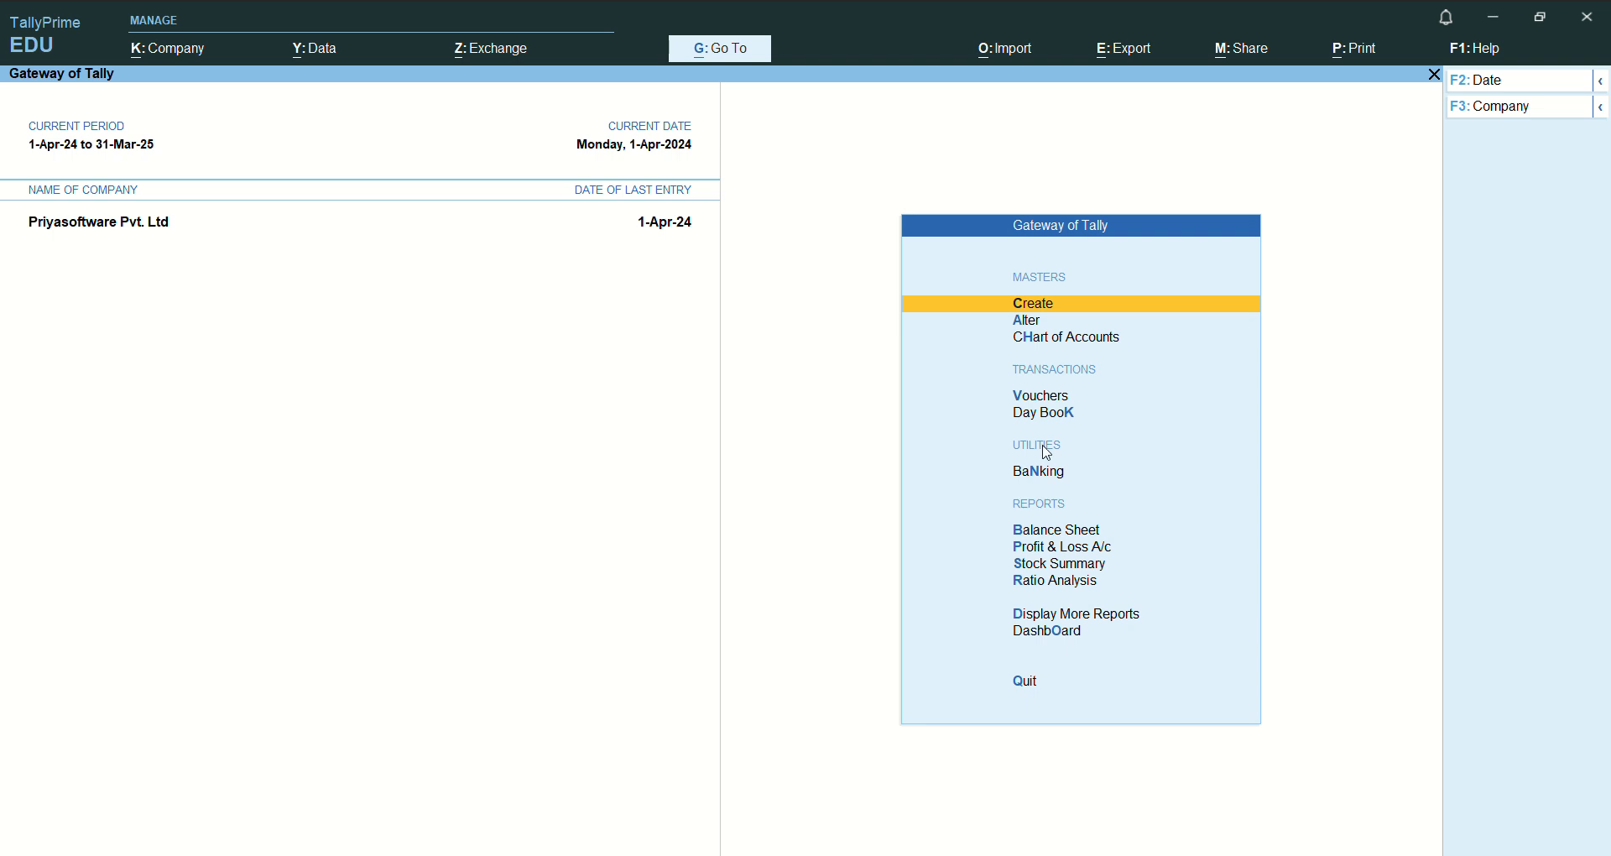
# - Open voucher entry to record a purchase voucher for the company
pyautogui.press('Down')
pyautogui.press('Down')
pyautogui.press('Down')
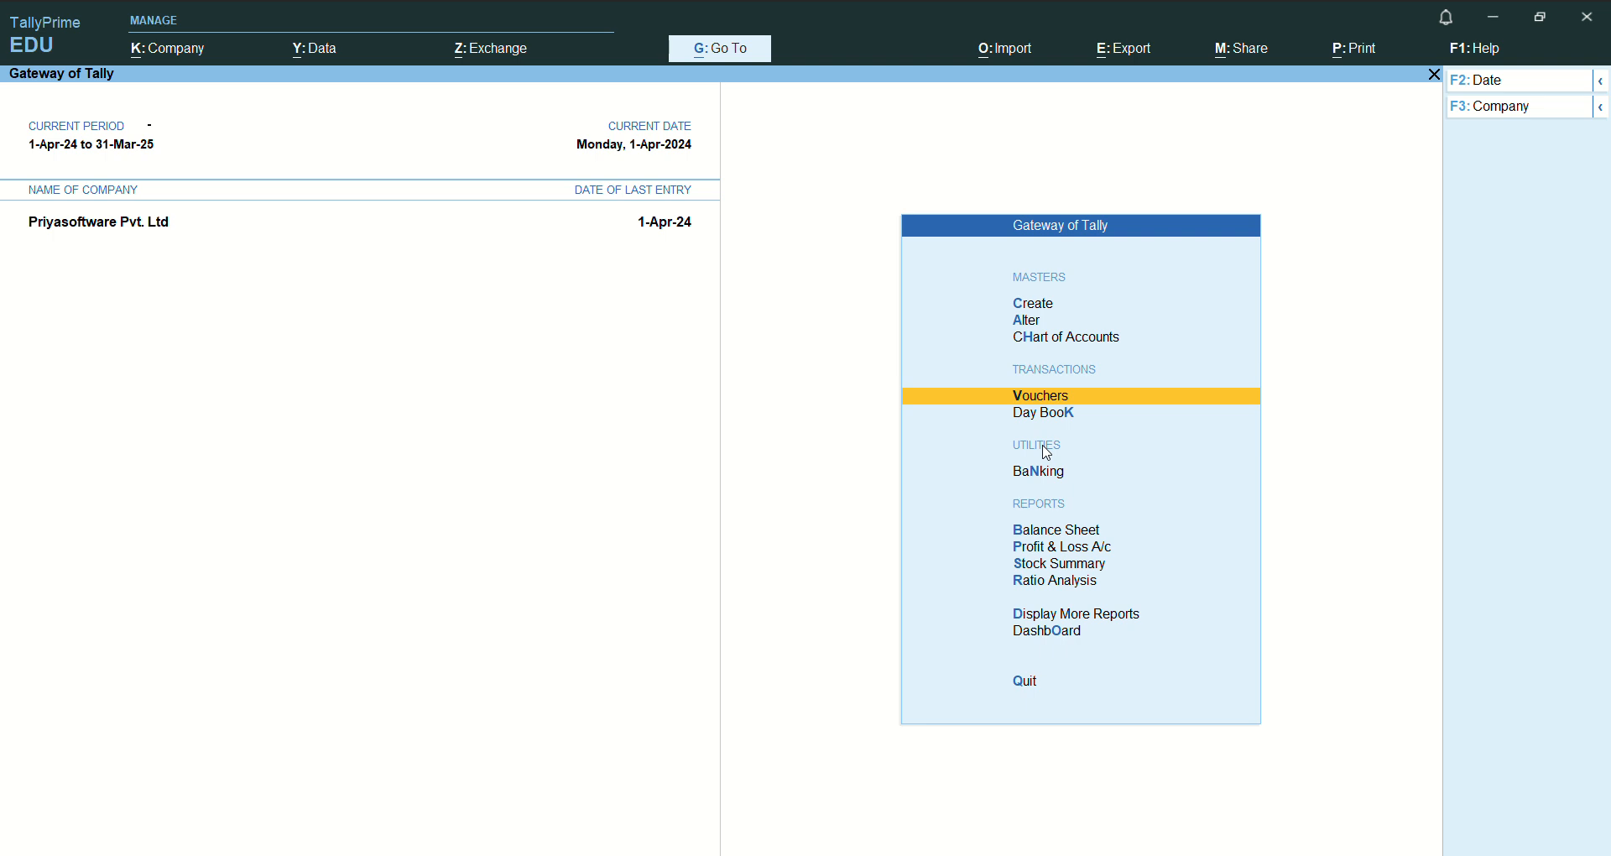
pyautogui.press('Return')
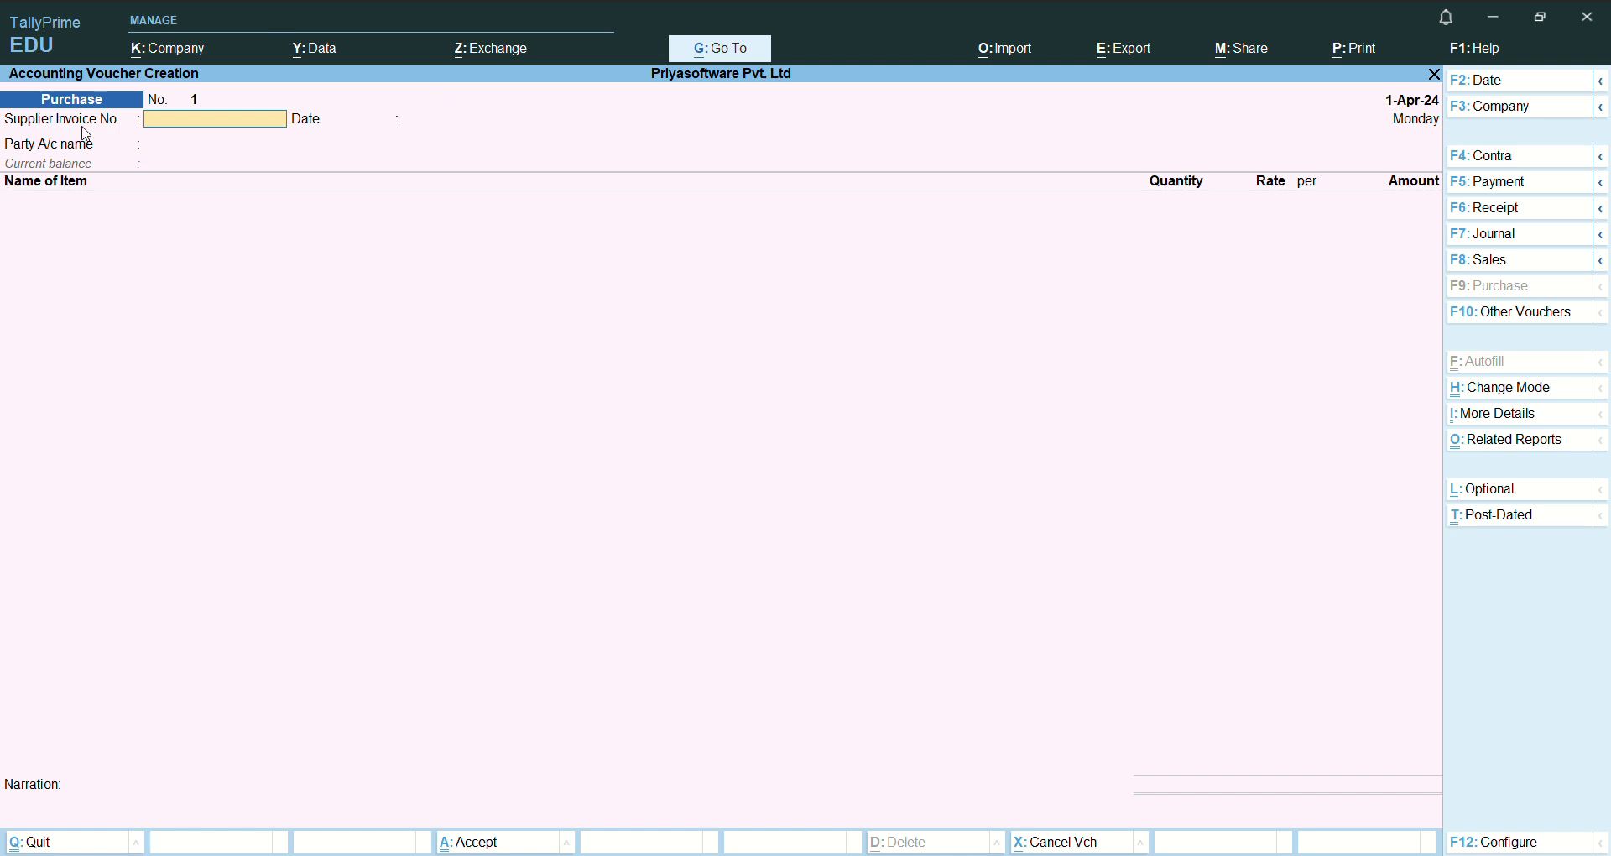
# - Change the purchase voucher mode from Item Invoice to As Voucher
pyautogui.press('ctrl')
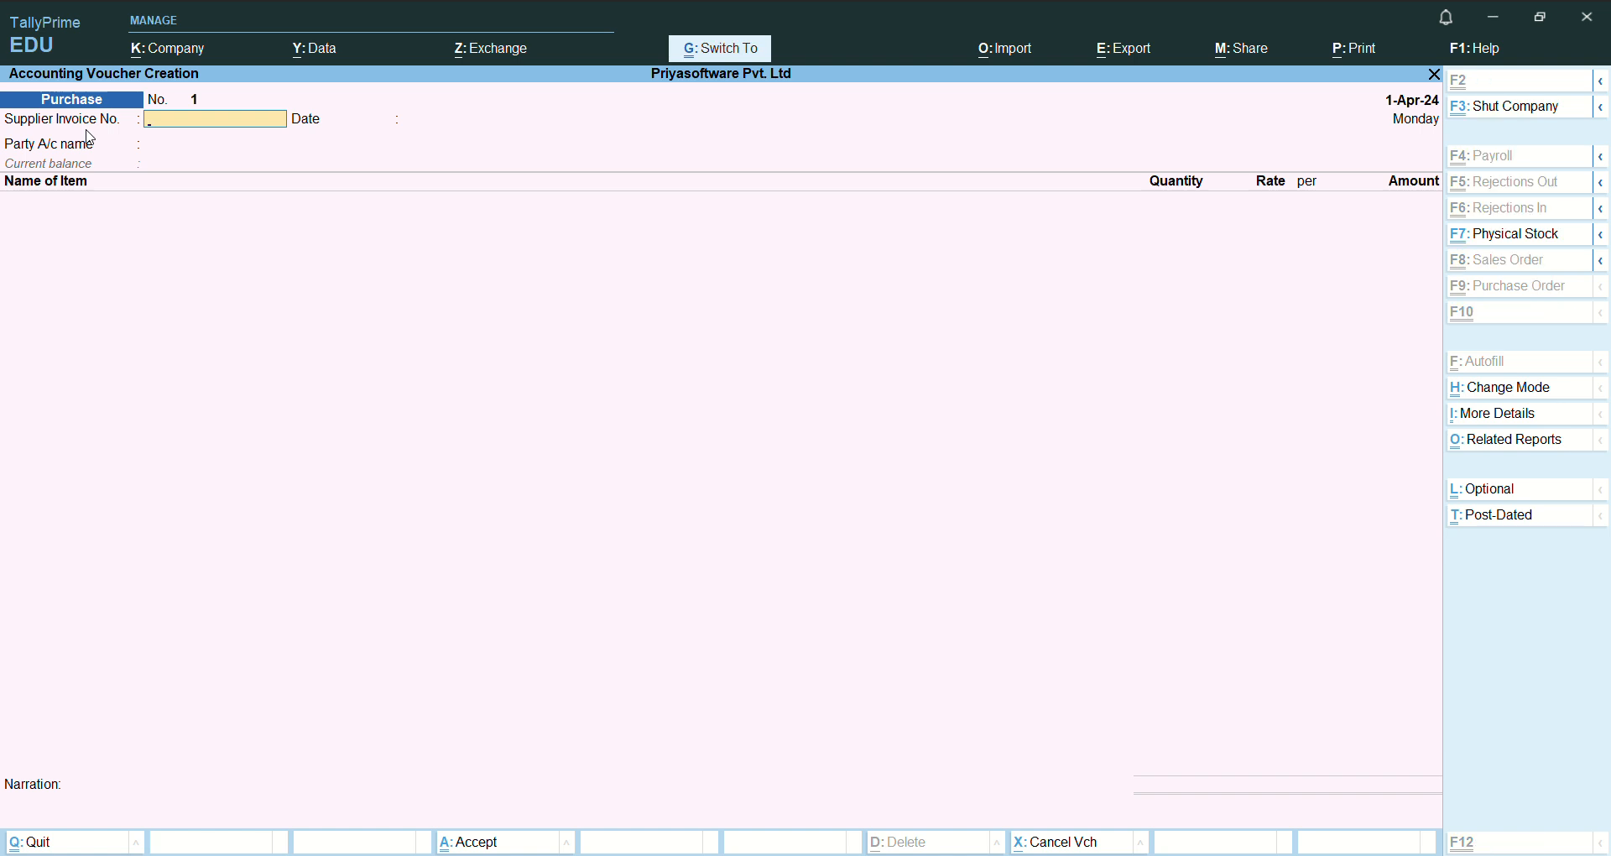
pyautogui.hotkey('ctrl', 'h')
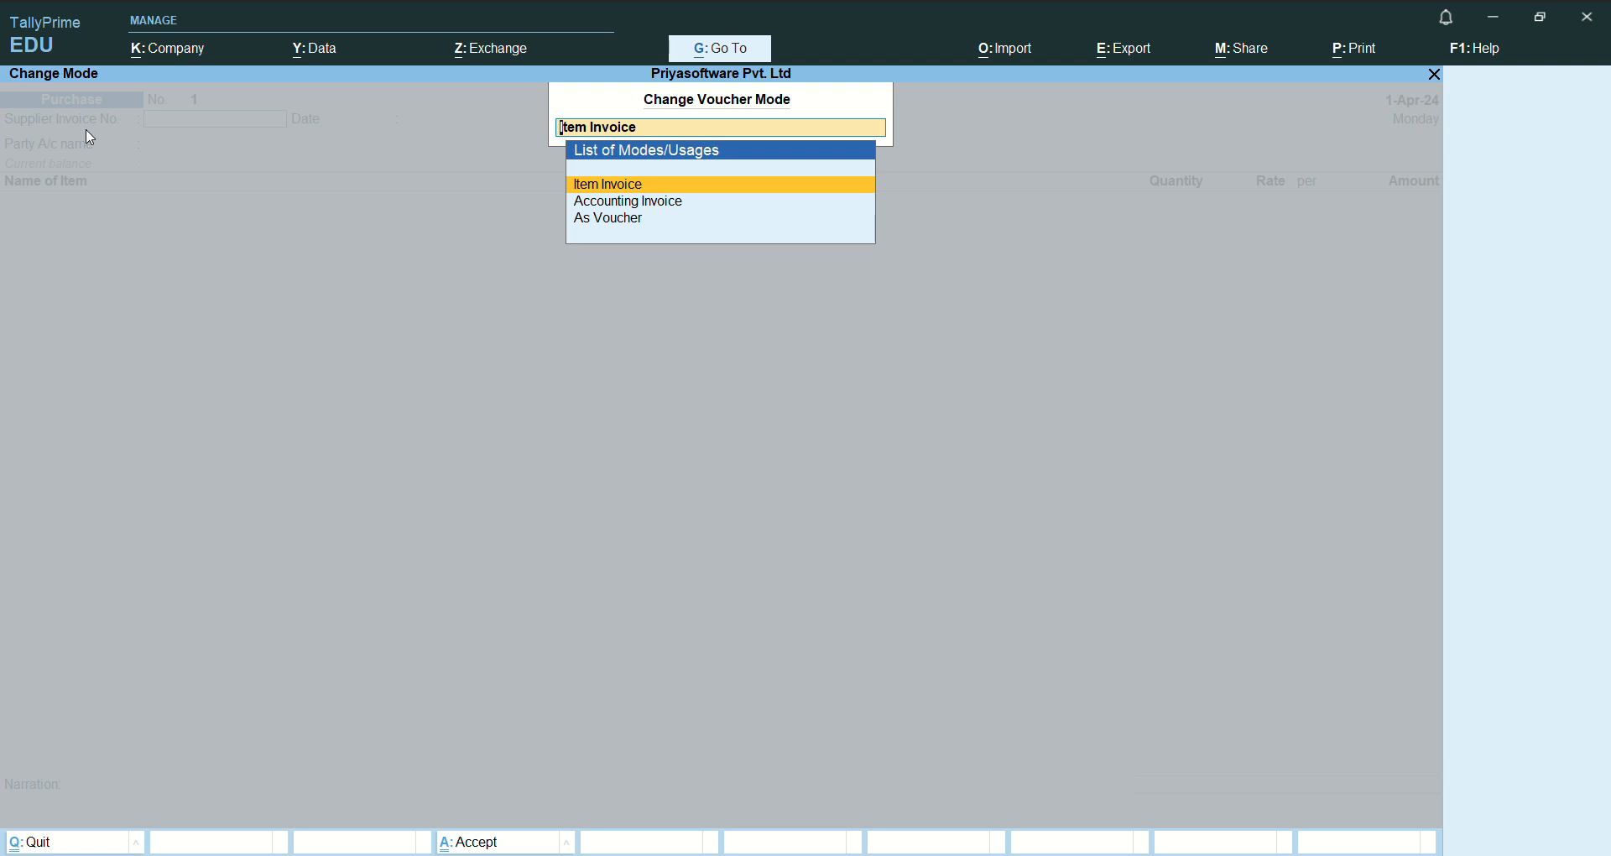
pyautogui.press('Down')
pyautogui.press('Down')
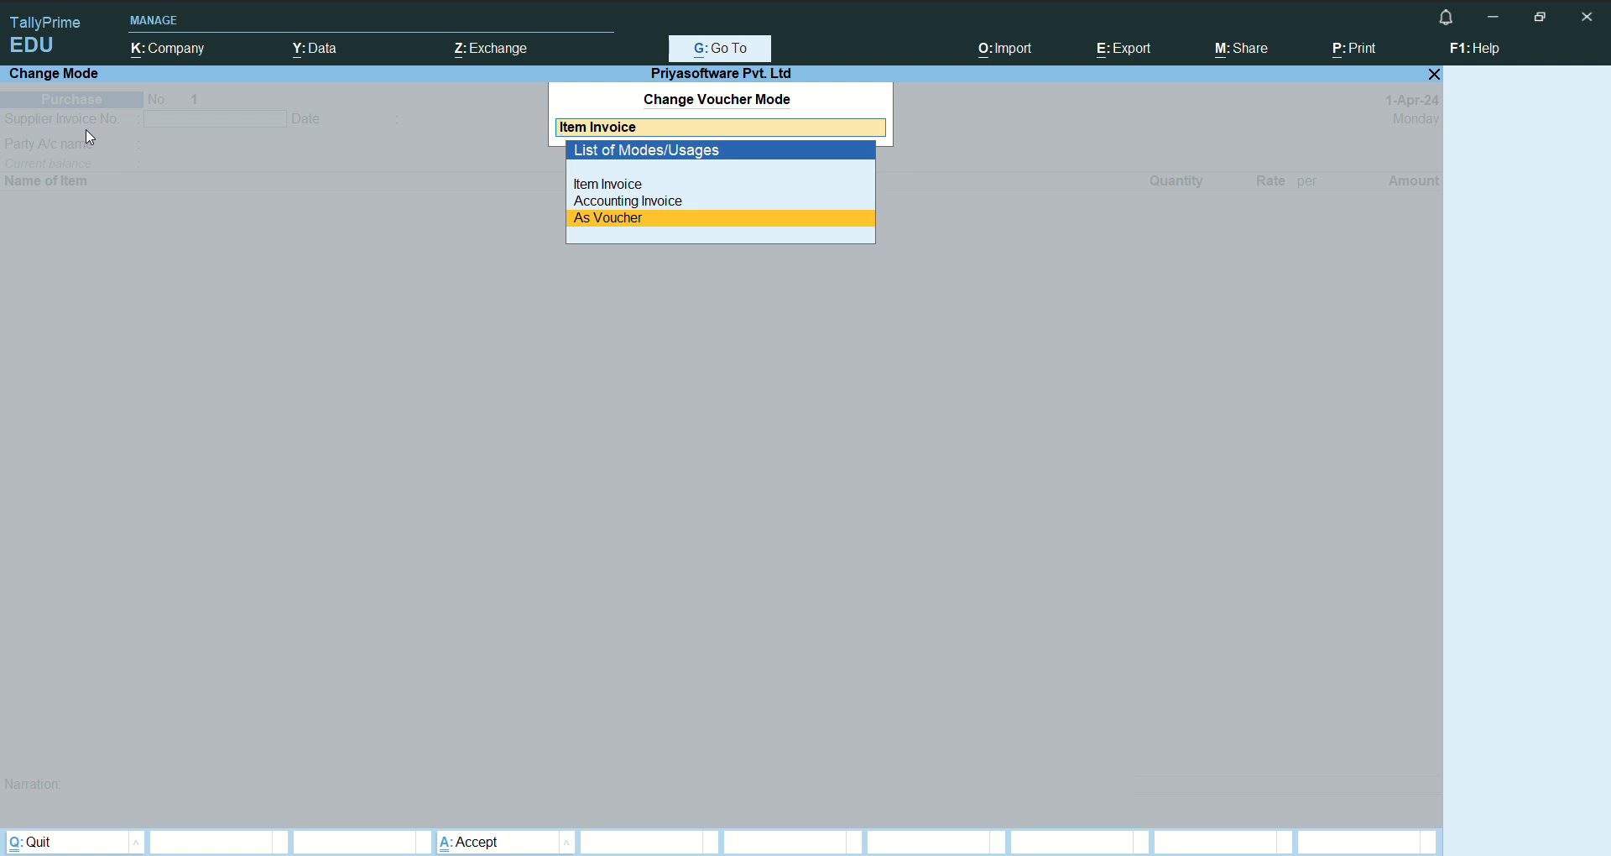
pyautogui.press('Return')
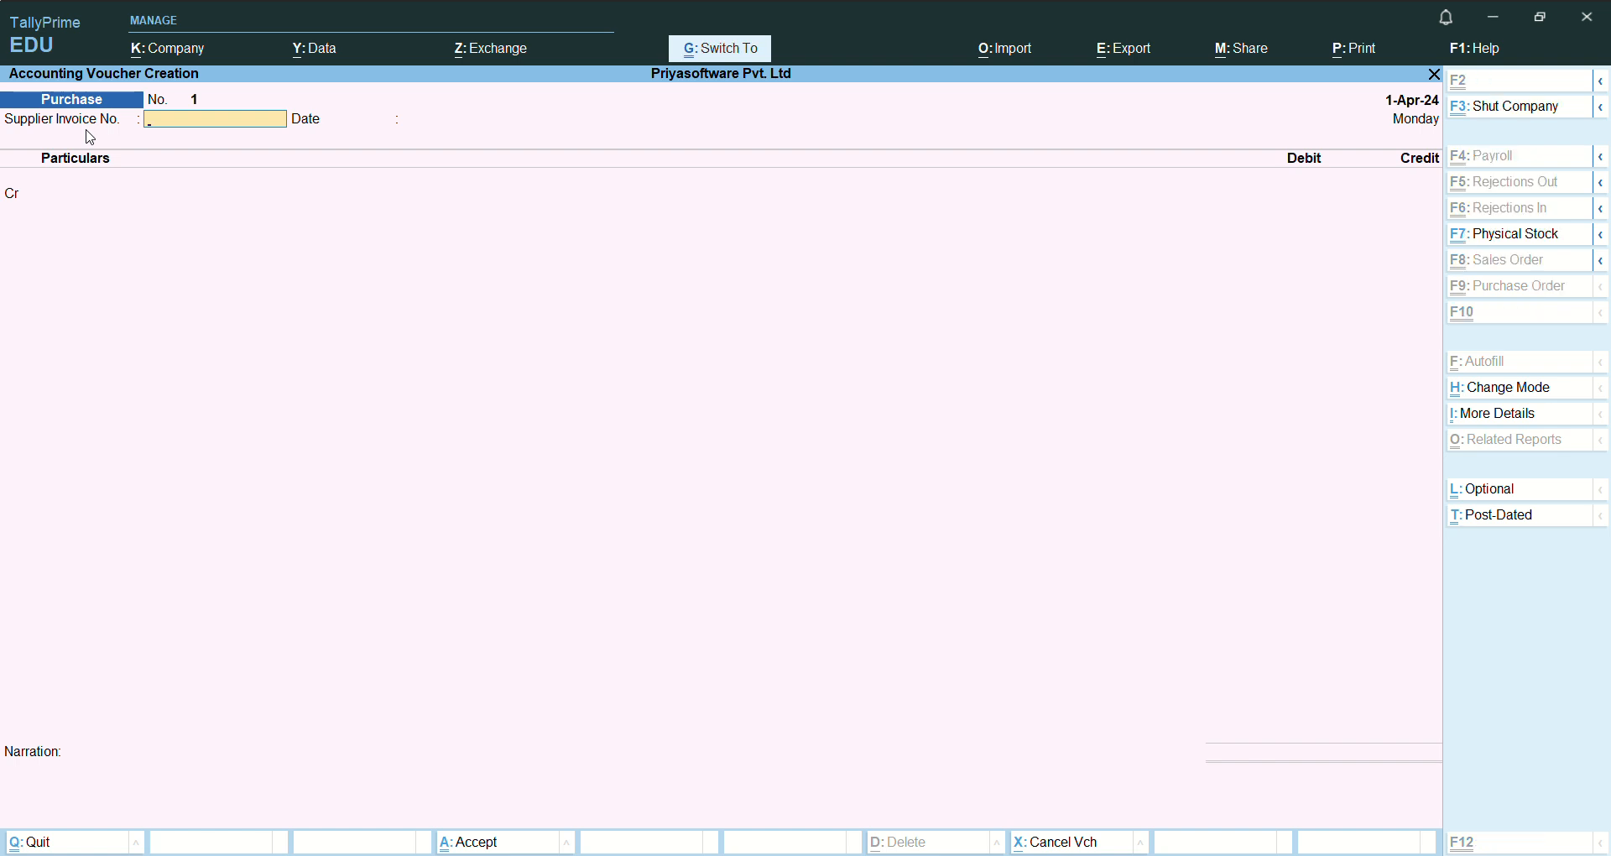
# - Switch the purchase voucher mode to Accounting Invoice, and from there back to Item Invoice
pyautogui.hotkey('ctrl', 'h')
pyautogui.press('Up')
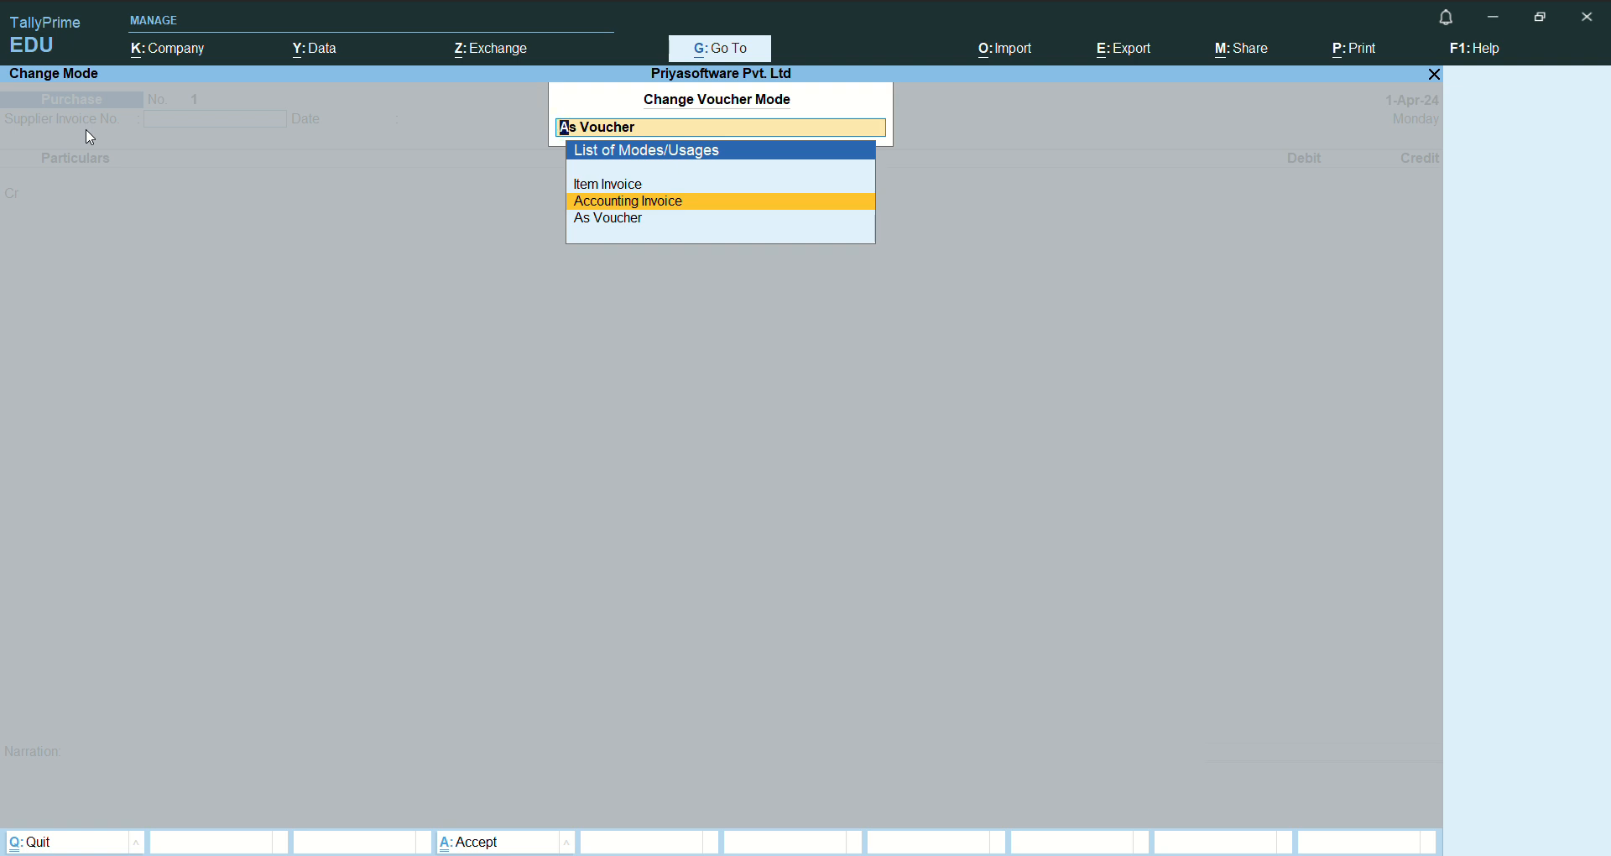
pyautogui.press('Return')
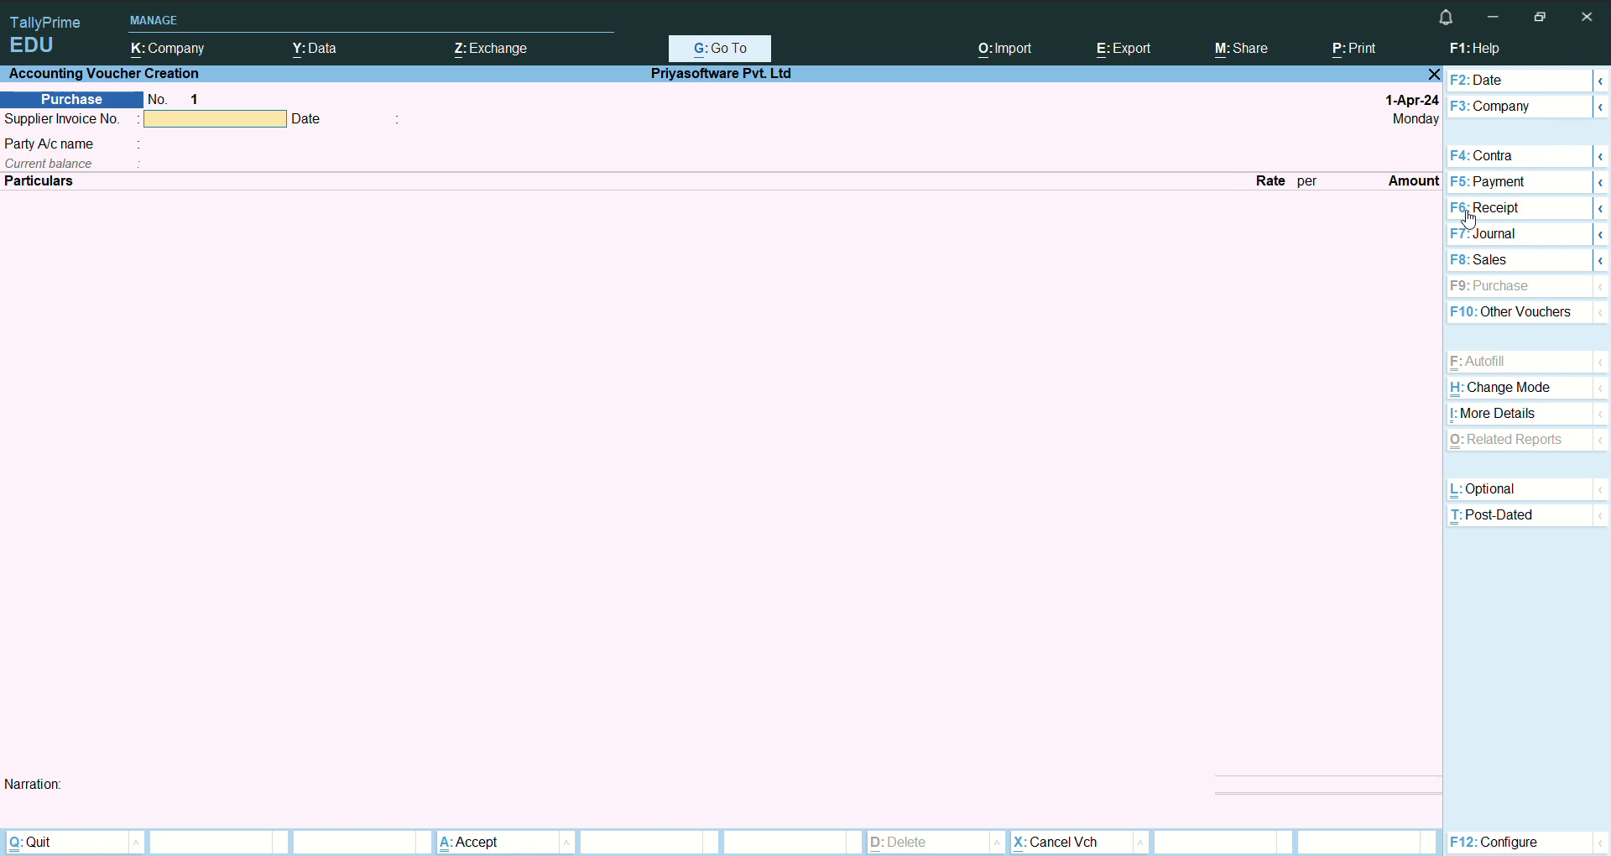
pyautogui.hotkey('ctrl', 'h')
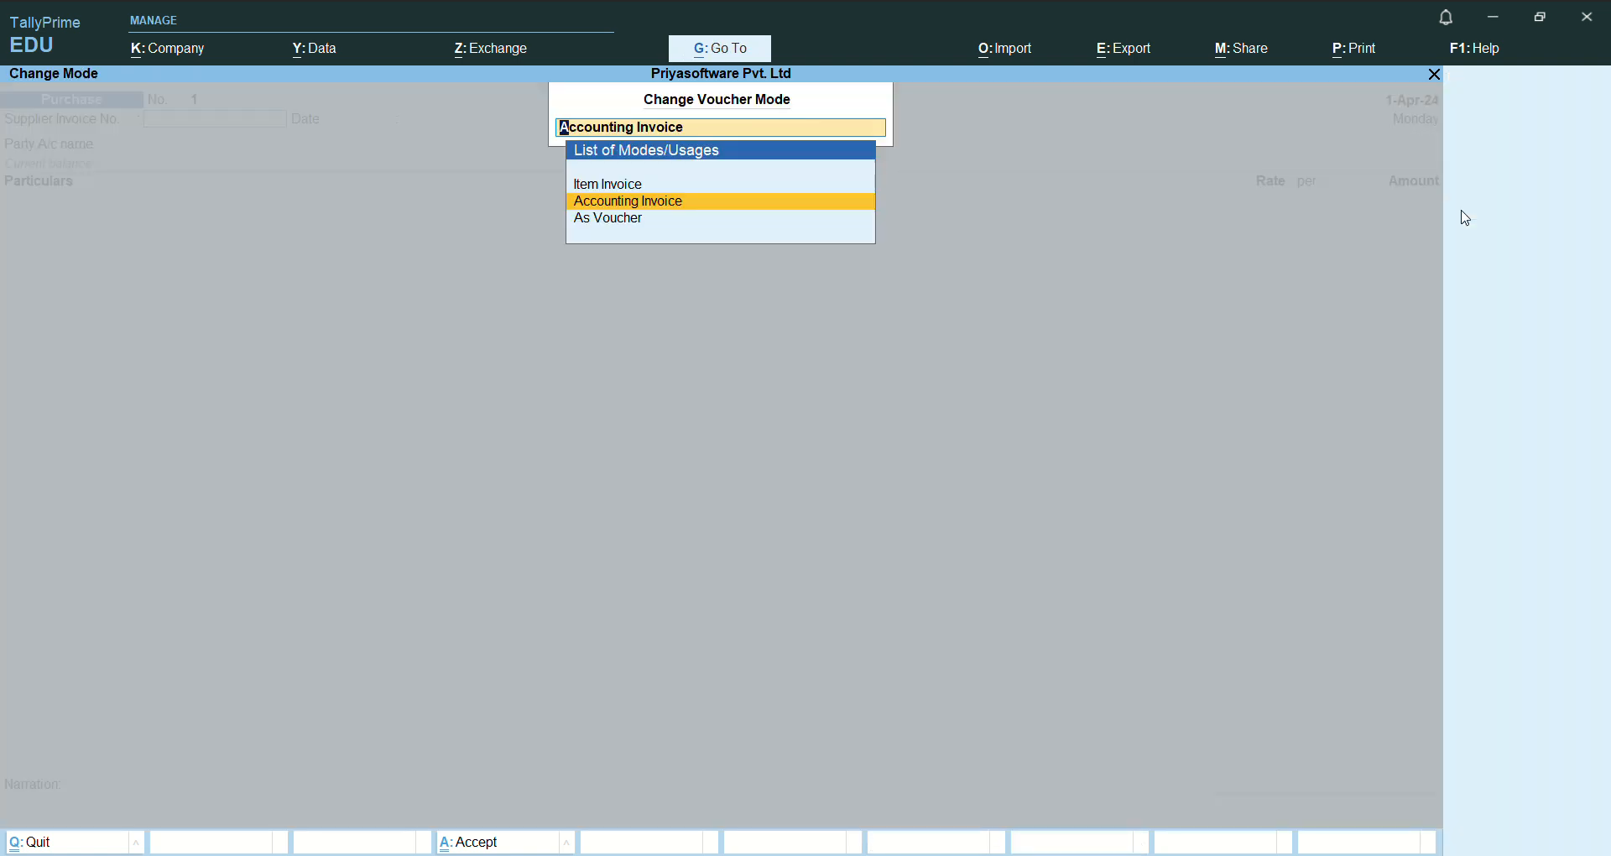
pyautogui.press('Up')
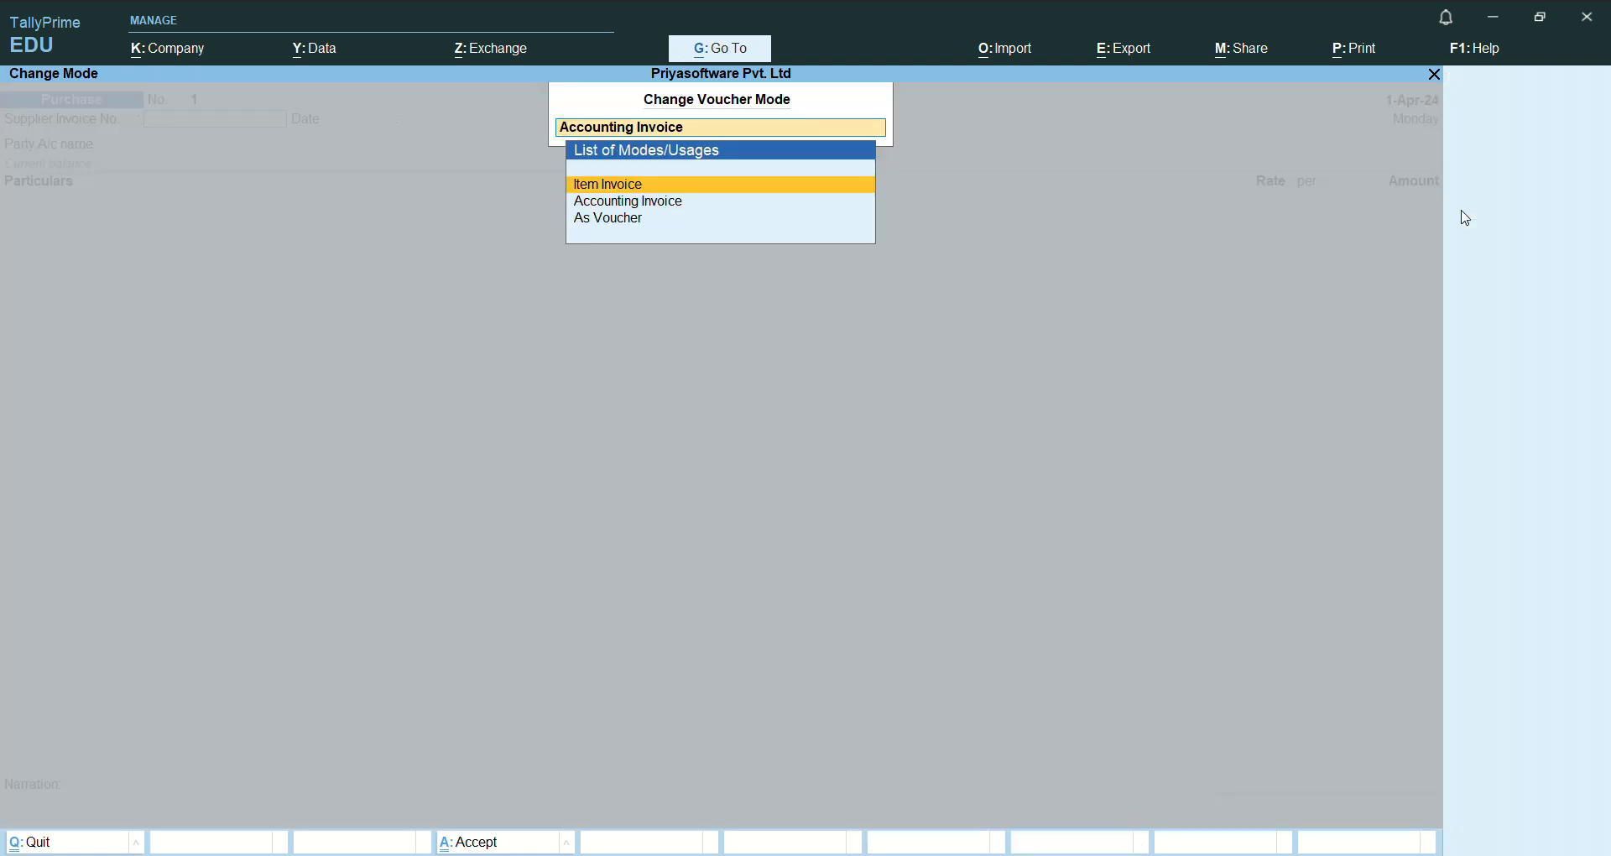
pyautogui.press('Return')
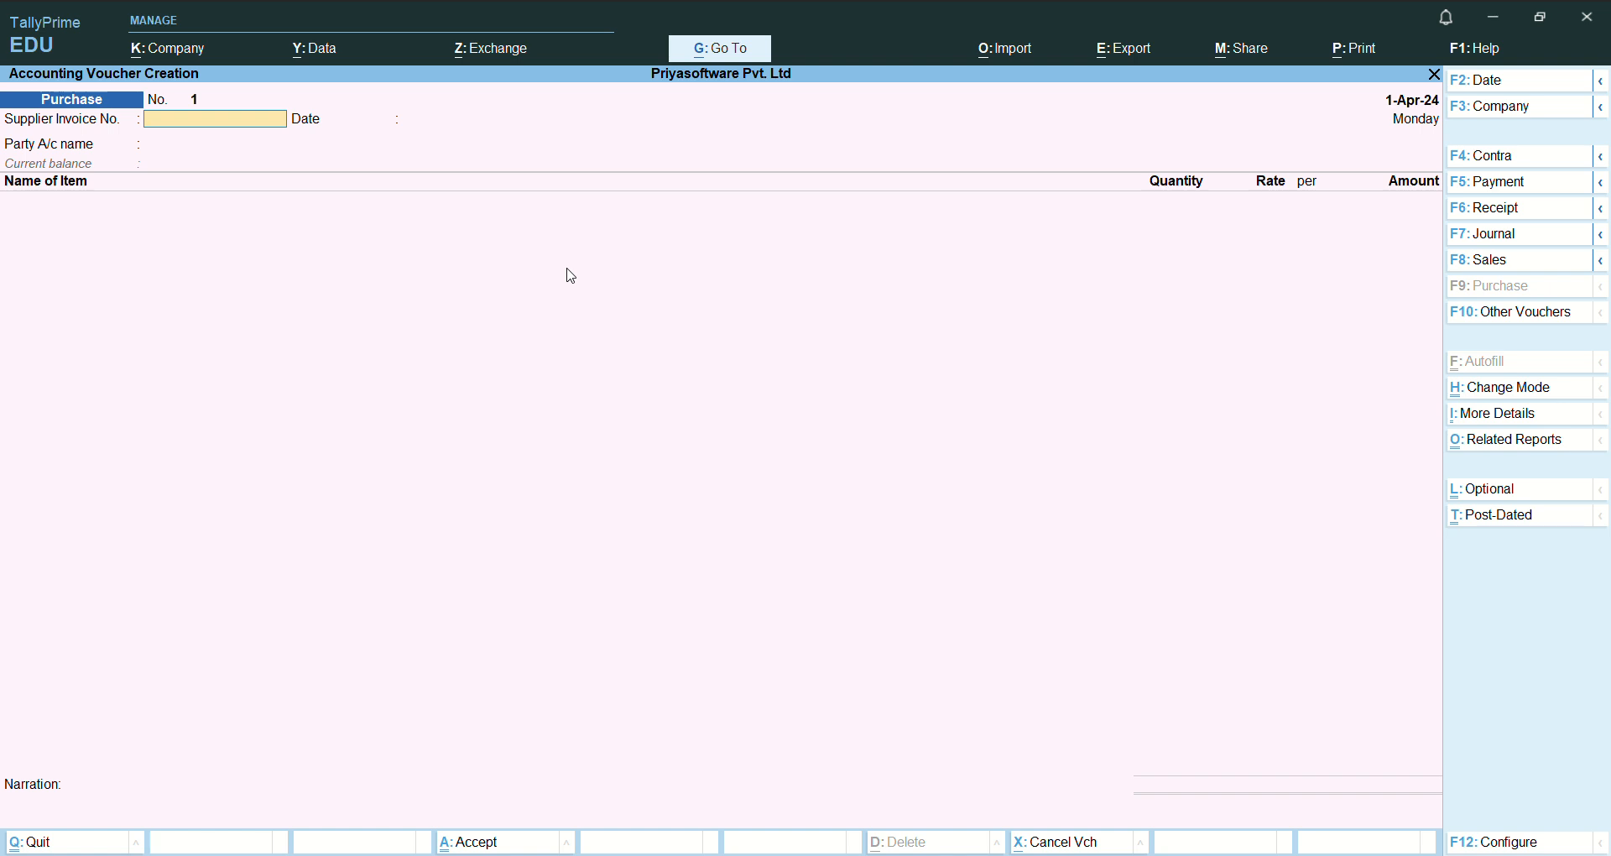
# - Set the purchase voucher mode to As Voucher for debit and credit entry
pyautogui.hotkey('ctrl', 'h')
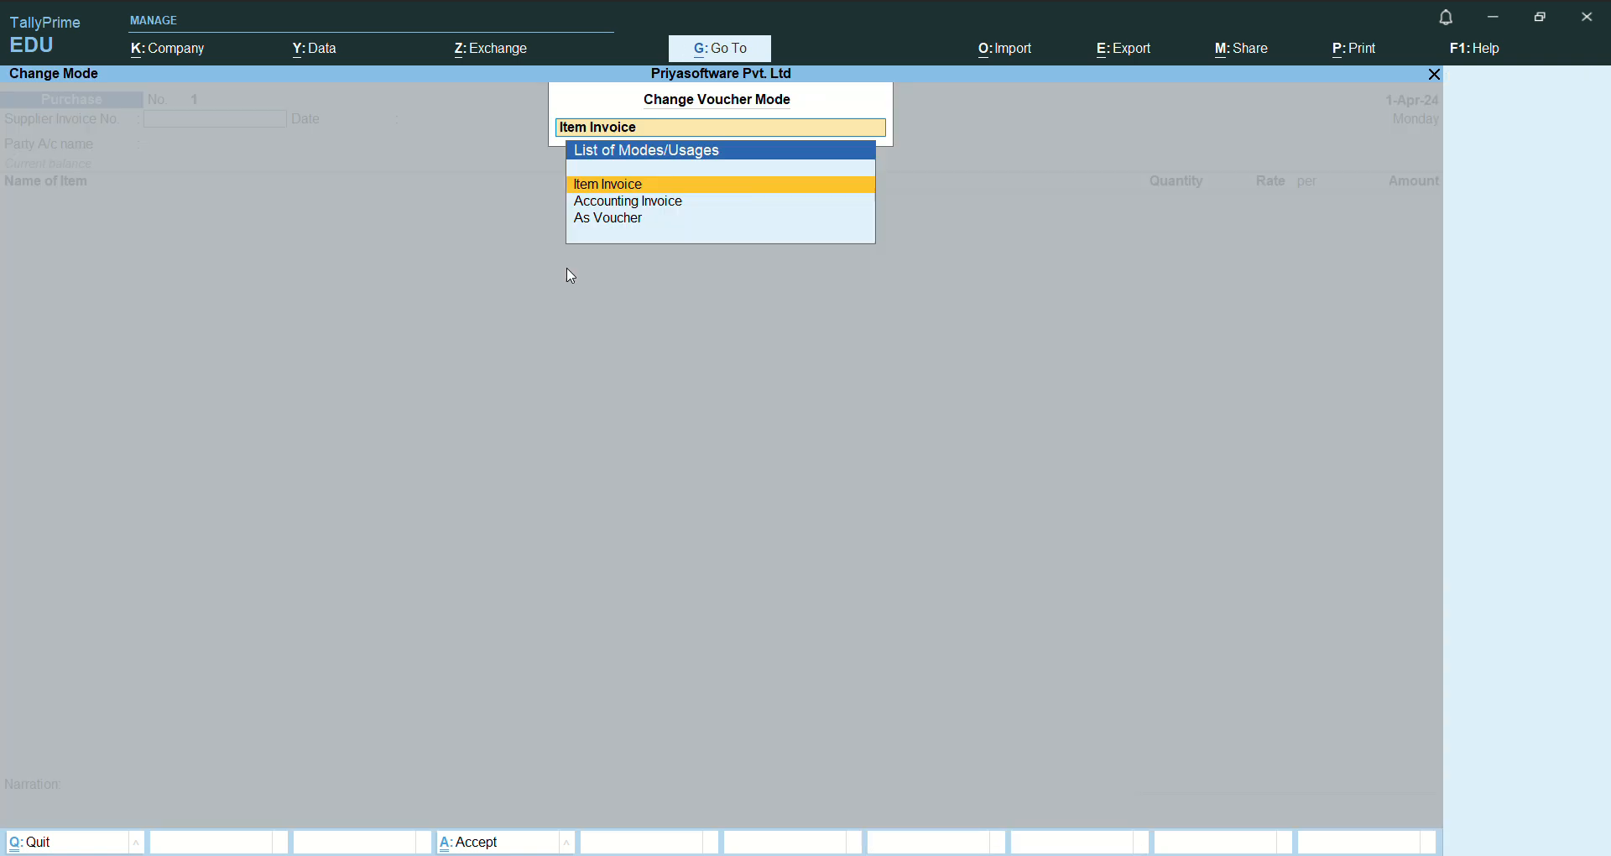
pyautogui.press('Down')
pyautogui.press('Down')
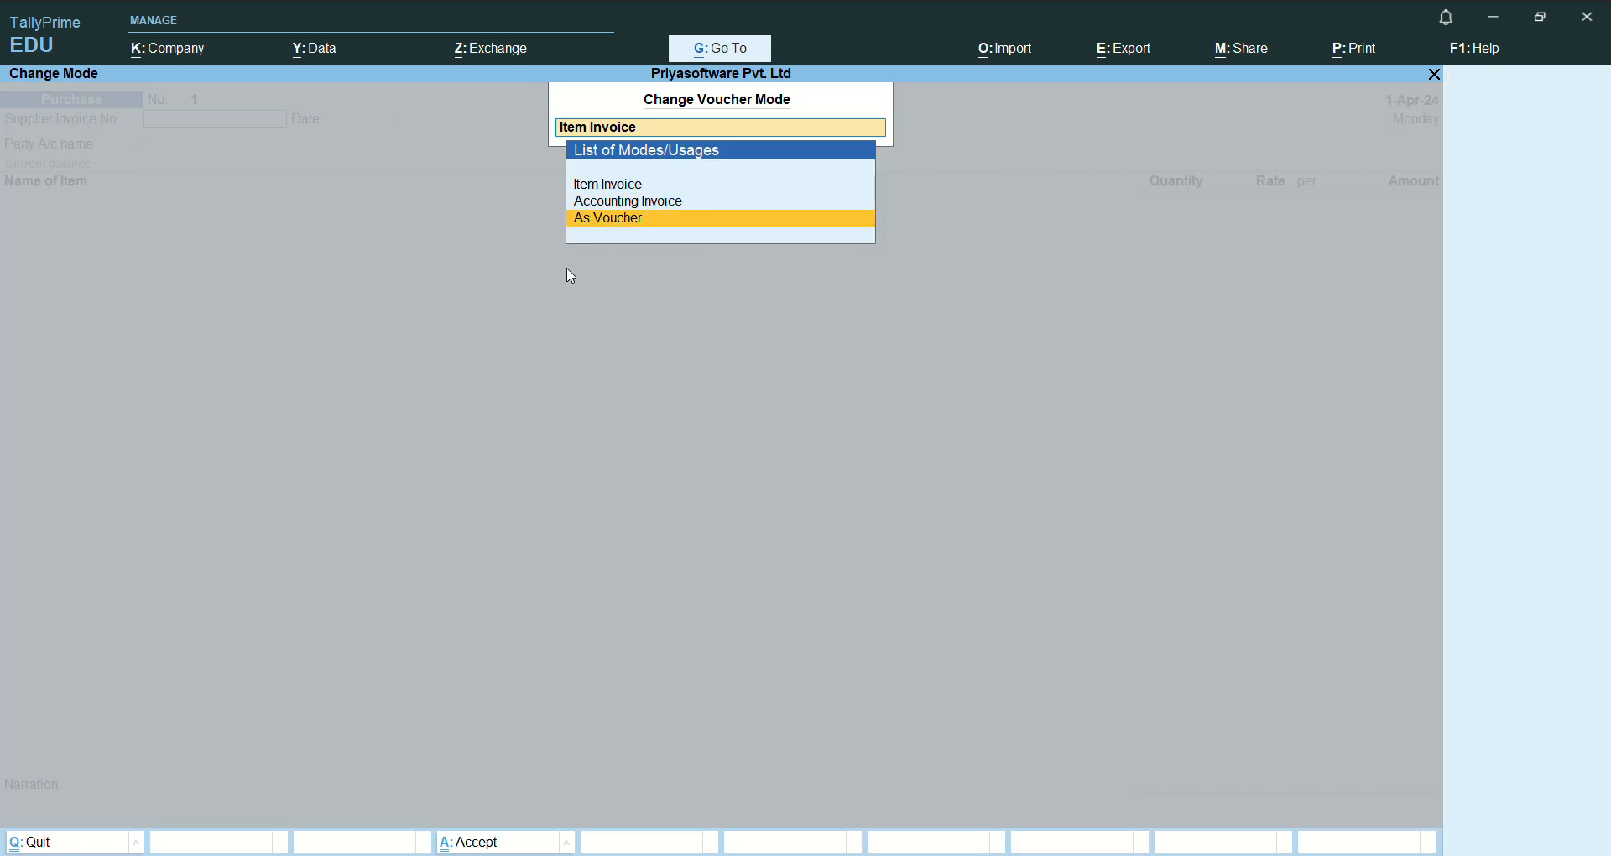
pyautogui.press('Return')
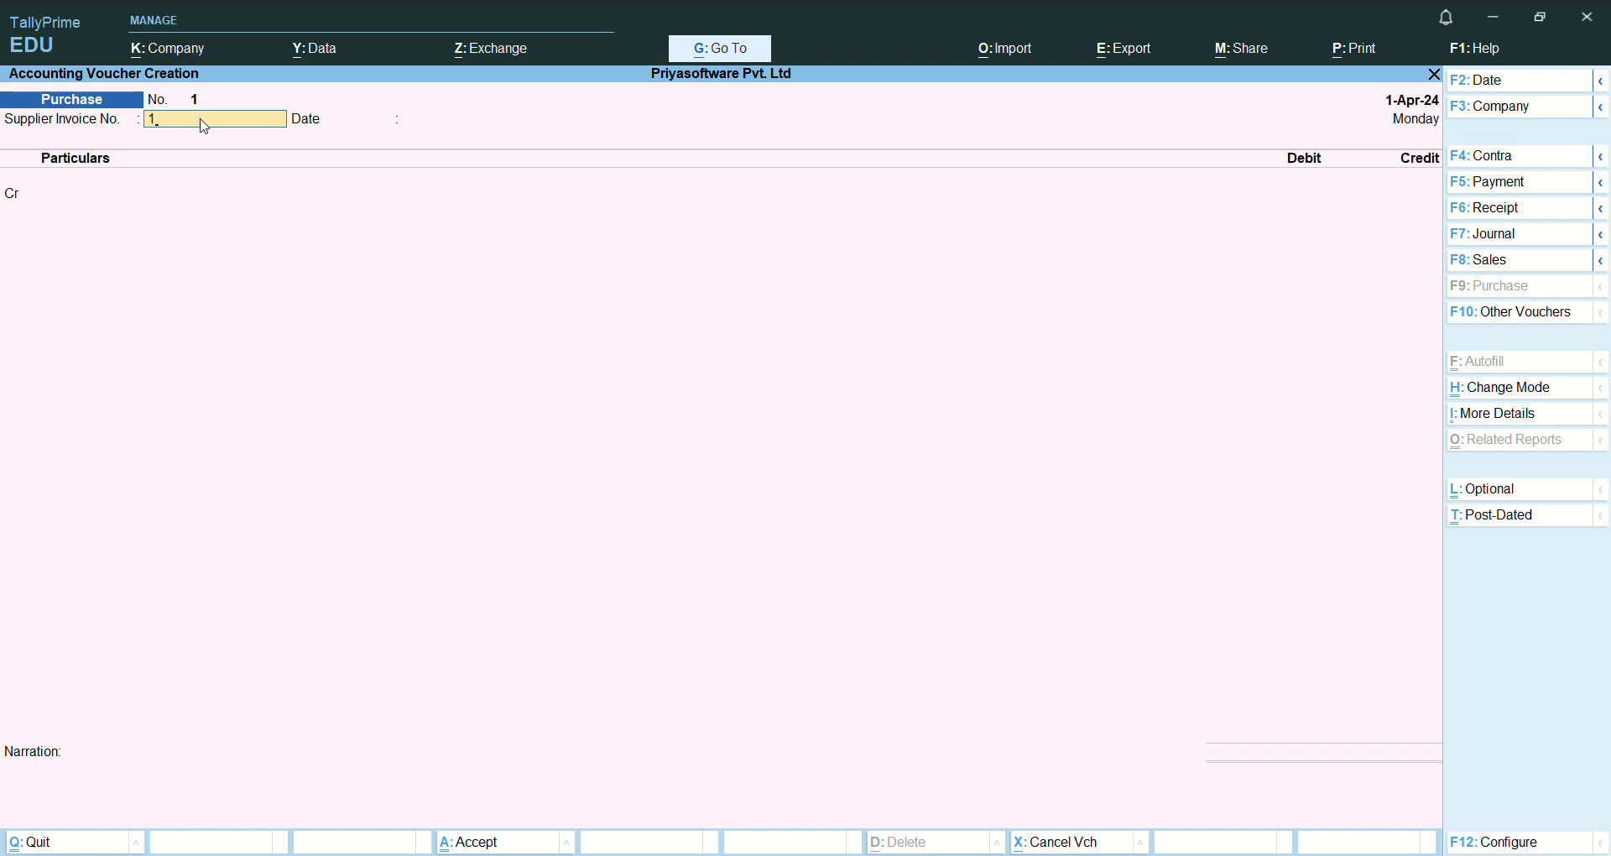
# - Enter supplier invoice number 1 dated 1-Apr-24 and choose Cash as the credit ledger
pyautogui.press('Return')
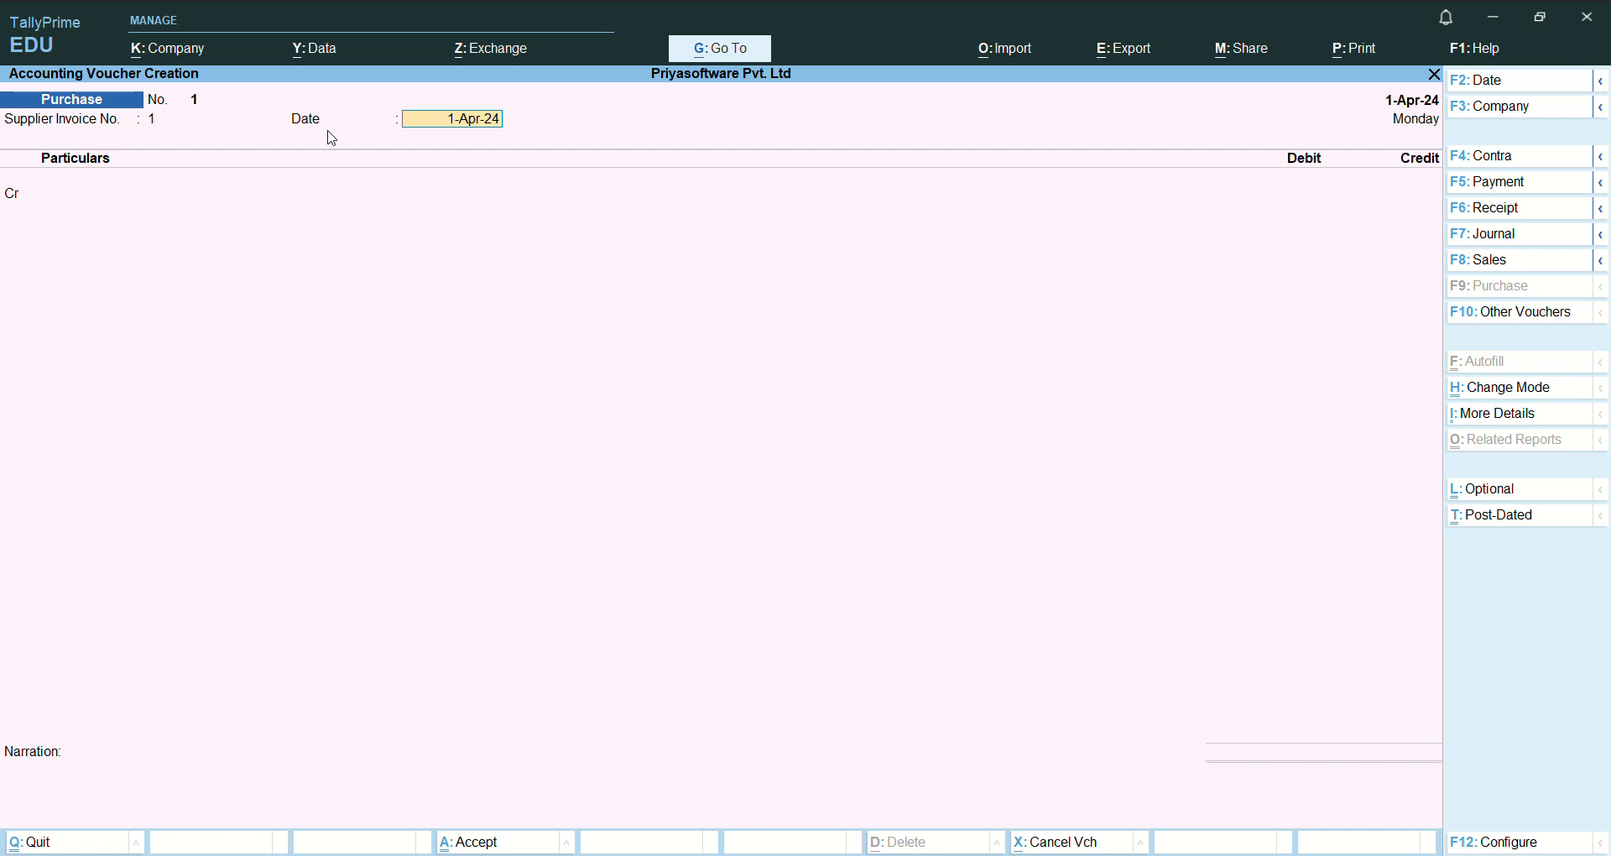
pyautogui.press('Return')
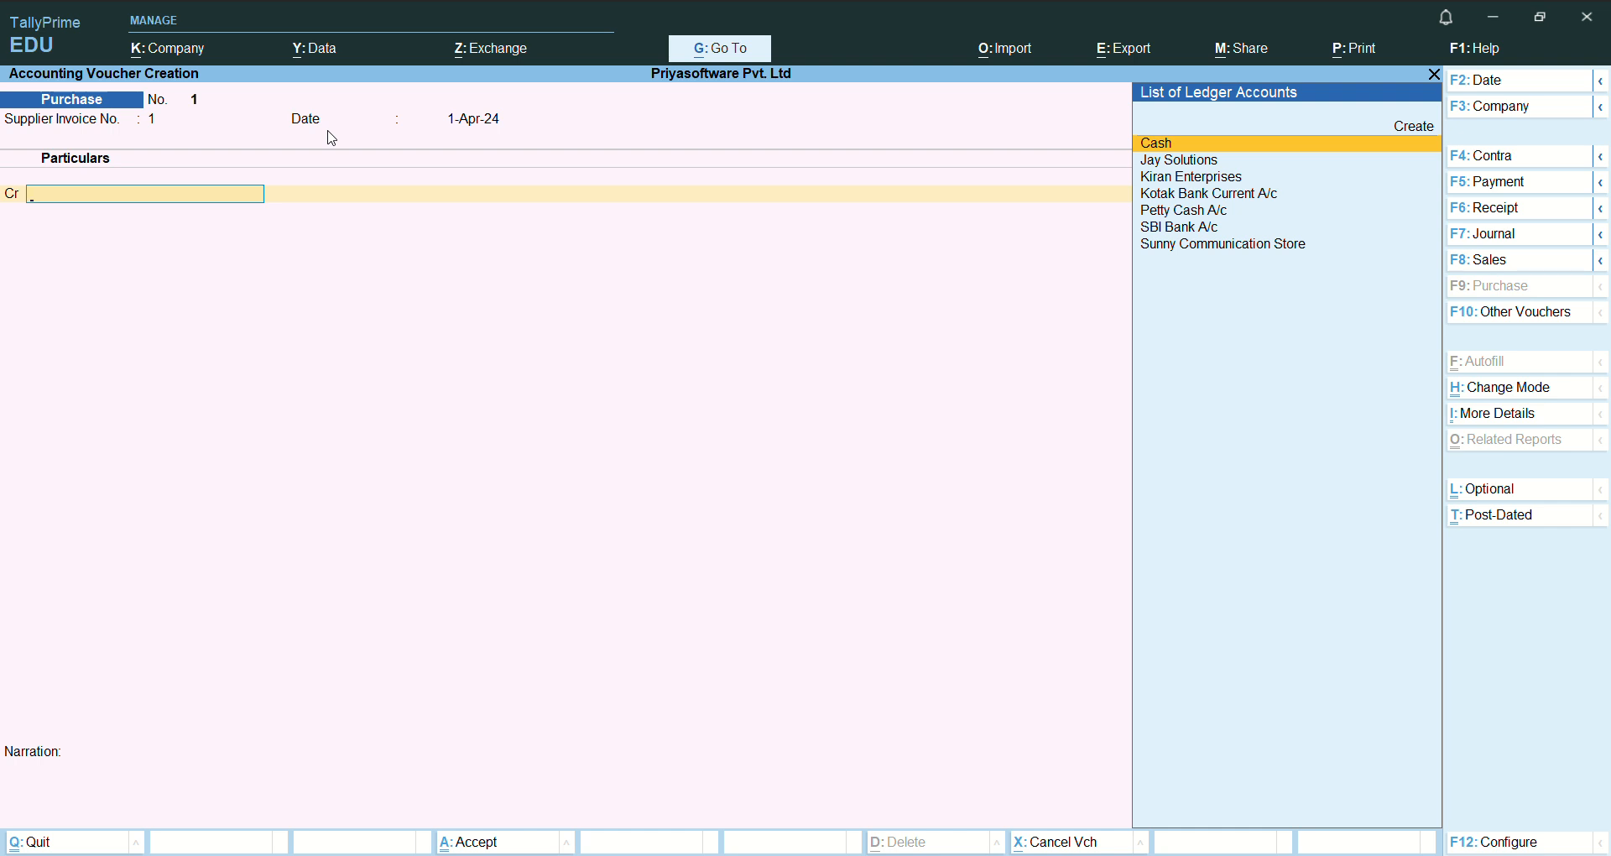
pyautogui.press('Return')
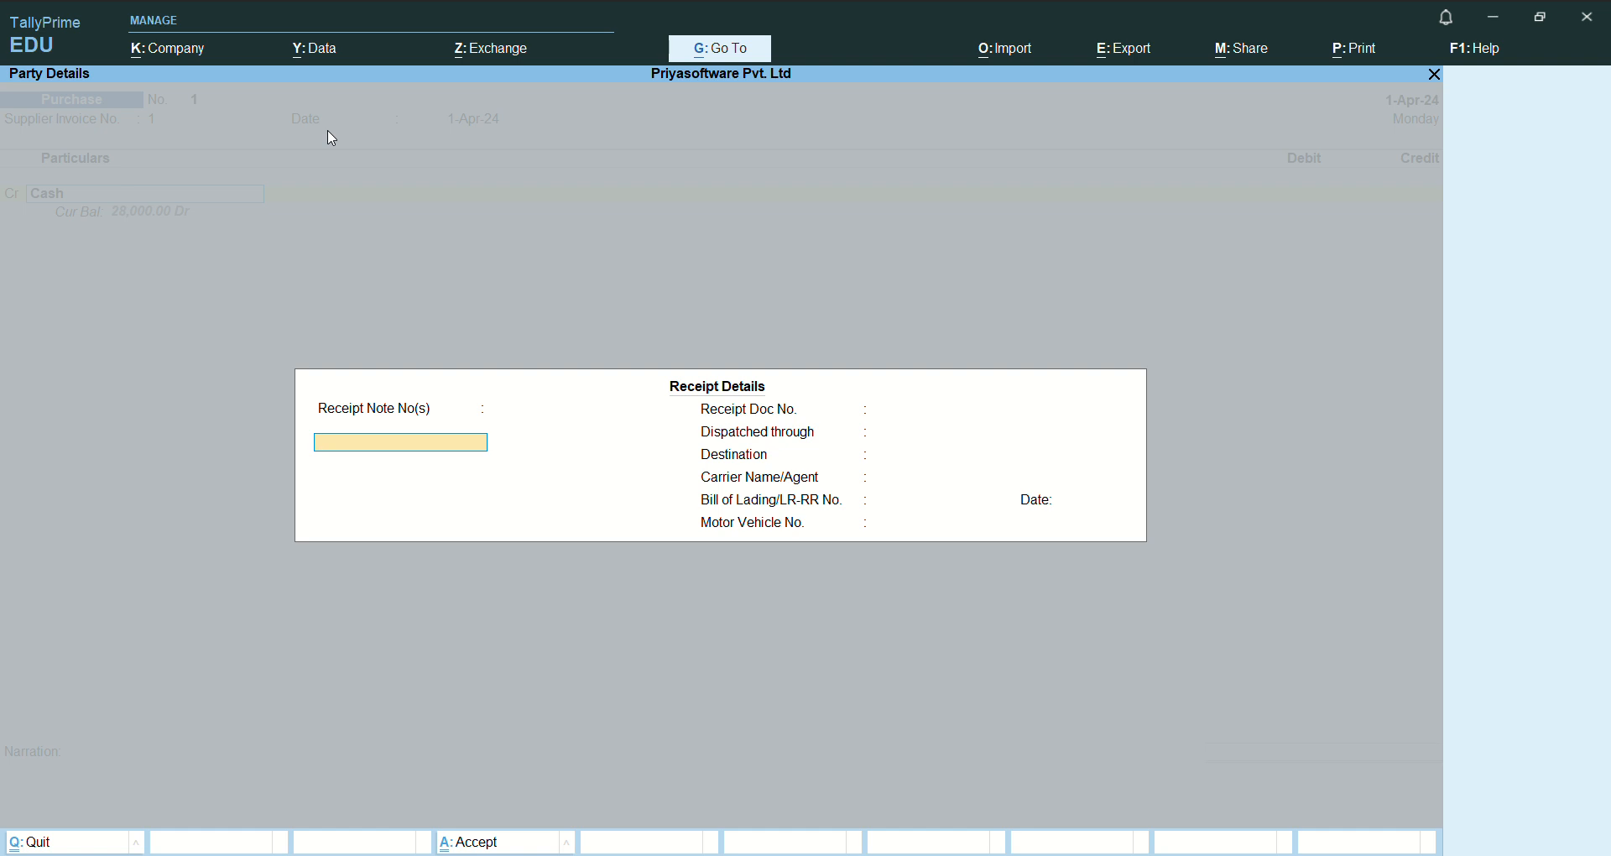
# - Leave all receipt details blank for the cash purchase and proceed to the party details
pyautogui.press('Return')
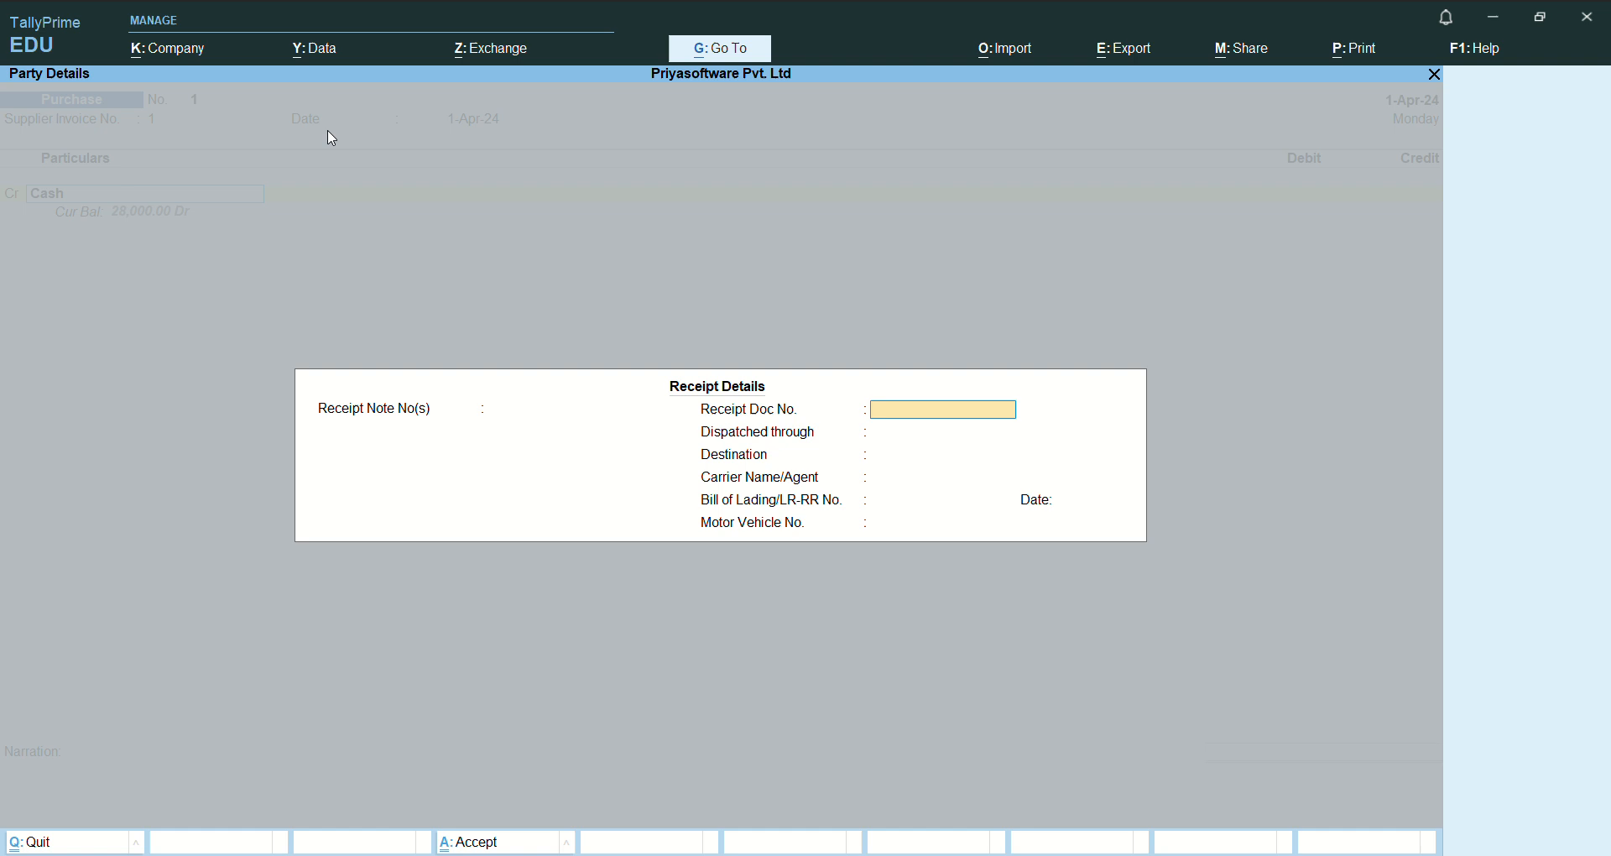
pyautogui.press('Return')
pyautogui.press('Return')
pyautogui.press('Return')
pyautogui.press('Return')
pyautogui.press('Return')
pyautogui.press('Return')
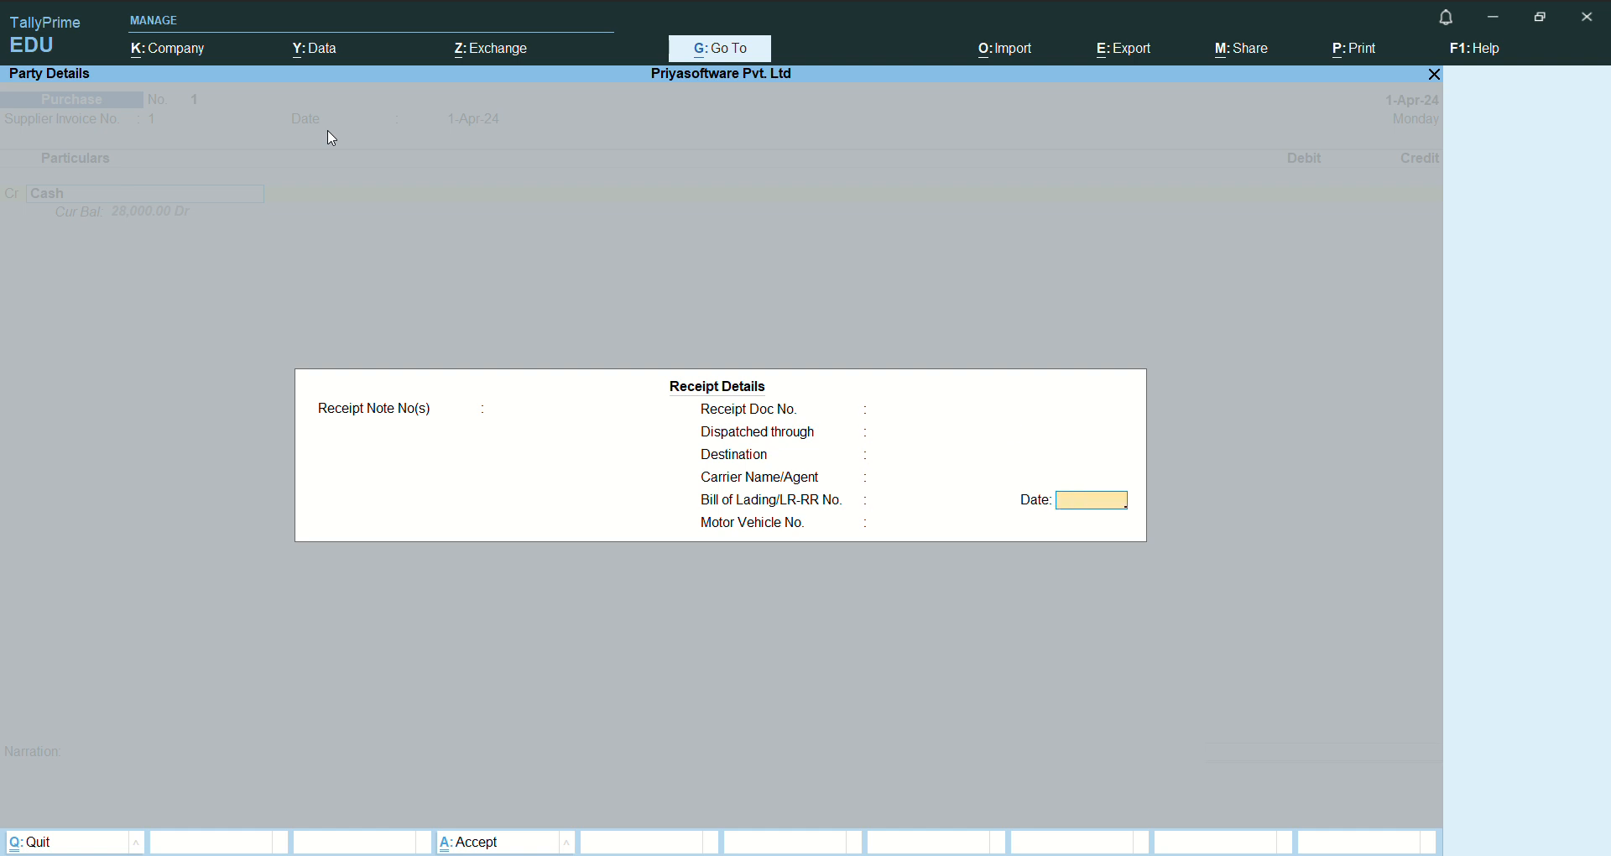
pyautogui.press('Return')
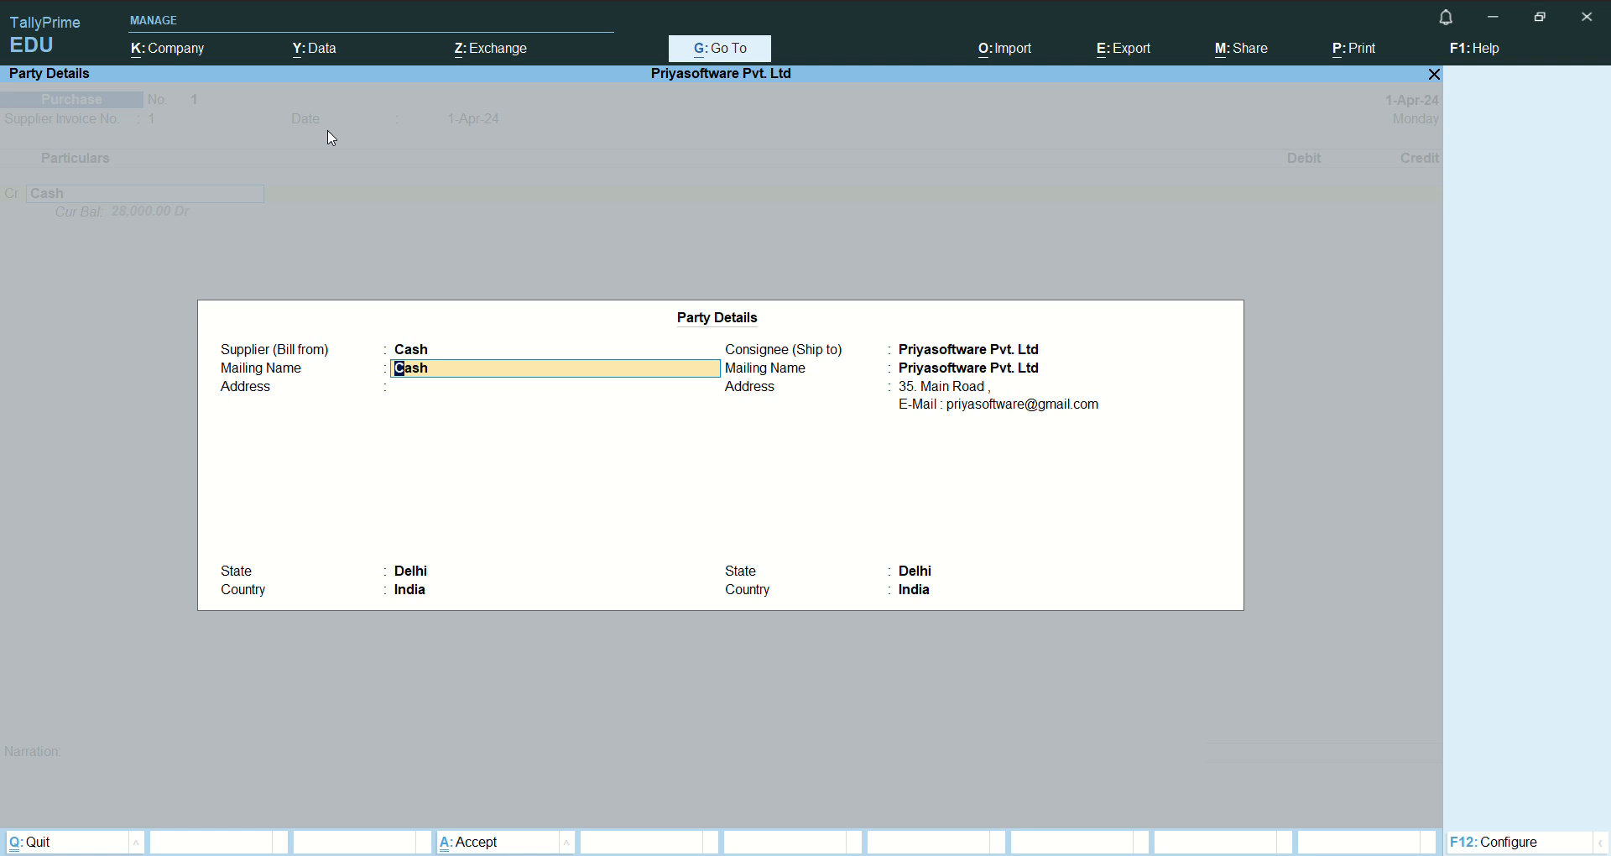
# - Accept the default supplier and consignee party details for the cash purchase
pyautogui.press('Return')
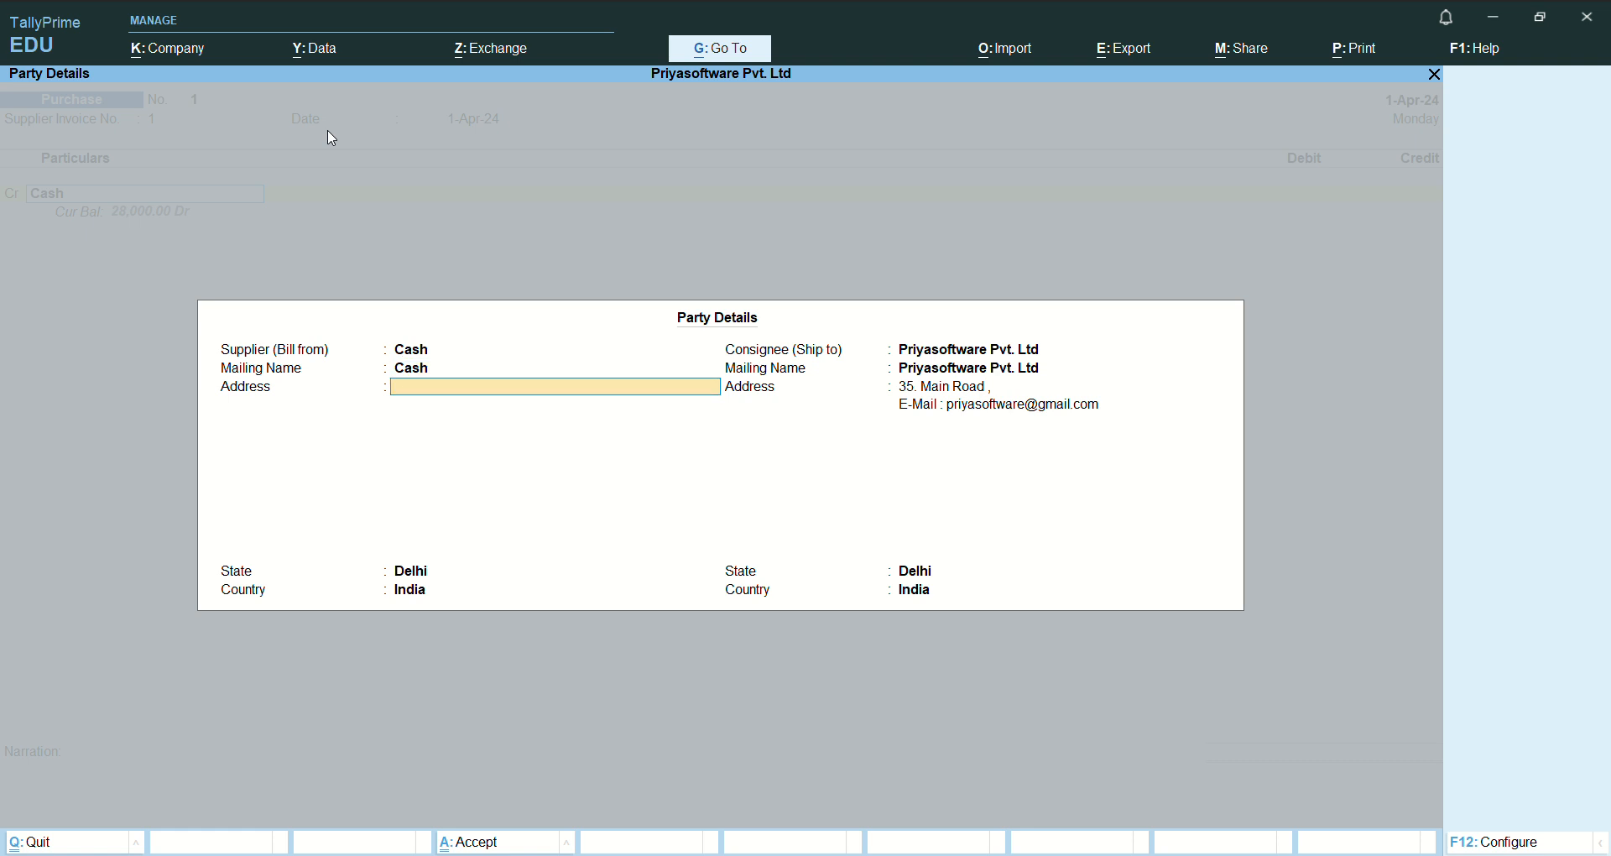
pyautogui.press('Return')
pyautogui.press('Return')
pyautogui.press('Return')
pyautogui.press('Return')
pyautogui.press('Return')
pyautogui.press('Return')
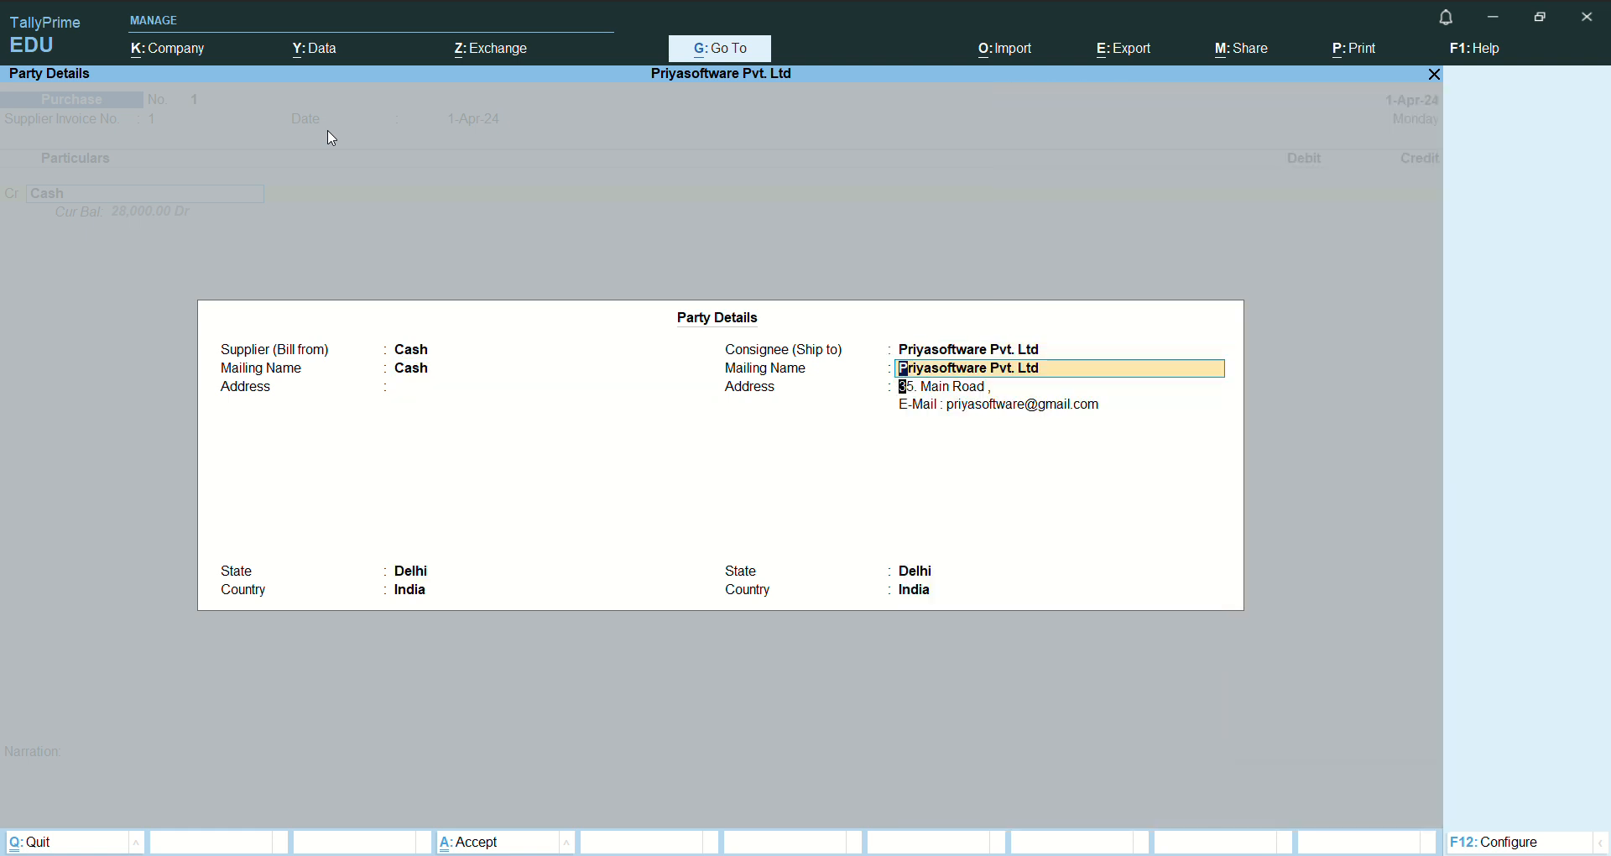
pyautogui.press('Return')
pyautogui.press('Return')
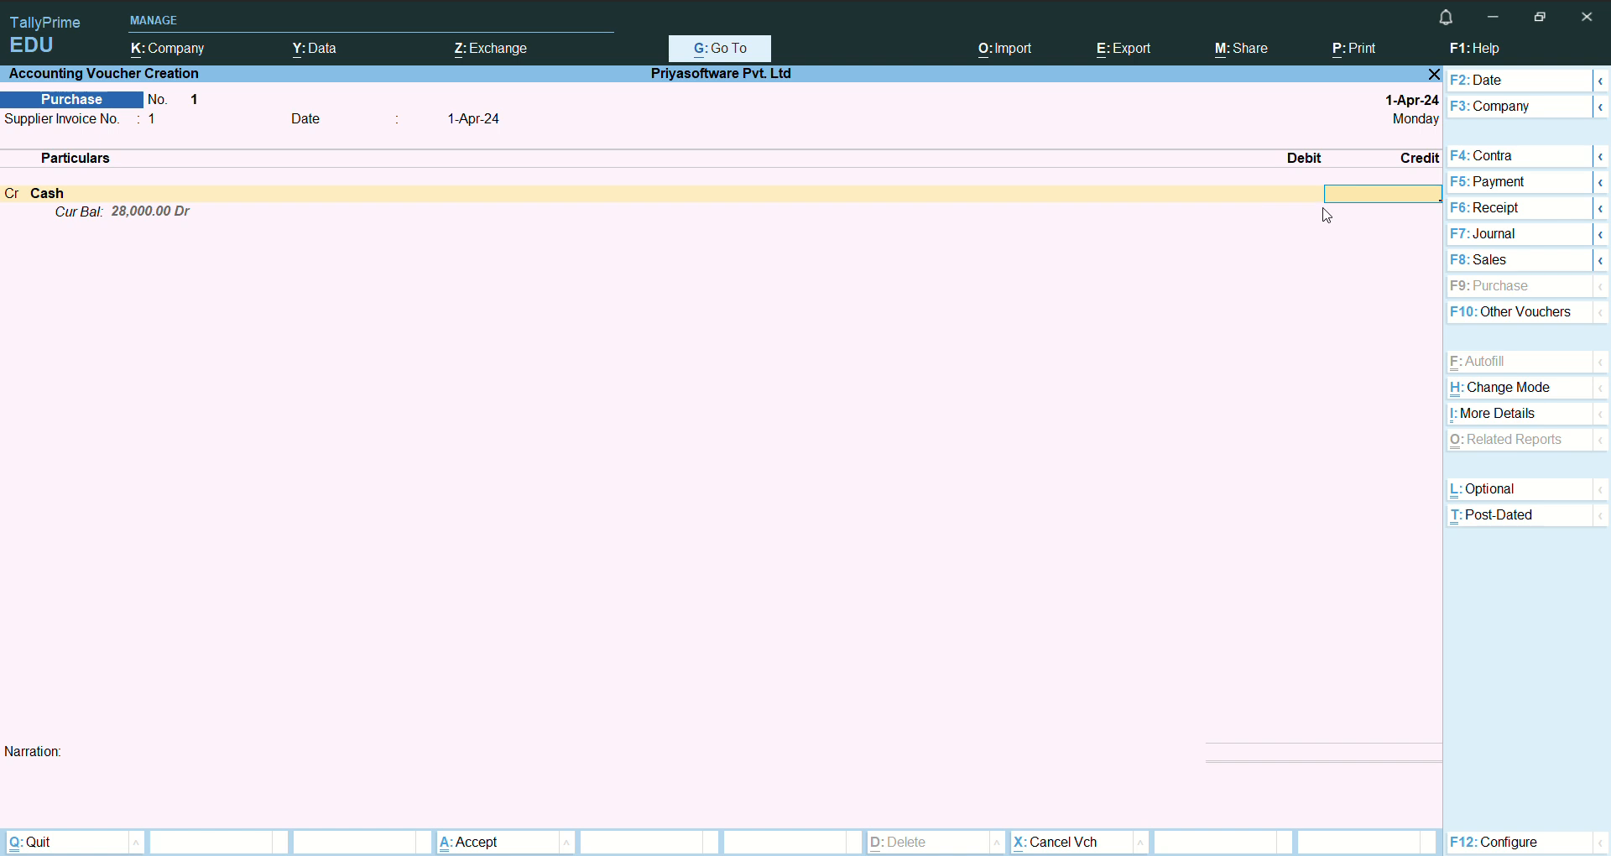
# - Enter 3000 as the credit amount for Cash and proceed to the debit line
pyautogui.write('3000')
pyautogui.press('Return')
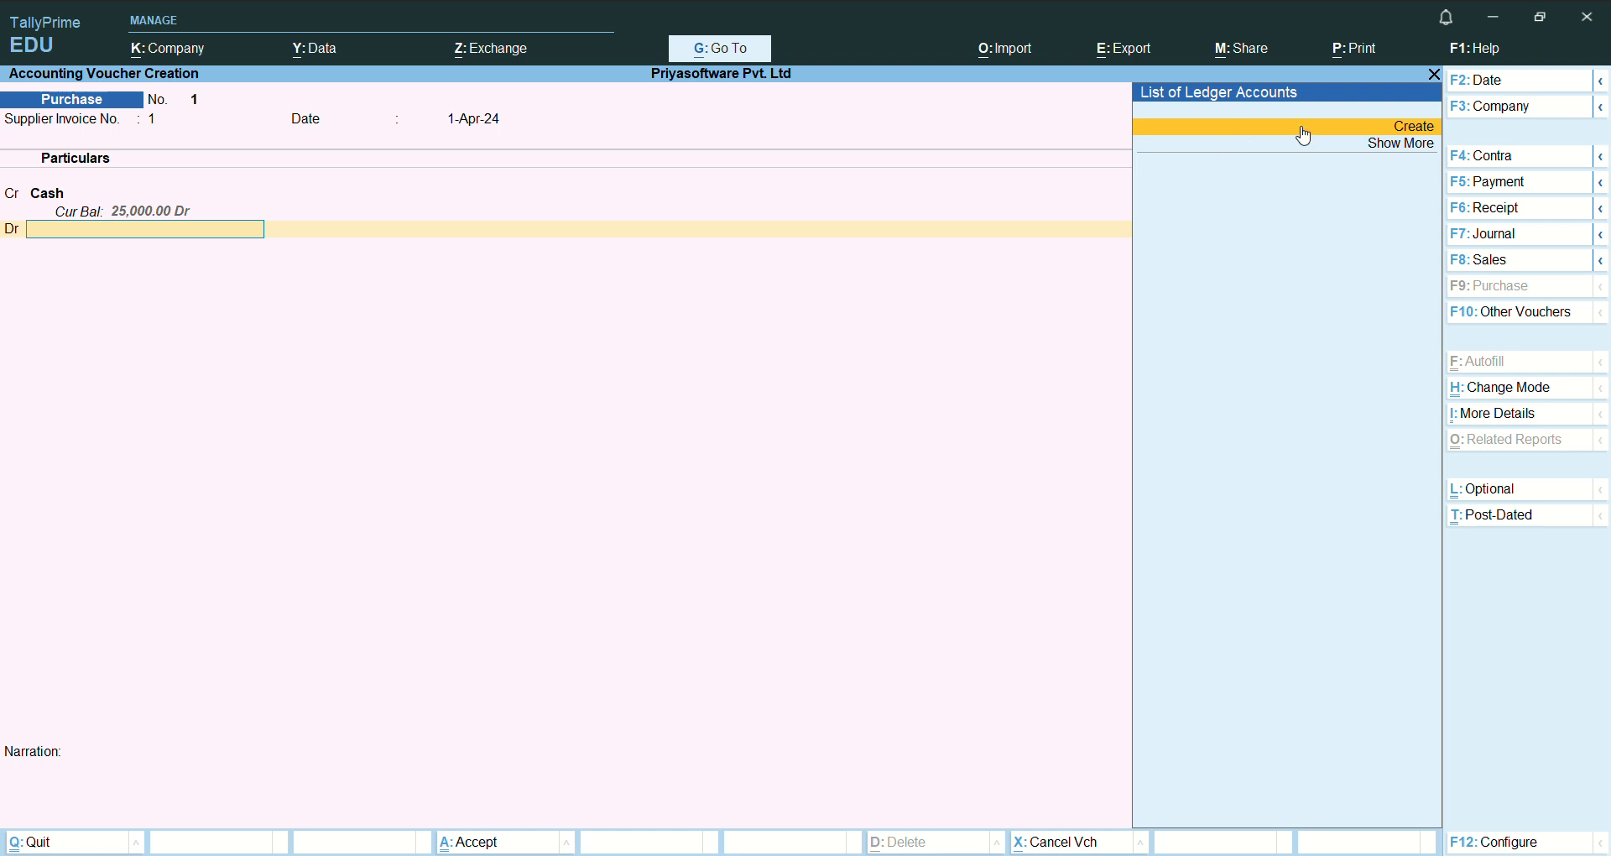
pyautogui.press('BackSpace')
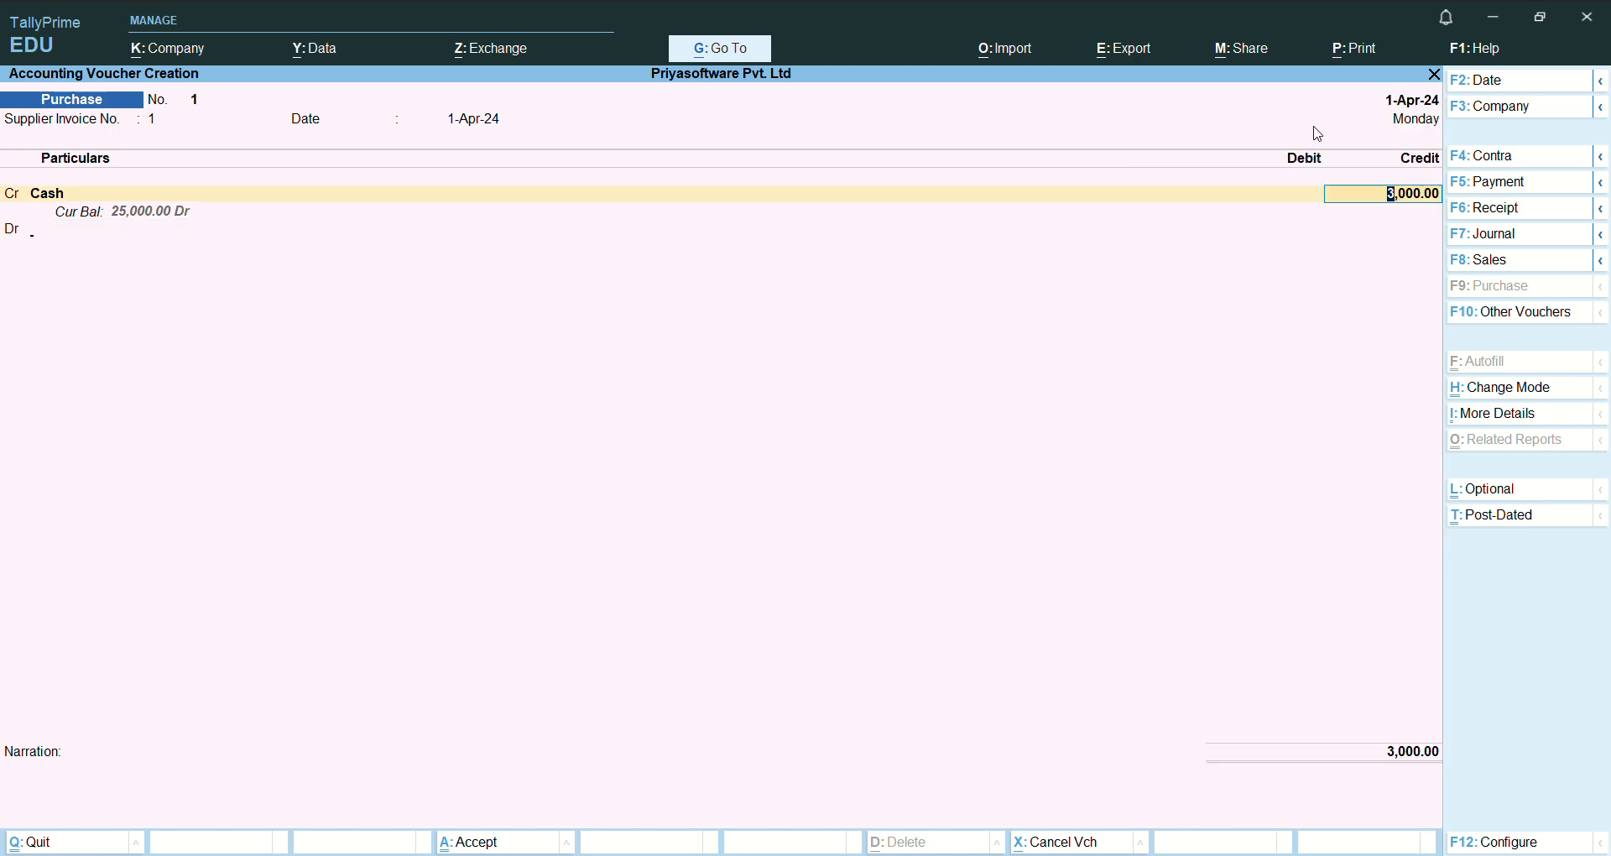
pyautogui.press('Return')
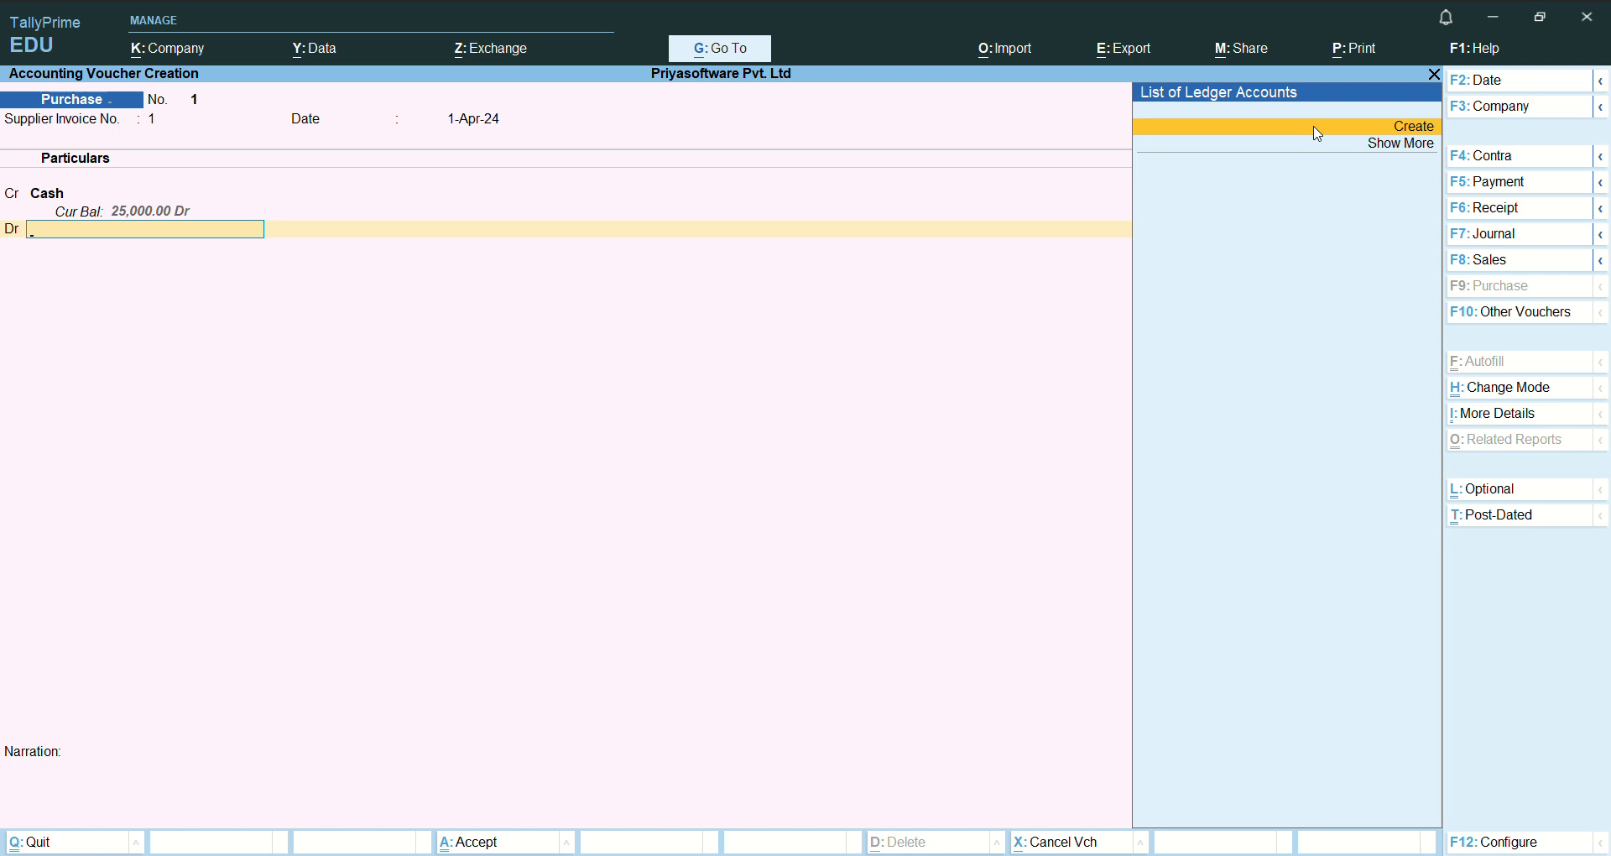
# - Create a new debit ledger named Purchase A/c under the Purchase Accounts group
pyautogui.click(1323, 136)
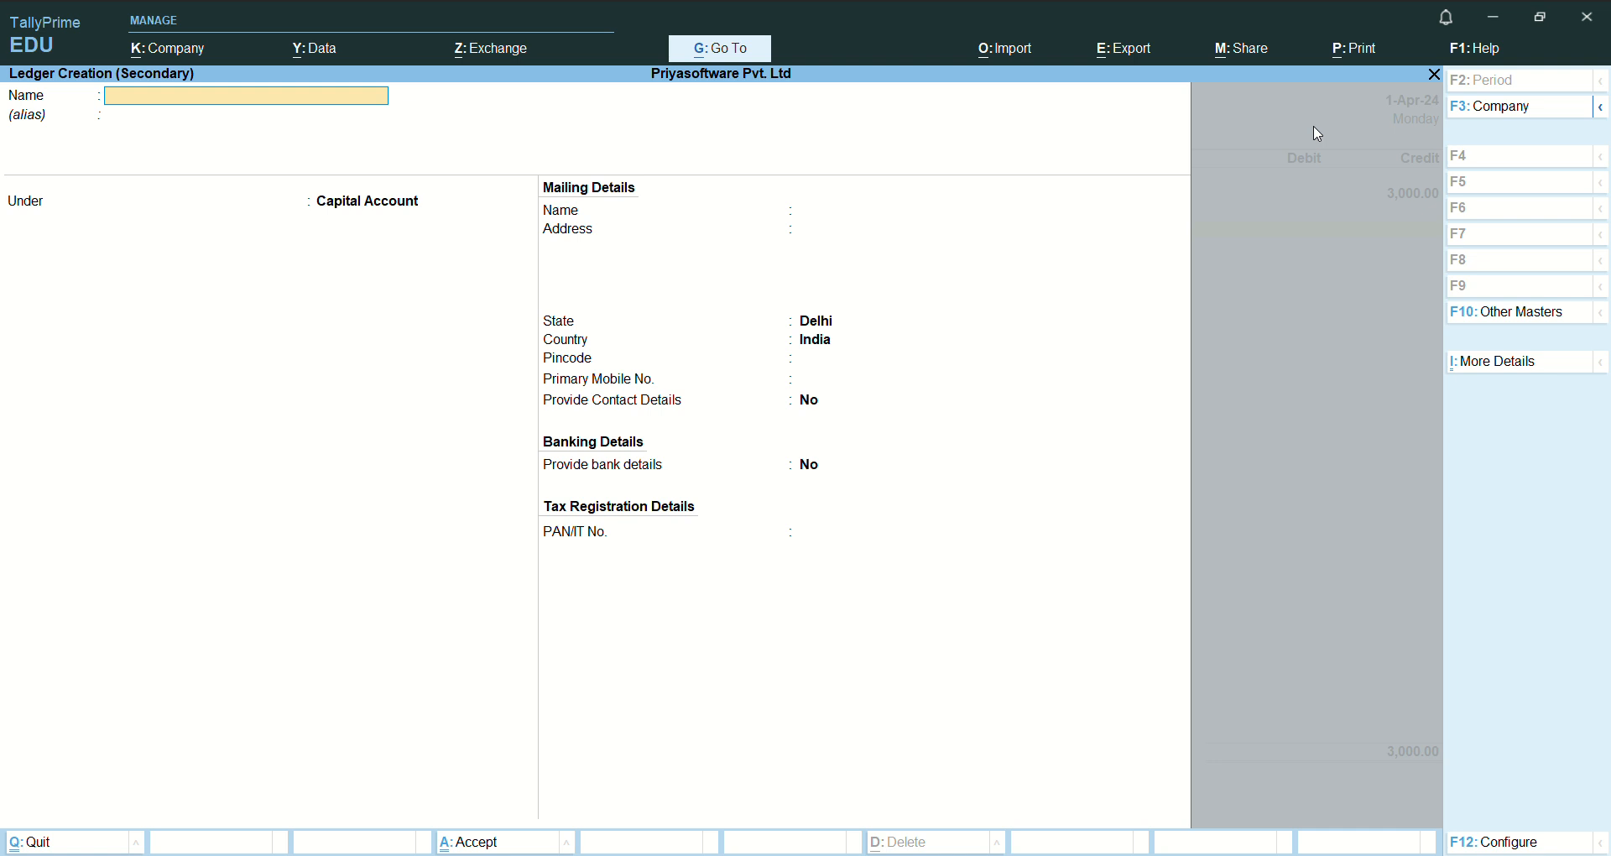
pyautogui.write('Purchase A/')
pyautogui.press('Return')
pyautogui.press('Return')
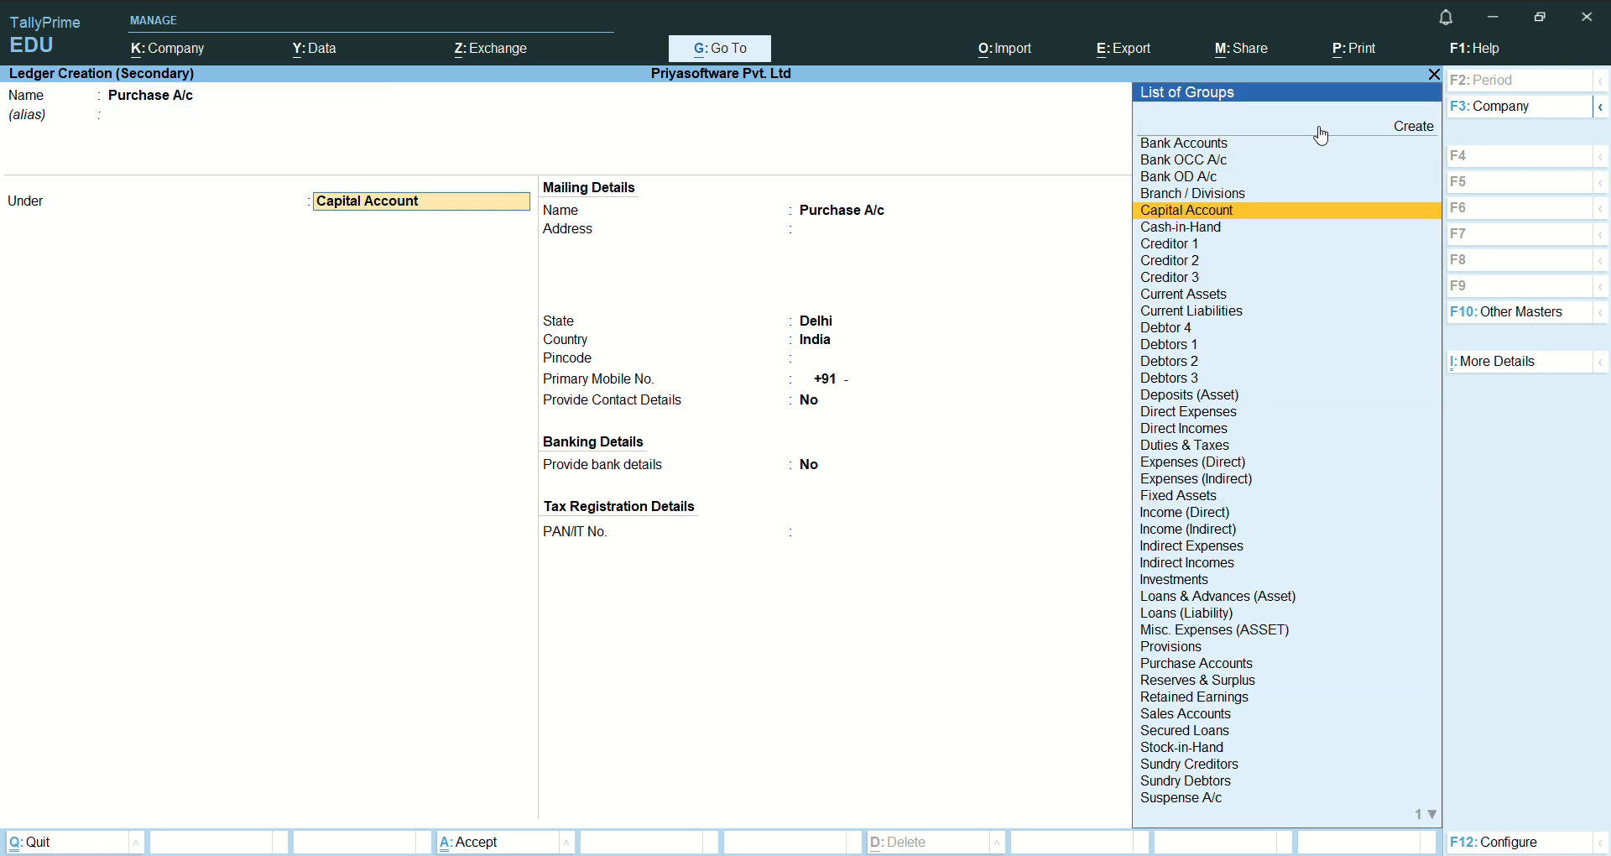
pyautogui.write('Purc')
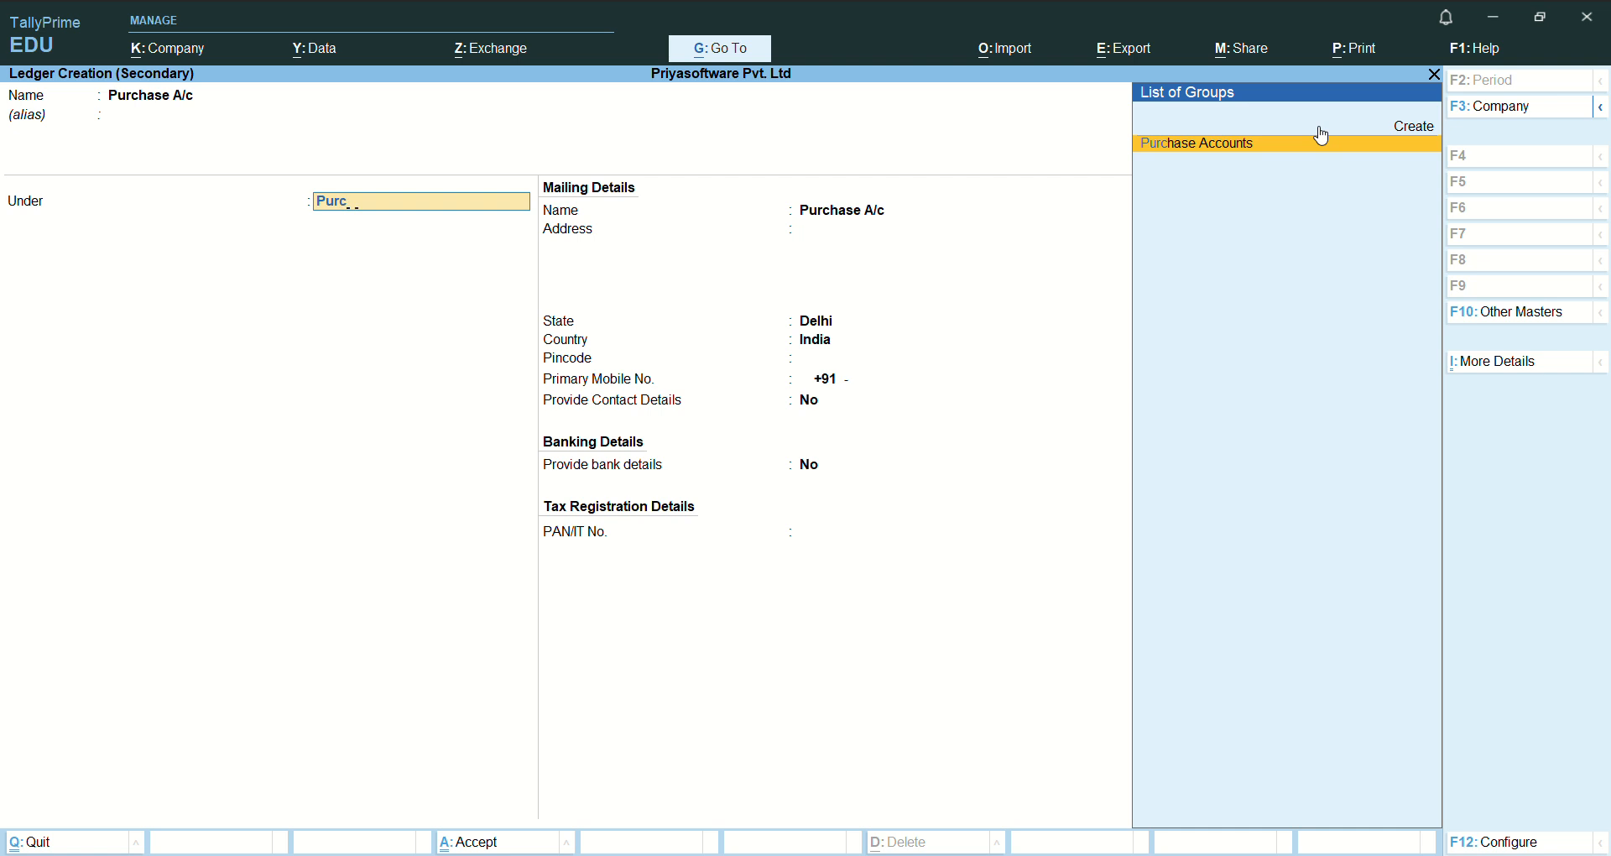
pyautogui.write('hase')
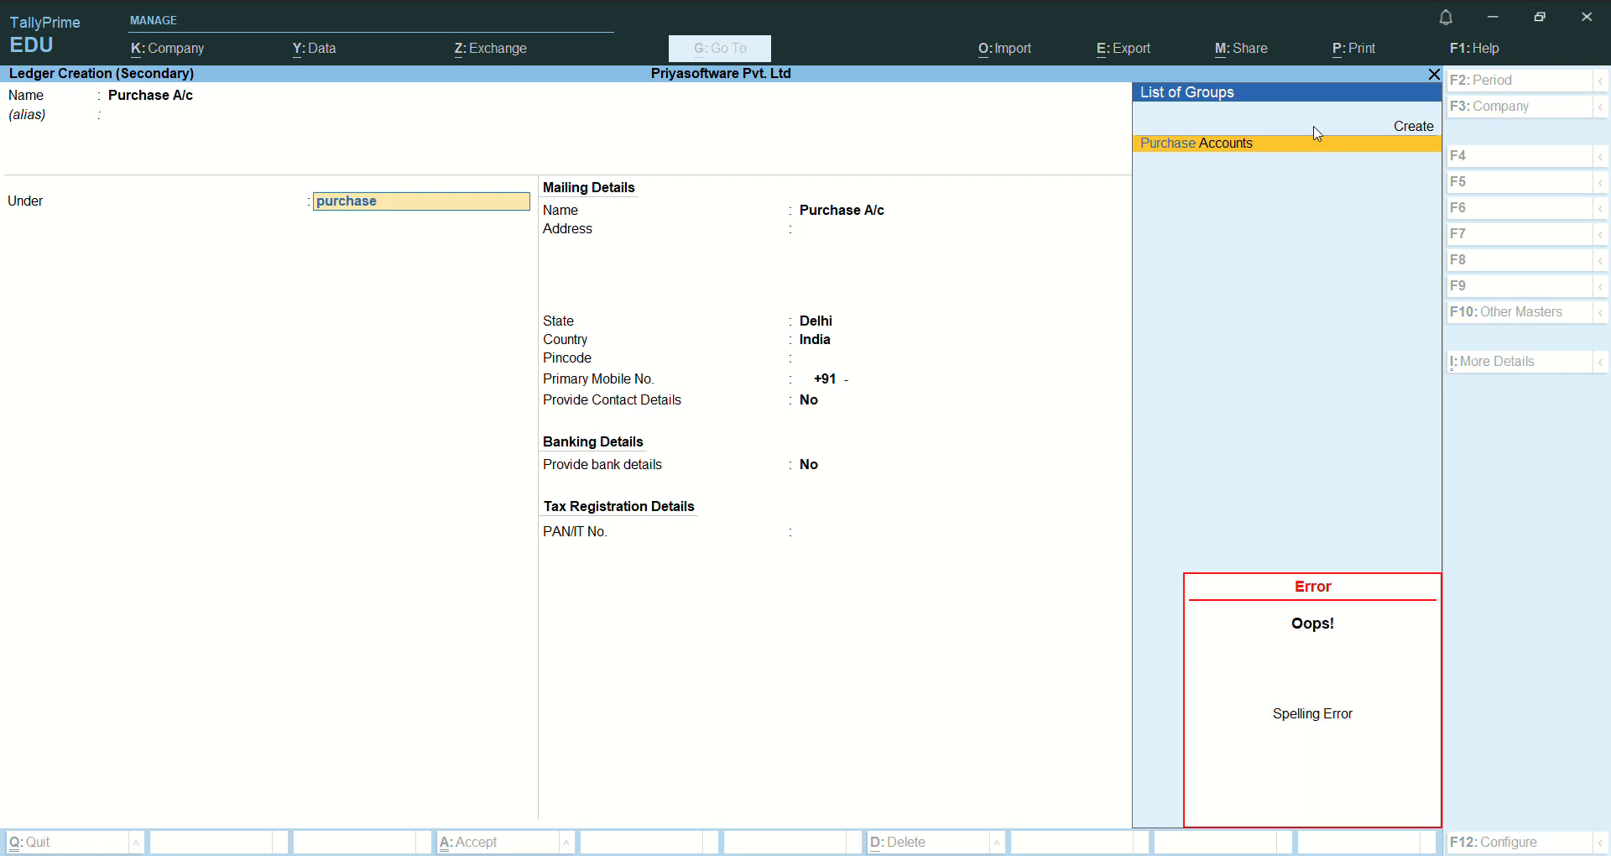
pyautogui.press('Return')
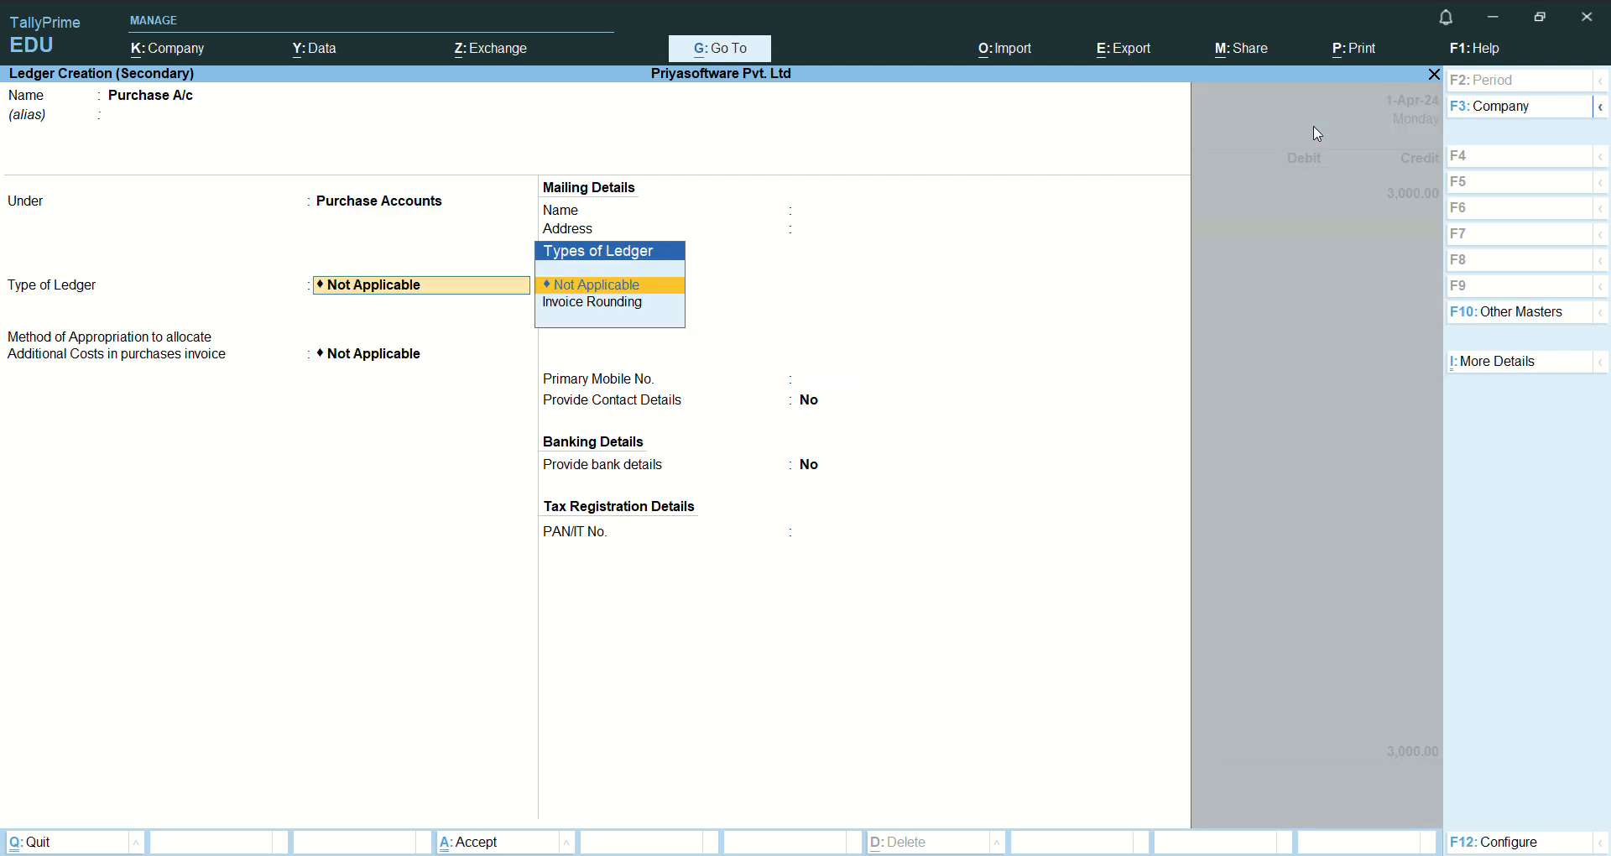
# - Keep the ledger type and appropriation method Not Applicable, bank details No, and save the Purchase A/c ledger
pyautogui.press('Return')
pyautogui.press('Return')
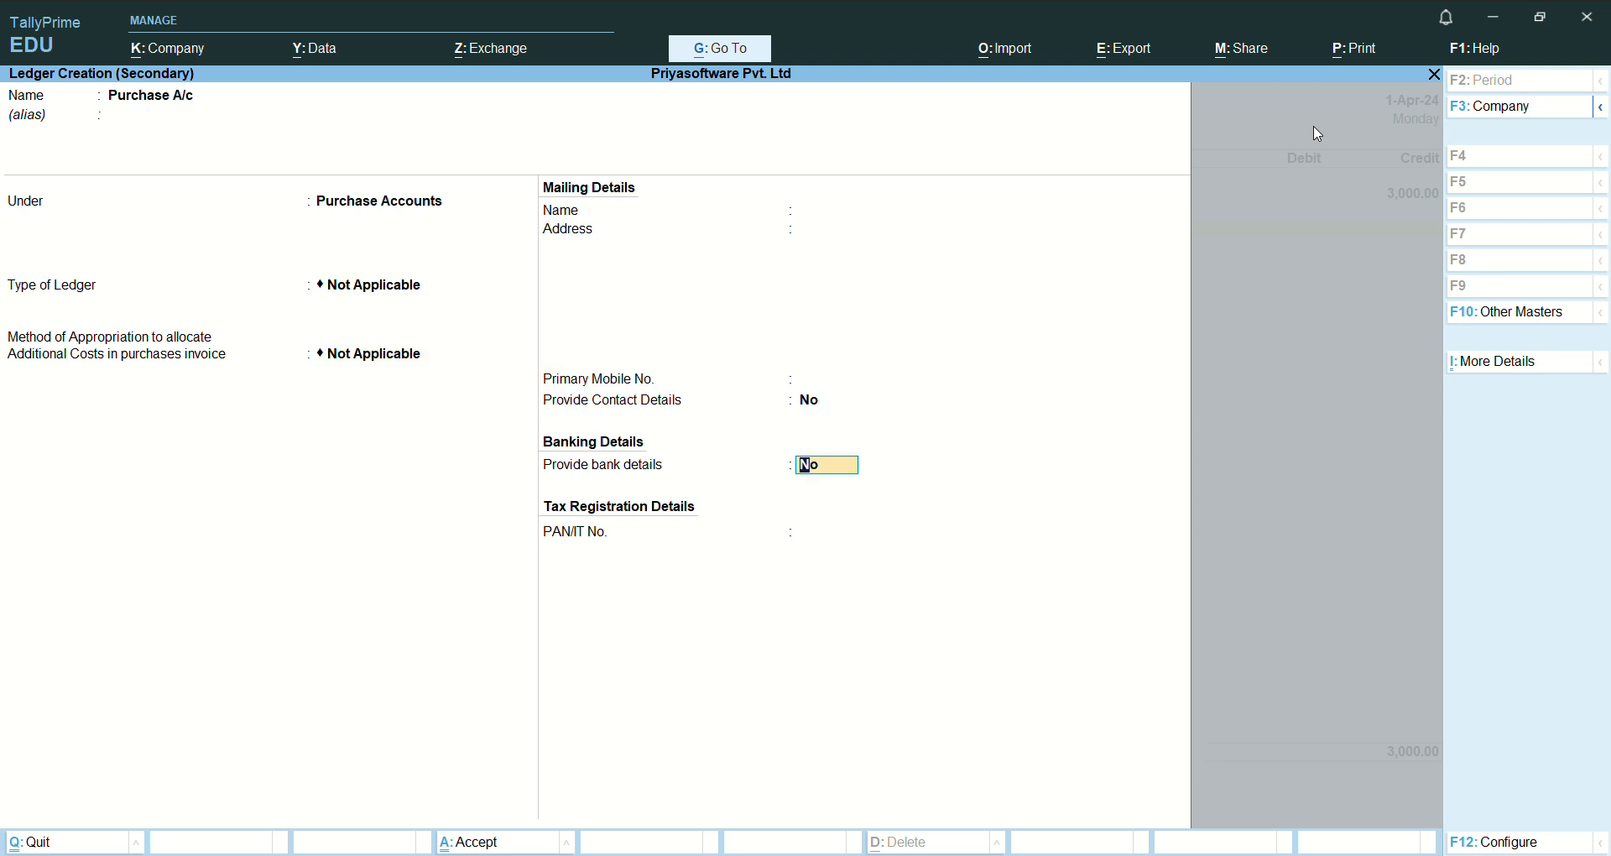
pyautogui.press('Return')
pyautogui.press('Return')
pyautogui.press('Return')
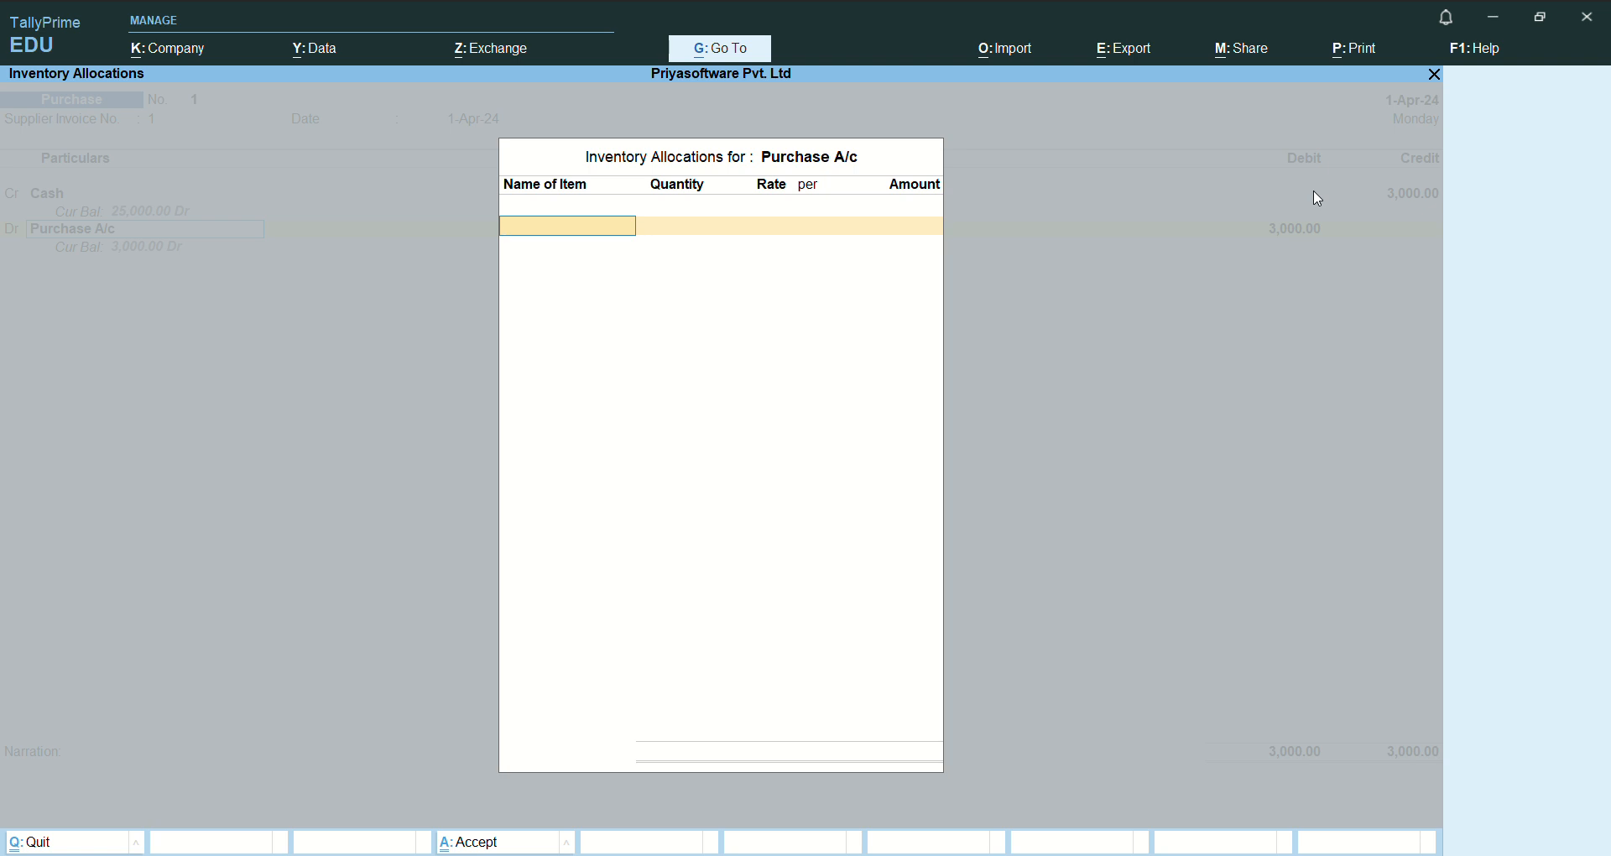
# - Close the inventory allocations for Purchase A/c without adding items and accept the 3,000 debit
pyautogui.press('Escape')
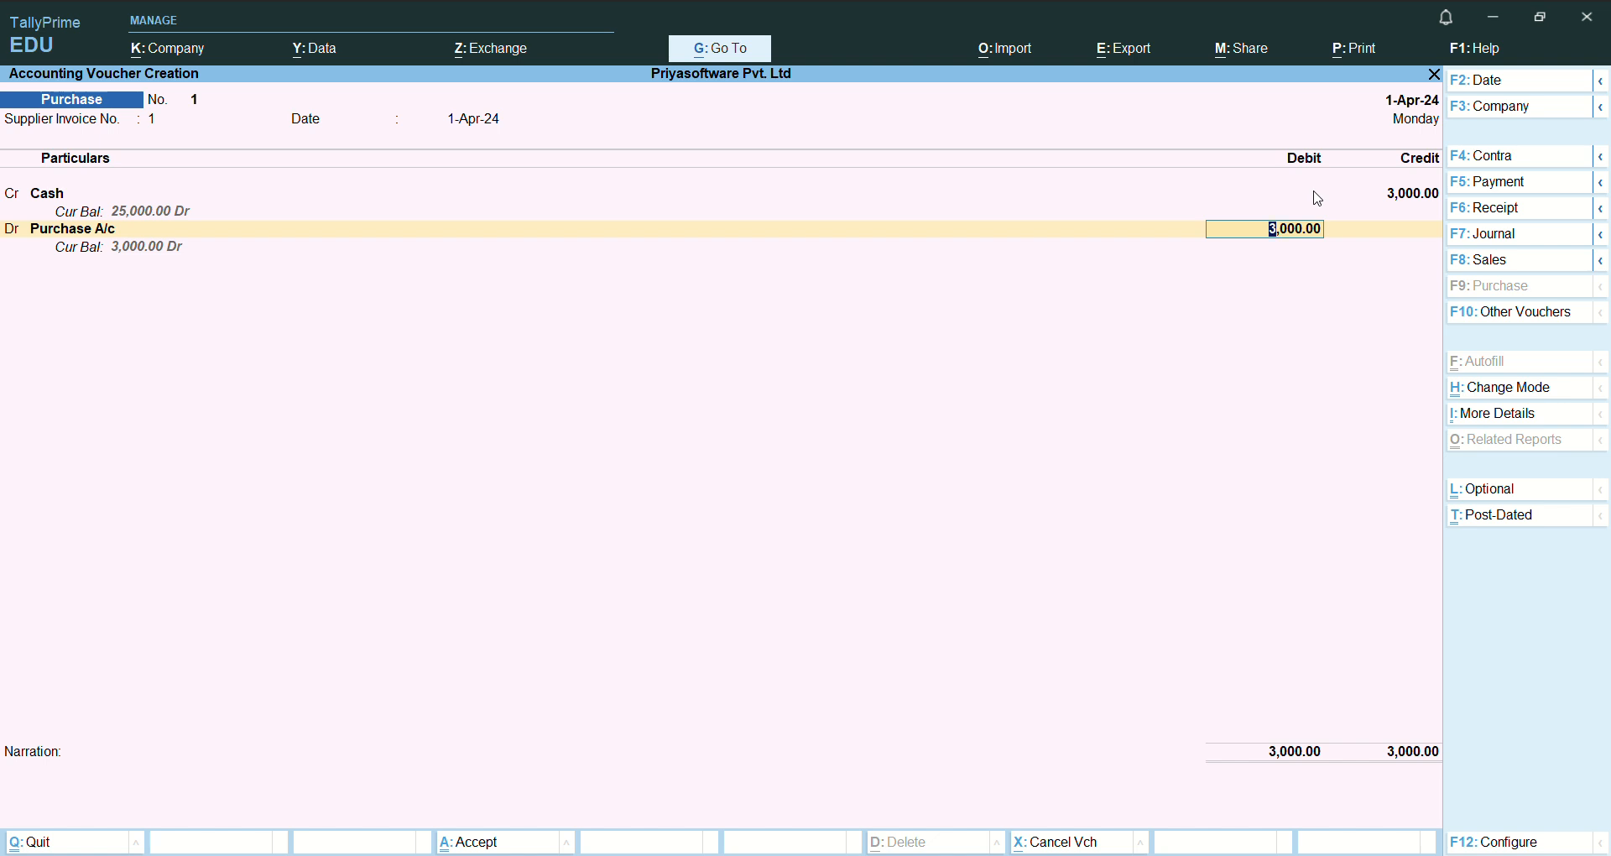
pyautogui.press('Return')
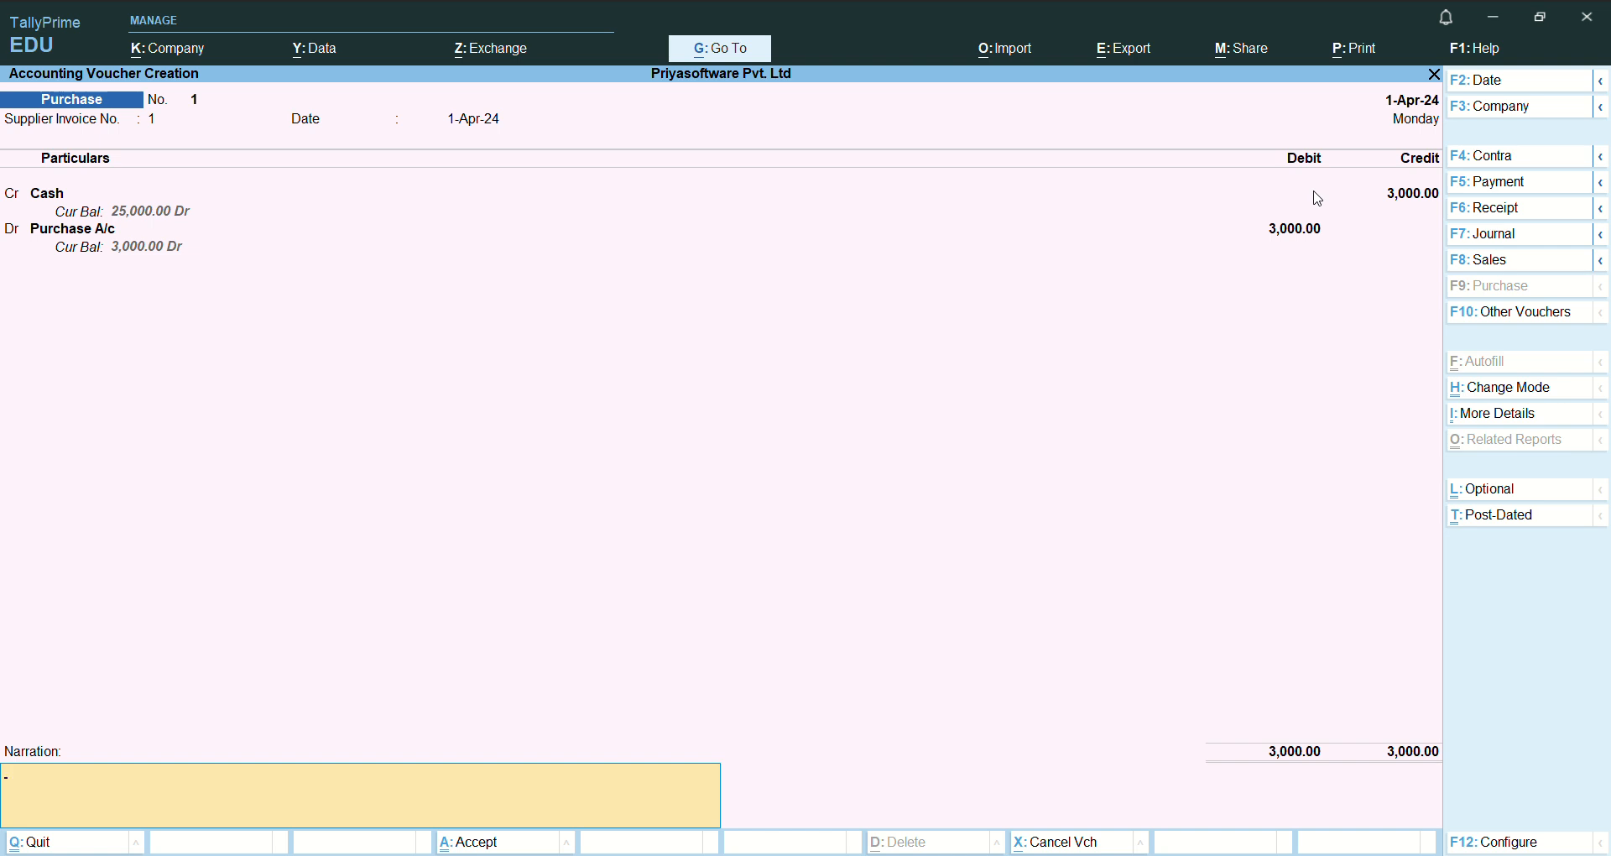
# - Enter the narration "Being puchased goods on cash" and save the cash purchase voucher
pyautogui.write('Being puchased goods on cash')
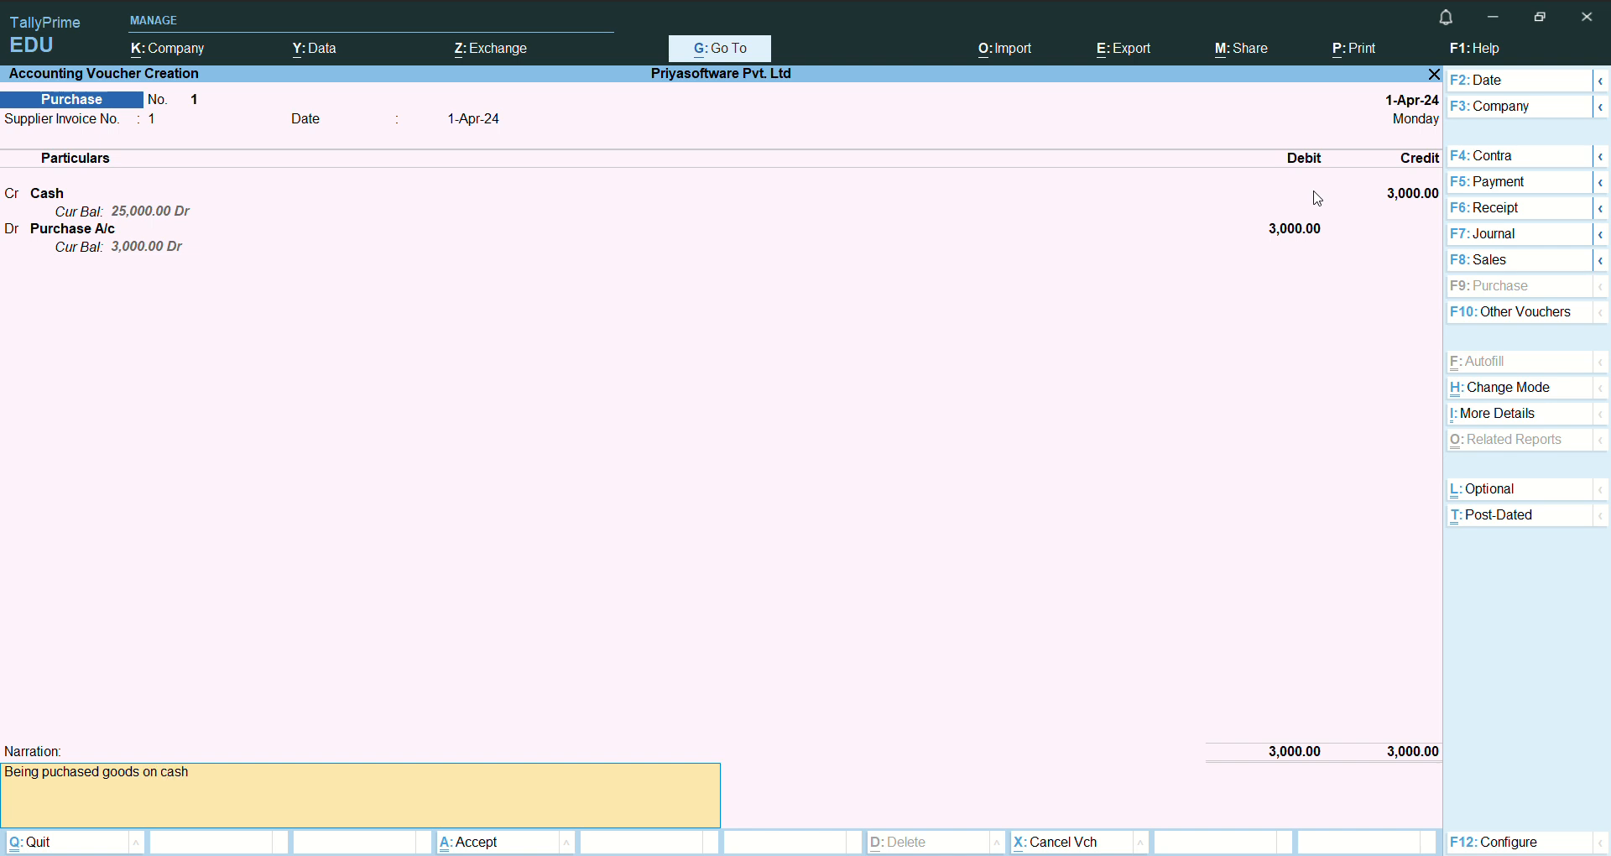
pyautogui.press('Return')
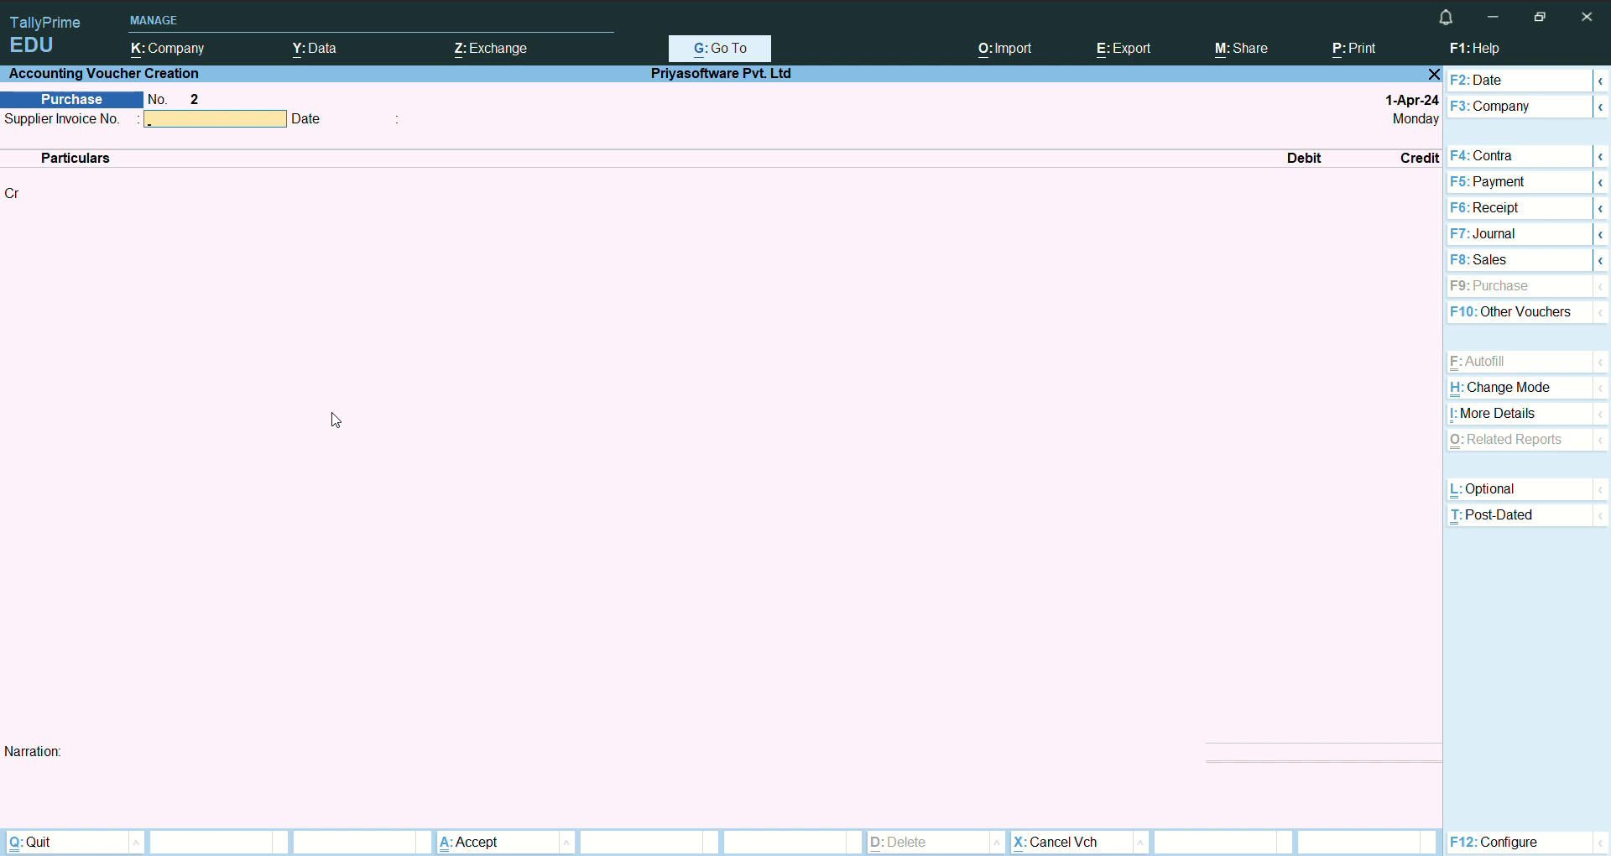
# - Set the supplier invoice number to 2 and keep the invoice date 1-Apr-24
pyautogui.write('2')
pyautogui.press('Return')
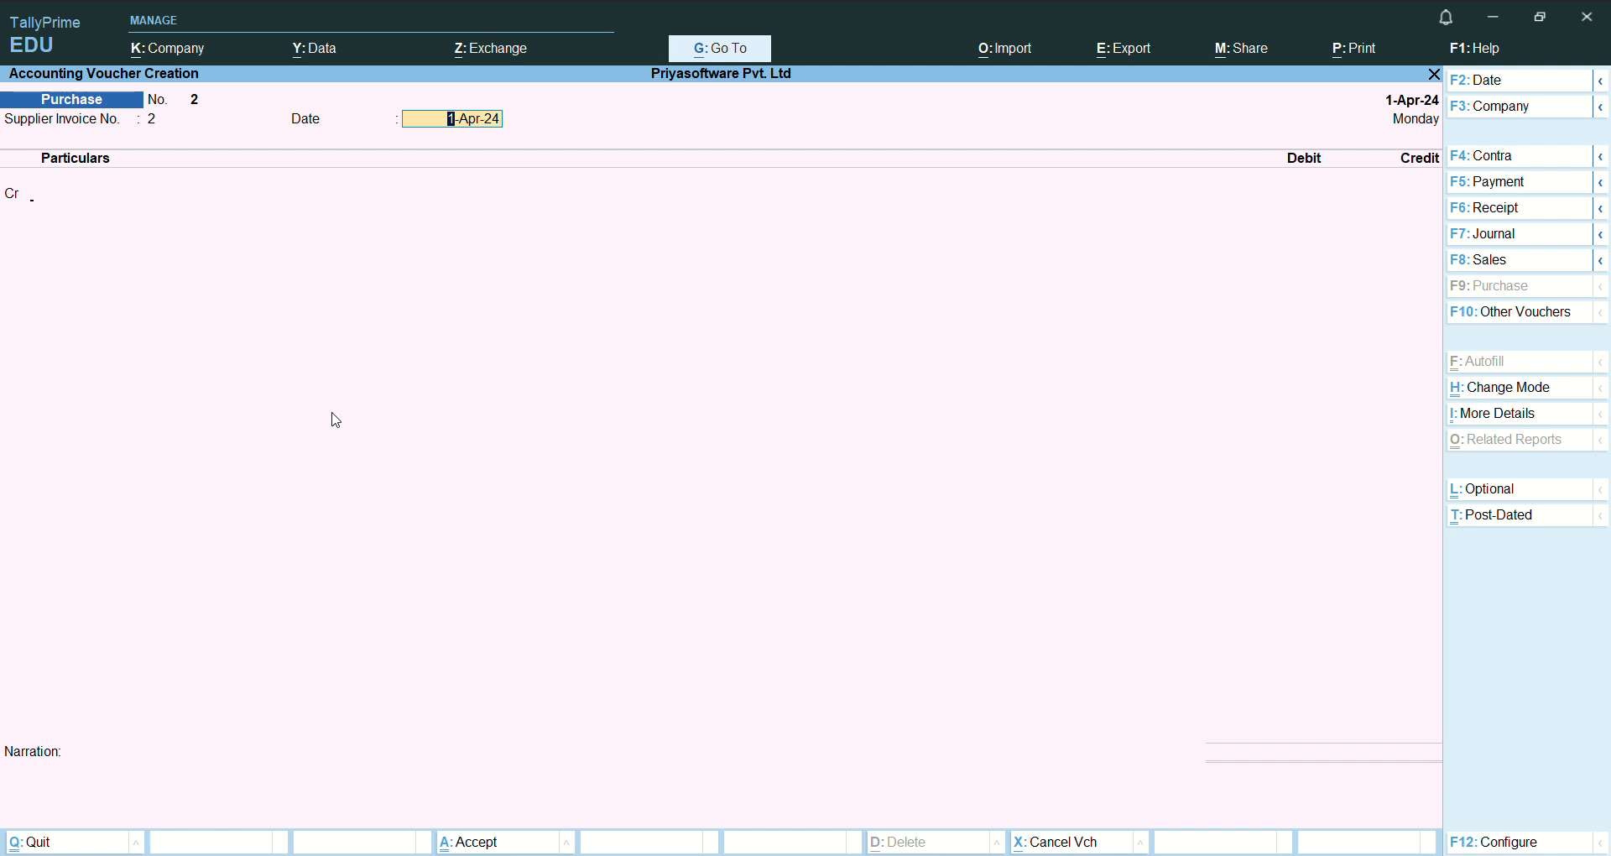
pyautogui.press('Return')
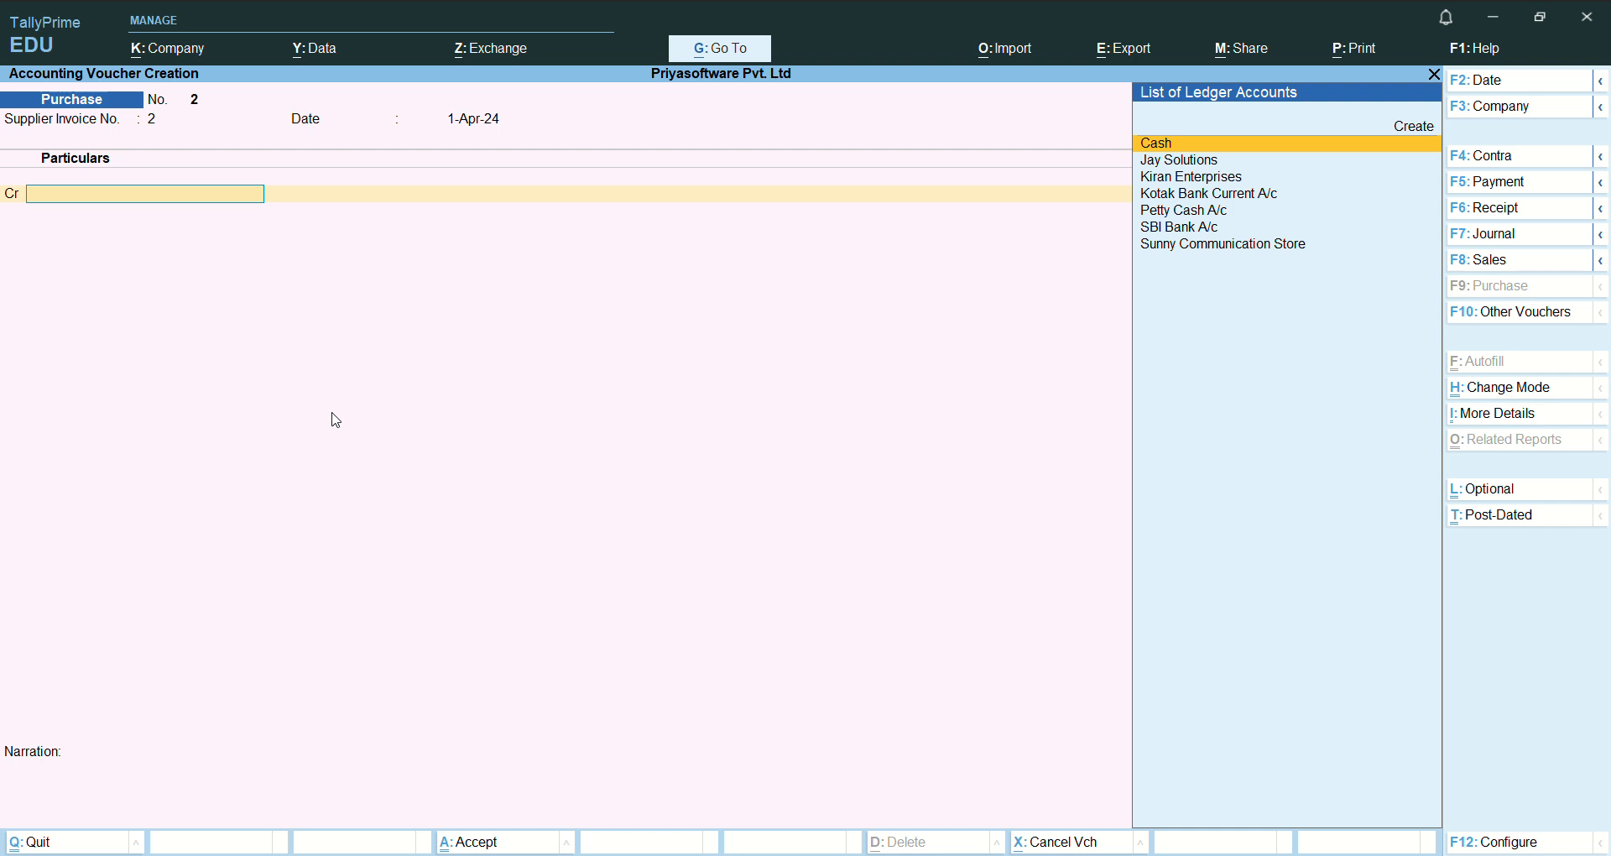
# - Start a new ledger for the credit line, name it Jay Pvt Ltd and leave the alias blank
pyautogui.press('Up')
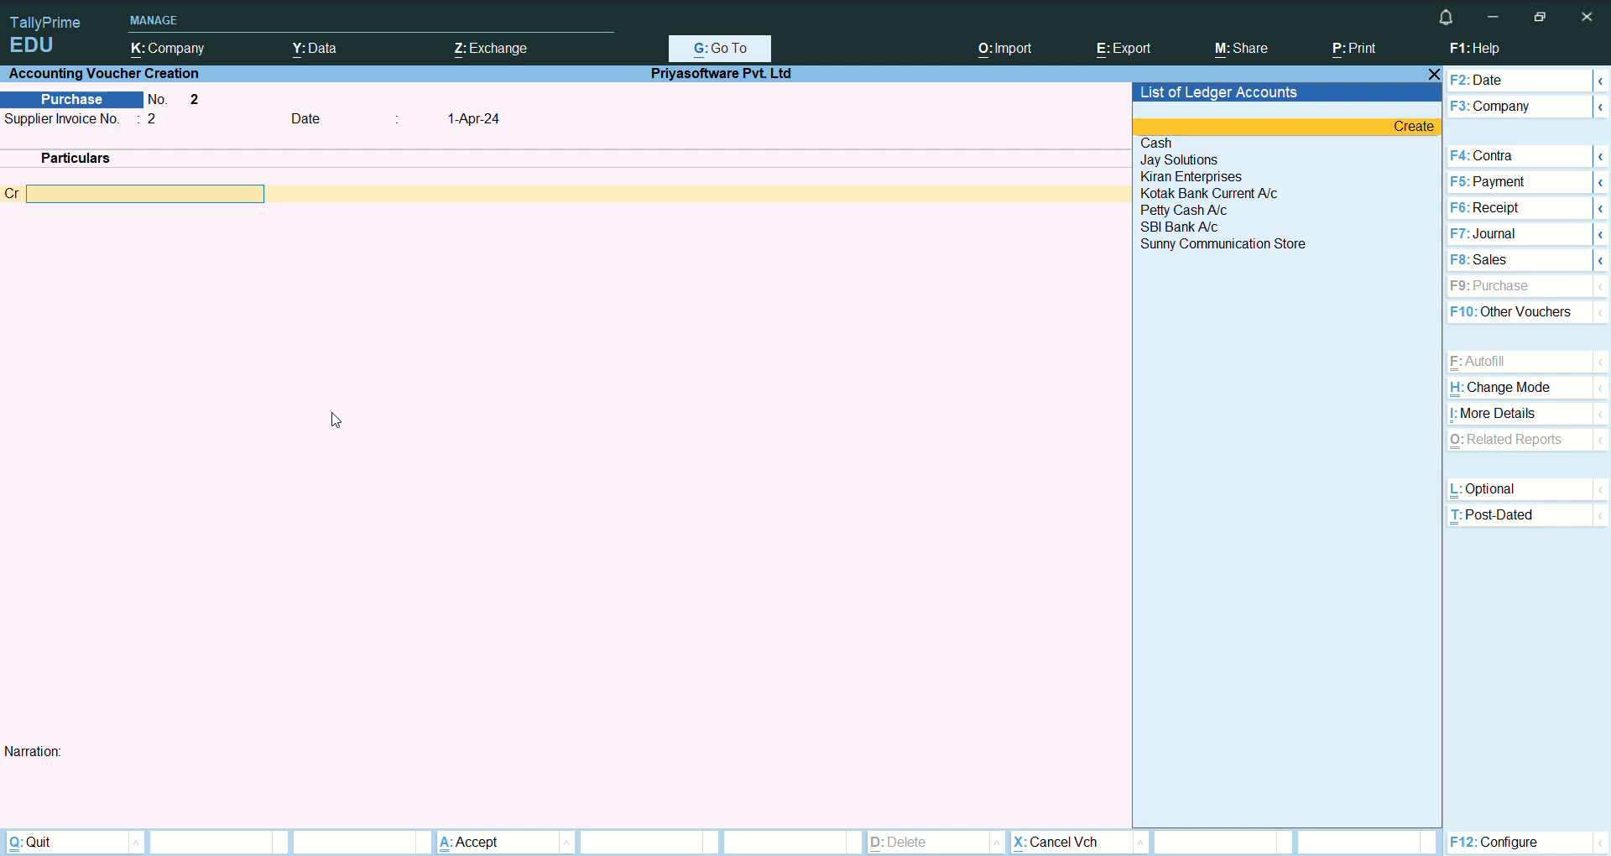
pyautogui.press('Return')
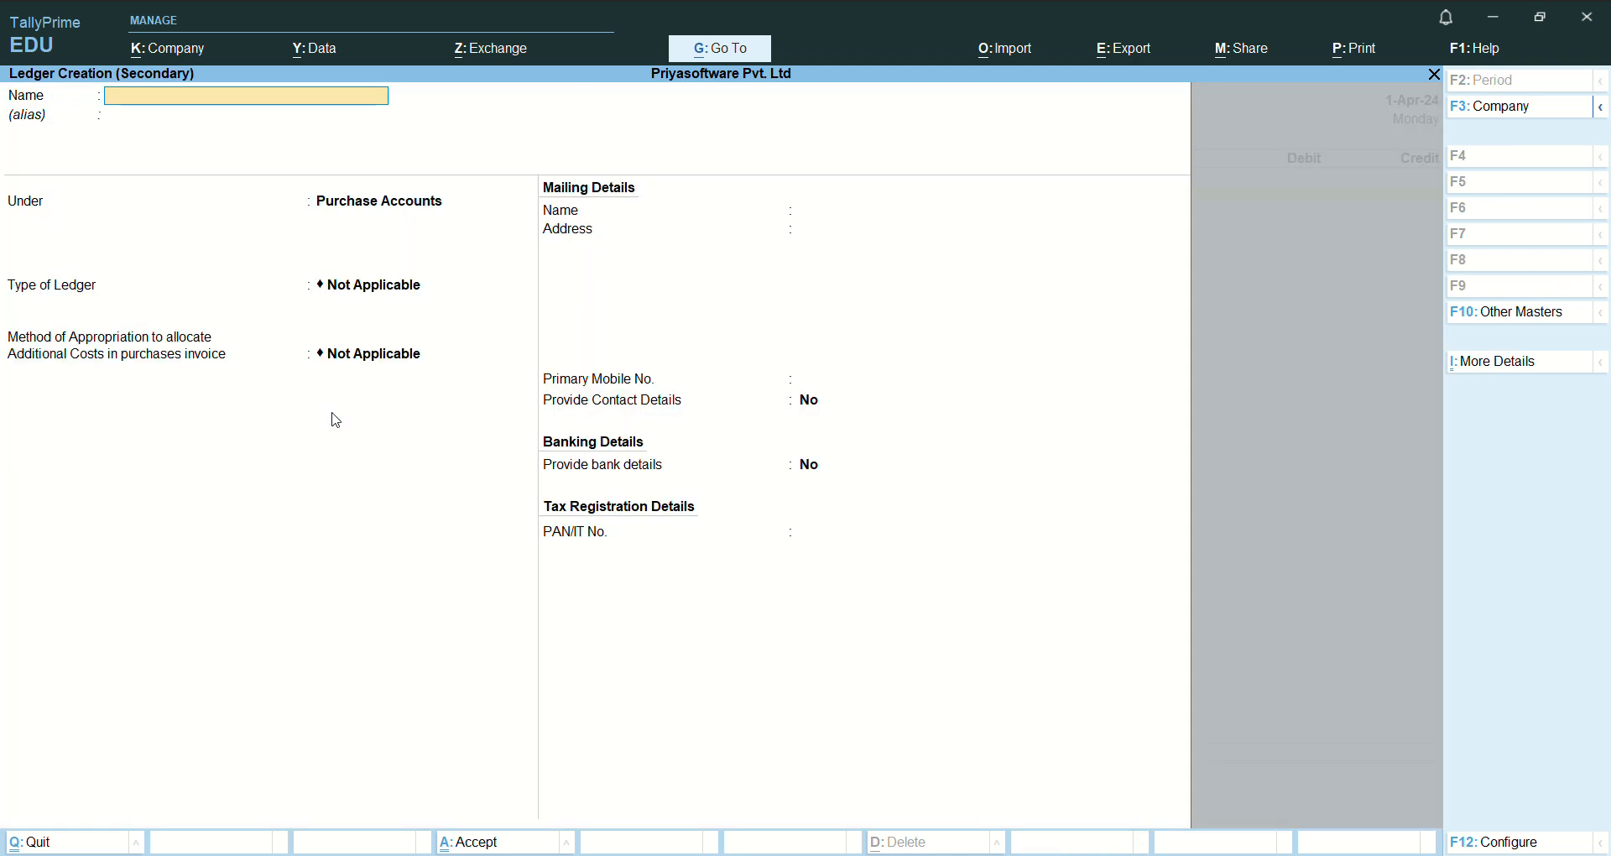
pyautogui.write('Jay Pvt Ltd')
pyautogui.press('Return')
pyautogui.press('Return')
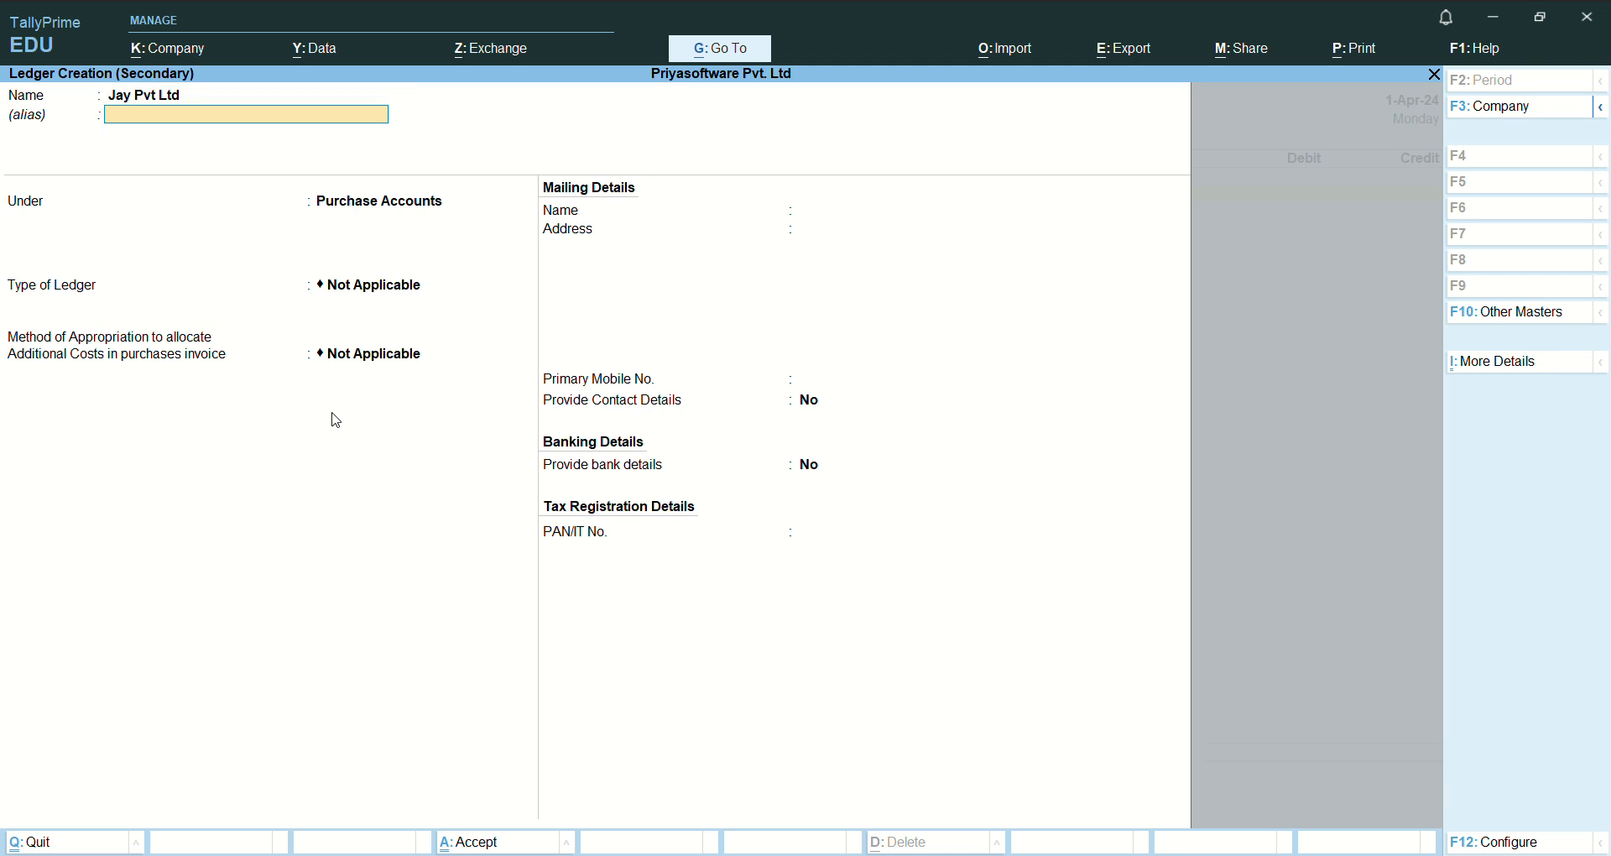
pyautogui.write('Sun')
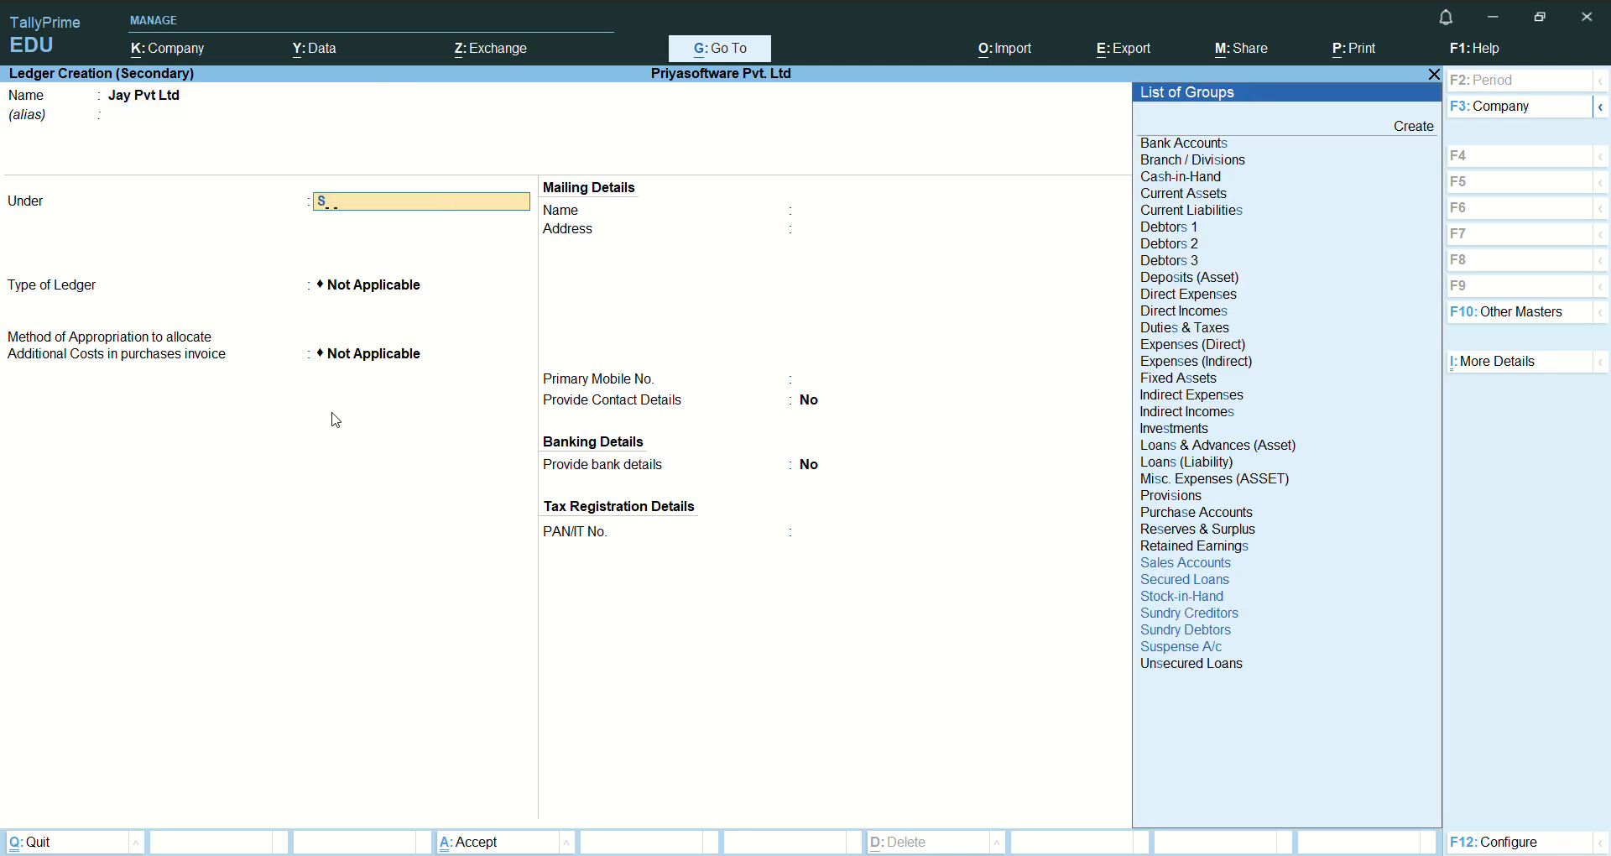
pyautogui.press('BackSpace')
pyautogui.press('BackSpace')
pyautogui.press('Up')
pyautogui.press('Up')
pyautogui.press('Up')
pyautogui.press('Up')
pyautogui.press('Up')
pyautogui.press('Up')
pyautogui.press('Up')
pyautogui.press('Up')
pyautogui.press('Up')
pyautogui.press('Up')
pyautogui.press('Up')
pyautogui.press('Up')
pyautogui.press('Up')
pyautogui.press('Up')
pyautogui.press('Up')
pyautogui.press('Up')
pyautogui.press('Up')
pyautogui.press('Up')
pyautogui.press('Up')
pyautogui.press('Up')
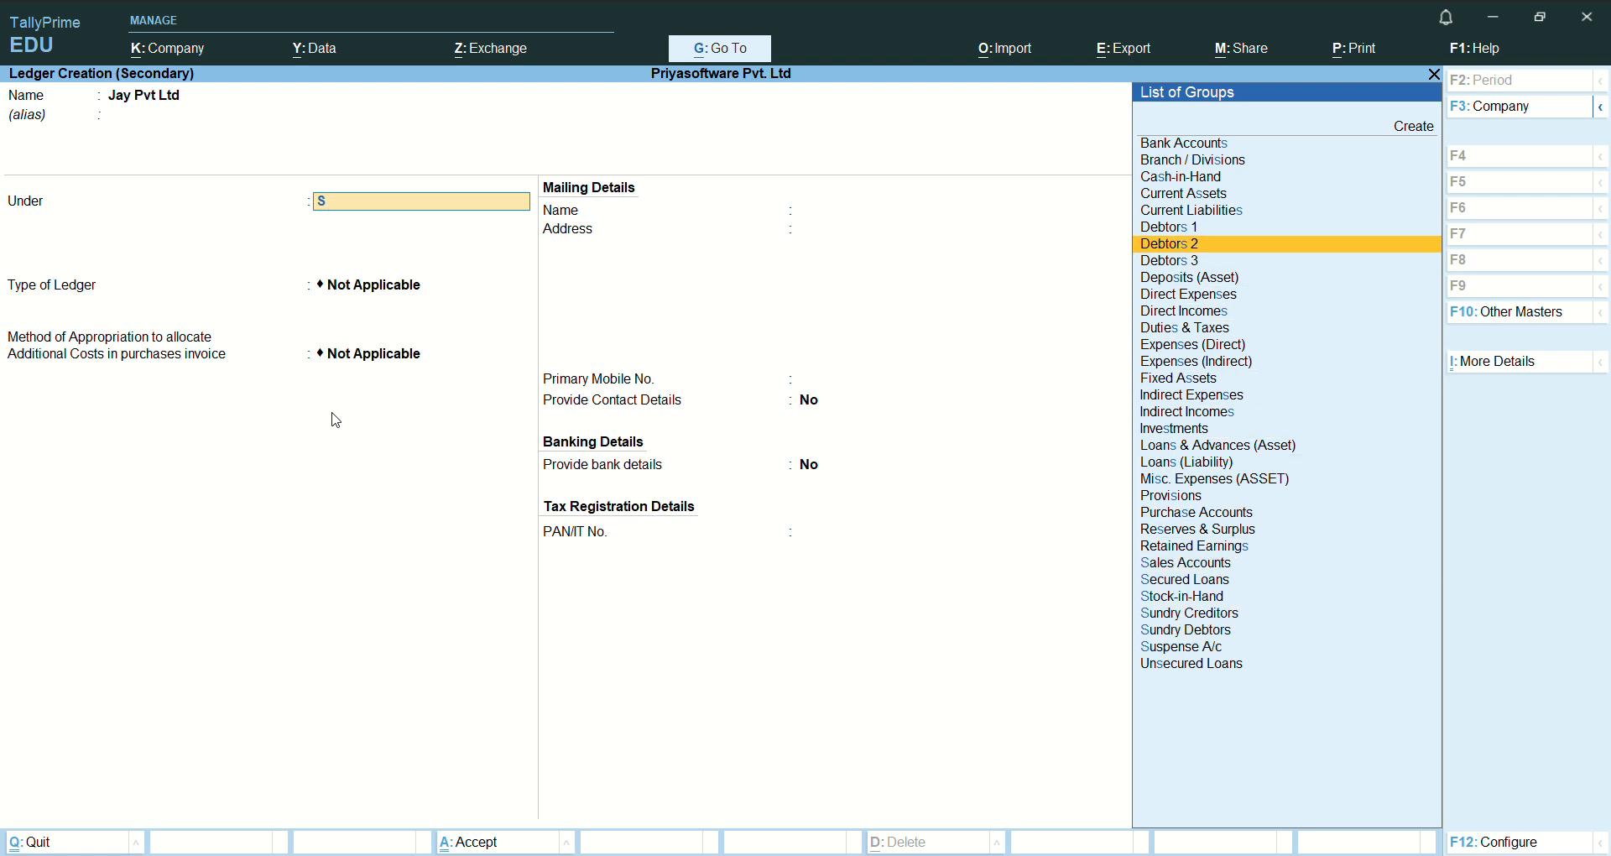
pyautogui.press('Up')
pyautogui.press('Down')
pyautogui.press('BackSpace')
# - Place the Jay Pvt Ltd ledger under the Sundry Creditors group
pyautogui.write('C')
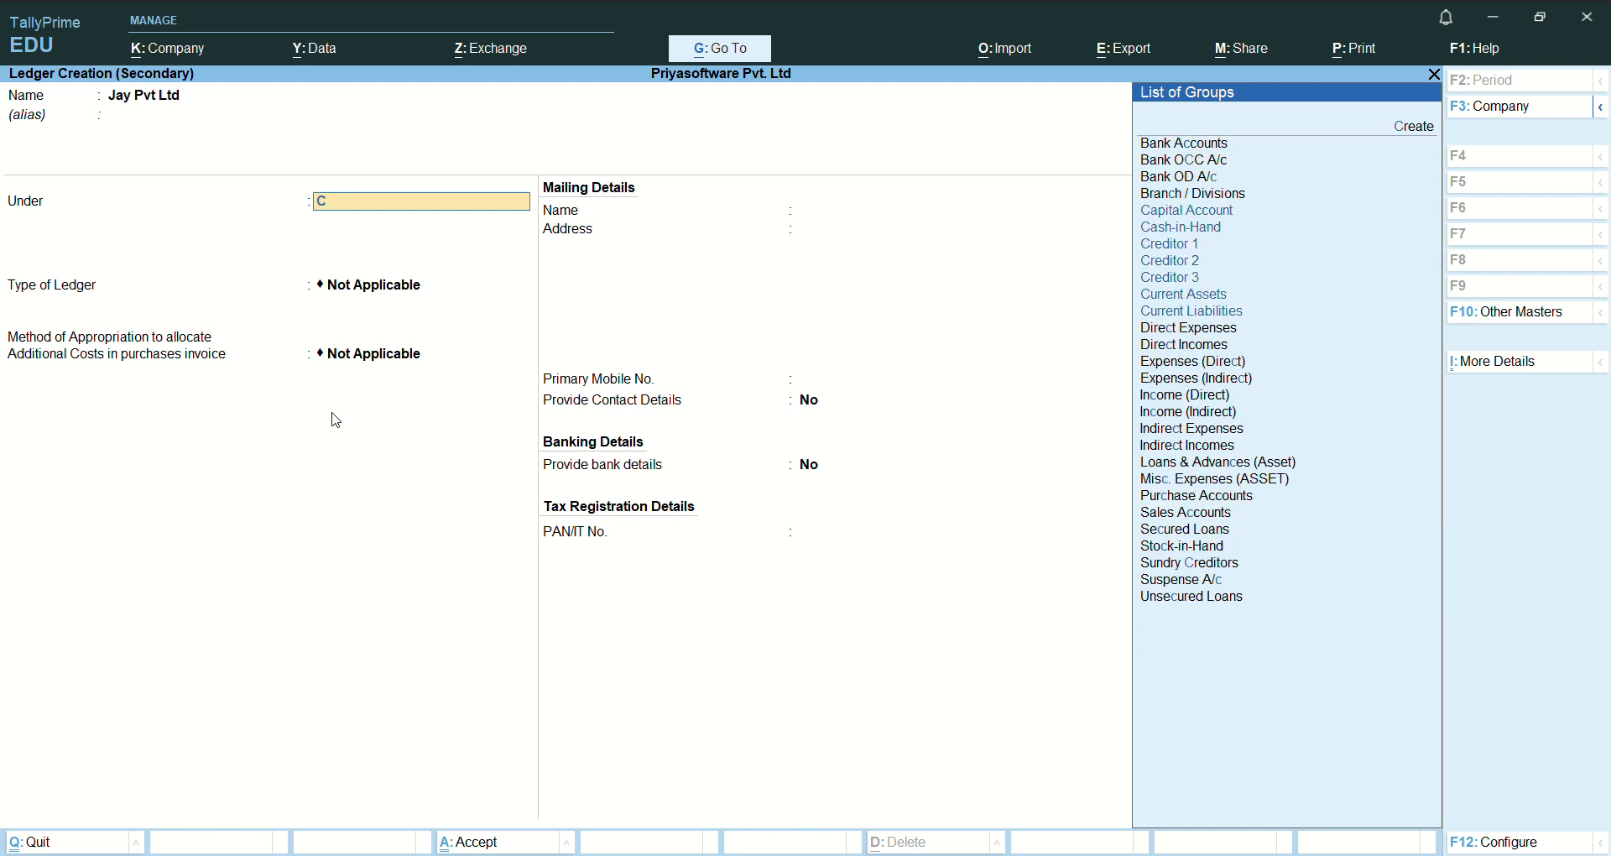
pyautogui.press('Down')
pyautogui.press('Down')
pyautogui.press('Down')
pyautogui.press('Down')
pyautogui.press('Down')
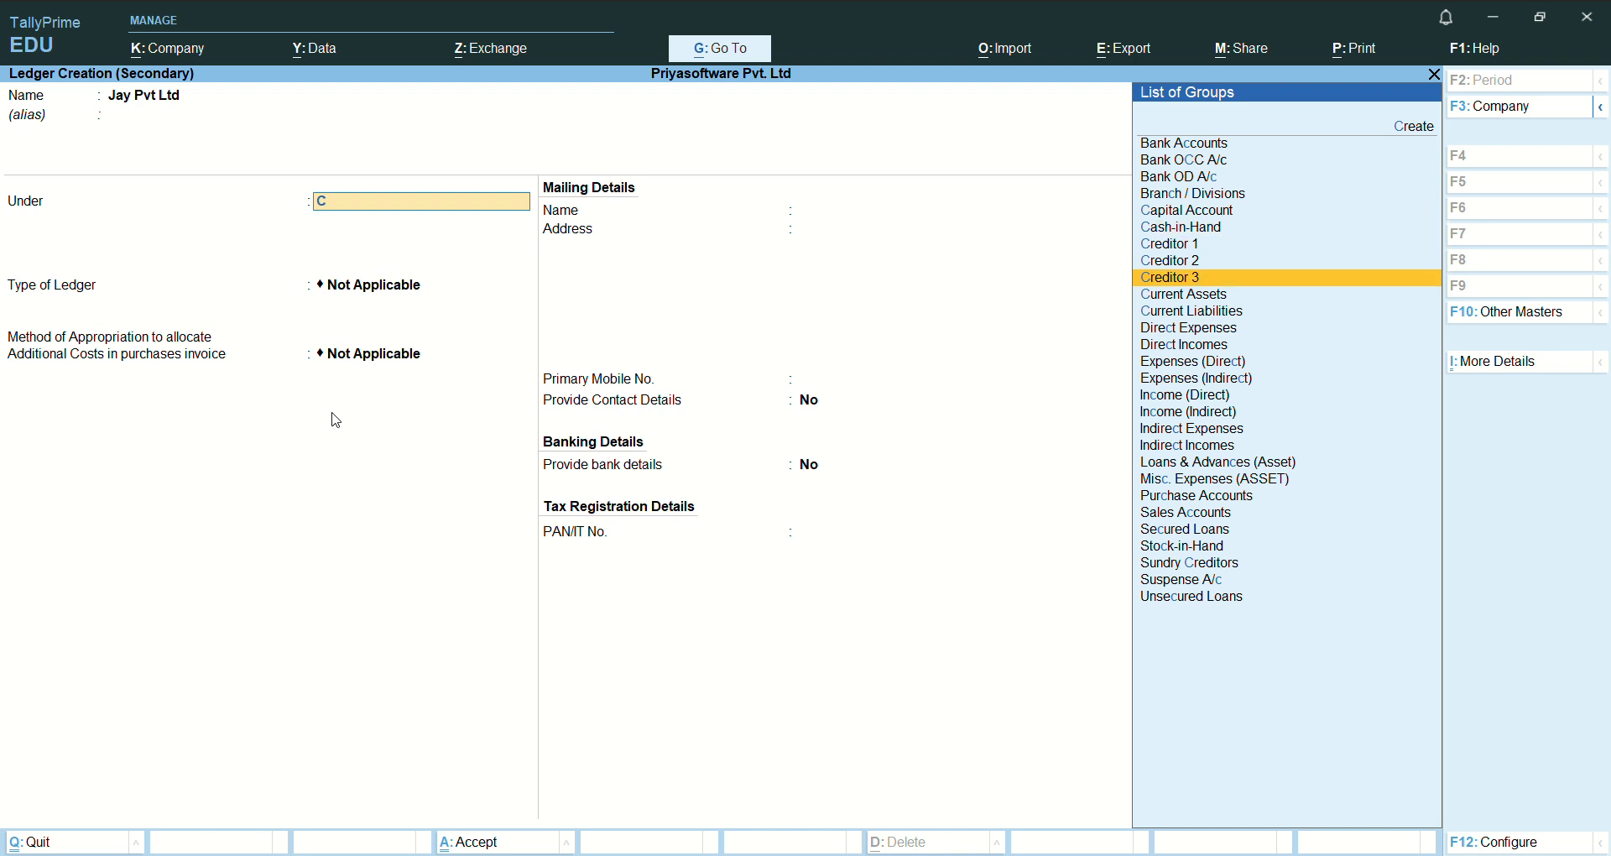
pyautogui.press('Up')
pyautogui.press('Up')
pyautogui.press('Up')
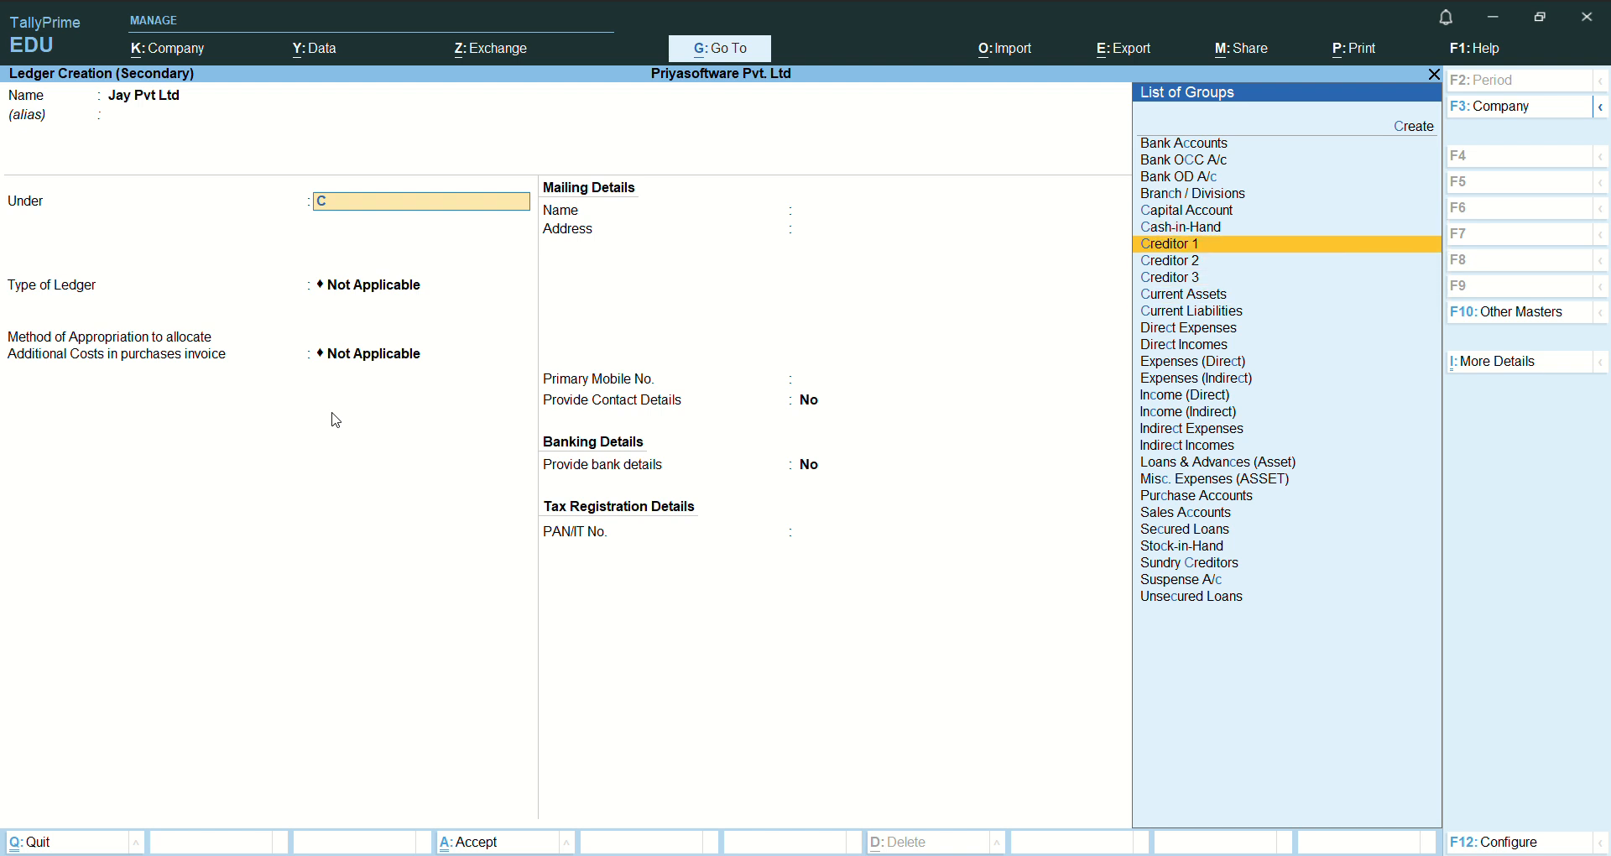
pyautogui.press('Down')
pyautogui.press('Down')
pyautogui.press('Down')
pyautogui.press('Down')
pyautogui.press('Down')
pyautogui.press('Down')
pyautogui.press('Down')
pyautogui.press('Down')
pyautogui.press('Down')
pyautogui.press('Down')
pyautogui.press('Down')
pyautogui.press('Down')
pyautogui.press('Down')
pyautogui.press('Down')
pyautogui.press('Down')
pyautogui.press('Down')
pyautogui.press('Down')
pyautogui.press('Down')
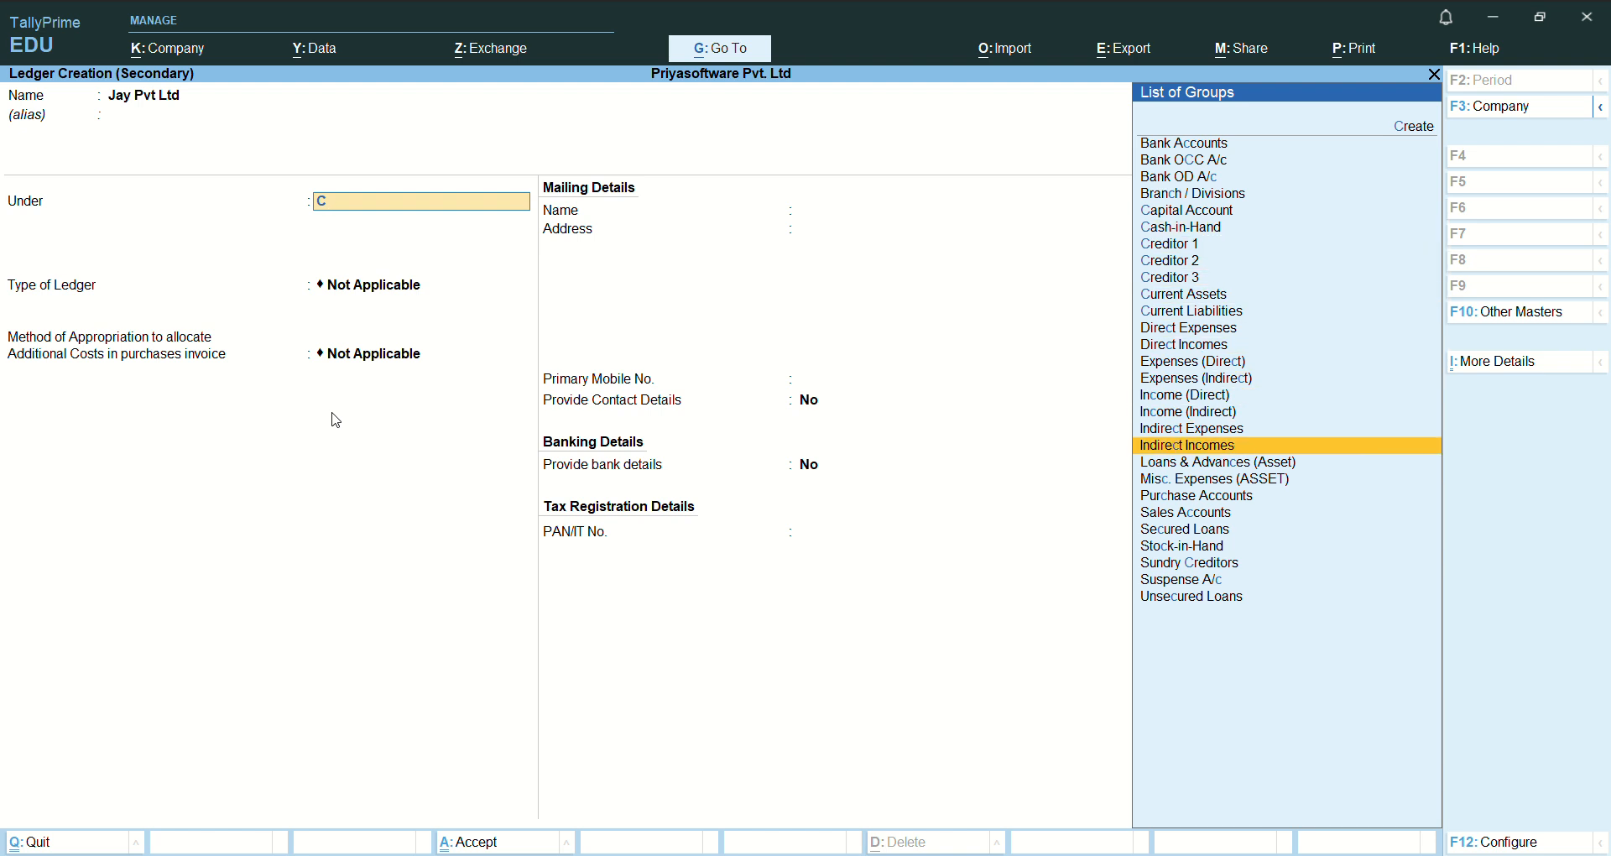
pyautogui.press('Down')
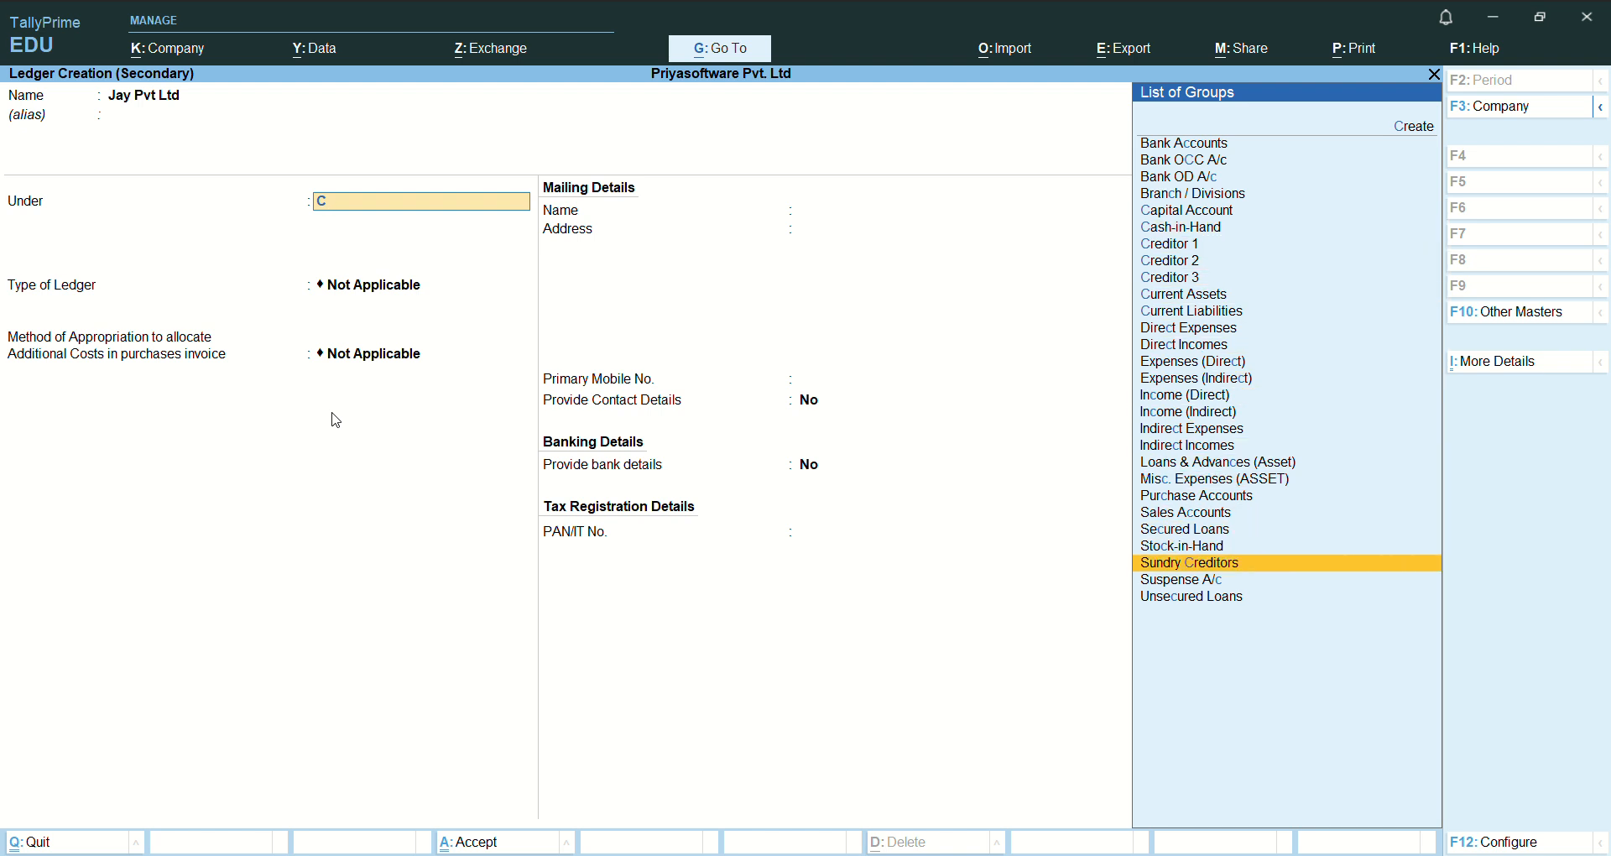
pyautogui.press('Return')
# - Keep bill-by-bill balances Yes, contact and bank details No and the PAN blank, and save the Jay Pvt Ltd ledger
pyautogui.press('Return')
pyautogui.press('Return')
pyautogui.press('Return')
pyautogui.press('Return')
pyautogui.press('Return')
pyautogui.press('Return')
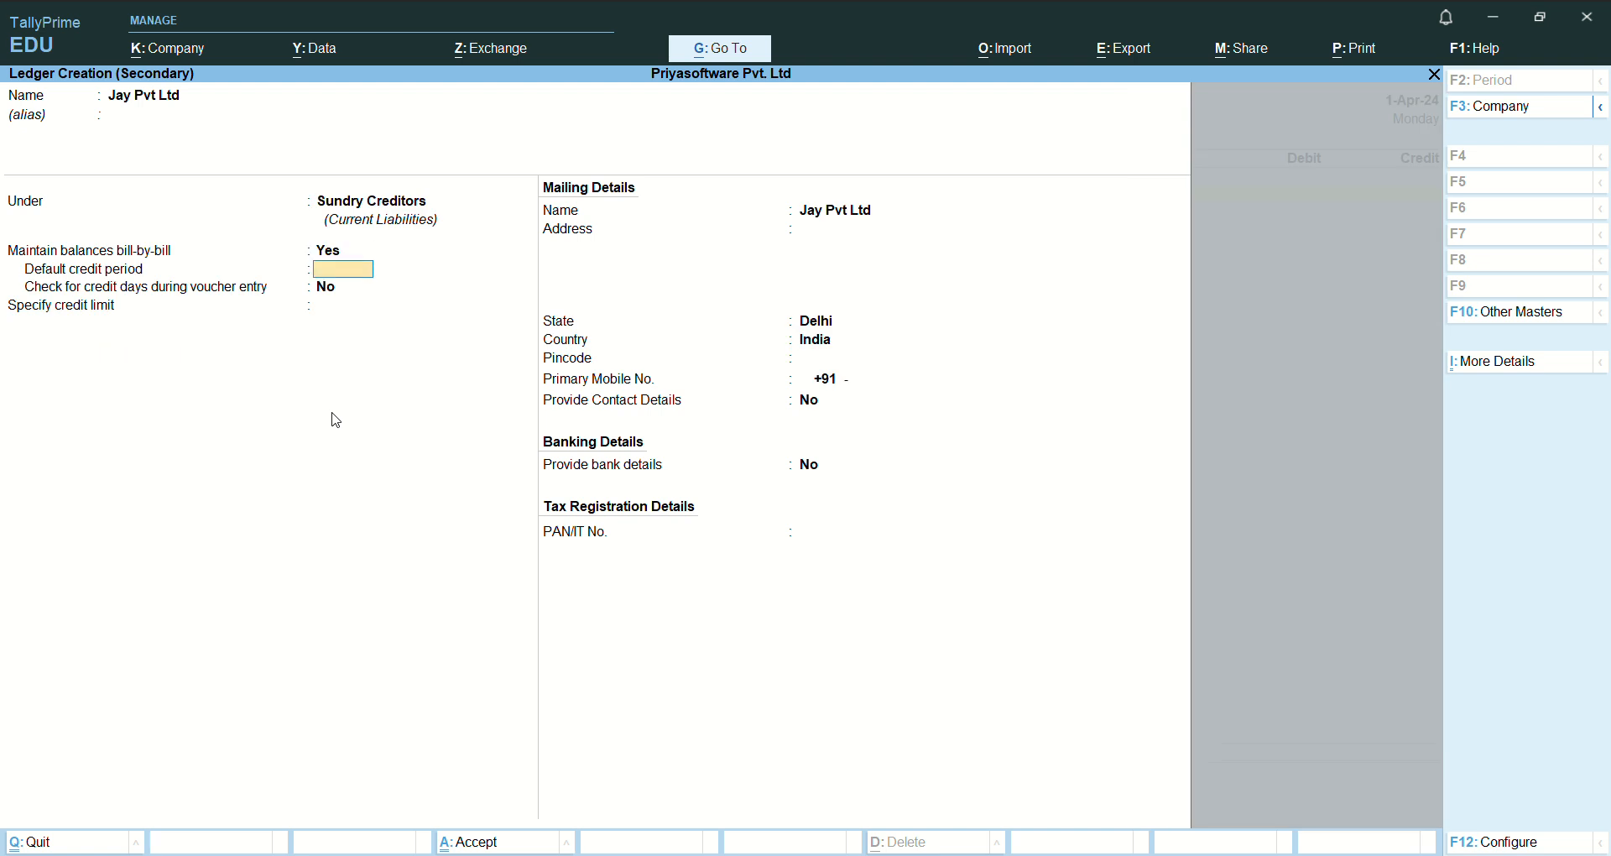
pyautogui.press('Return')
pyautogui.press('Return')
pyautogui.press('Return')
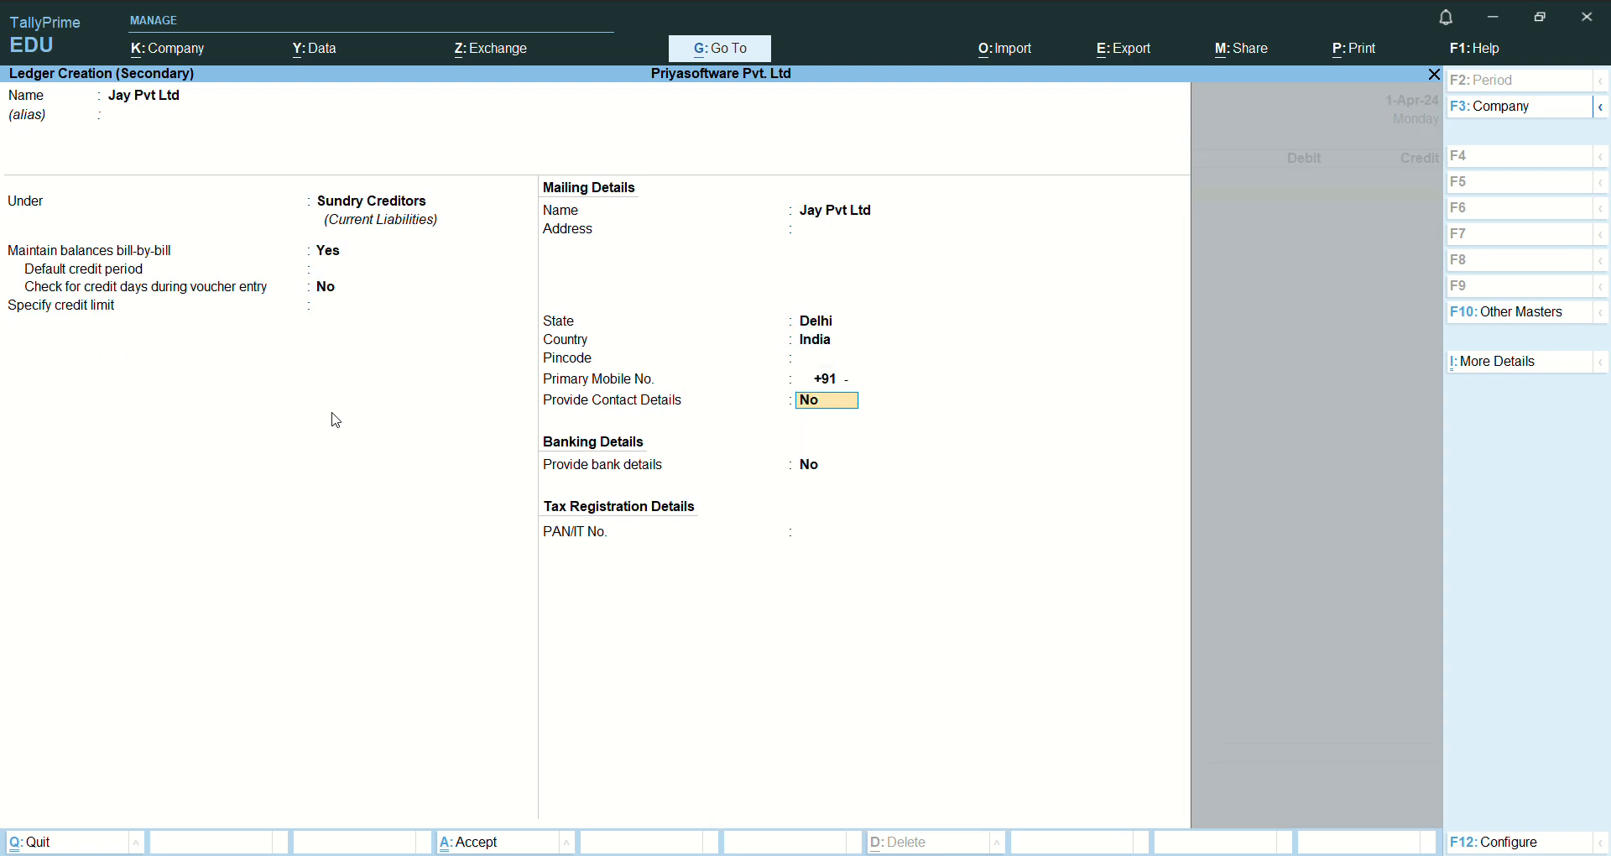
pyautogui.press('Return')
pyautogui.press('Return')
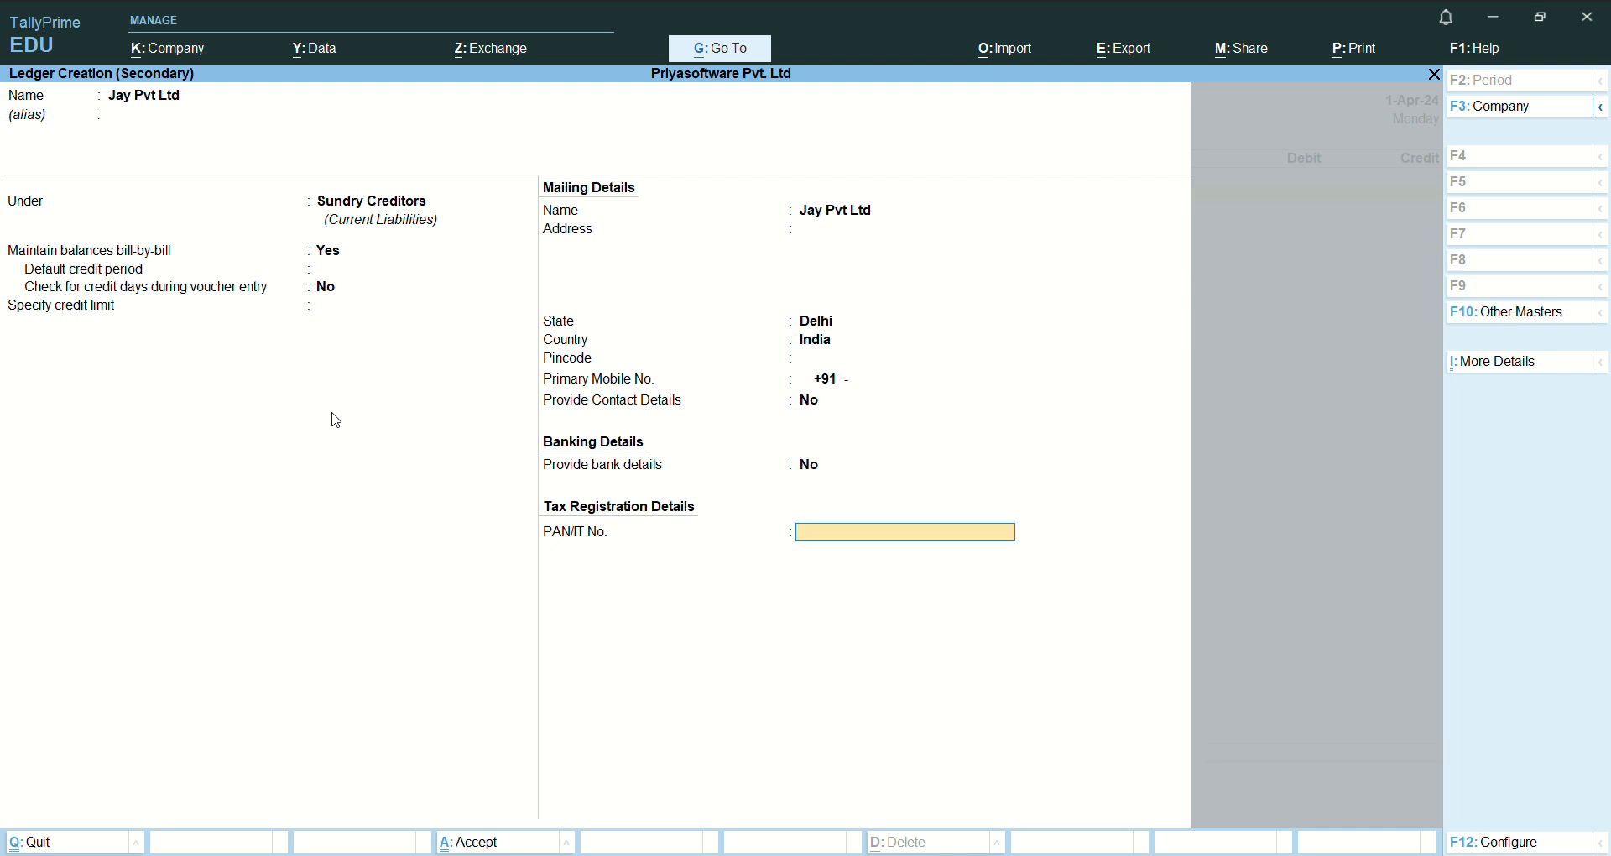
pyautogui.press('Return')
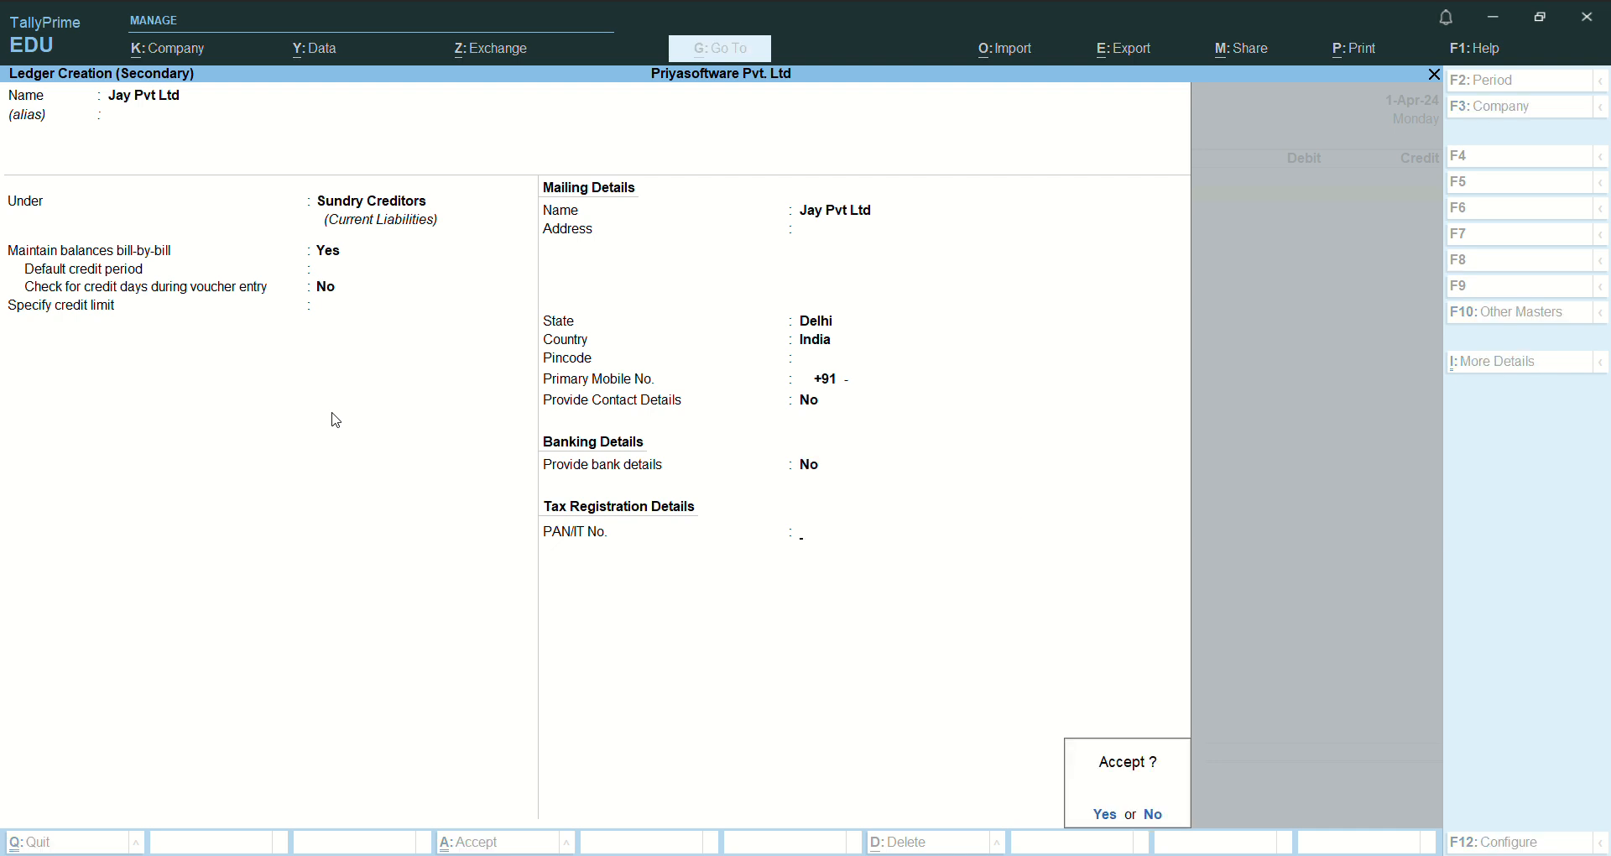
pyautogui.press('Return')
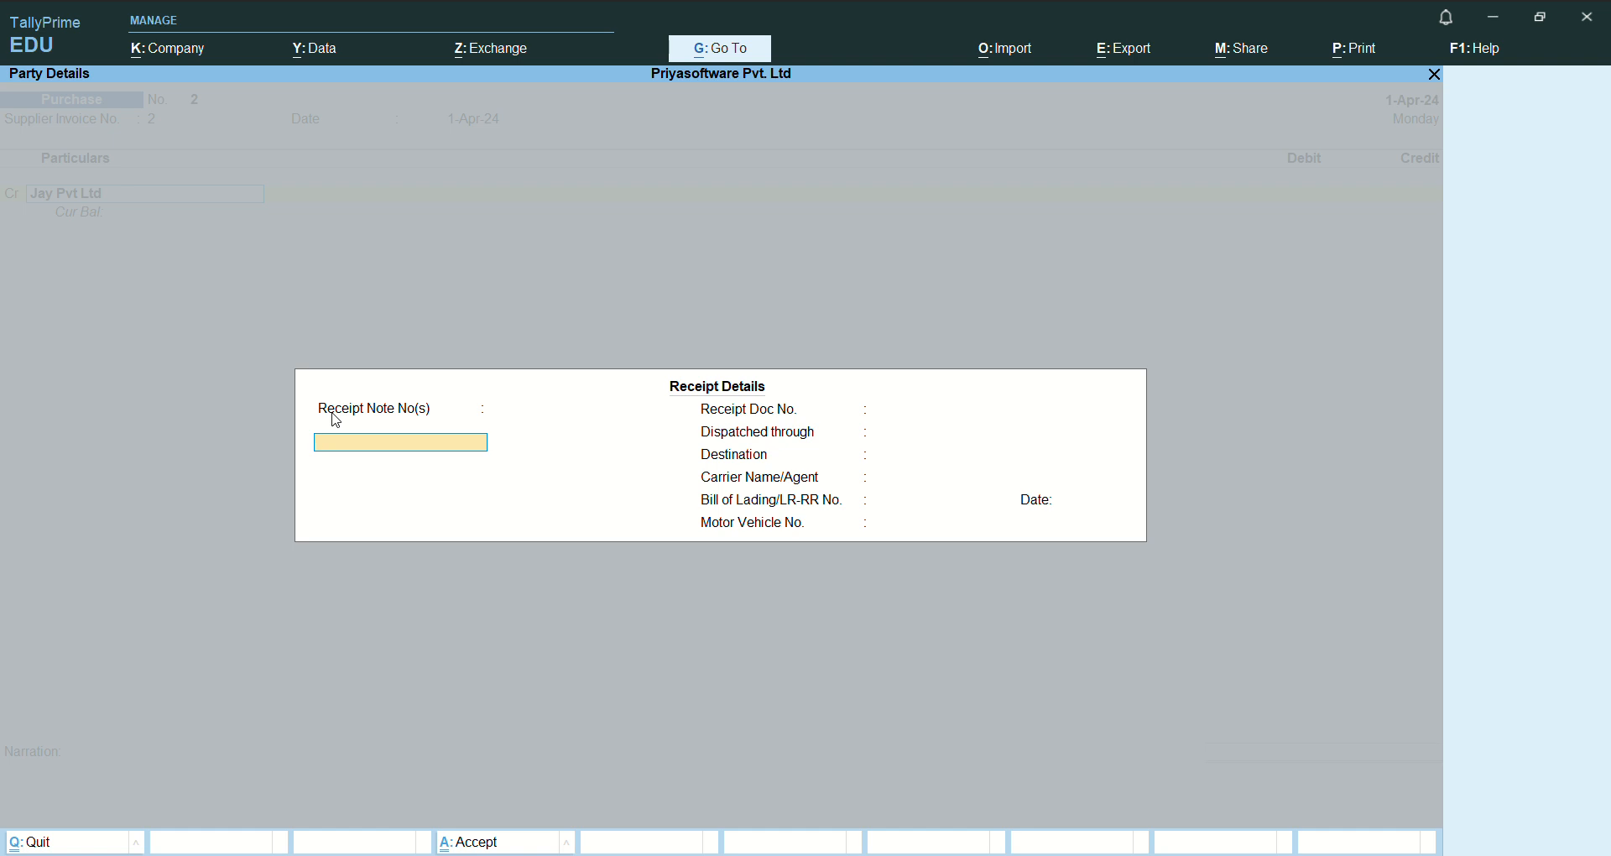
# - Leave the receipt details blank and accept the party details with Jay Pvt Ltd as supplier
pyautogui.press('Return')
pyautogui.press('Return')
pyautogui.press('Return')
pyautogui.press('Return')
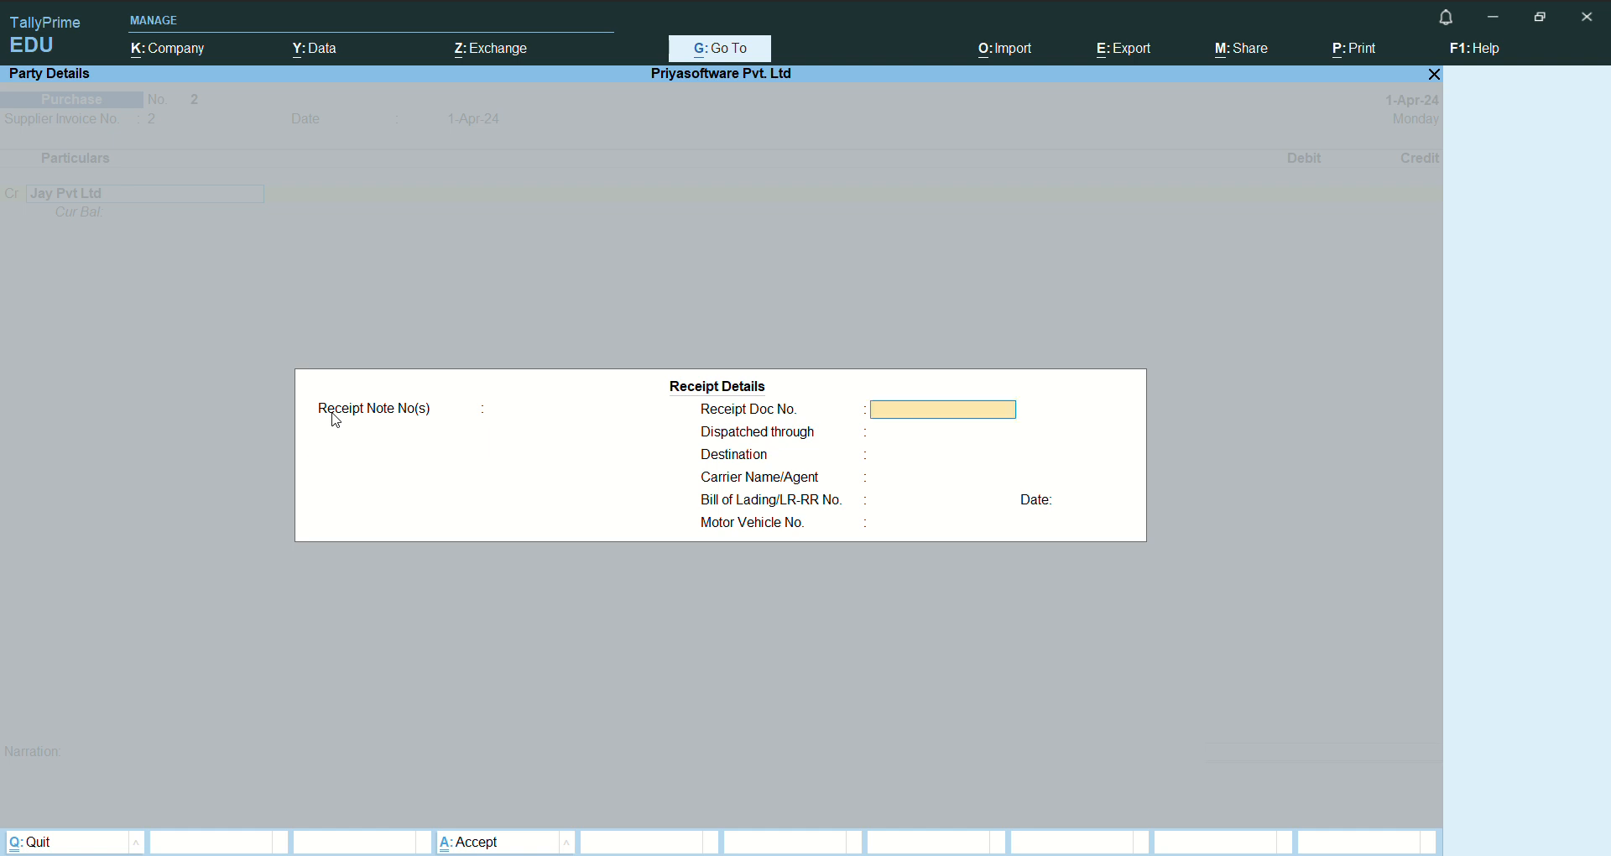
pyautogui.press('Return')
pyautogui.press('Return')
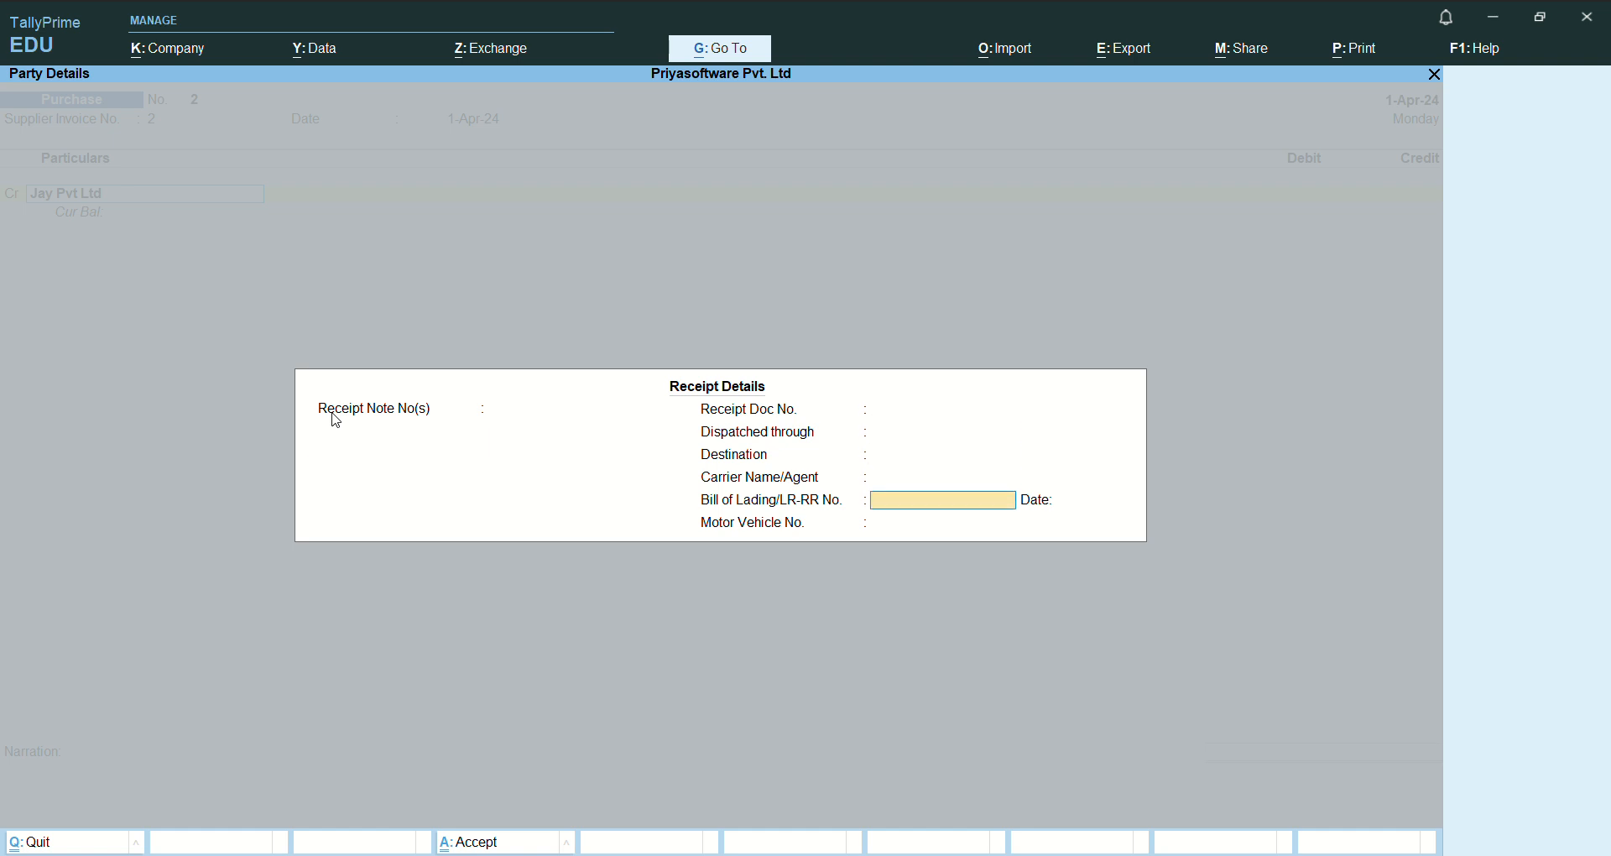
pyautogui.press('Return')
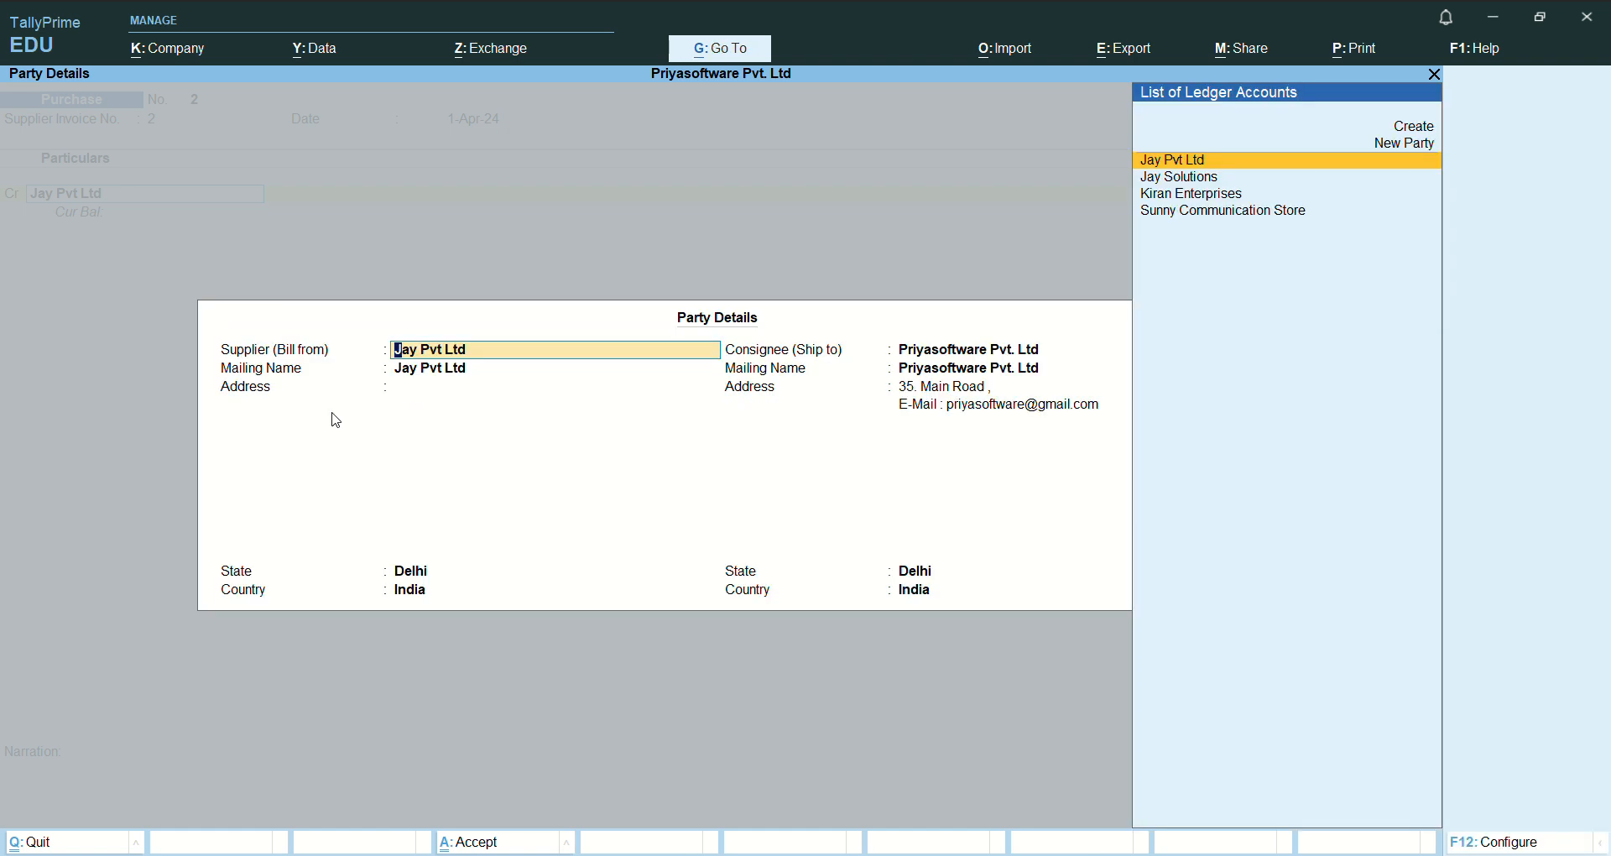
pyautogui.press('ctrl')
pyautogui.hotkey('ctrl', 'a')
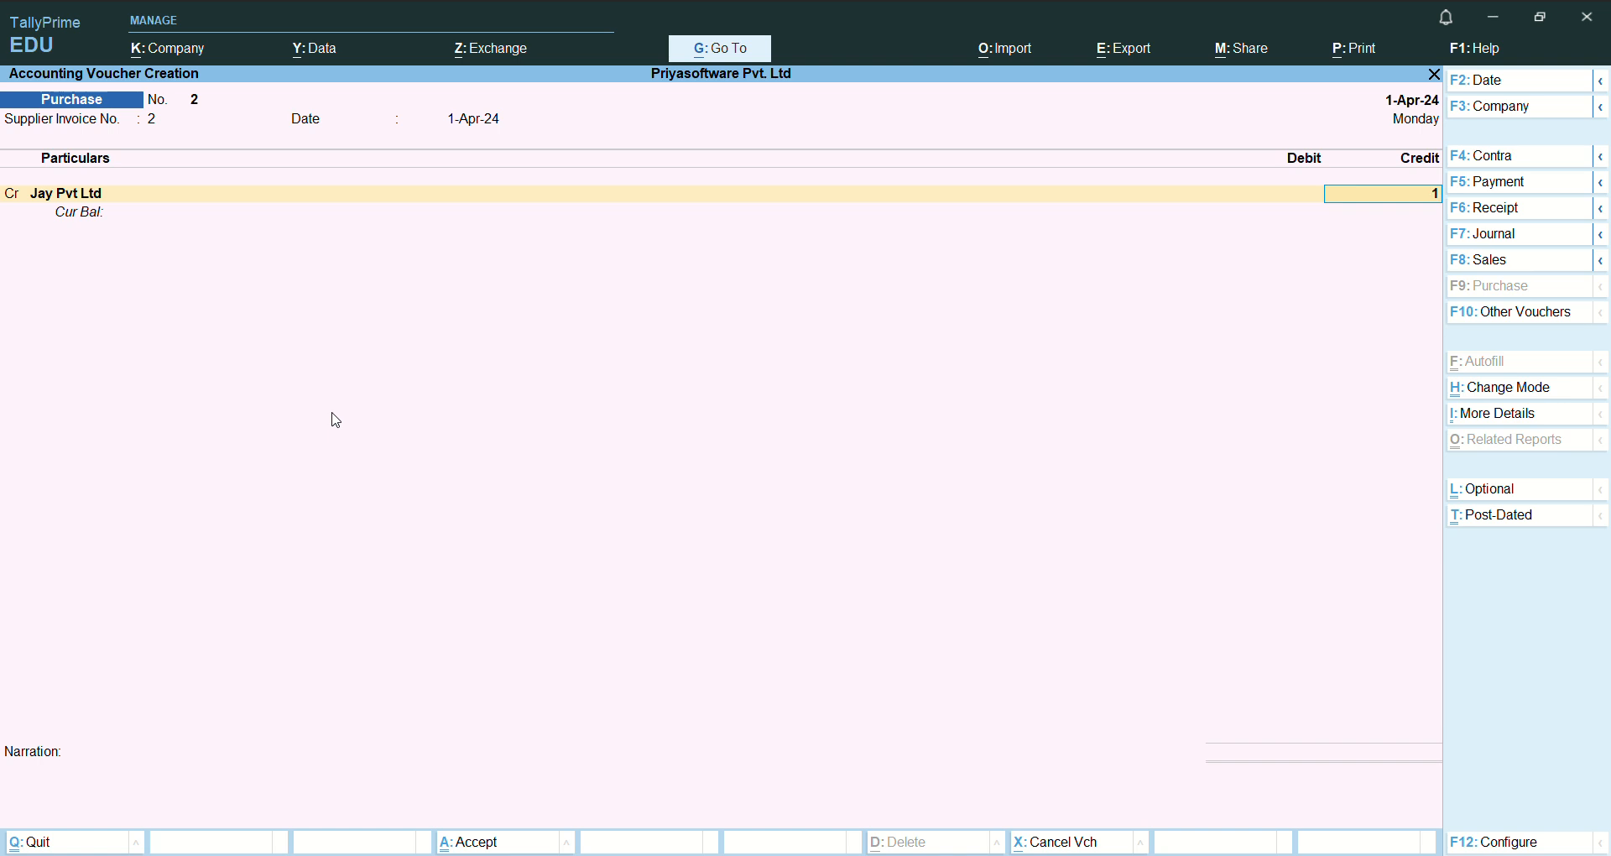
# - Credit Jay Pvt Ltd with 10000 and allocate the full amount to New Ref 2 without a due date
pyautogui.write('0000')
pyautogui.press('Return')
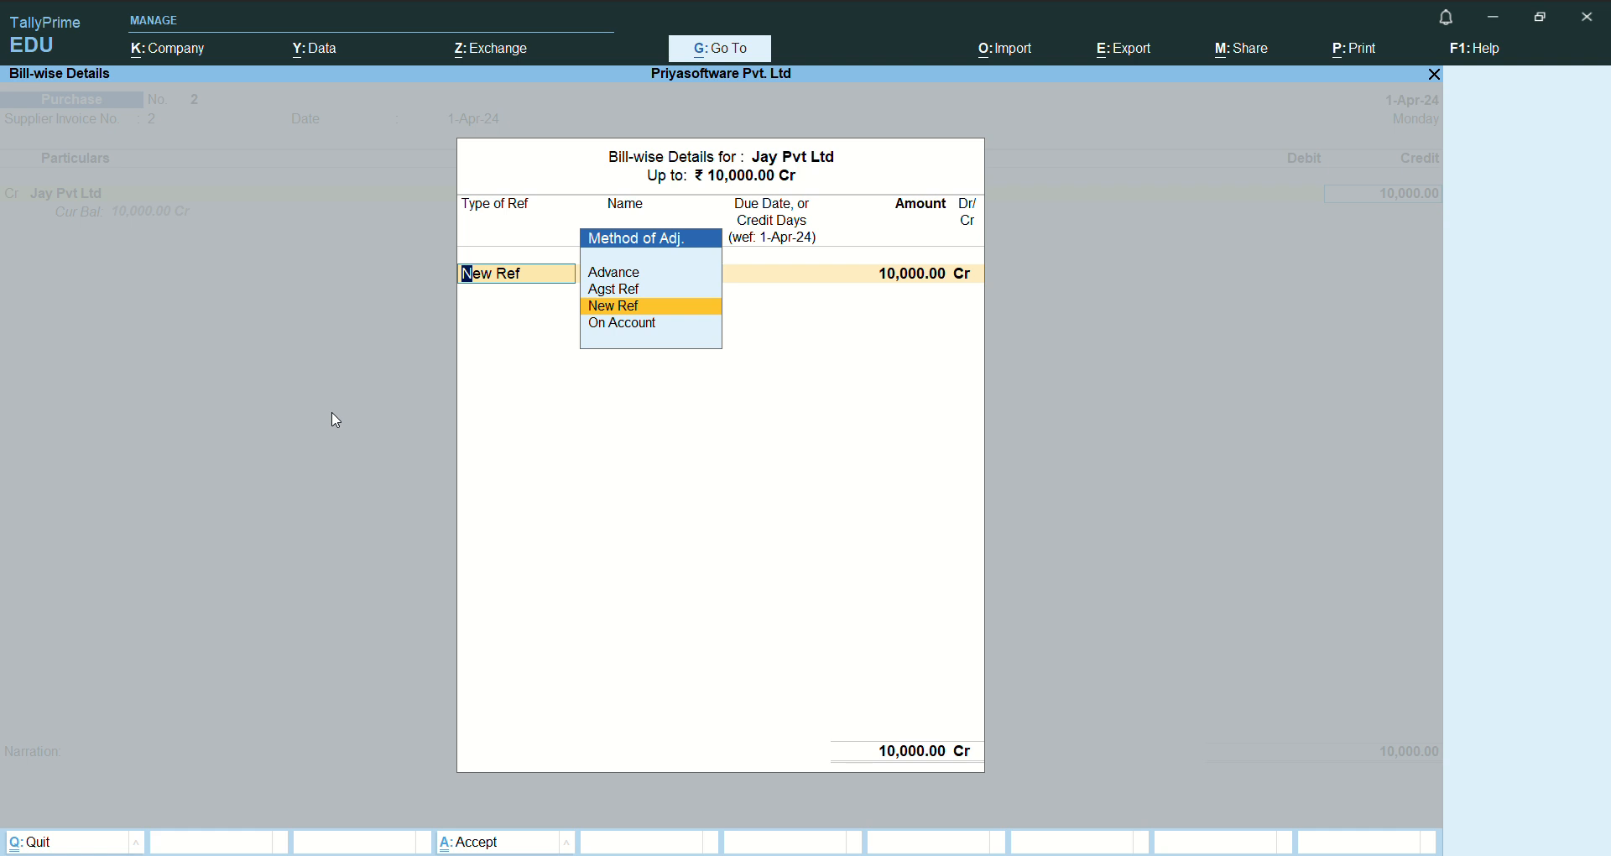
pyautogui.press('Return')
pyautogui.press('Return')
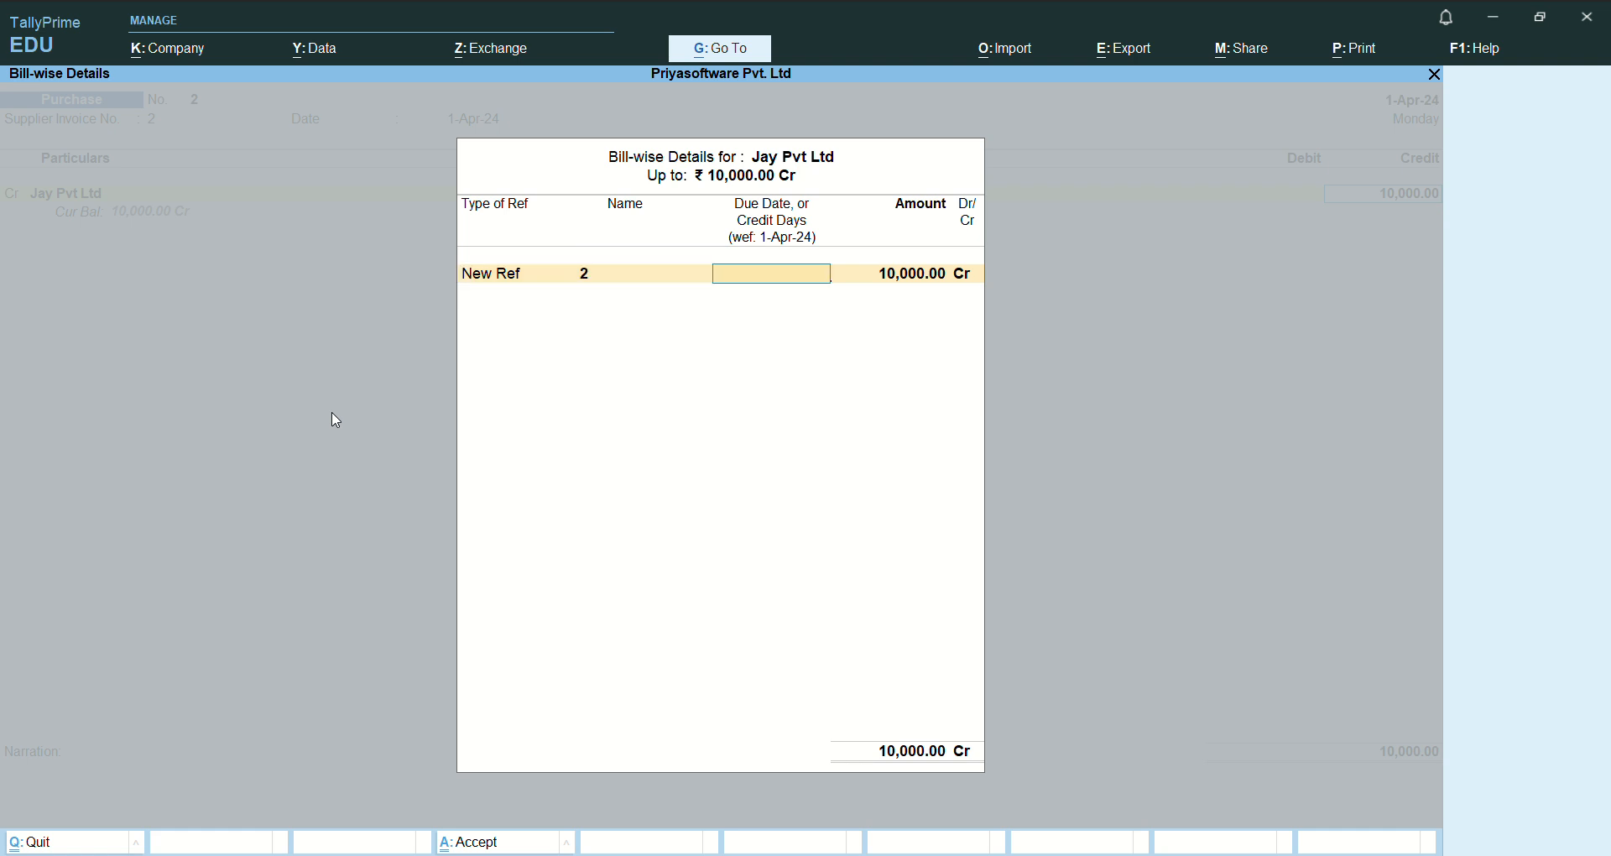
pyautogui.press('Return')
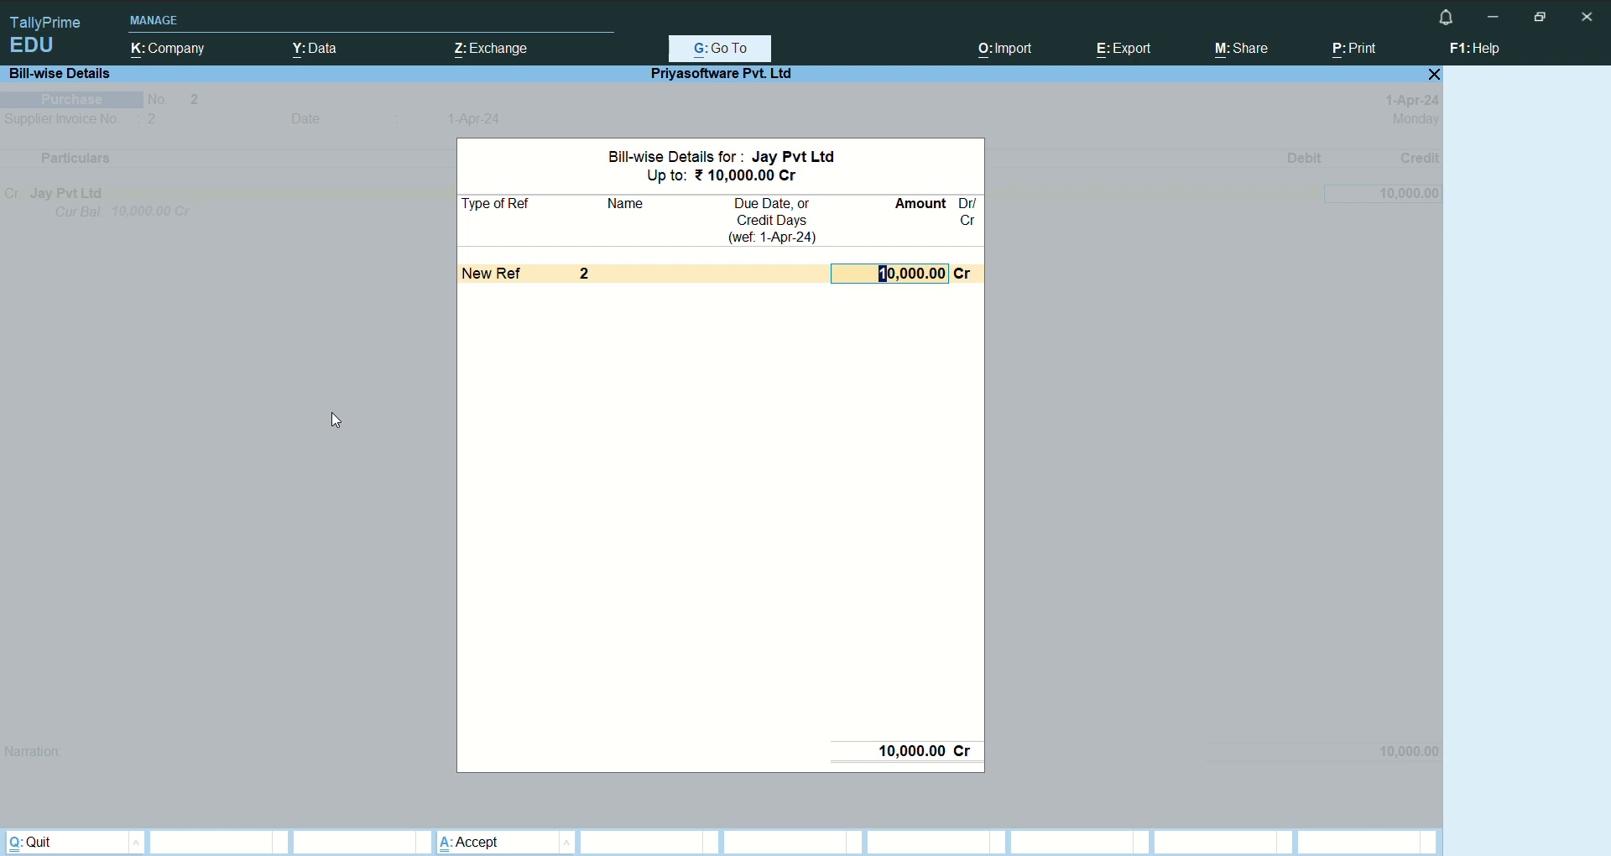
pyautogui.press('Return')
pyautogui.press('Return')
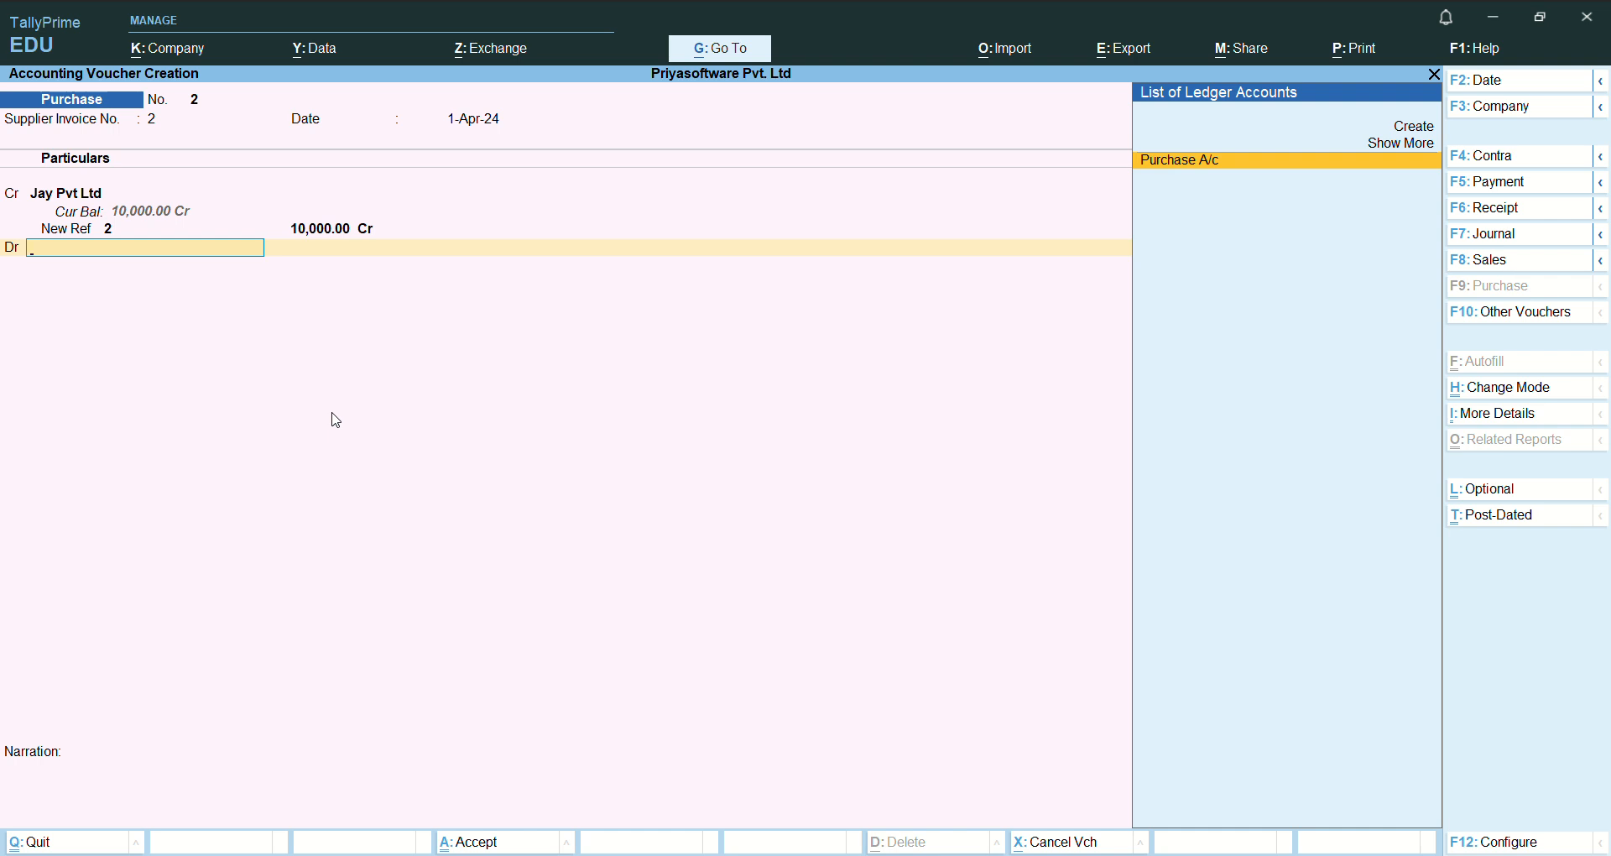
# - Debit Purchase A/c with 10,000, closing its inventory allocations without adding items
pyautogui.press('Return')
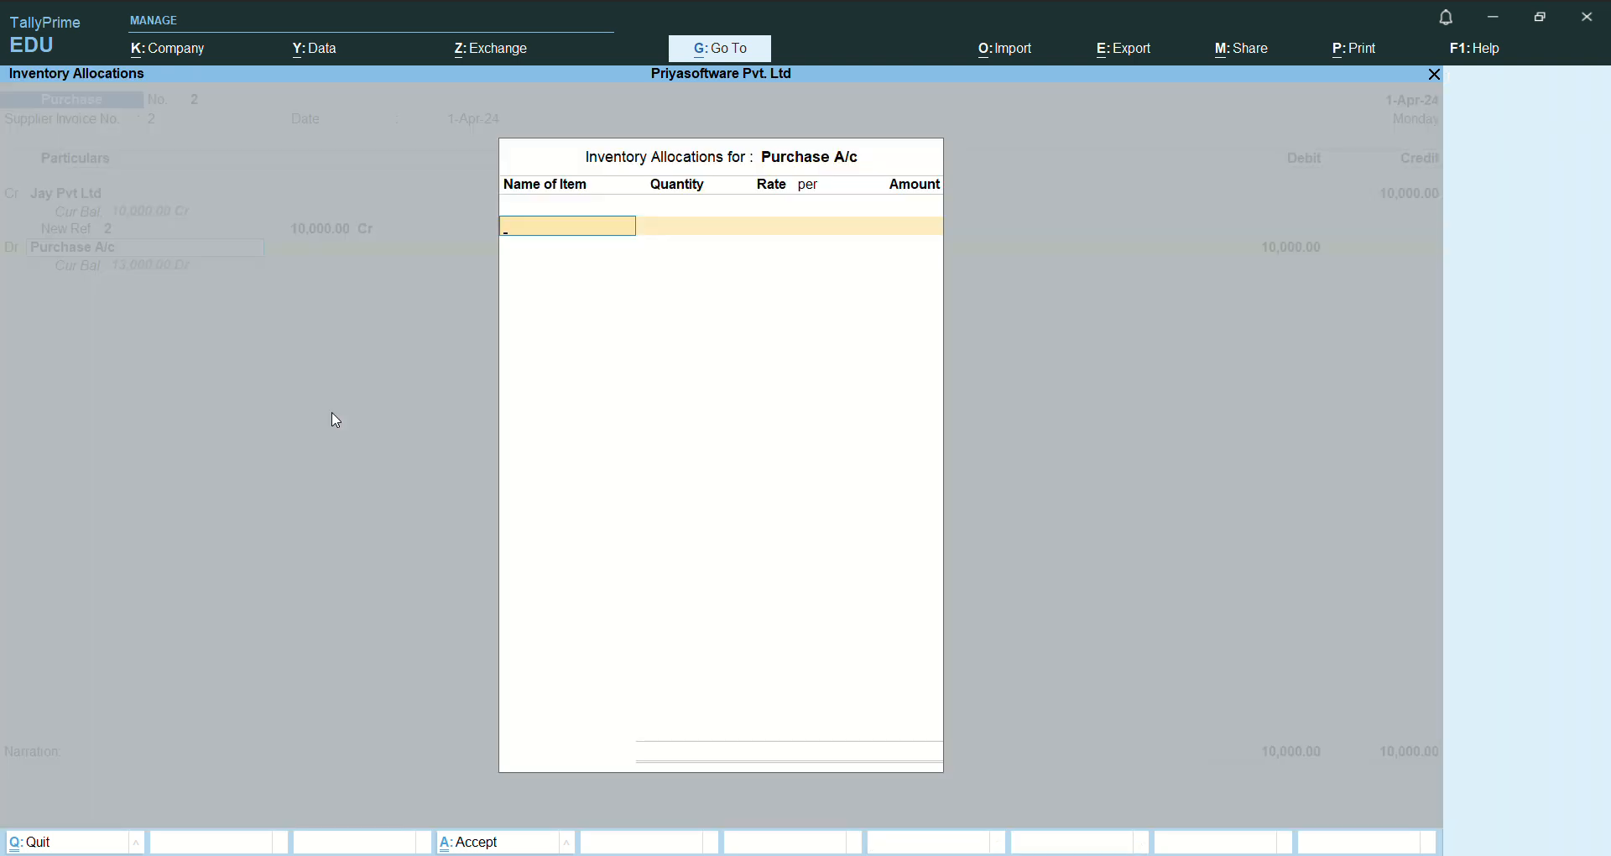
pyautogui.press('Escape')
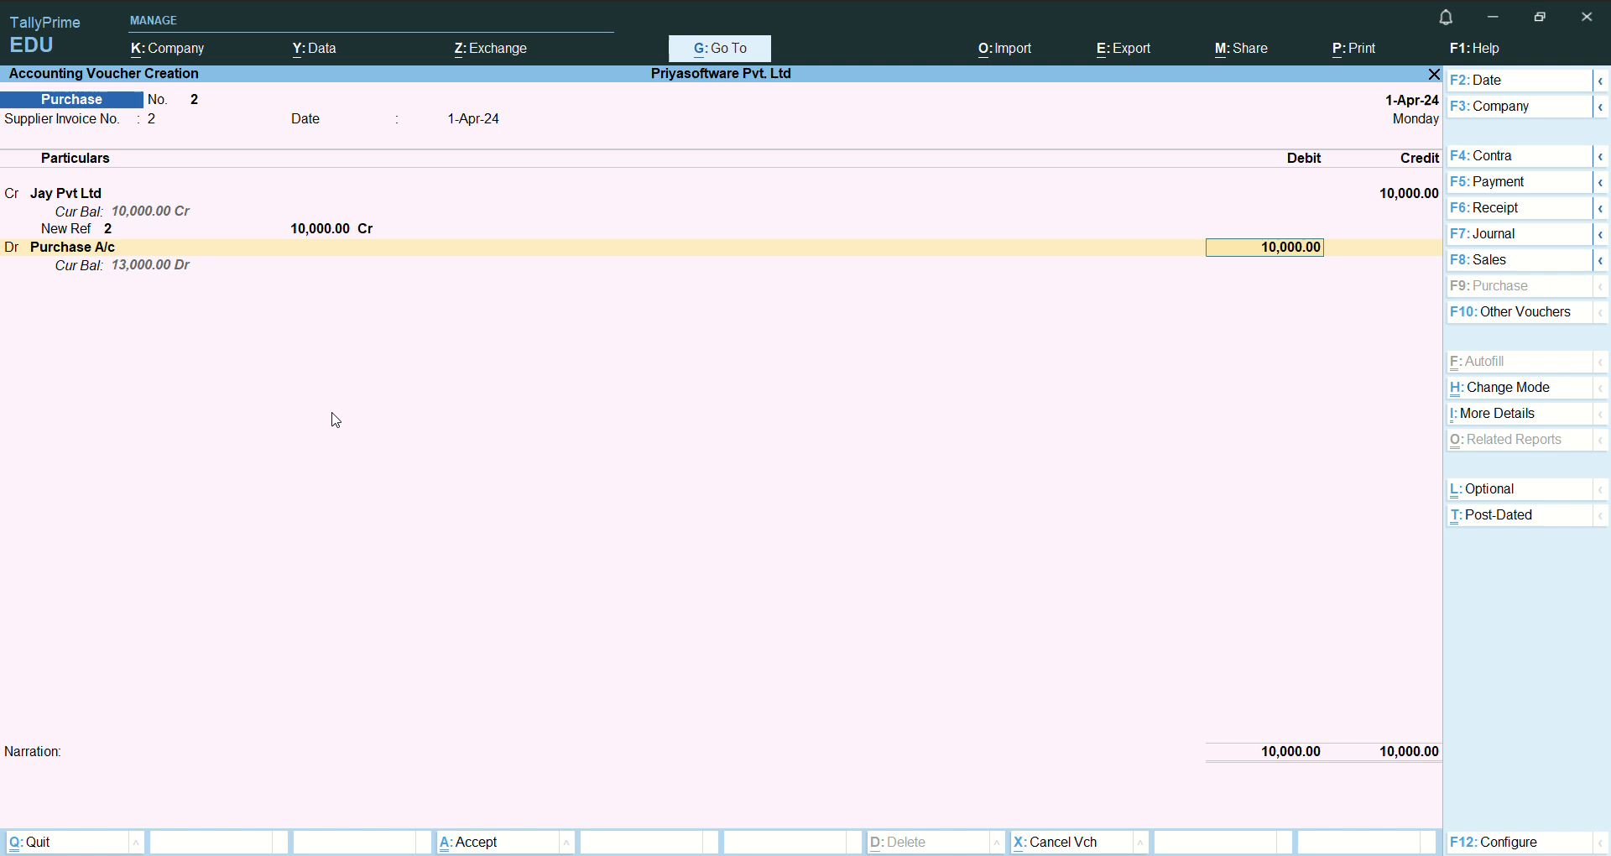
pyautogui.press('Return')
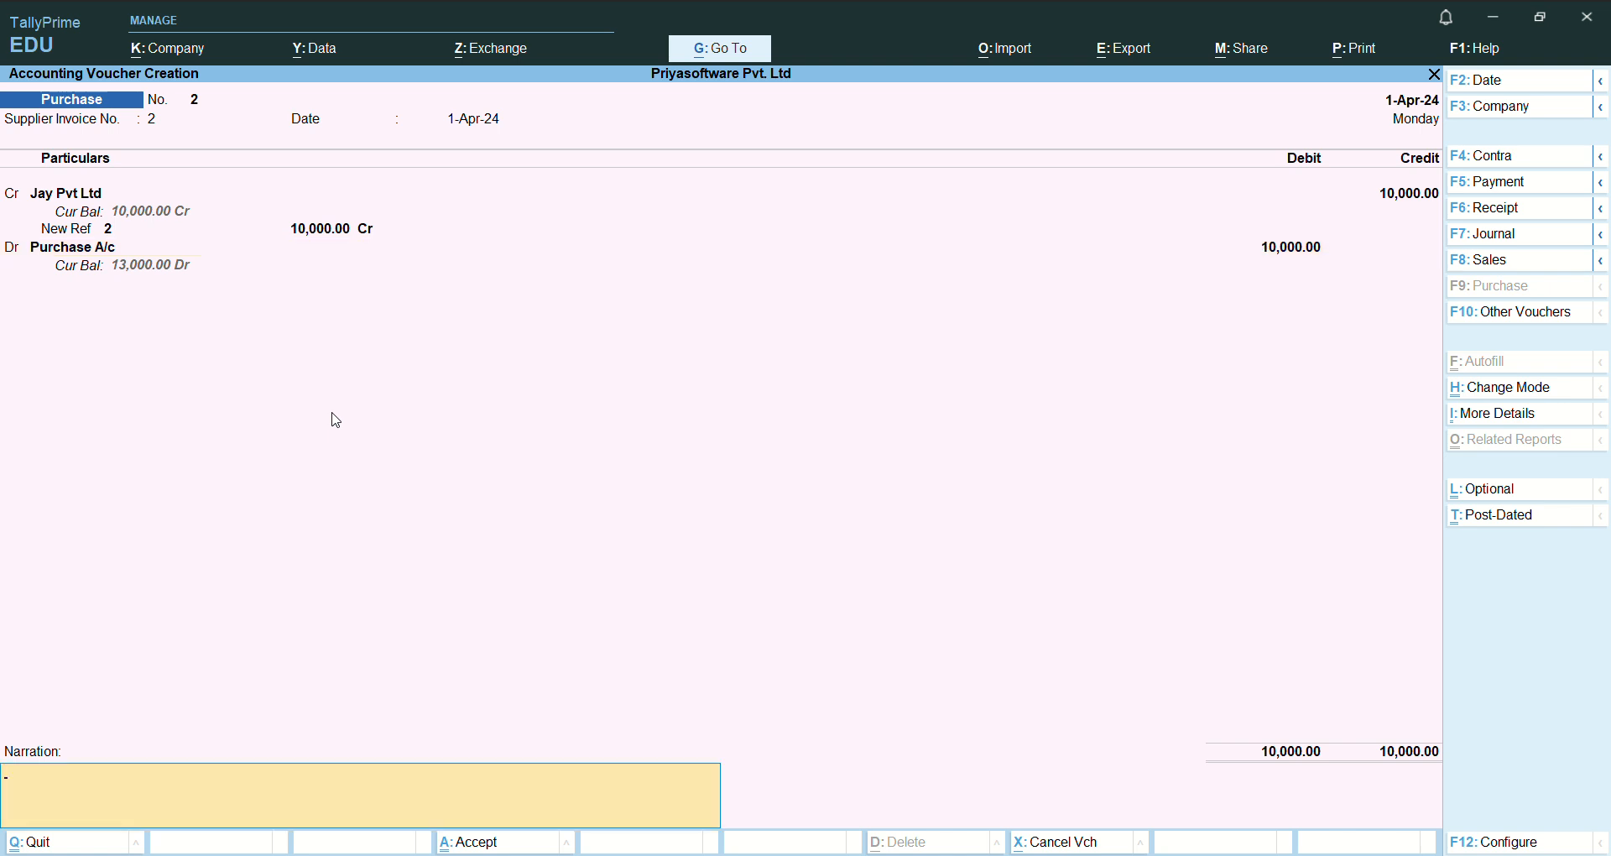
# - Enter the narration "being purchased goods on credit" and save the credit purchase voucher
pyautogui.write('b')
pyautogui.write('eiin')
pyautogui.press('BackSpace')
pyautogui.press('BackSpace')
pyautogui.write('g purchased')
pyautogui.write('goods on credit')
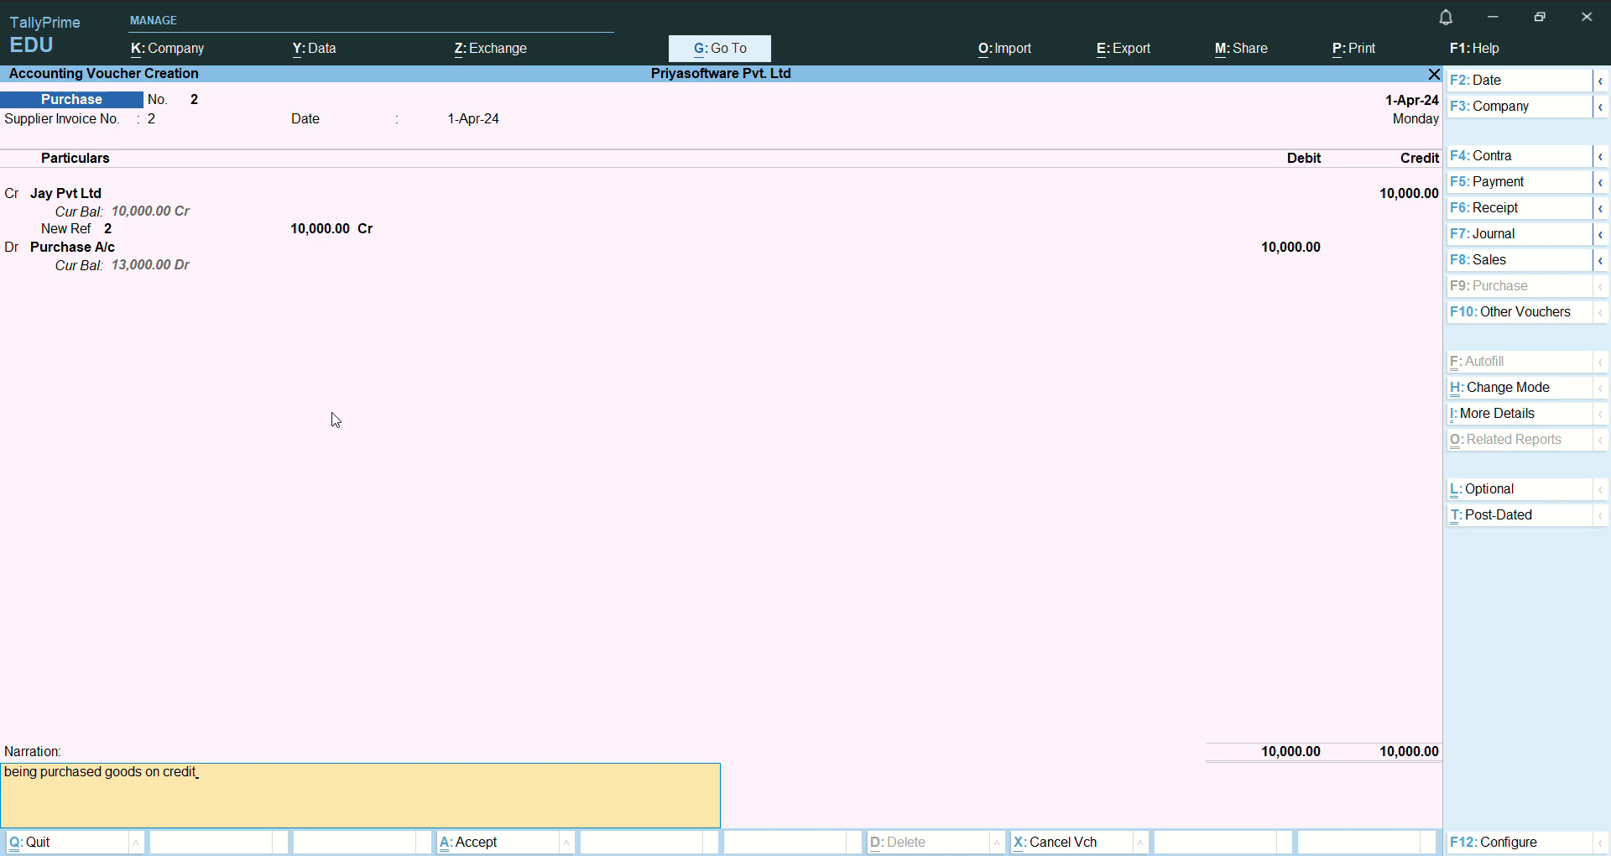
pyautogui.press('Return')
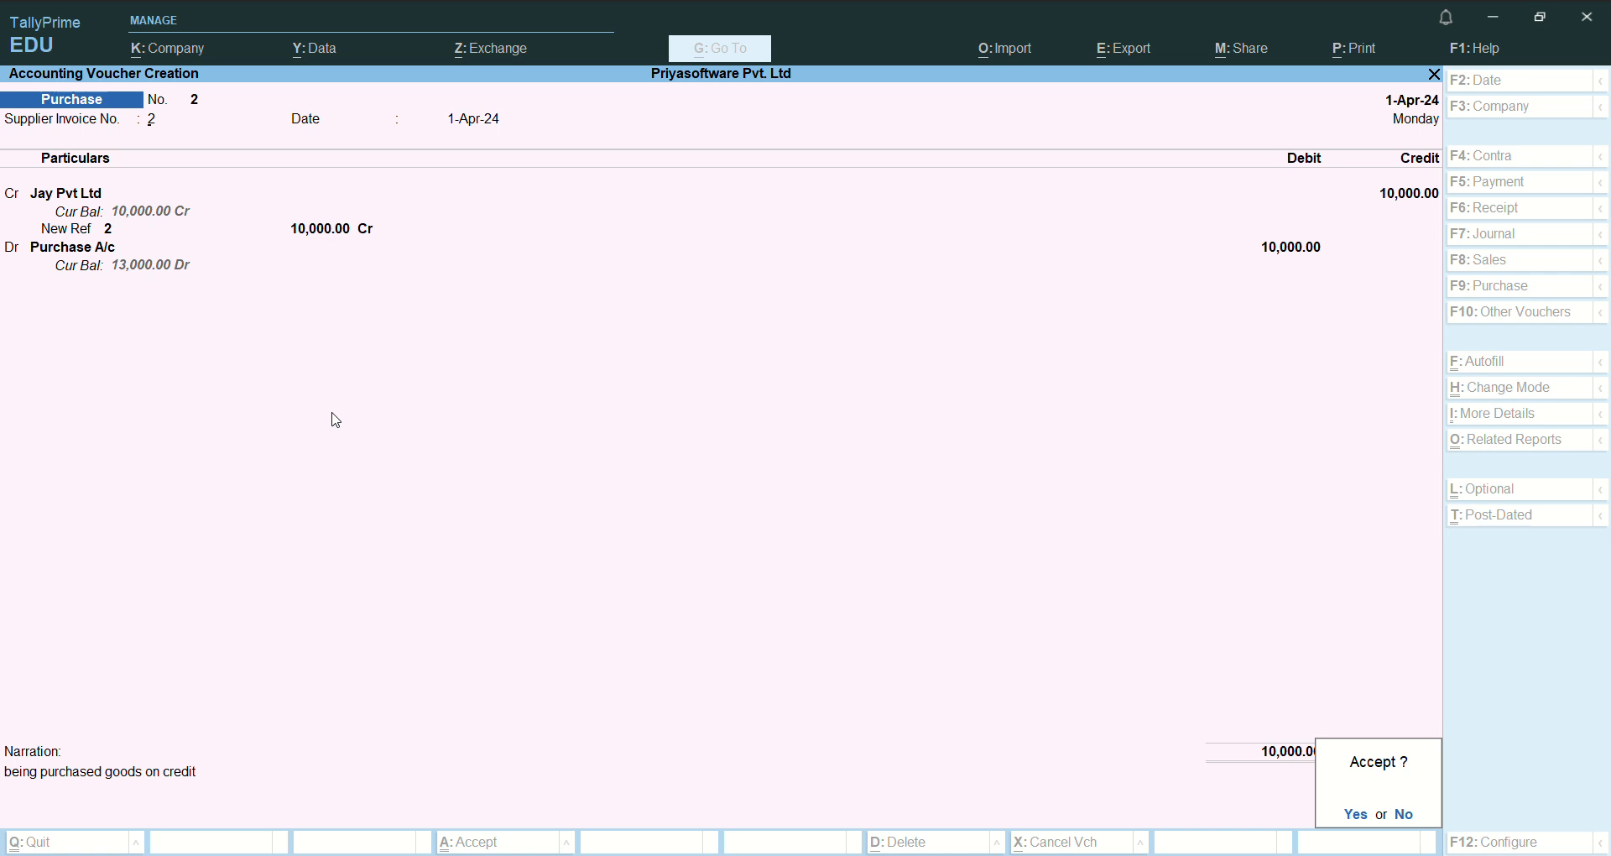
pyautogui.press('y')
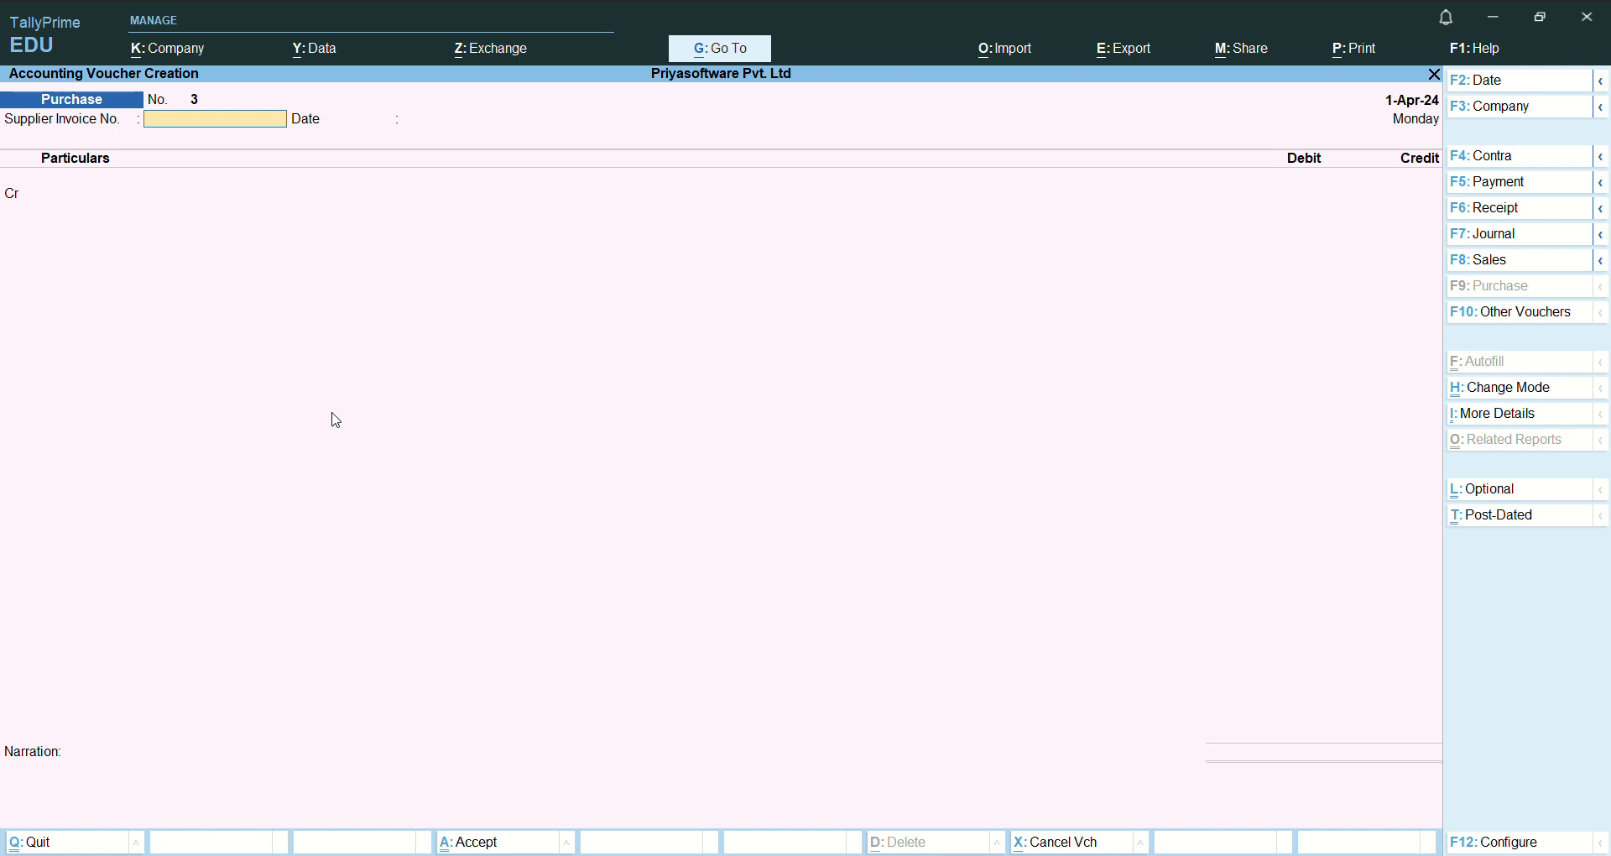
# - Change the purchase voucher's mode to Item Invoice
pyautogui.hotkey('ctrl', 'h')
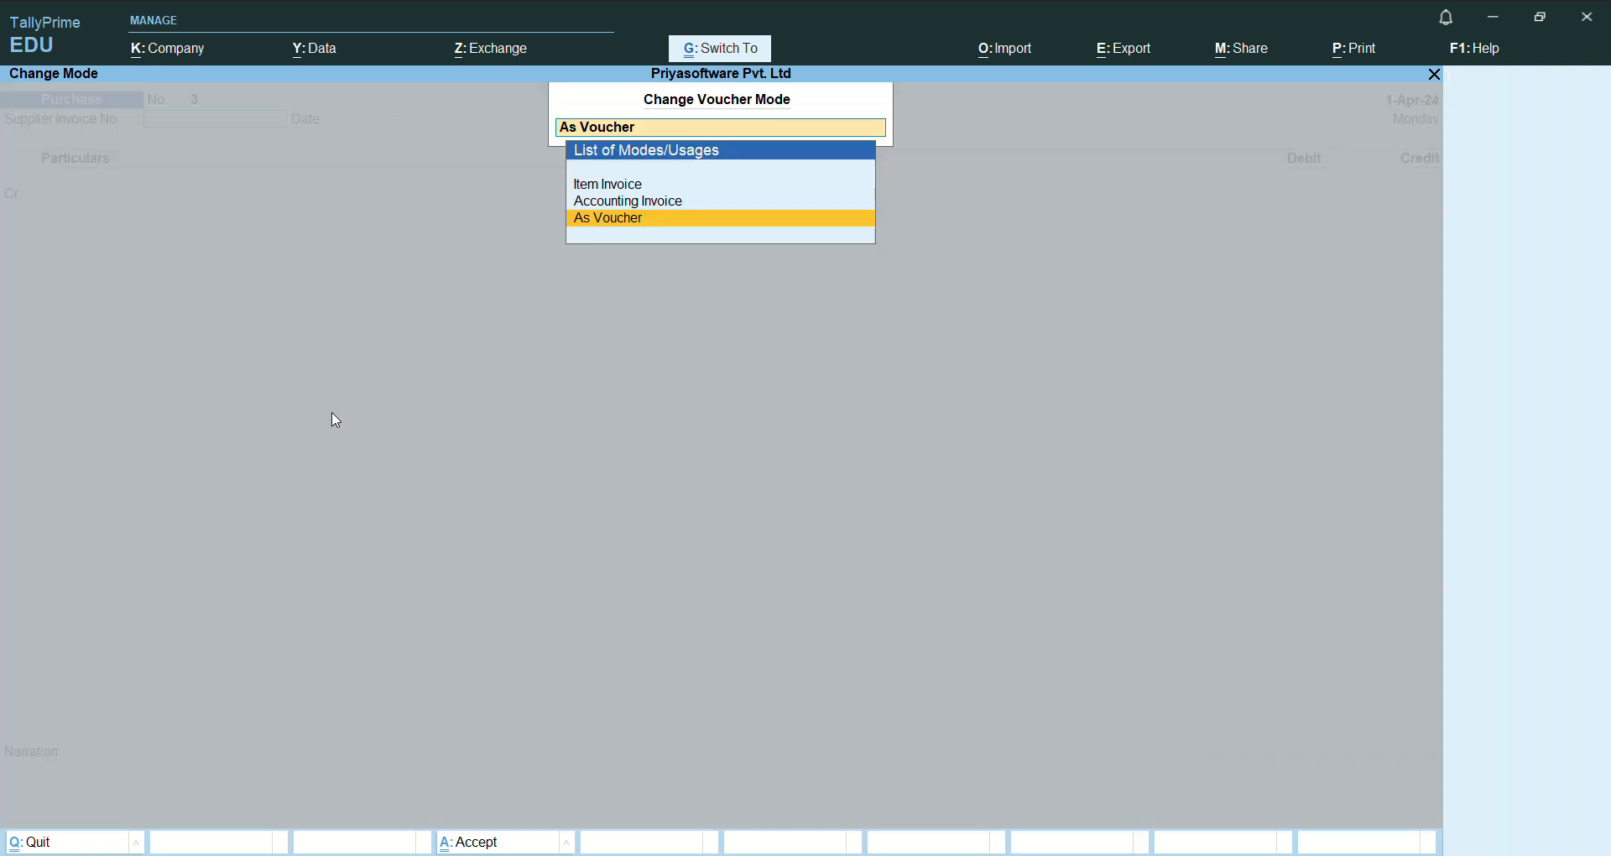
pyautogui.press('Up')
pyautogui.press('Up')
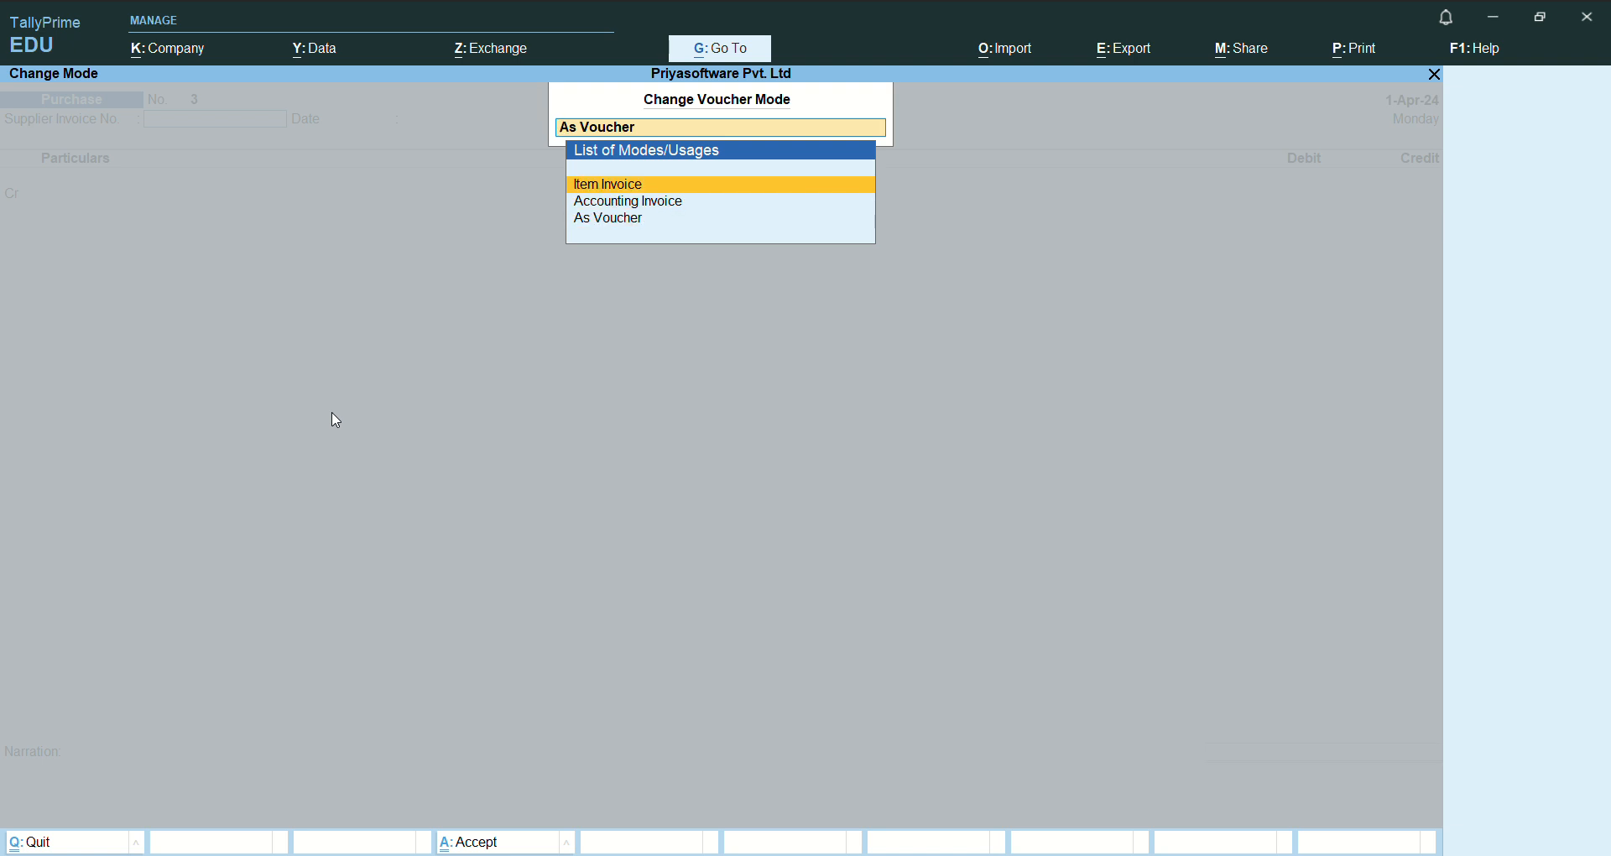
pyautogui.press('Return')
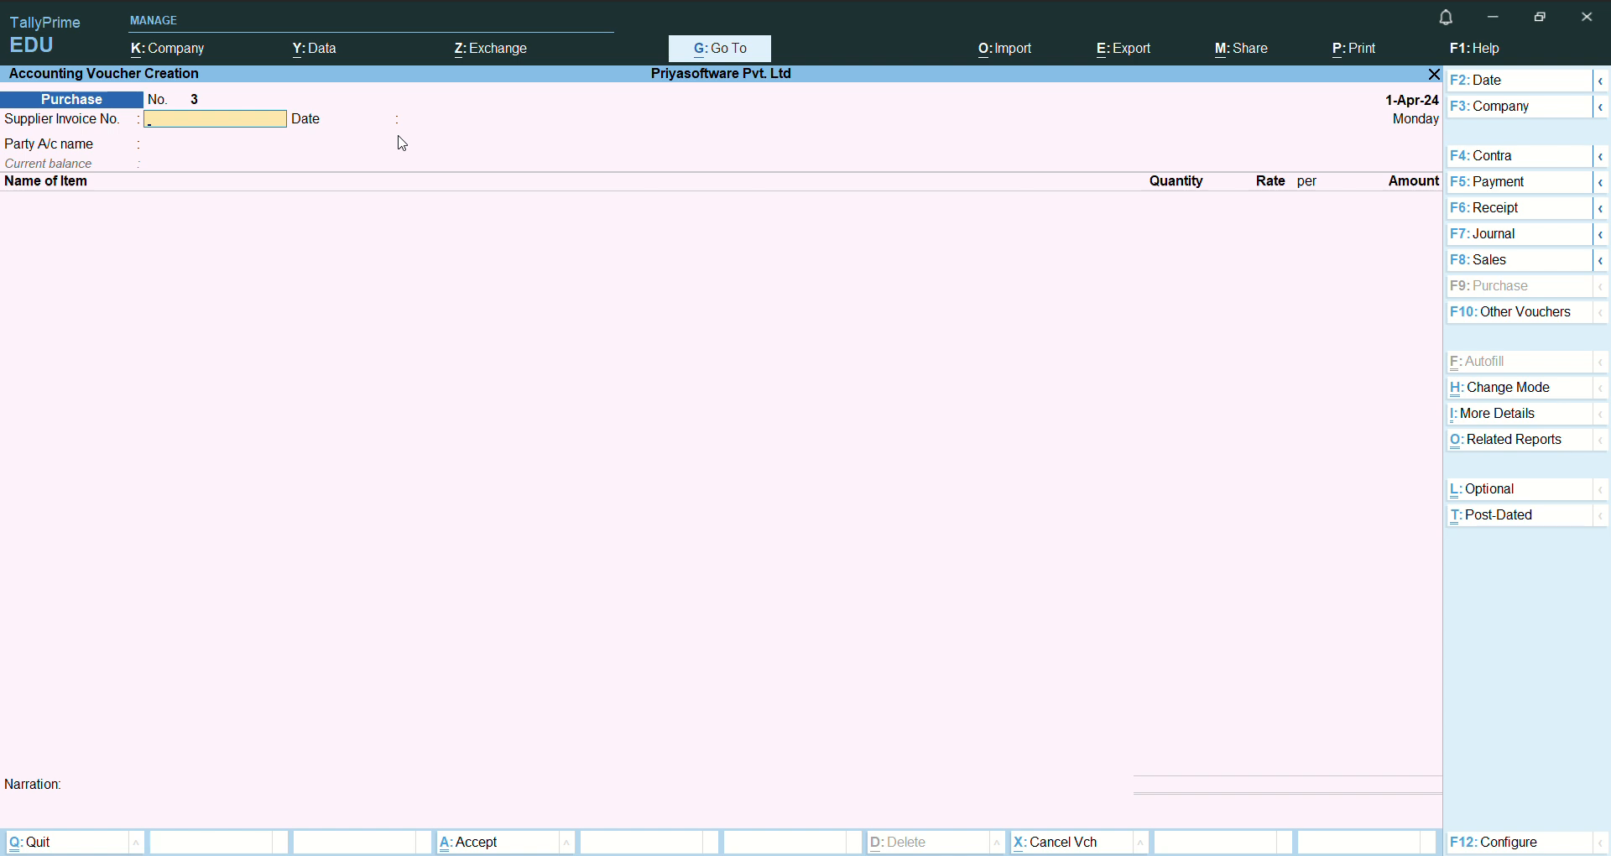
# - Enter the supplier invoice number RE/03 and accept 1-Apr-24 as its date
pyautogui.press('BackSpace')
pyautogui.press('BackSpace')
pyautogui.write('RE')
pyautogui.press('Return')
pyautogui.press('Return')
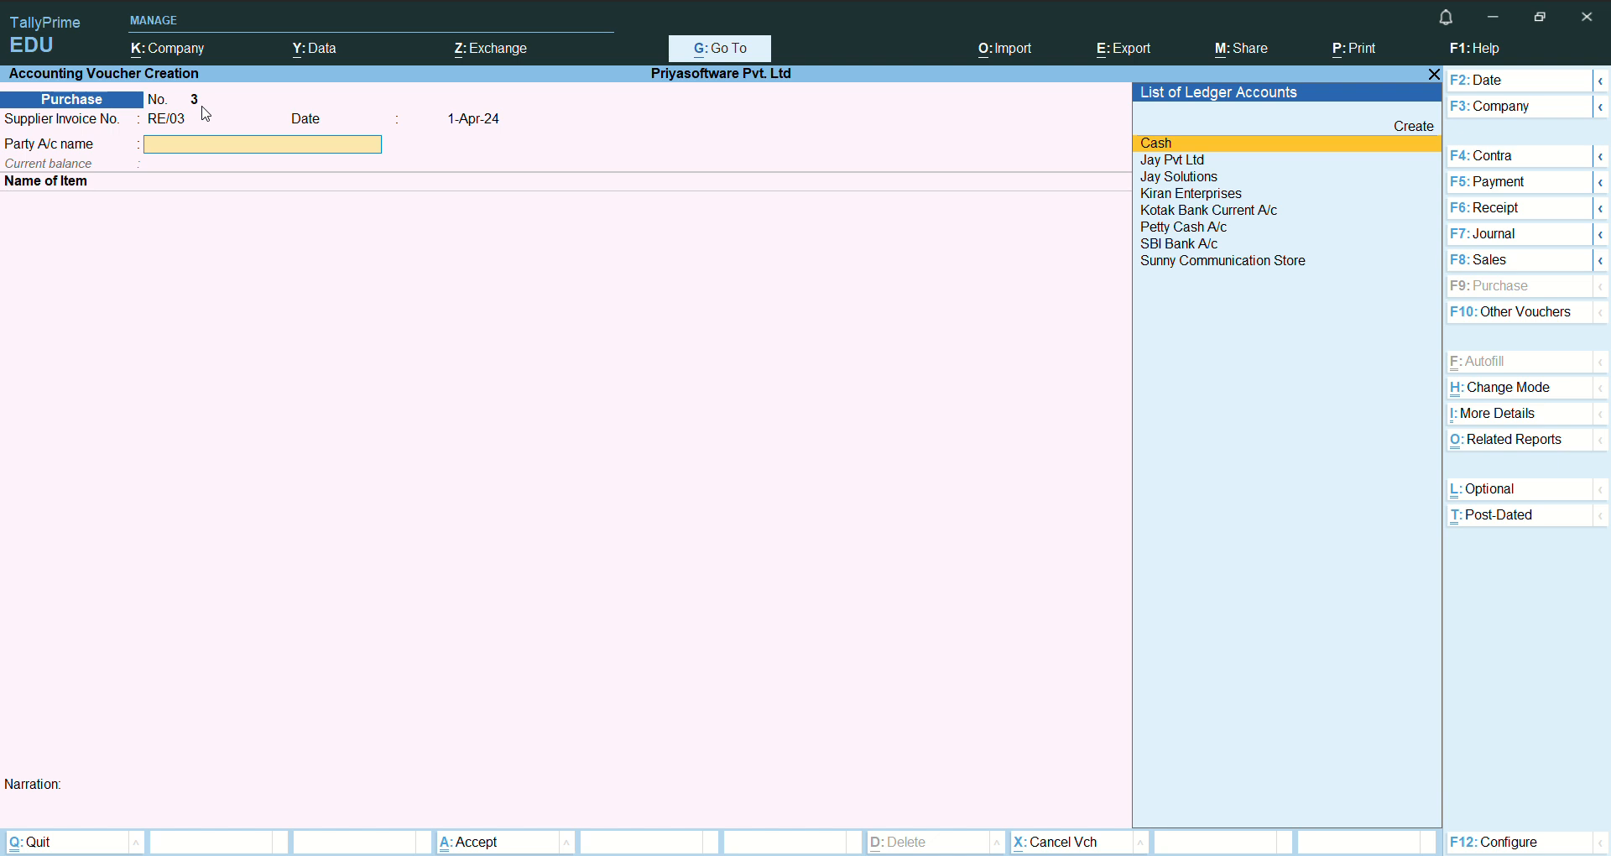
# - Start creating a new party ledger from the voucher and name it Ravi Enterprises
pyautogui.press('Up')
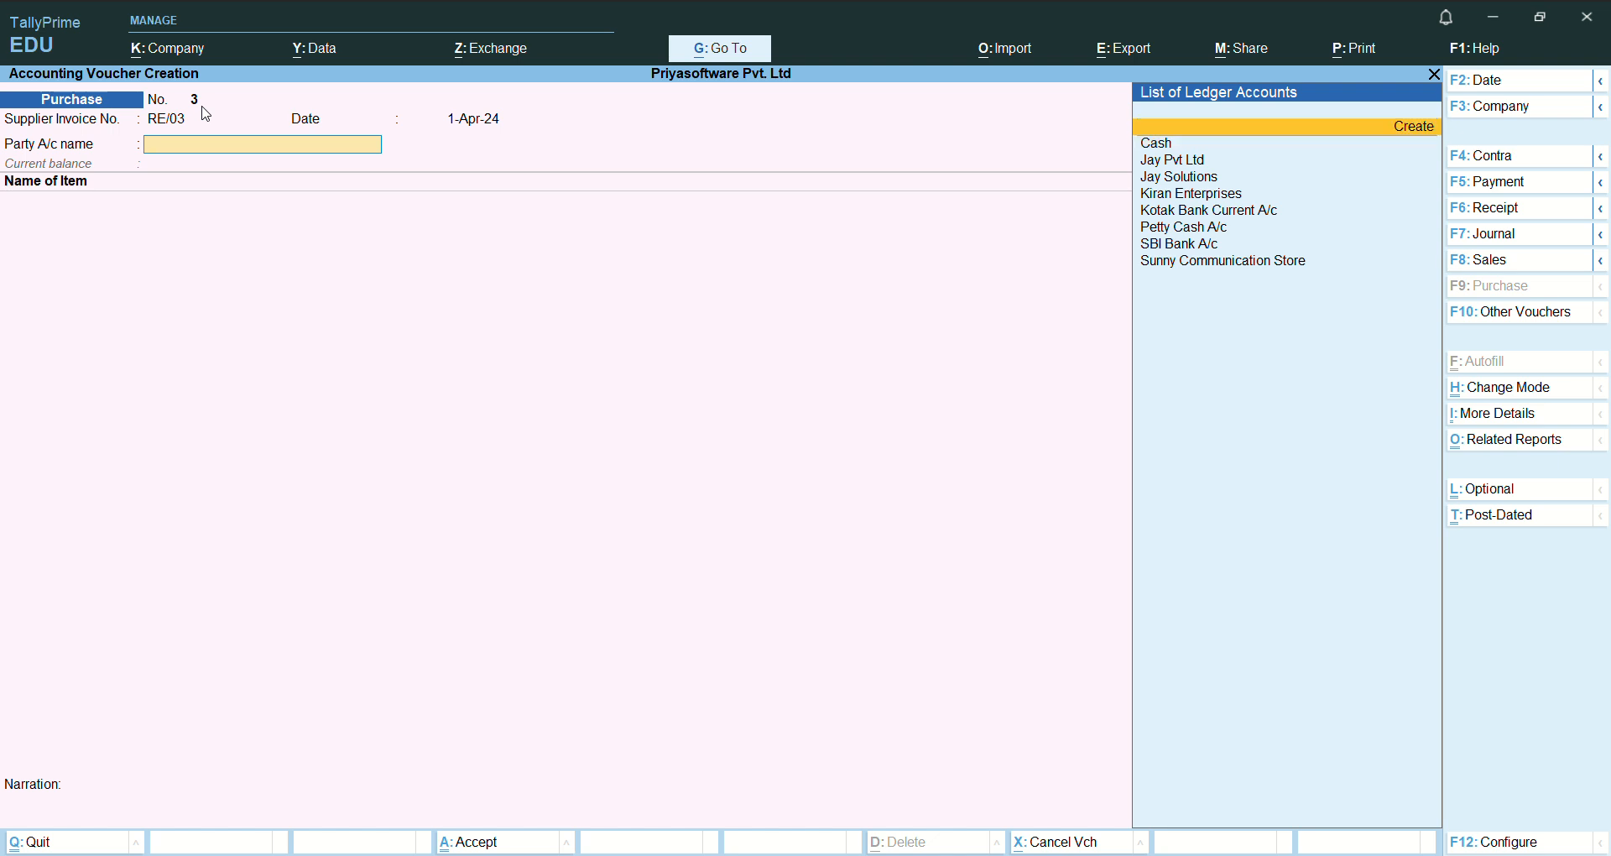
pyautogui.press('Return')
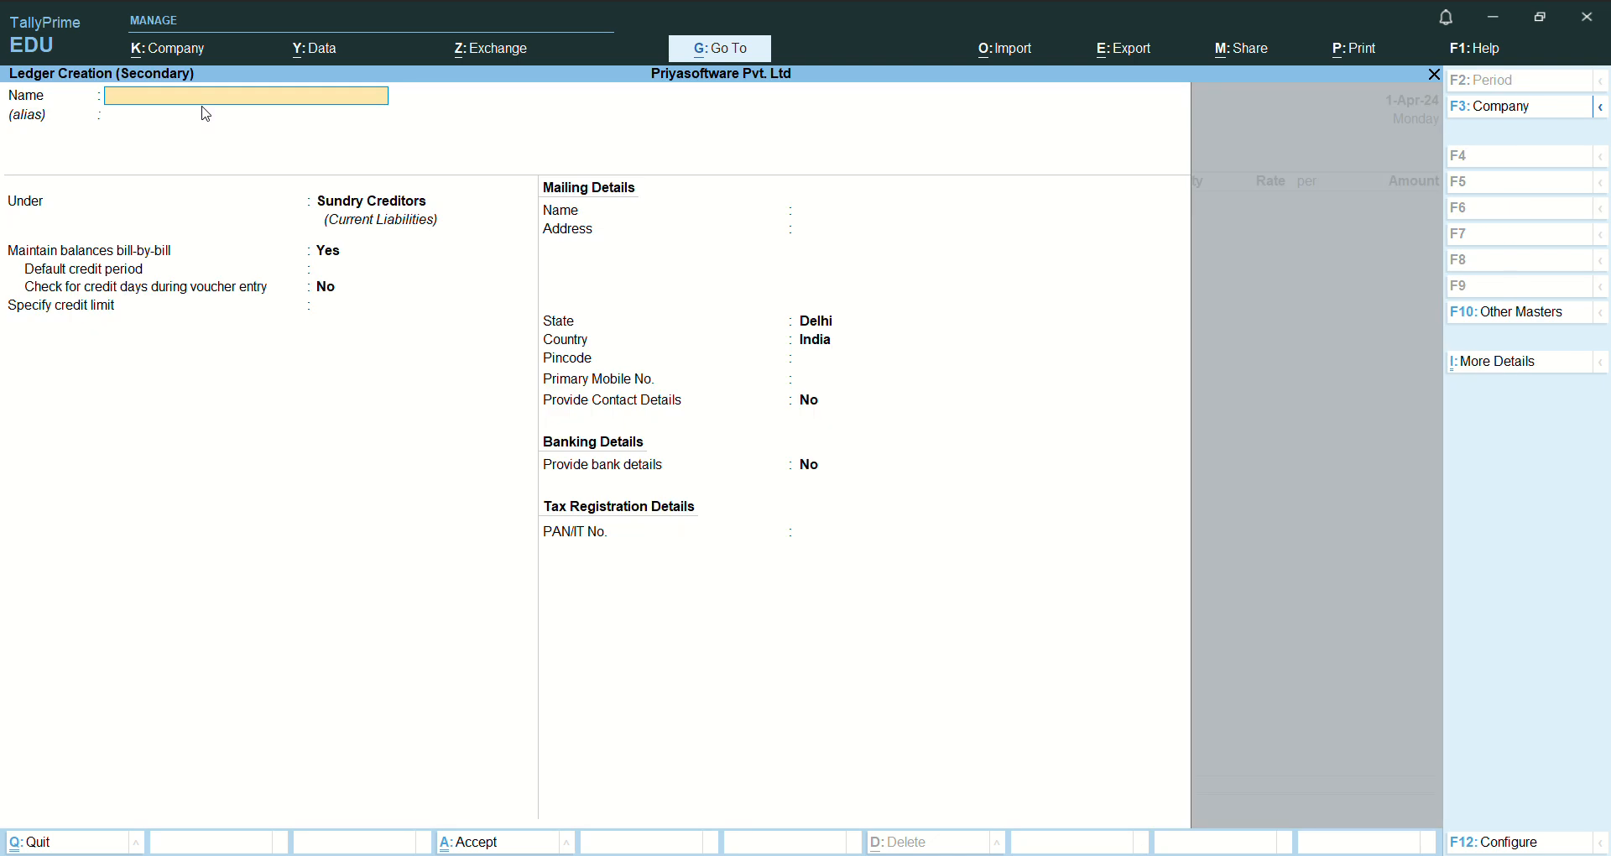
pyautogui.write('R')
pyautogui.write('avi Elect')
pyautogui.write('ro')
pyautogui.press('BackSpace')
pyautogui.press('BackSpace')
pyautogui.press('BackSpace')
pyautogui.press('BackSpace')
pyautogui.press('BackSpace')
pyautogui.write('nterp')
pyautogui.press('Return')
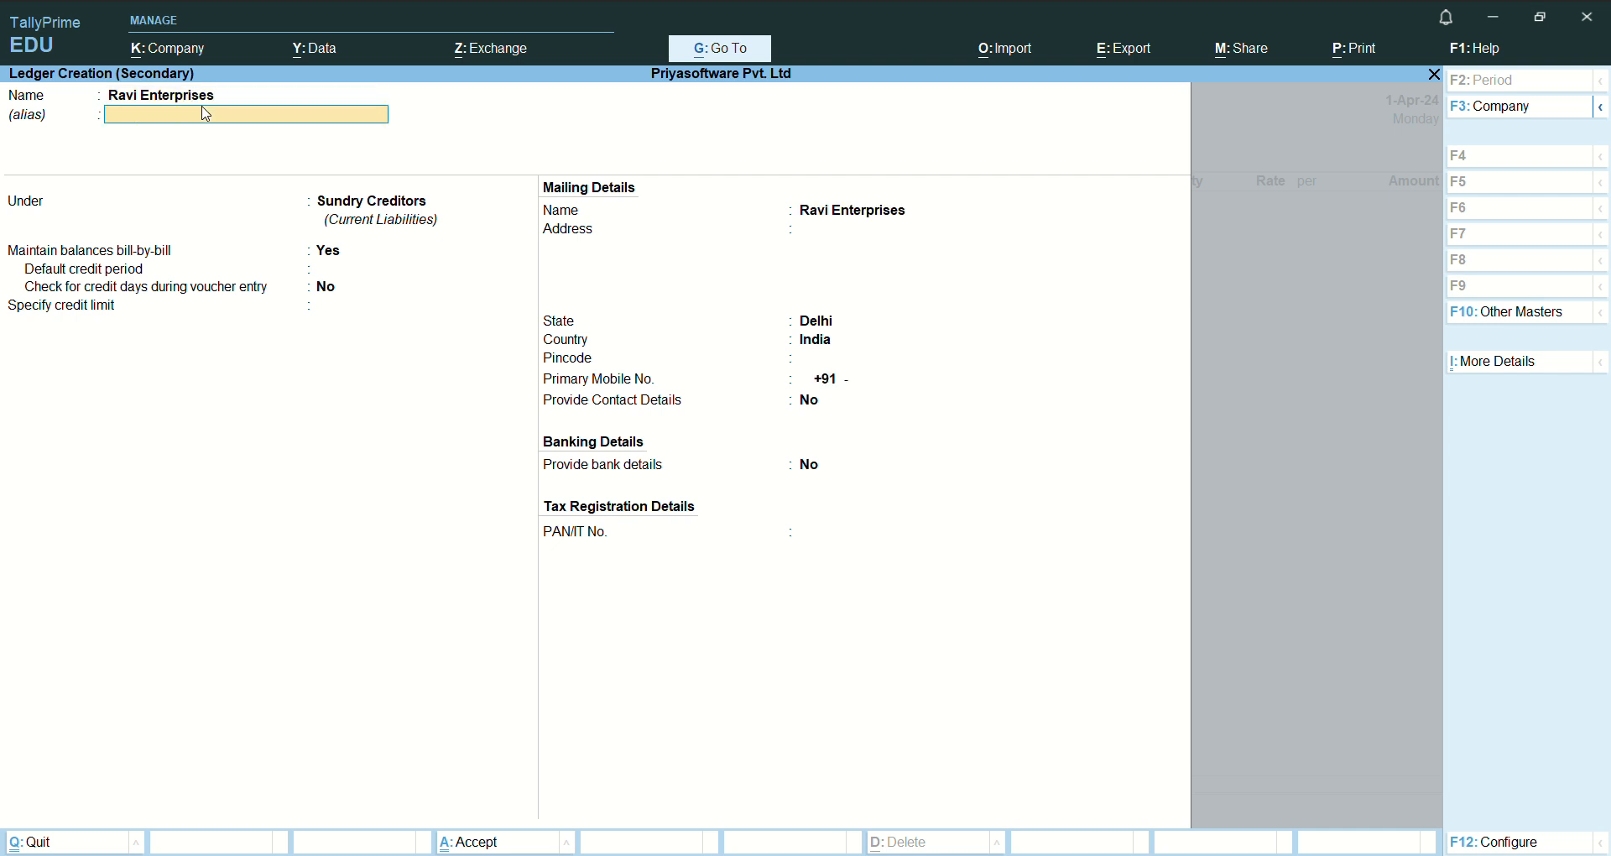
# - Keep the ledger under Sundry Creditors with bill-by-bill balances, leave the address blank and save it as the voucher's party
pyautogui.press('Return')
pyautogui.press('Return')
pyautogui.press('Return')
pyautogui.press('Return')
pyautogui.press('Return')
pyautogui.press('Return')
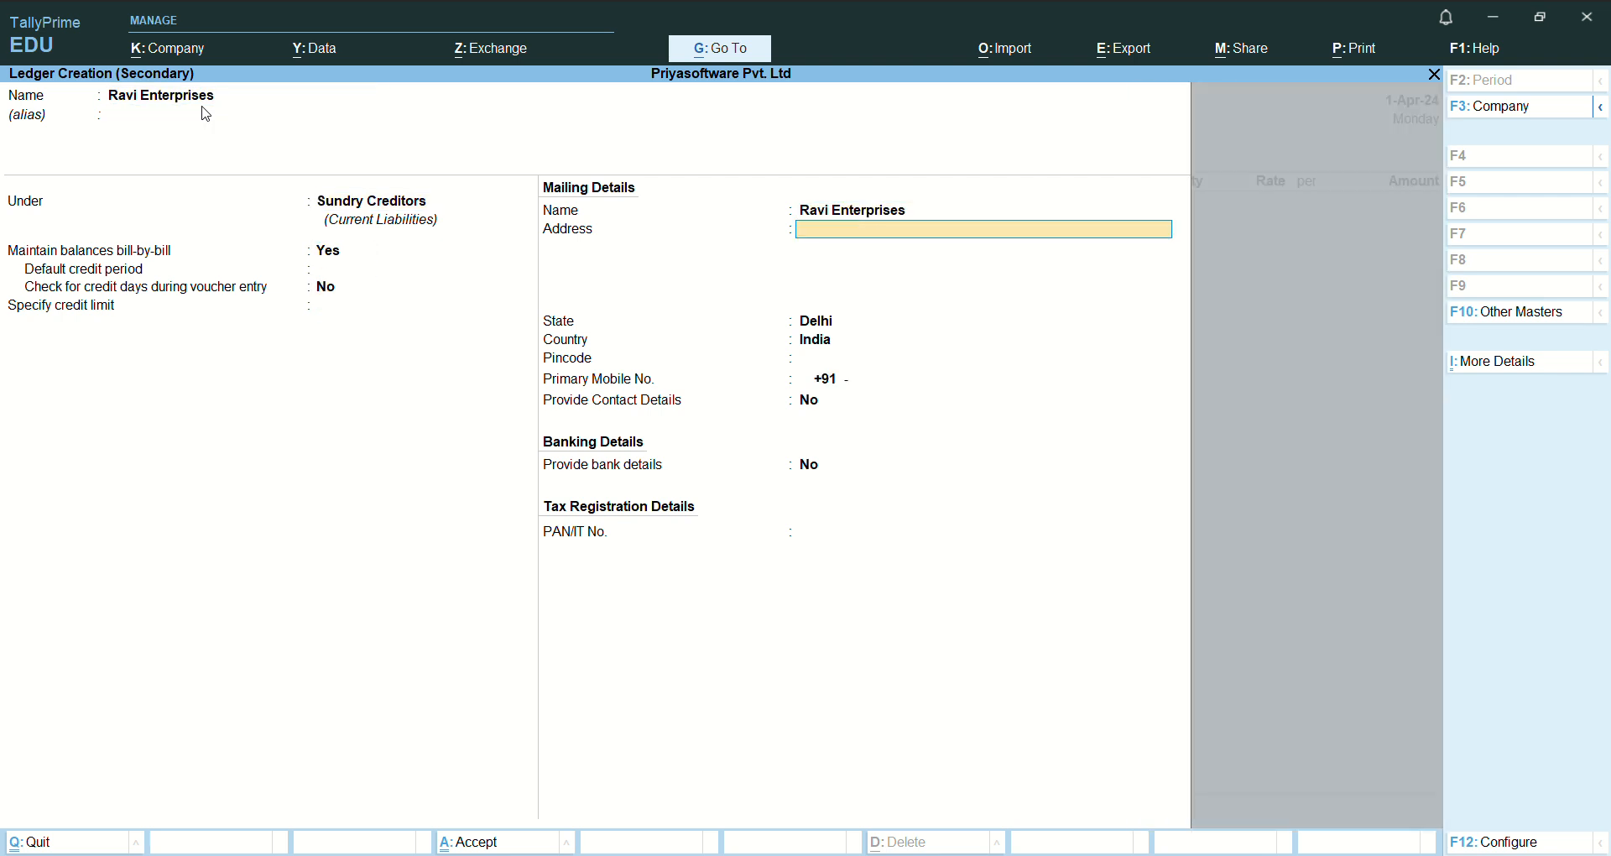
pyautogui.hotkey('ctrl', 'a')
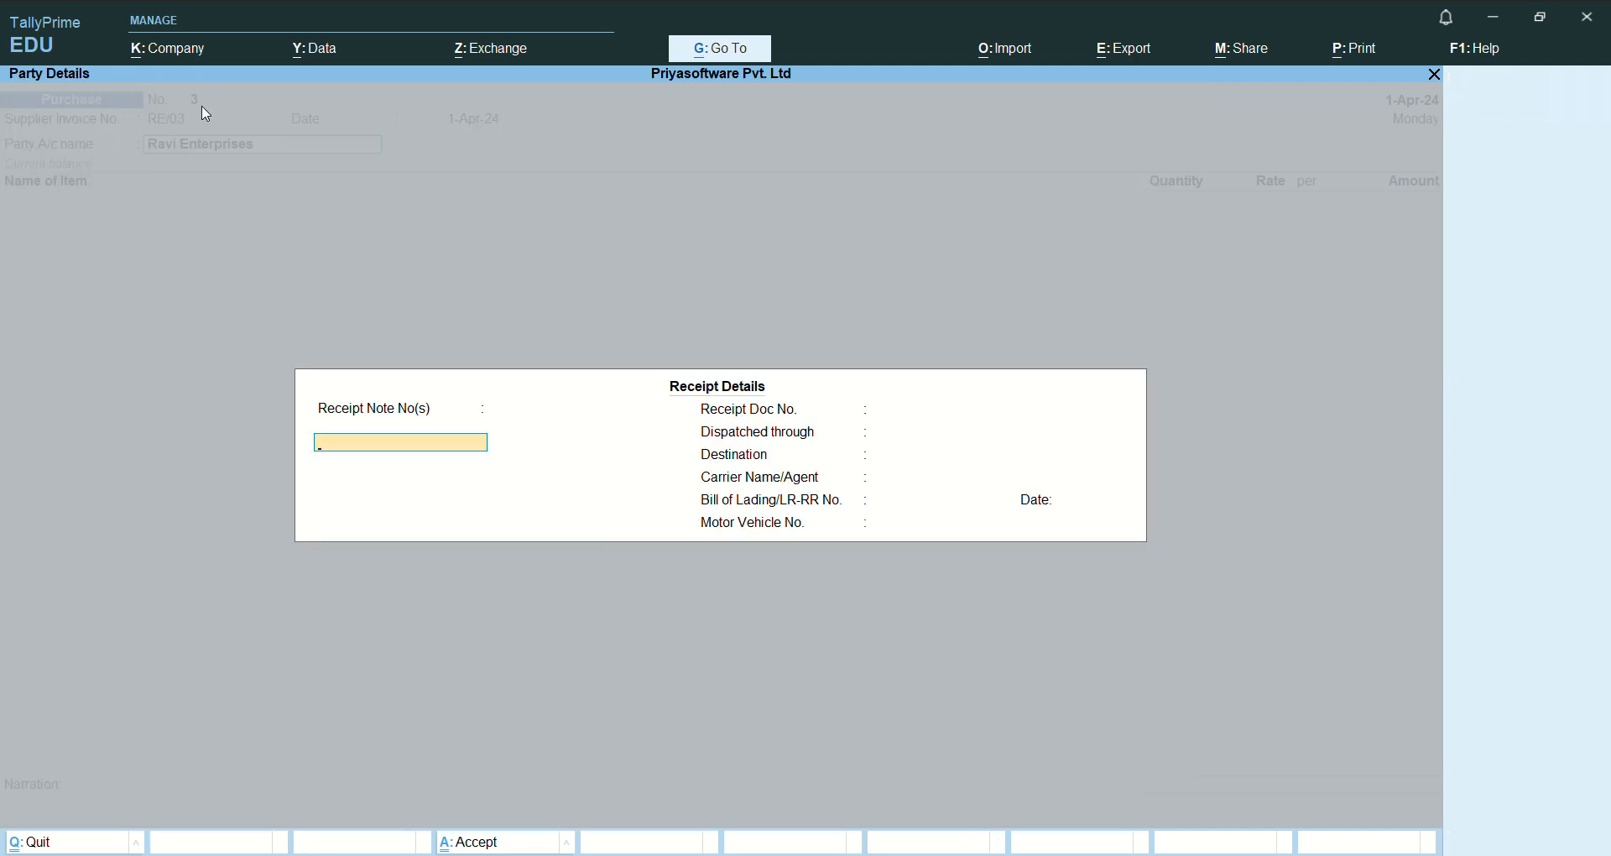
# - Leave the receipt details blank and accept the party details with Ravi Enterprises as supplier
pyautogui.press('Return')
pyautogui.press('Return')
pyautogui.press('Return')
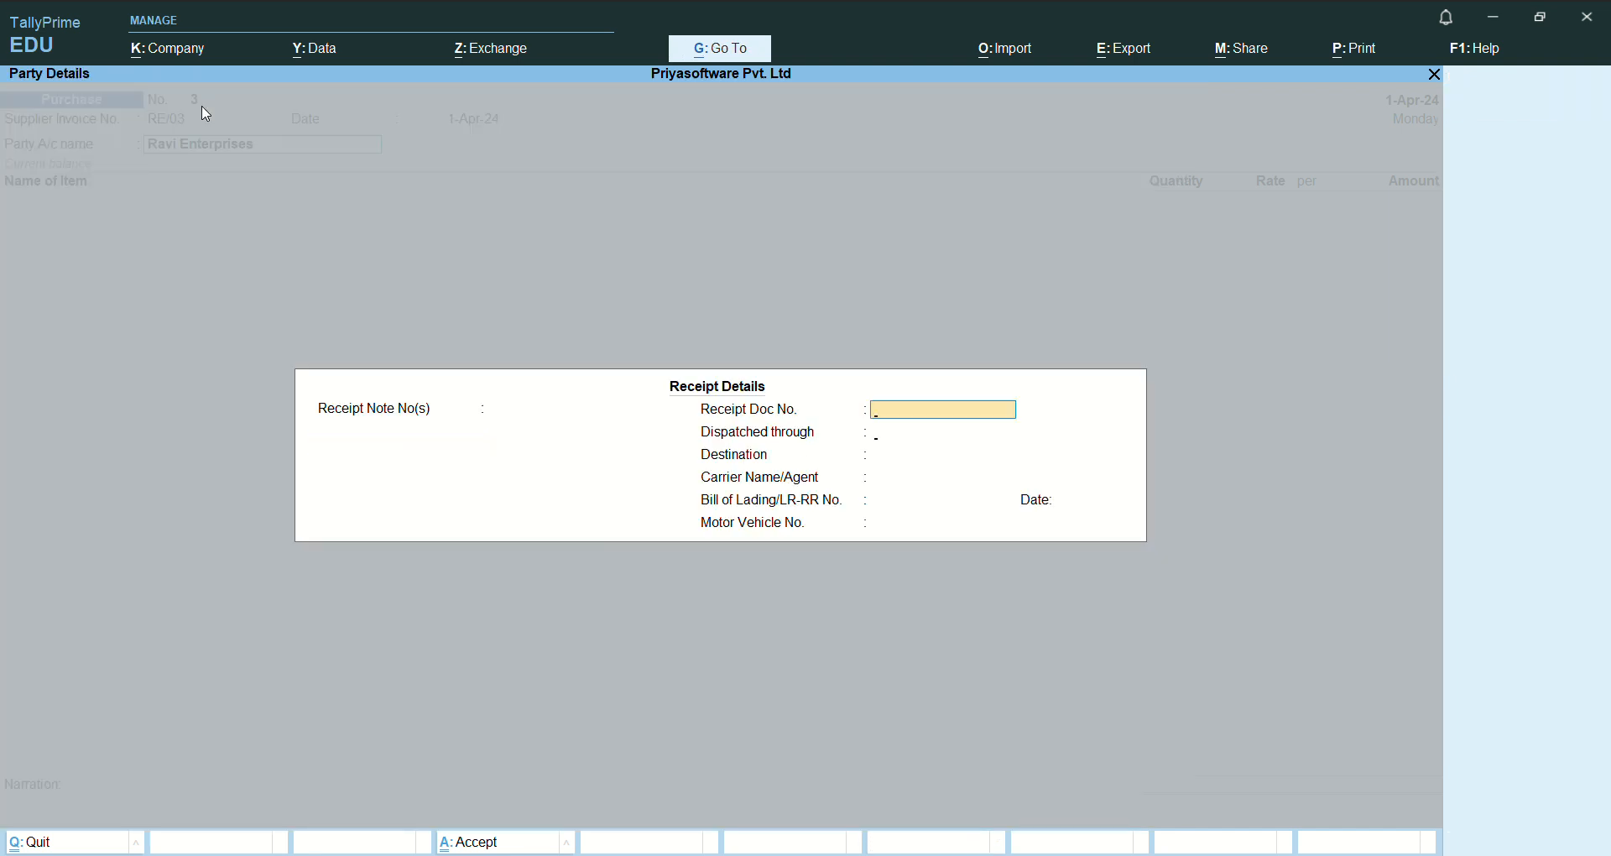
pyautogui.press('Return')
pyautogui.press('Return')
pyautogui.press('Return')
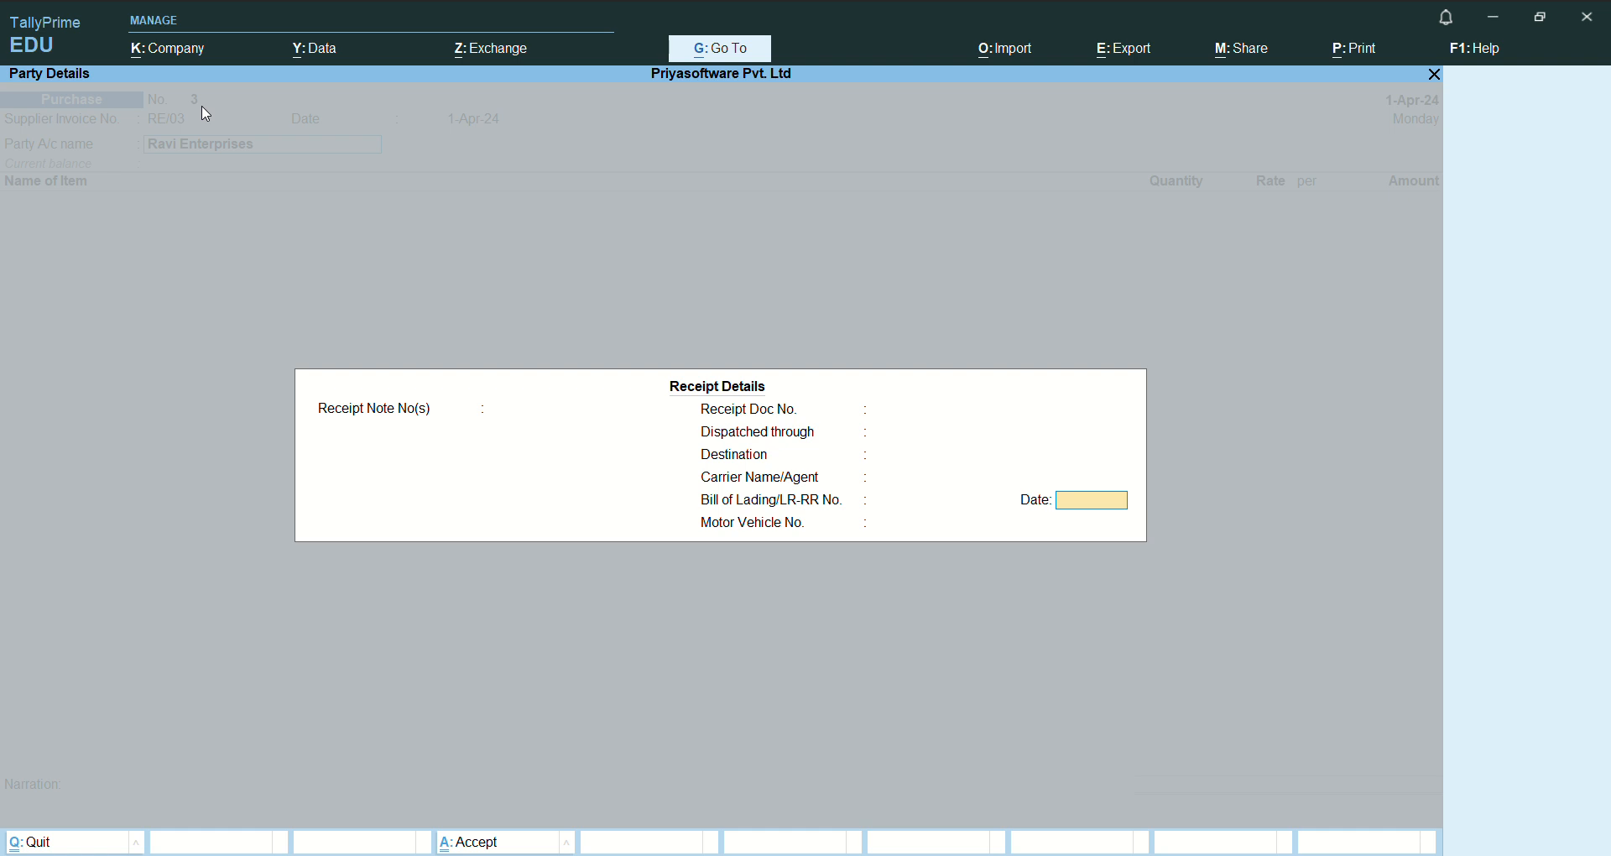
pyautogui.hotkey('ctrl', 'a')
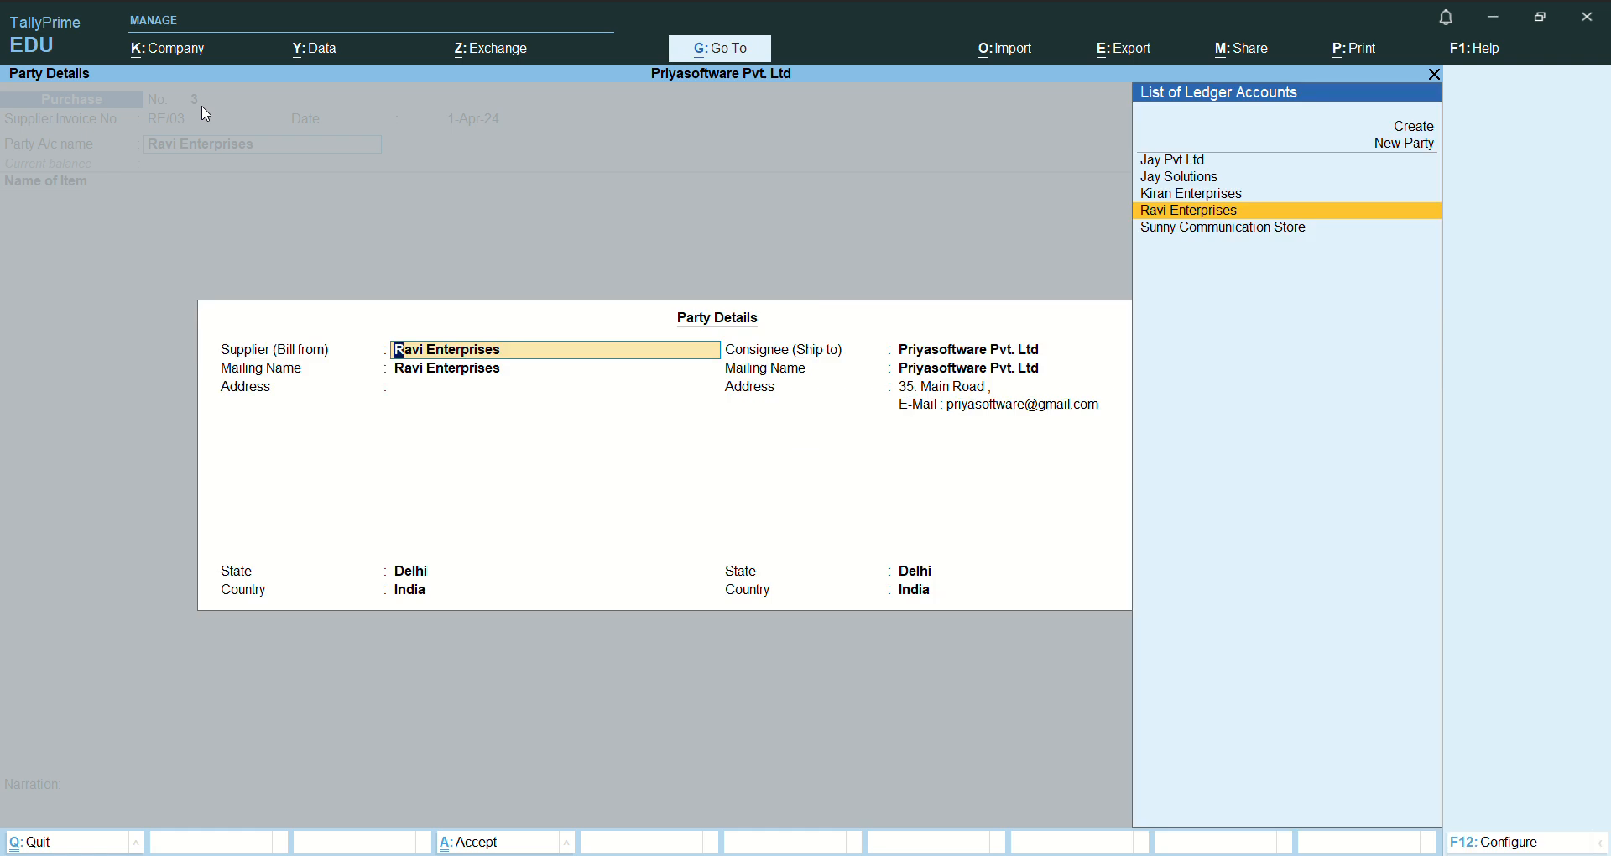
pyautogui.hotkey('ctrl', 'a')
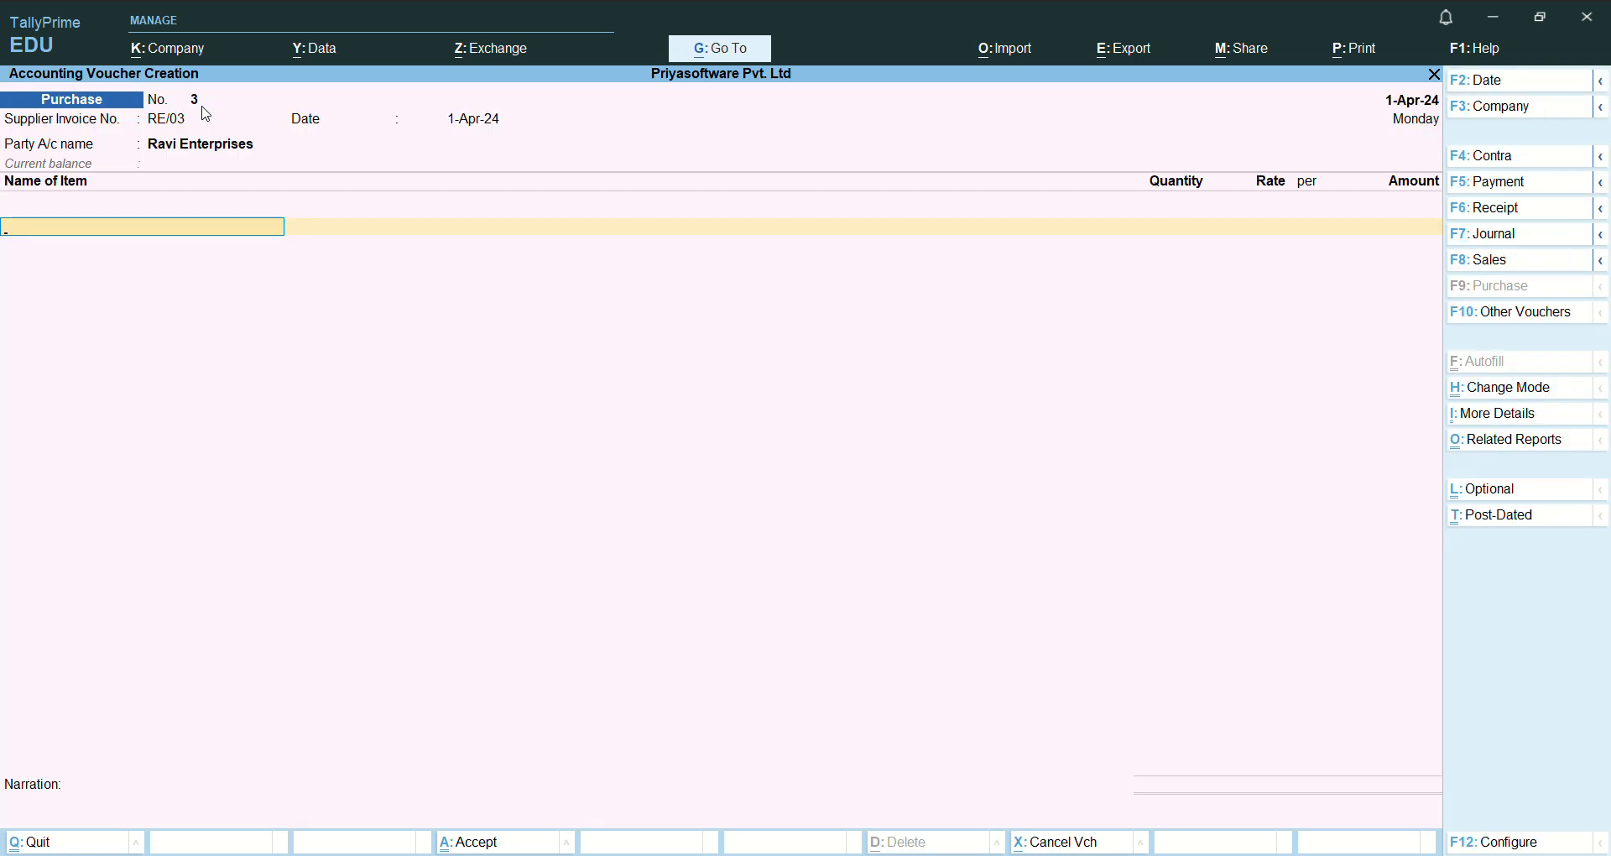
# - Examine the general details in the voucher configuration down to the supplier invoice details option, and return to the voucher
pyautogui.press('F12')
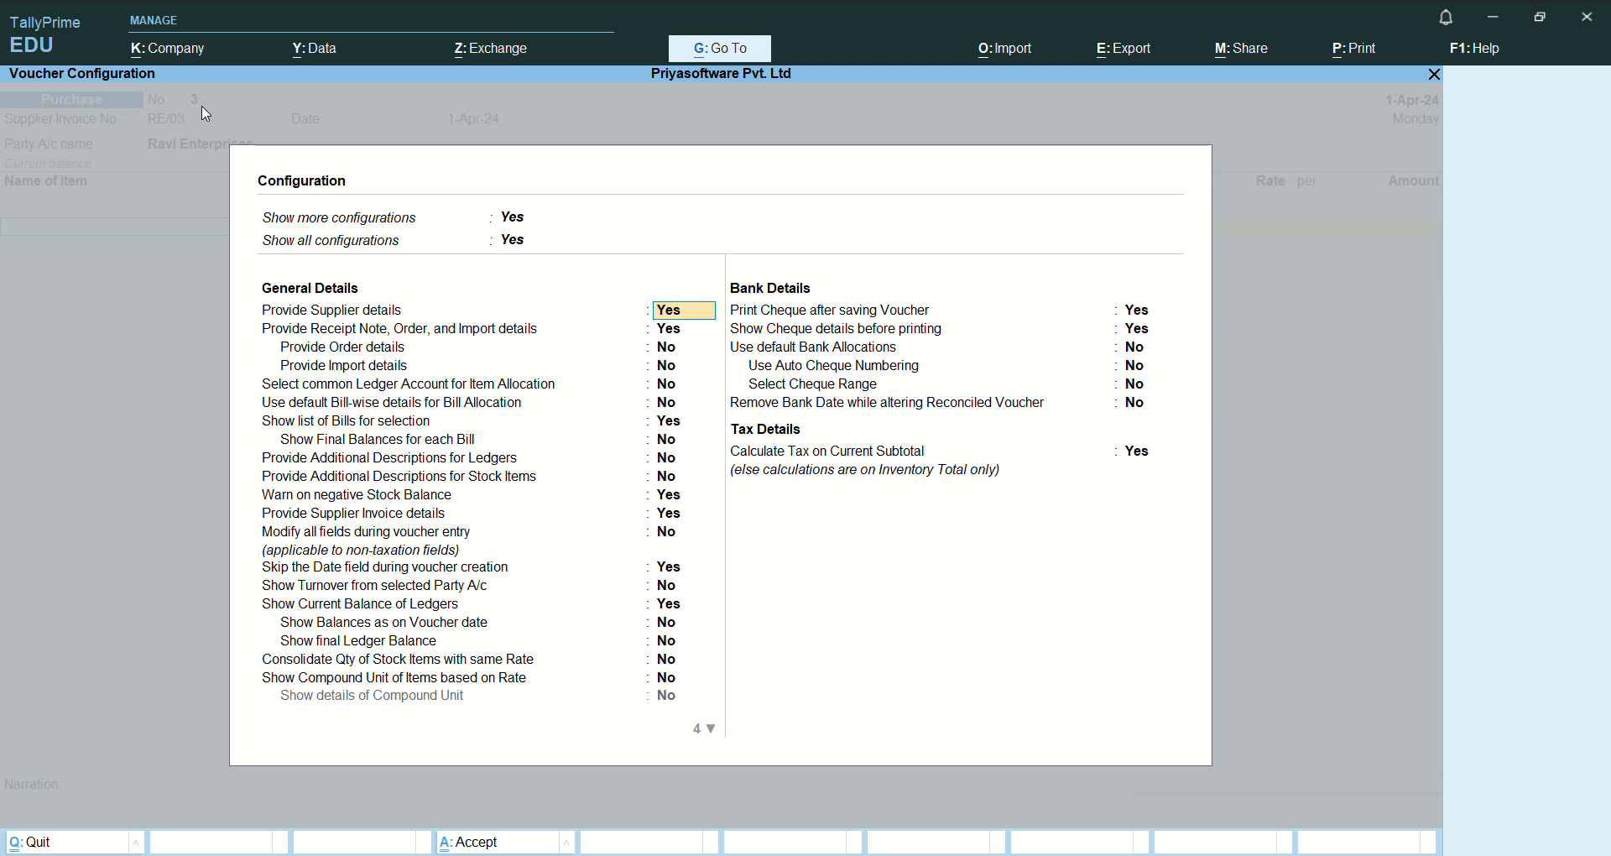
pyautogui.press('Down')
pyautogui.press('Down')
pyautogui.press('Down')
pyautogui.press('Down')
pyautogui.press('Down')
pyautogui.press('Down')
pyautogui.press('Down')
pyautogui.press('Down')
pyautogui.press('Down')
pyautogui.press('Down')
pyautogui.press('Down')
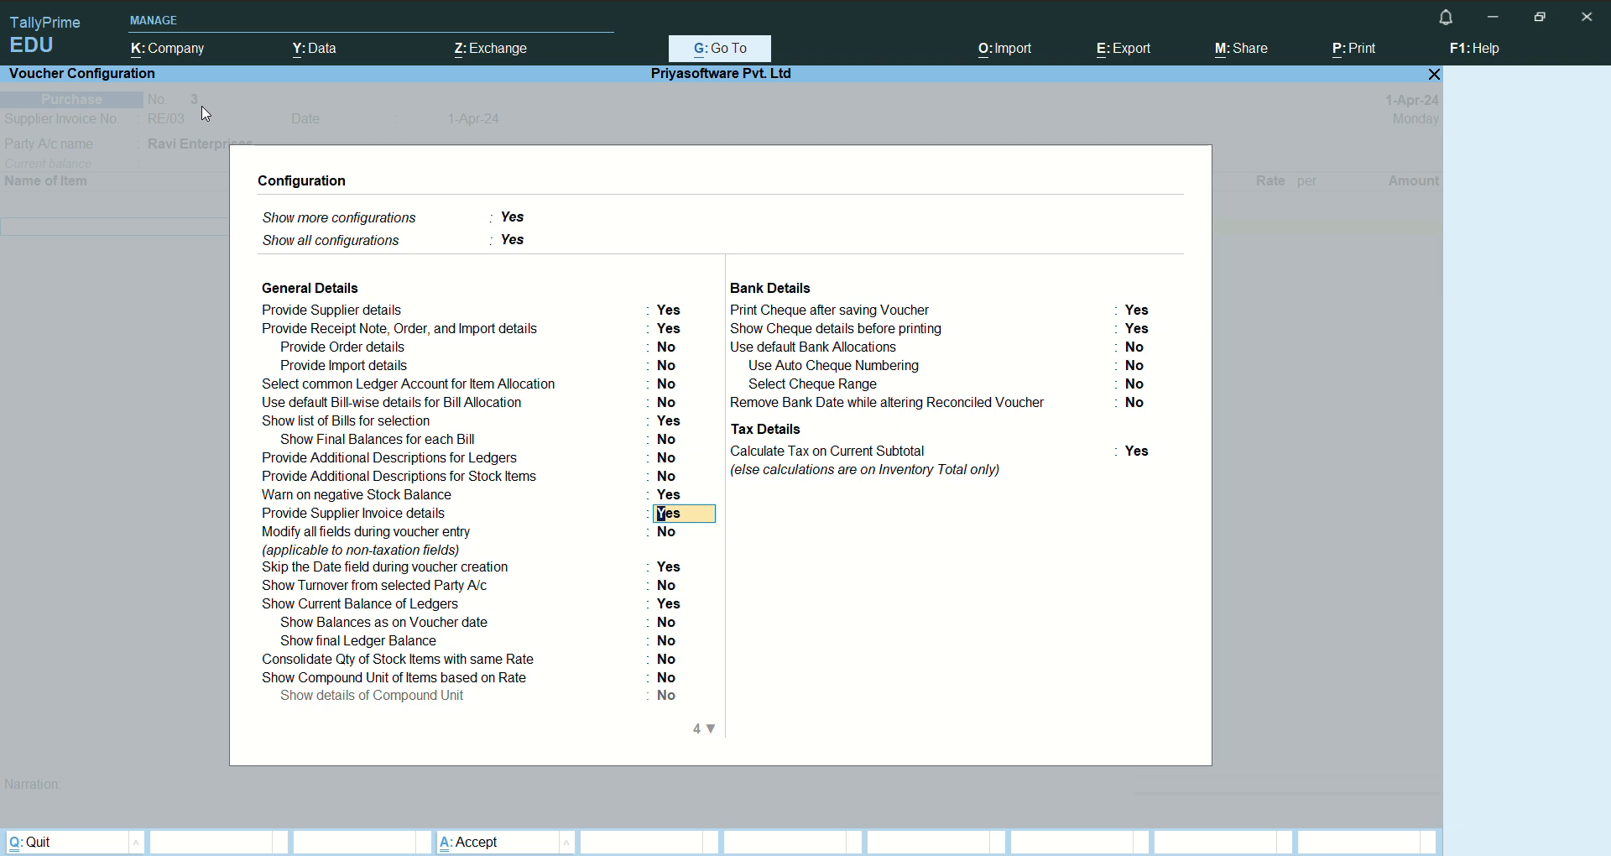
pyautogui.press('ctrl')
pyautogui.hotkey('ctrl', 'a')
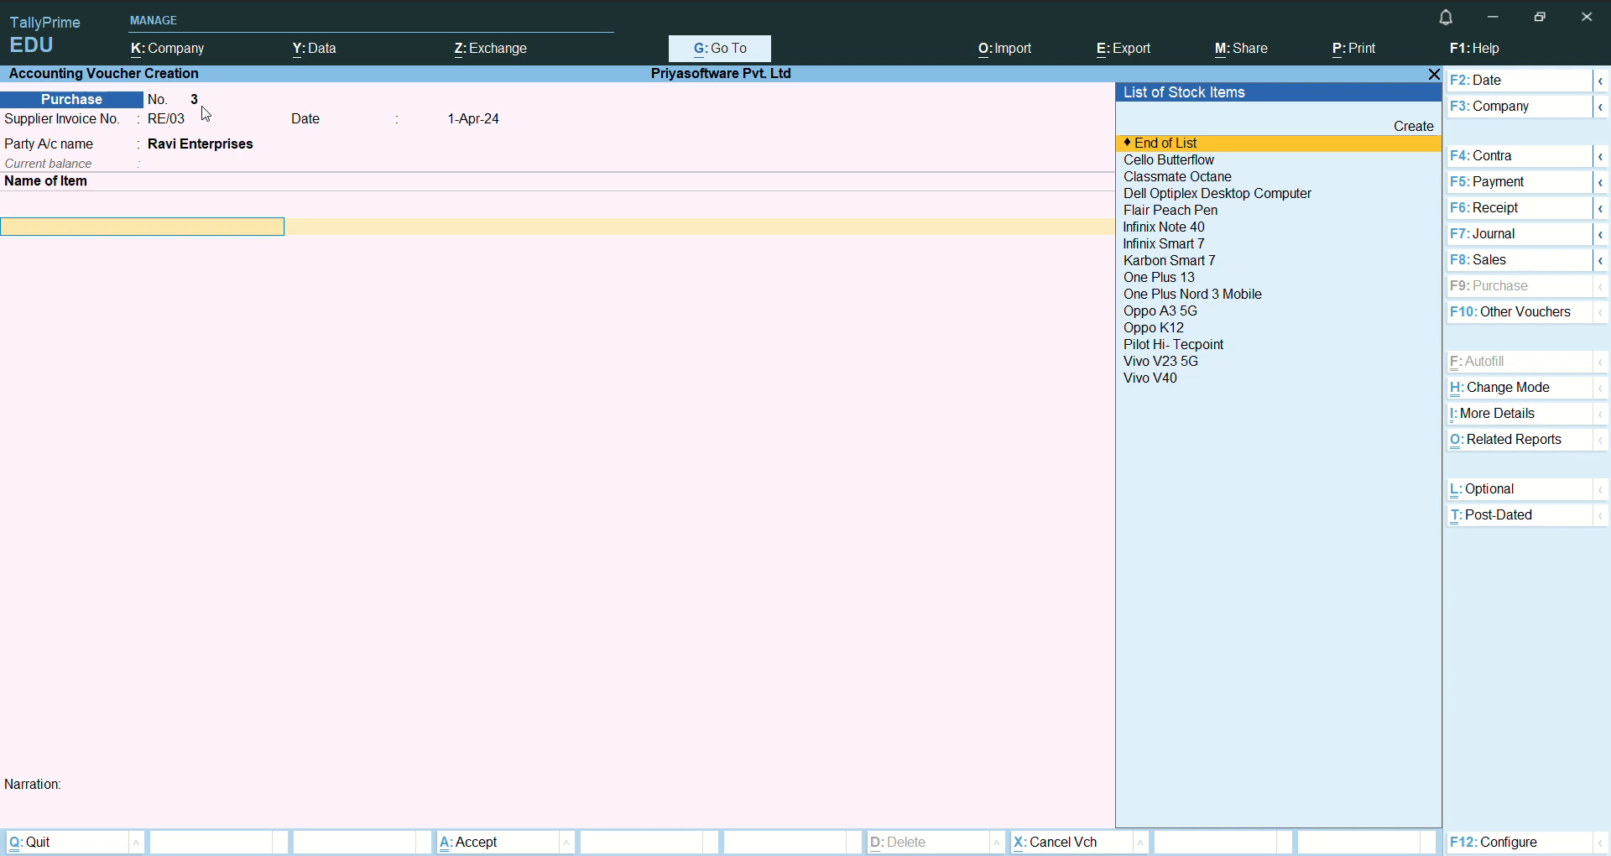
# - Choose One Plus Nord 3 Mobile as the first stock item of the purchase
pyautogui.press('Down')
pyautogui.press('Down')
pyautogui.press('Down')
pyautogui.press('Down')
pyautogui.press('Down')
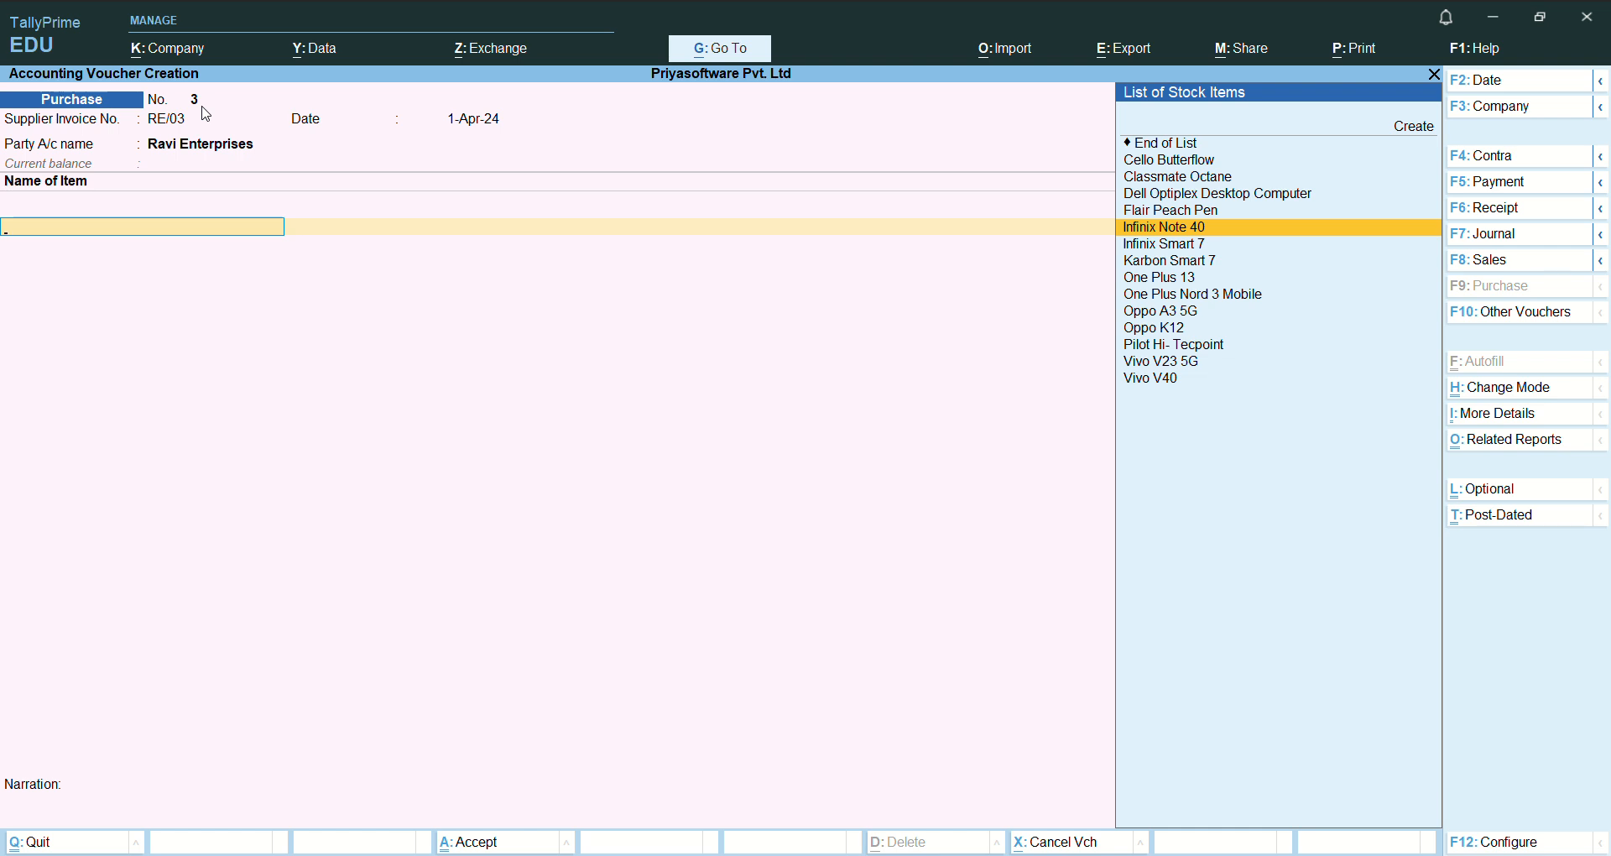
pyautogui.press('Down')
pyautogui.press('Down')
pyautogui.press('Down')
pyautogui.press('Down')
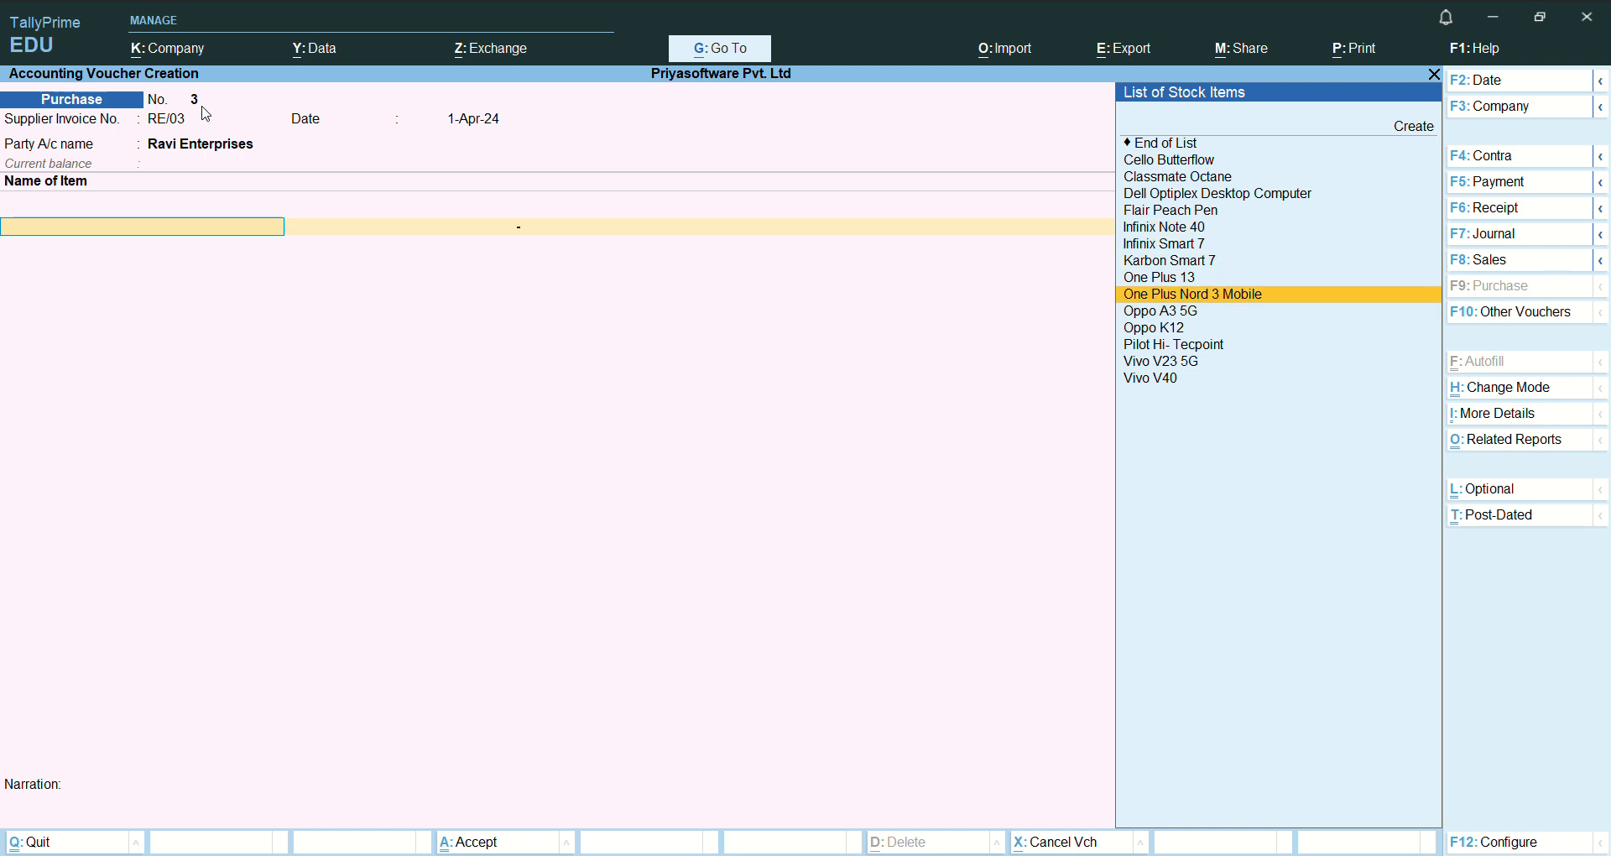
pyautogui.press('Return')
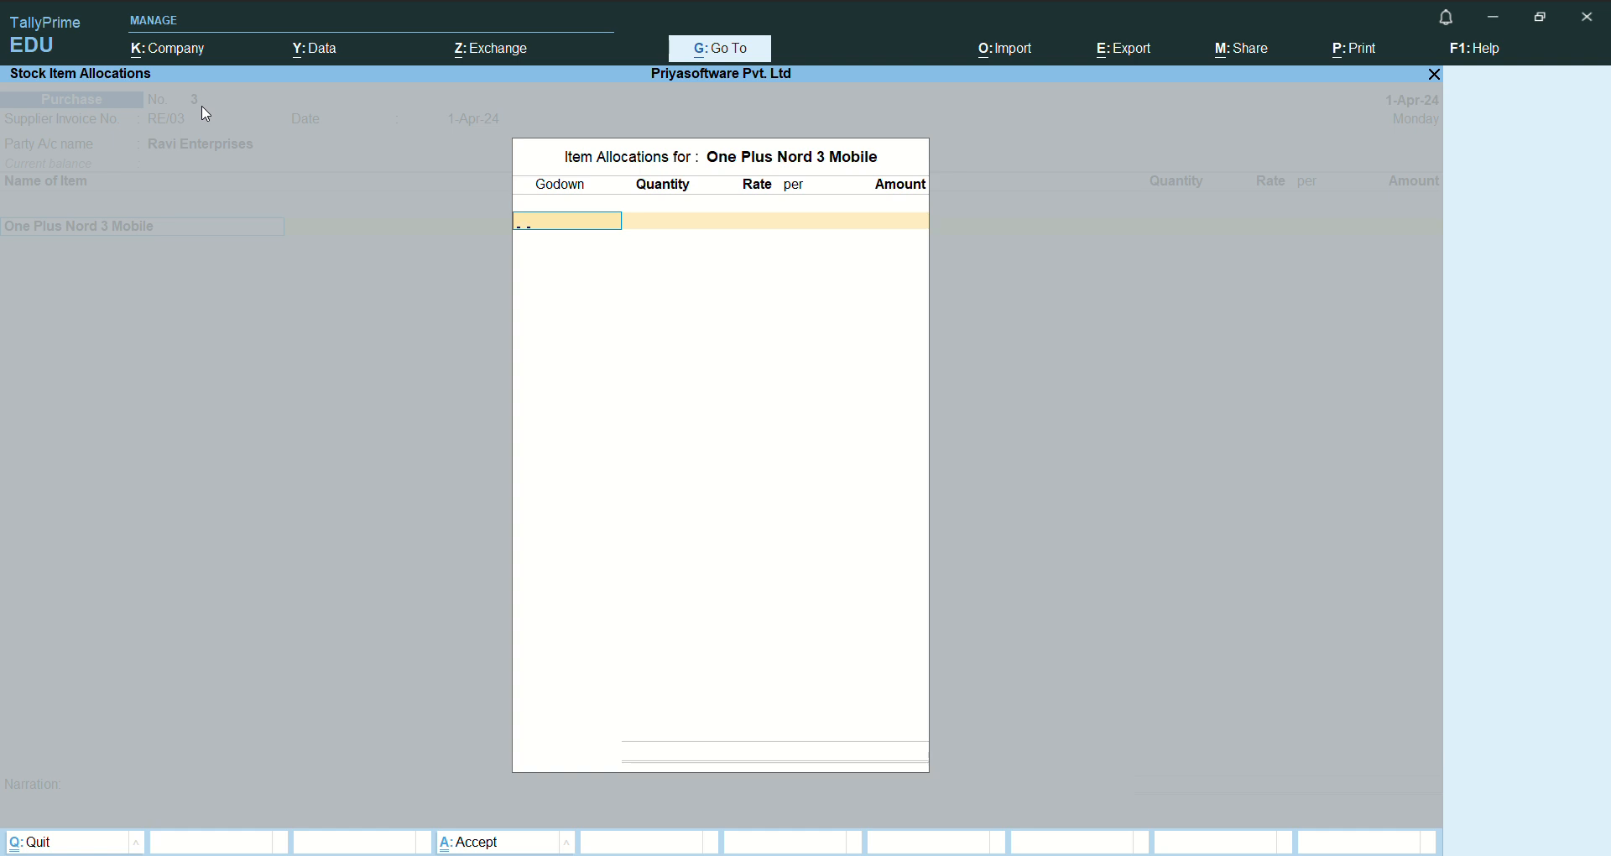
# - Allocate 5 Nos of One Plus Nord 3 Mobile to Delhi Godown at a rate of 13,500 and finish the item allocations
pyautogui.write('De')
pyautogui.press('Return')
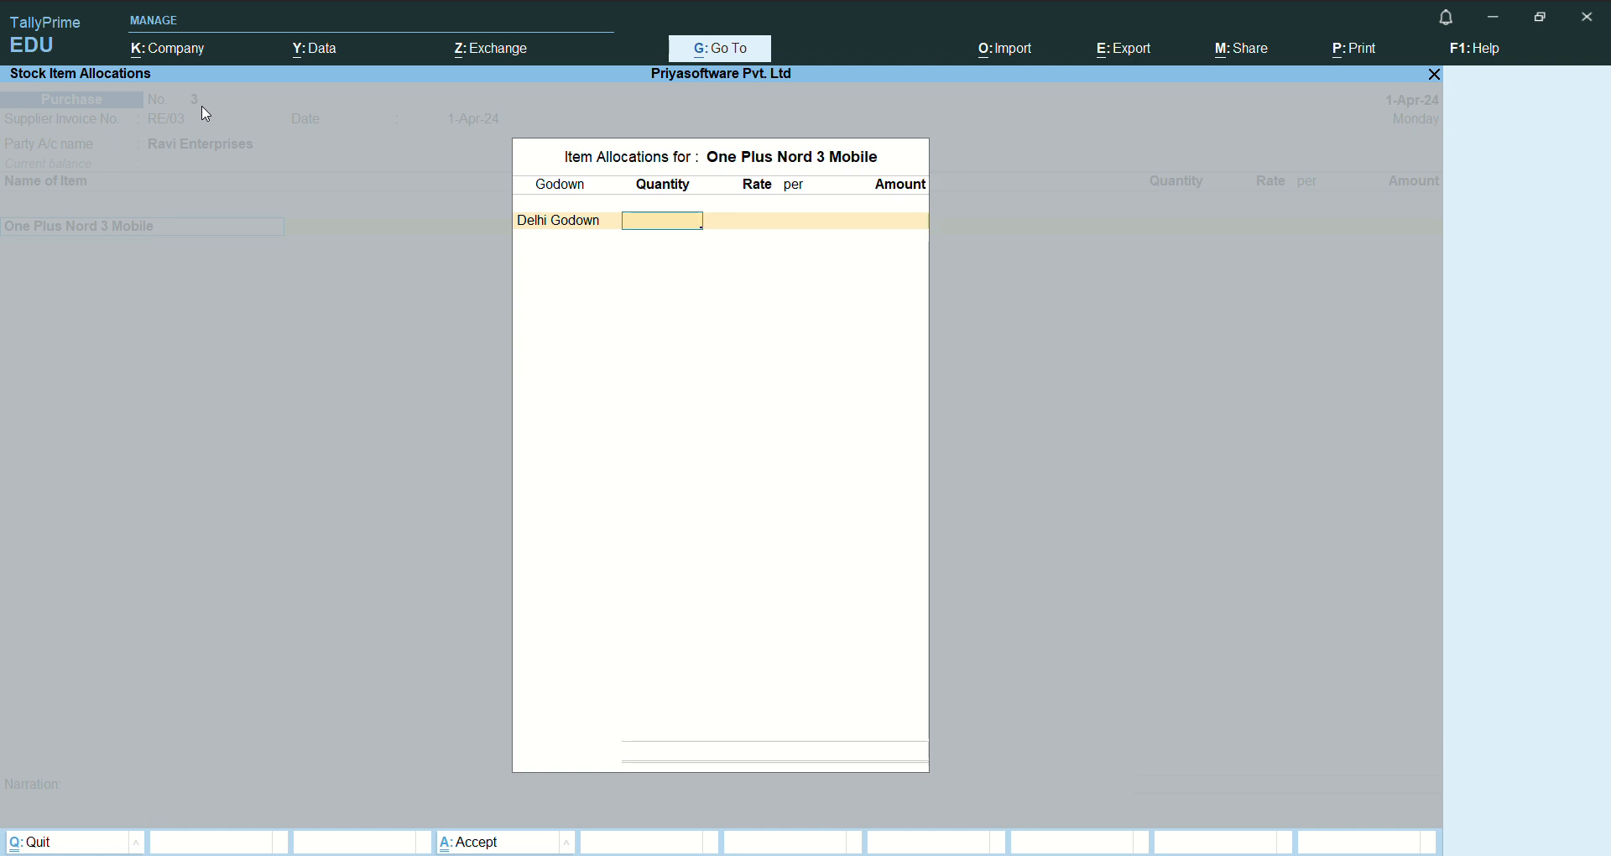
pyautogui.write('5')
pyautogui.press('Return')
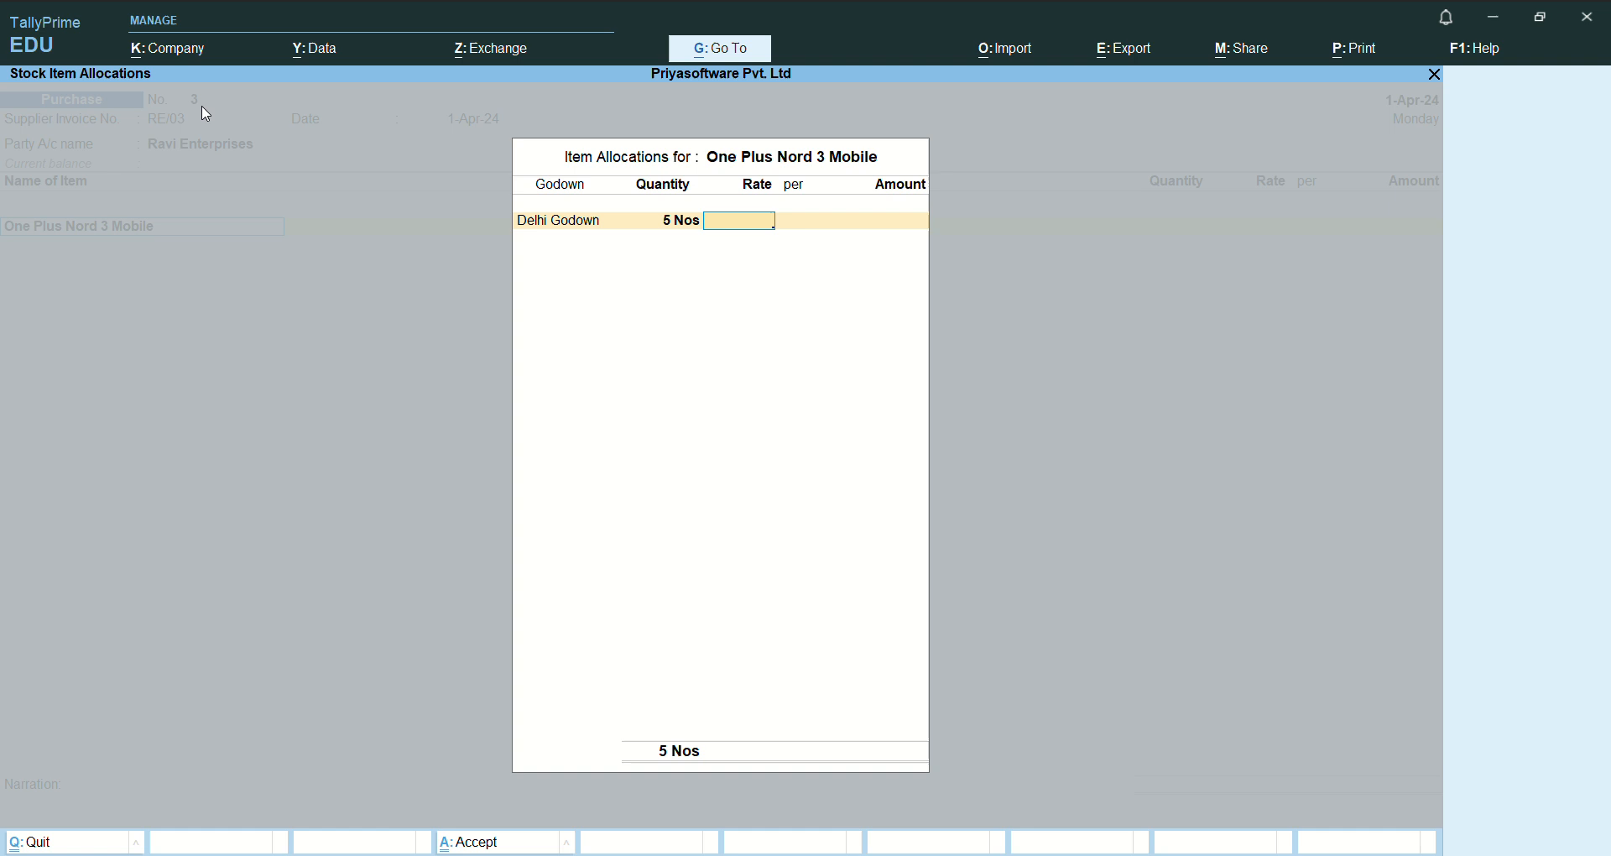
pyautogui.write('13500')
pyautogui.press('Return')
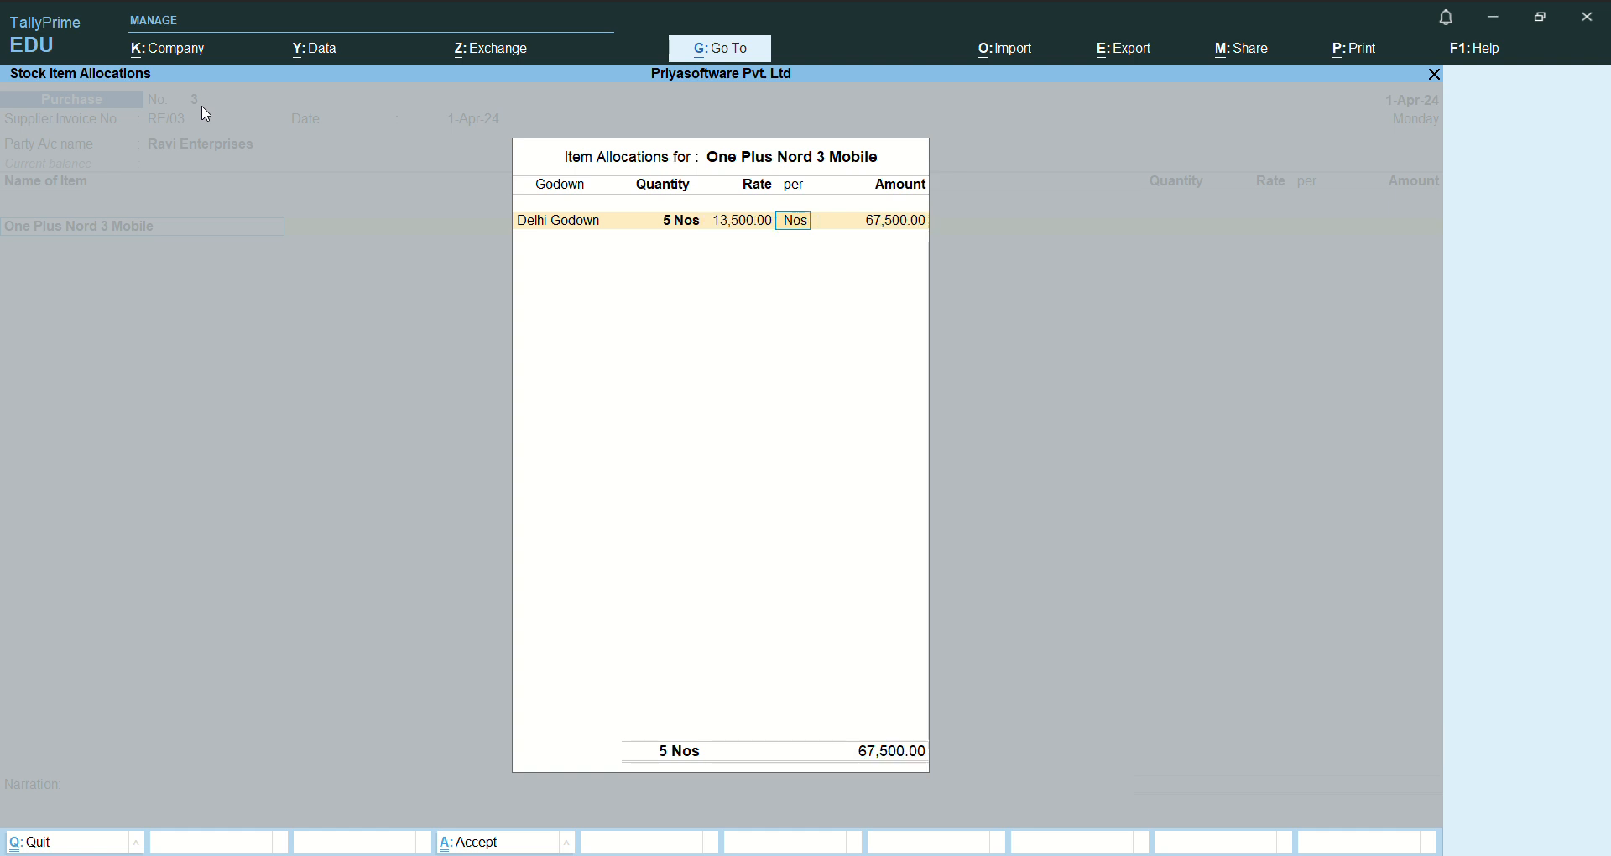
pyautogui.press('Return')
pyautogui.press('Return')
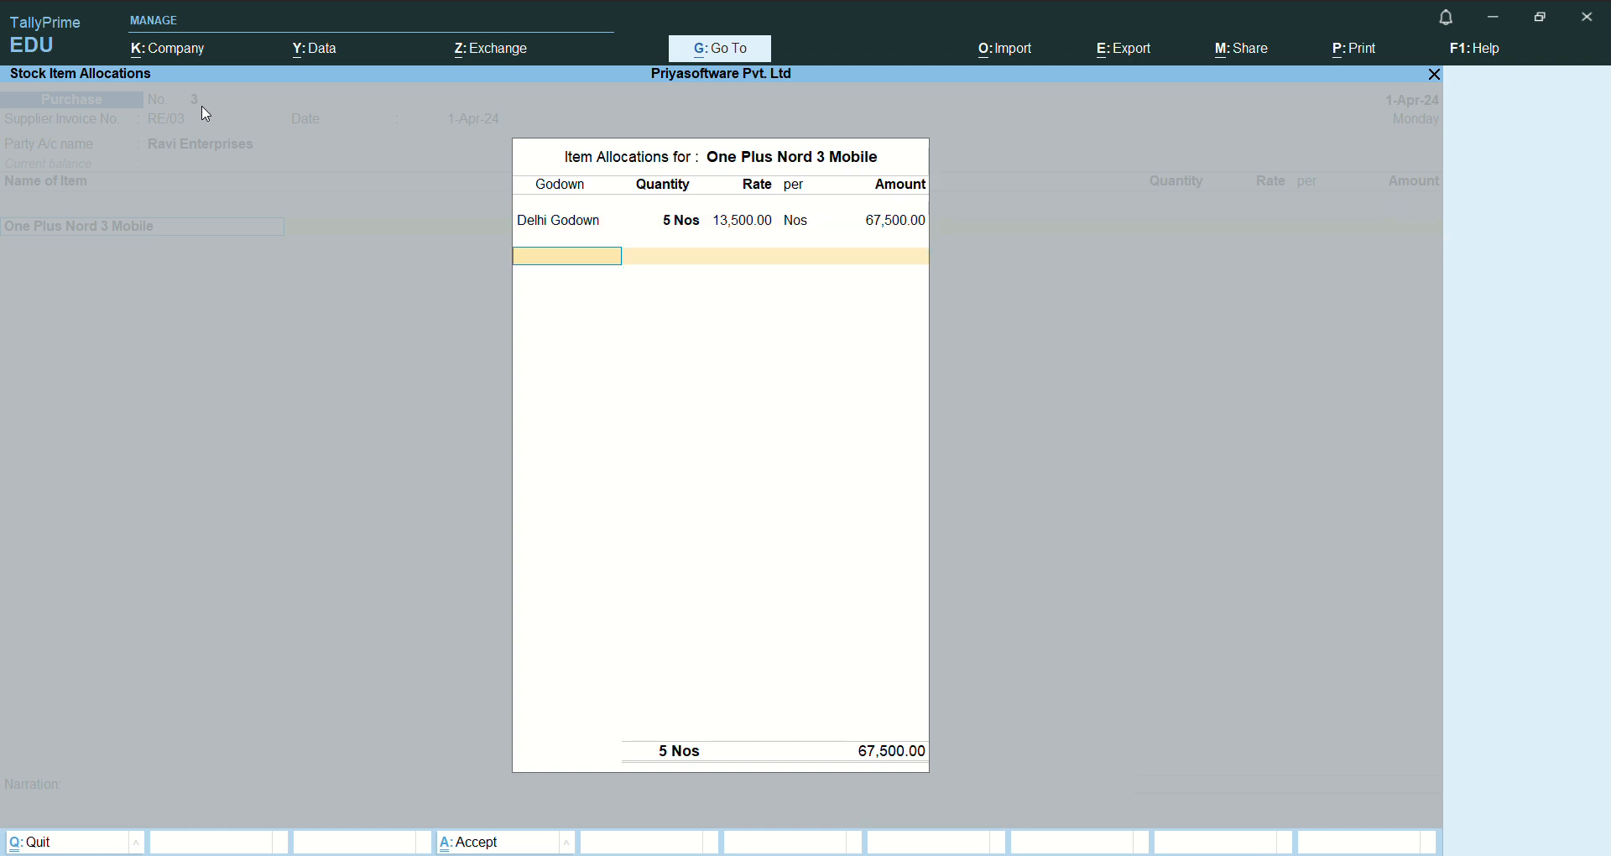
# - Assign the full 67,500 amount of One Plus Nord 3 Mobile to Purchase A/c
pyautogui.press('Return')
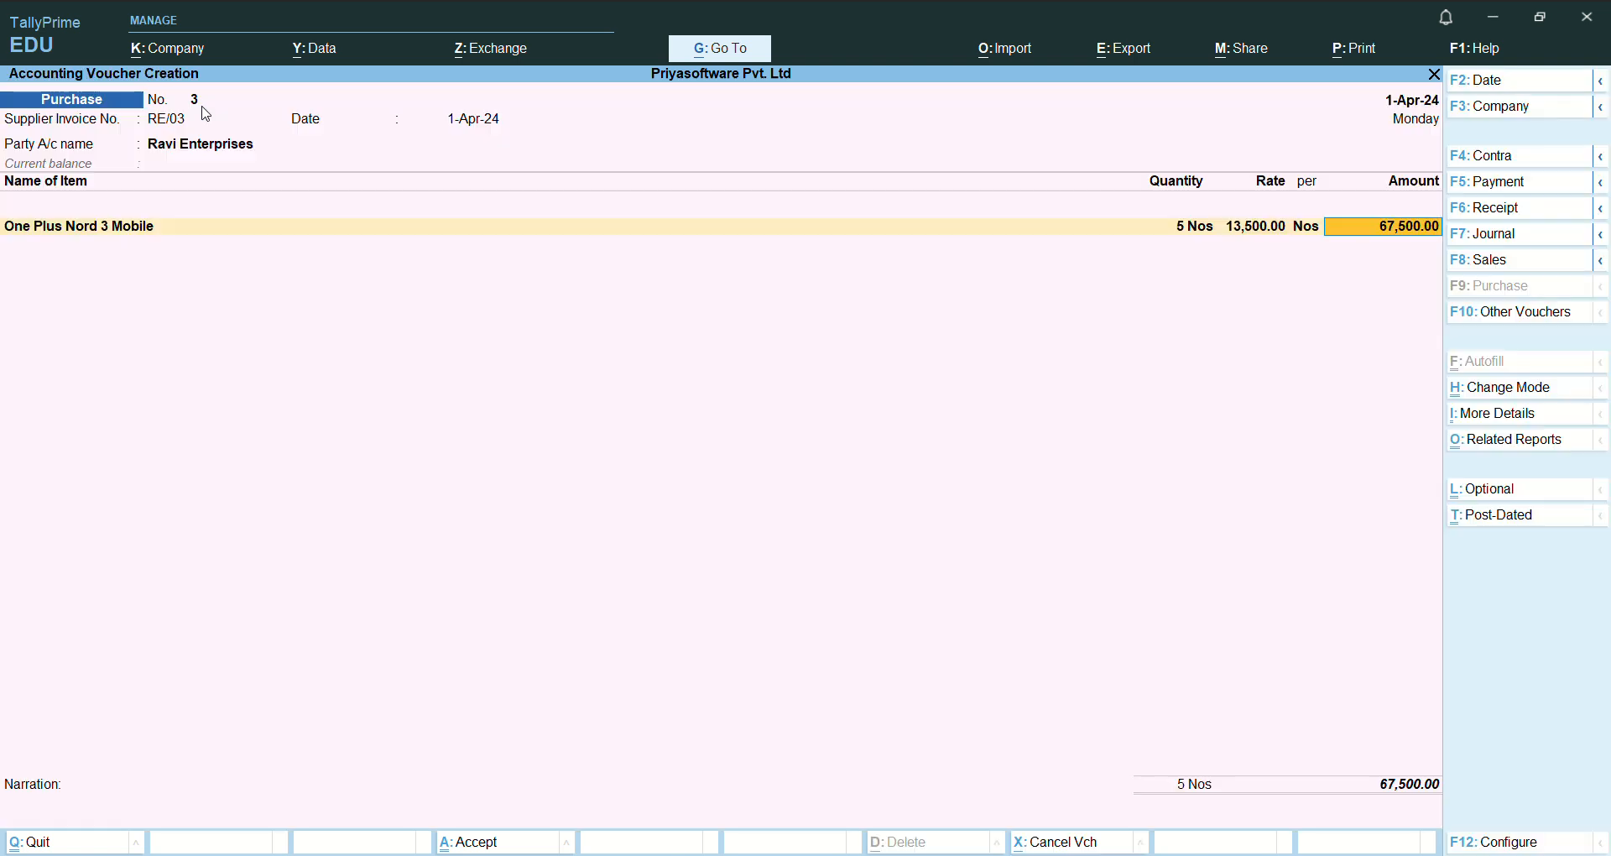
pyautogui.press('Return')
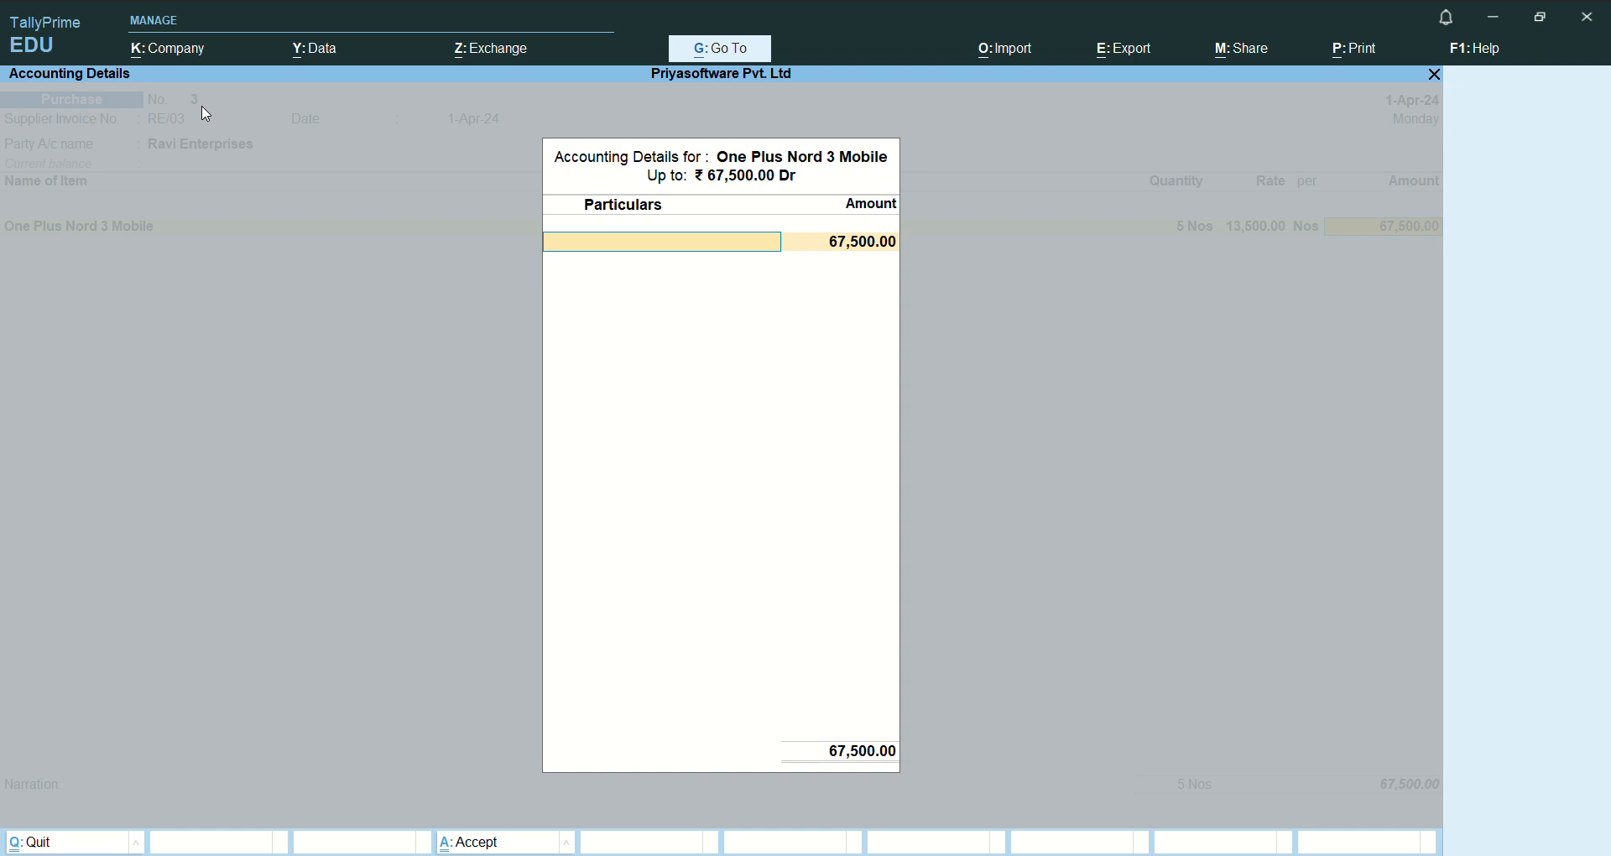
pyautogui.write('Pu')
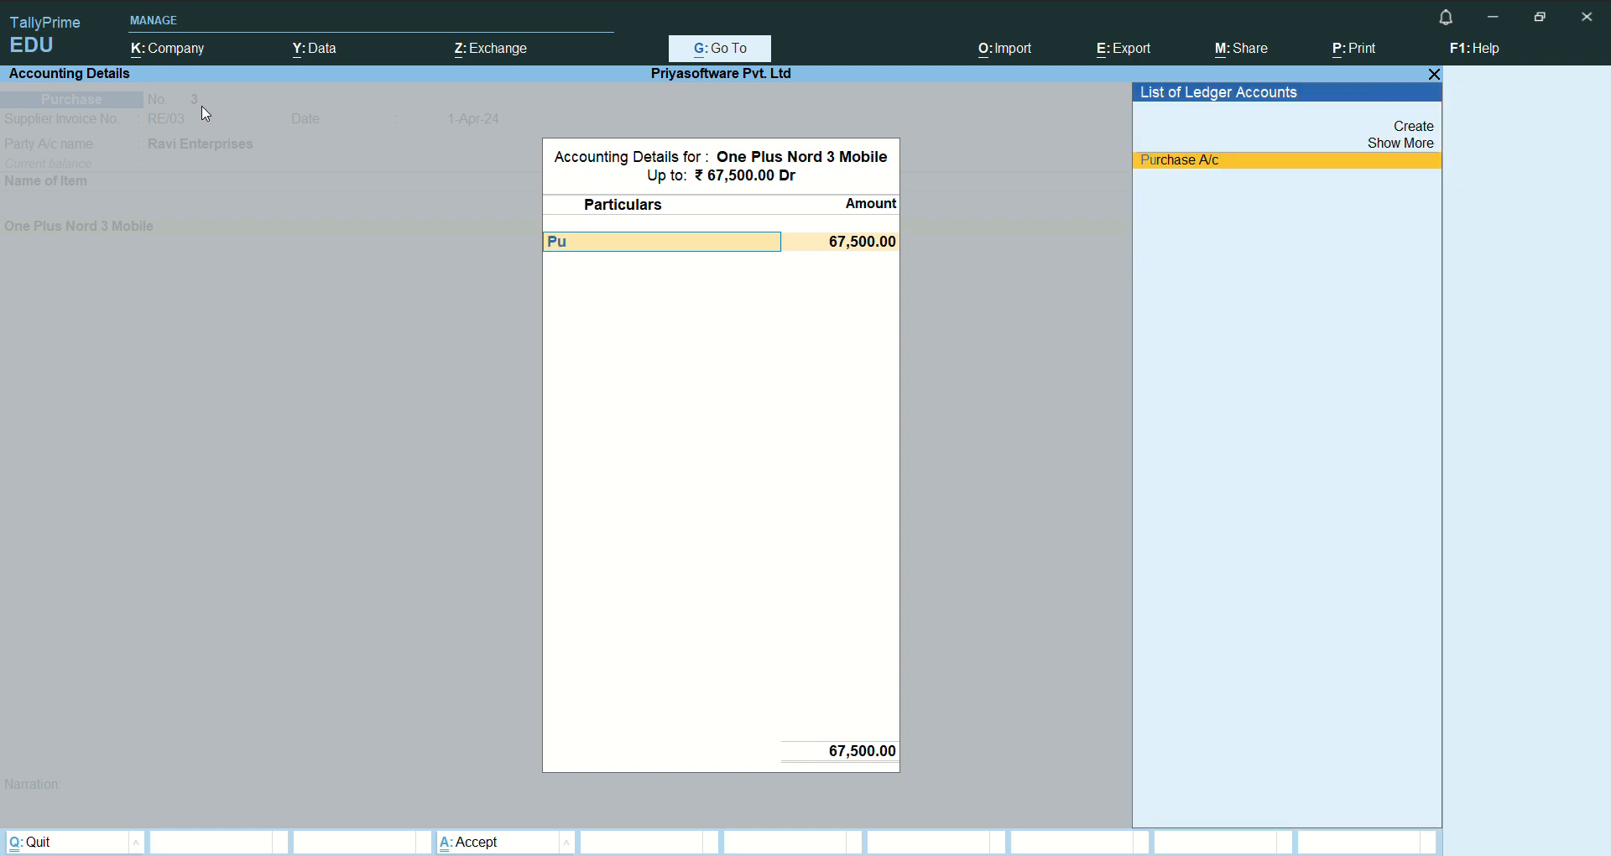
pyautogui.press('Return')
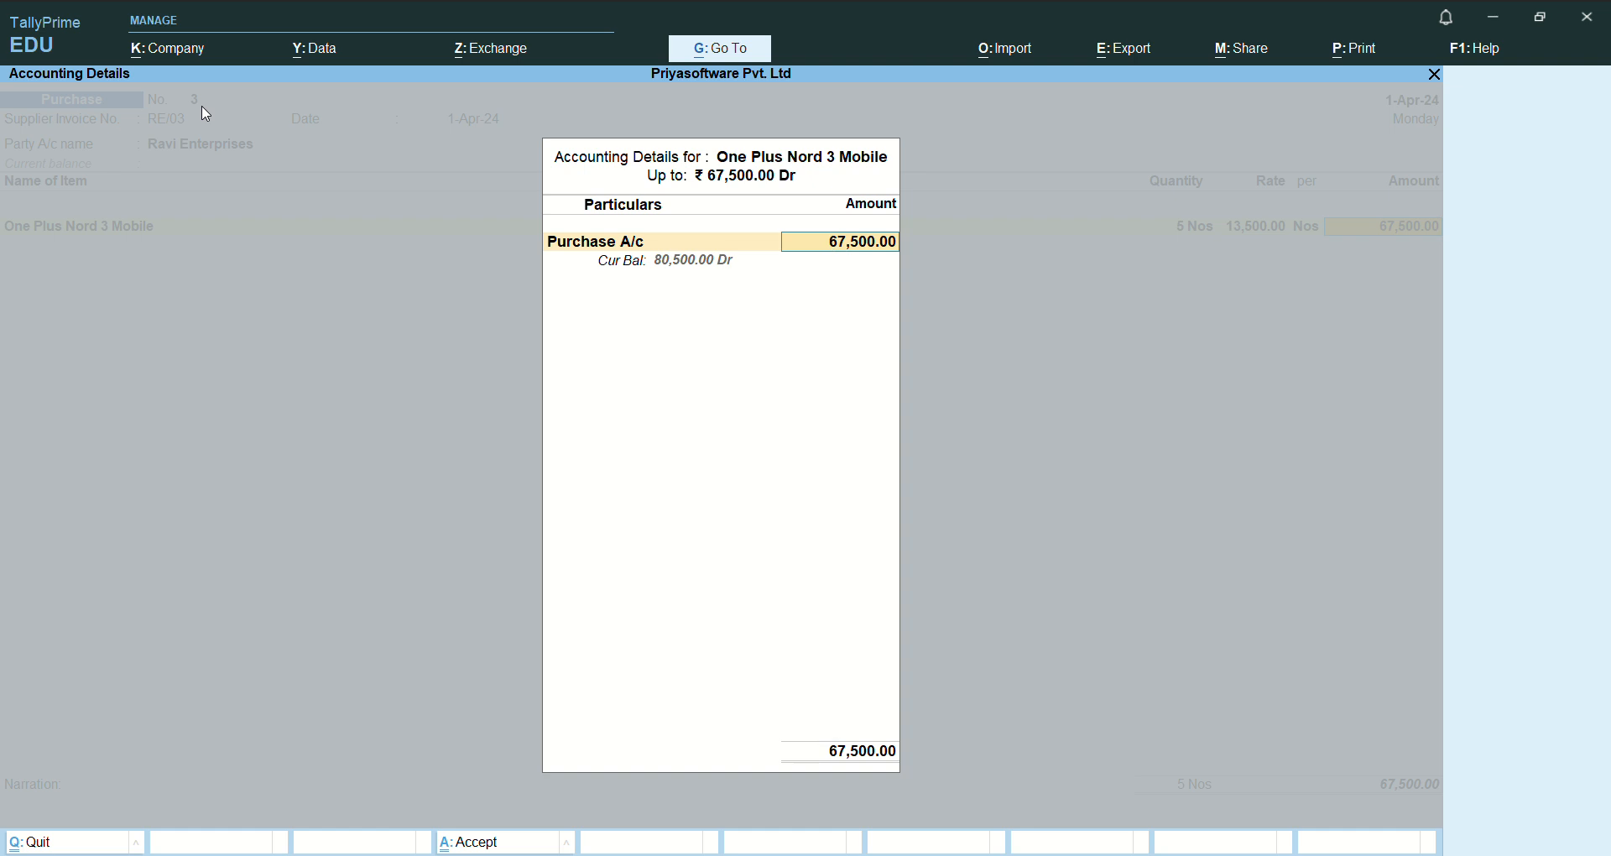
pyautogui.press('Return')
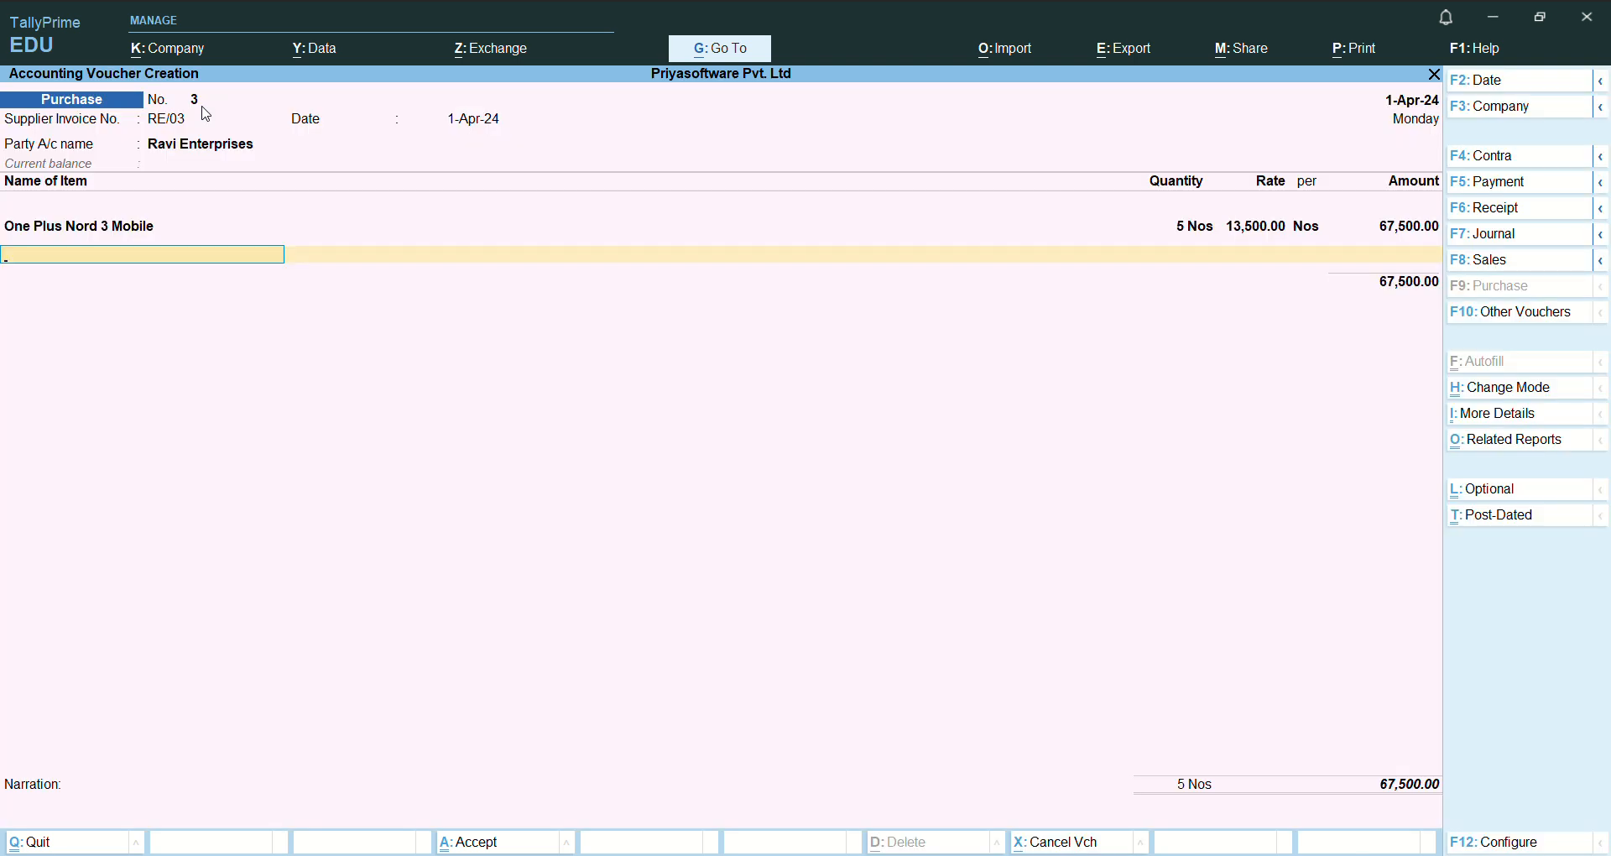
# - Choose One Plus 13 as the second stock item of the purchase
pyautogui.write('s')
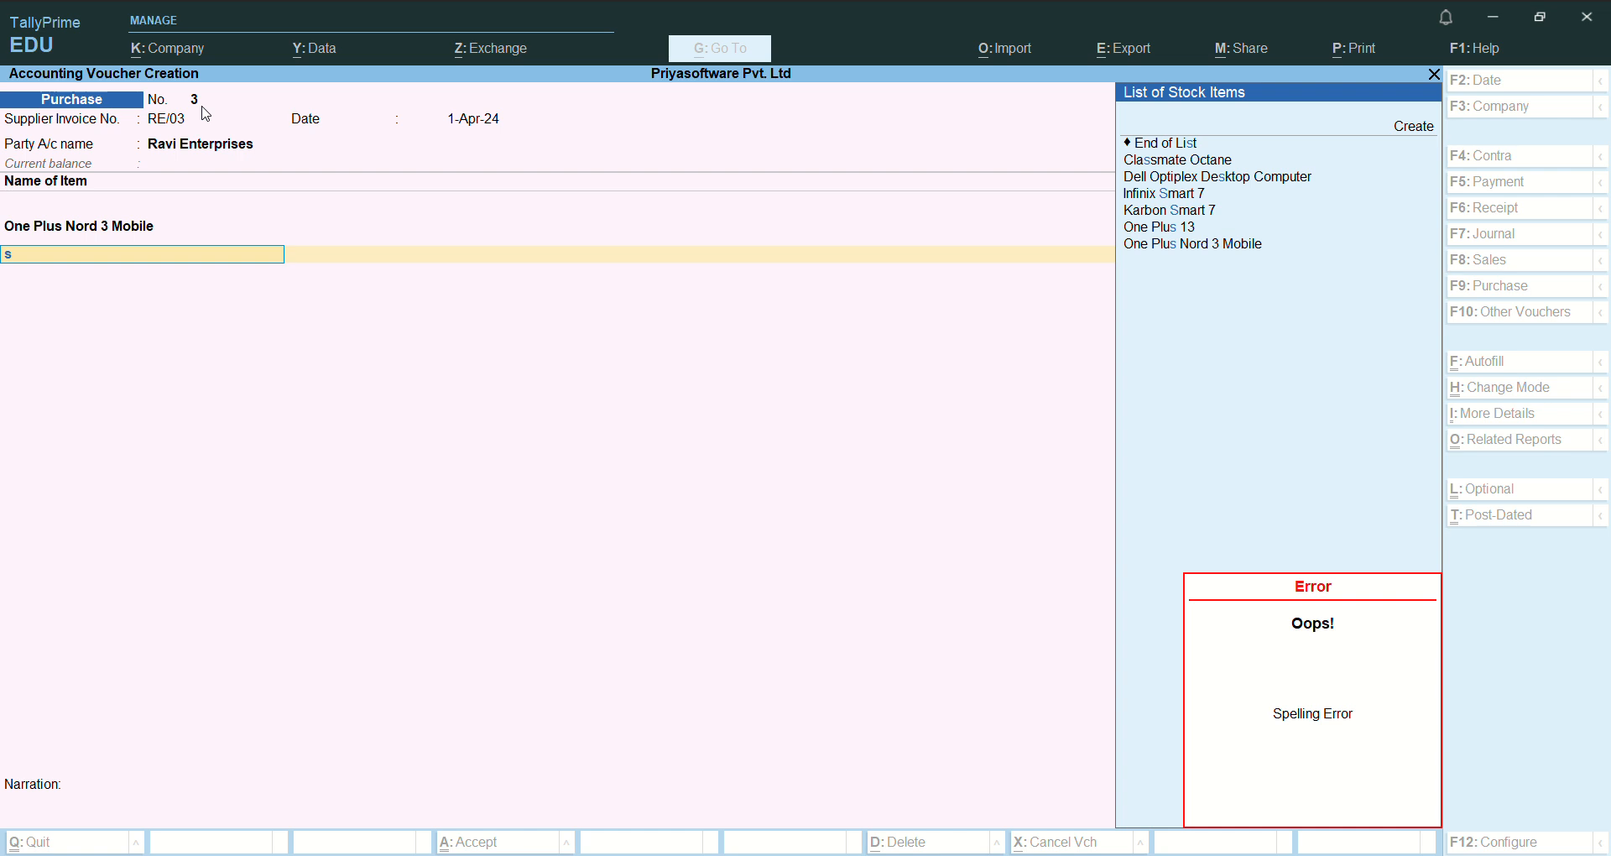
pyautogui.press('Escape')
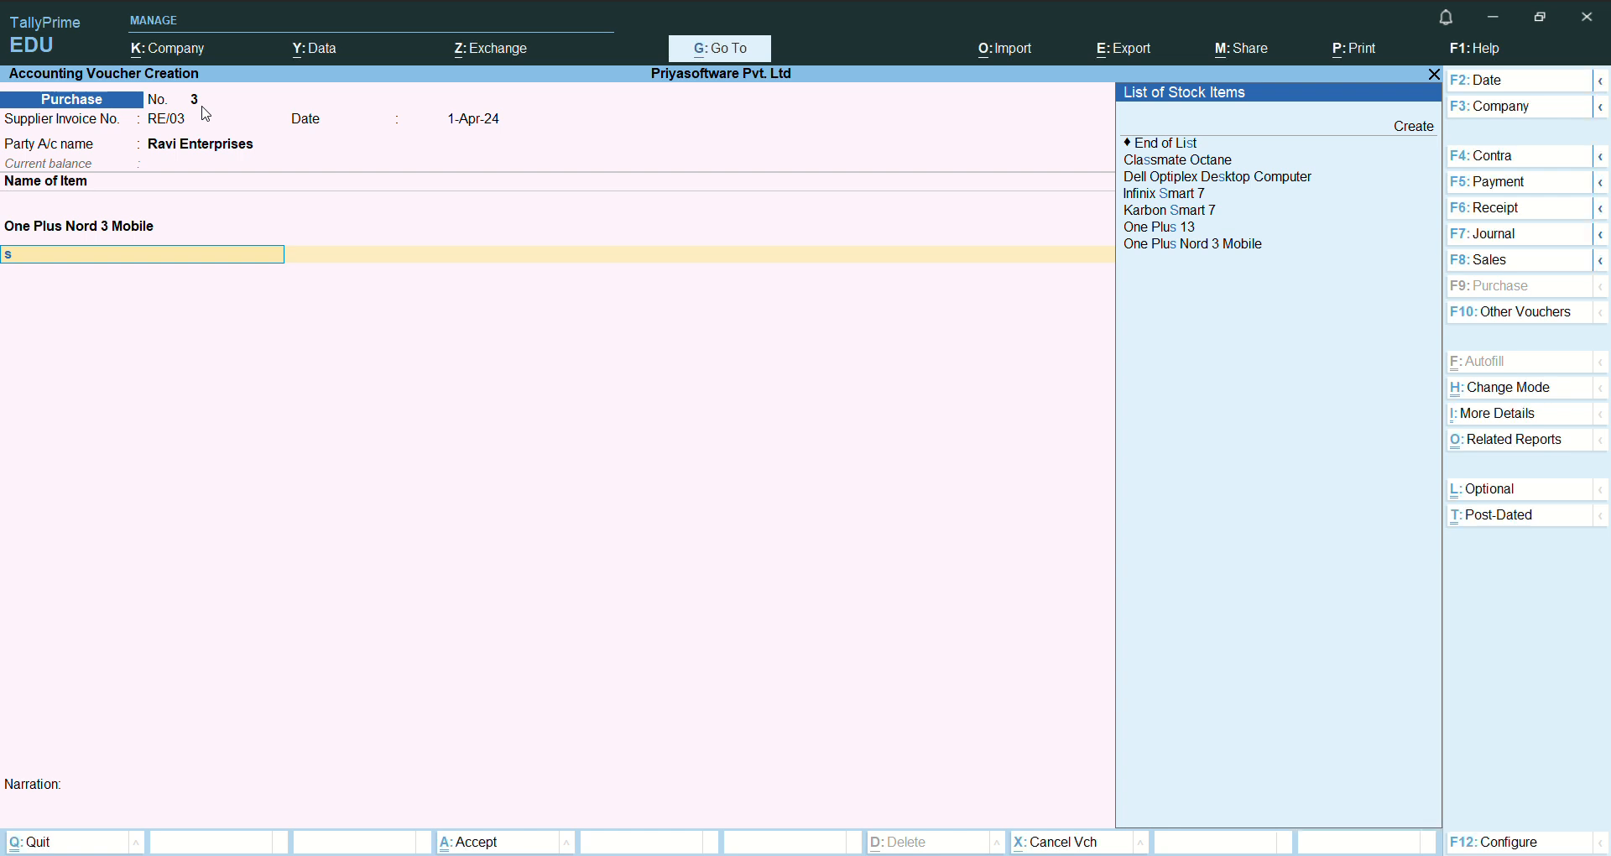
pyautogui.press('Down')
pyautogui.press('Down')
pyautogui.press('Down')
pyautogui.press('Down')
pyautogui.press('Down')
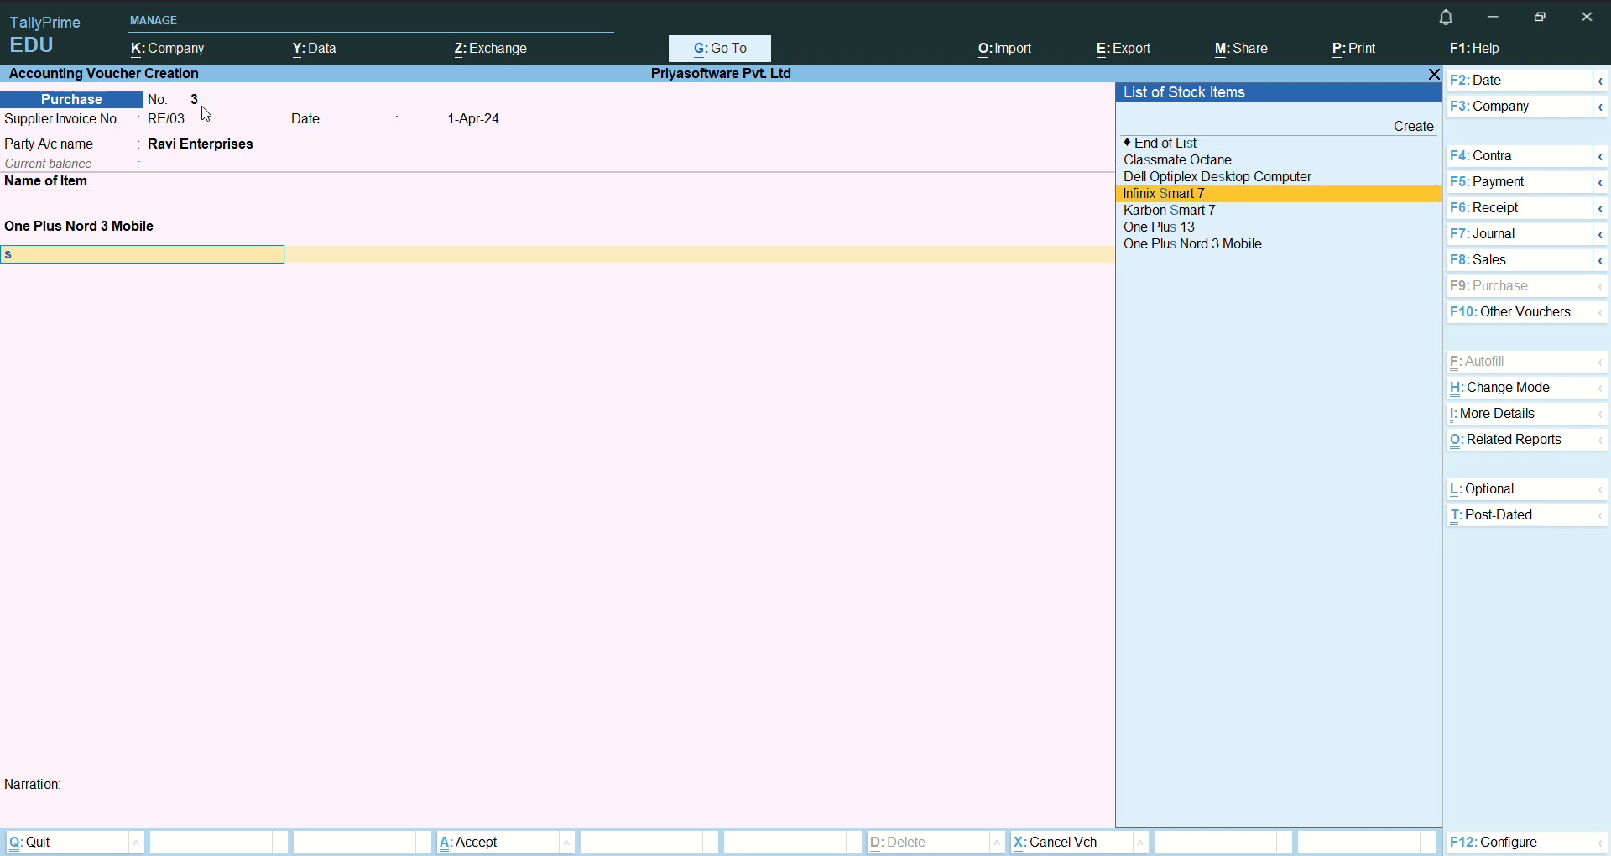
pyautogui.press('Return')
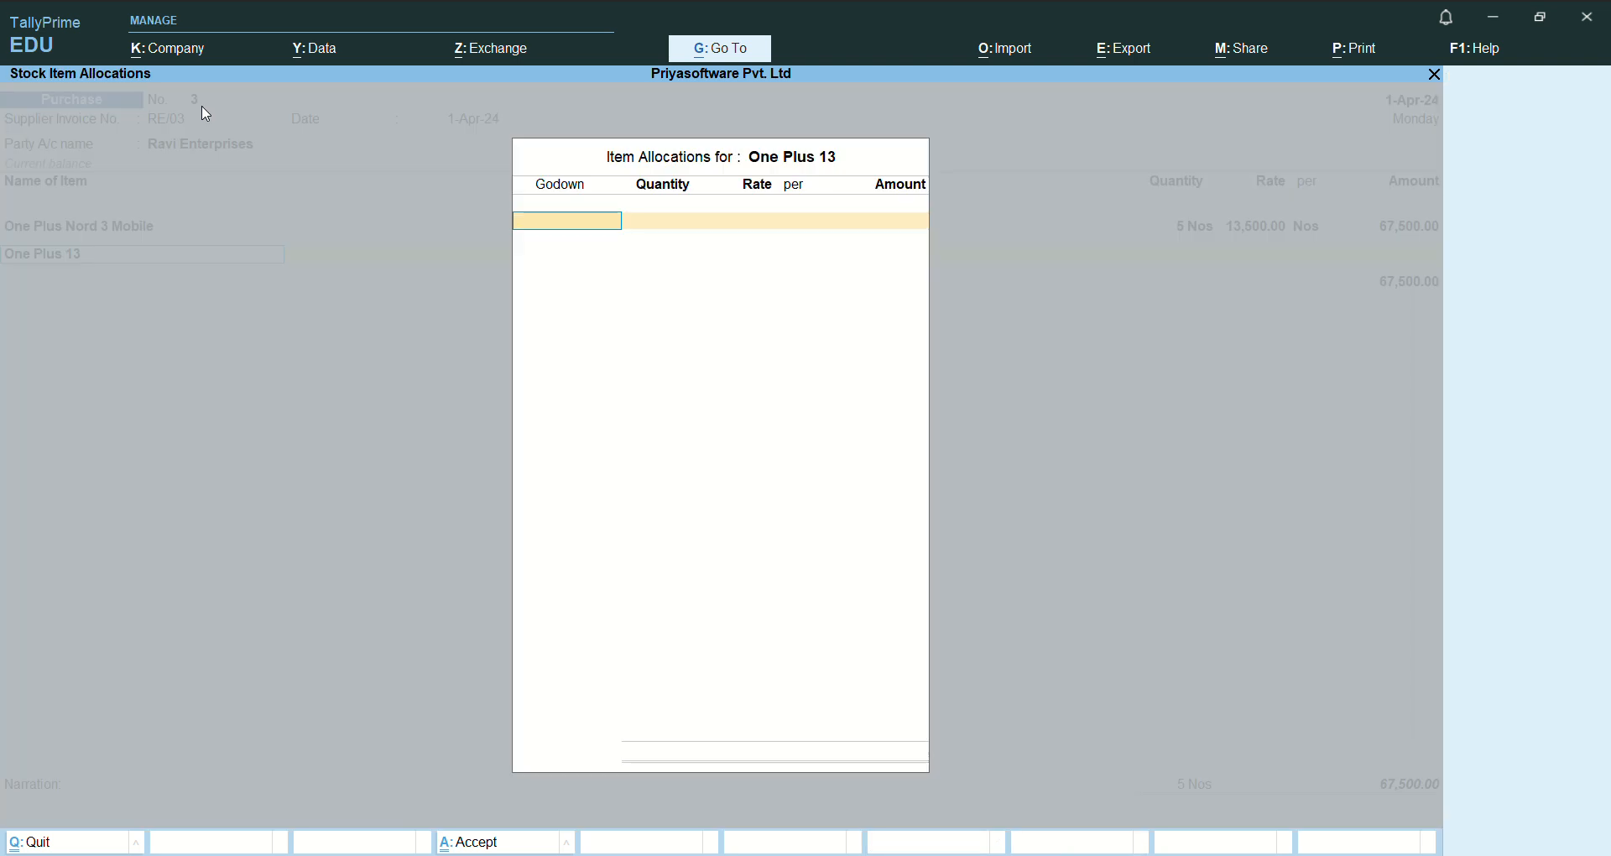
# - Allocate 5 Nos of One Plus 13 to Delhi Godown at a rate of 34,000 and finish the item allocations
pyautogui.write('del')
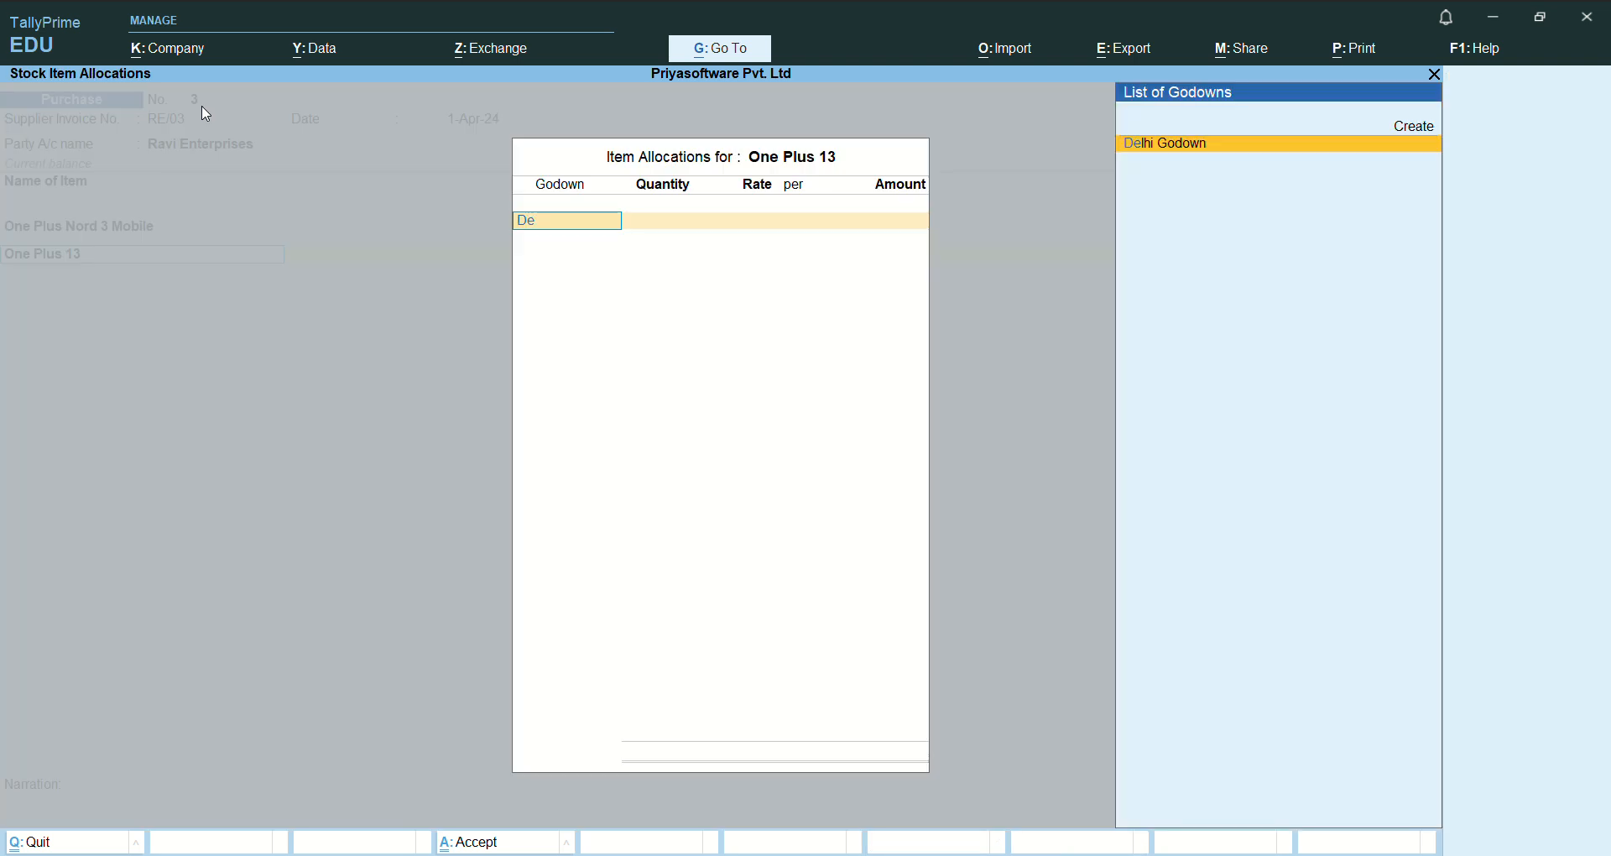
pyautogui.press('Return')
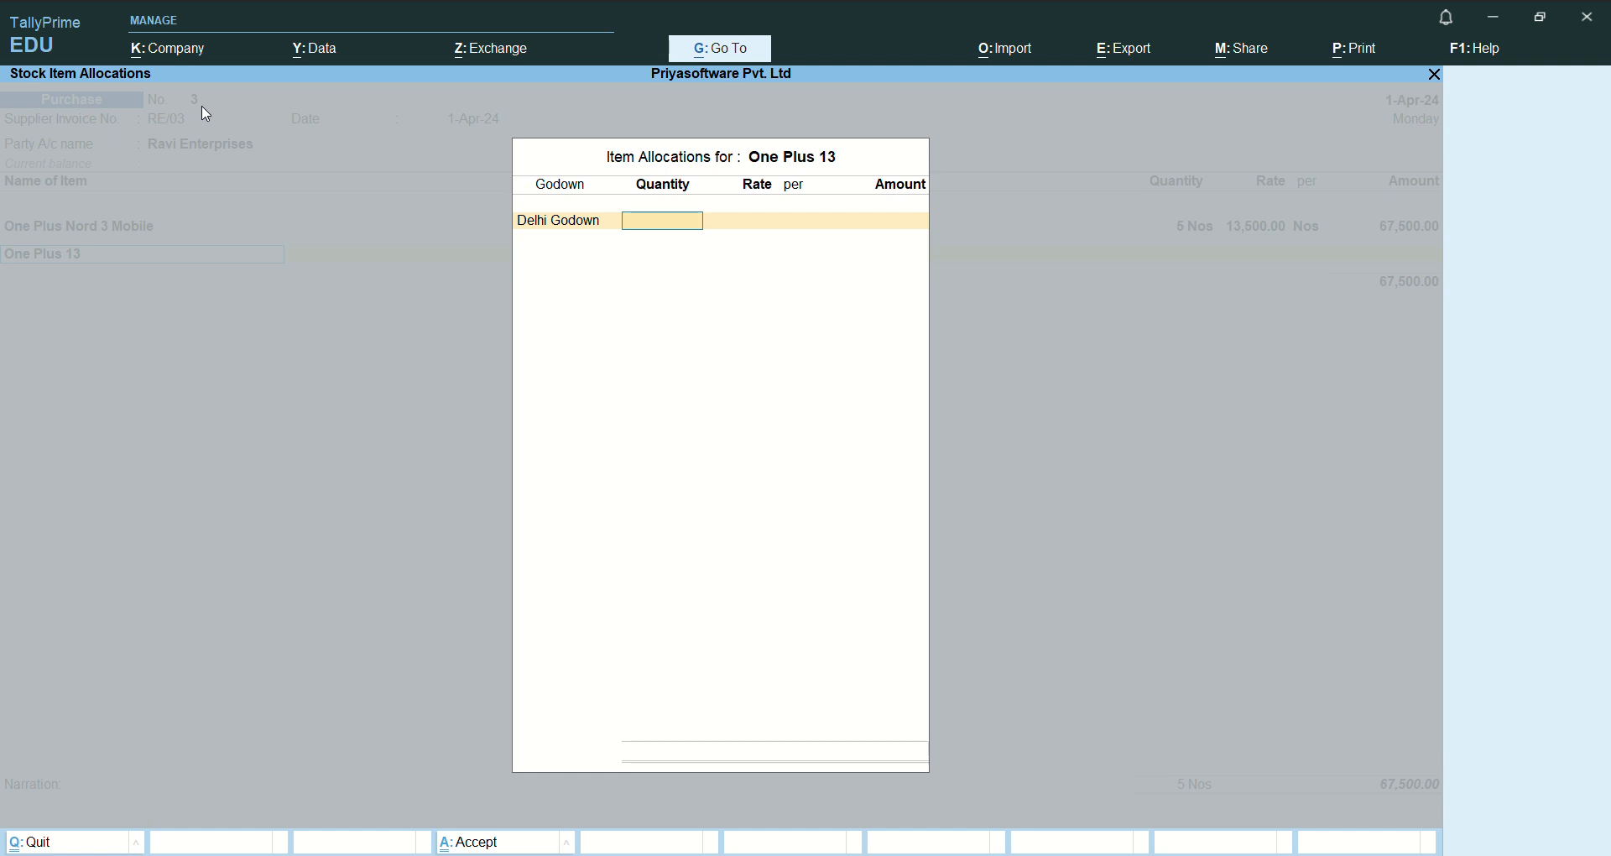
pyautogui.write('5')
pyautogui.press('Return')
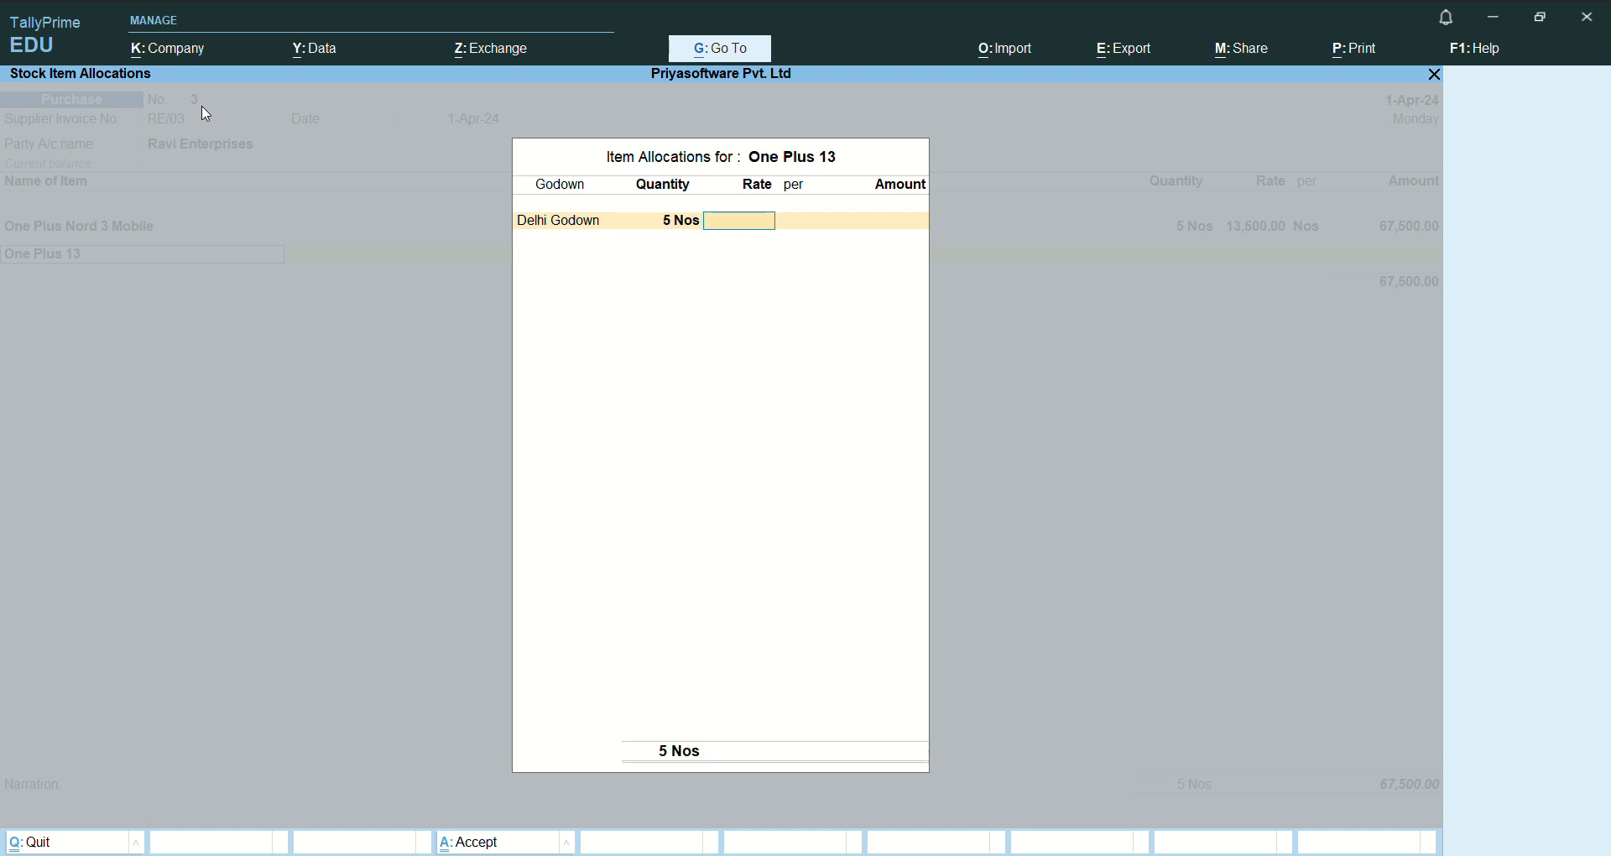
pyautogui.write('34000')
pyautogui.press('Return')
pyautogui.press('Return')
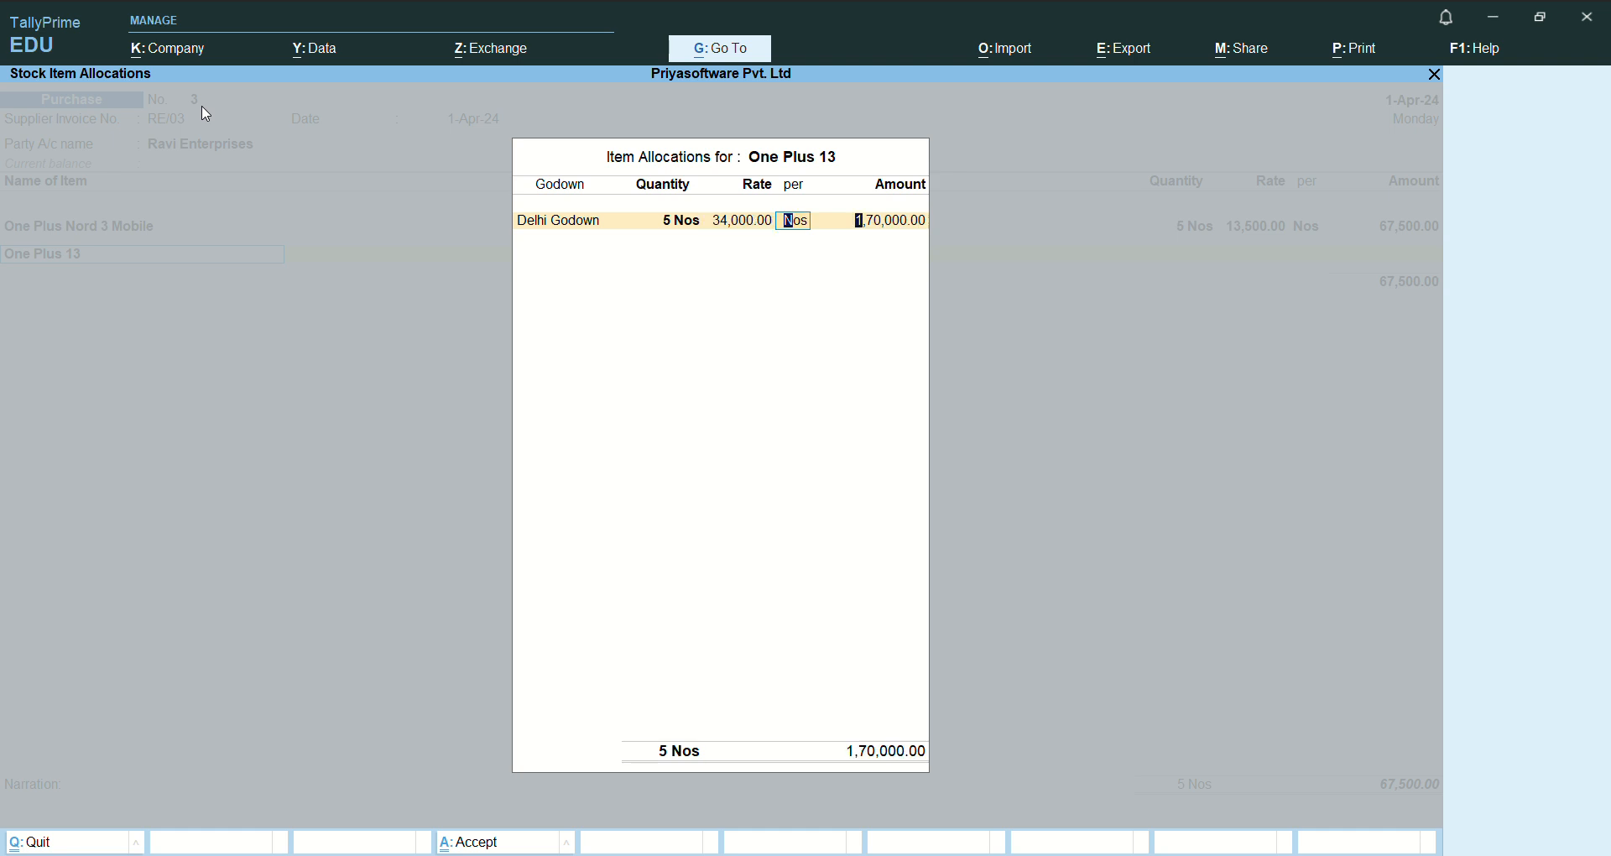
# - Assign the full 1,70,000 amount of One Plus 13 to Purchase A/c
pyautogui.press('Return')
pyautogui.press('Return')
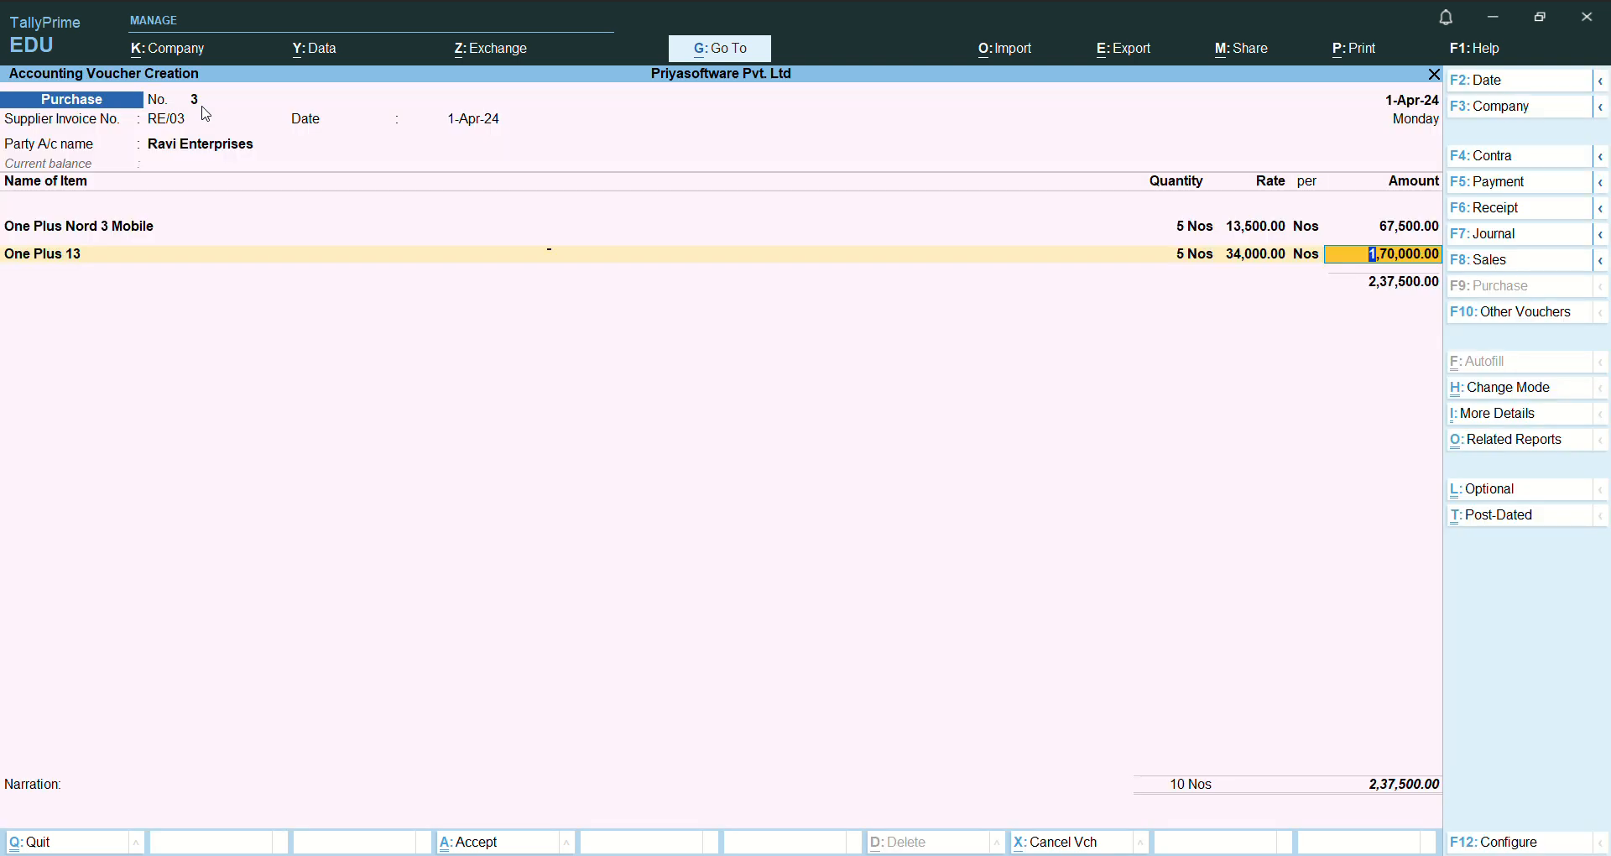
pyautogui.press('Return')
pyautogui.press('Return')
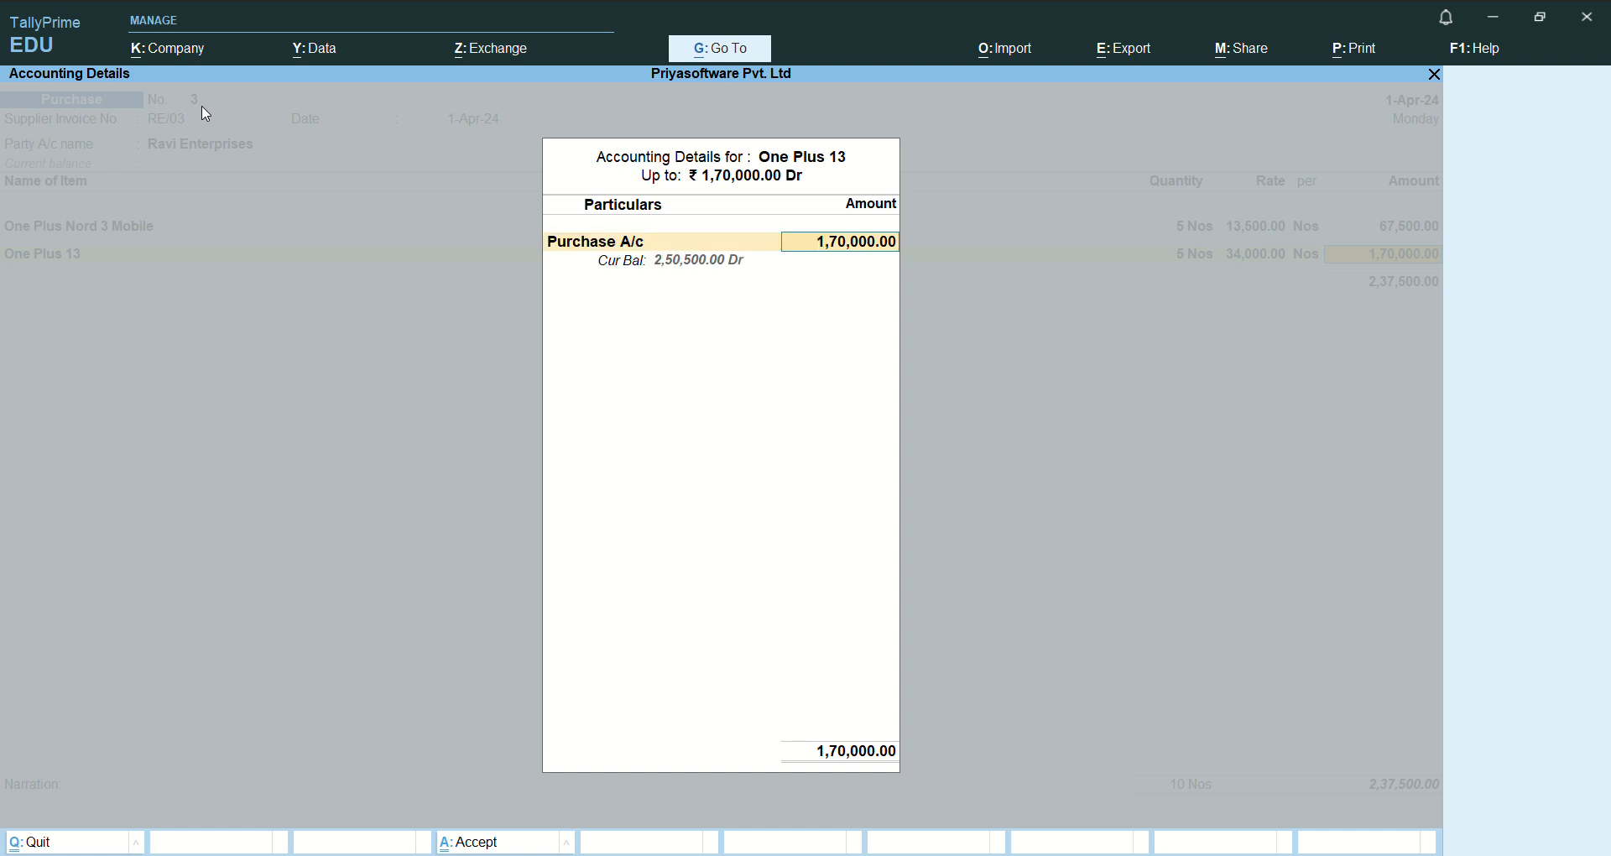
pyautogui.press('Return')
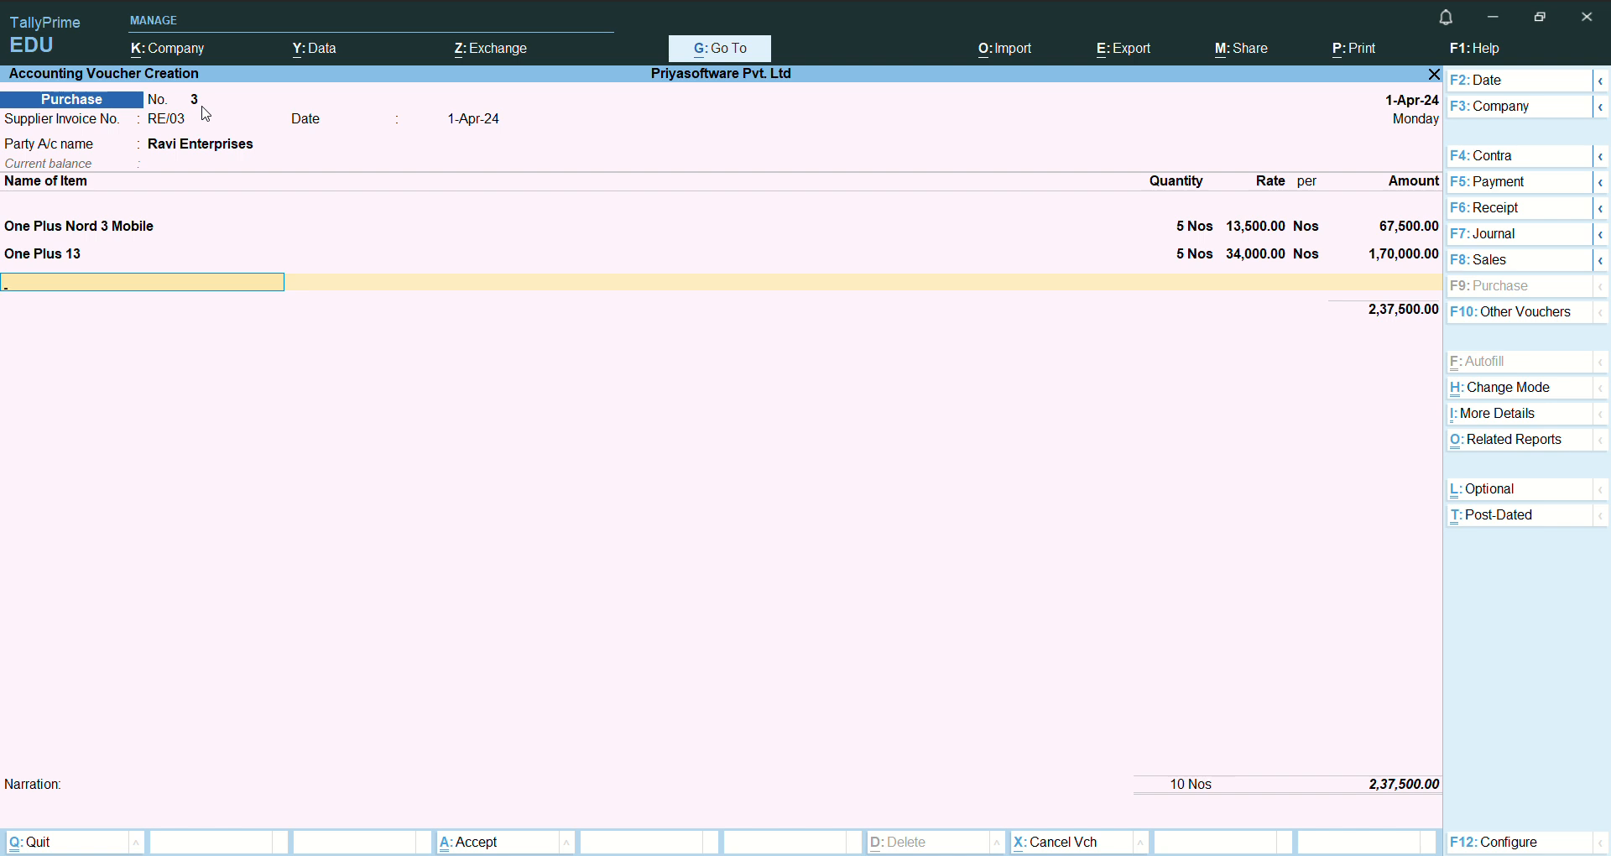
# - End the item list and record the 2,37,500 Cr bill of Ravi Enterprises as New Ref RE/03
pyautogui.press('Return')
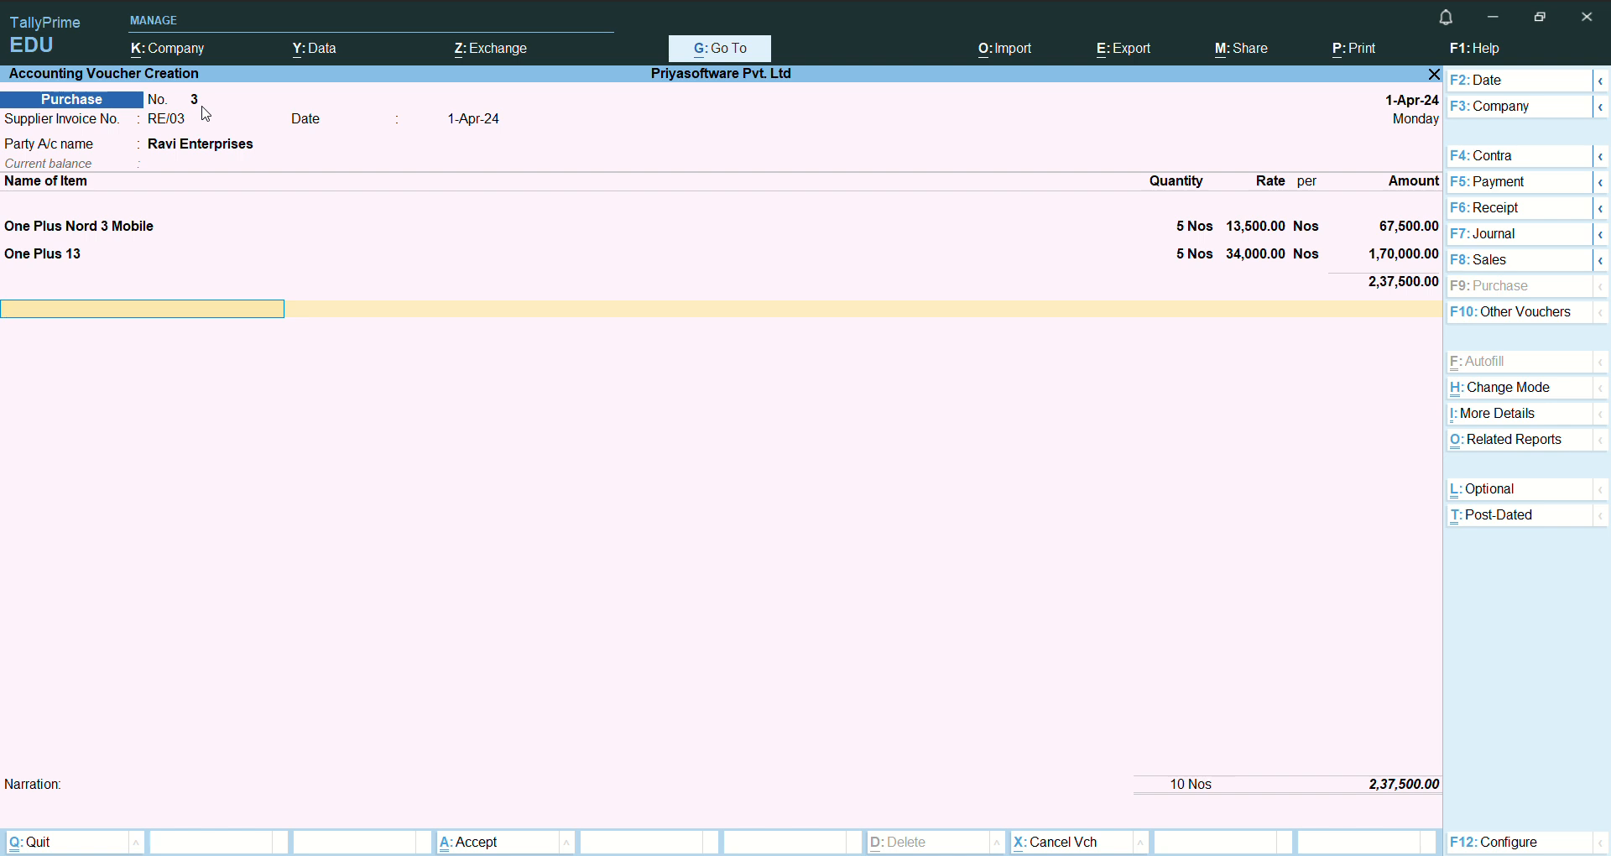
pyautogui.press('Return')
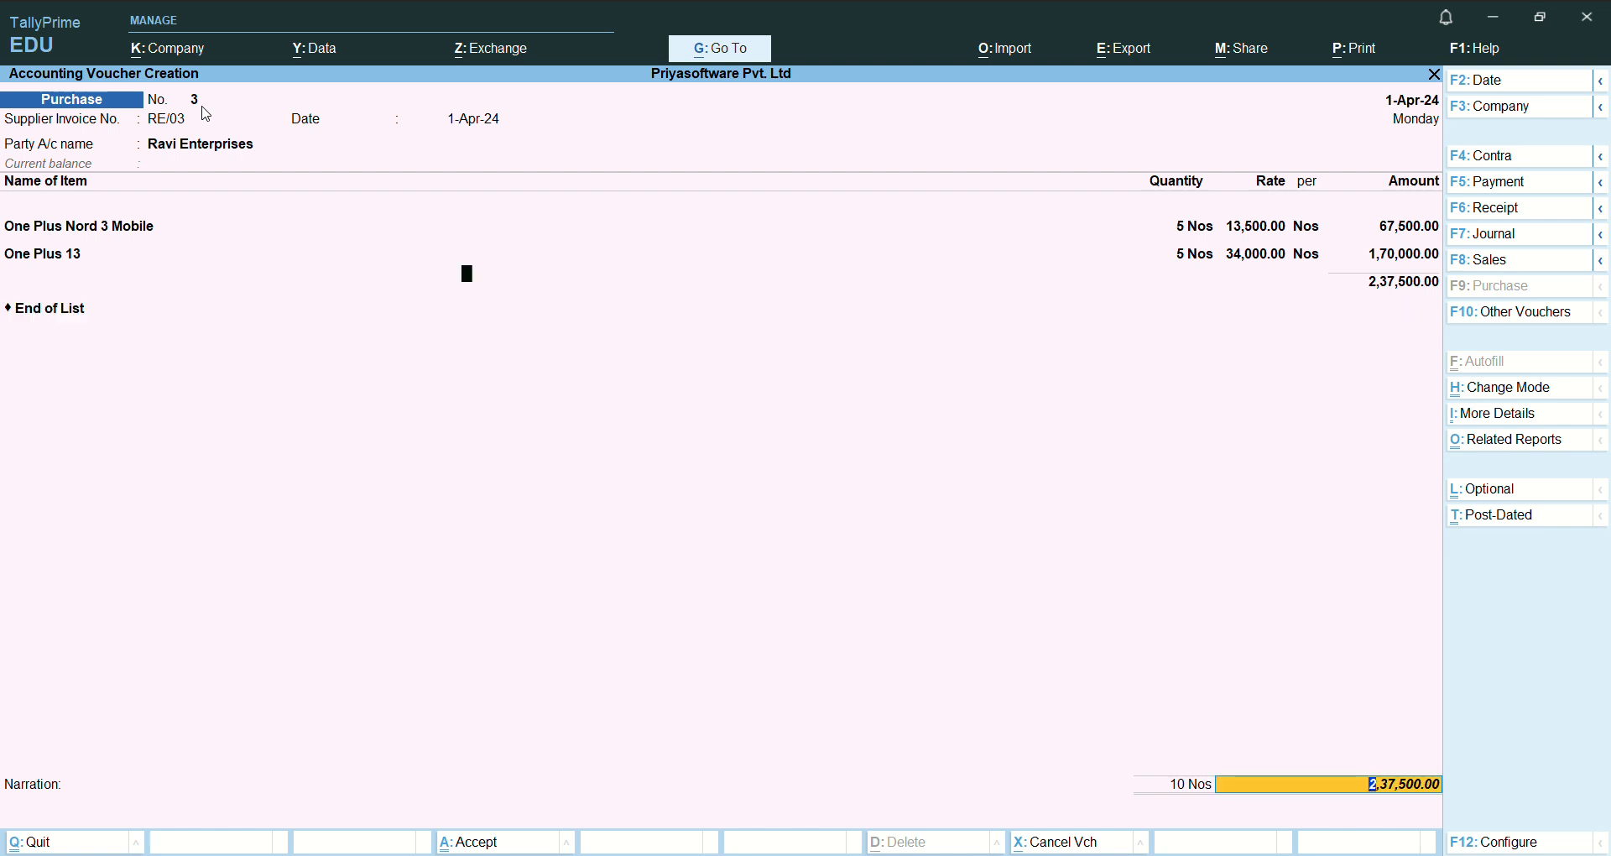
pyautogui.press('Return')
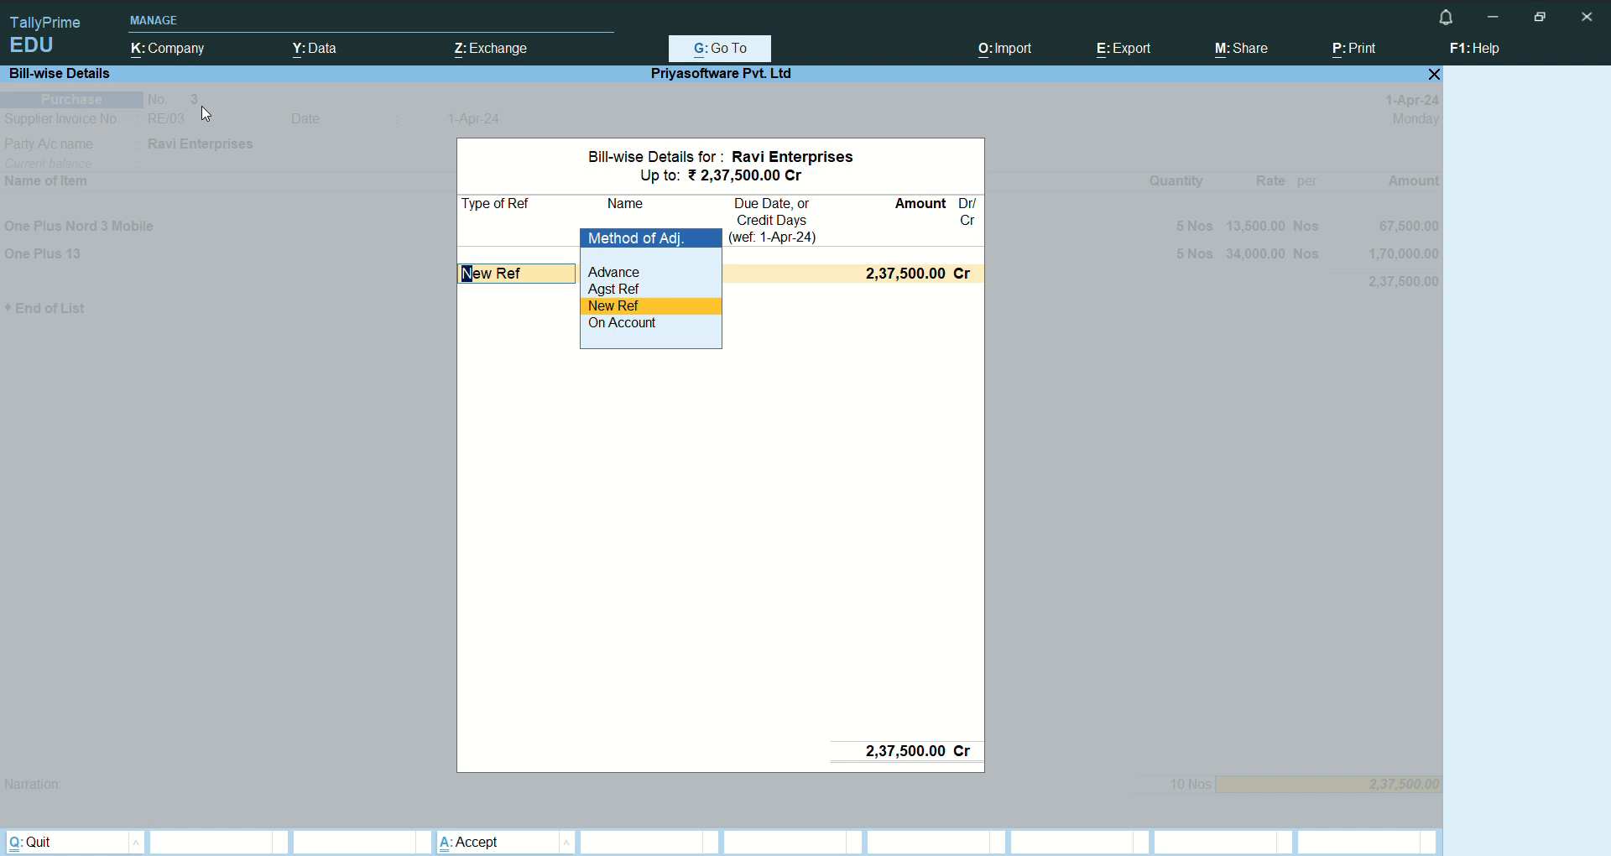
pyautogui.press('Return')
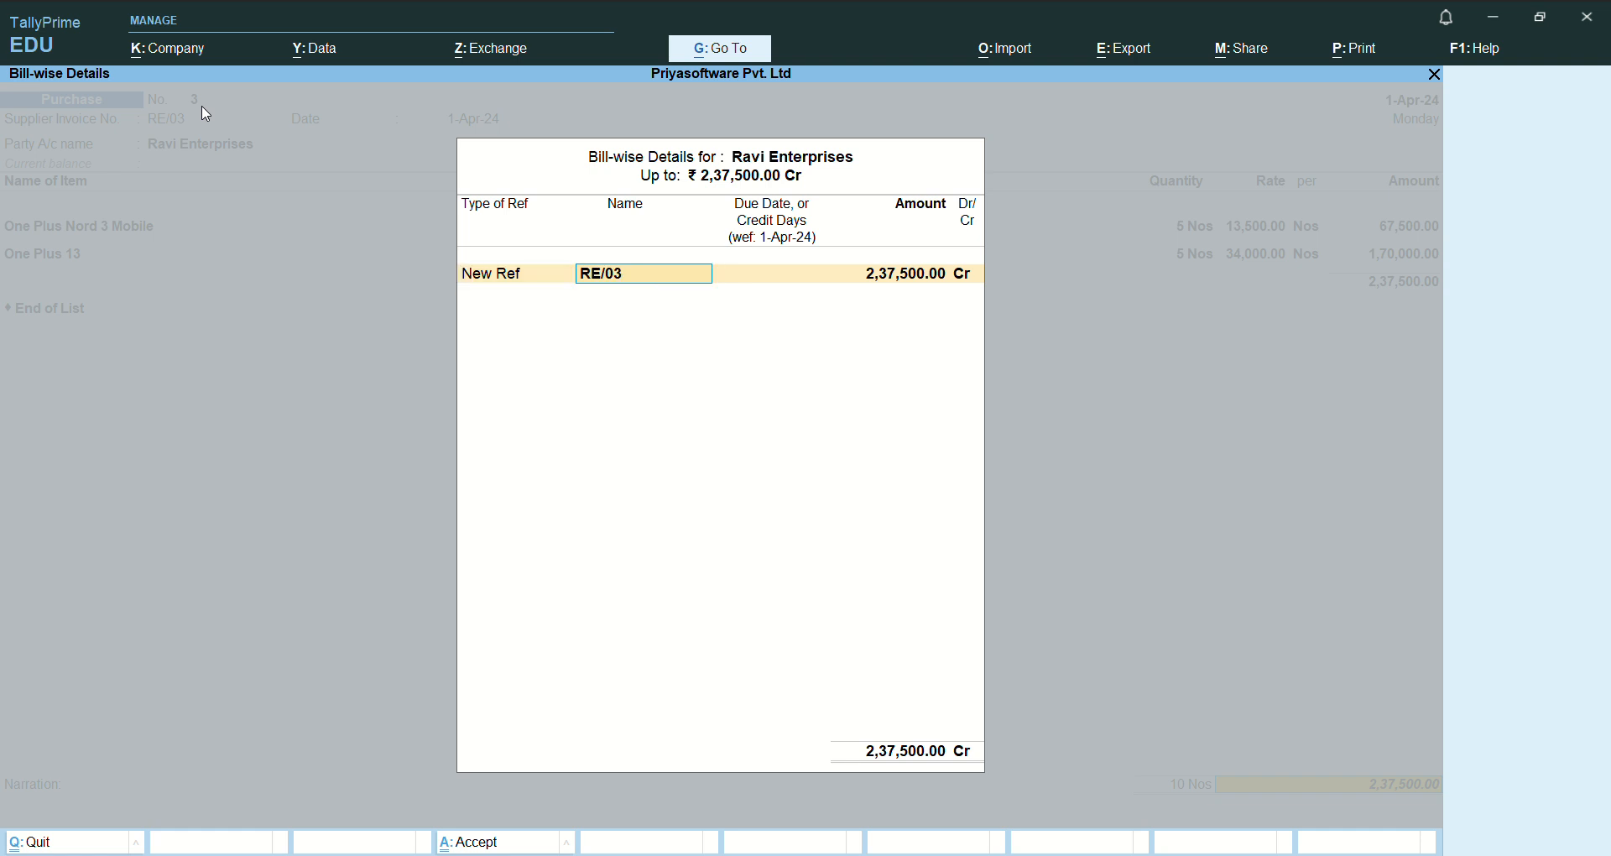
pyautogui.press('Return')
pyautogui.press('Return')
pyautogui.press('Return')
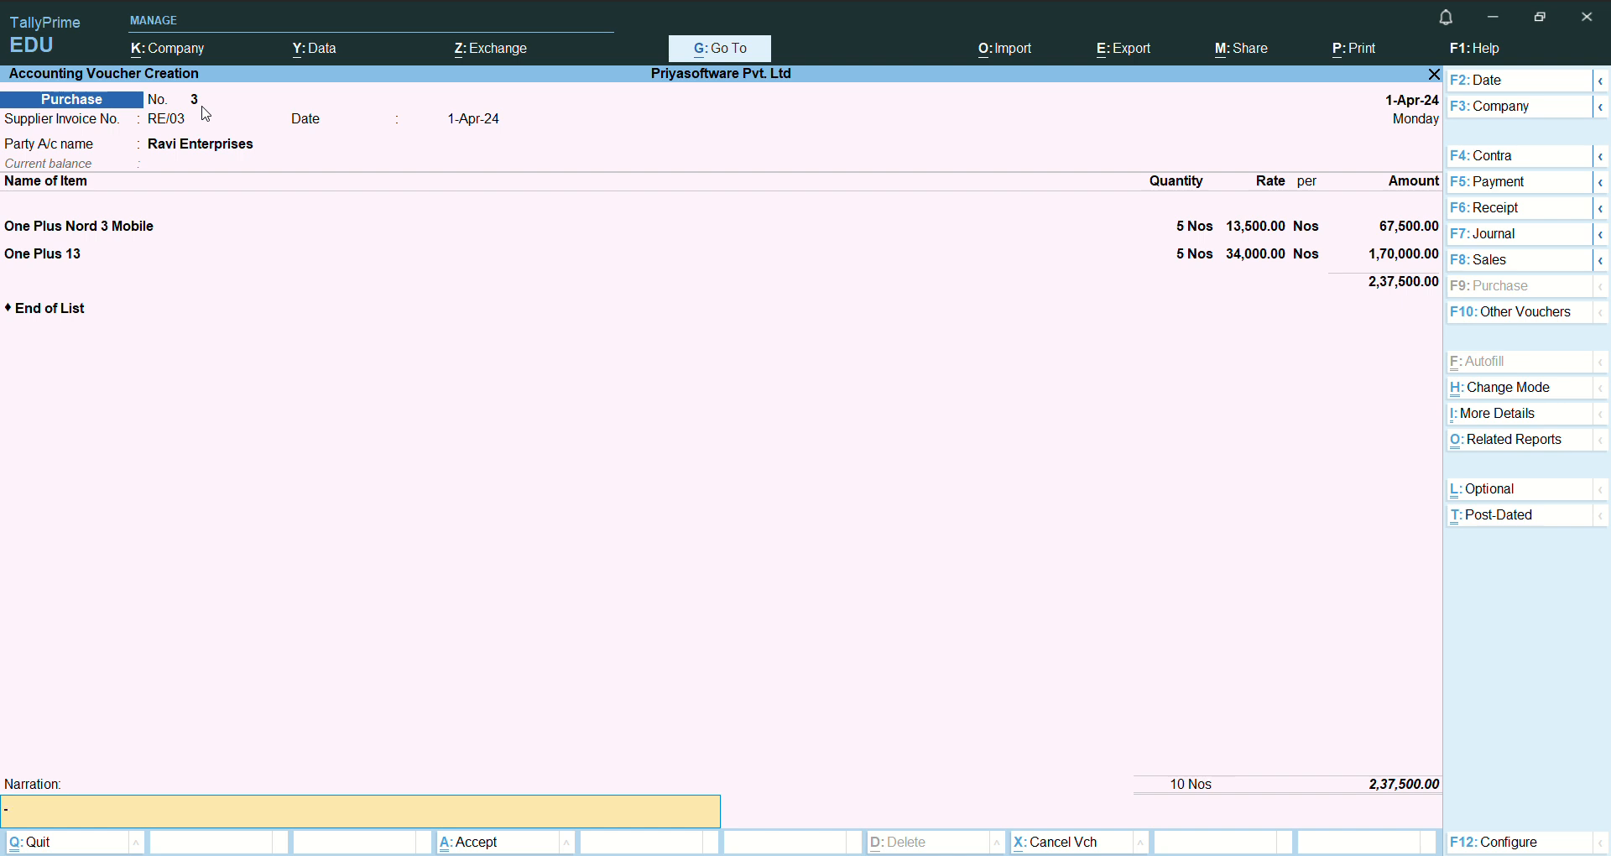
# - Enter the narration "being purchased goods on credit" and save the purchase voucher
pyautogui.write('be')
pyautogui.write('ing')
pyautogui.write(' pucgas')
pyautogui.press('BackSpace')
pyautogui.press('BackSpace')
pyautogui.write('chased goods on credit')
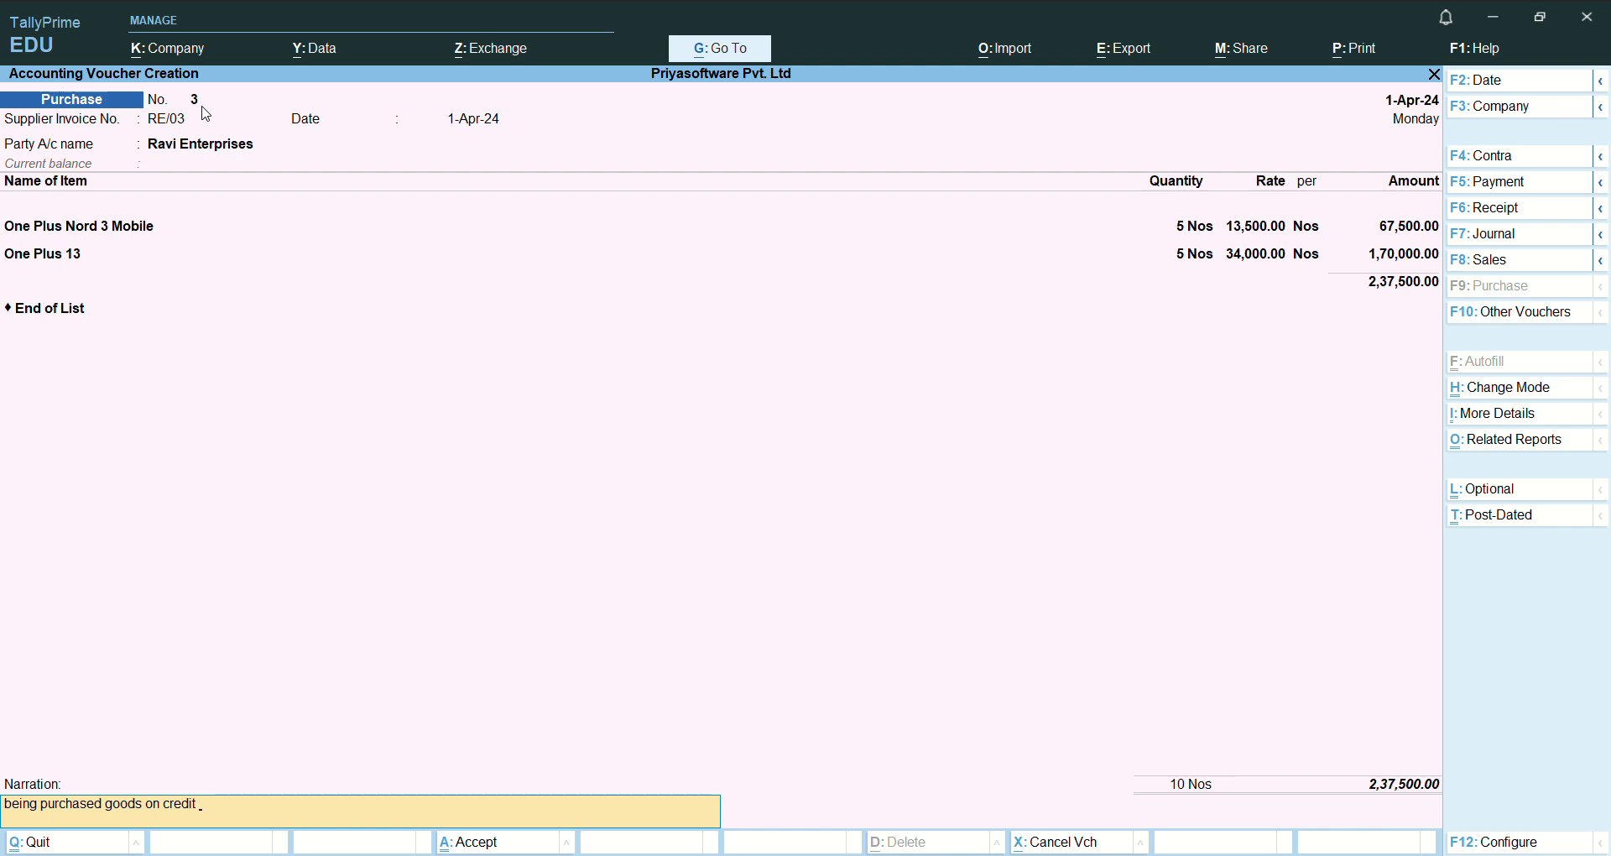
pyautogui.press('Return')
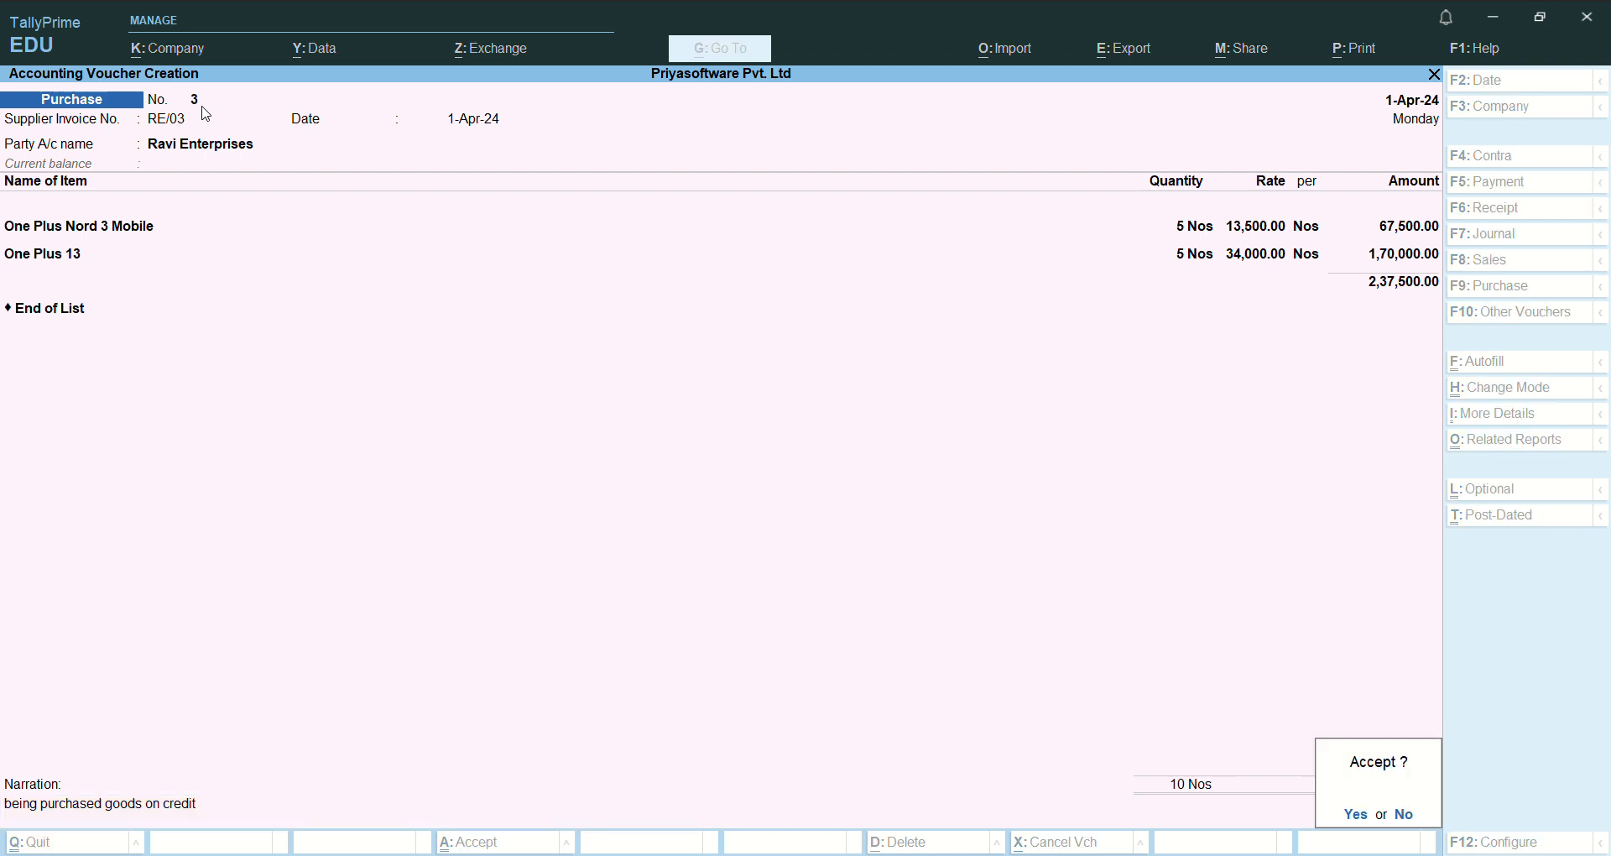
pyautogui.press('Return')
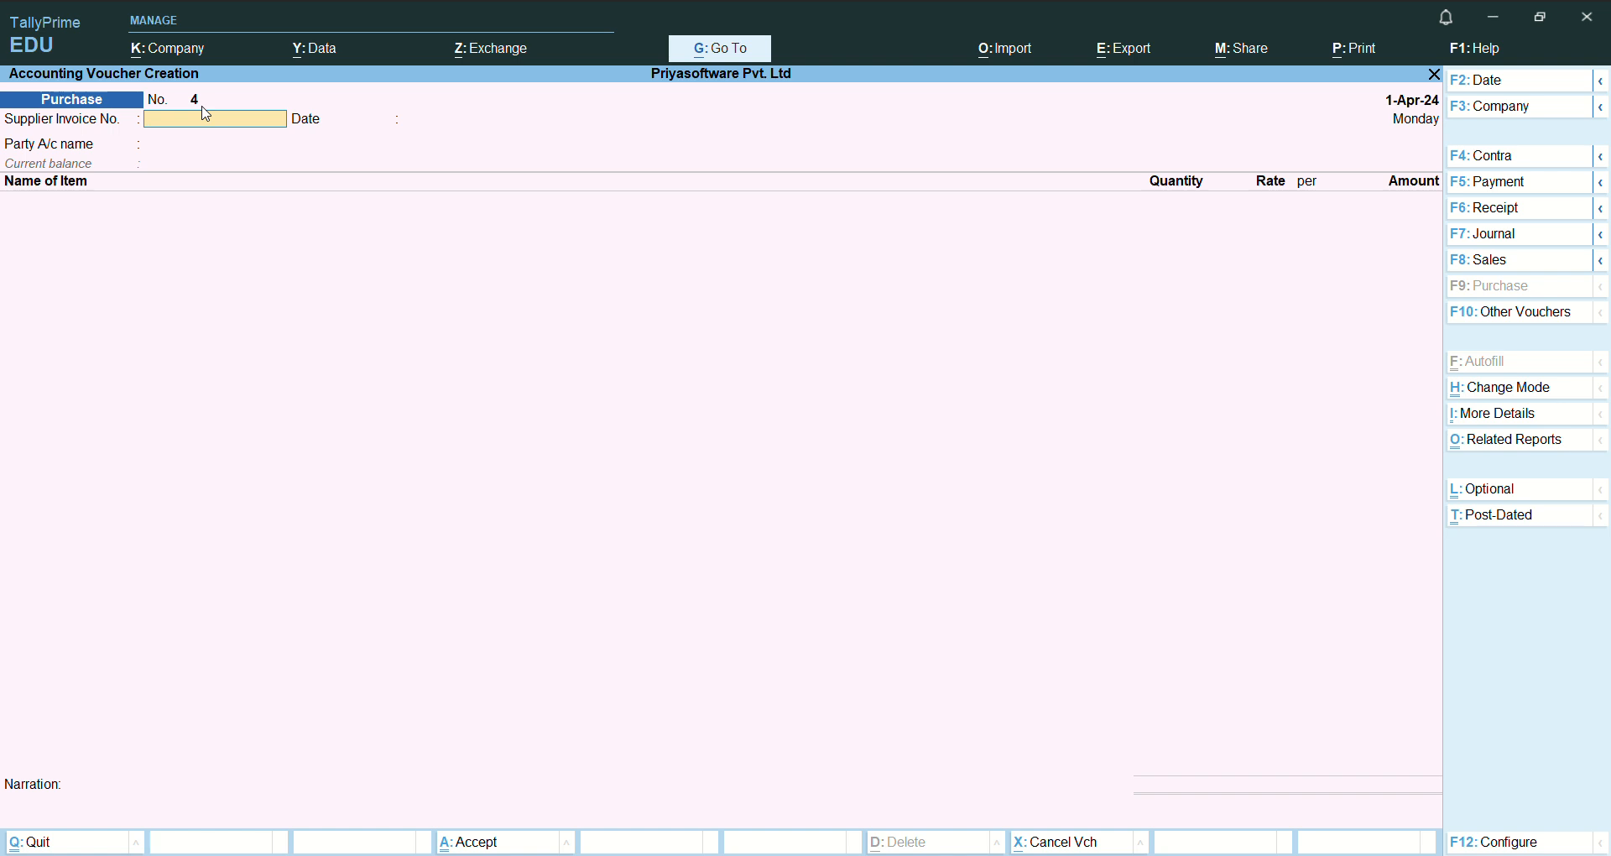
# - Set the new purchase's supplier invoice number to RT/04, dated 1-Apr-24
pyautogui.write('RT/04')
pyautogui.press('Return')
pyautogui.press('Return')
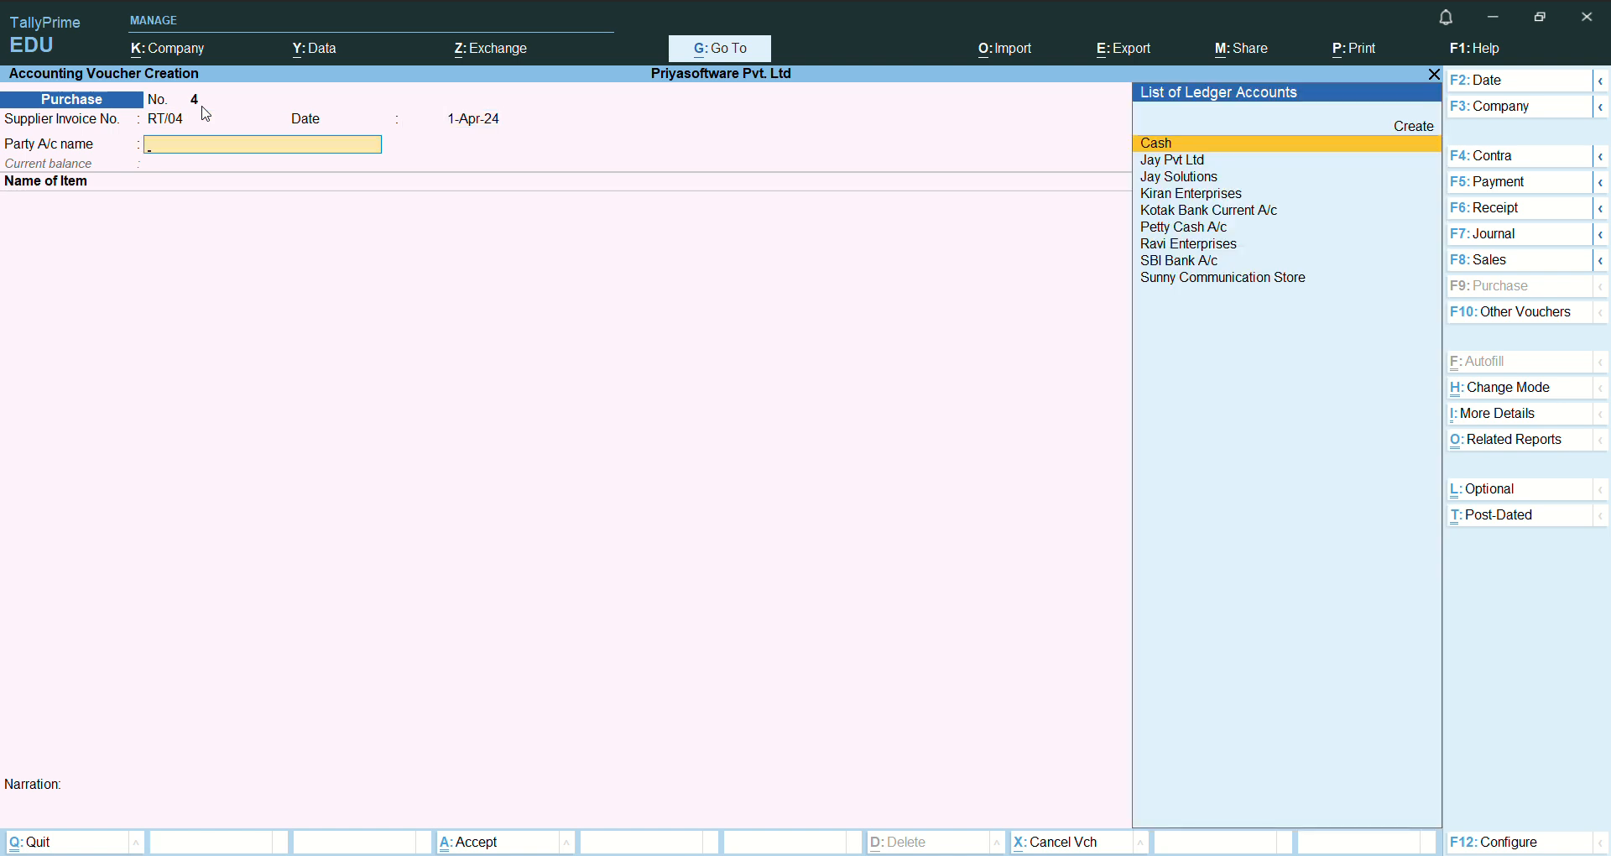
# - Create the party ledger Raj Electronics under Sundry Creditors with bill-by-bill balances and save it
pyautogui.press('Up')
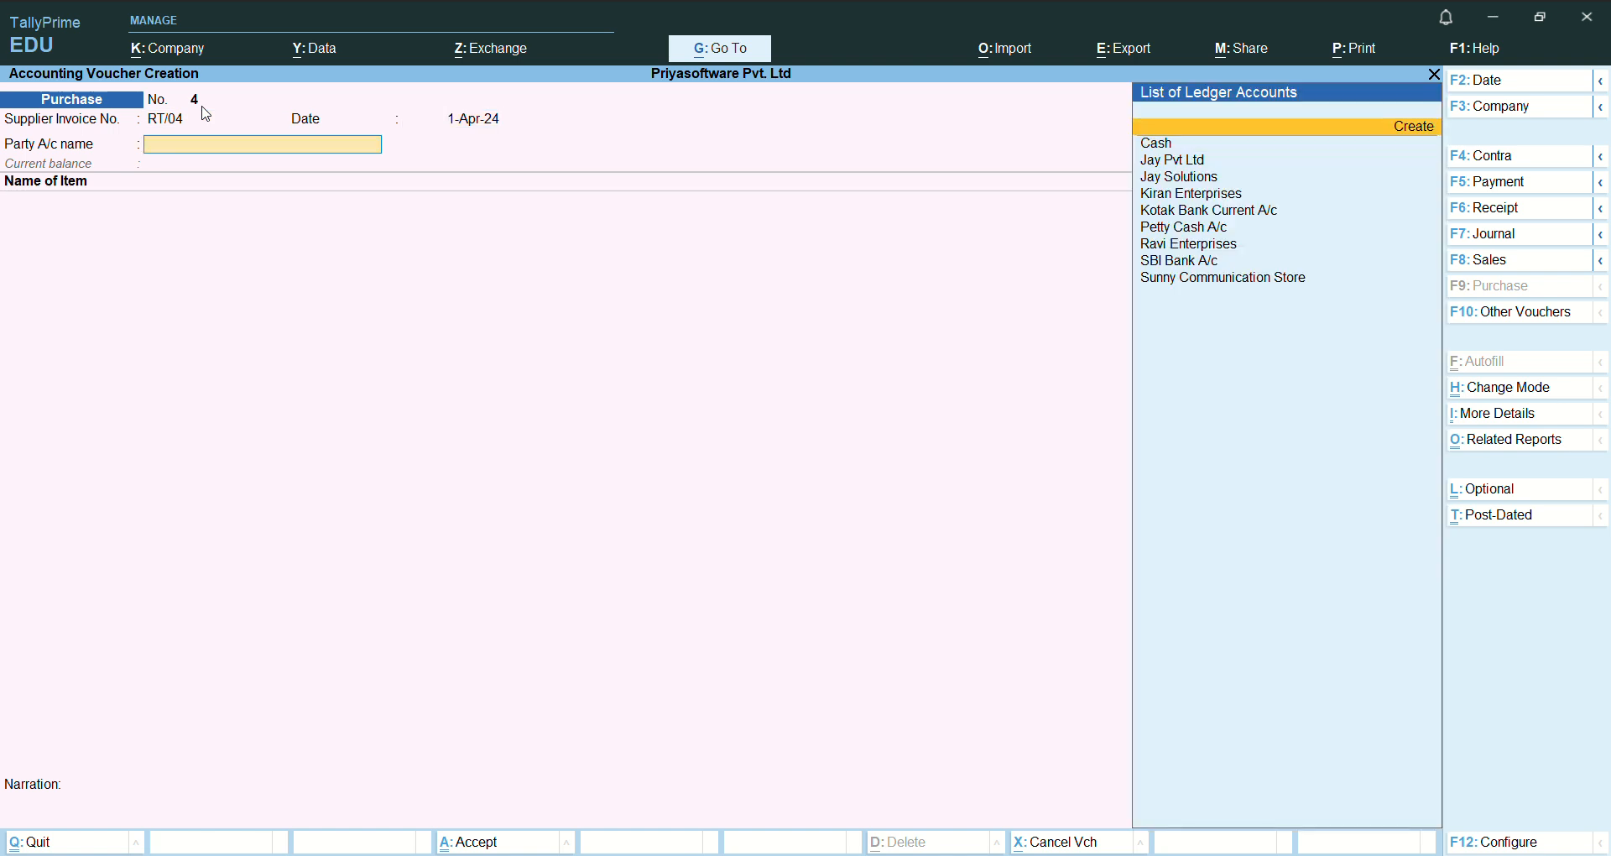
pyautogui.press('Return')
pyautogui.write('RA')
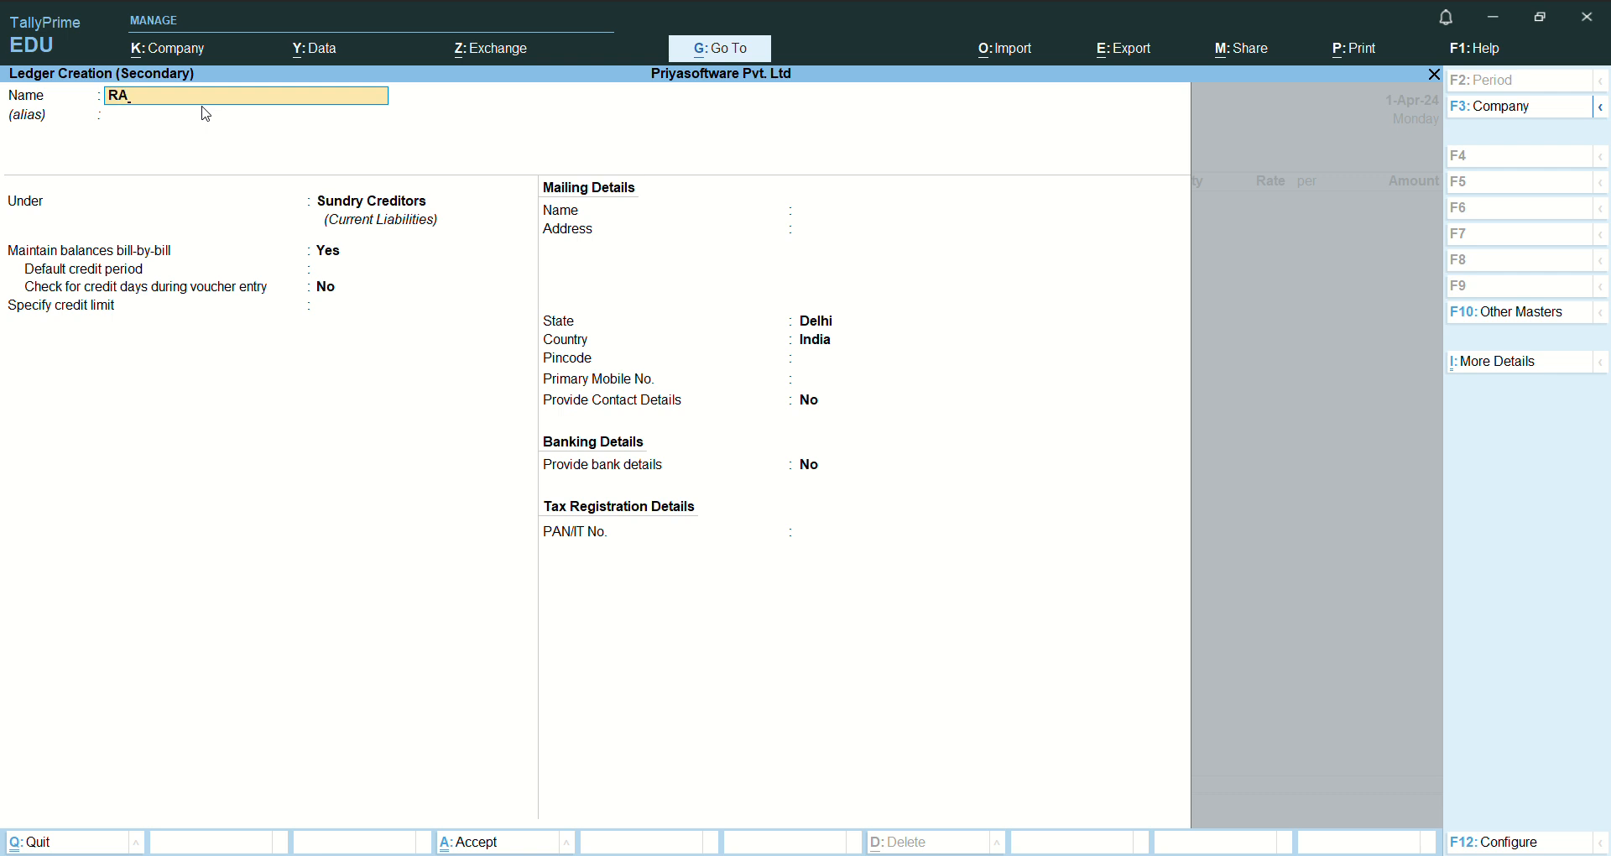
pyautogui.press('BackSpace')
pyautogui.write('aj Electronics')
pyautogui.press('Return')
pyautogui.press('Return')
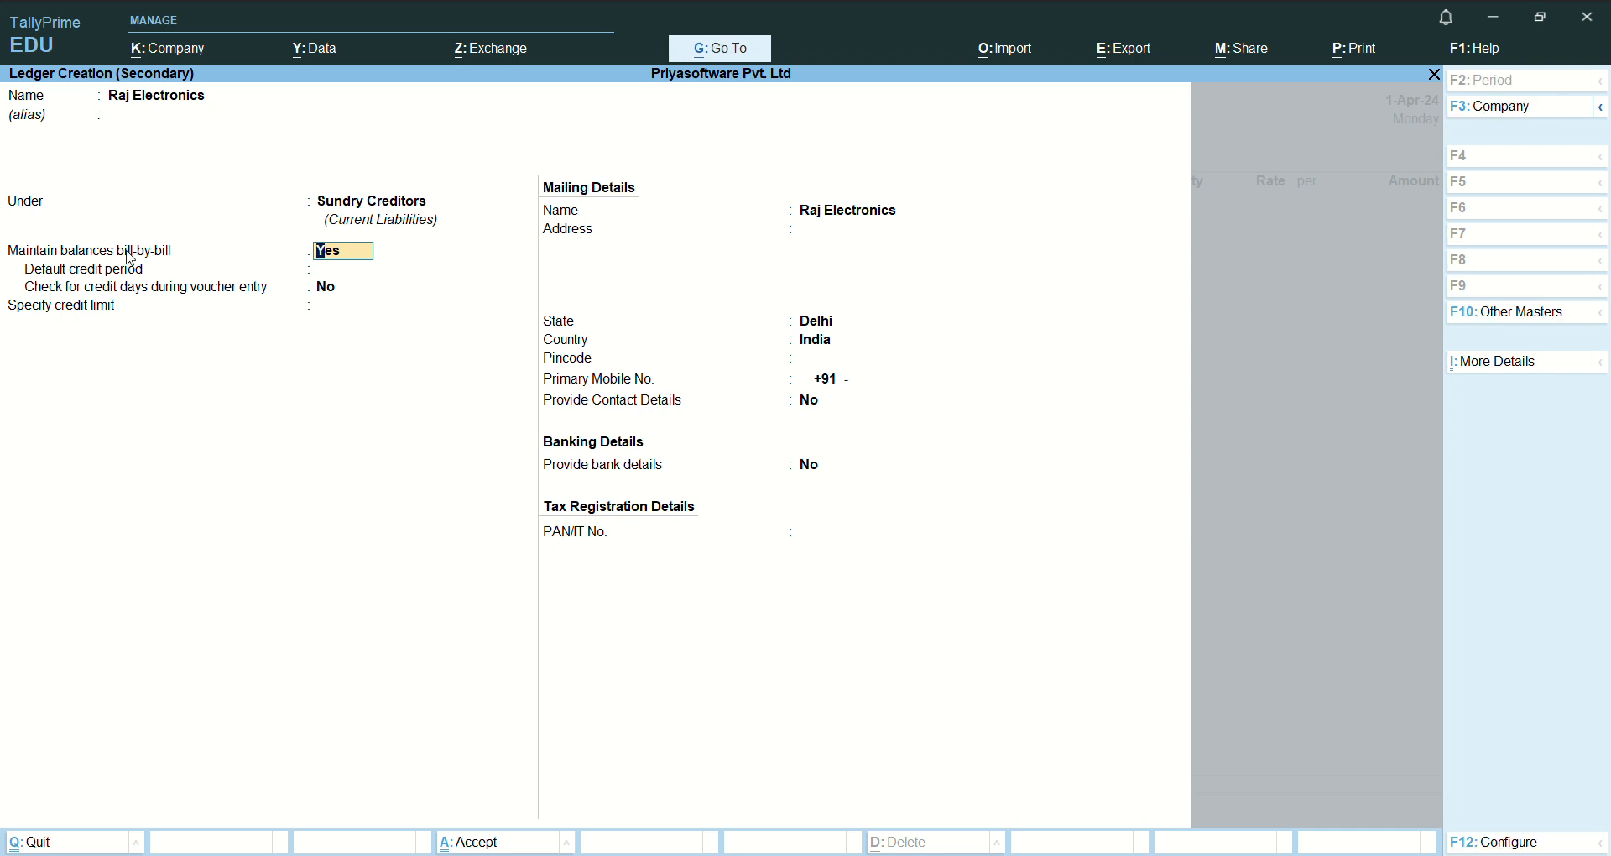
pyautogui.press('ctrl')
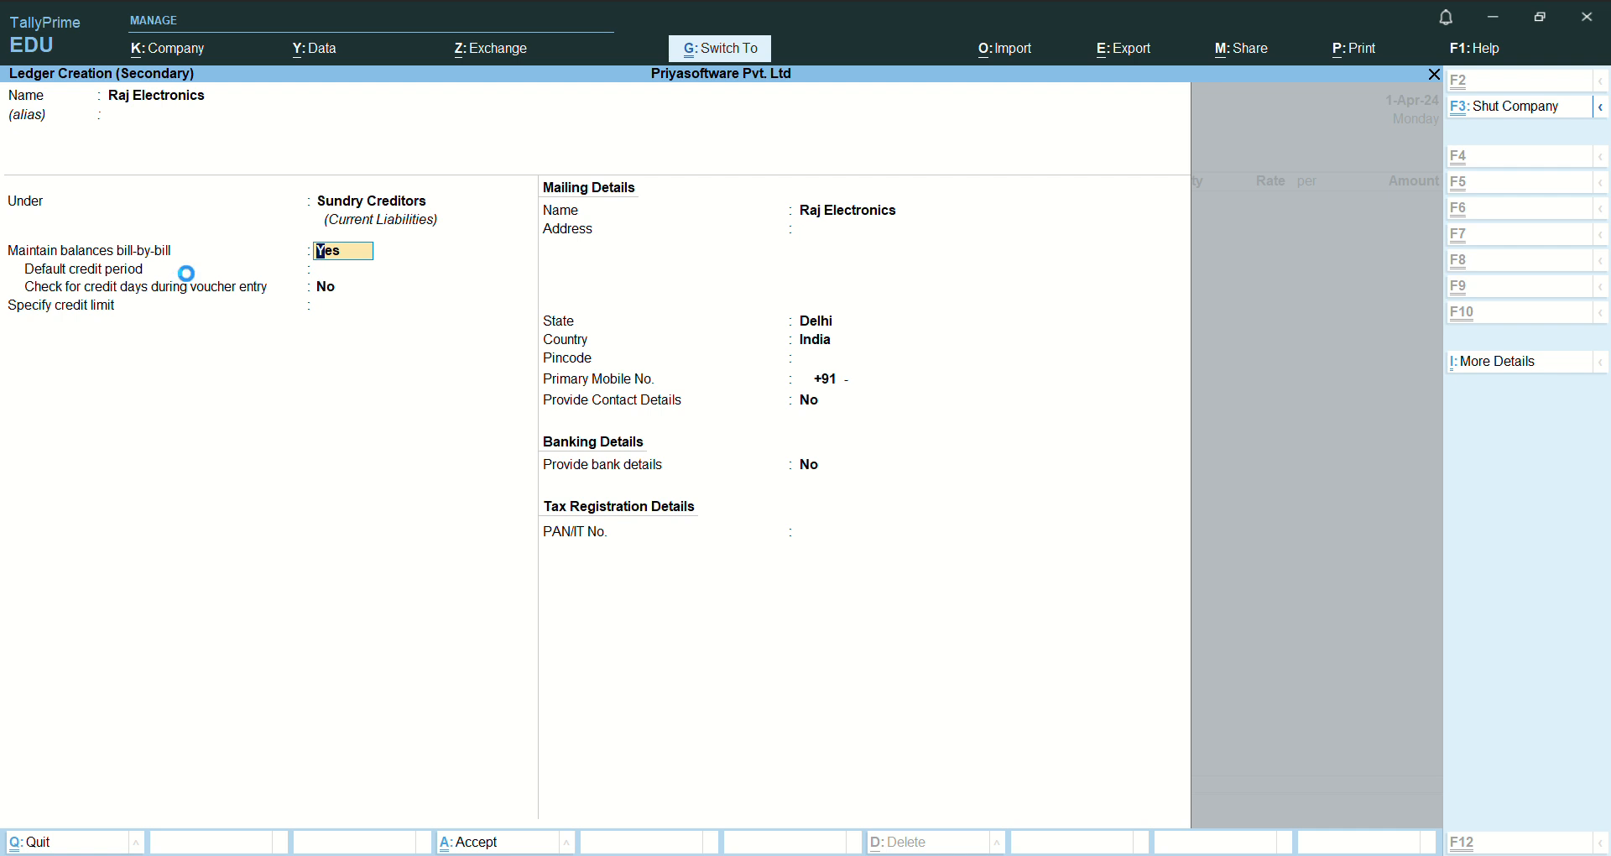
pyautogui.hotkey('ctrl', 'a')
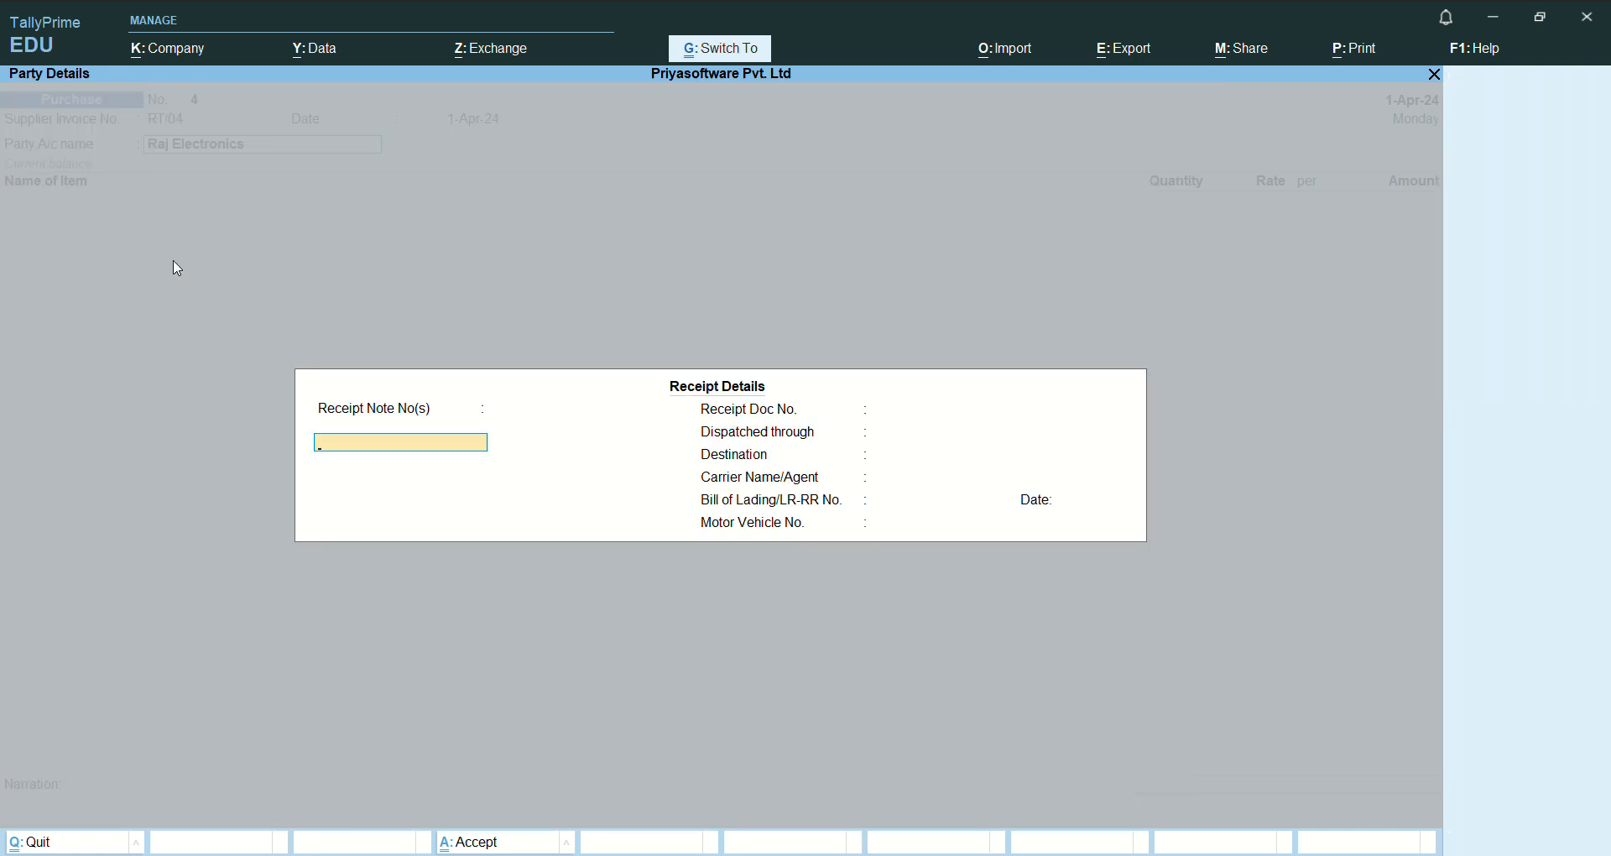
# - Accept blank receipt details and the default party details for Raj Electronics
pyautogui.hotkey('ctrl', 'a')
pyautogui.press('ctrl')
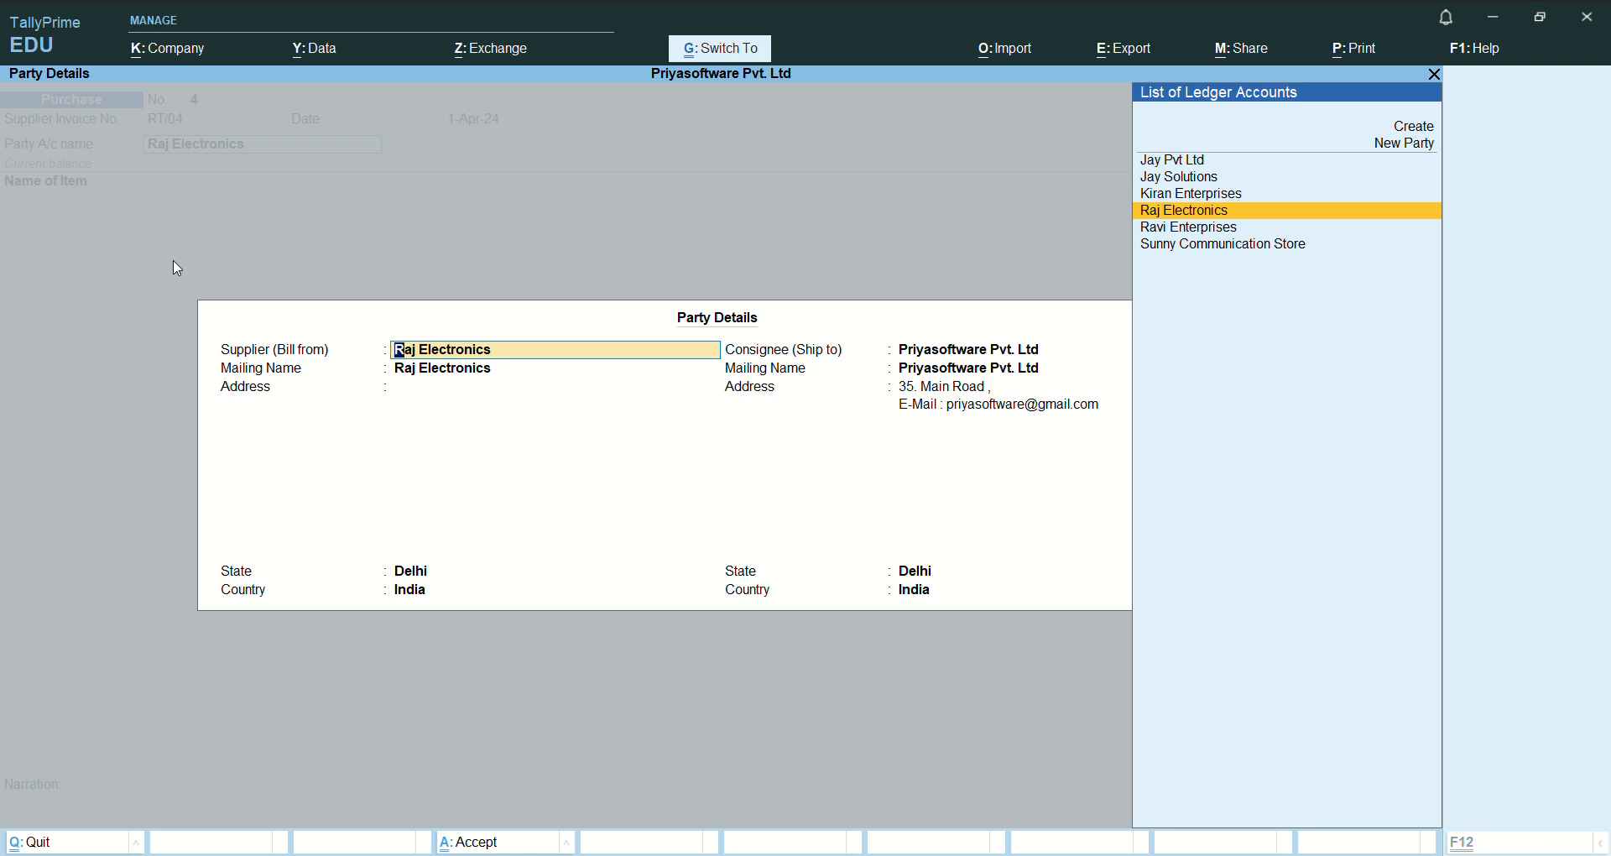
pyautogui.hotkey('ctrl', 'a')
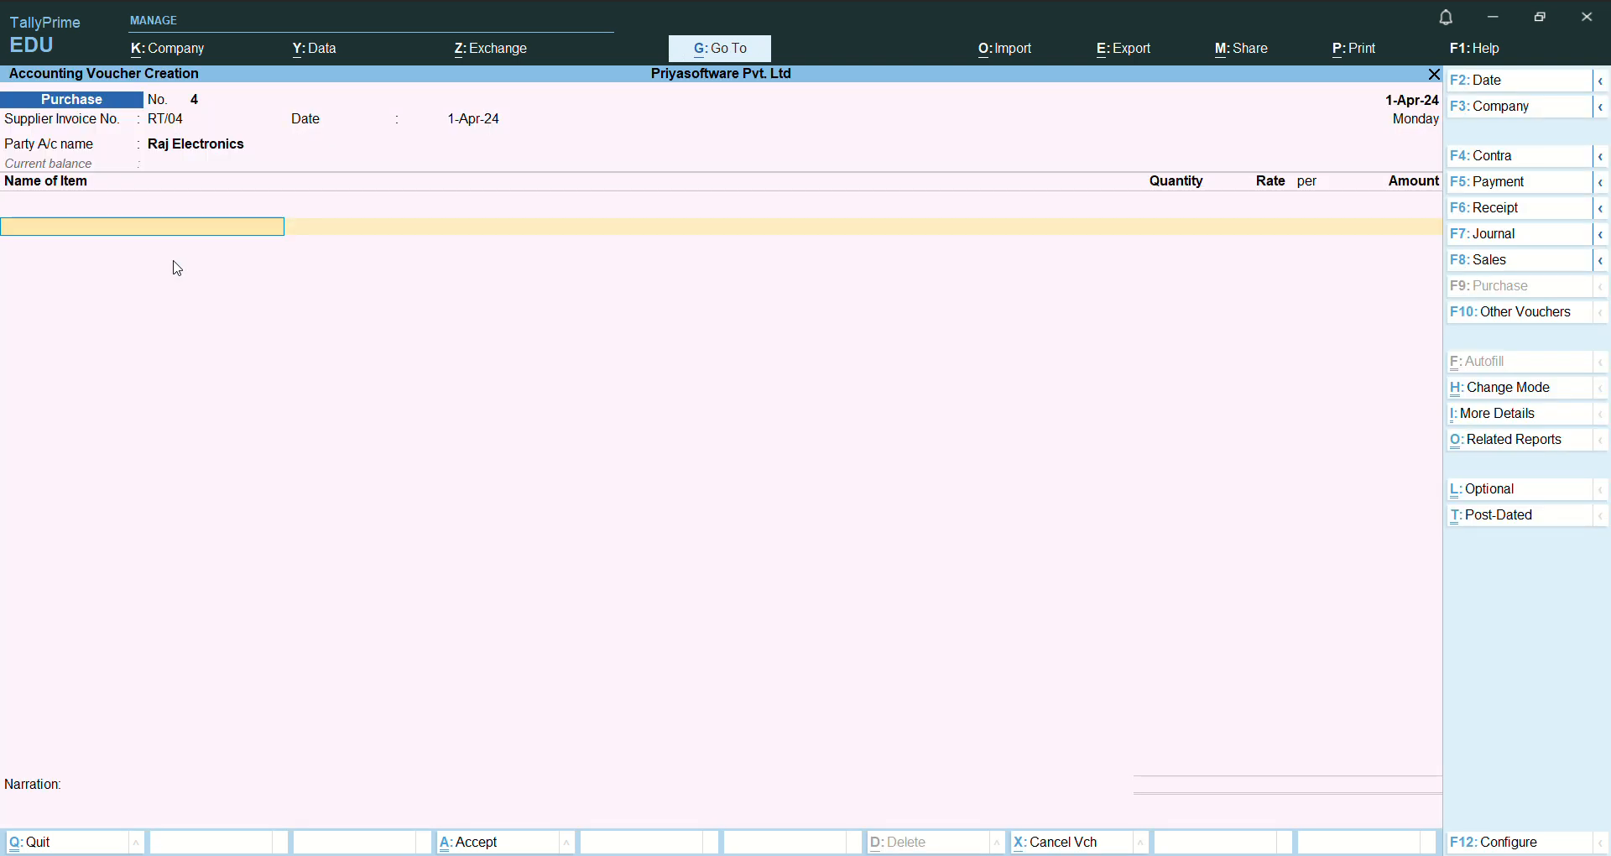
# - Choose Infinix Smart 7 as the first stock item of the Raj Electronics purchase
pyautogui.write('M')
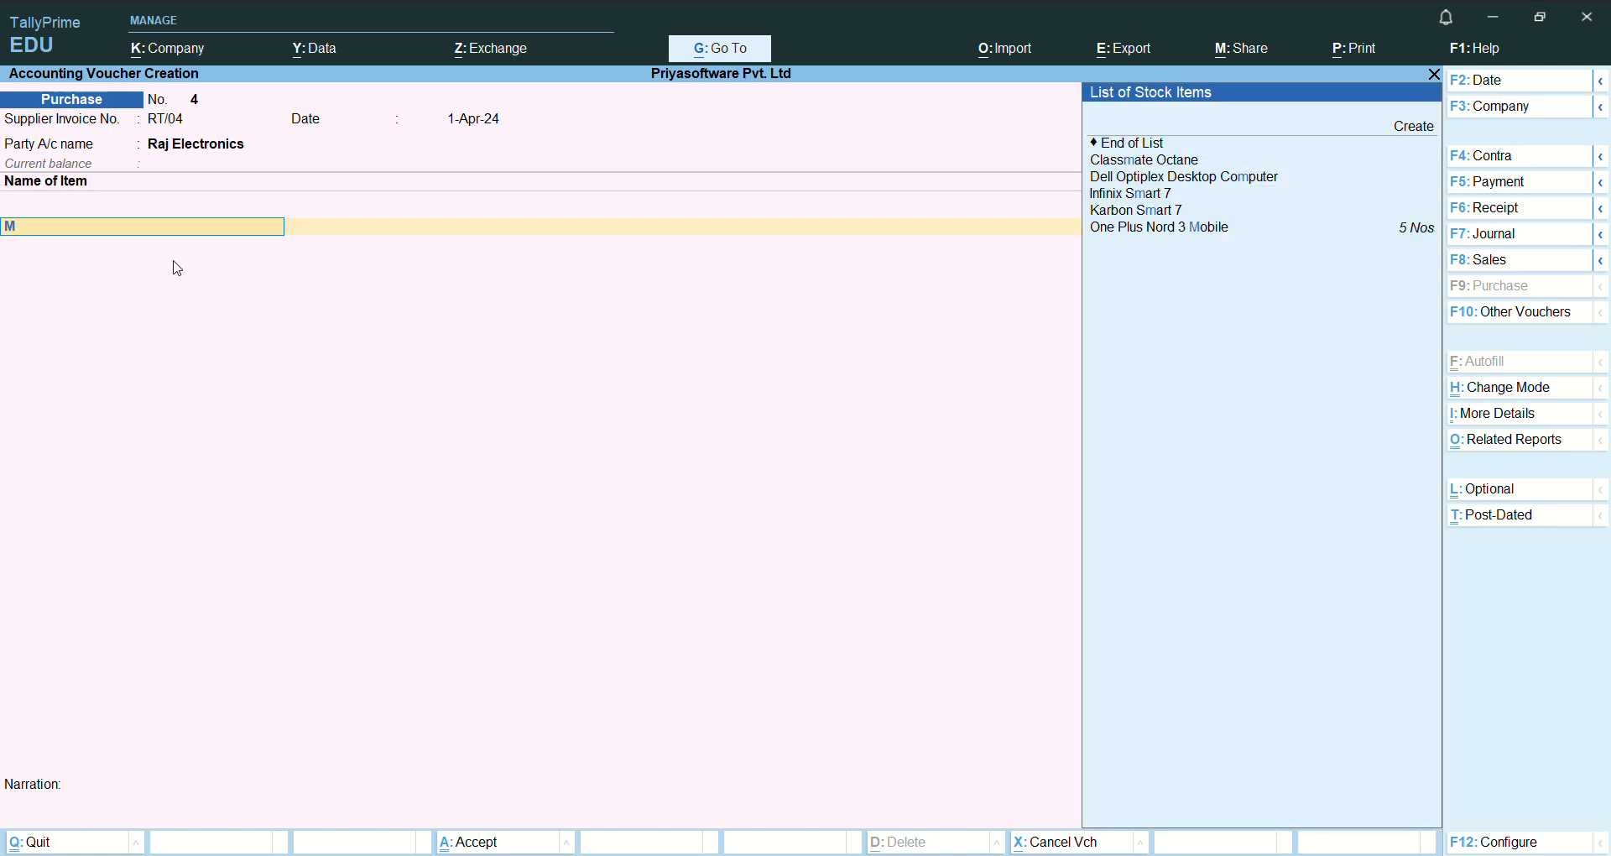
pyautogui.press('Down')
pyautogui.press('Down')
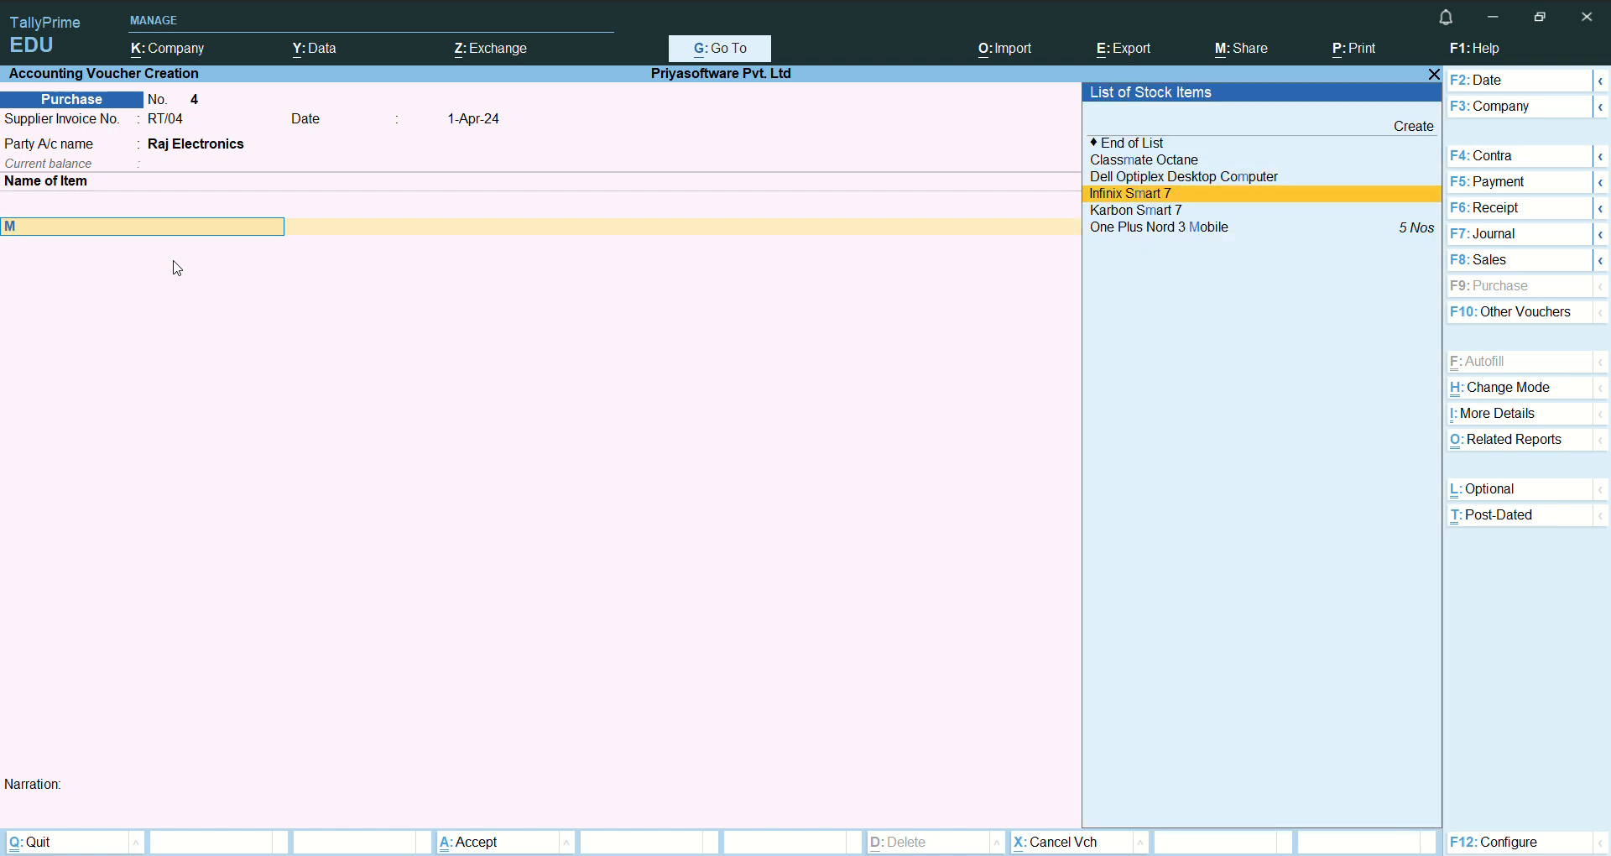
pyautogui.press('Return')
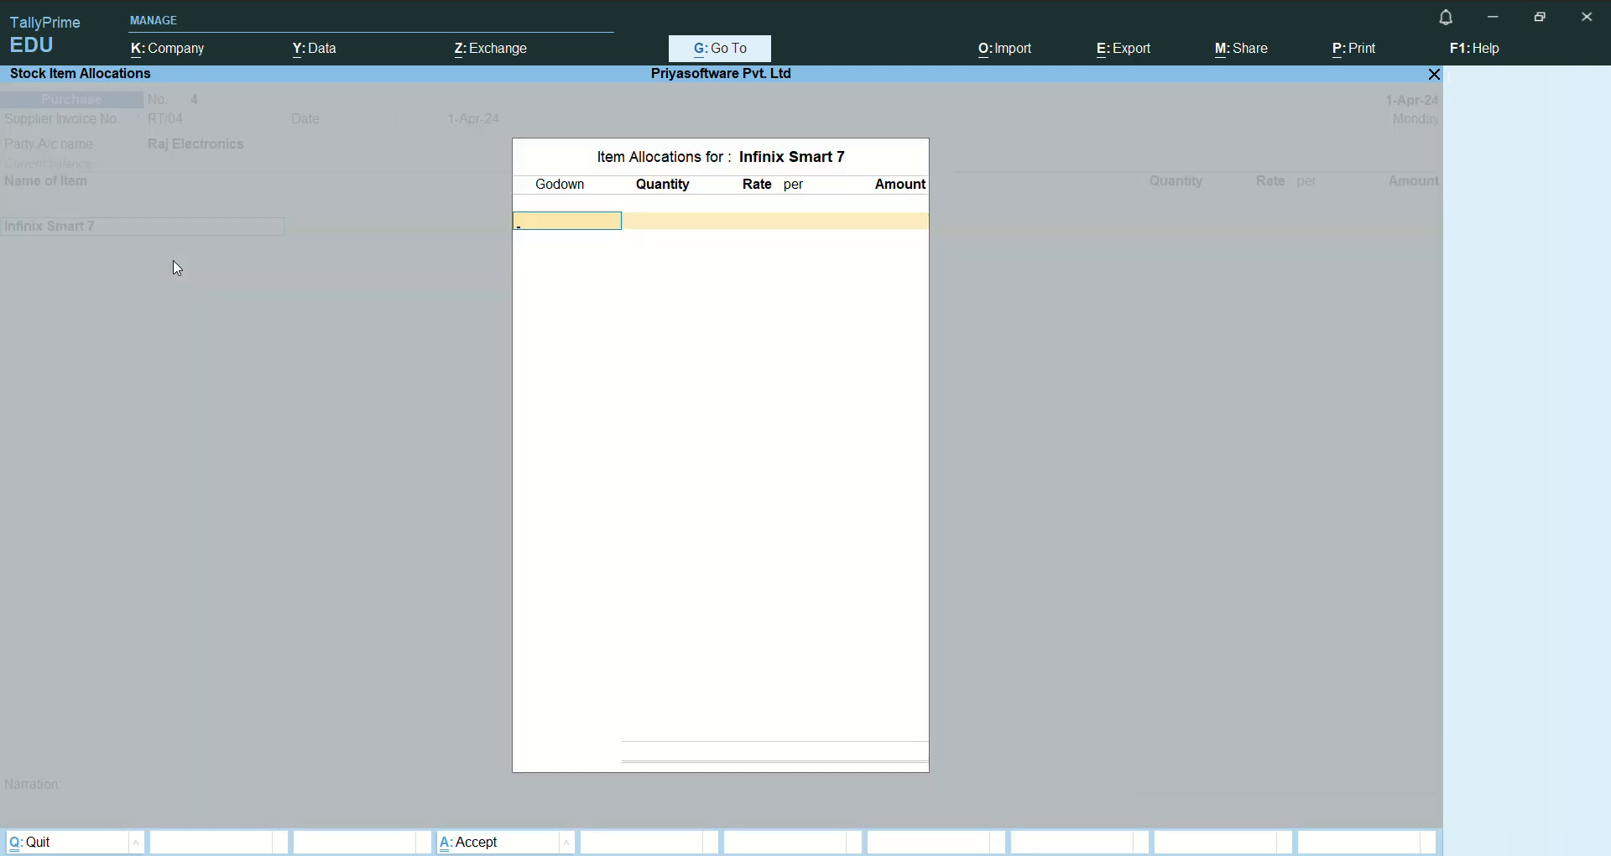
# - Allocate 5 Nos of Infinix Smart 7 to Karnataka Location at a rate of 8,700 and finish the item allocations
pyautogui.write('k')
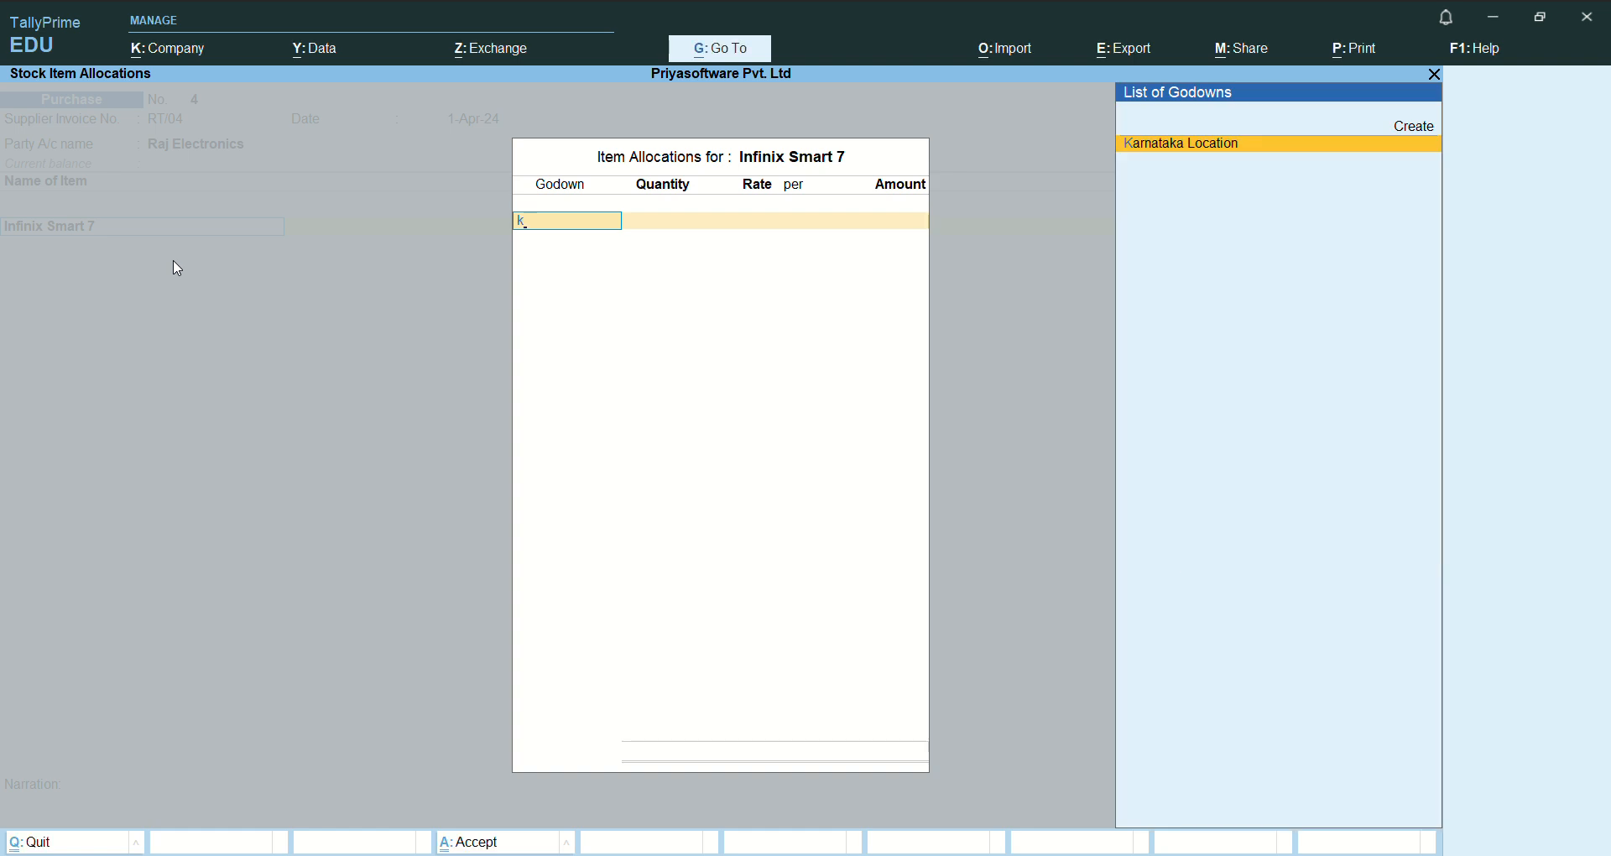
pyautogui.press('Return')
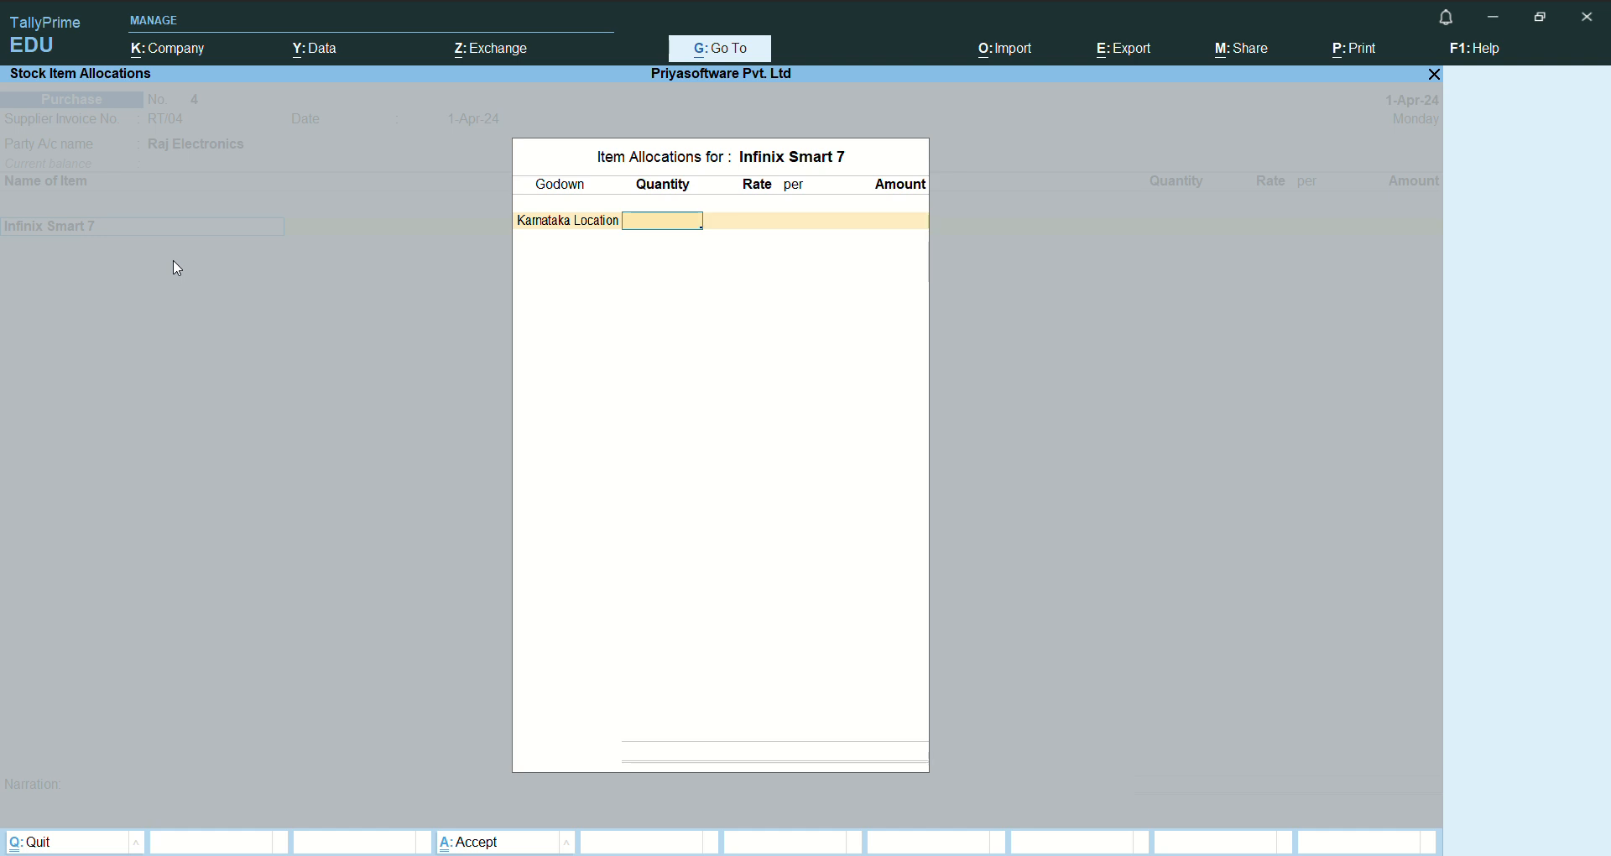
pyautogui.write('5')
pyautogui.press('Return')
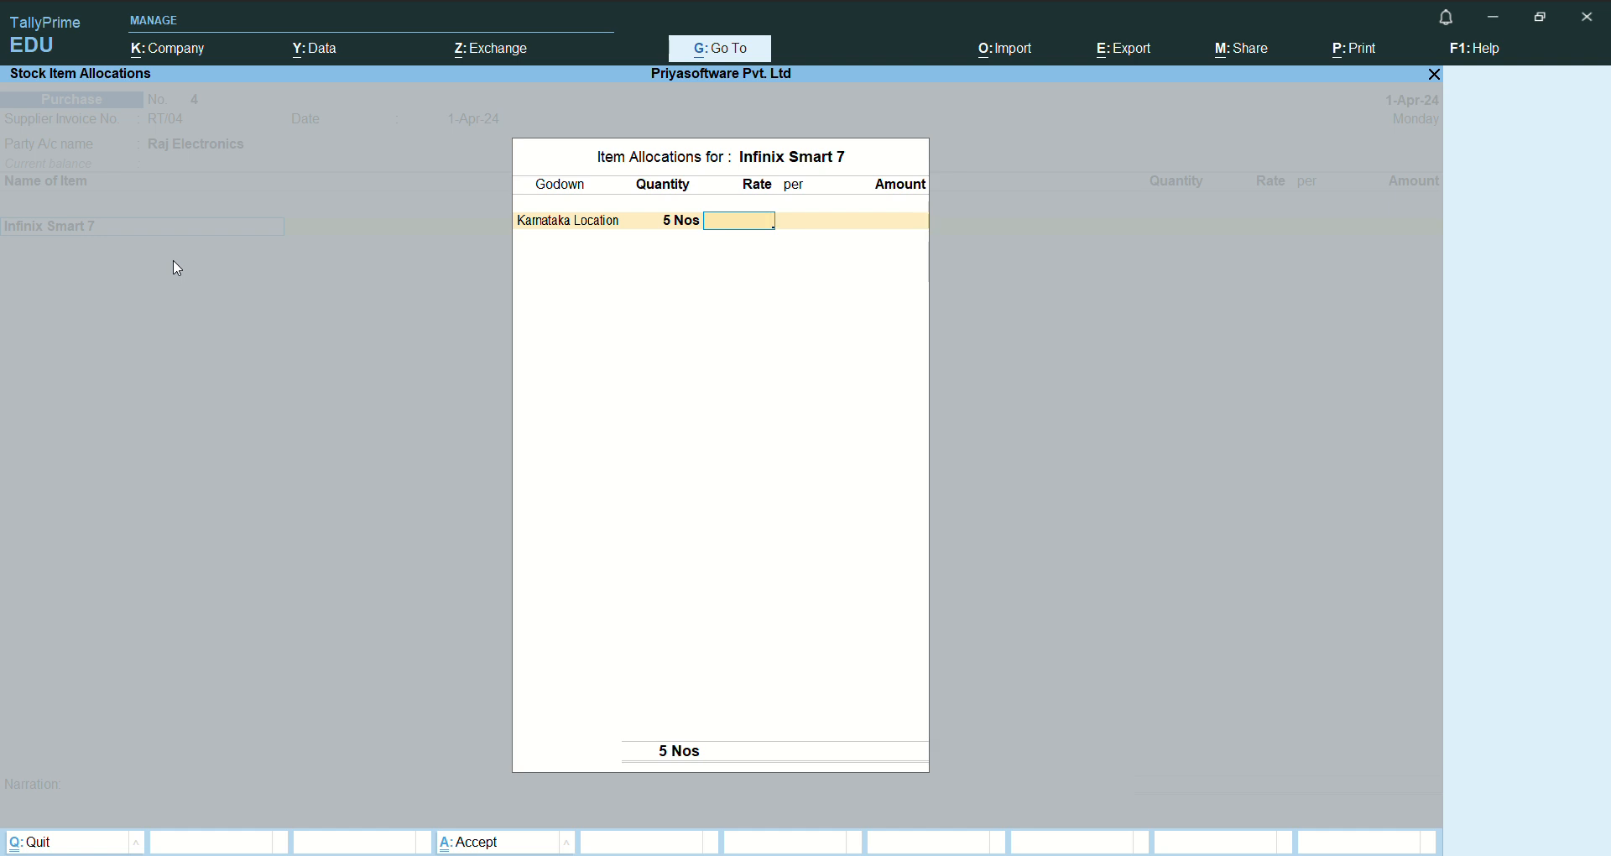
pyautogui.write('8700')
pyautogui.press('Return')
pyautogui.press('Return')
pyautogui.press('Return')
pyautogui.press('Return')
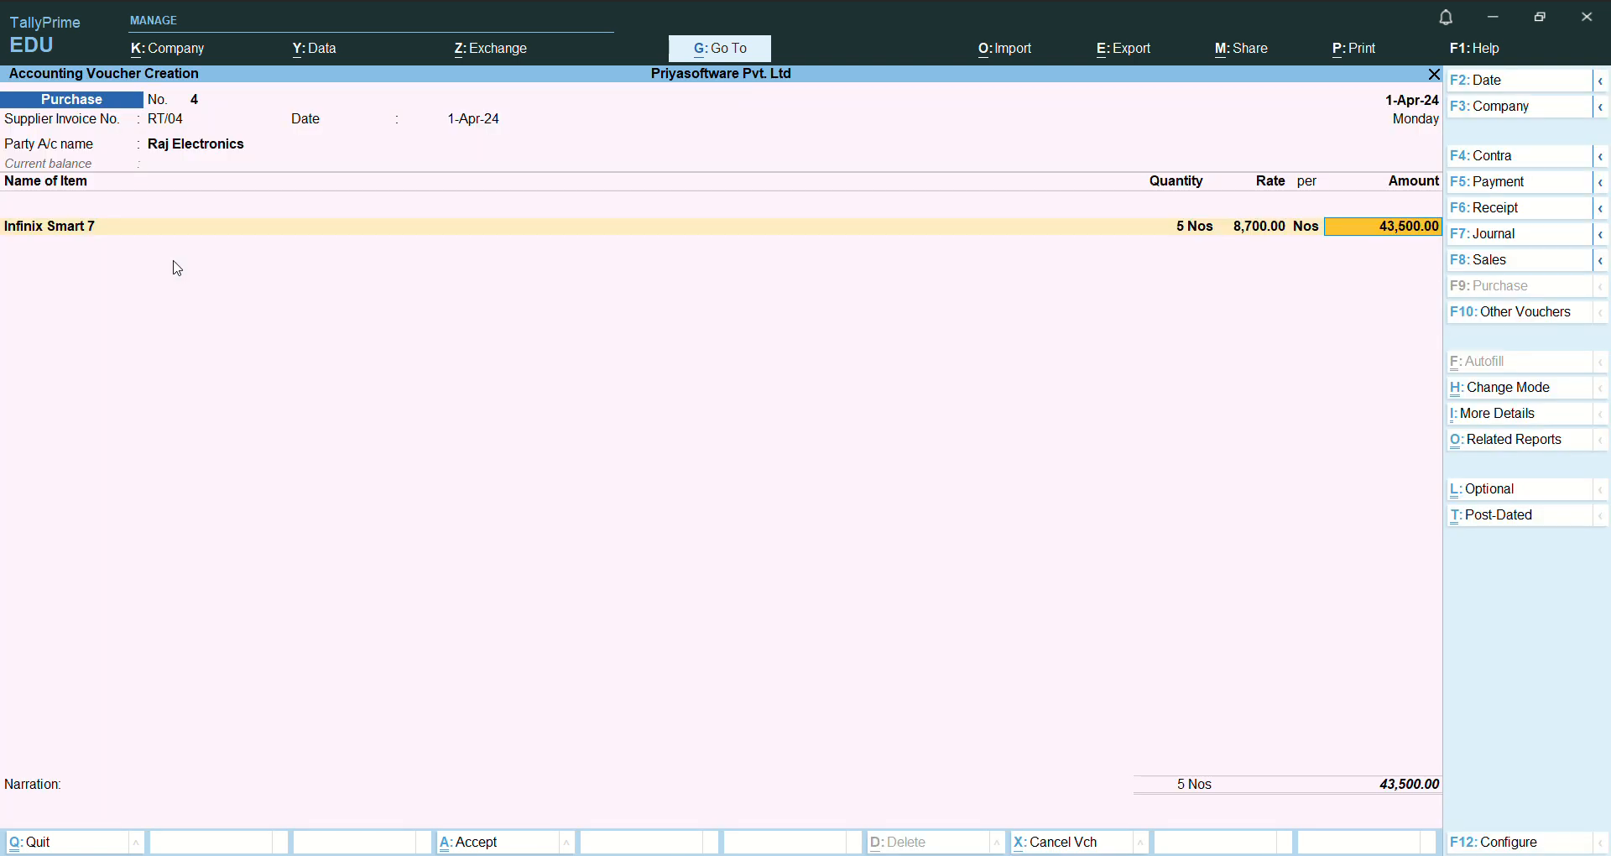
# - Assign the full 43,500 amount of Infinix Smart 7 to Purchase A/c
pyautogui.press('Return')
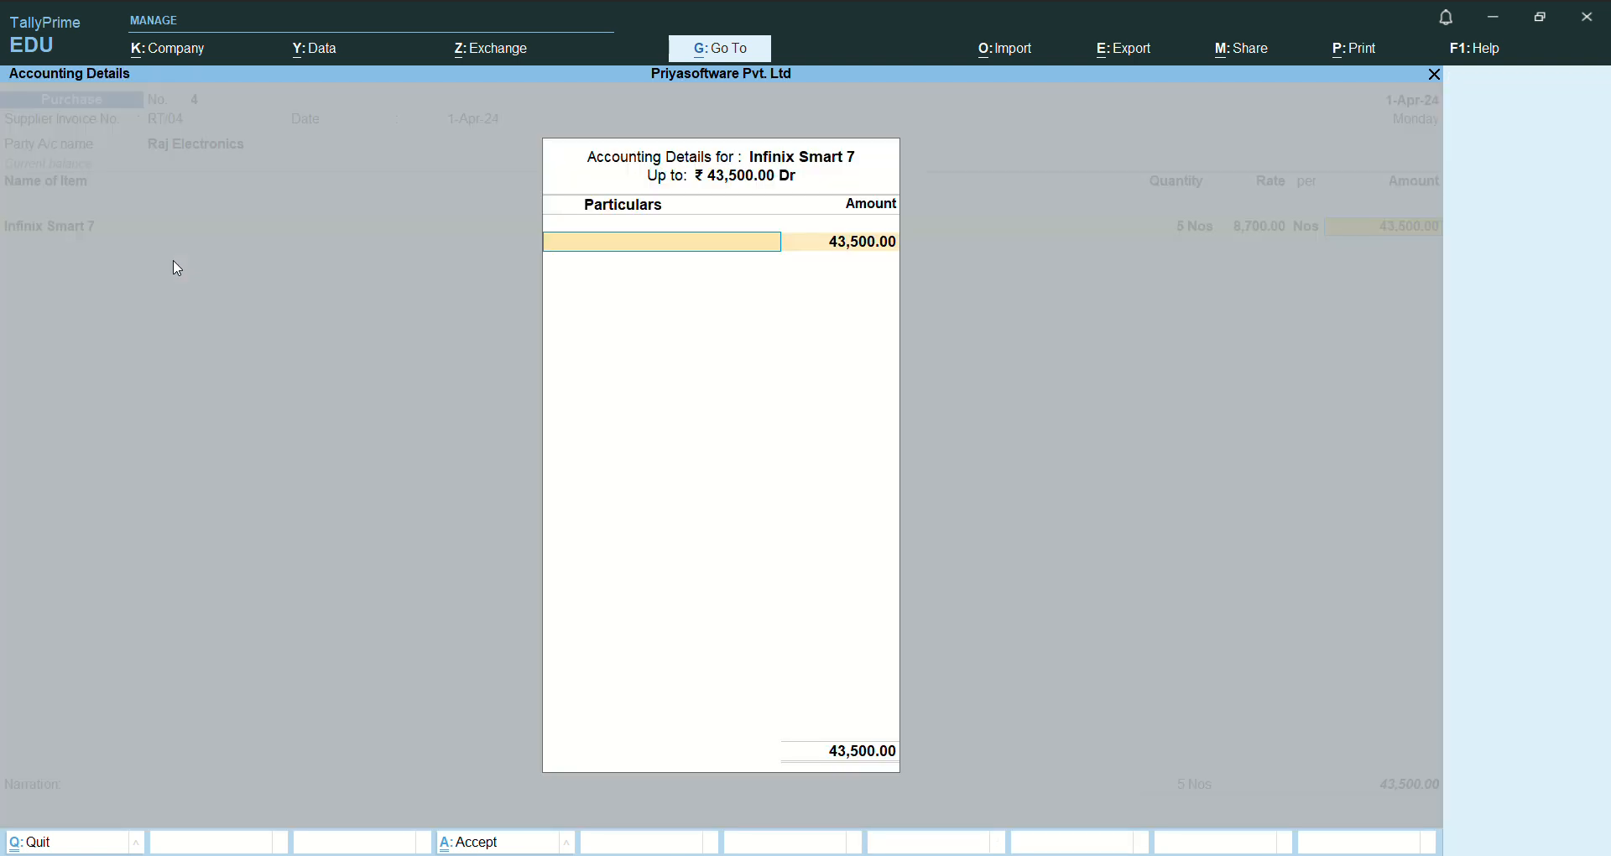
pyautogui.write('pu')
pyautogui.press('Return')
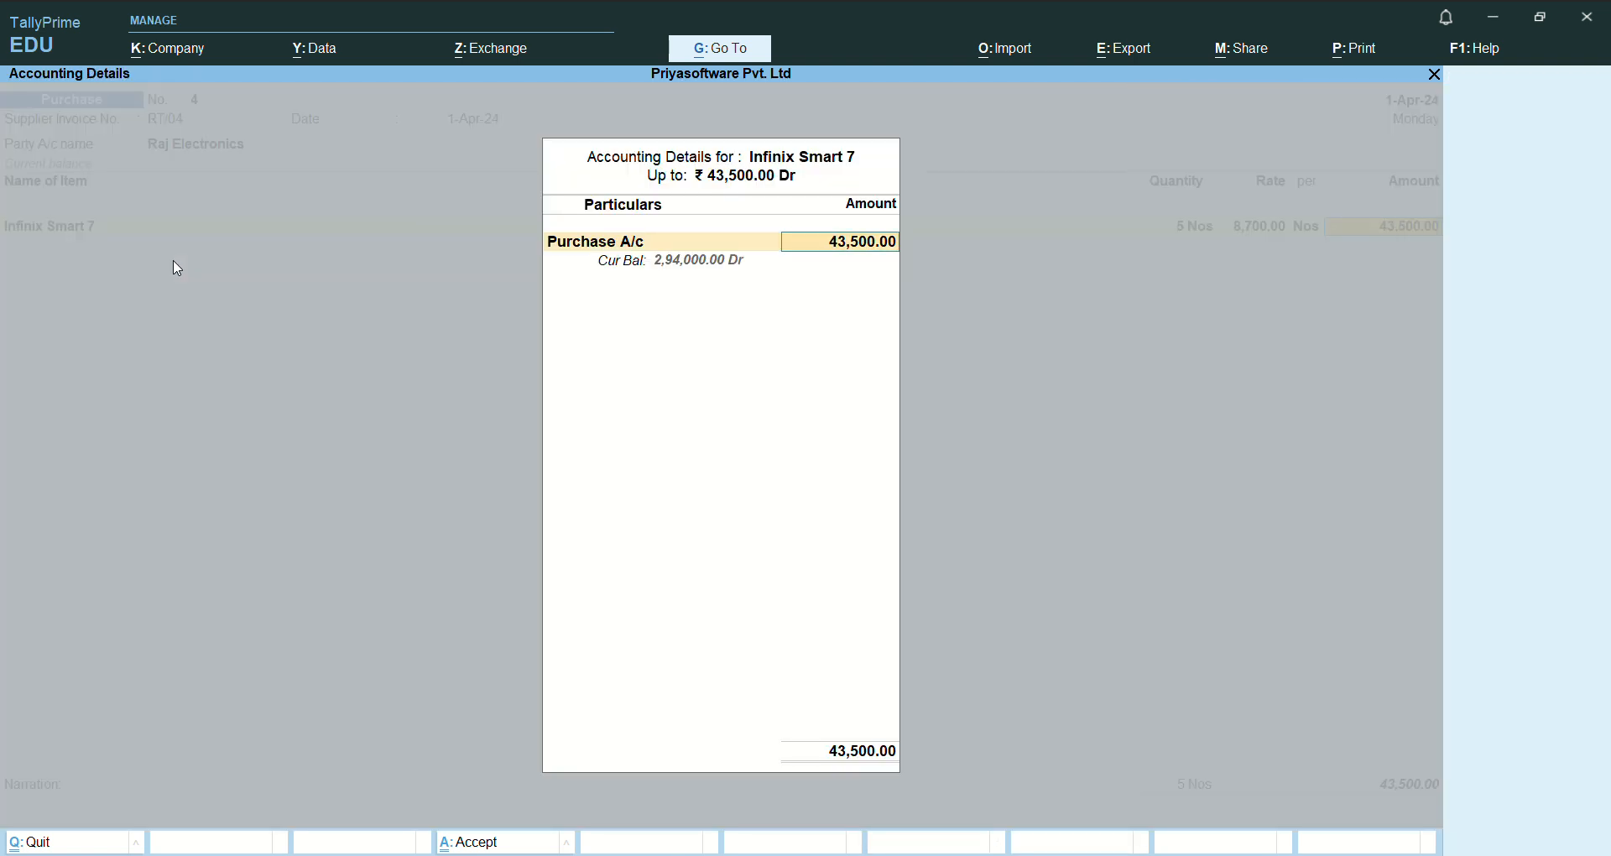
pyautogui.press('Return')
pyautogui.press('Return')
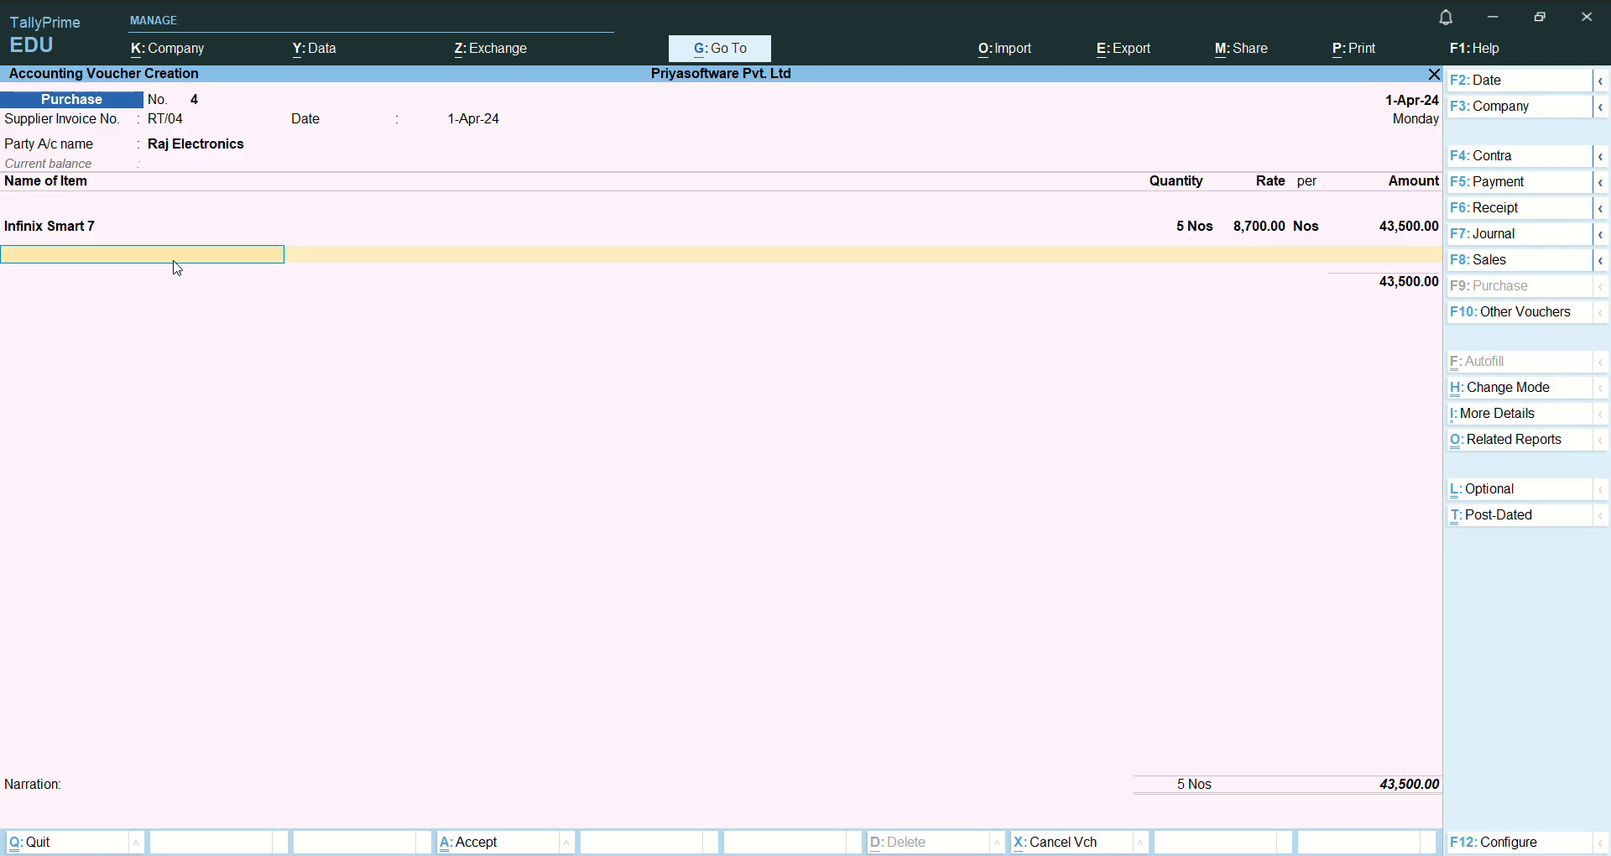
# - Choose Karbon Smart 7 as the second stock item of the Raj Electronics purchase
pyautogui.write('m')
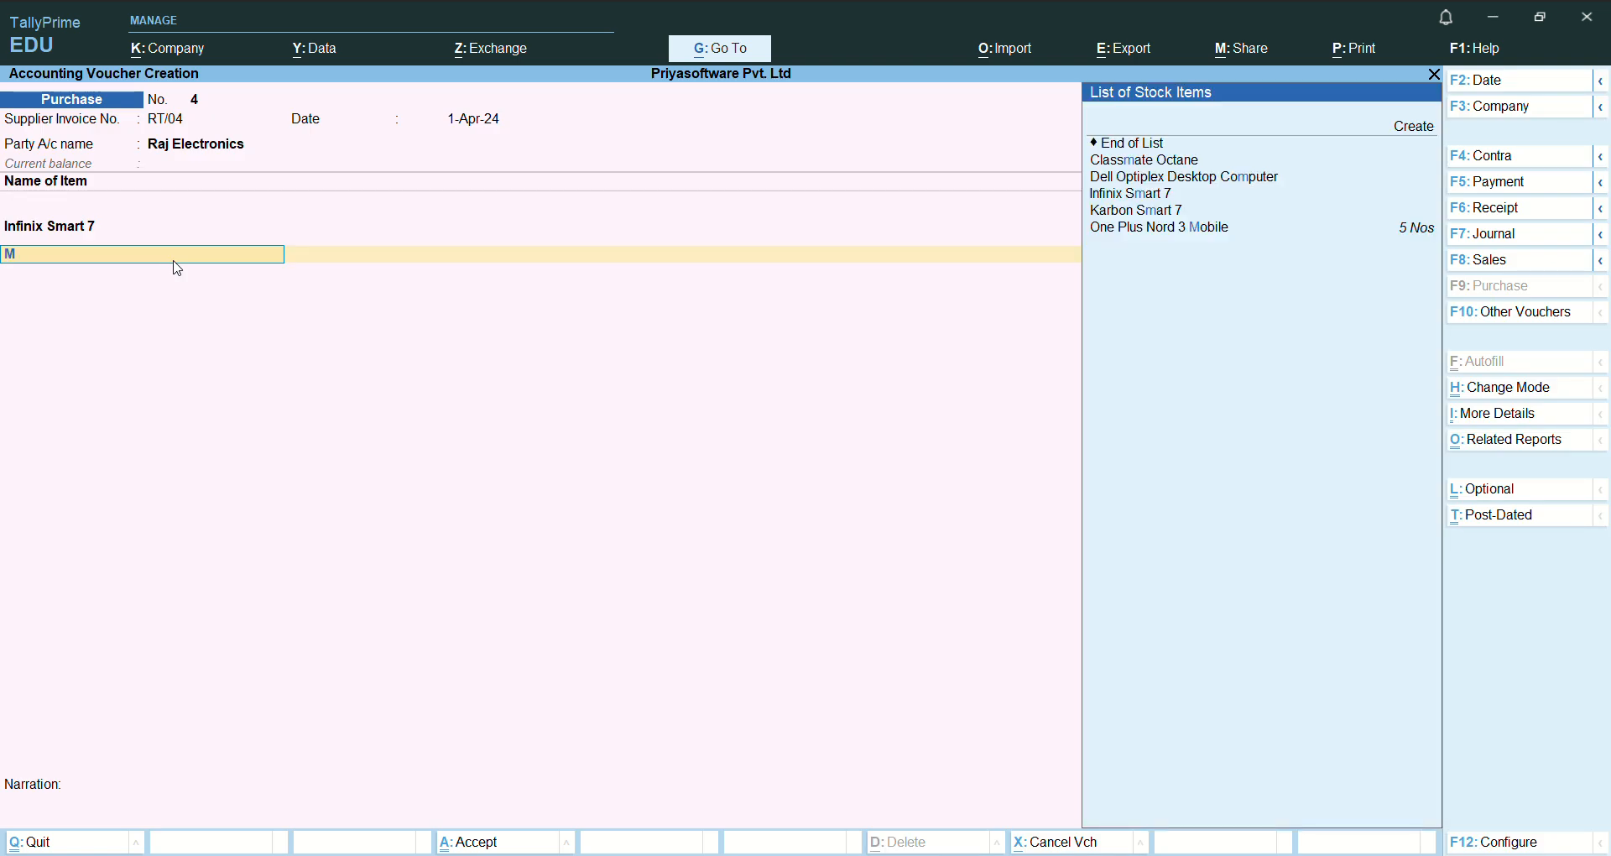
pyautogui.press('Down')
pyautogui.press('Down')
pyautogui.press('Down')
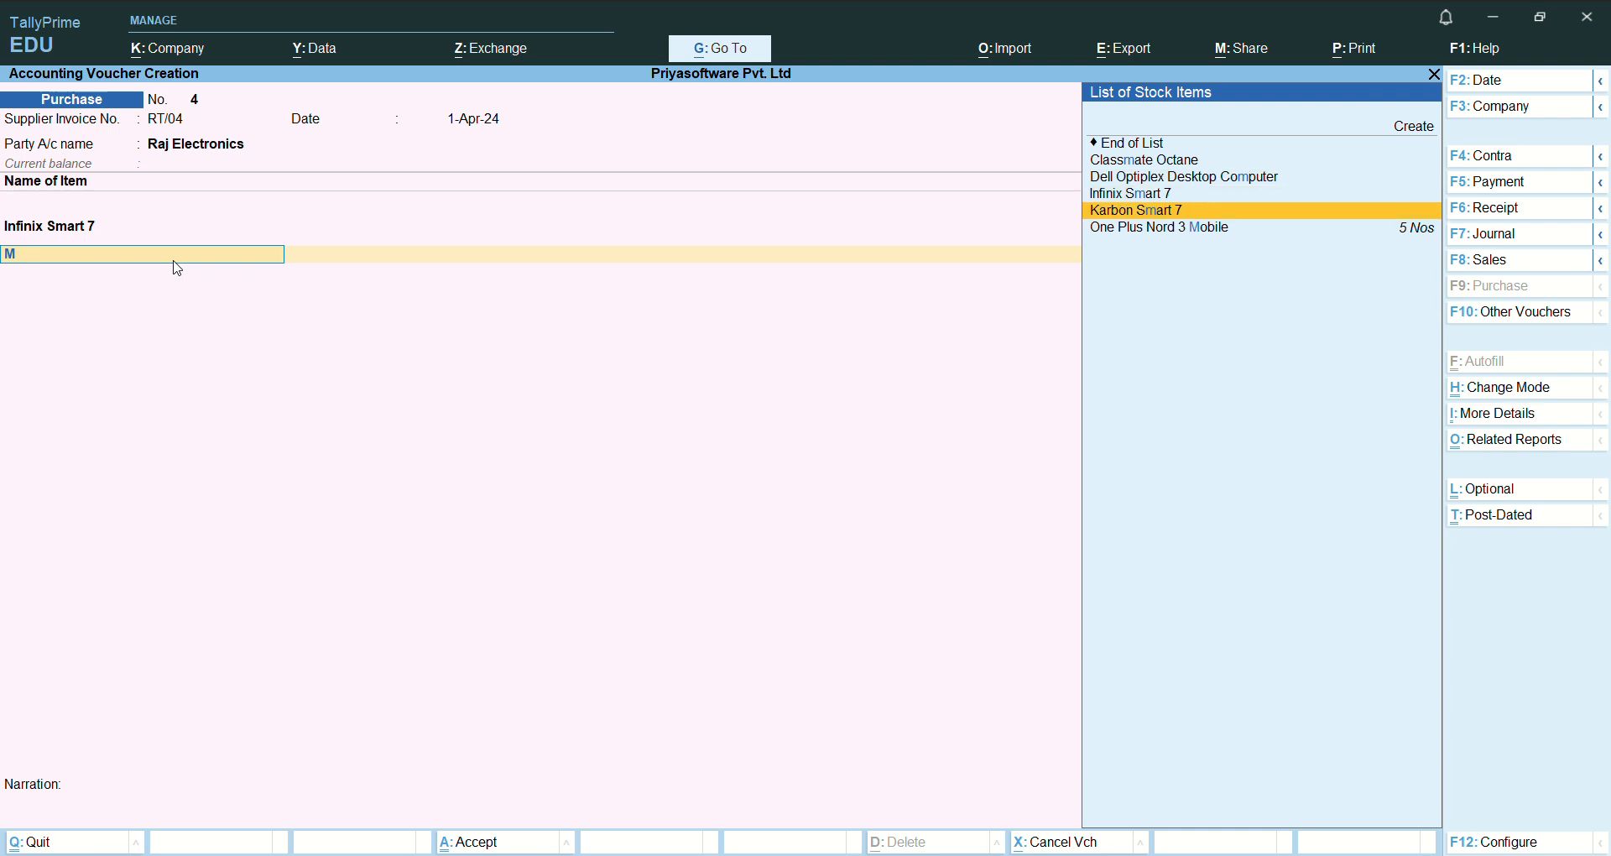
pyautogui.press('Return')
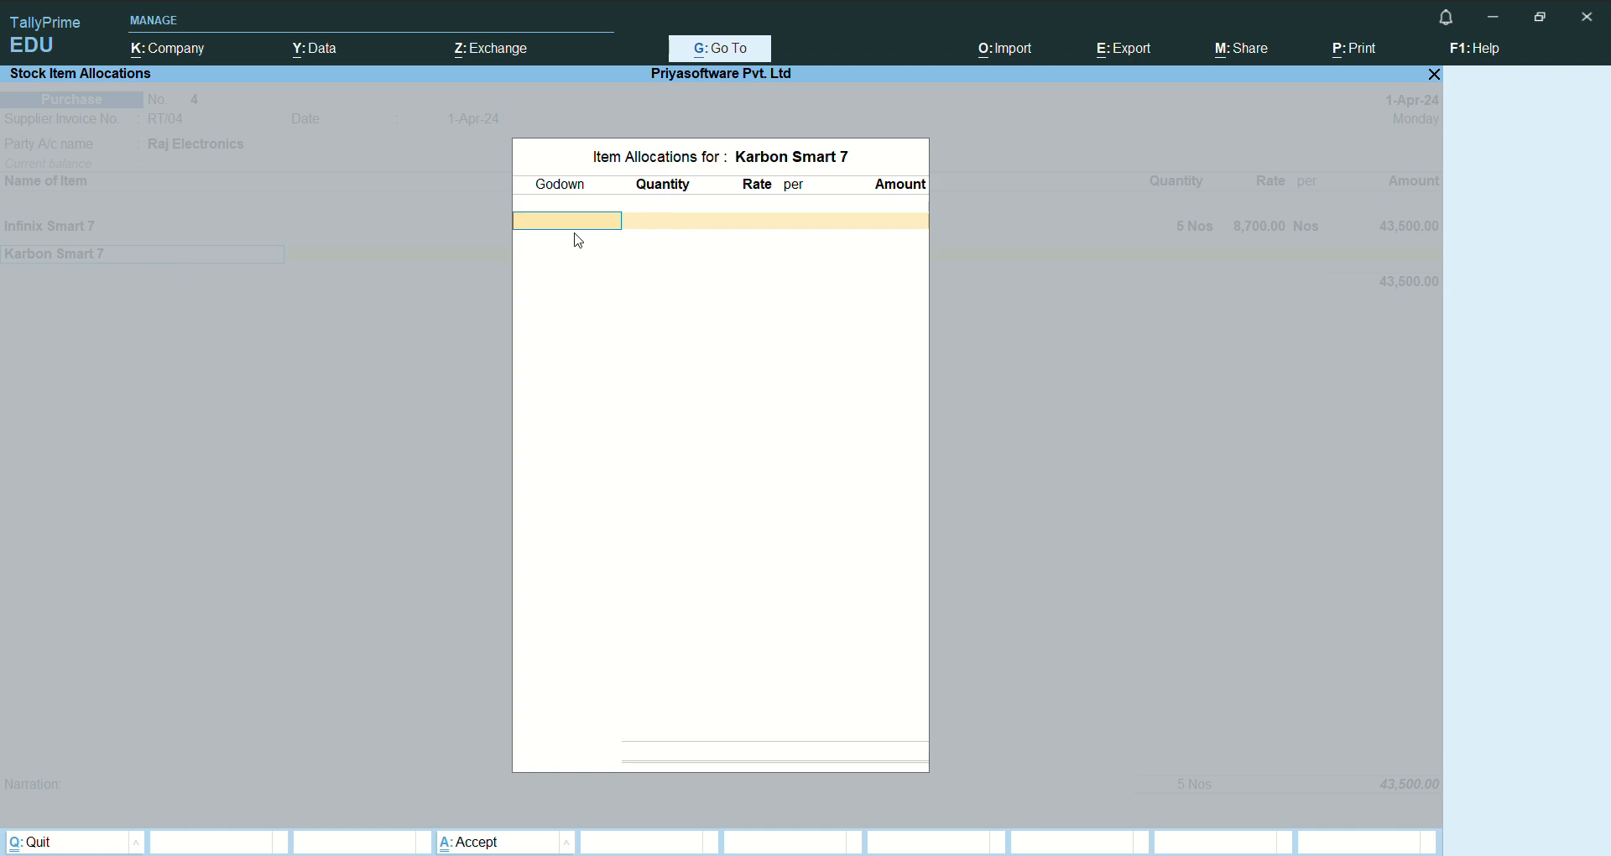
# - Allocate 4 Nos of Karbon Smart 7 to Karnataka Location at a rate of 7,500 and finish the item allocations
pyautogui.write('K')
pyautogui.press('Return')
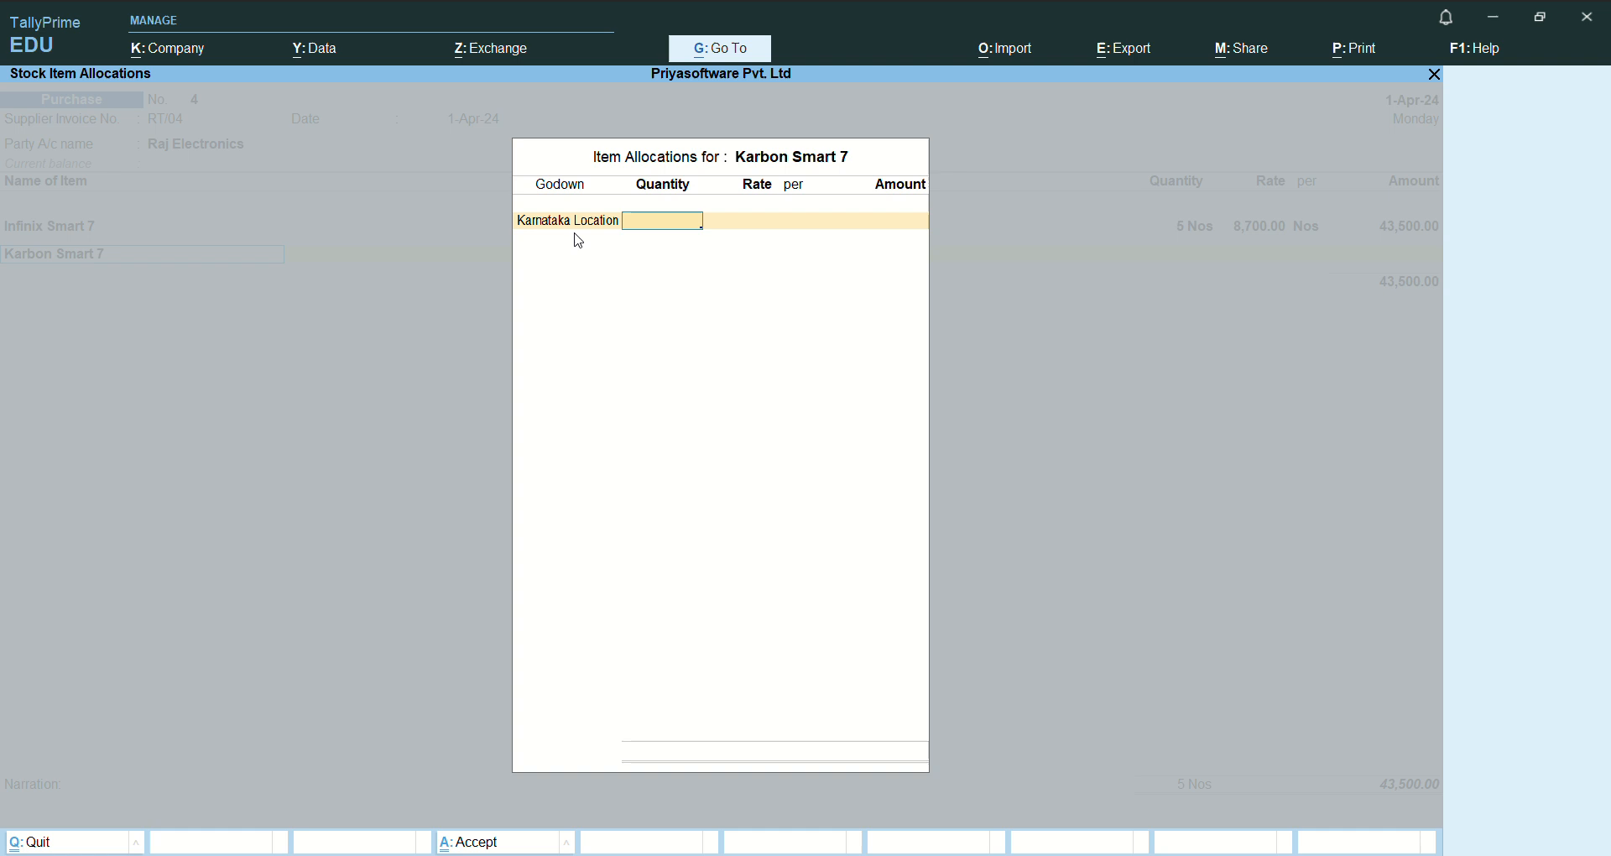
pyautogui.write('4')
pyautogui.press('Return')
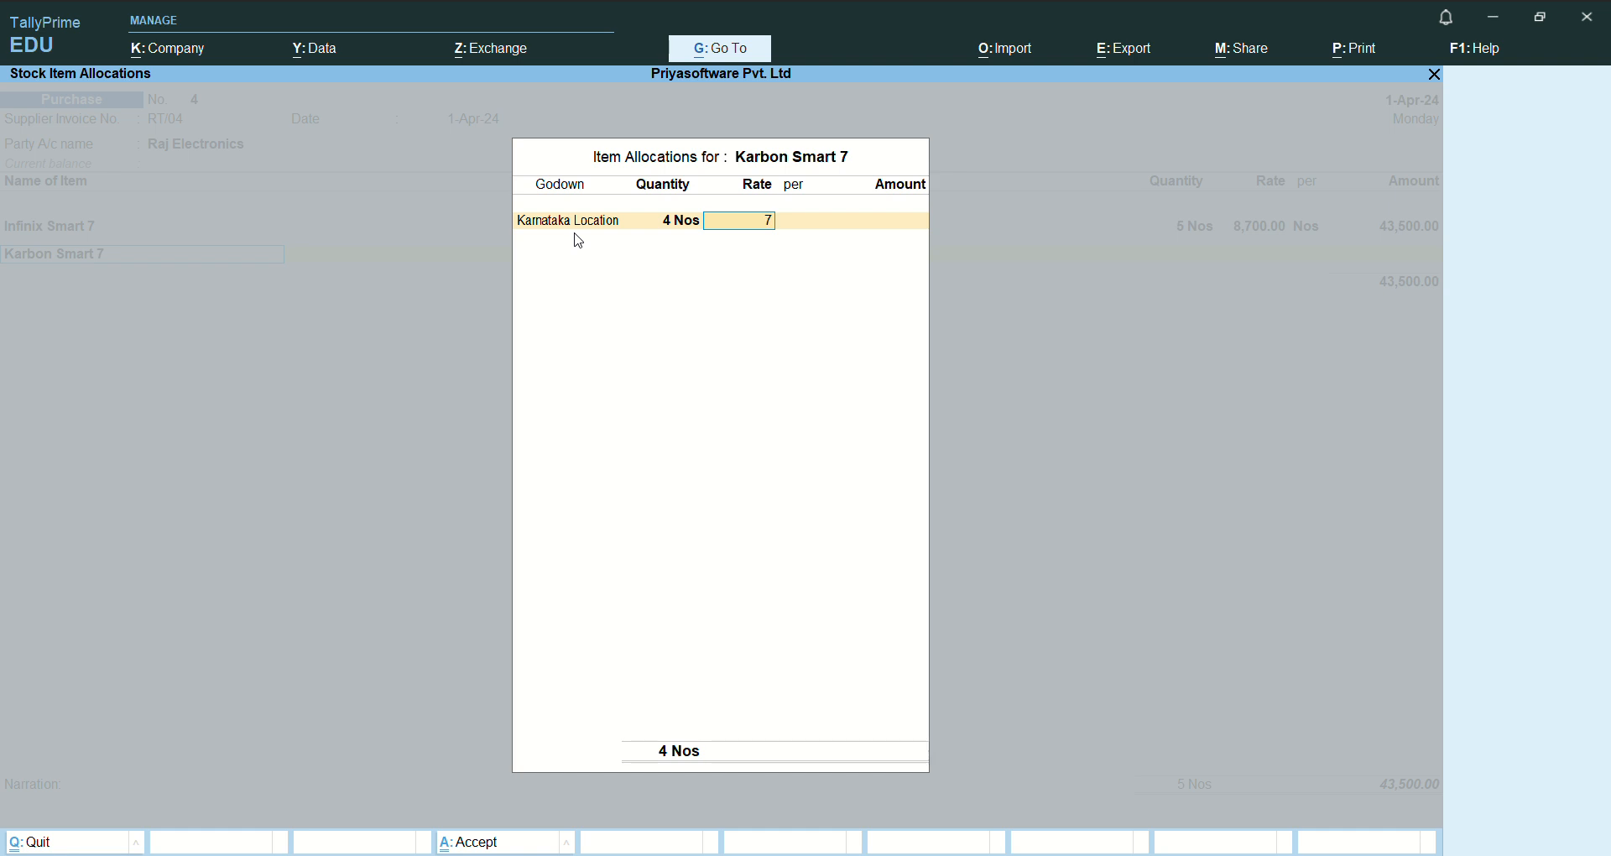
pyautogui.write('500')
pyautogui.press('Return')
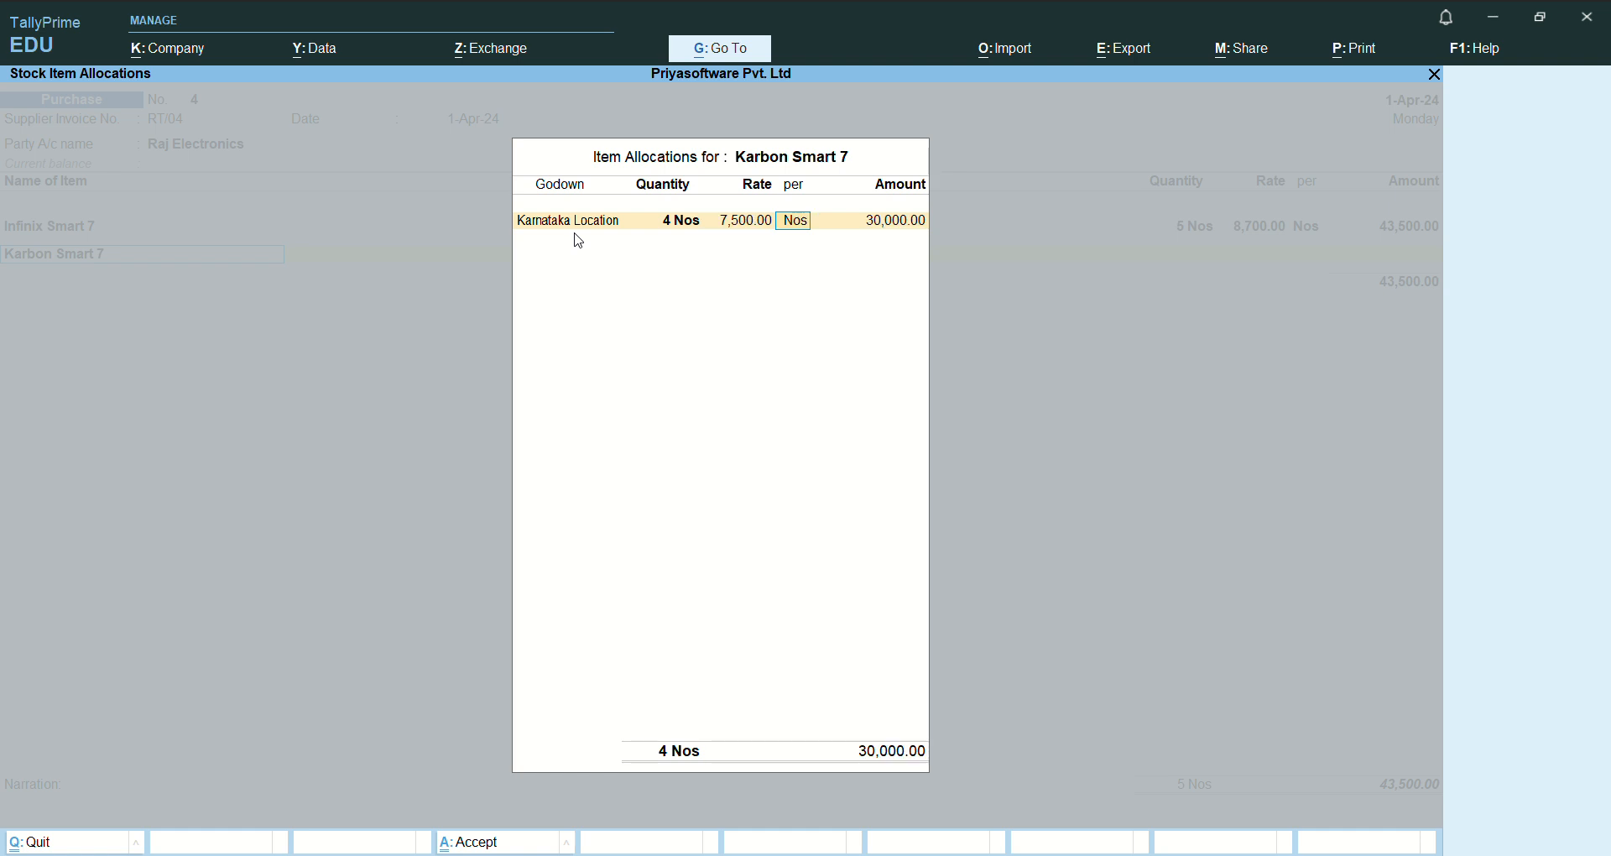
pyautogui.press('Return')
# - Assign the full 30,000 amount of Karbon Smart 7 to Purchase A/c
pyautogui.press('Return')
pyautogui.press('Return')
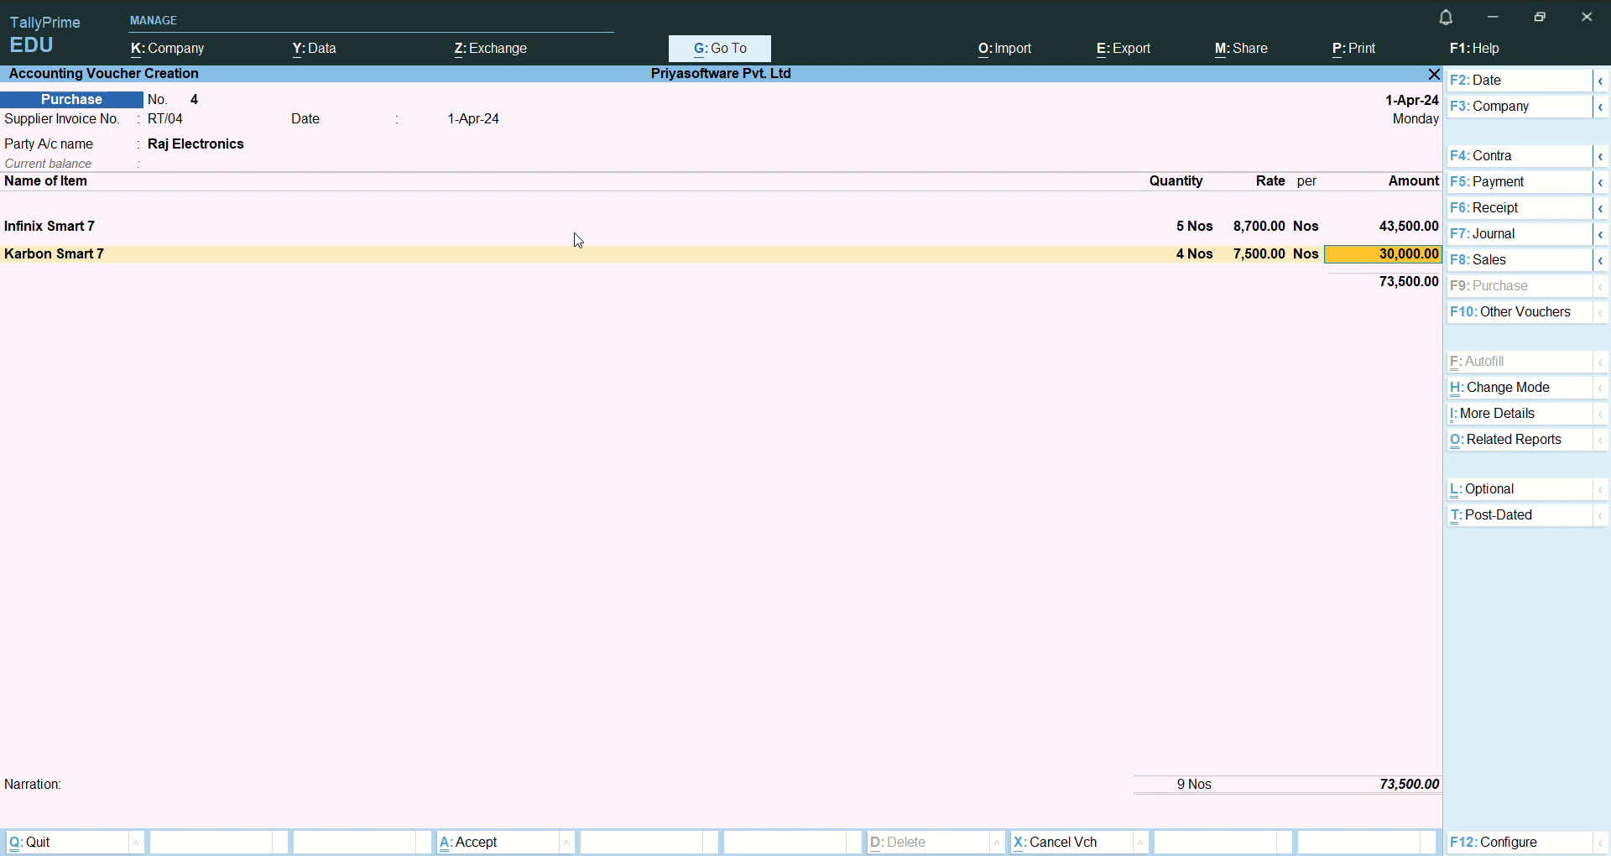
pyautogui.press('Return')
pyautogui.press('Return')
pyautogui.press('Return')
pyautogui.press('Return')
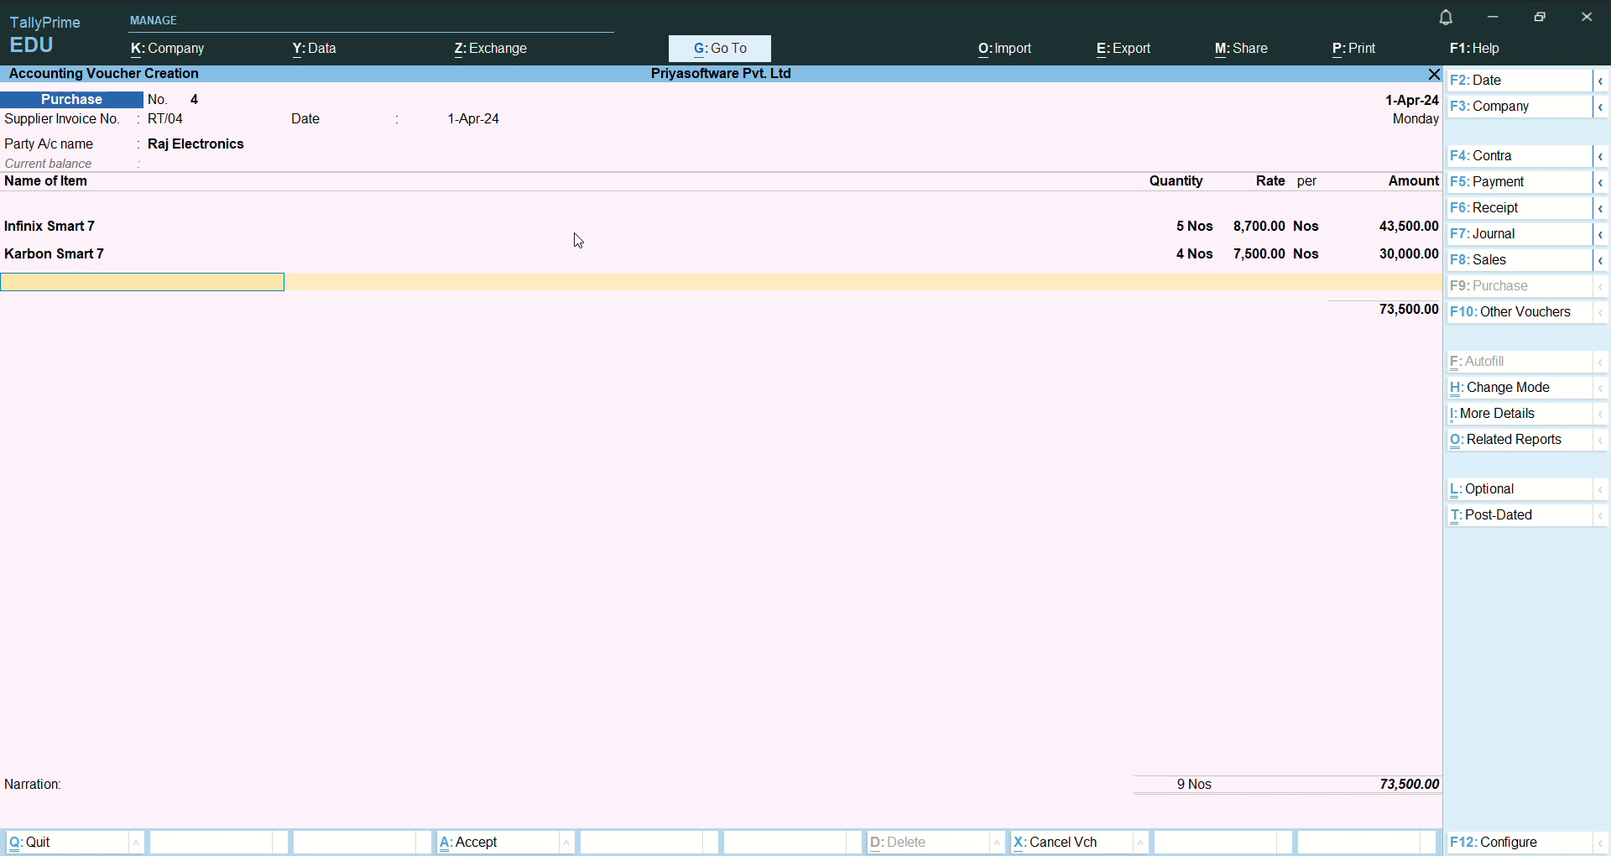
# - Choose Dell Optiplex Desktop Computer as the third stock item of the purchase
pyautogui.write('C')
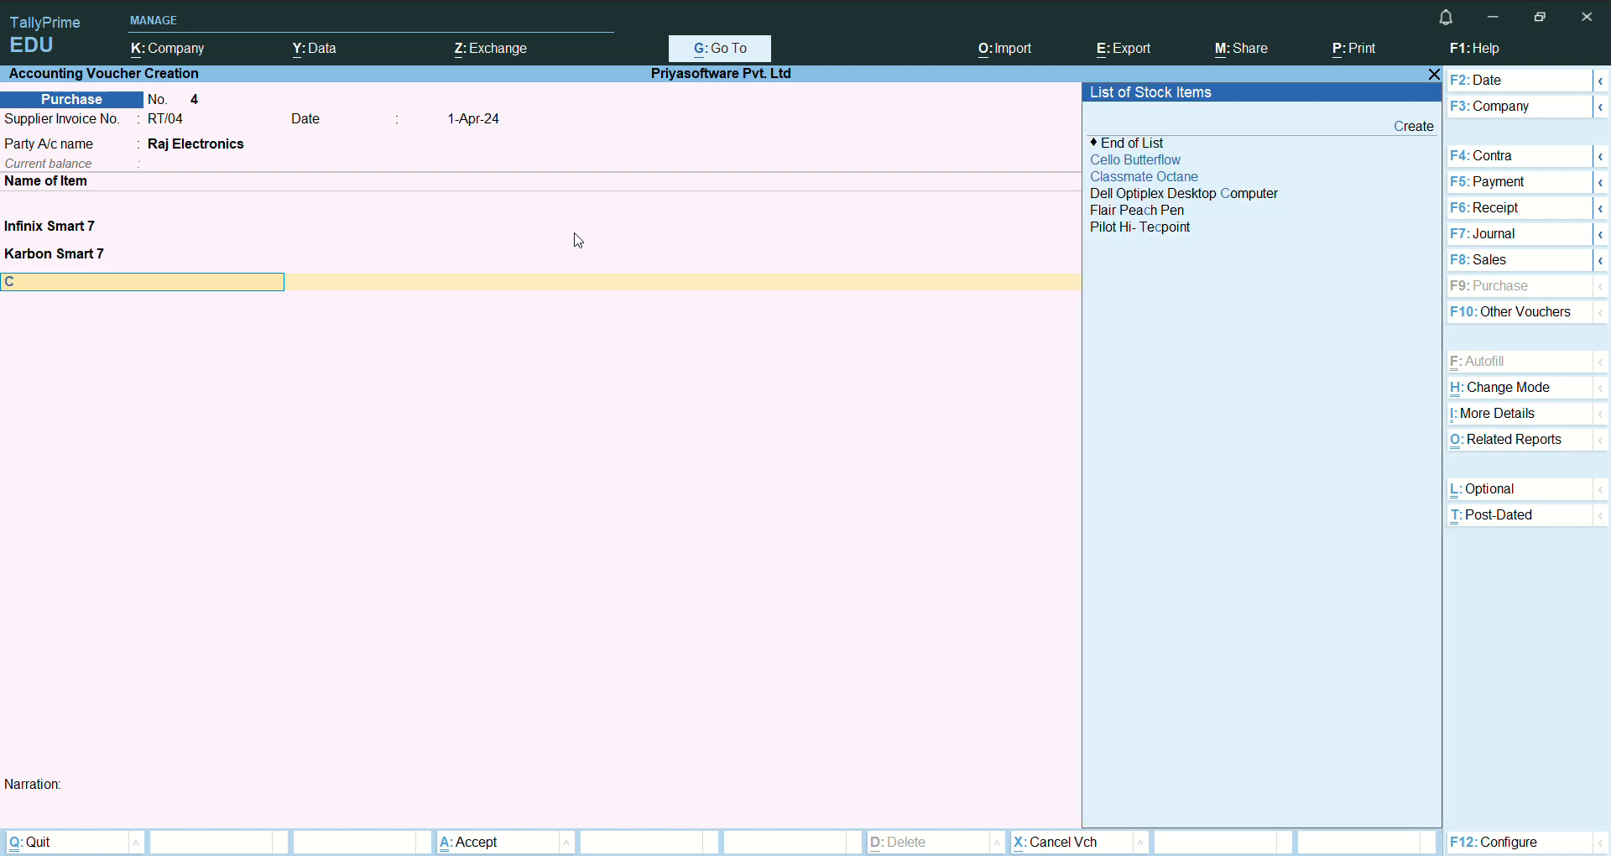
pyautogui.press('Down')
pyautogui.press('Down')
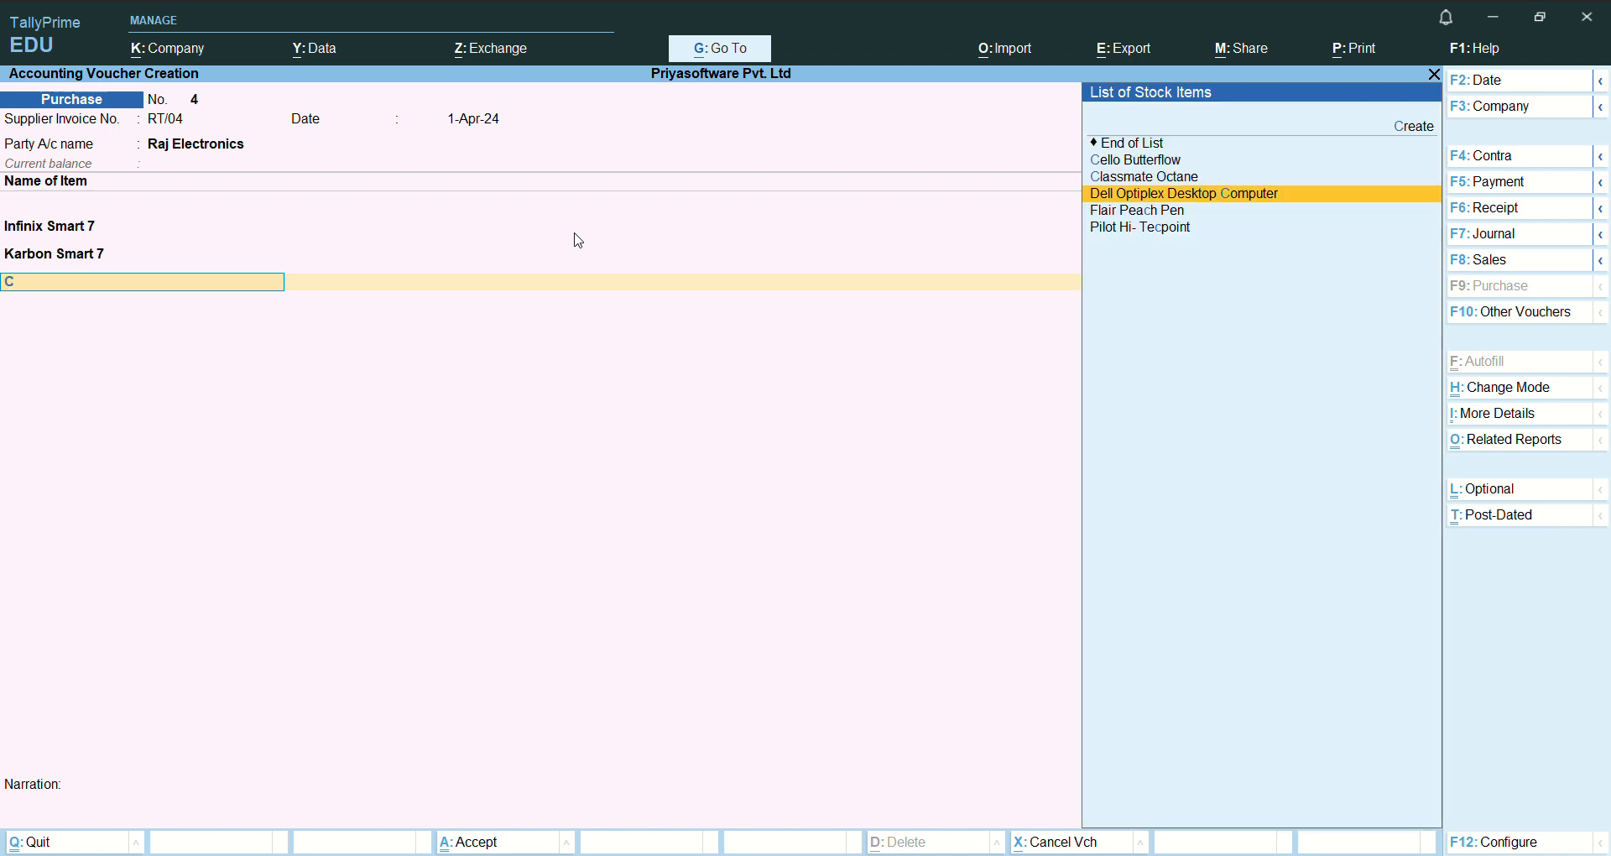
pyautogui.press('Return')
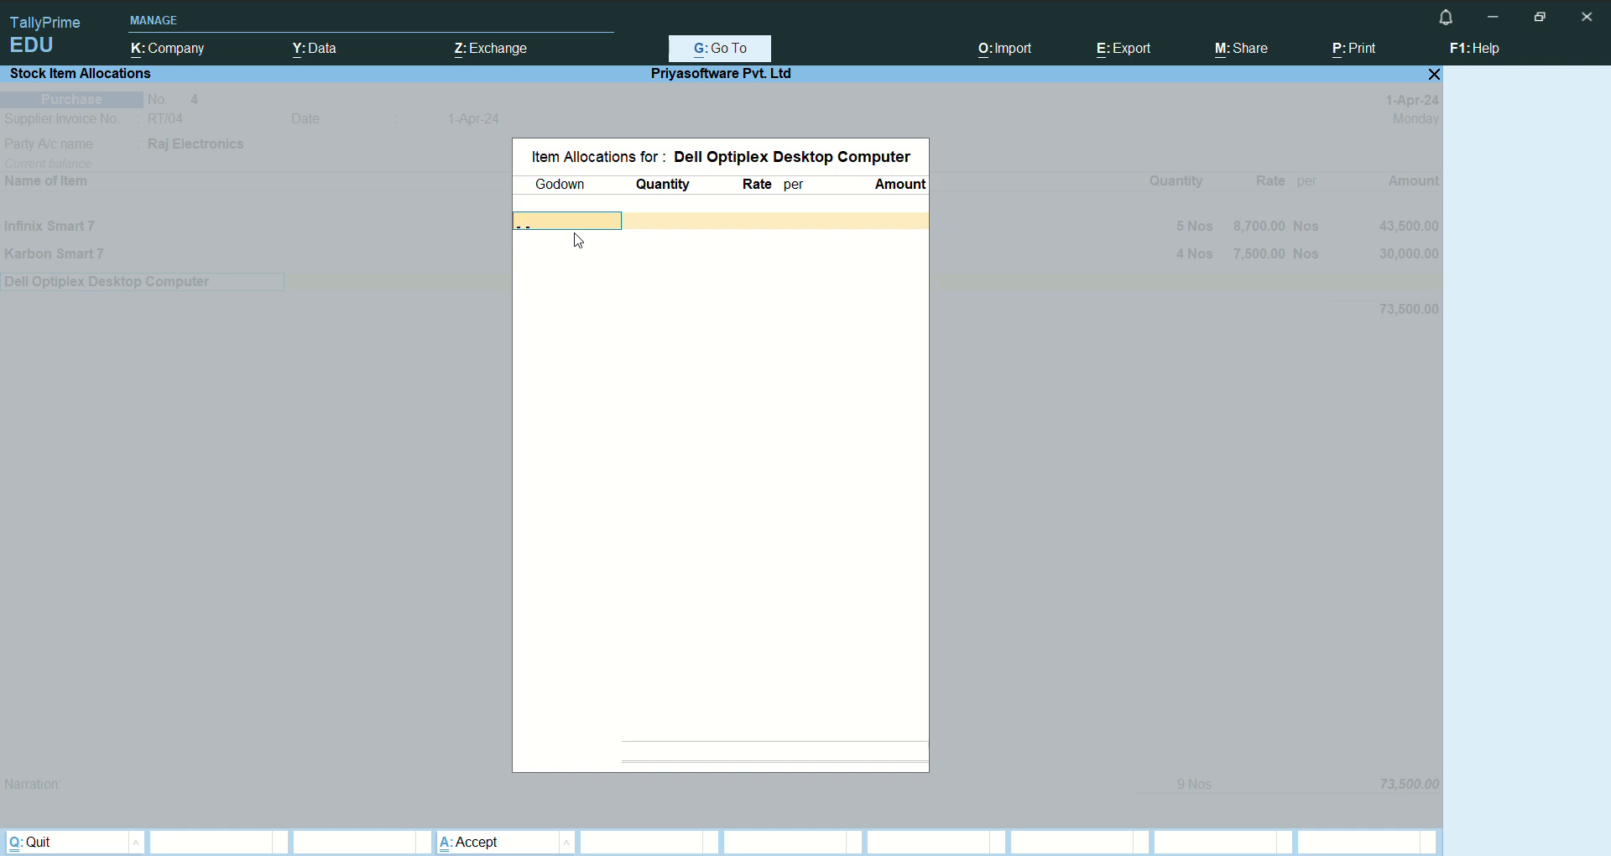
# - Allocate 3 Nos of Dell Optiplex Desktop Computer to Karnataka Location at a rate of 70,000 and finish the item allocations
pyautogui.write('K')
pyautogui.press('Return')
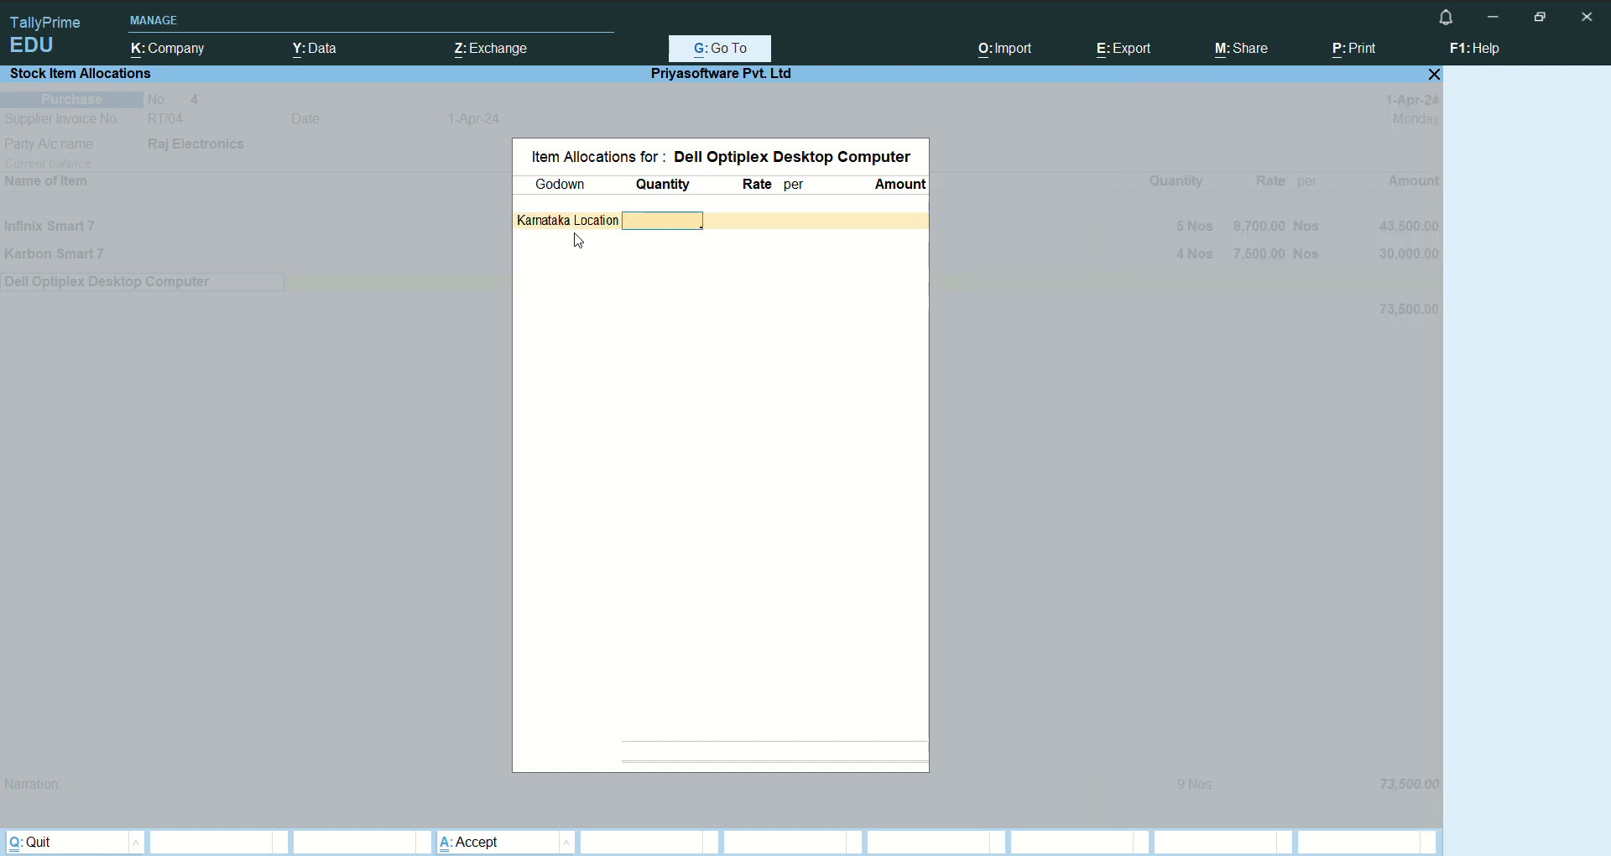
pyautogui.write('3')
pyautogui.press('Return')
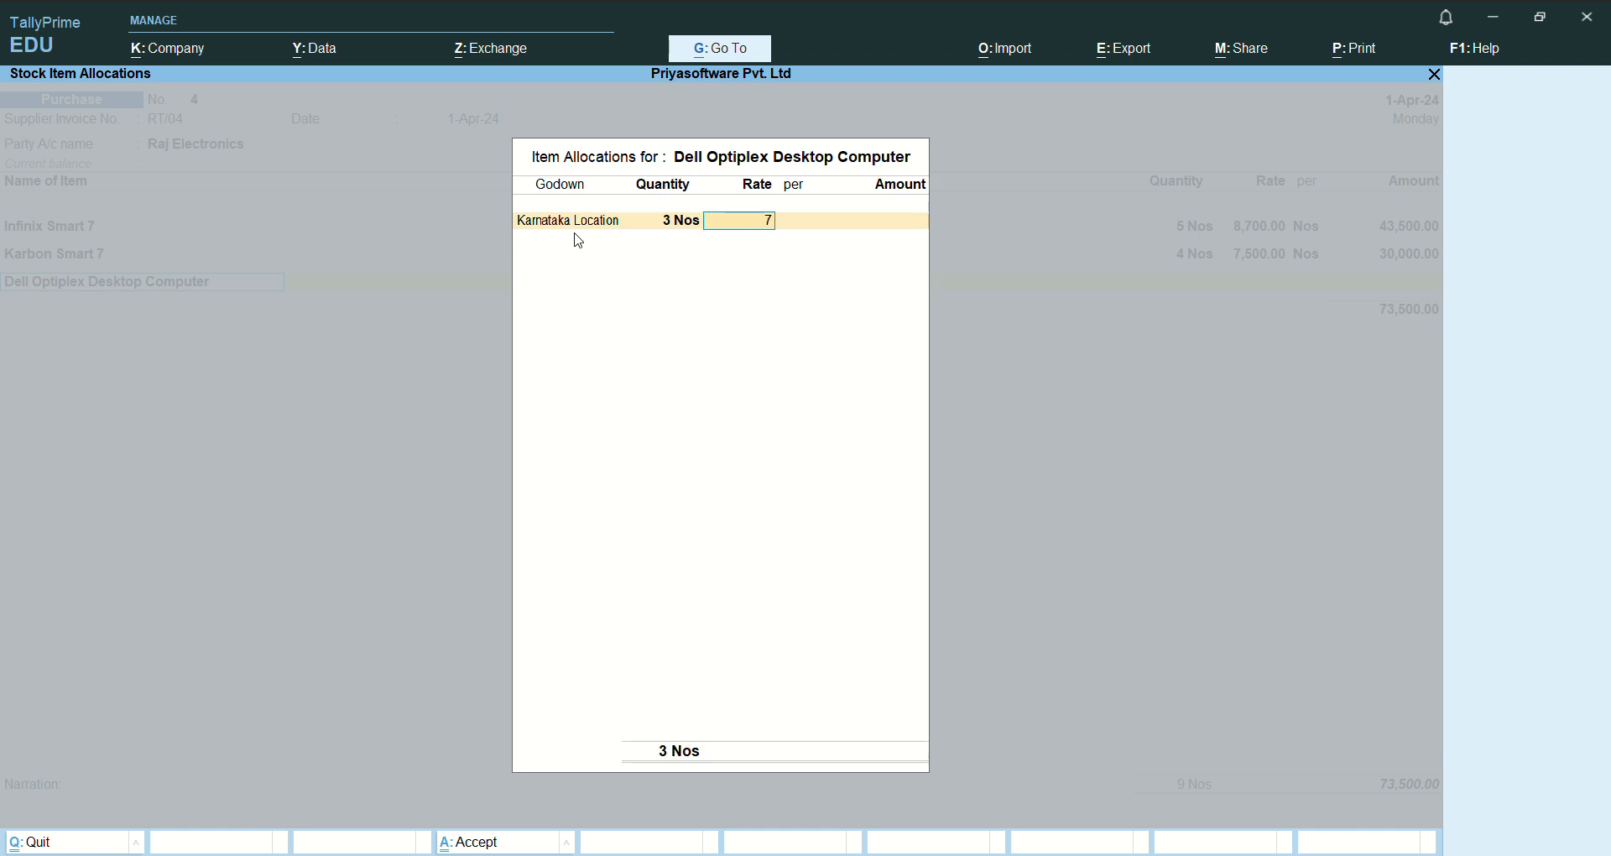
pyautogui.write('70000')
pyautogui.press('Return')
pyautogui.press('Return')
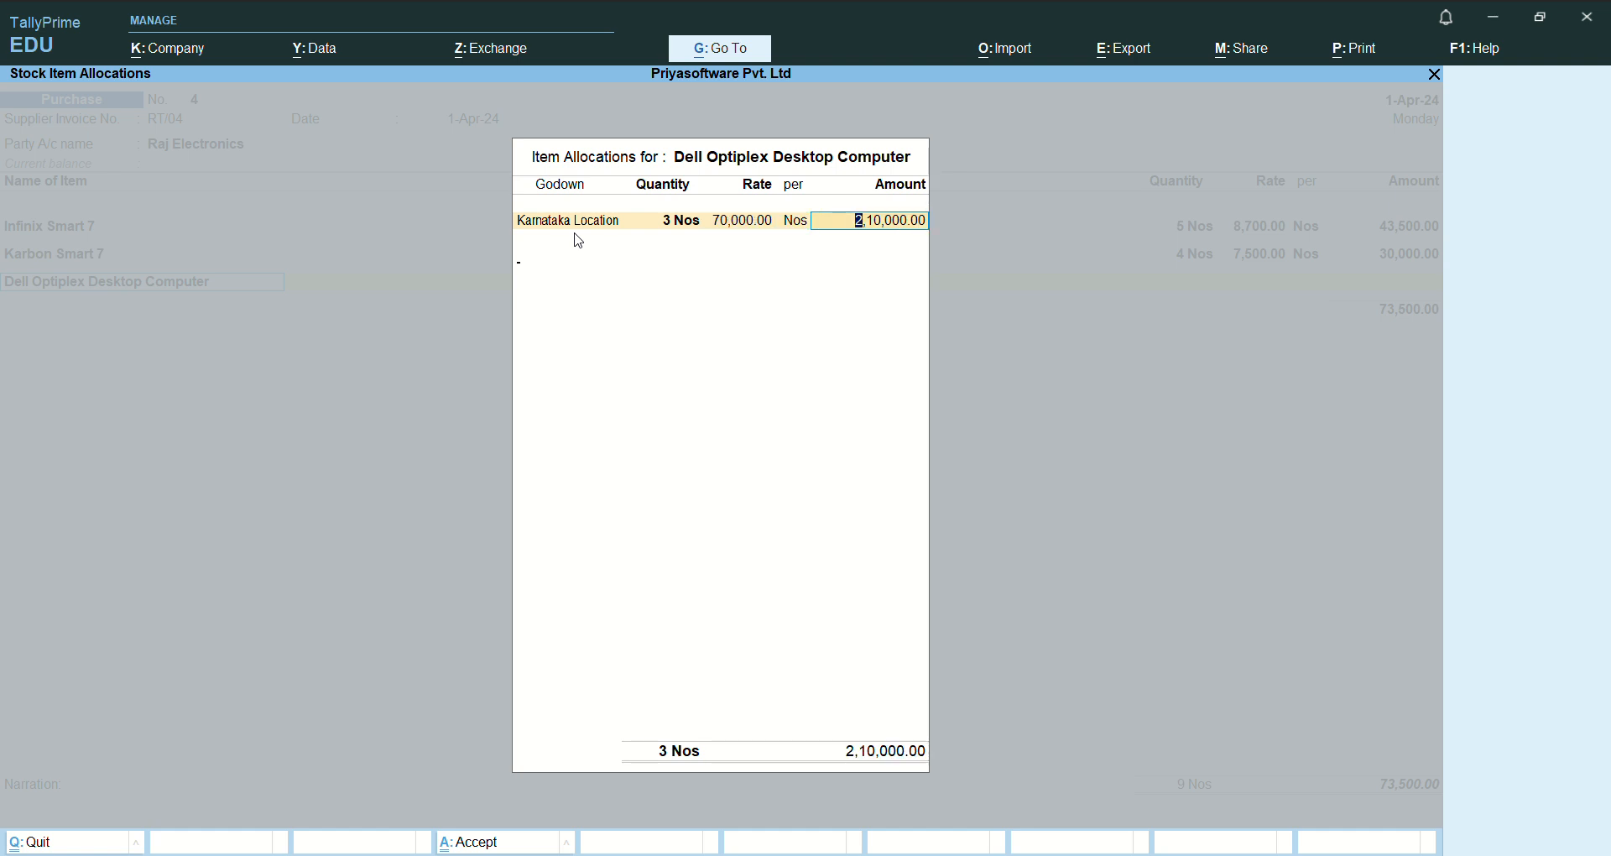
pyautogui.press('Return')
# - Assign the full 2,10,000 amount of the Dell computers to Purchase A/c and end the item and ledger lists
pyautogui.press('Return')
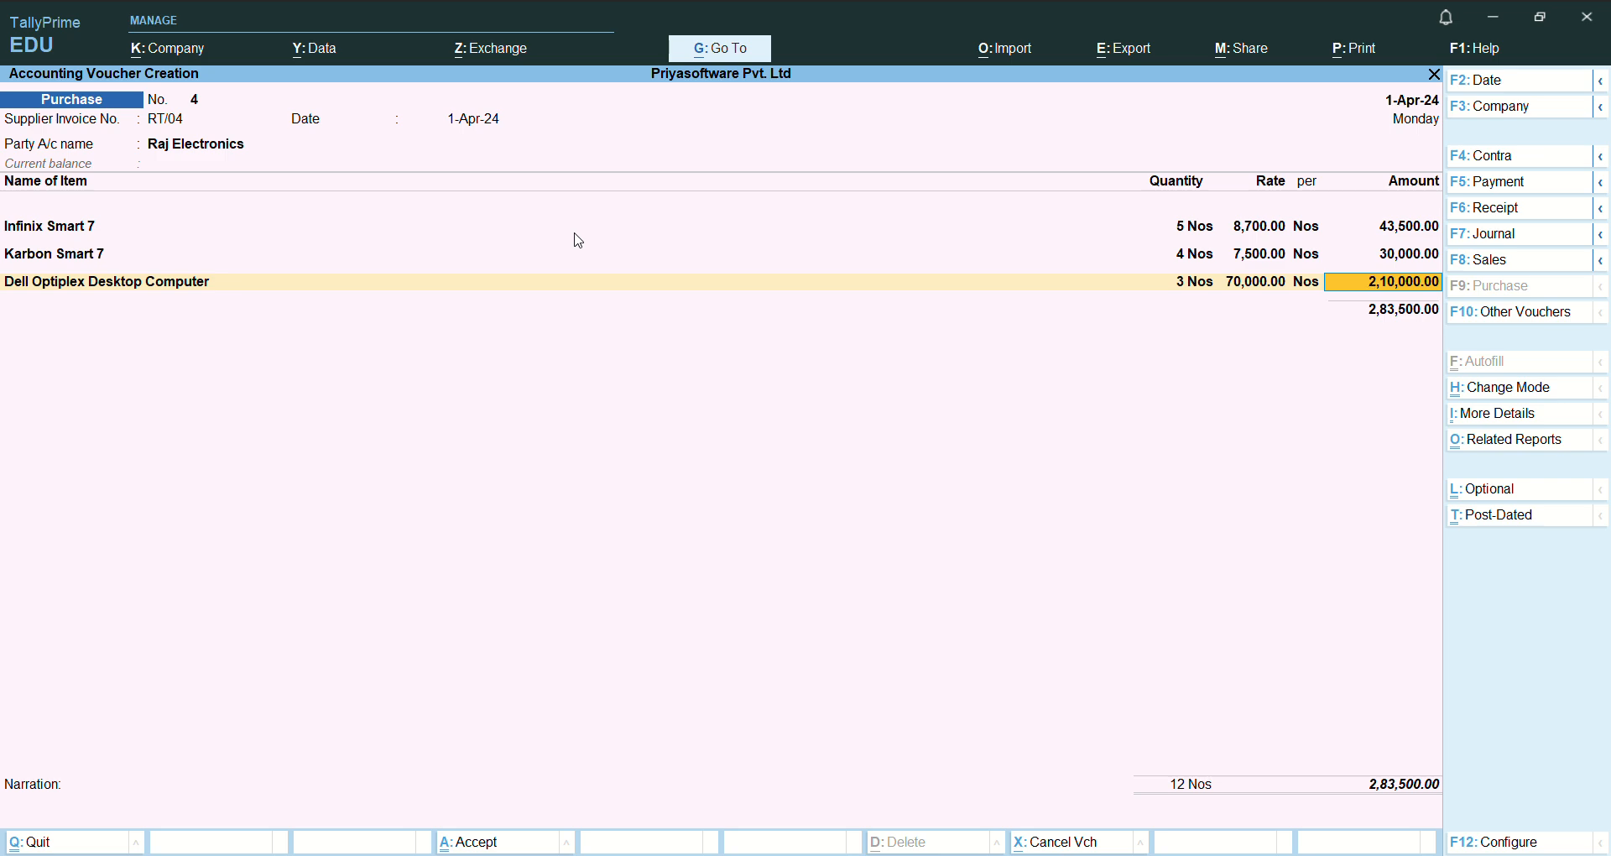
pyautogui.press('Return')
pyautogui.press('Return')
pyautogui.press('Return')
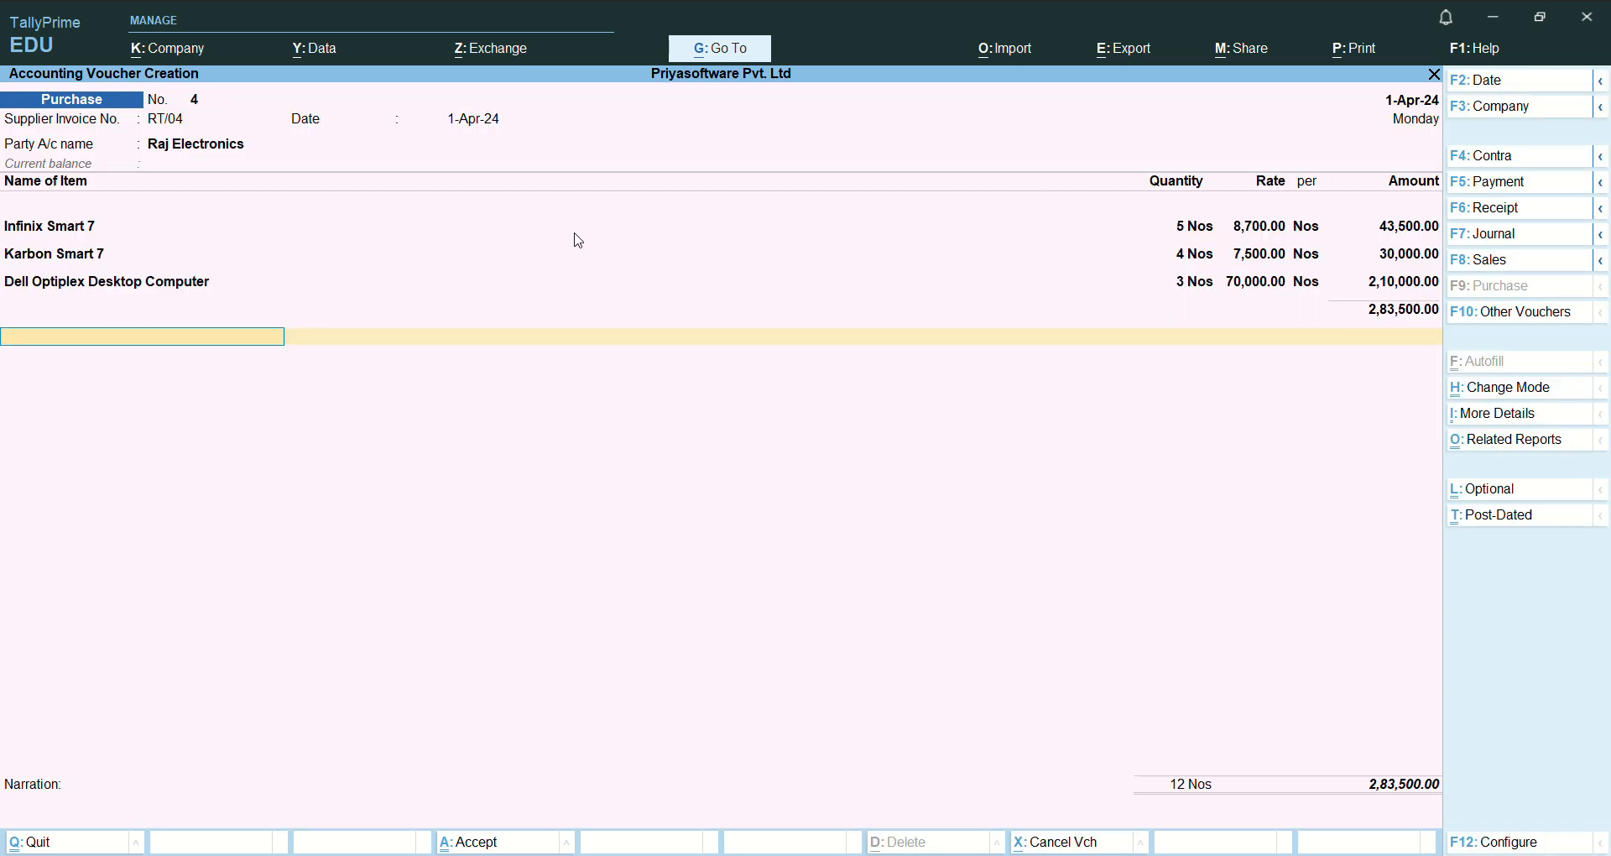
# - Record the bill-wise details for Raj Electronics as New Ref RT/04 for the full 2,83,500 Cr
pyautogui.press('Return')
pyautogui.press('Return')
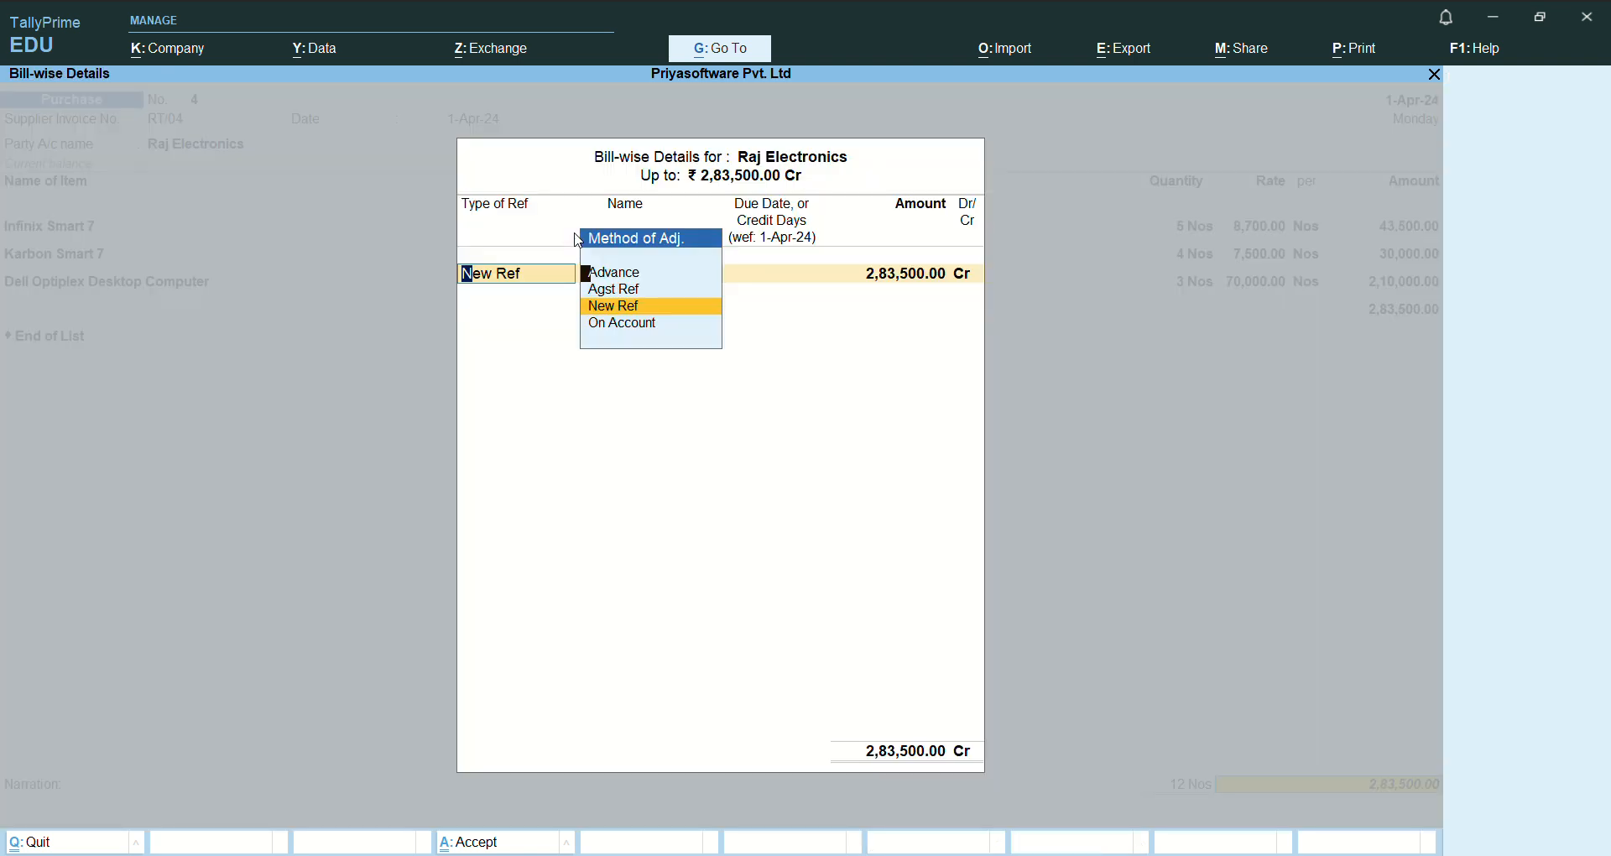
pyautogui.press('Return')
pyautogui.press('Return')
pyautogui.press('Return')
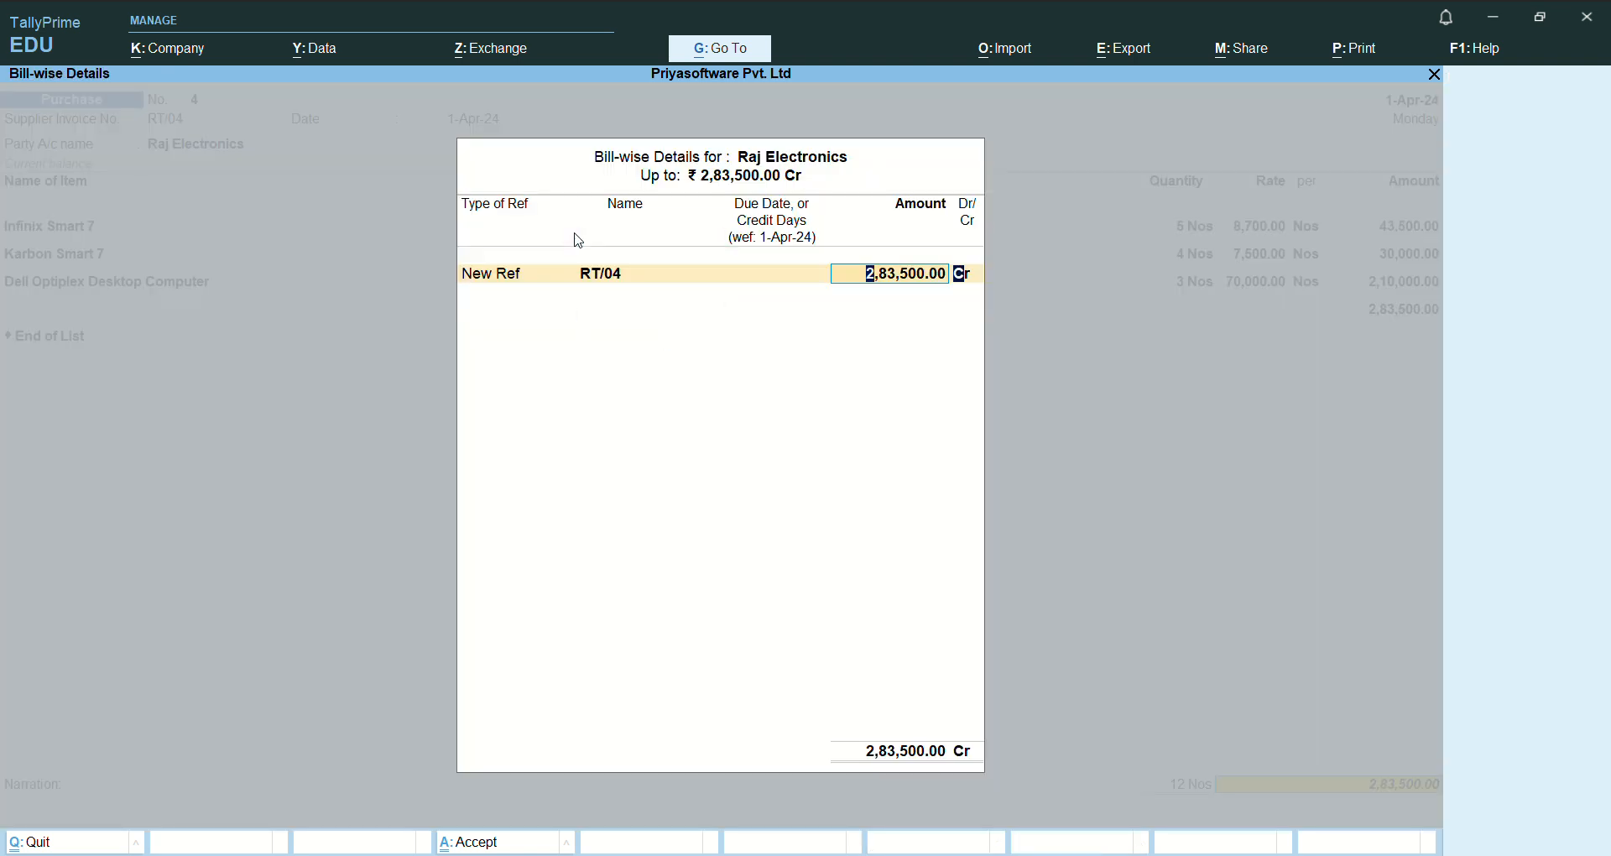
# - Enter the narration "being puchased goods on credit" and save the Raj Electronics purchase voucher
pyautogui.press('Return')
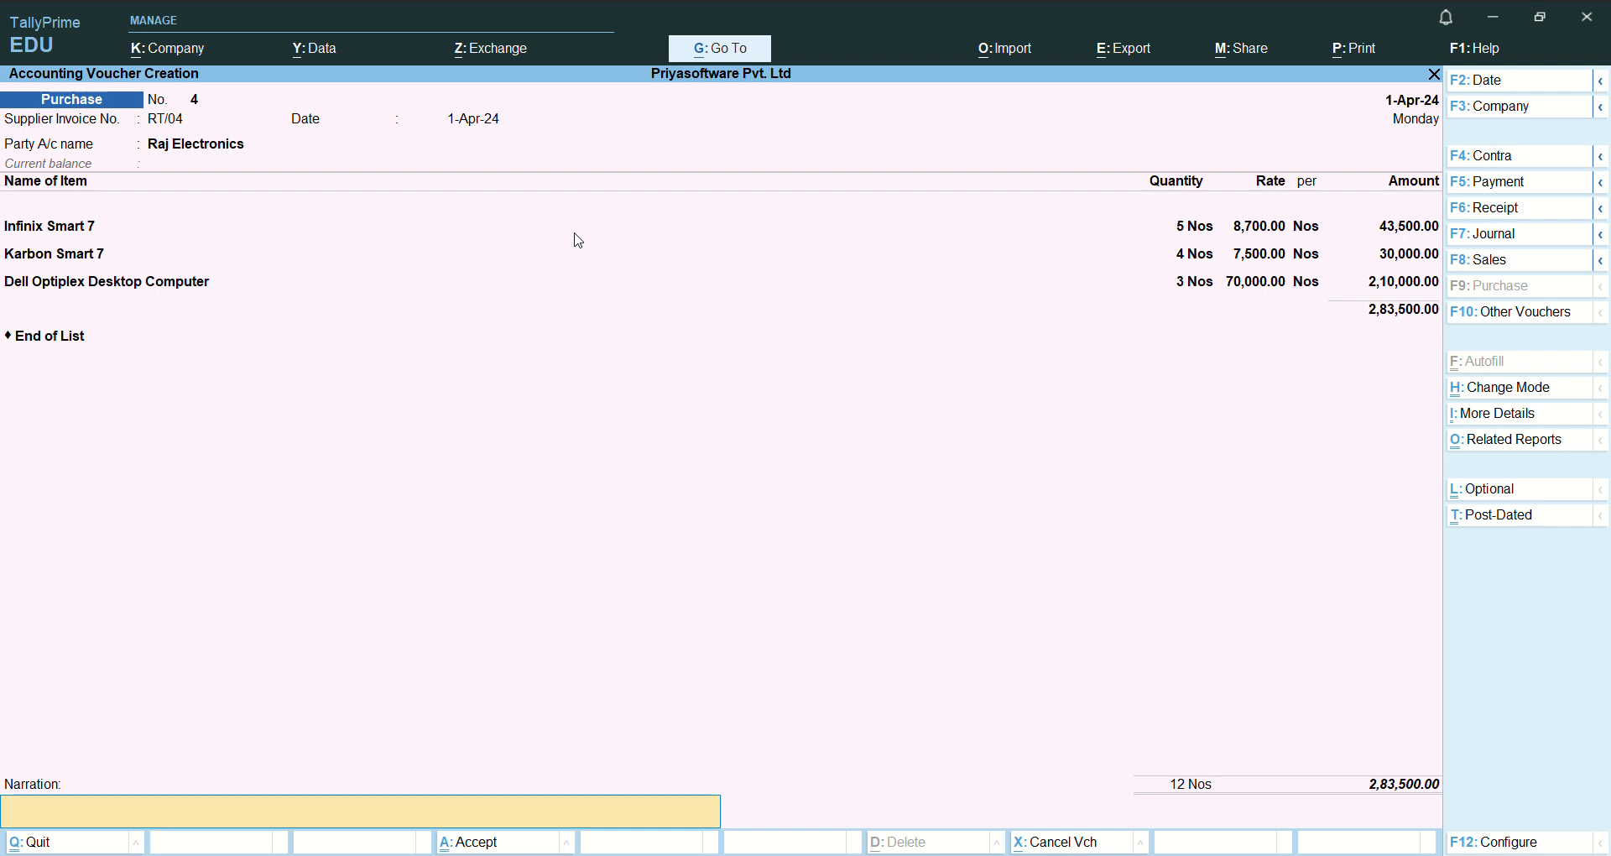
pyautogui.write('being pucha')
pyautogui.write('sed goods on credit')
pyautogui.press('Return')
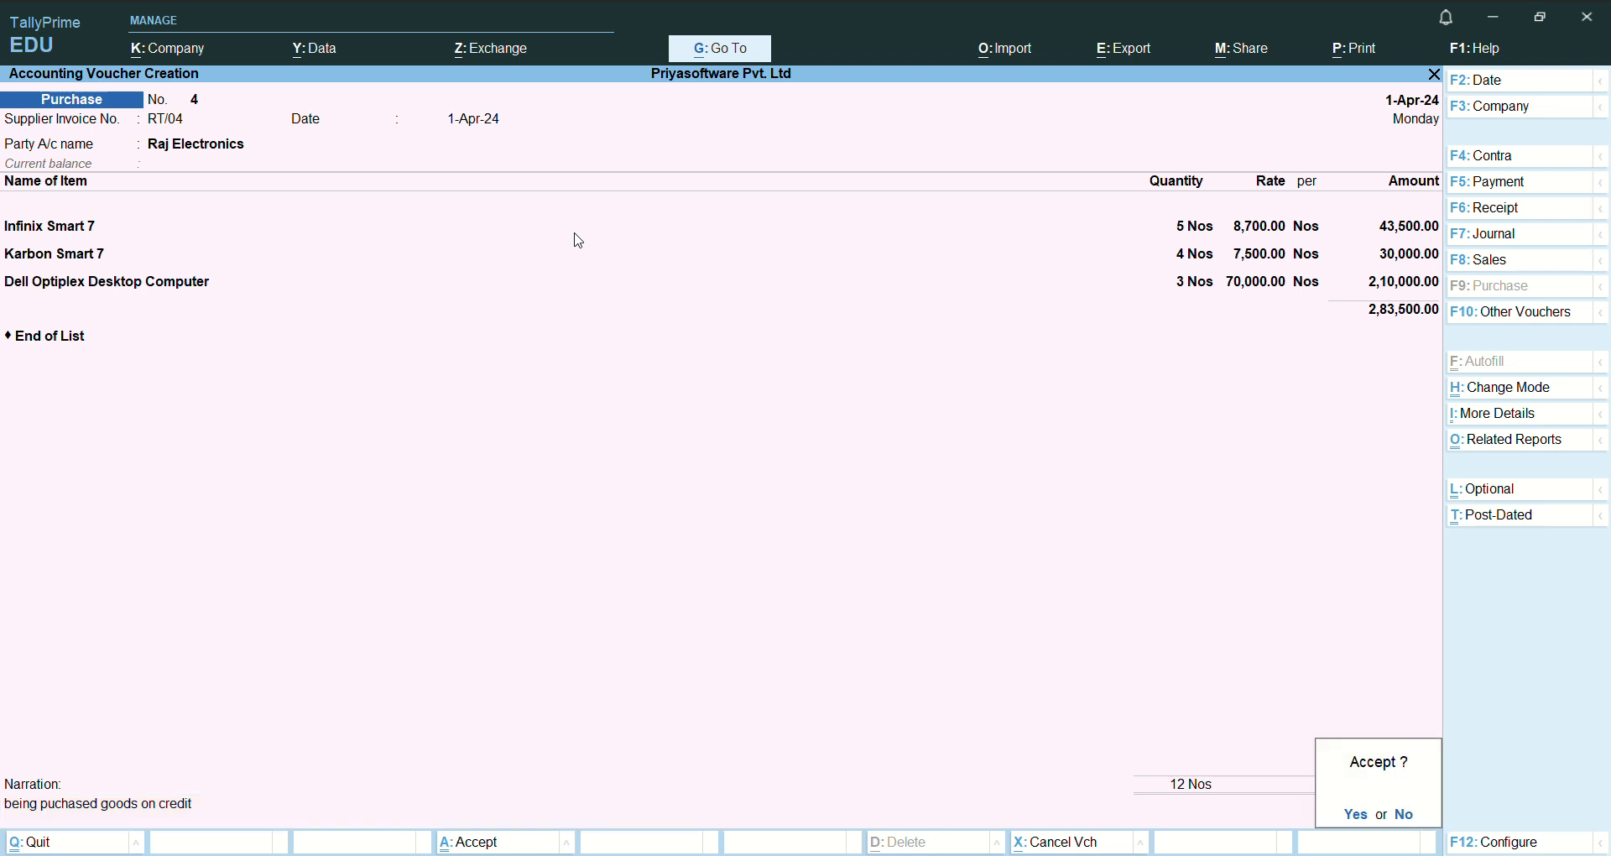
pyautogui.press('Return')
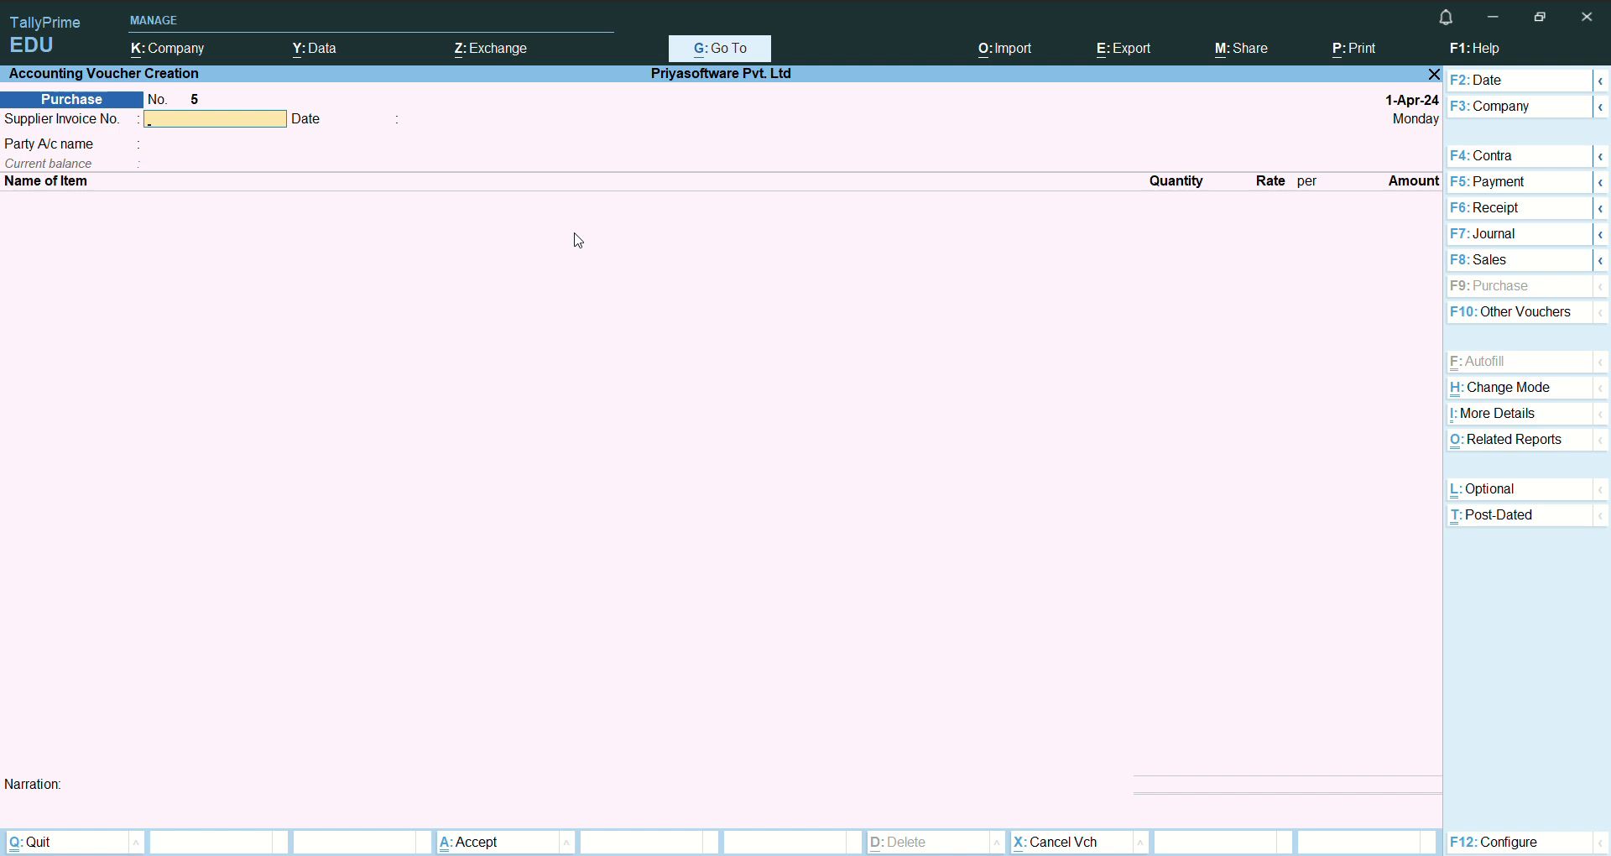
# - Change the new purchase voucher's mode to Accounting Invoice
pyautogui.press('ctrl')
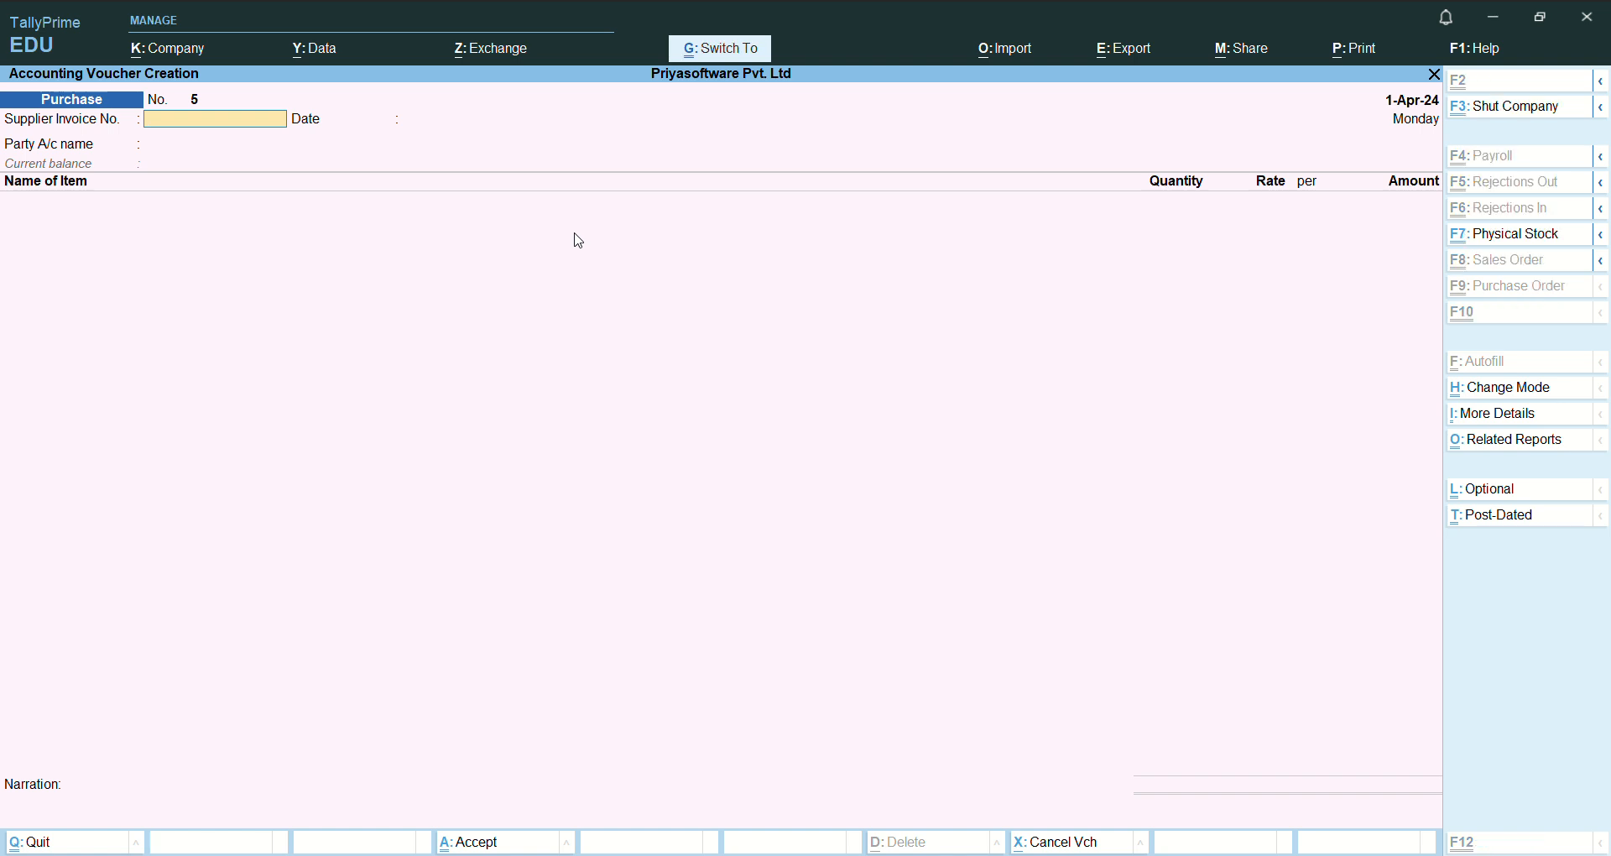
pyautogui.hotkey('ctrl', 'h')
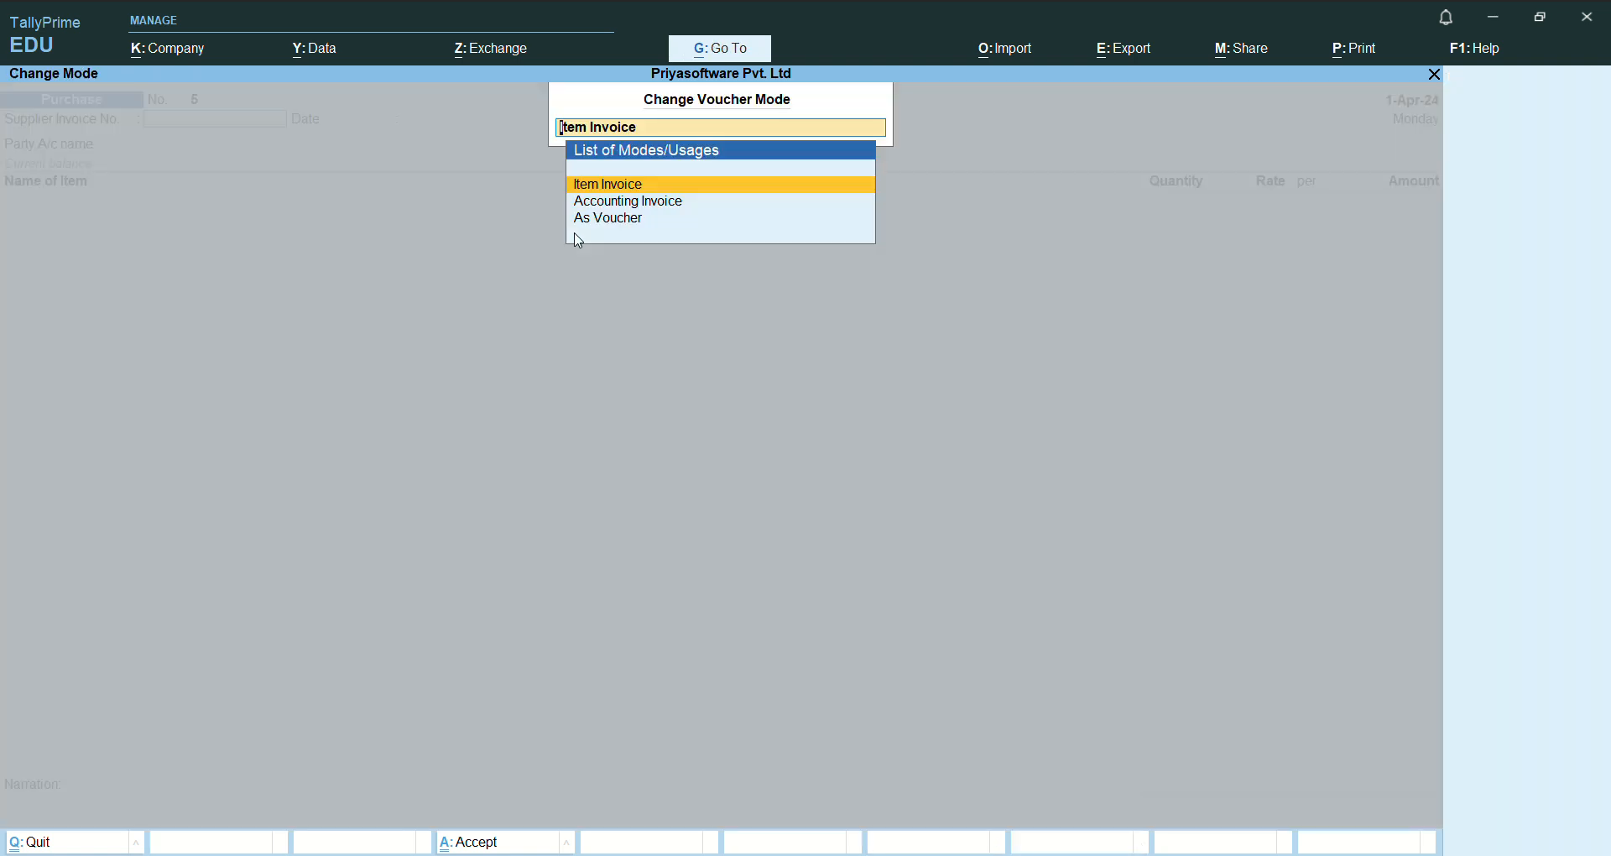
pyautogui.press('Down')
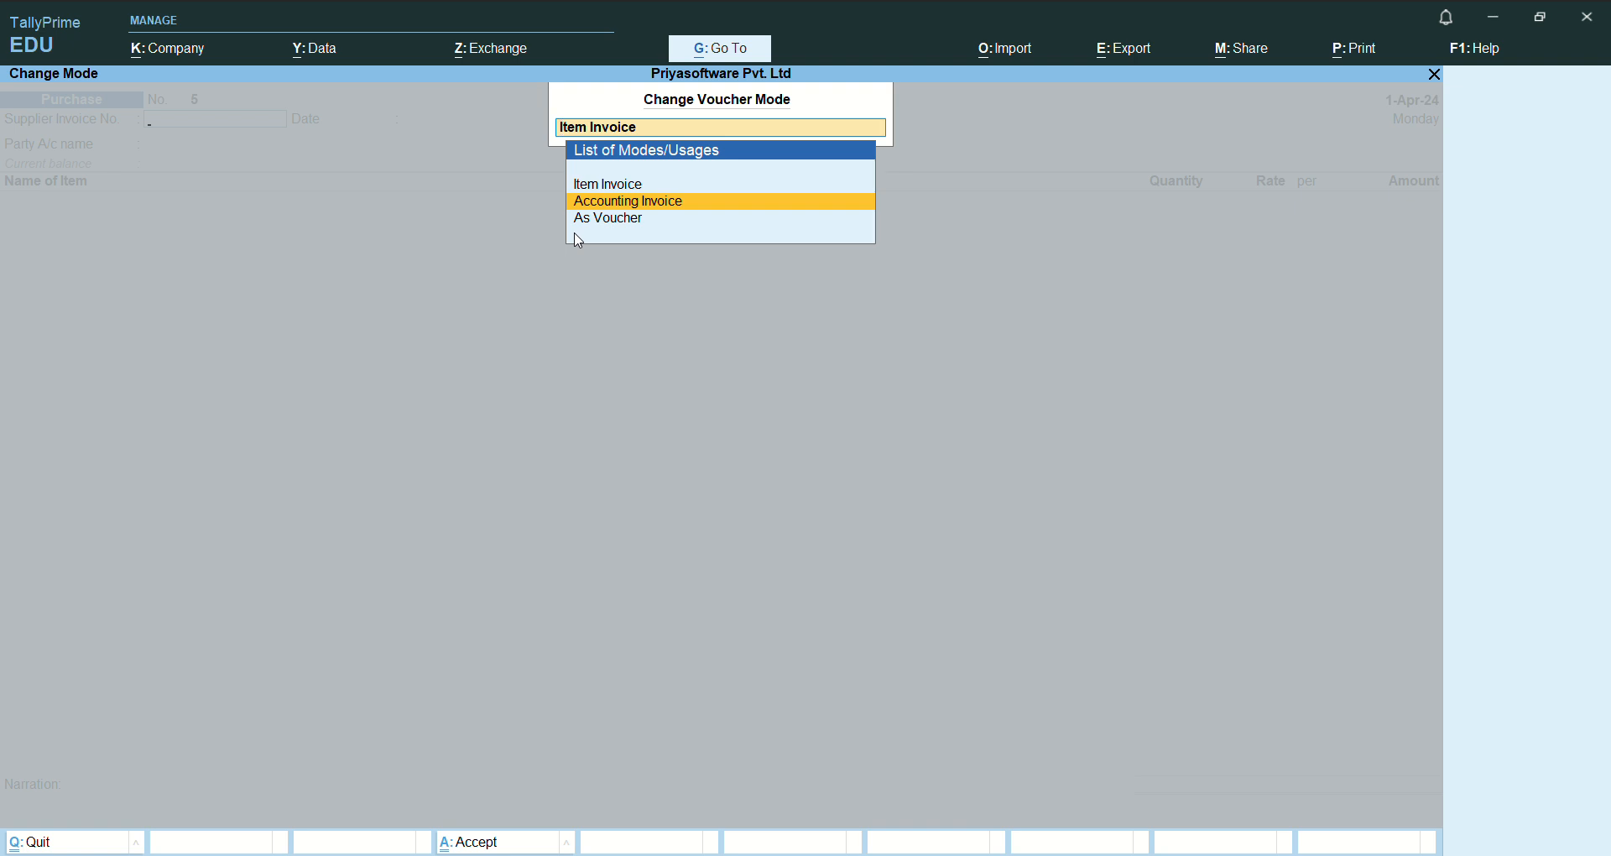
pyautogui.press('Return')
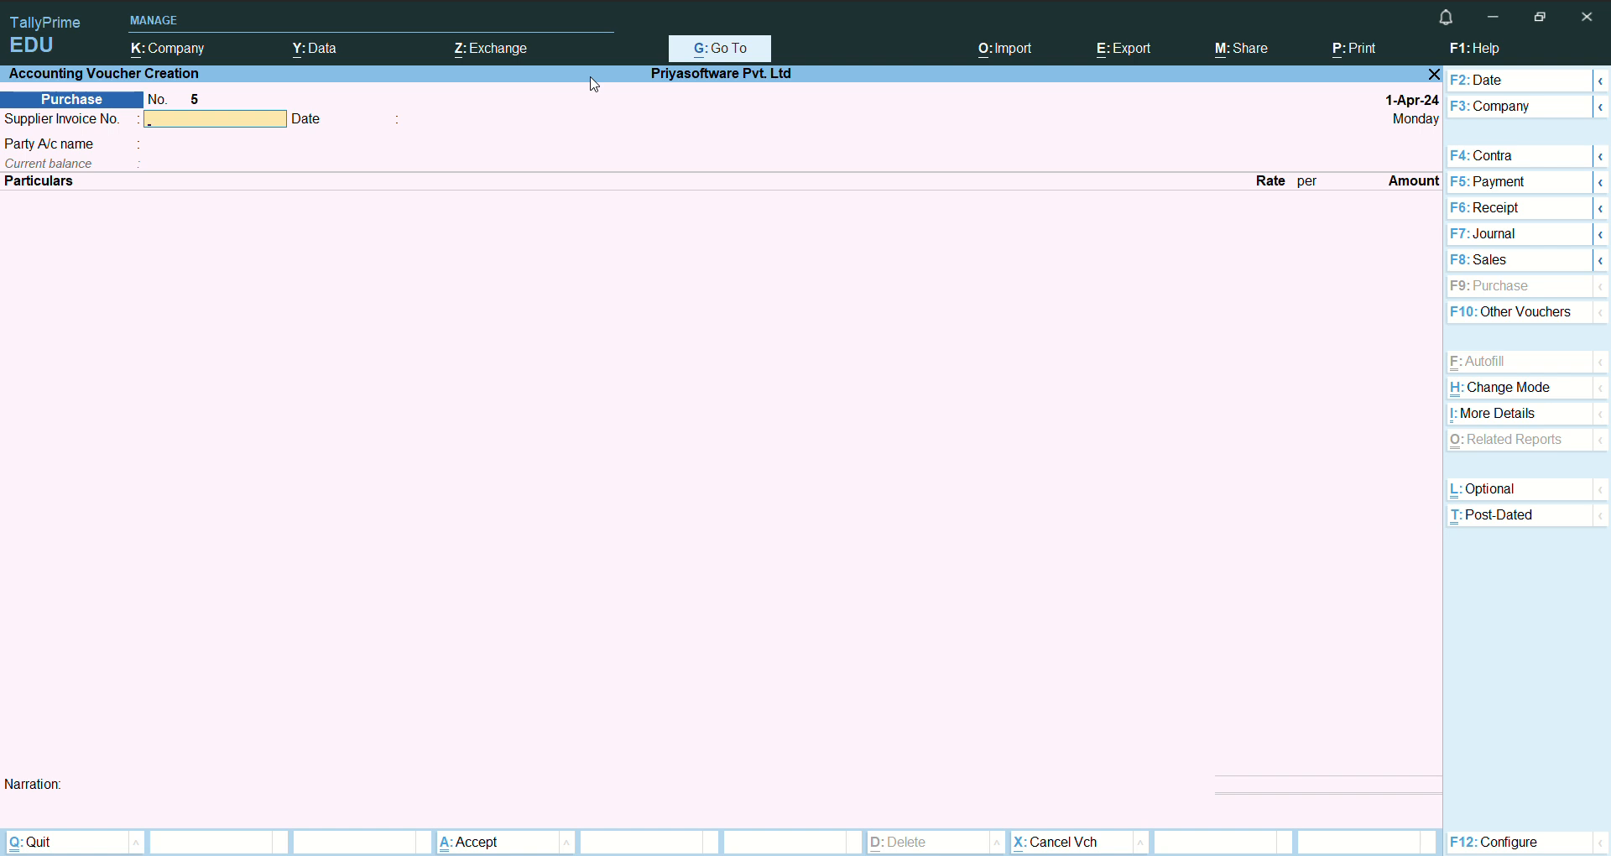
# - Set the supplier invoice number to 5, keep the date 1-Apr-24, and choose Kotak Bank Current A/c as the party account
pyautogui.write('5')
pyautogui.press('Return')
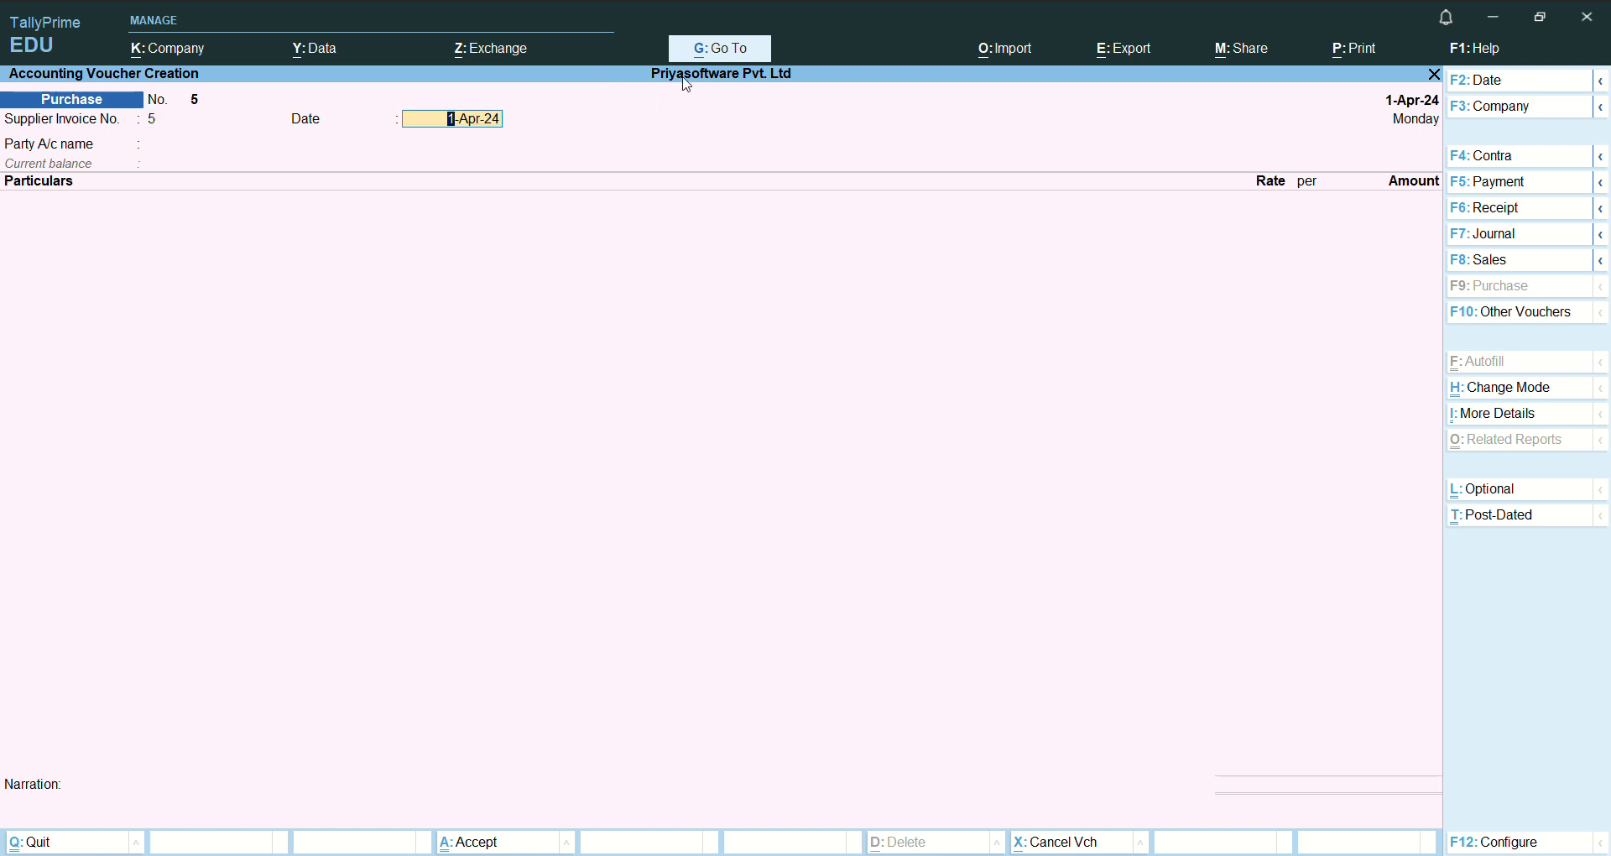
pyautogui.press('Return')
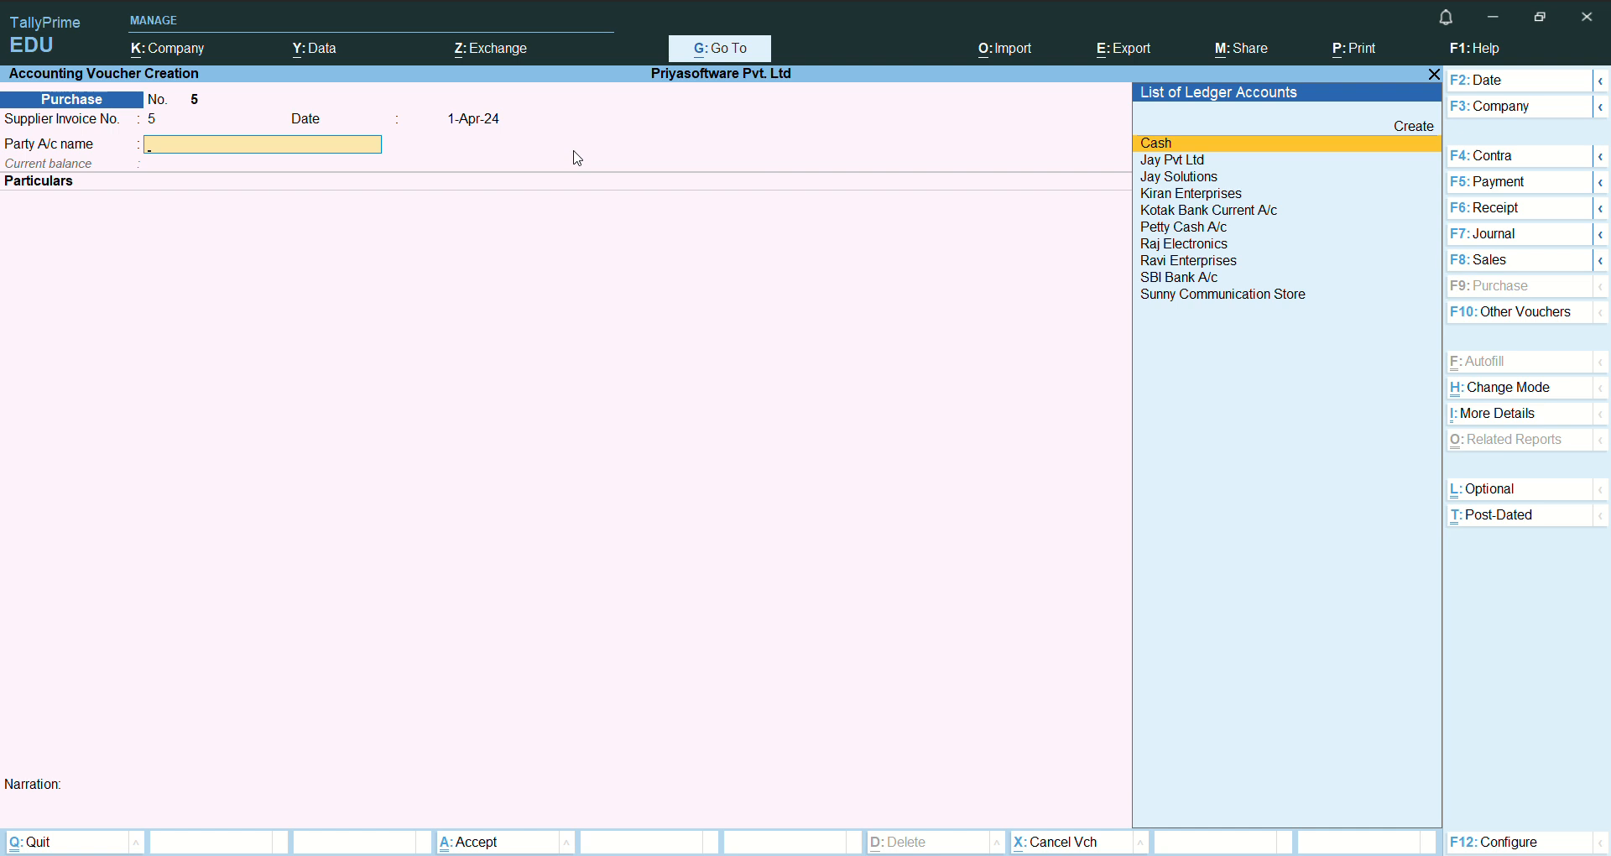
pyautogui.press('Down')
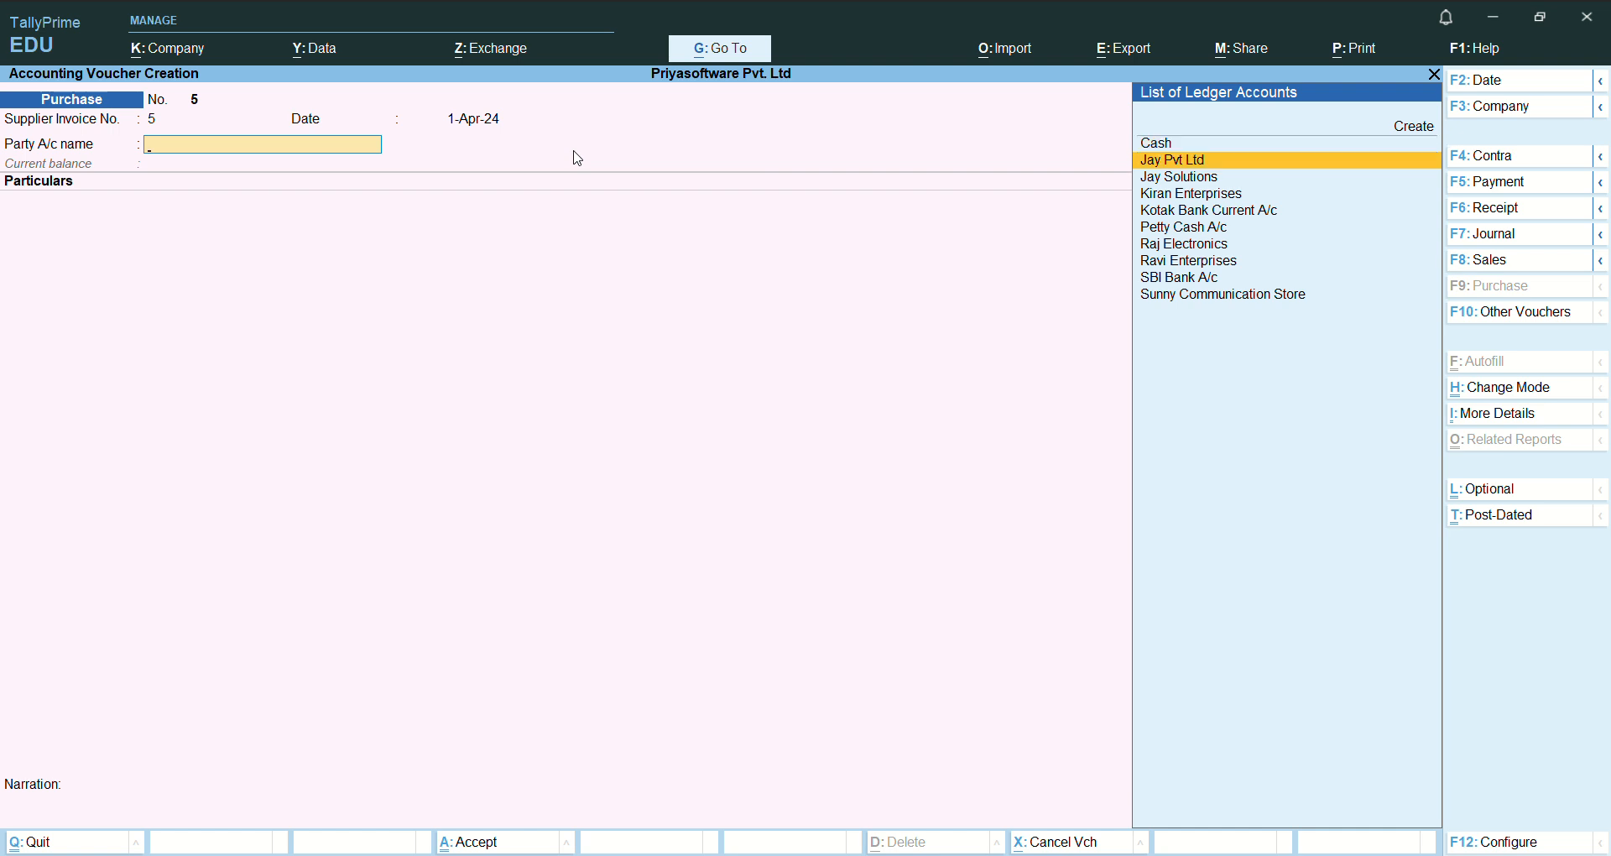
pyautogui.press('Down')
pyautogui.press('Down')
pyautogui.press('Down')
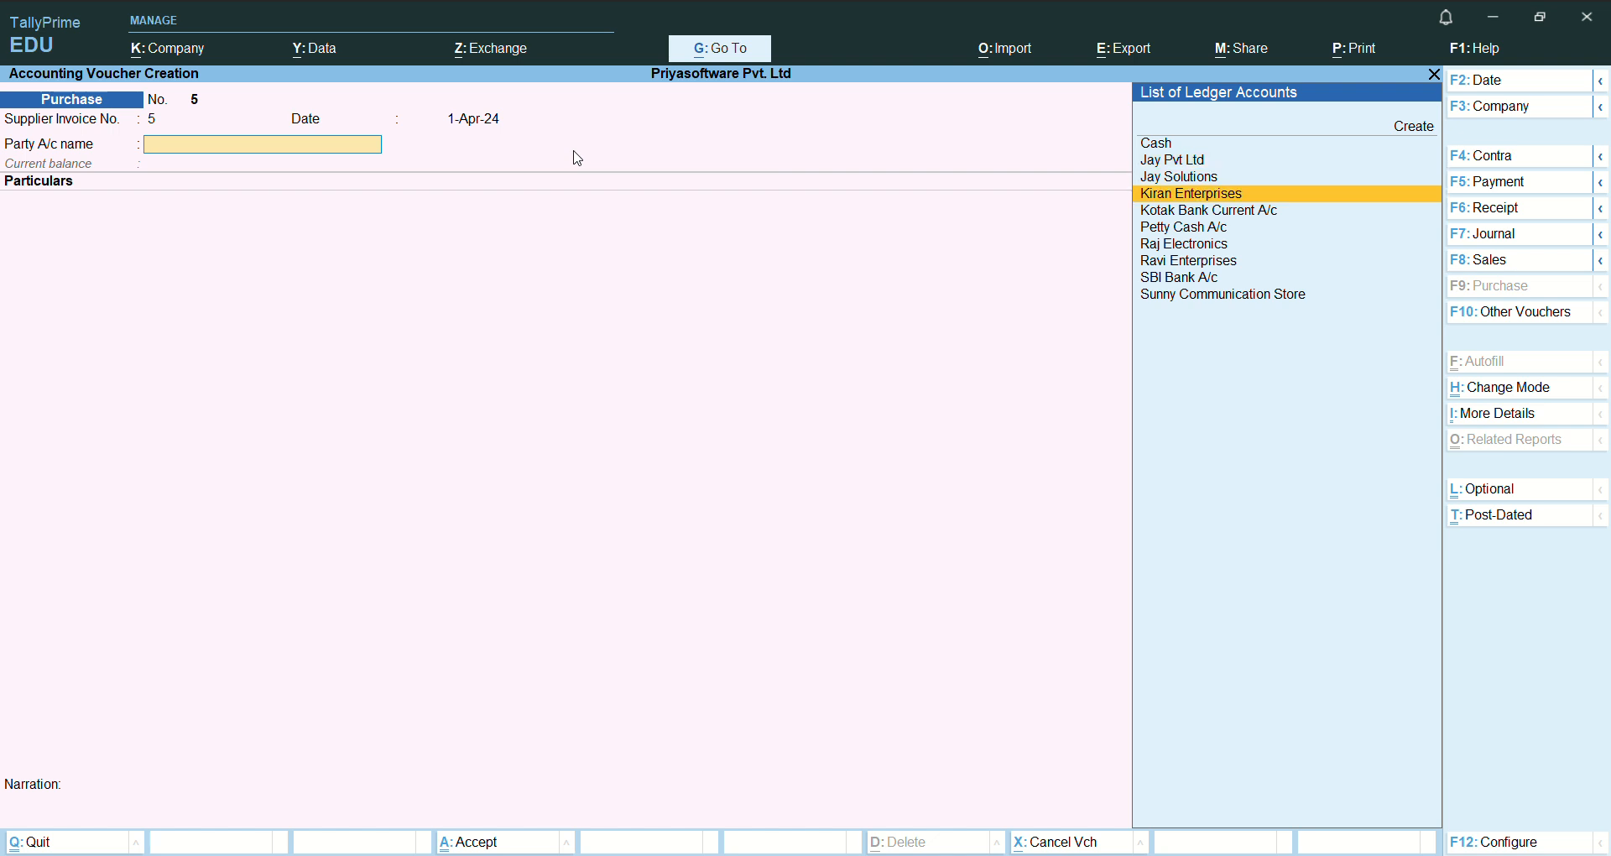
pyautogui.press('Return')
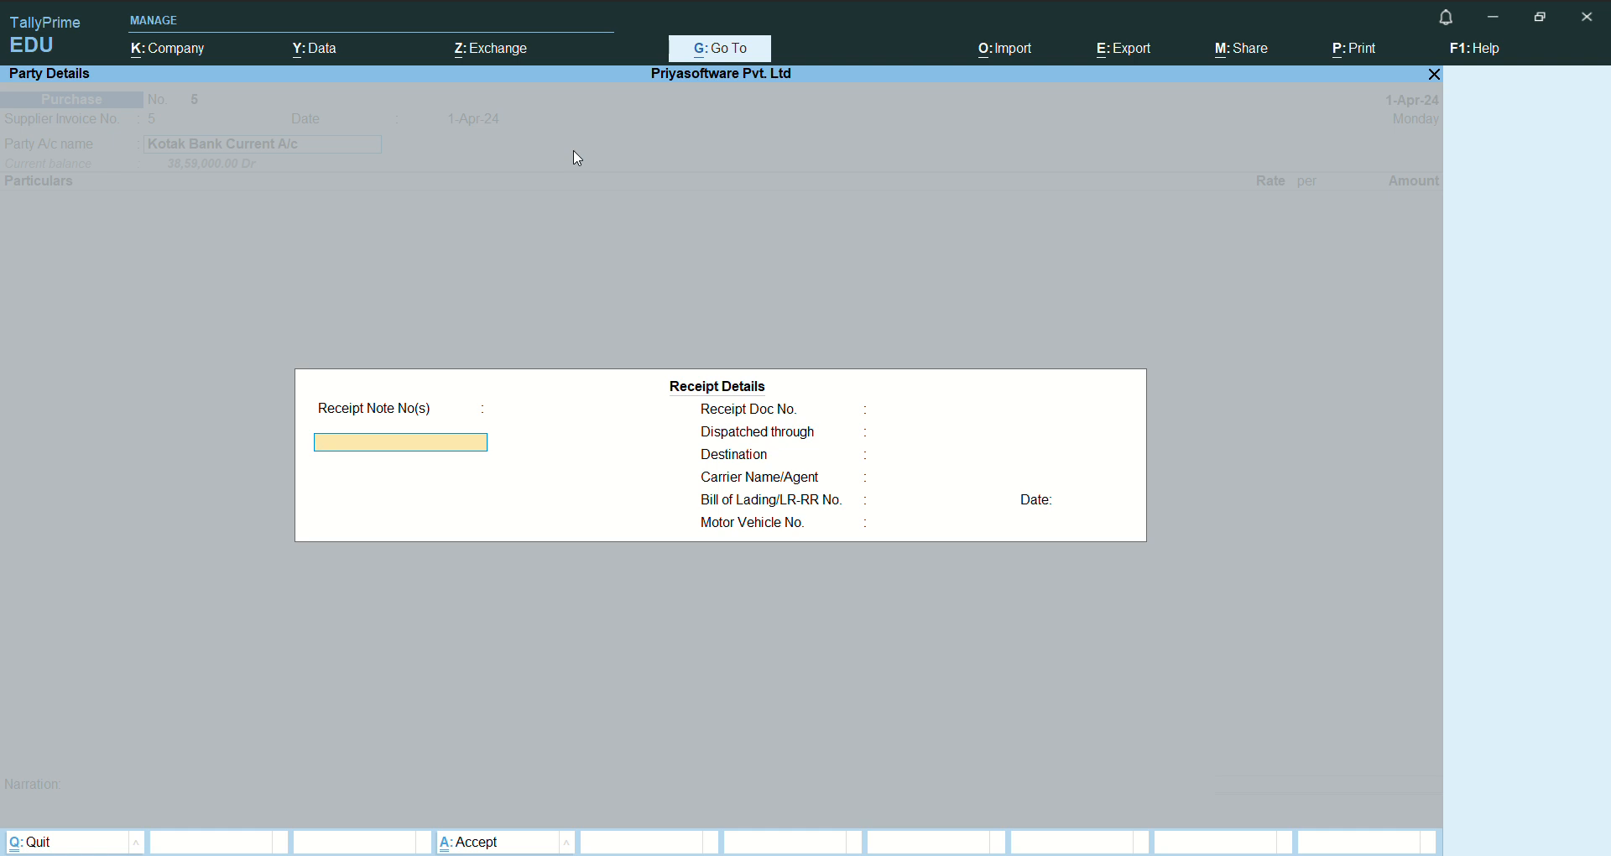
# - Accept blank receipt details and the default party details for Kotak Bank Current A/c
pyautogui.press('Return')
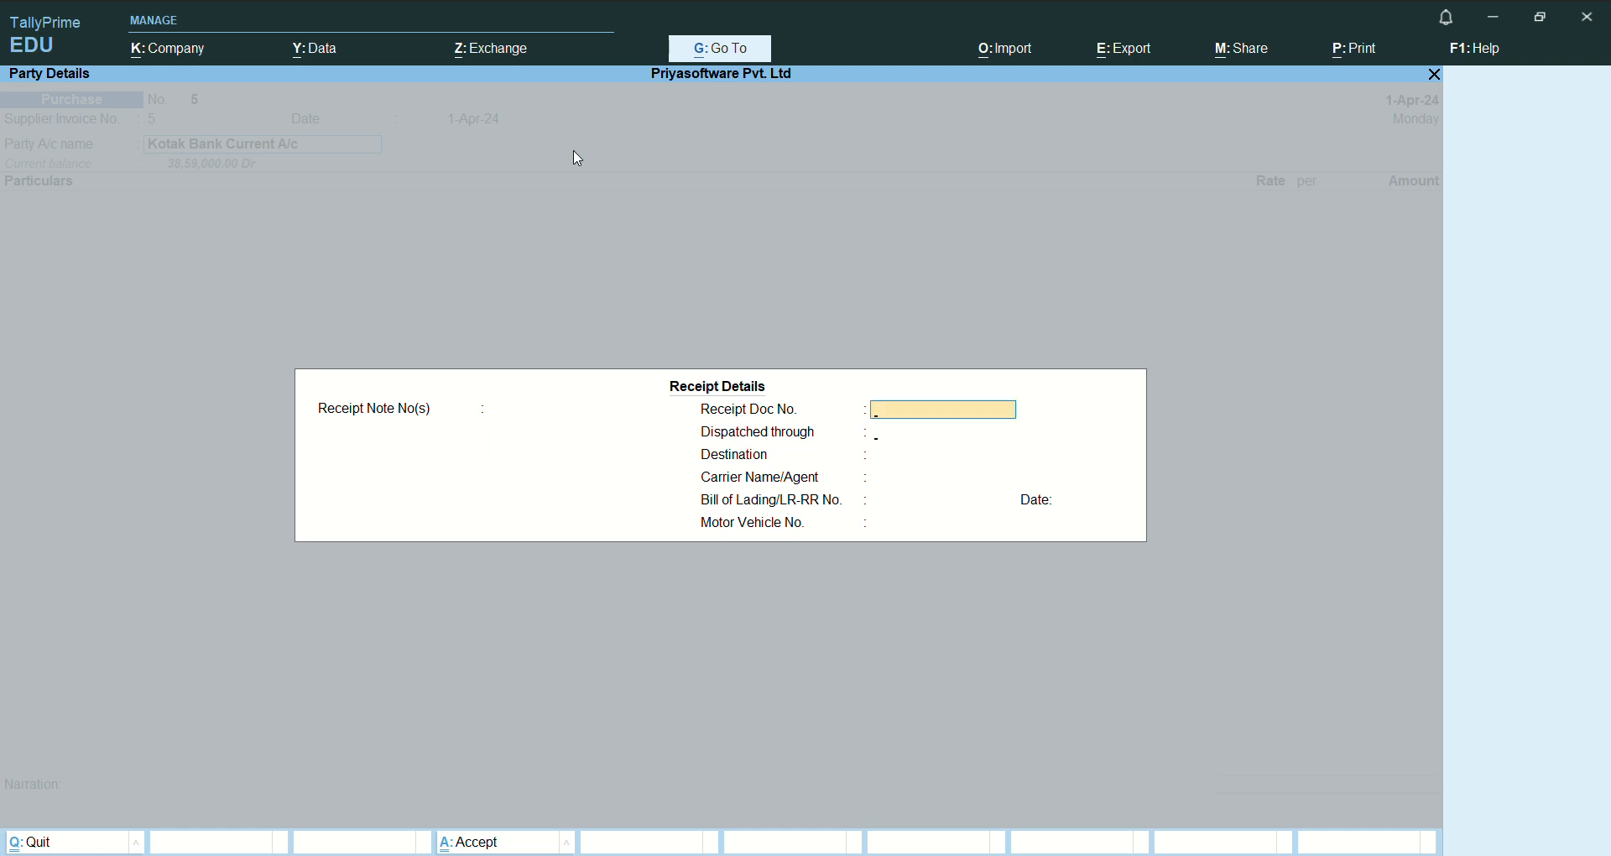
pyautogui.press('Return')
pyautogui.press('Escape')
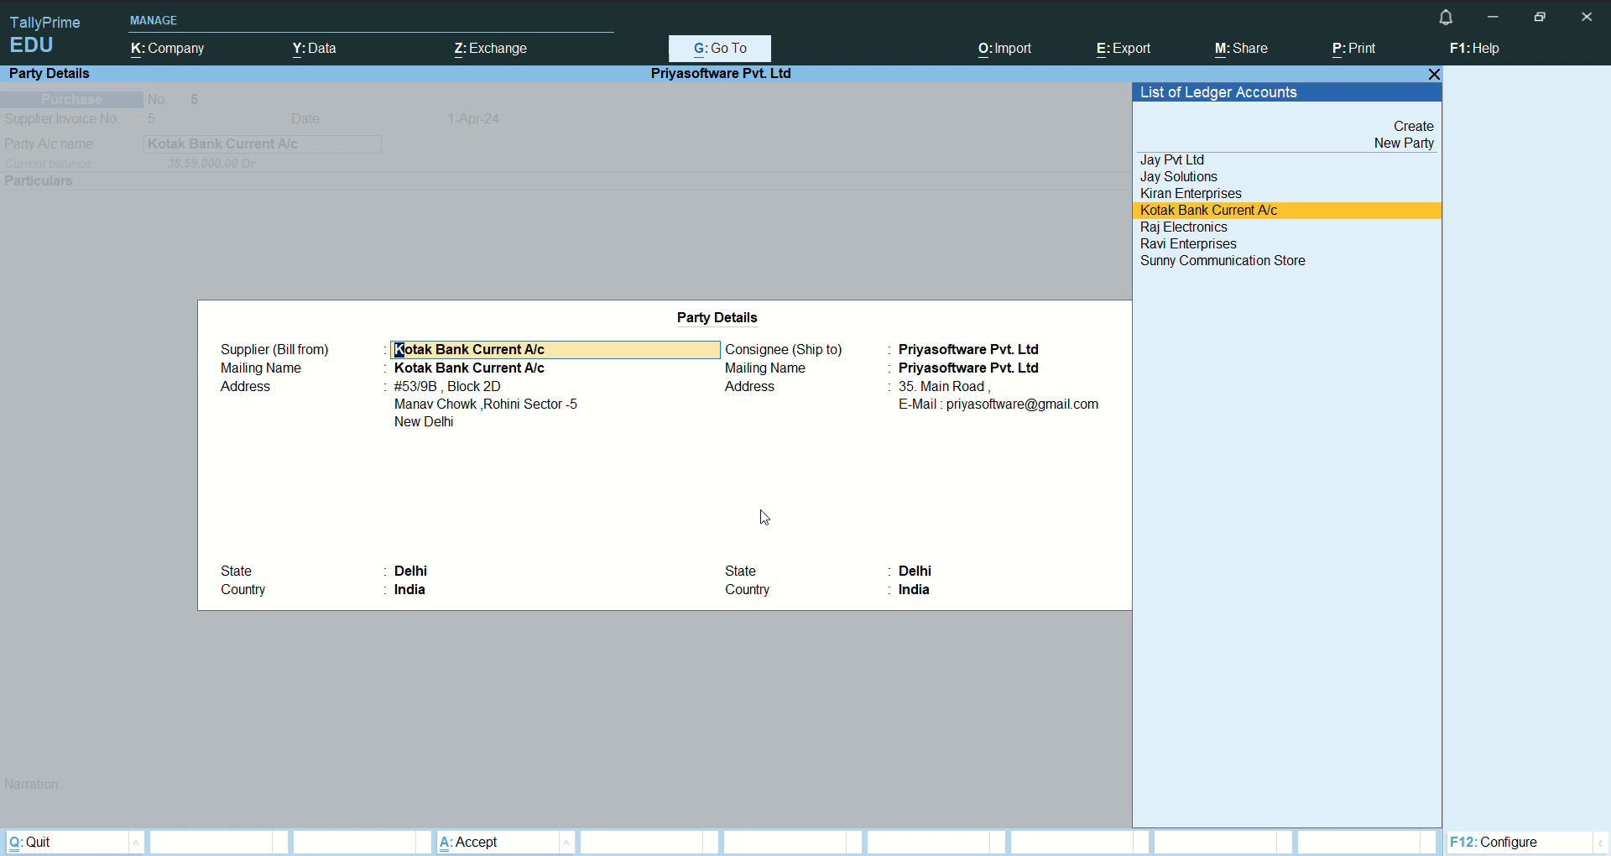
pyautogui.hotkey('ctrl', 'a')
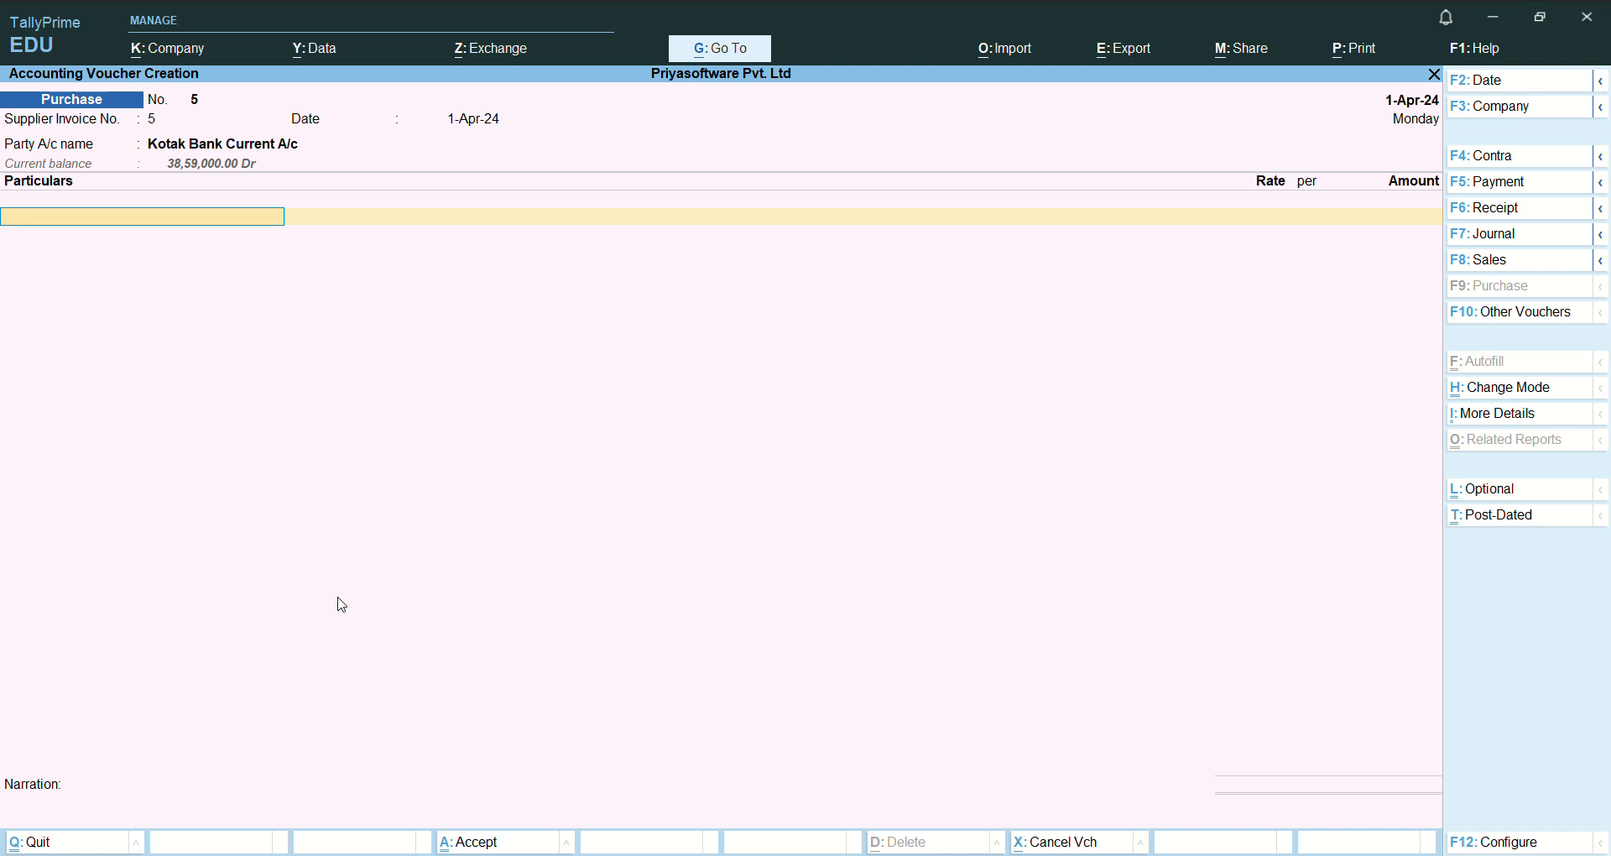
# - Add Purchase A/c as the first particular with an amount of 10,000
pyautogui.write('Pu')
pyautogui.press('Return')
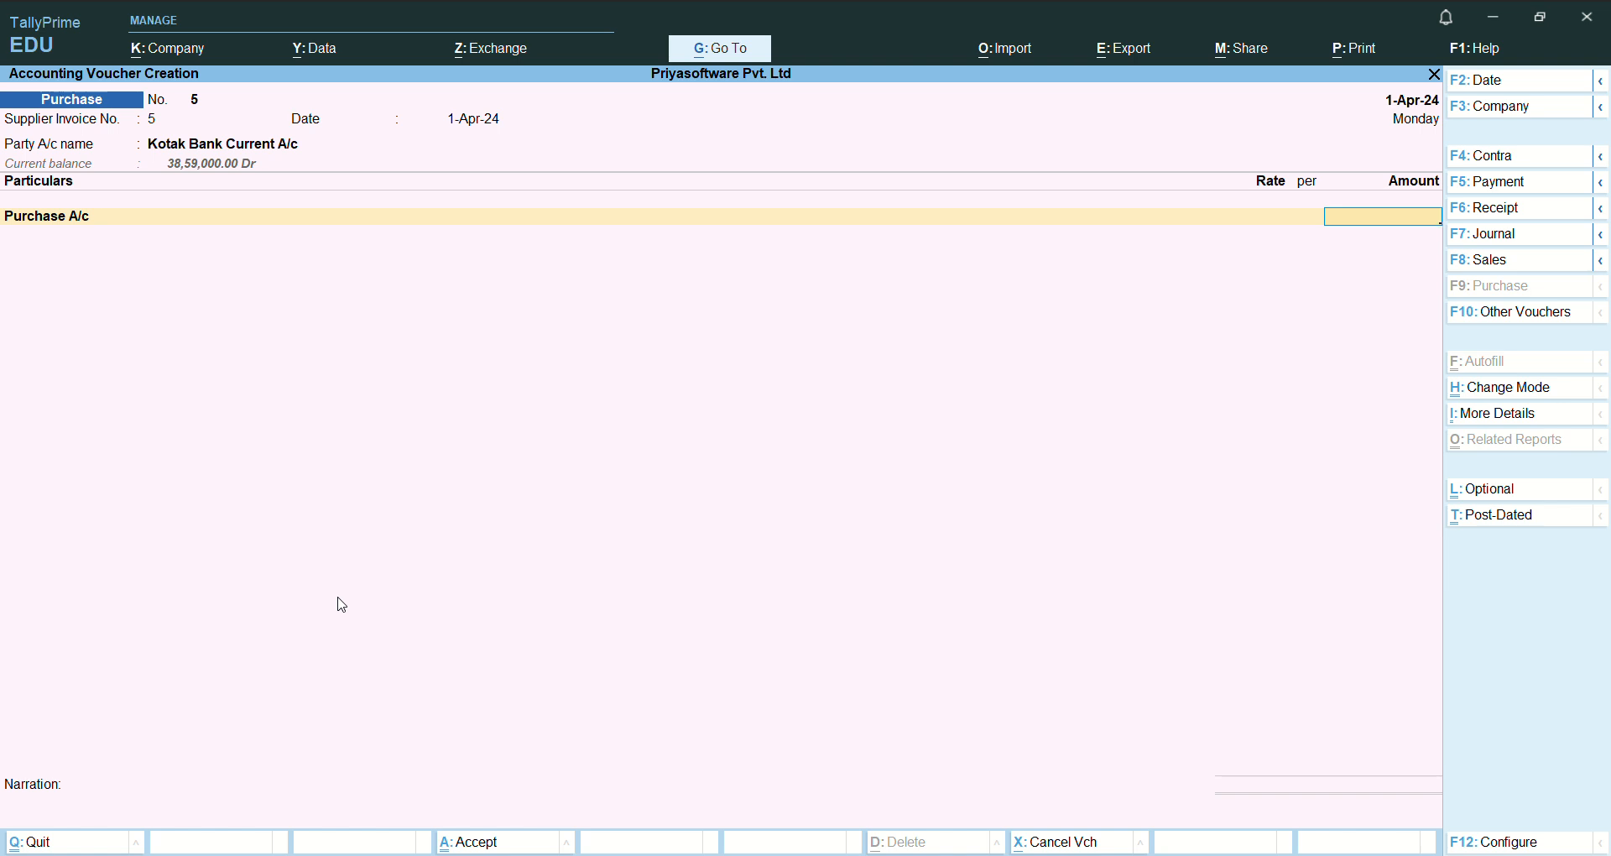
pyautogui.write('10000')
pyautogui.press('Return')
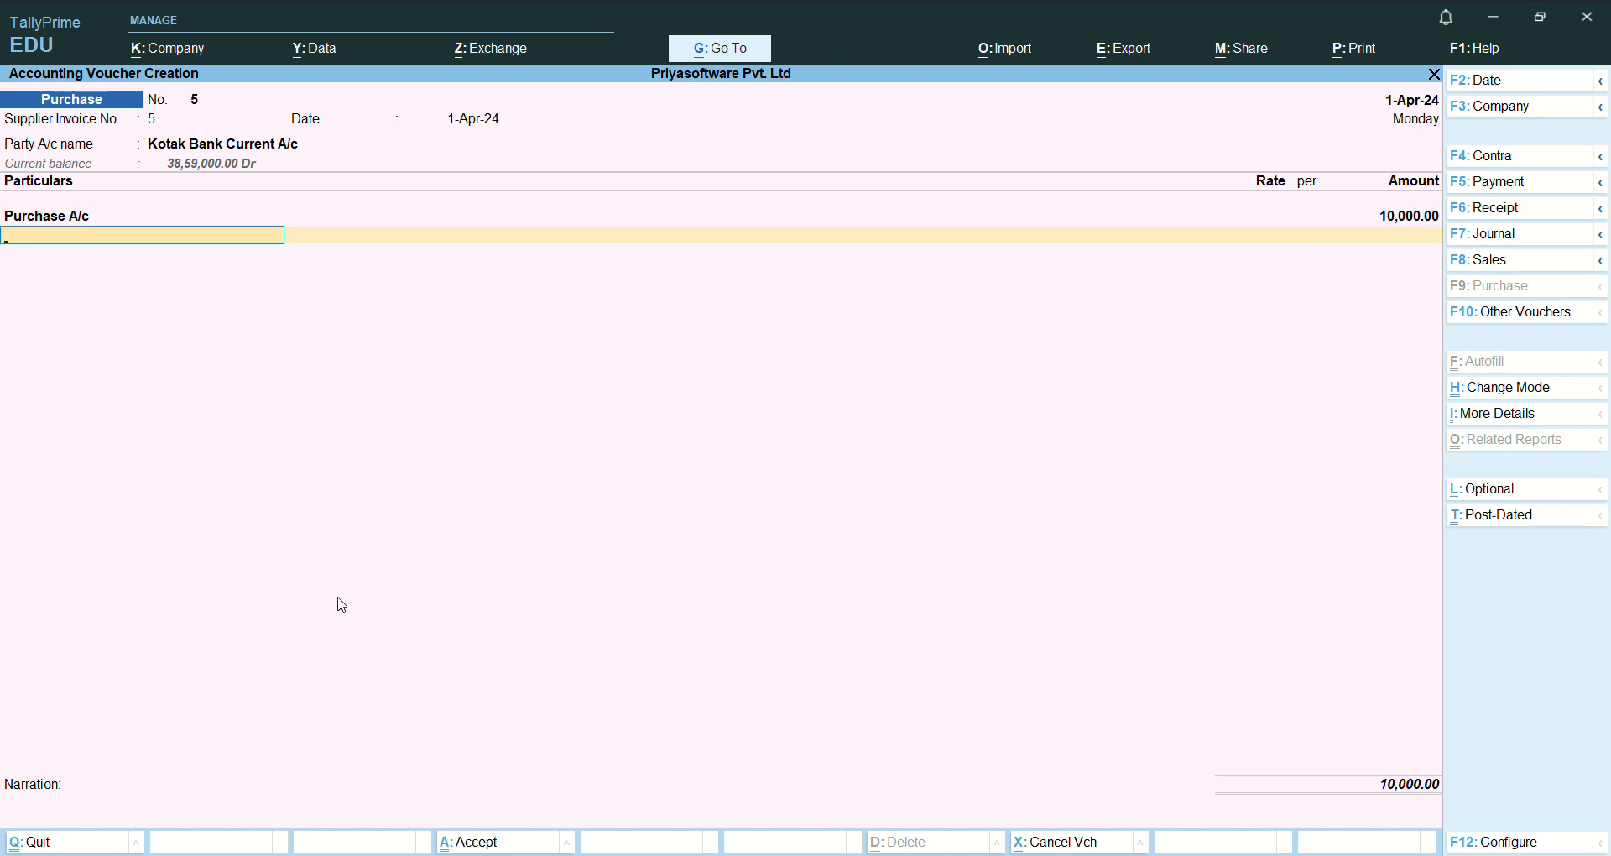
# - Allocate the 10,000 Kotak Bank payment as a Cheque with instrument number 135246, keeping the instrument date 1-Apr-24
pyautogui.press('Return')
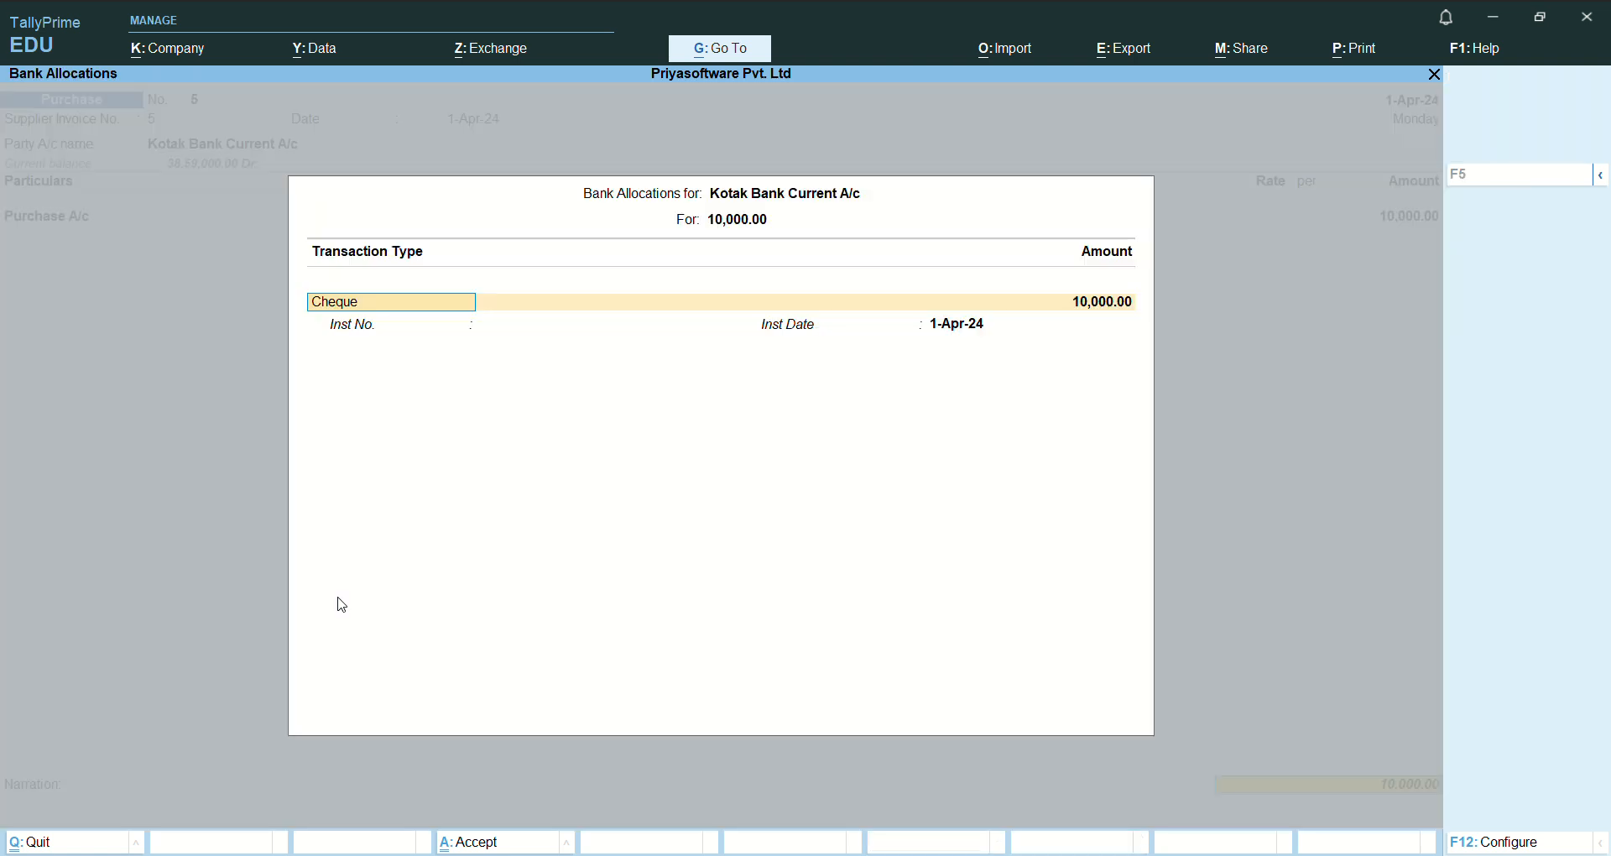
pyautogui.press('Return')
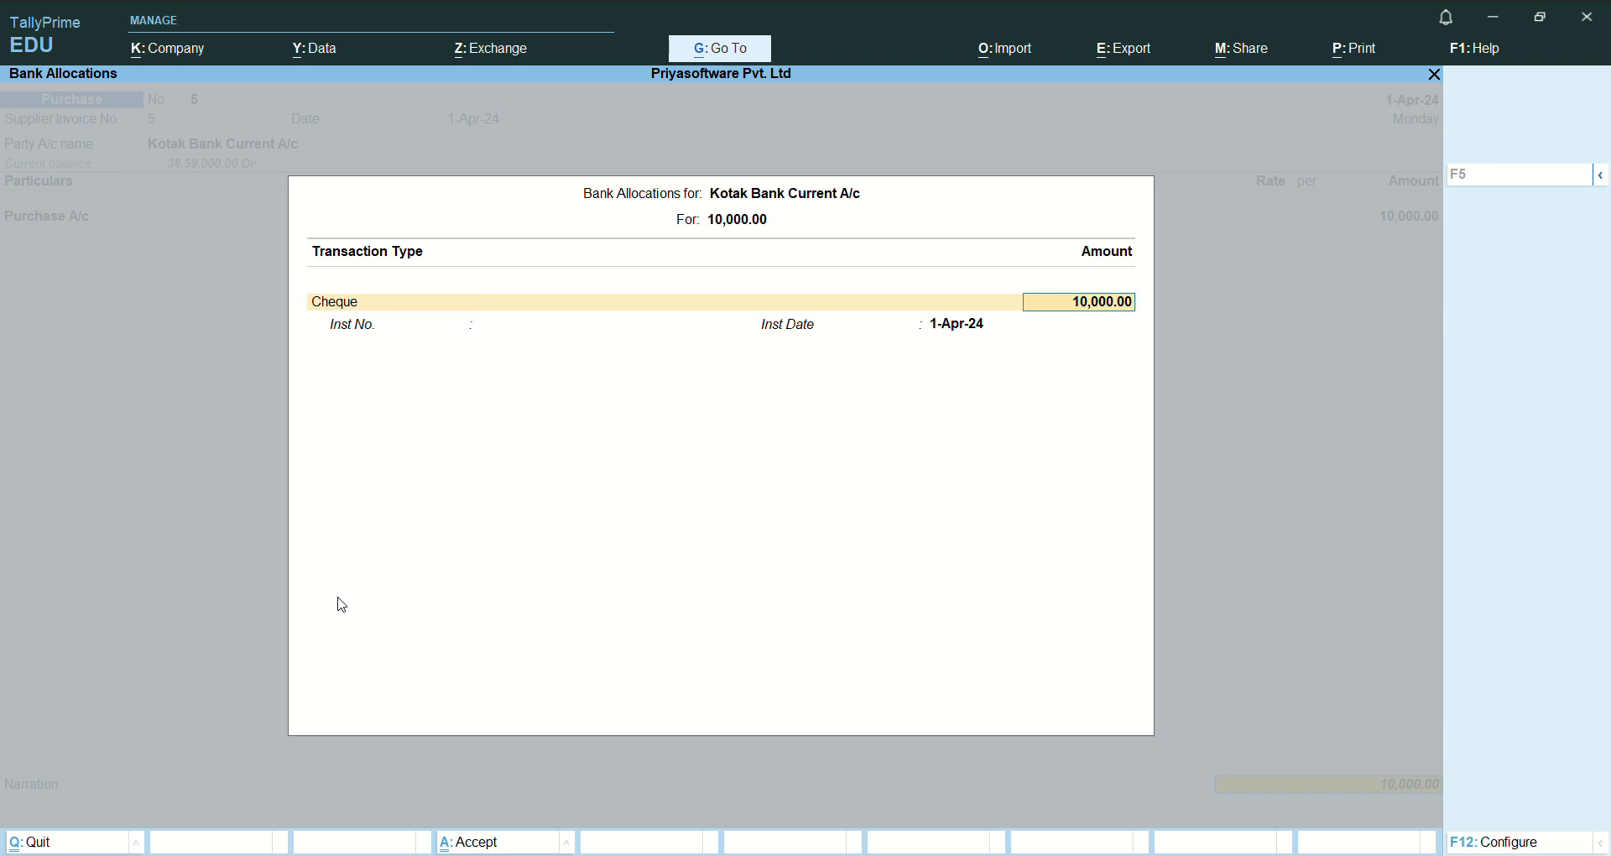
pyautogui.press('Return')
pyautogui.write('135246')
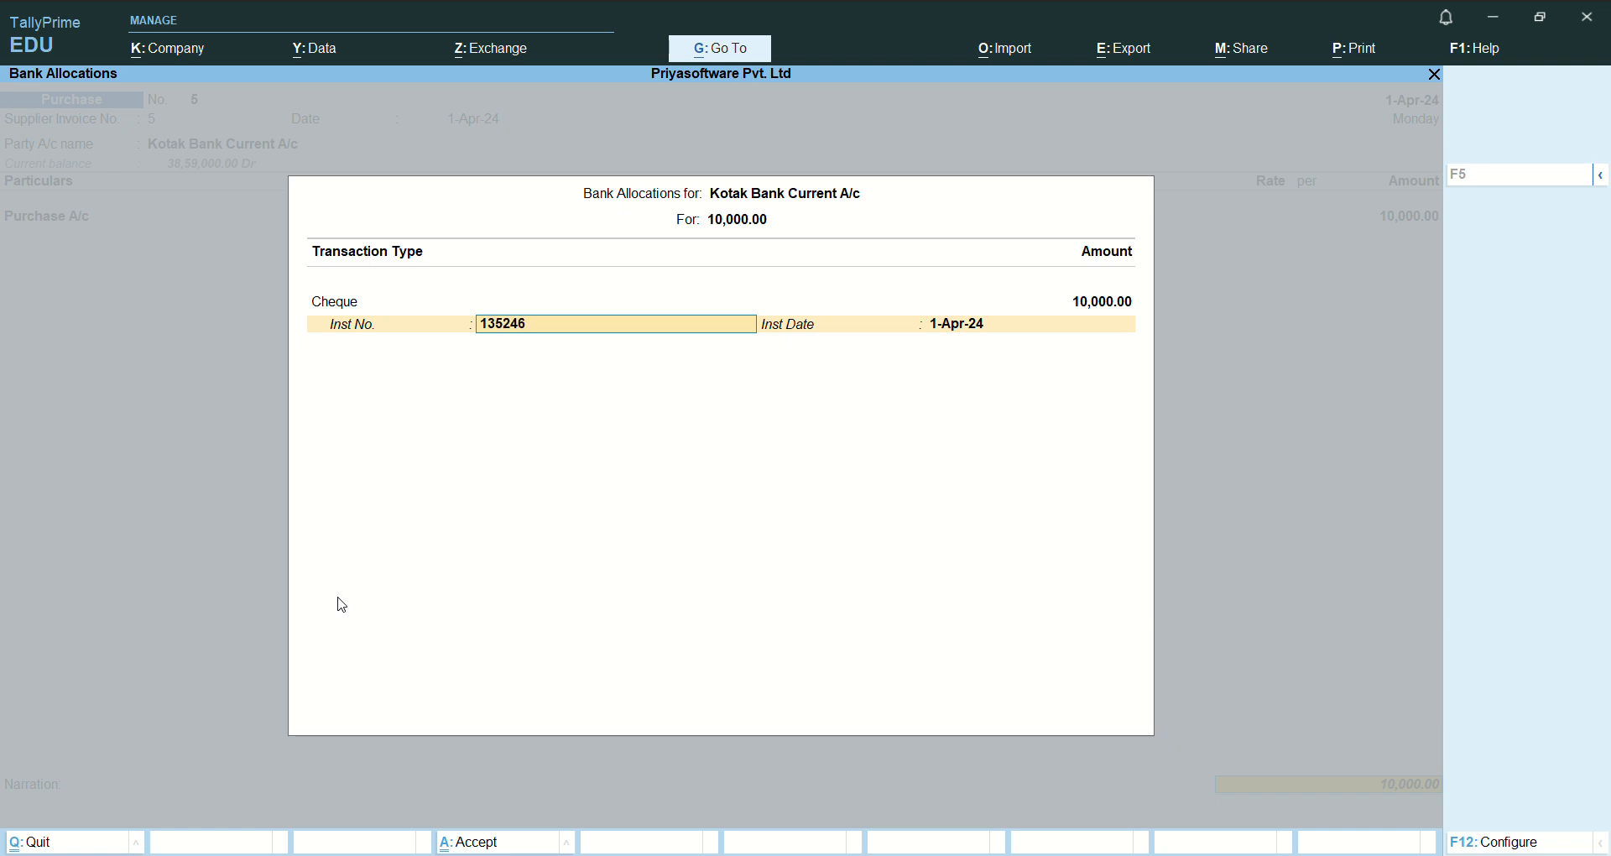
pyautogui.press('Return')
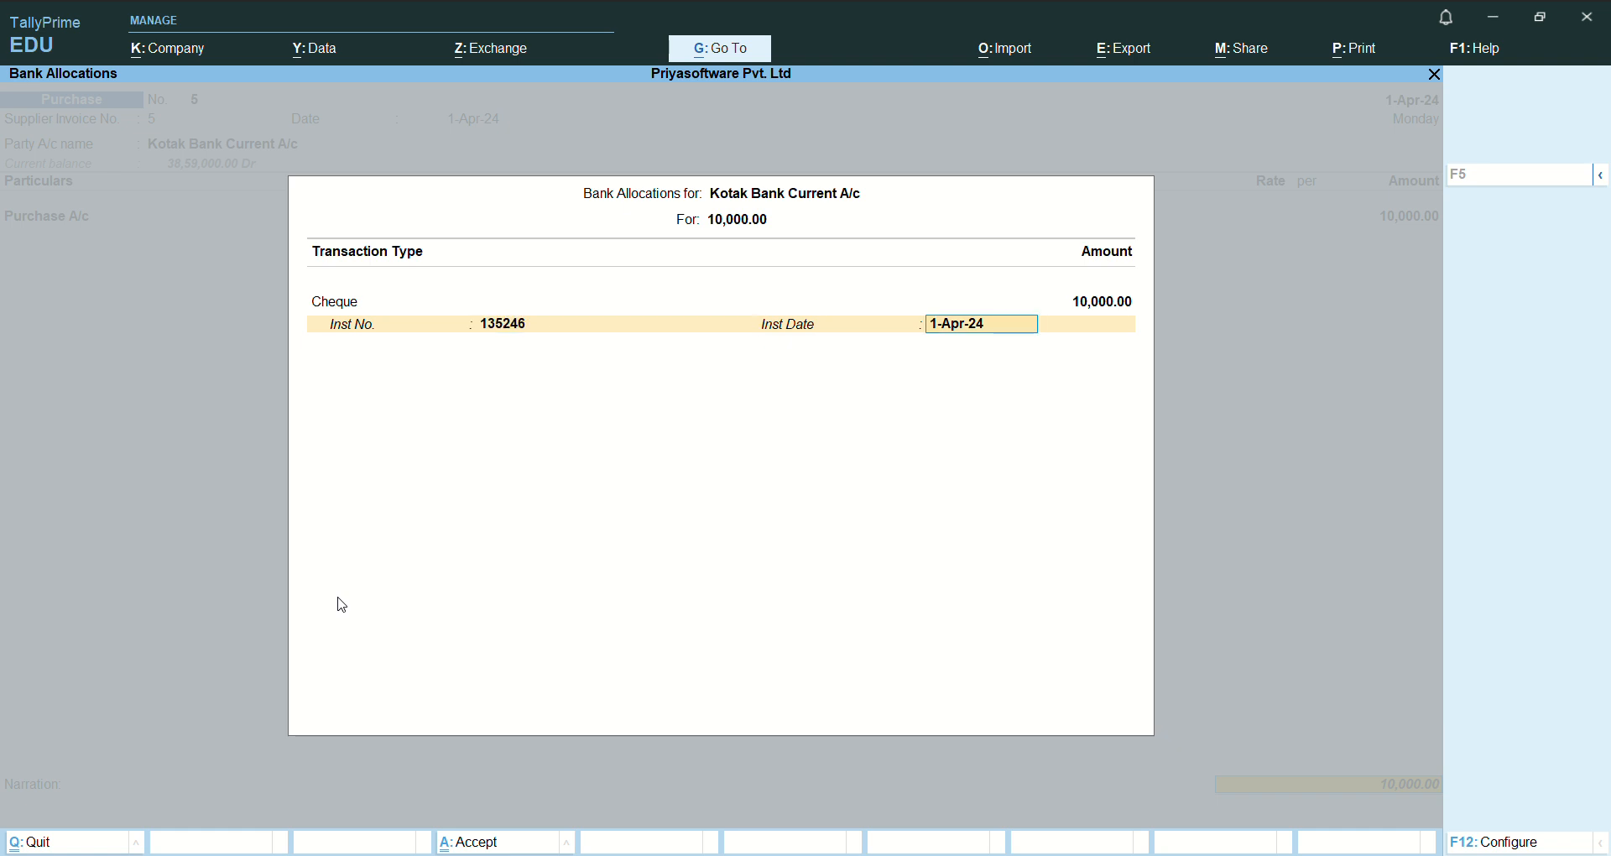
pyautogui.press('Return')
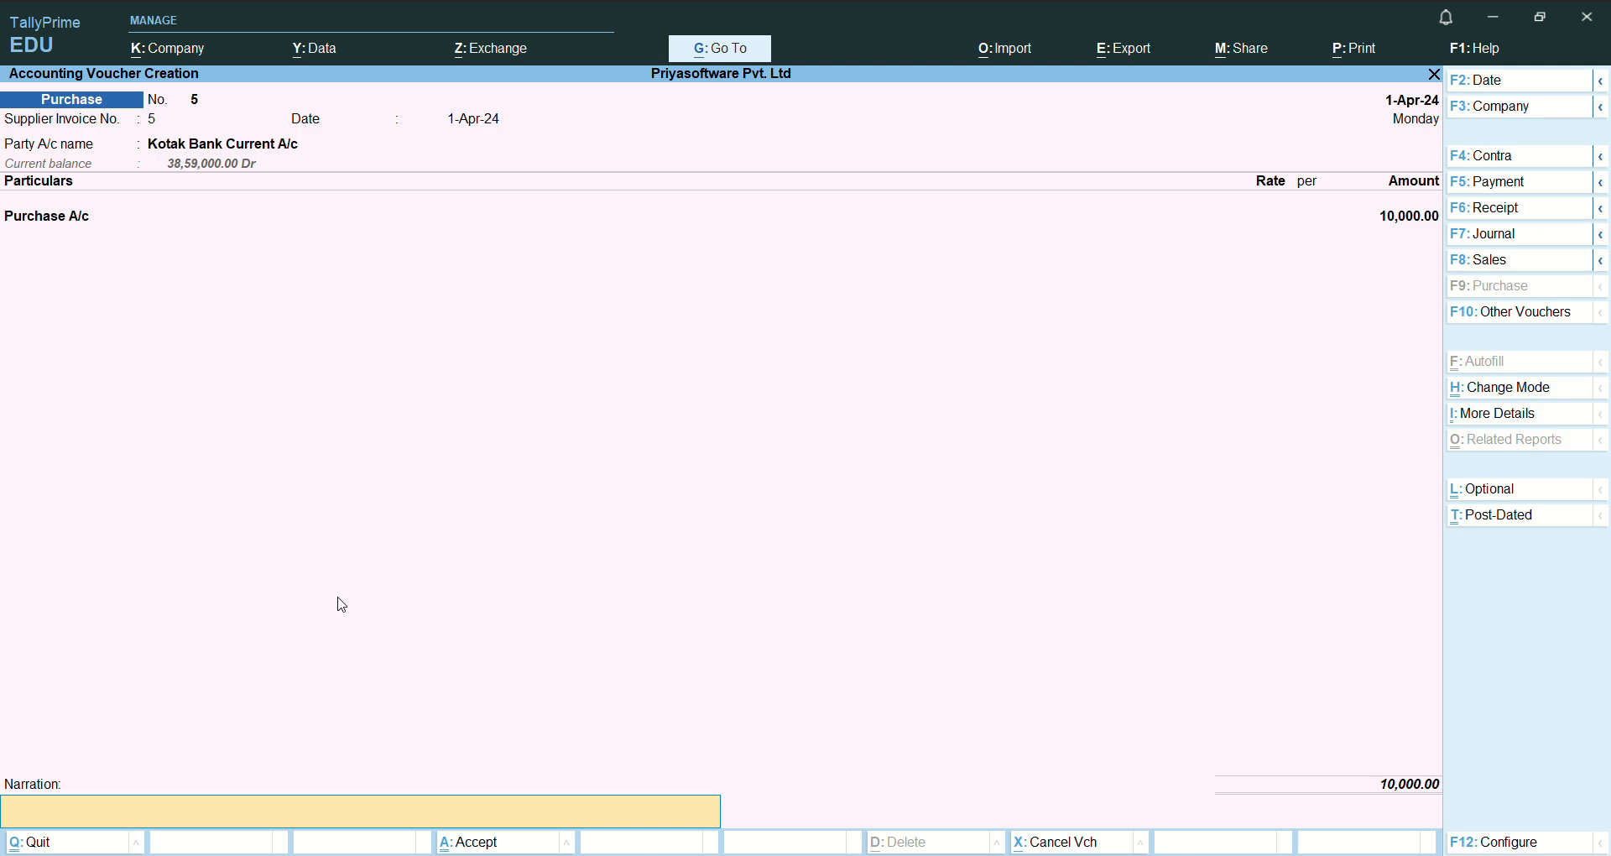
# - Enter the narration "being goods purchsed" and save the purchase voucher
pyautogui.write('being')
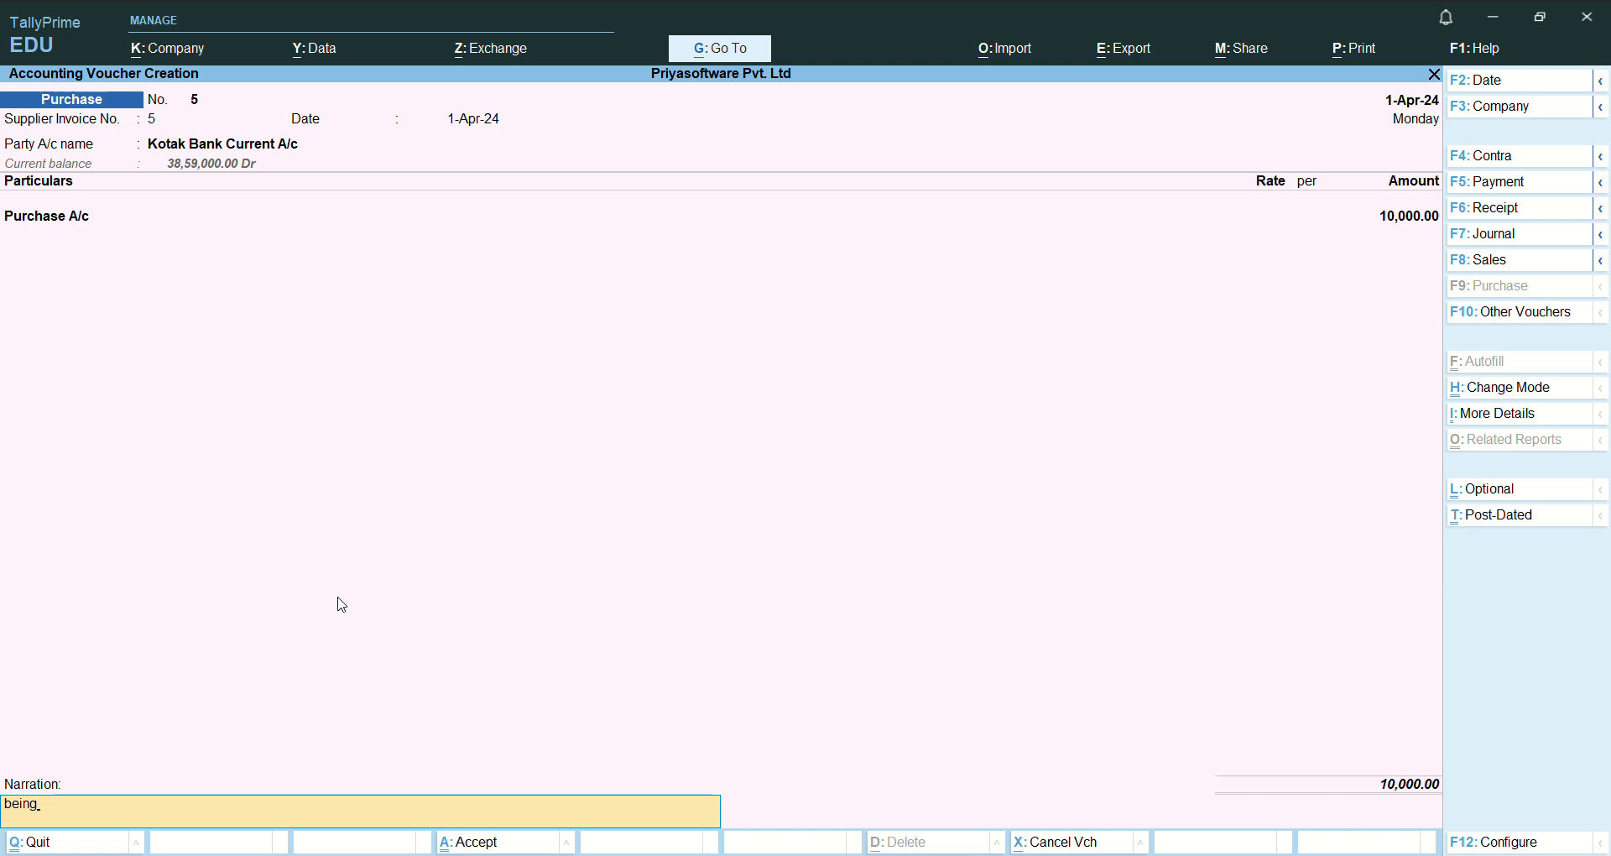
pyautogui.write(' goods')
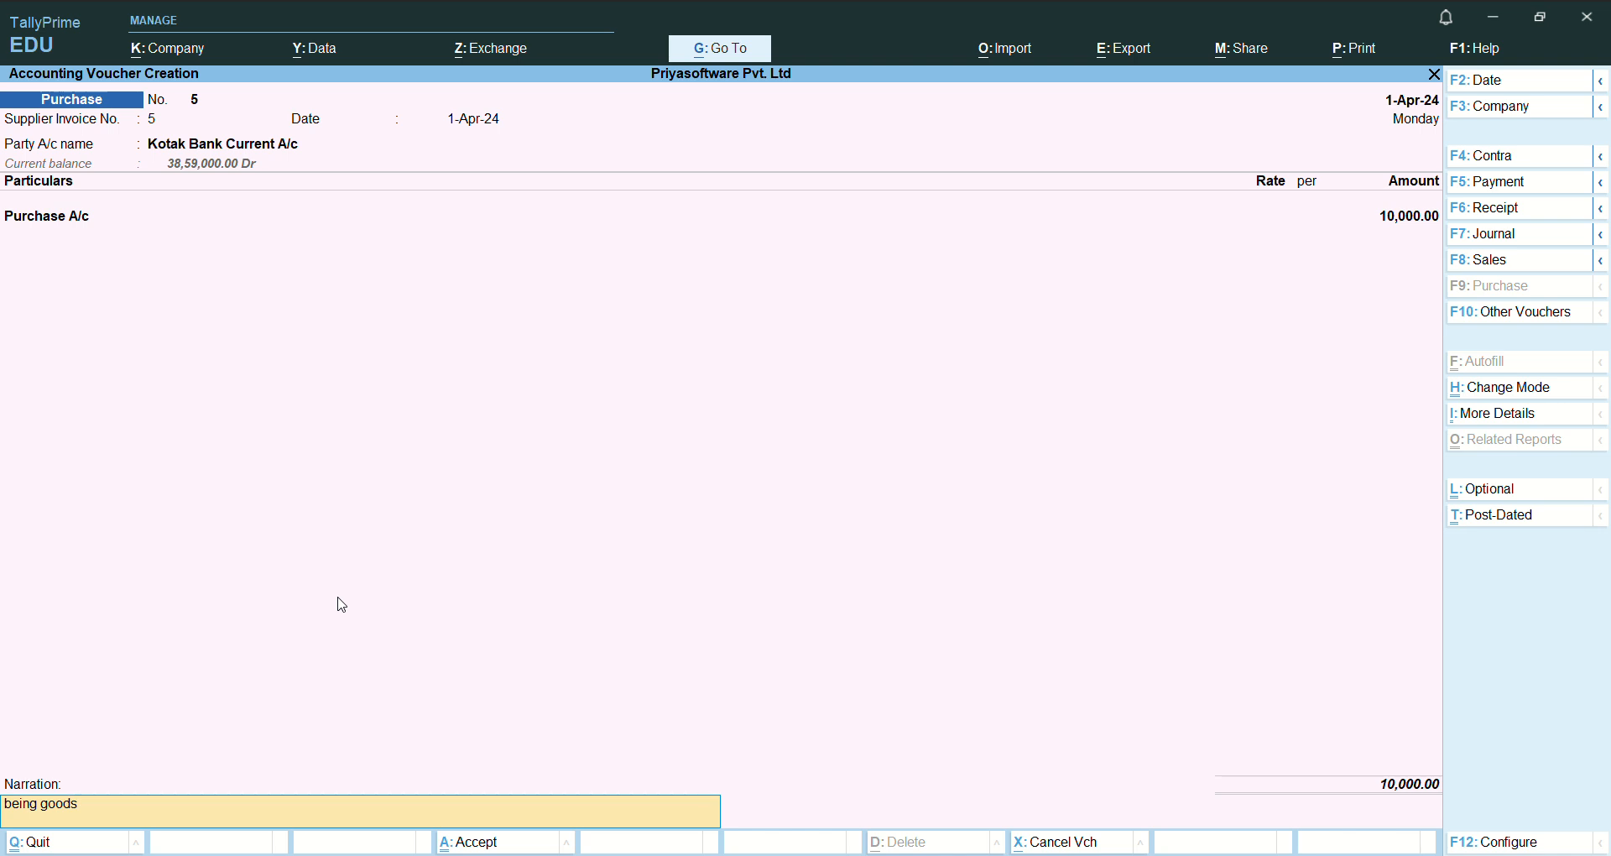
pyautogui.write(' purchsed')
pyautogui.press('Return')
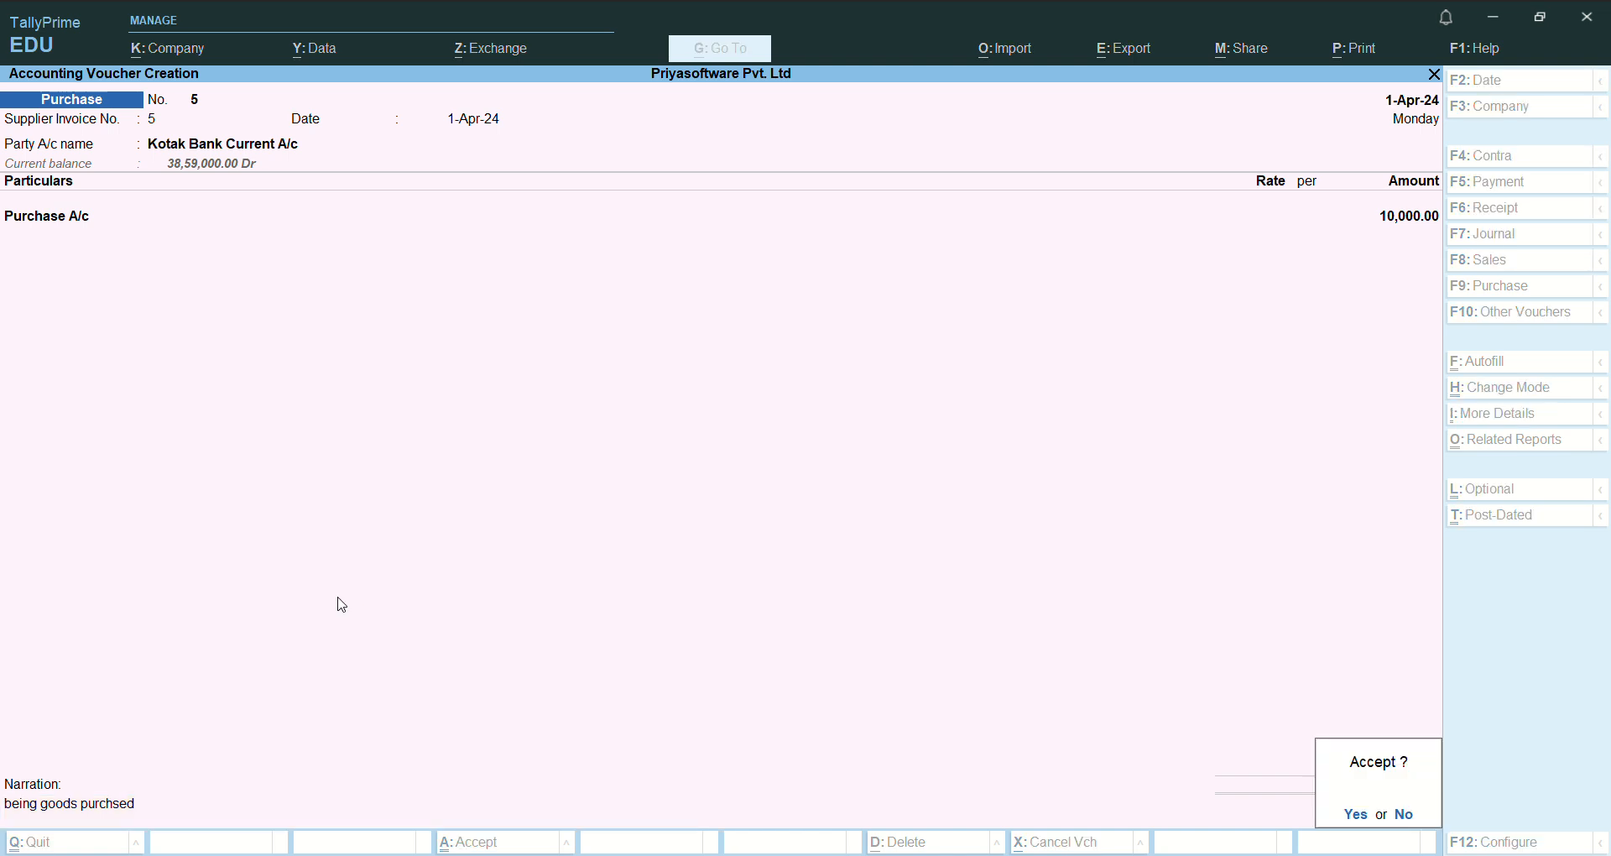
pyautogui.press('Return')
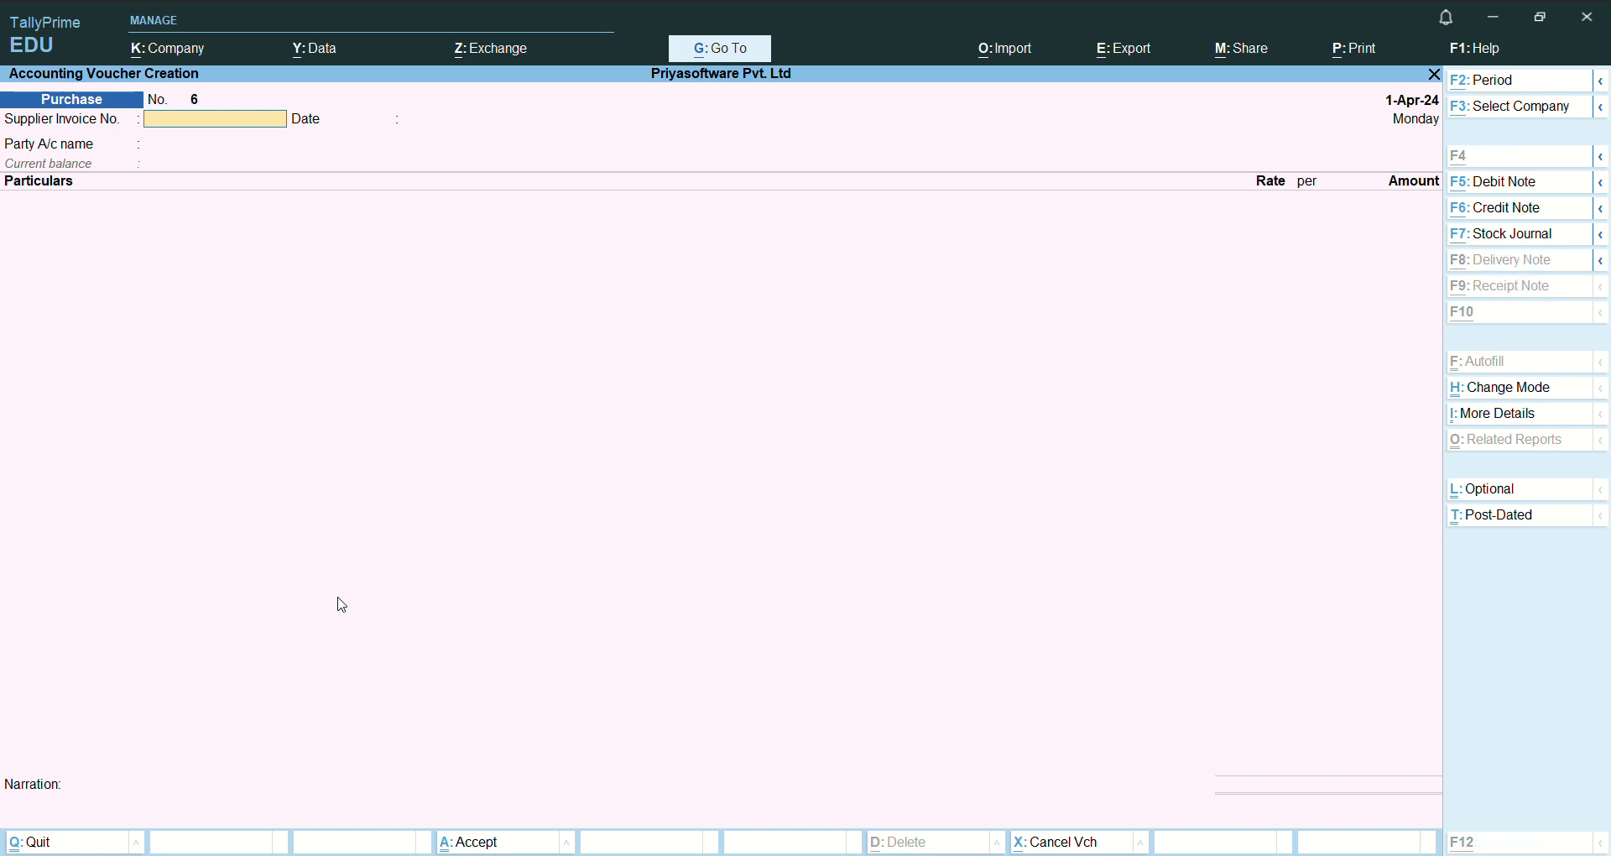
# - Open the Purchase Register and drill into April's list of purchase vouchers
pyautogui.hotkey('alt', 'g')
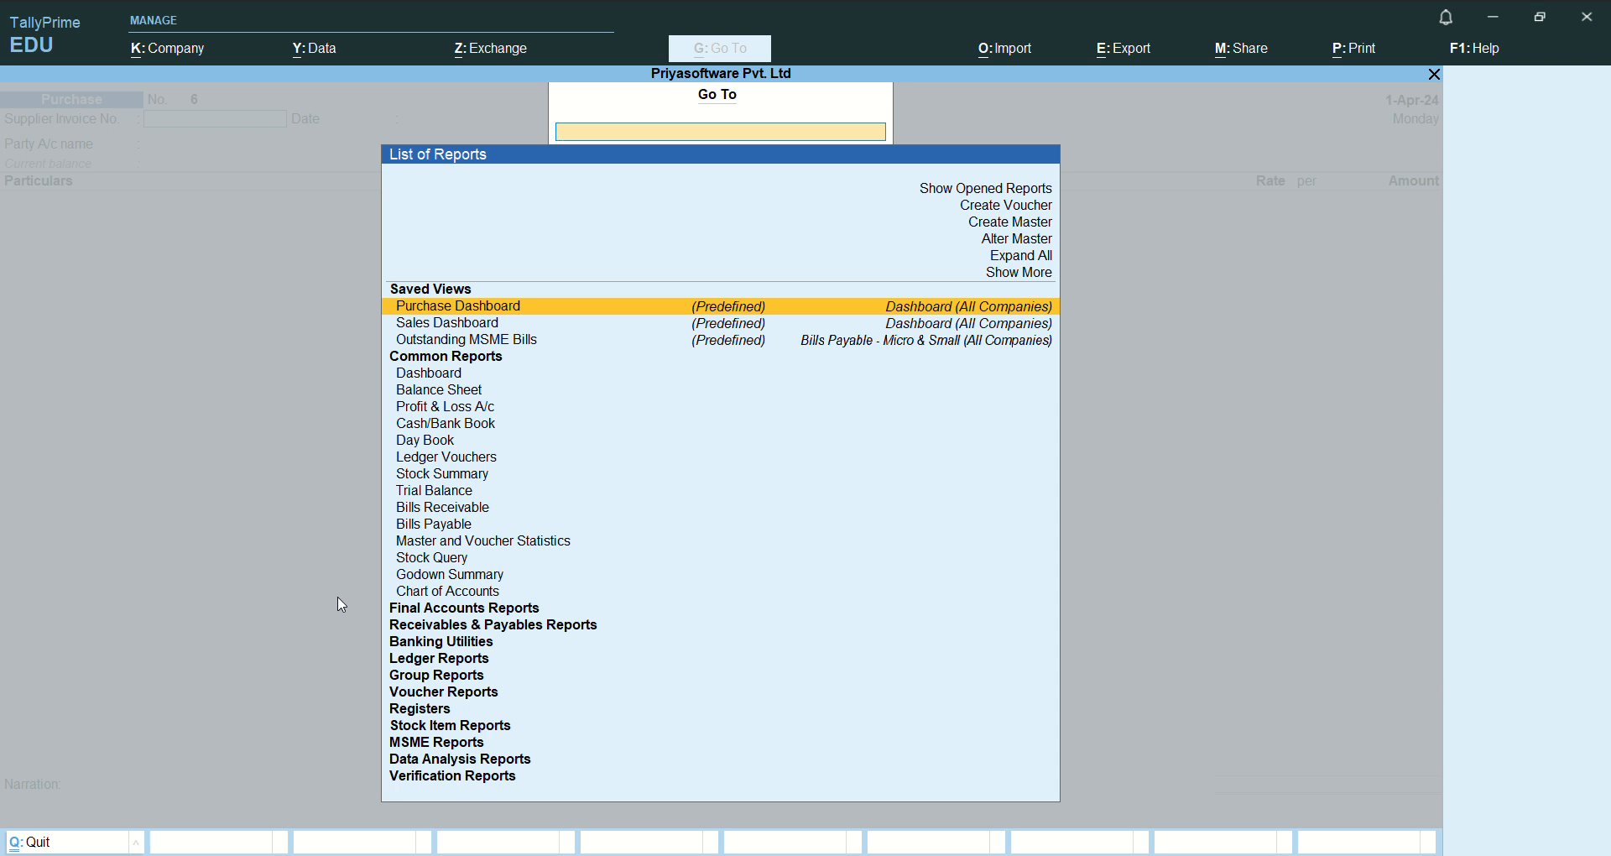
pyautogui.write('Pu')
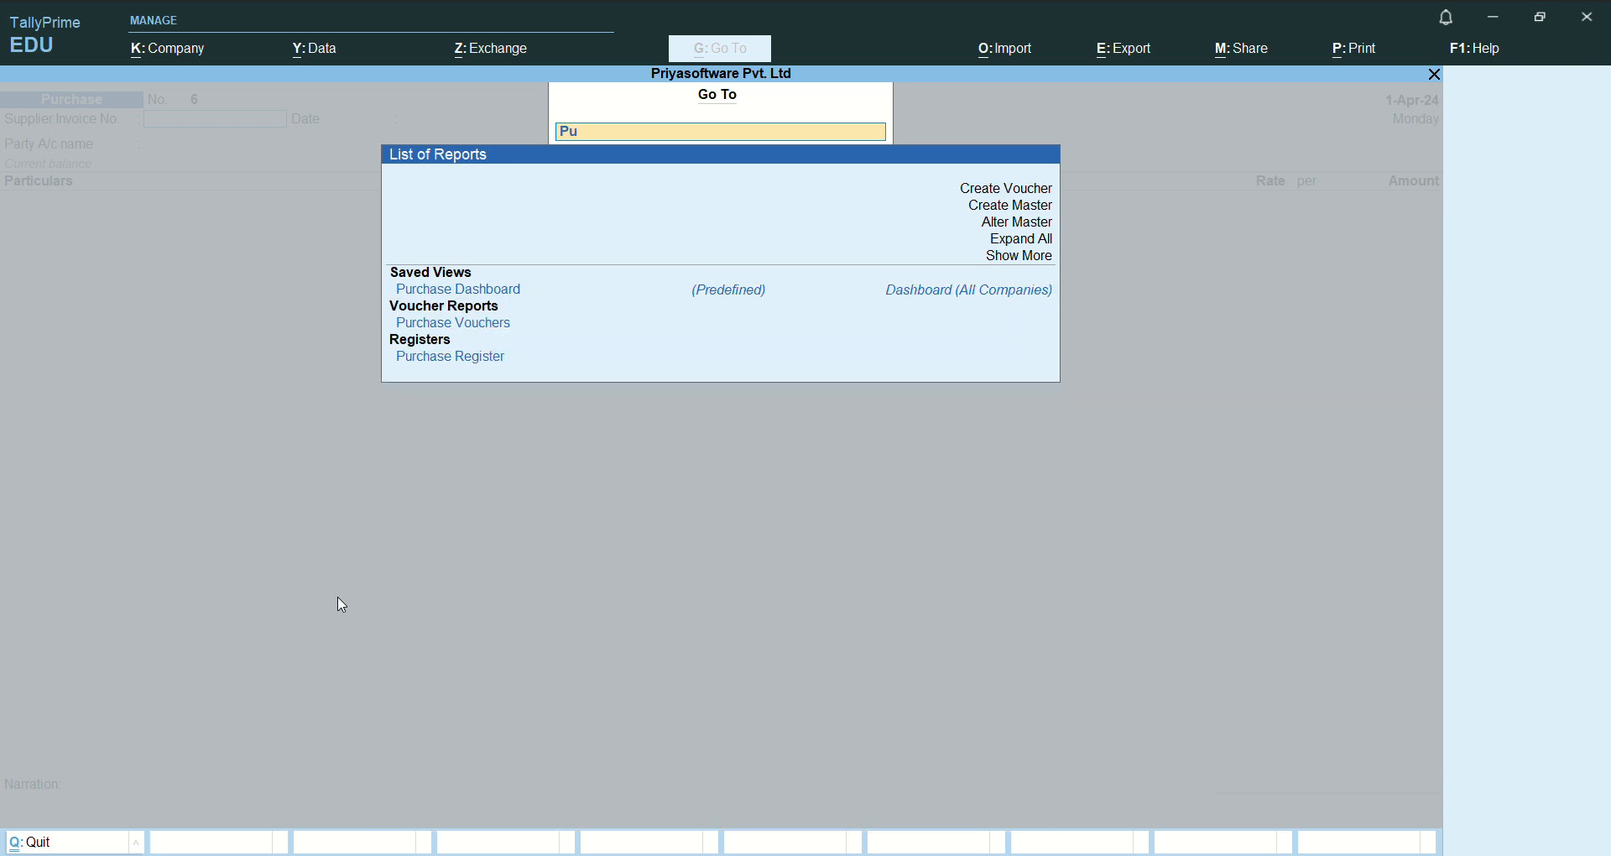
pyautogui.write('rcha')
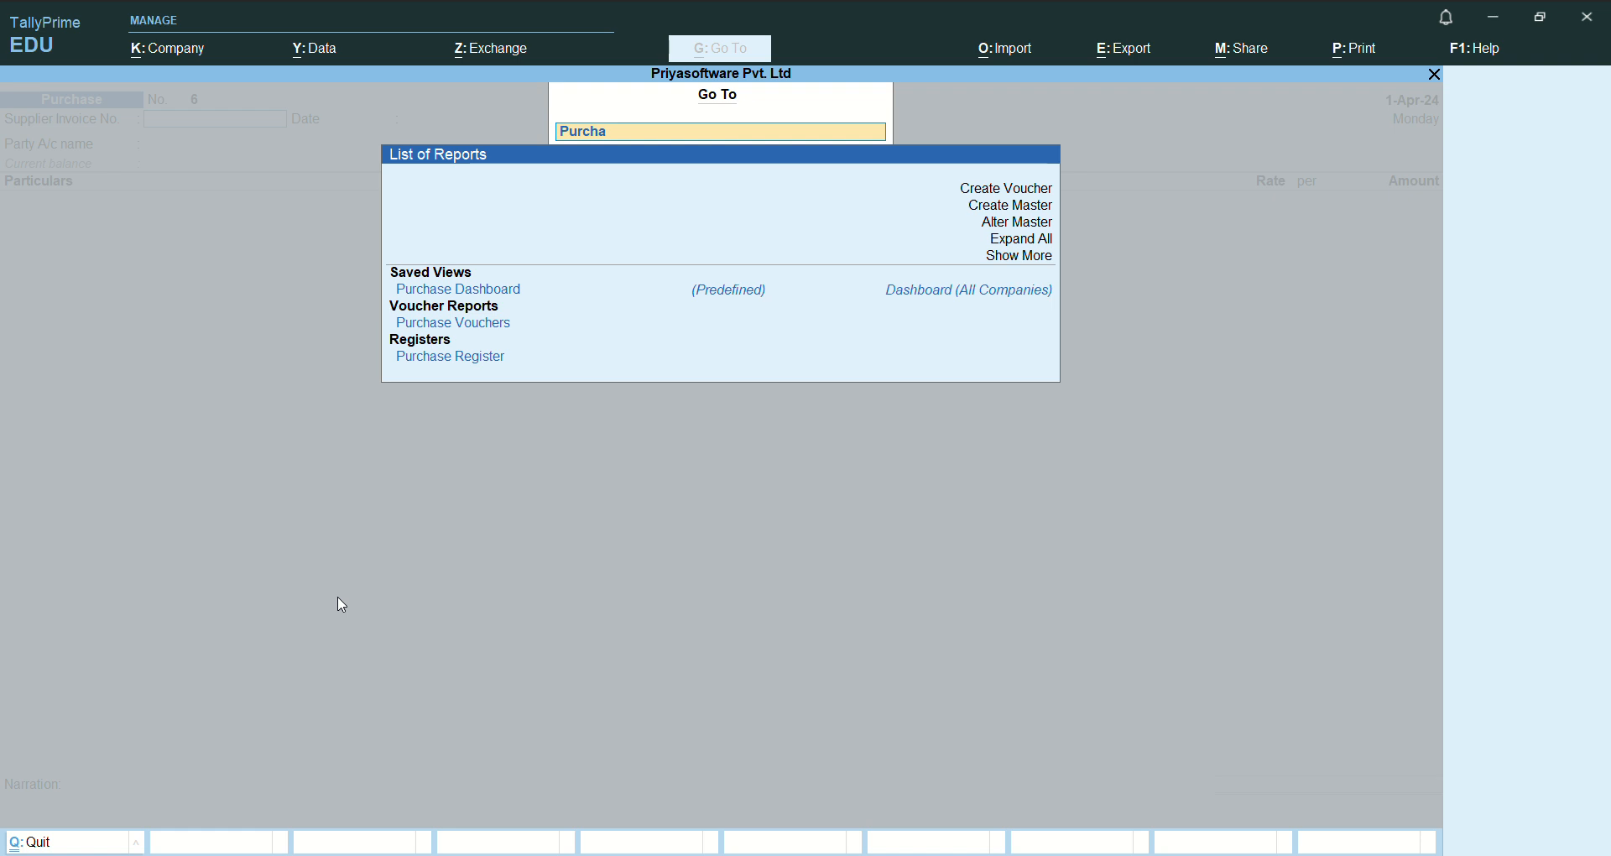
pyautogui.press('Down')
pyautogui.press('Down')
pyautogui.press('Down')
pyautogui.press('Down')
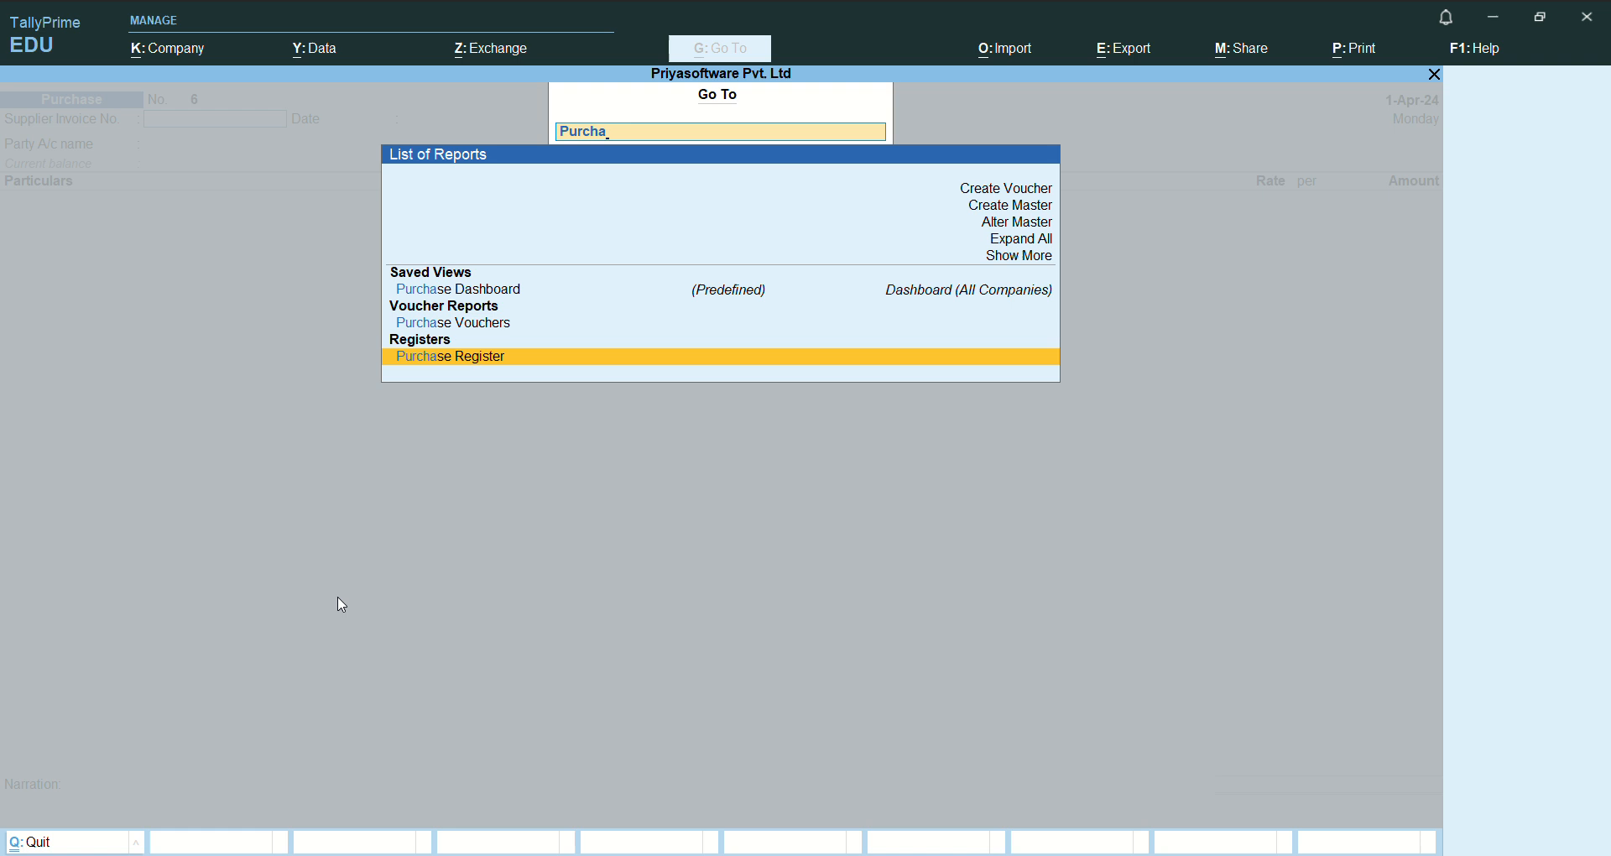
pyautogui.press('Return')
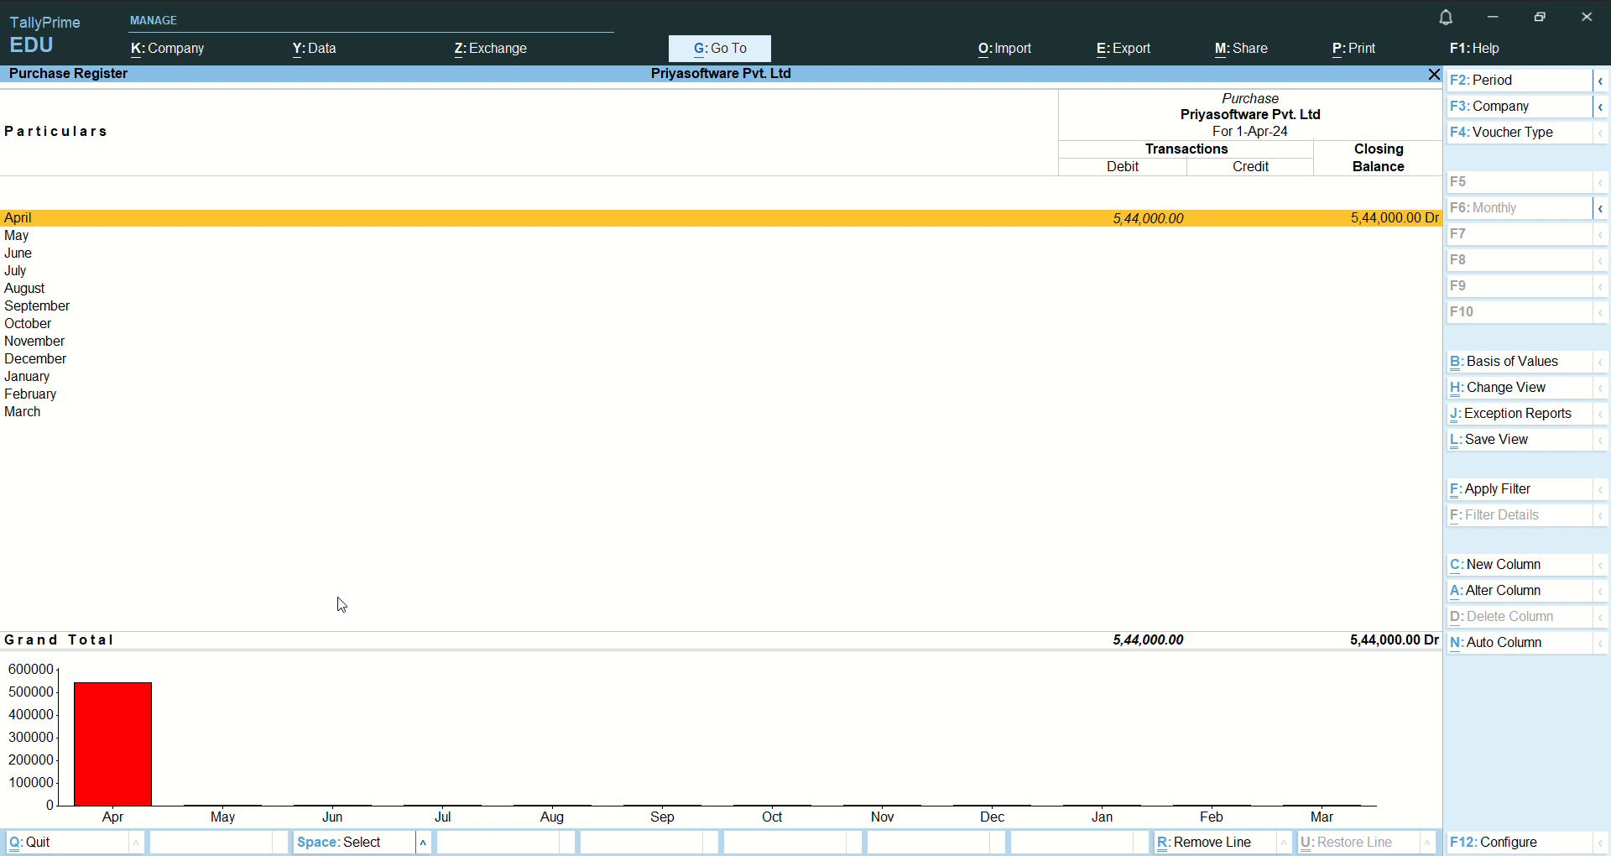
pyautogui.press('Return')
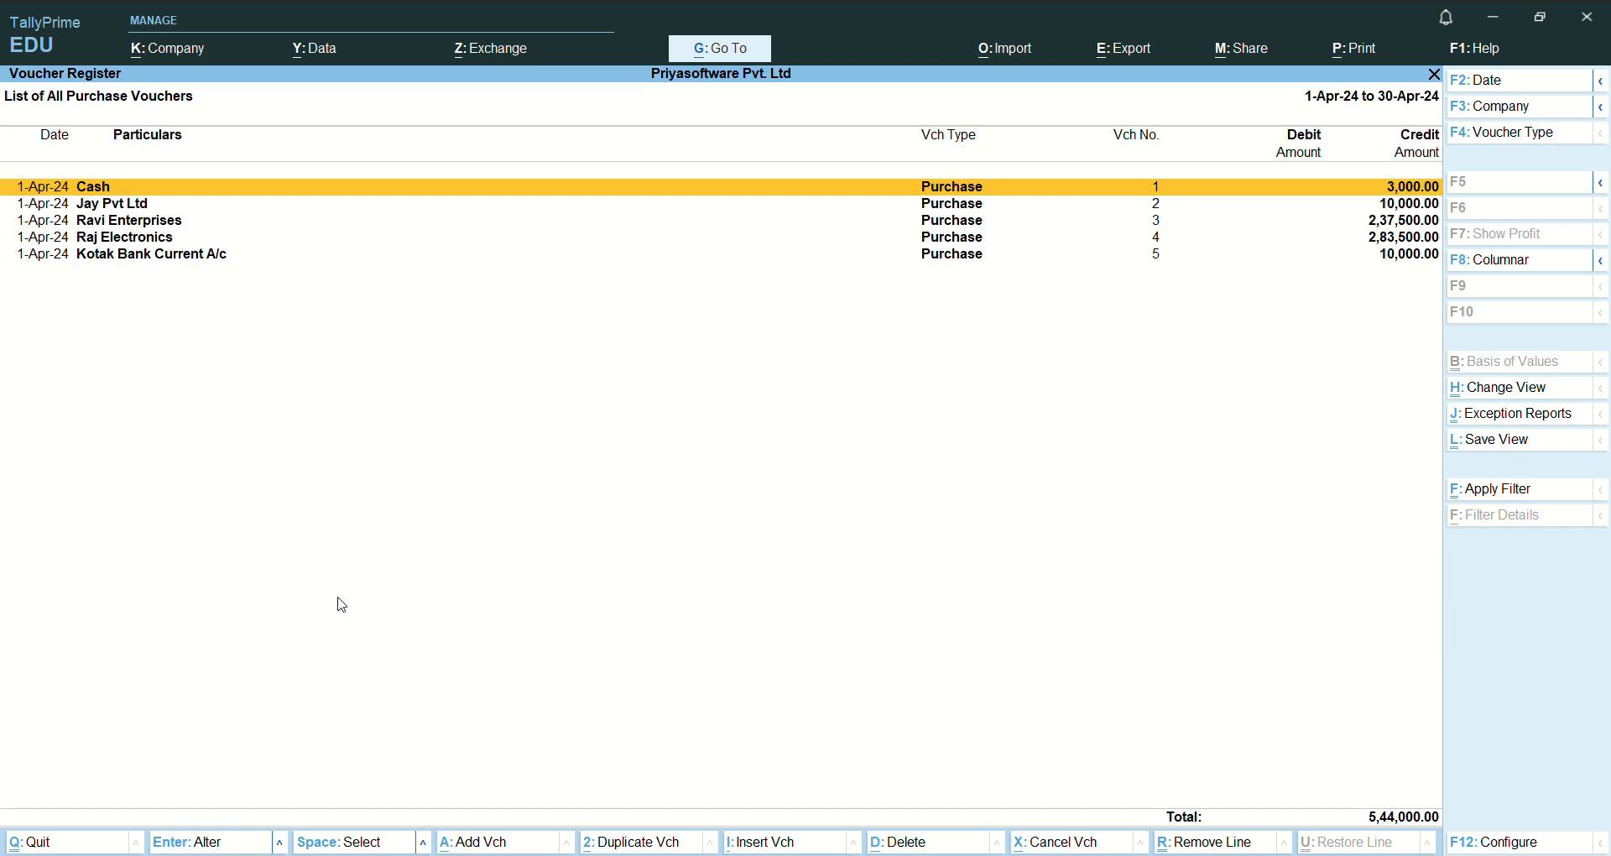
# - Review the April purchase vouchers from the Cash entry through the Kotak Bank Current A/c entry
pyautogui.press('Down')
pyautogui.press('Down')
pyautogui.press('Down')
pyautogui.press('Down')
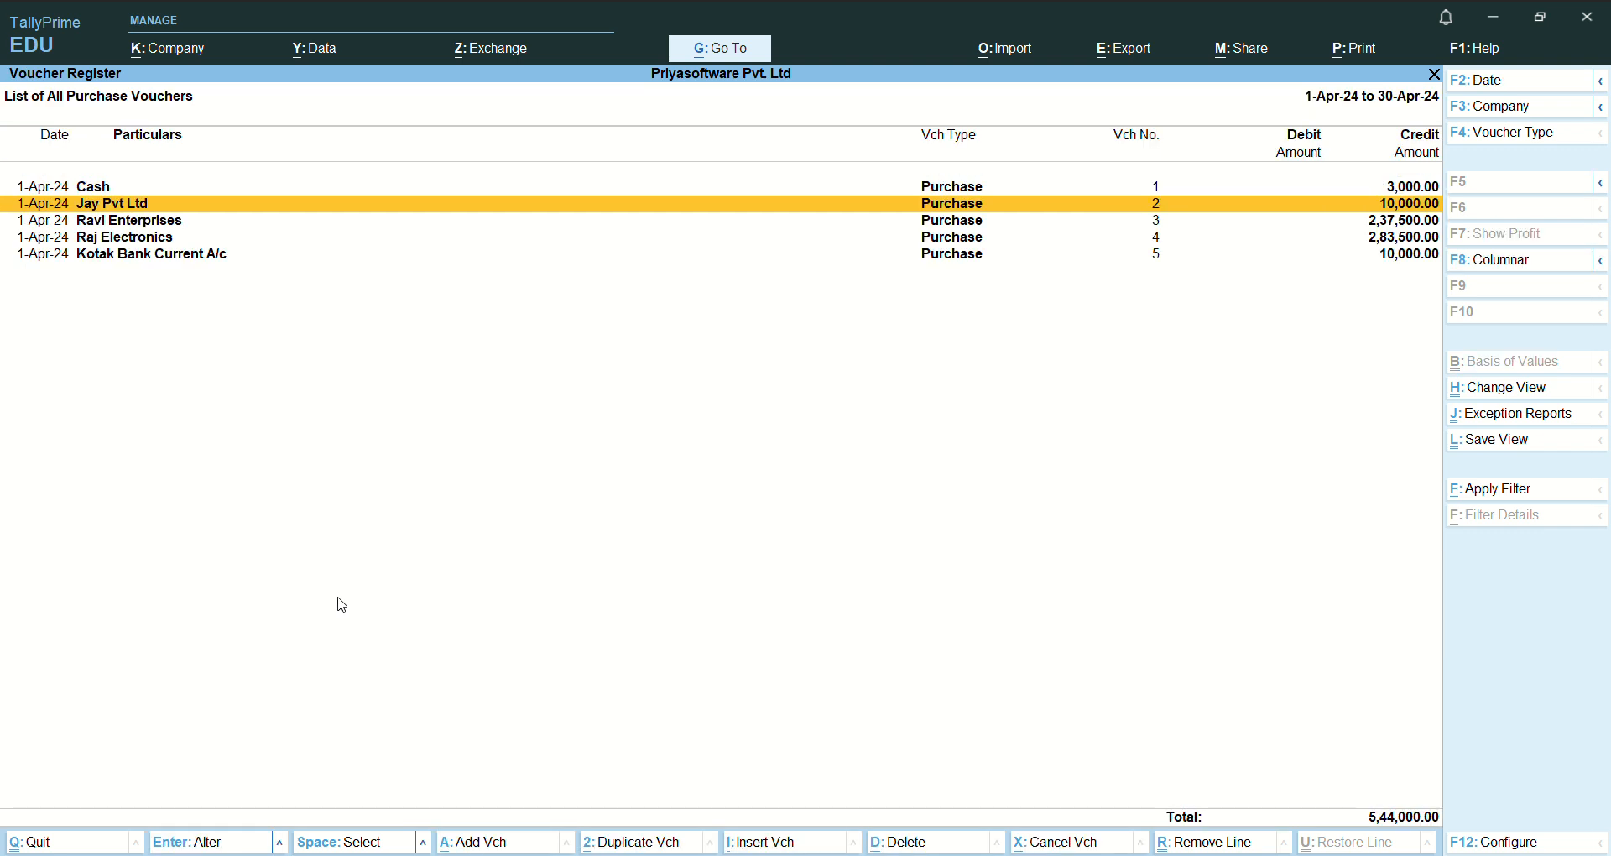
pyautogui.press('Up')
pyautogui.press('Up')
pyautogui.press('Up')
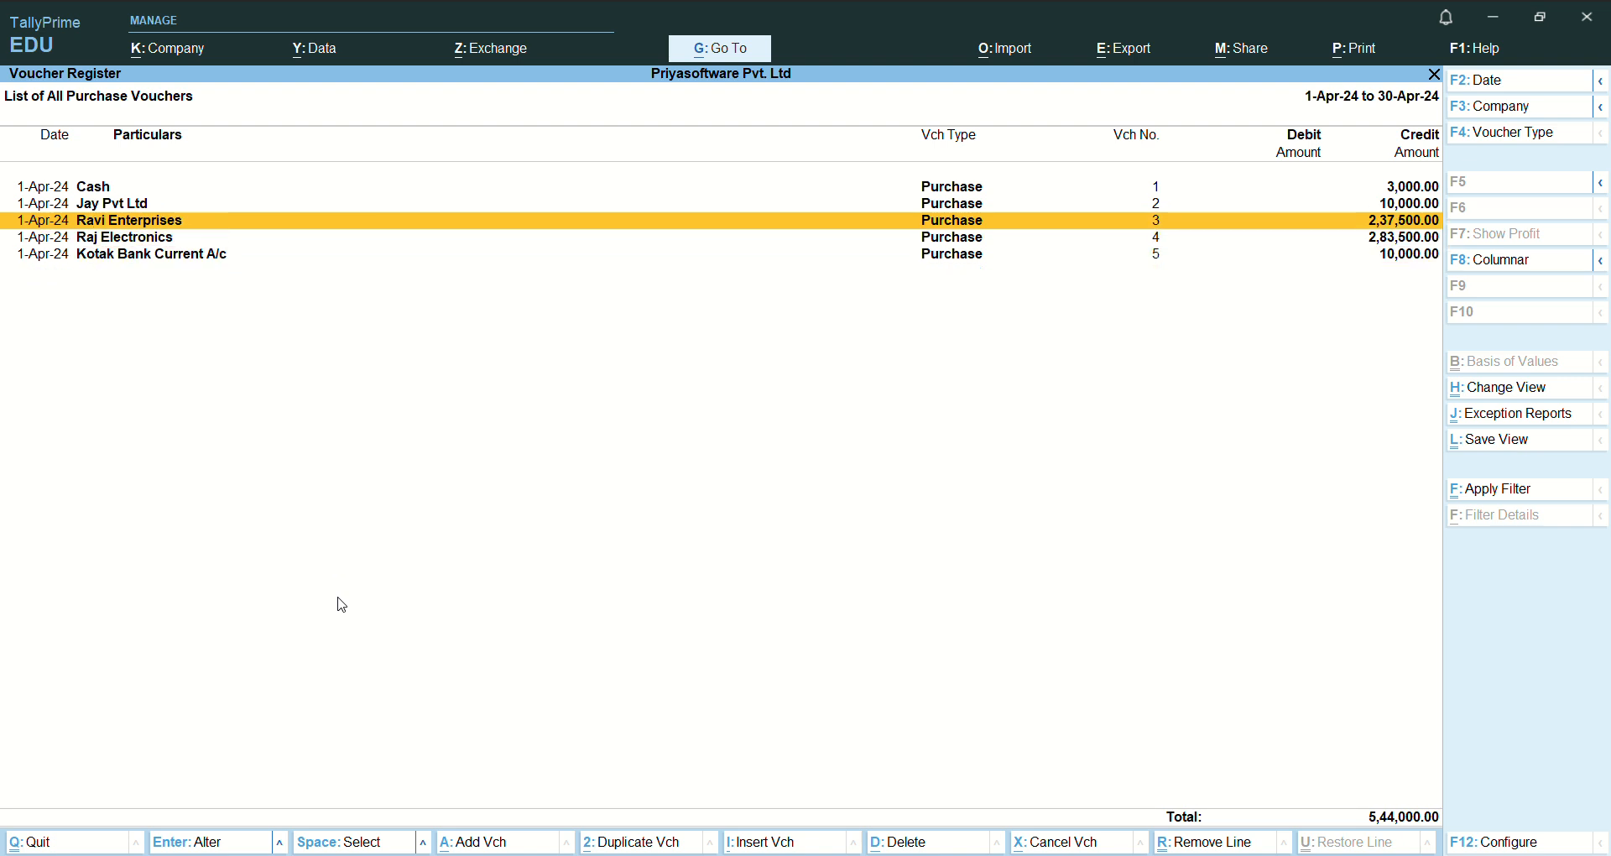
pyautogui.press('Up')
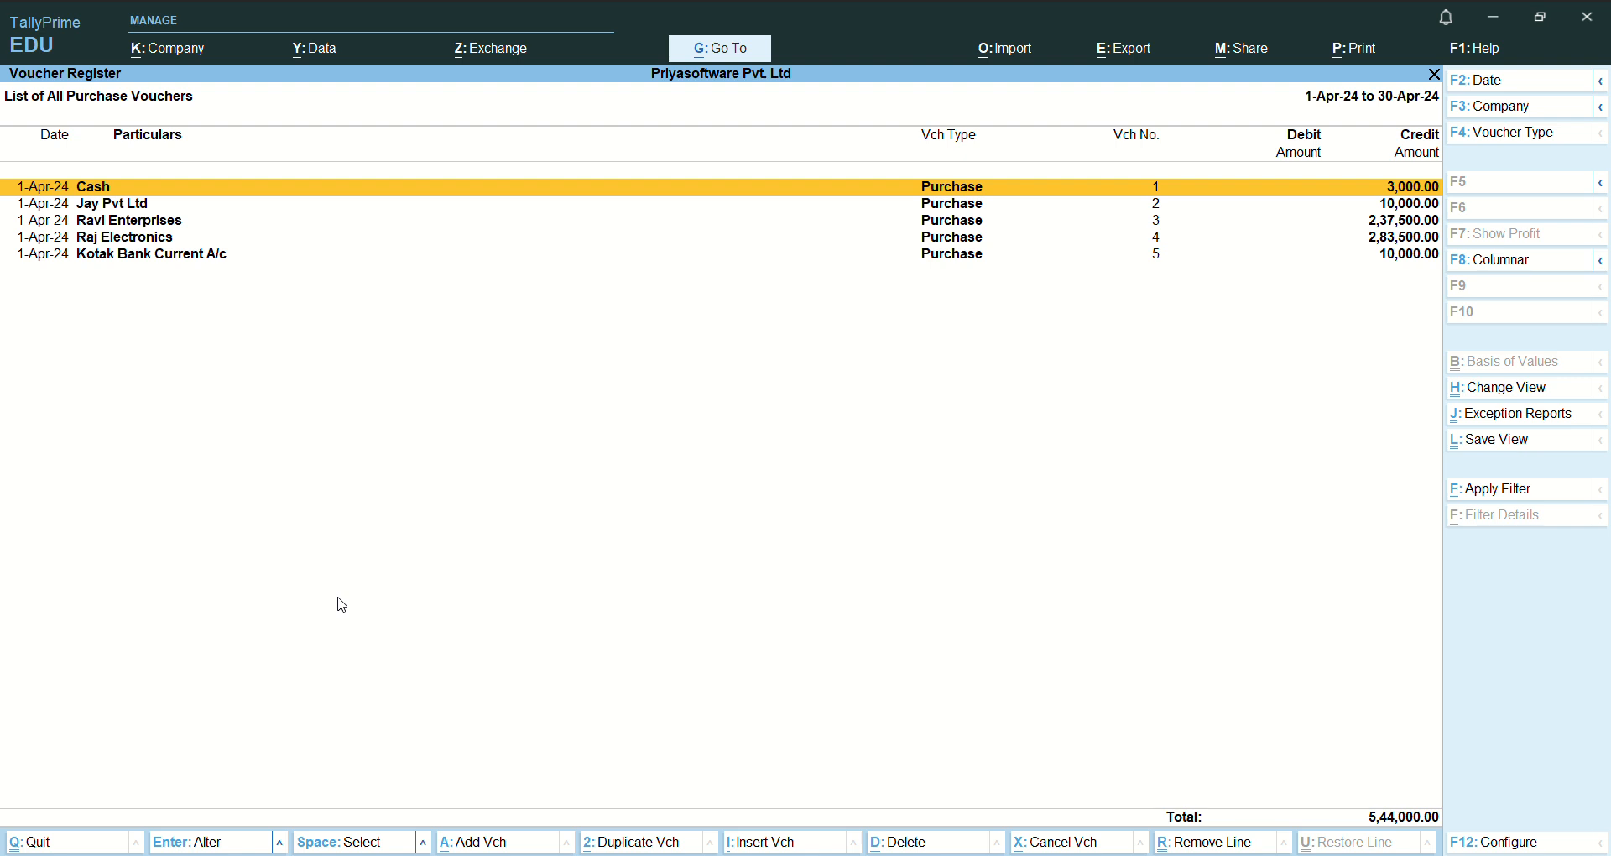
pyautogui.press('Down')
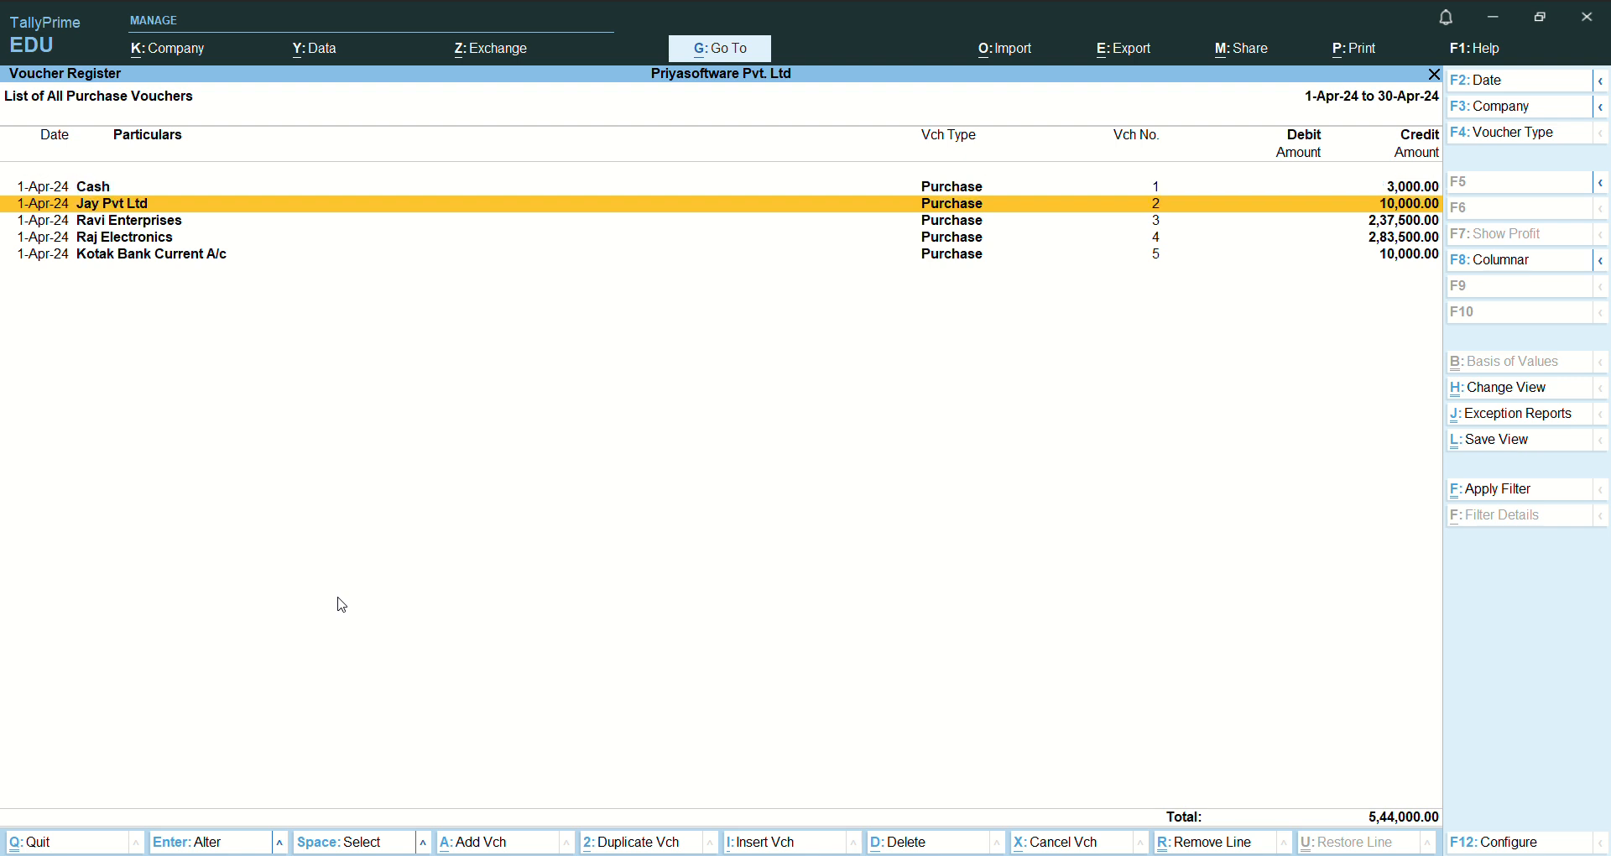
pyautogui.press('Up')
pyautogui.press('Down')
pyautogui.press('Down')
pyautogui.press('Down')
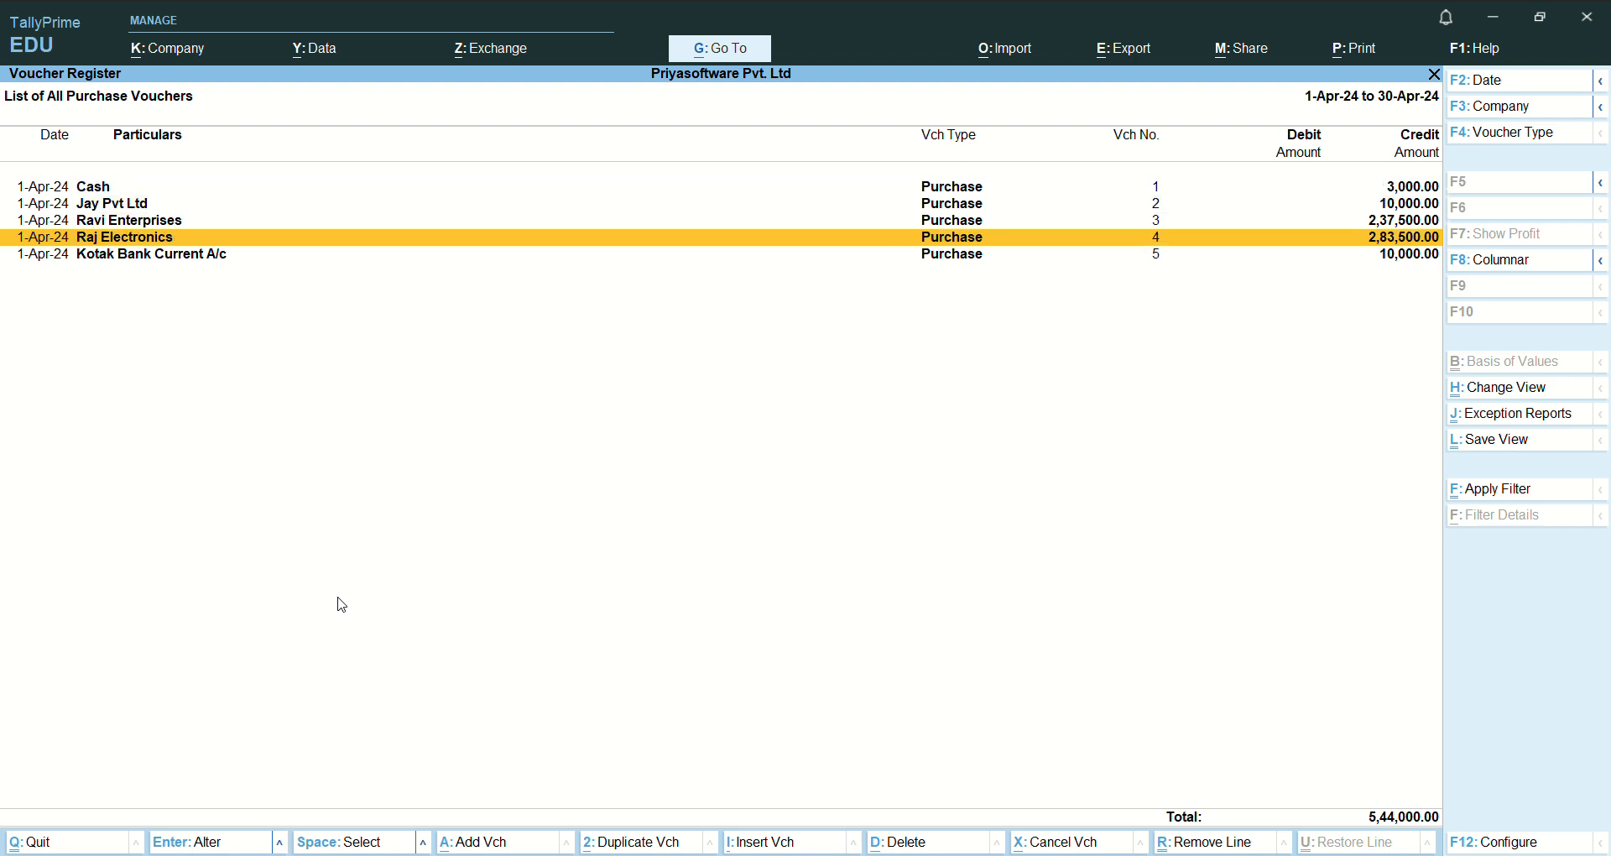
pyautogui.press('Up')
pyautogui.press('Down')
pyautogui.press('Up')
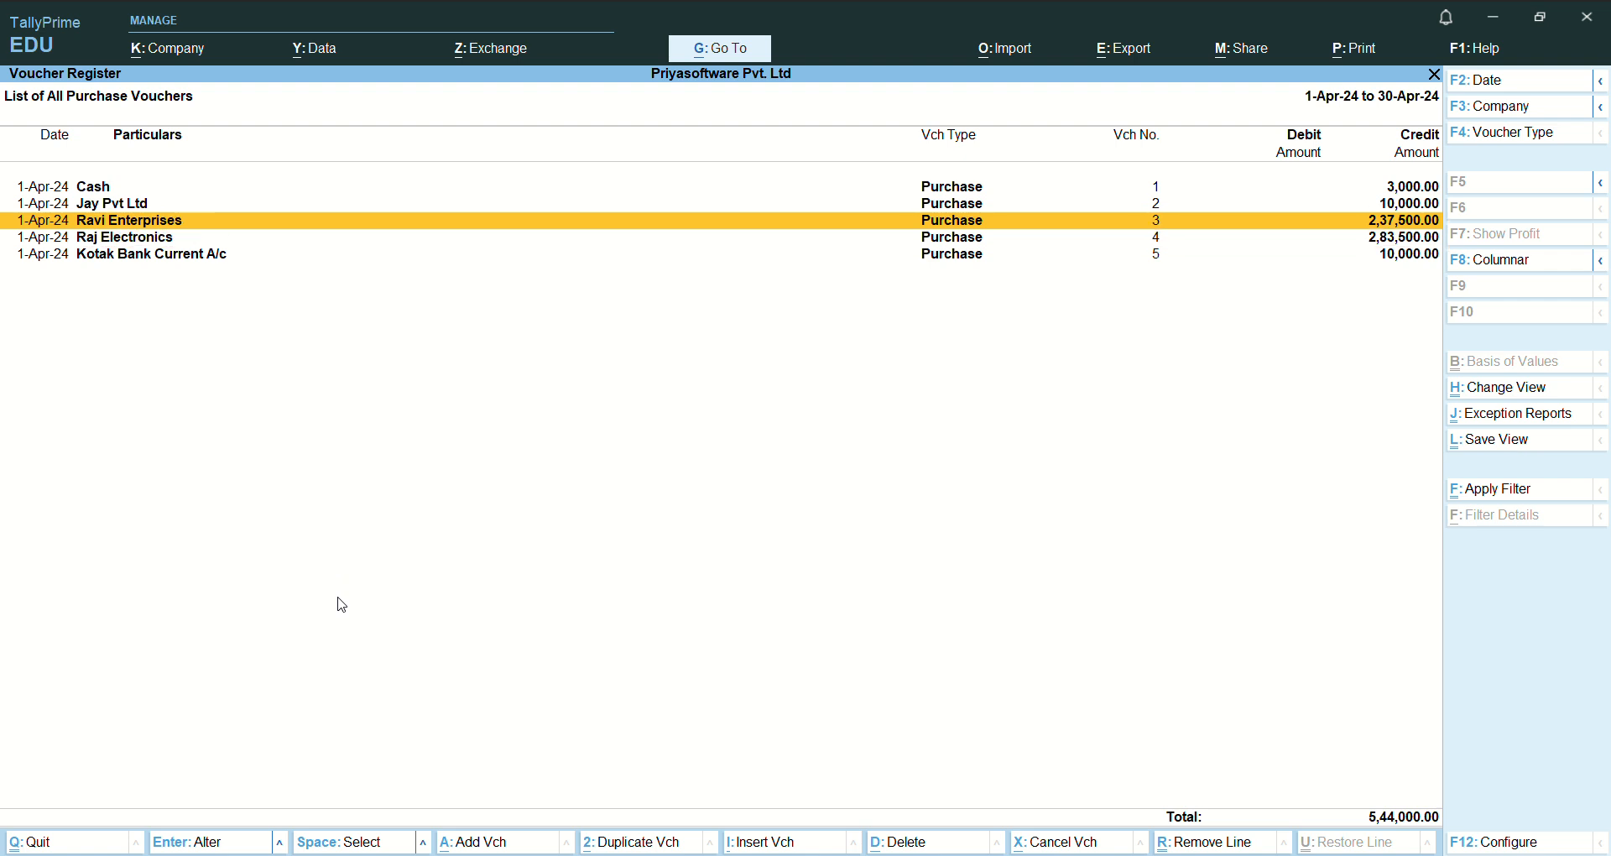
pyautogui.press('Down')
pyautogui.press('Down')
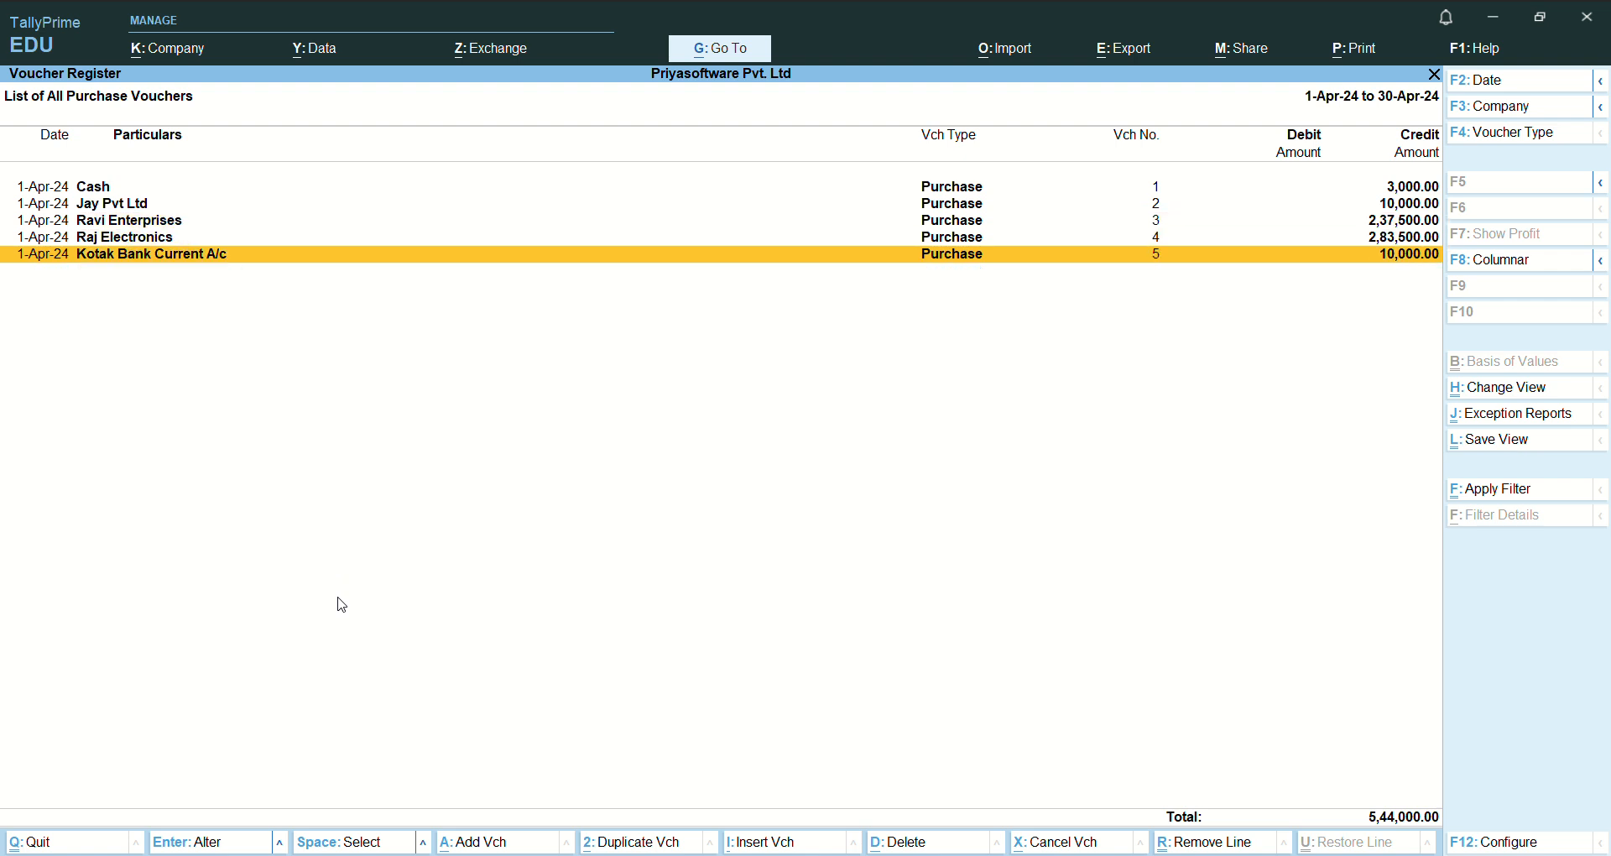
pyautogui.press('Up')
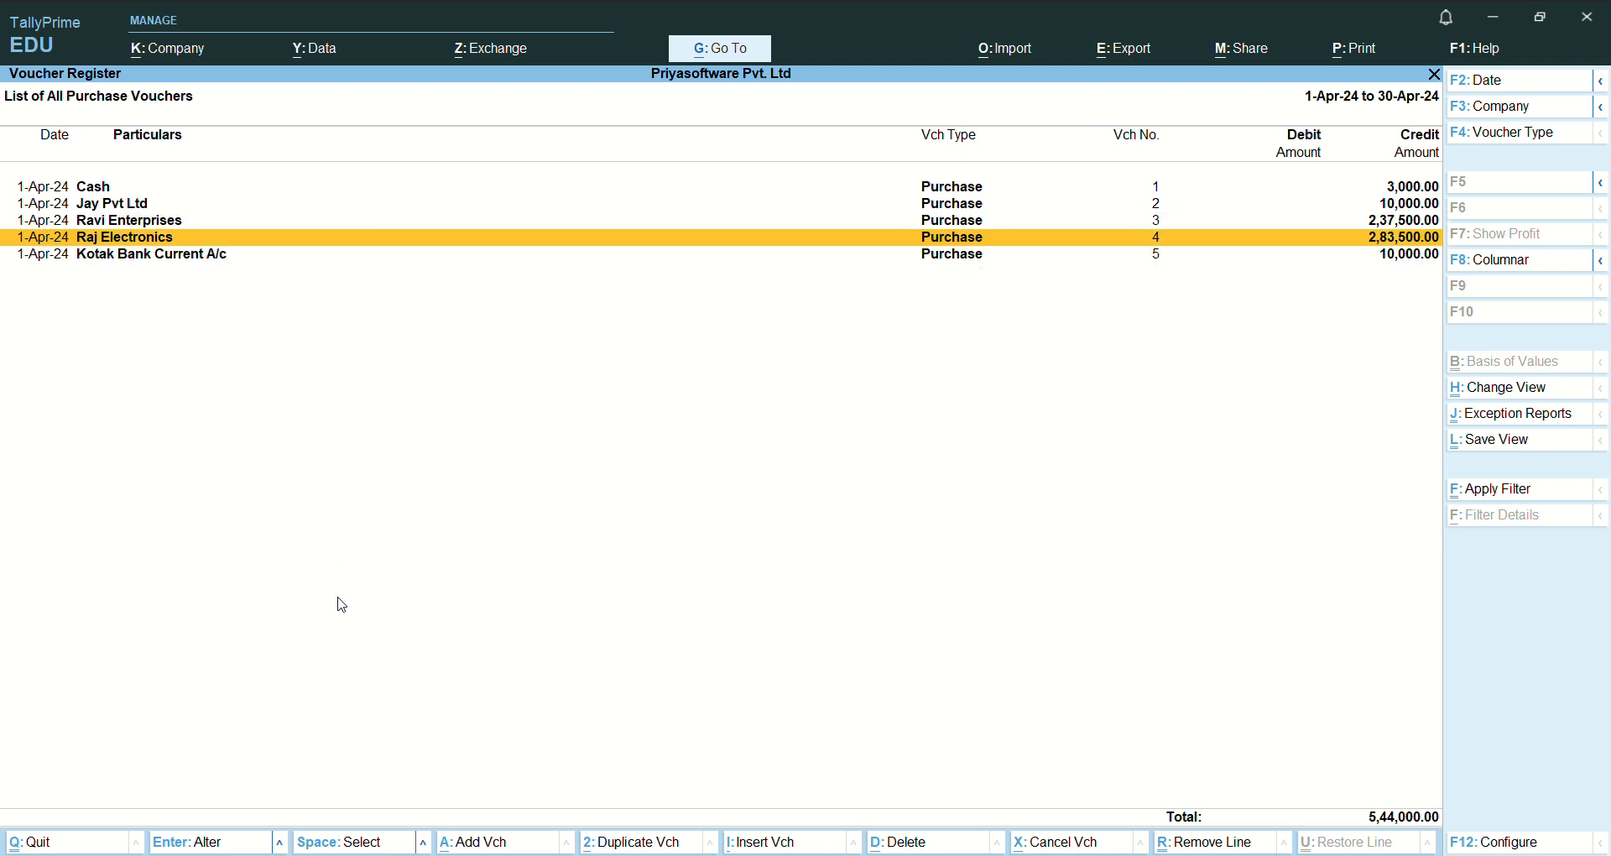
# - Open the Cash purchase voucher to check its entry, and return to the blank purchase voucher without altering it
pyautogui.press('Up')
pyautogui.press('Up')
pyautogui.press('Up')
pyautogui.press('Return')
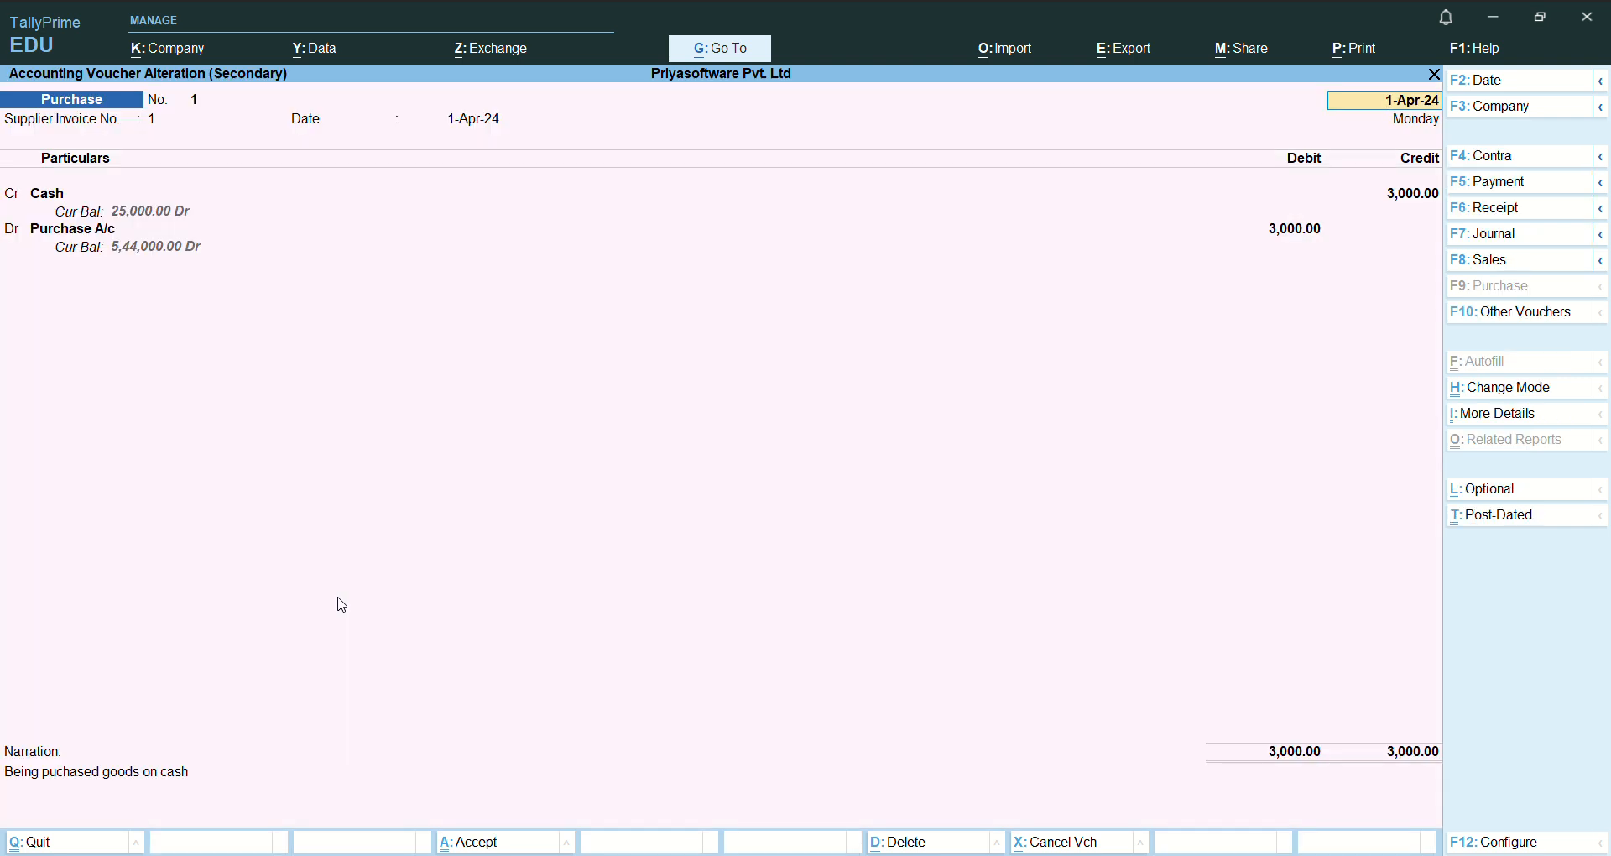
pyautogui.press('BackSpace')
pyautogui.press('Escape')
pyautogui.press('y')
pyautogui.press('Escape')
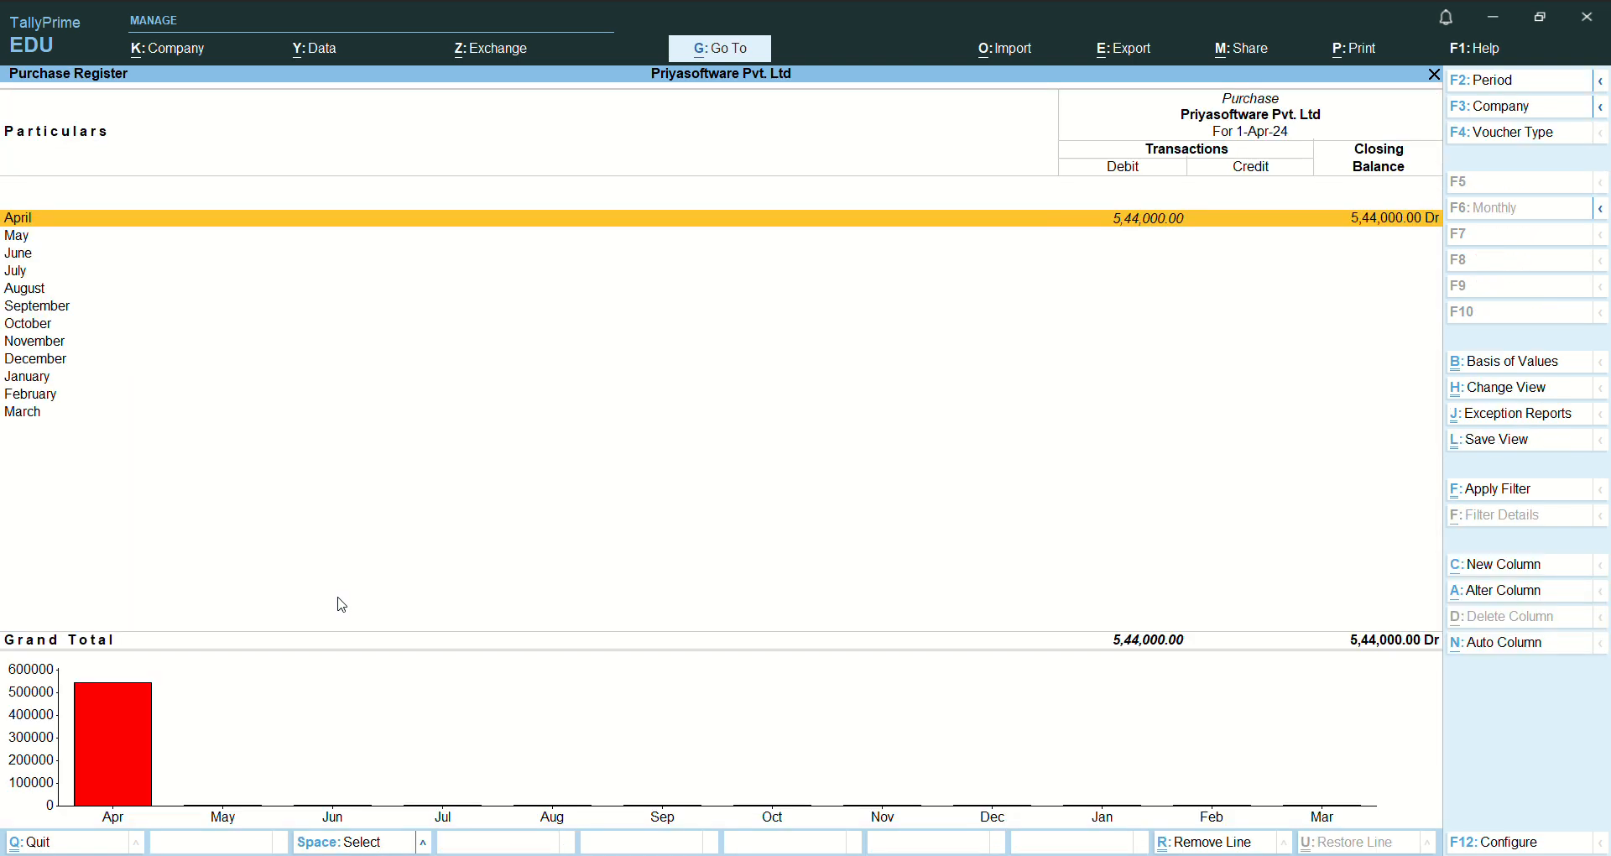
pyautogui.press('Escape')
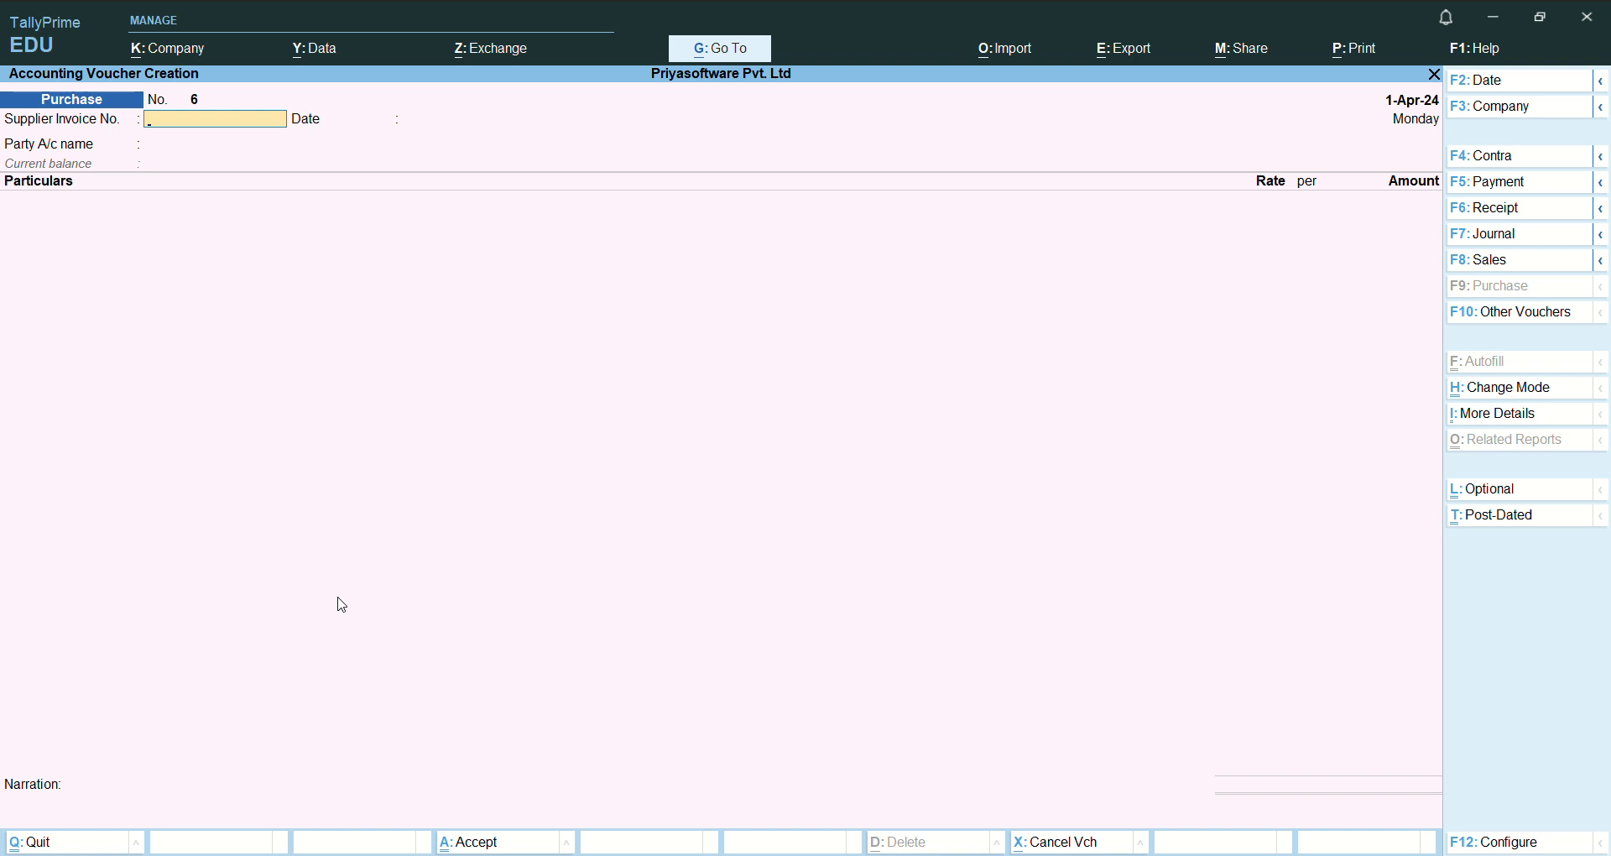
pyautogui.press('Escape')
pyautogui.press('n')
# - Find the stock reports and open the Stock Summary
pyautogui.hotkey('alt', 'g')
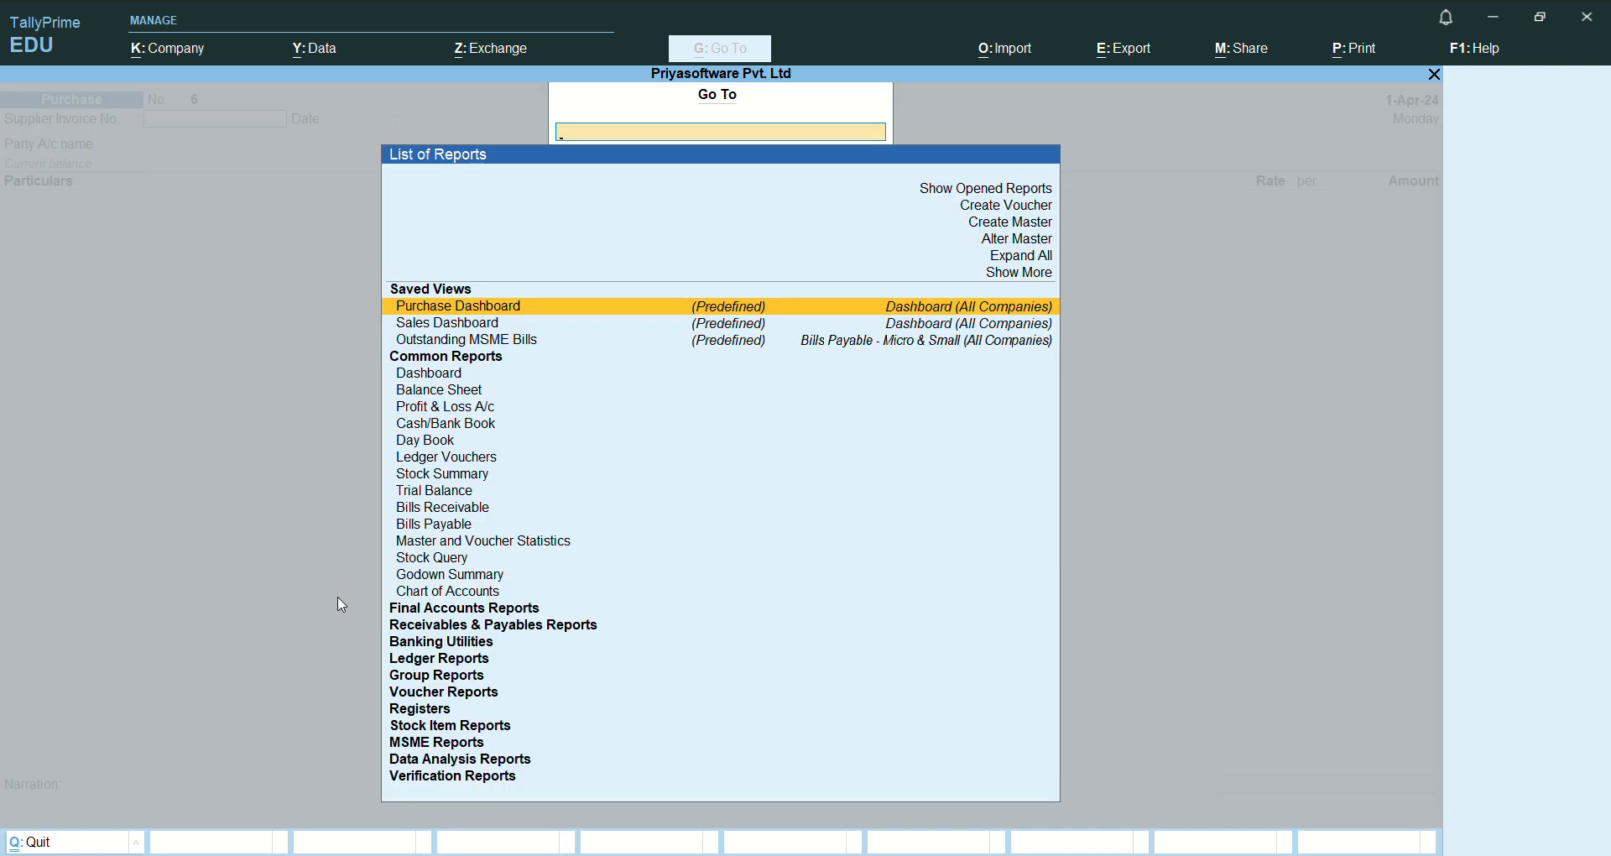
pyautogui.press('Up')
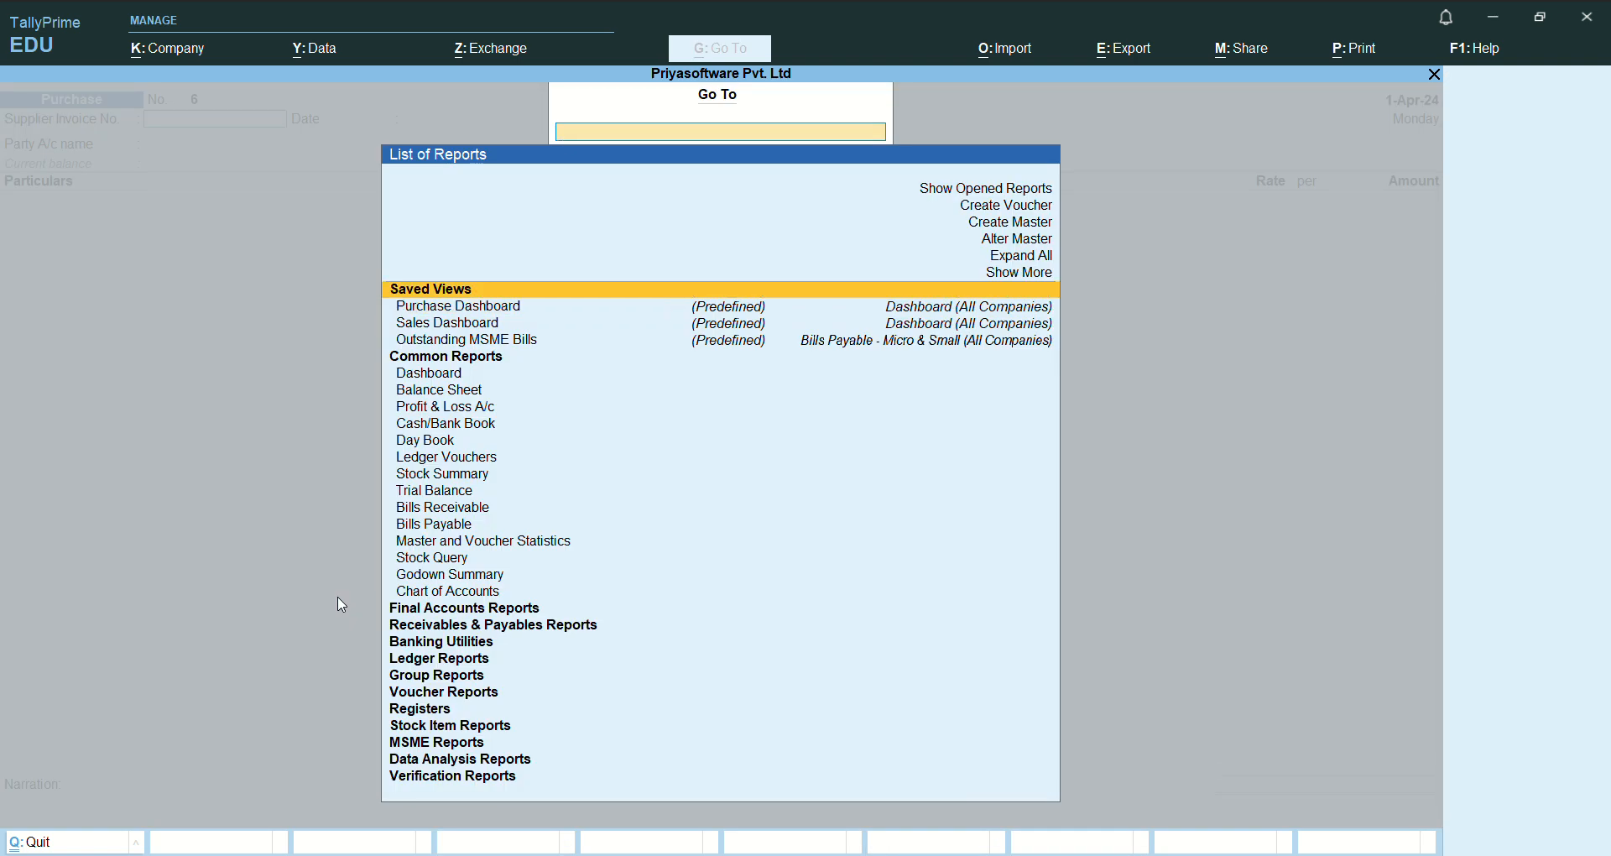
pyautogui.press('Down')
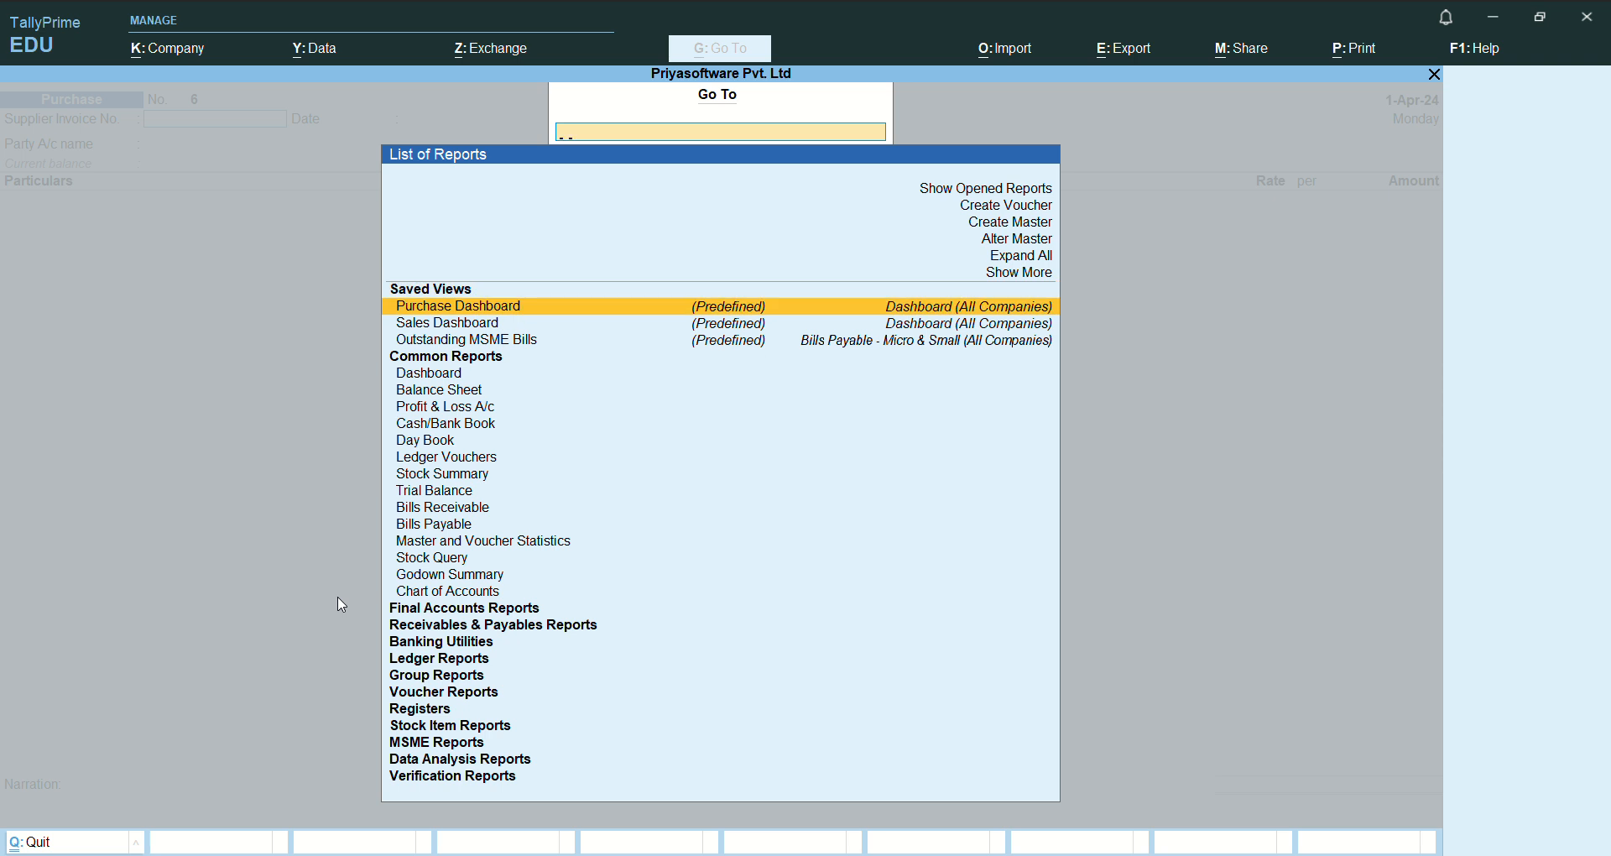
pyautogui.write('Stock')
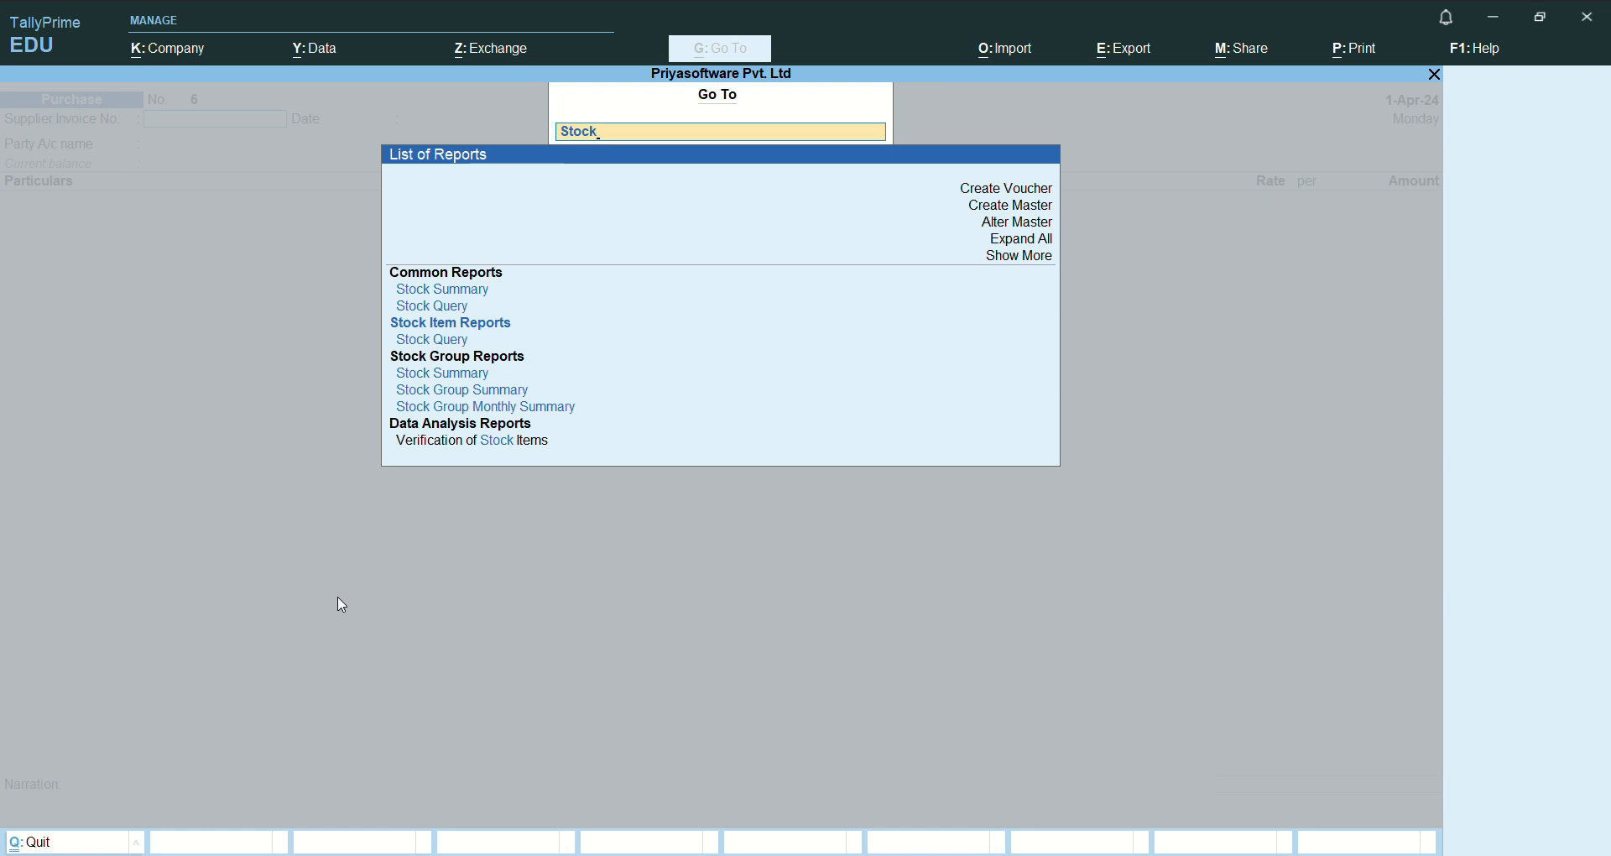
pyautogui.press('Down')
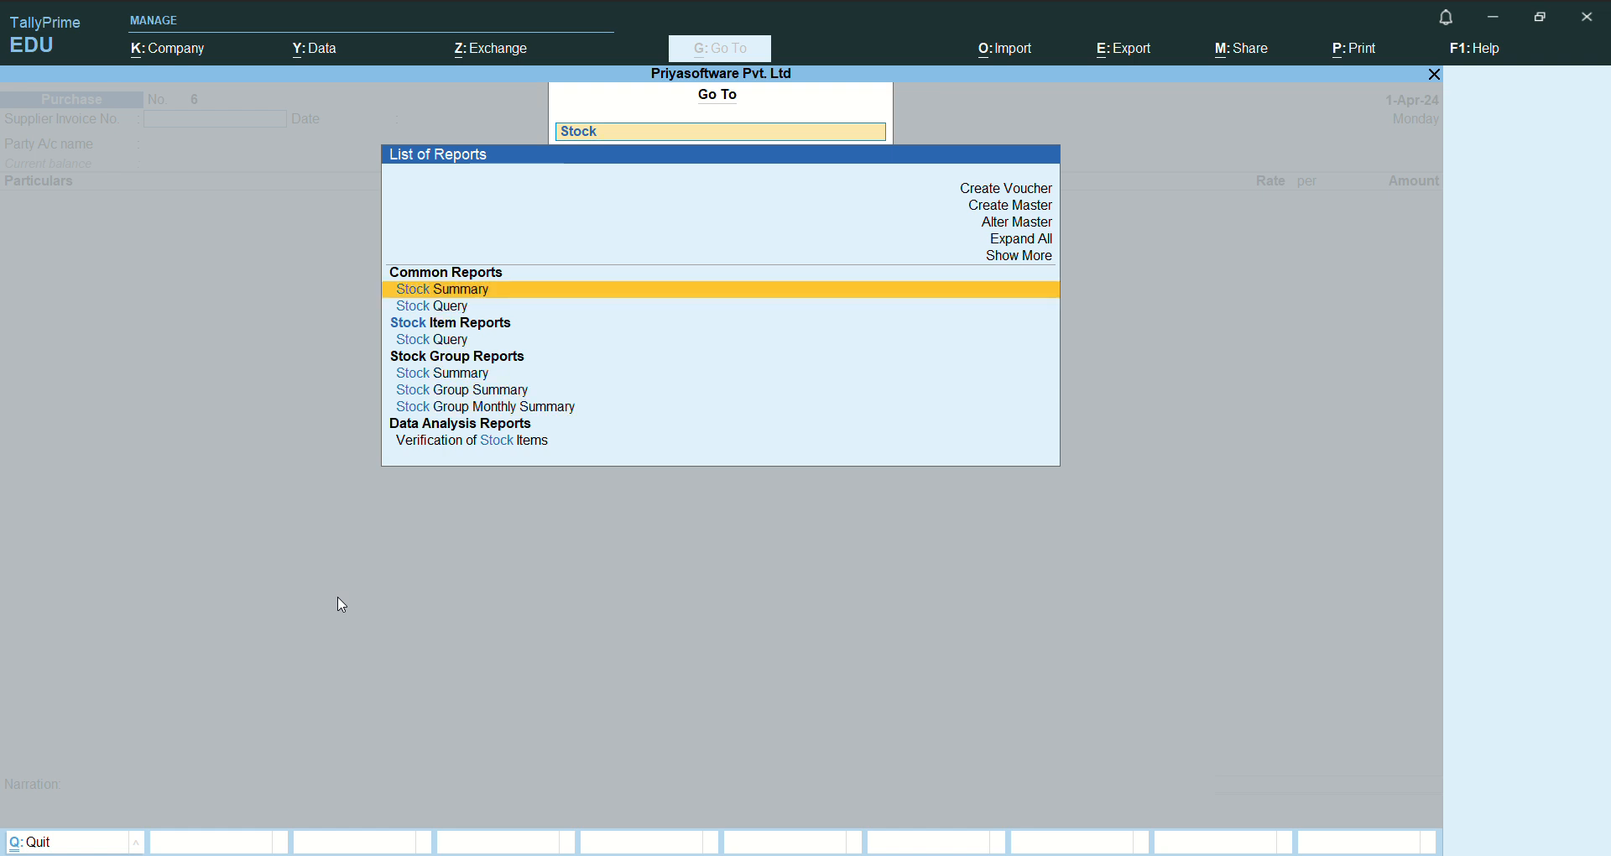
pyautogui.press('Return')
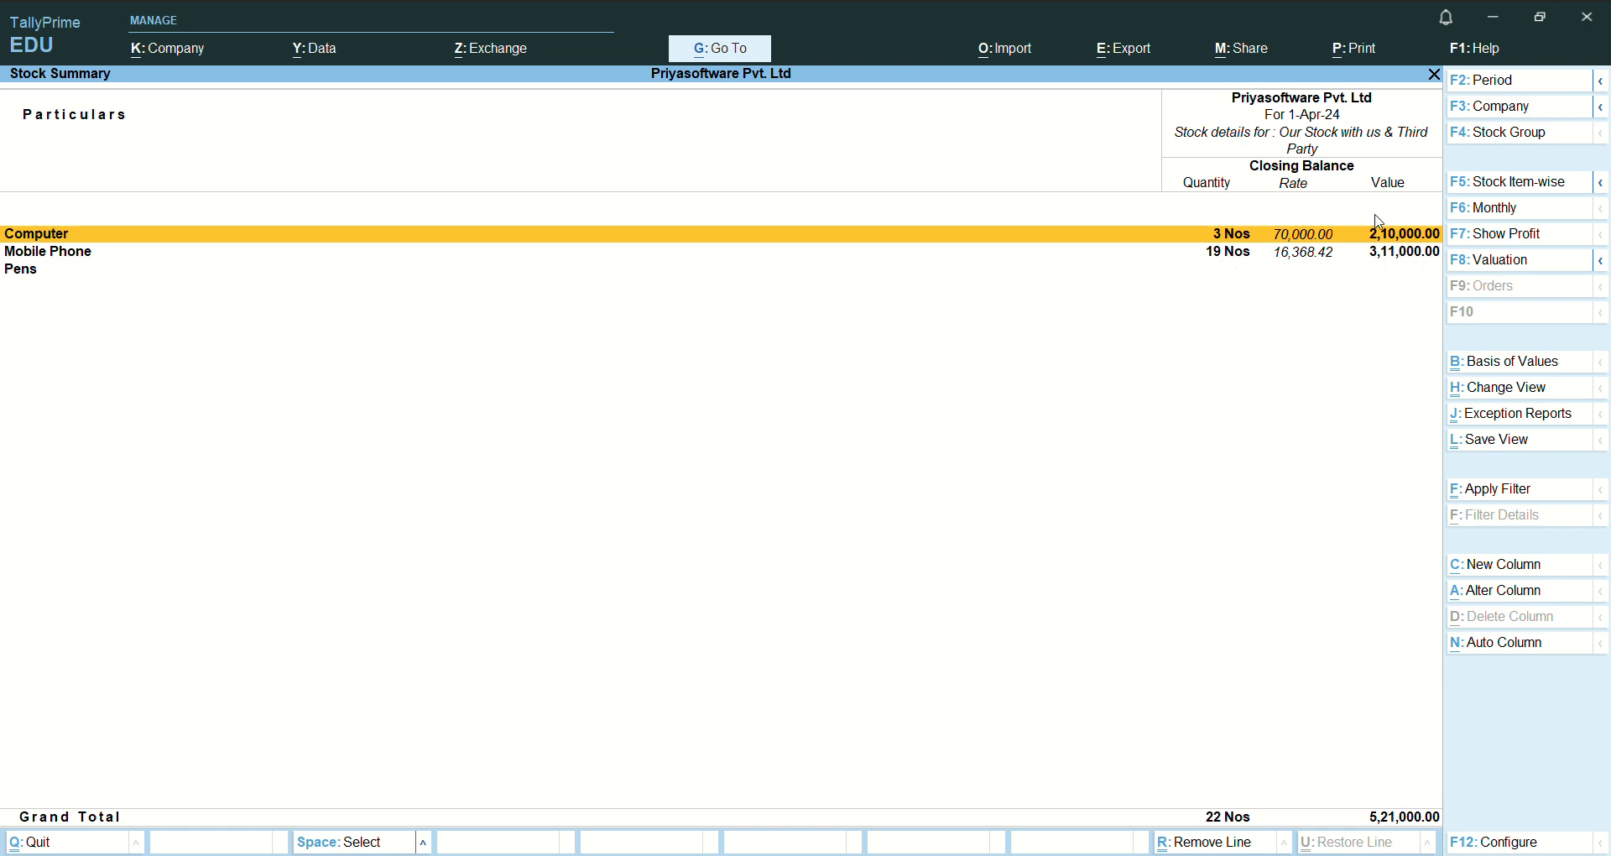
# - Compare the item-wise and group-wise views of the Stock Summary, and drill into the Computer group
pyautogui.click(1541, 187)
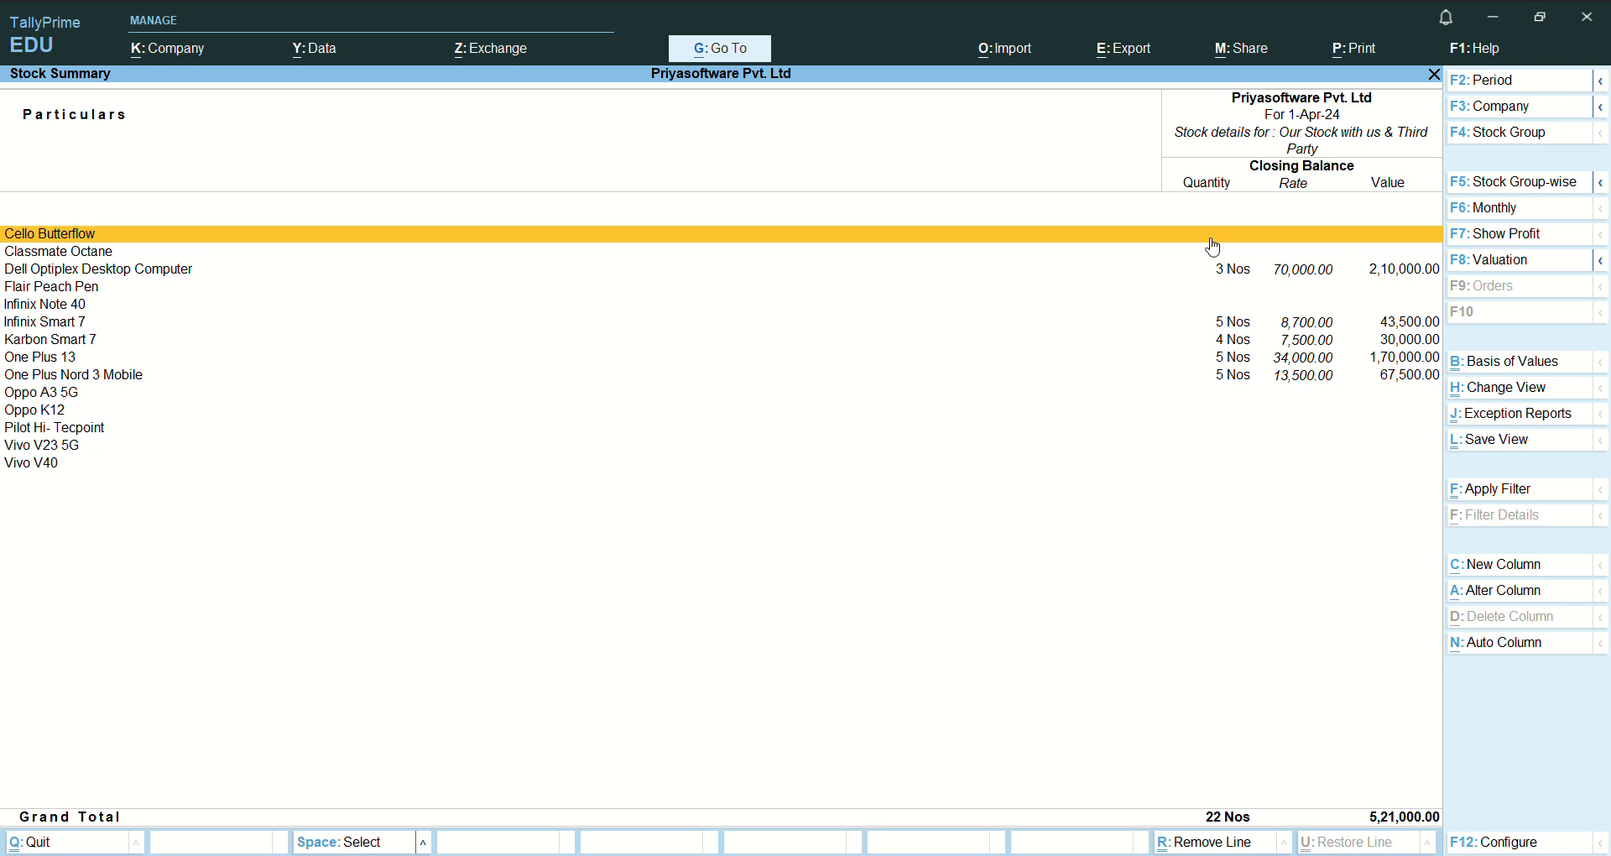
pyautogui.click(1504, 189)
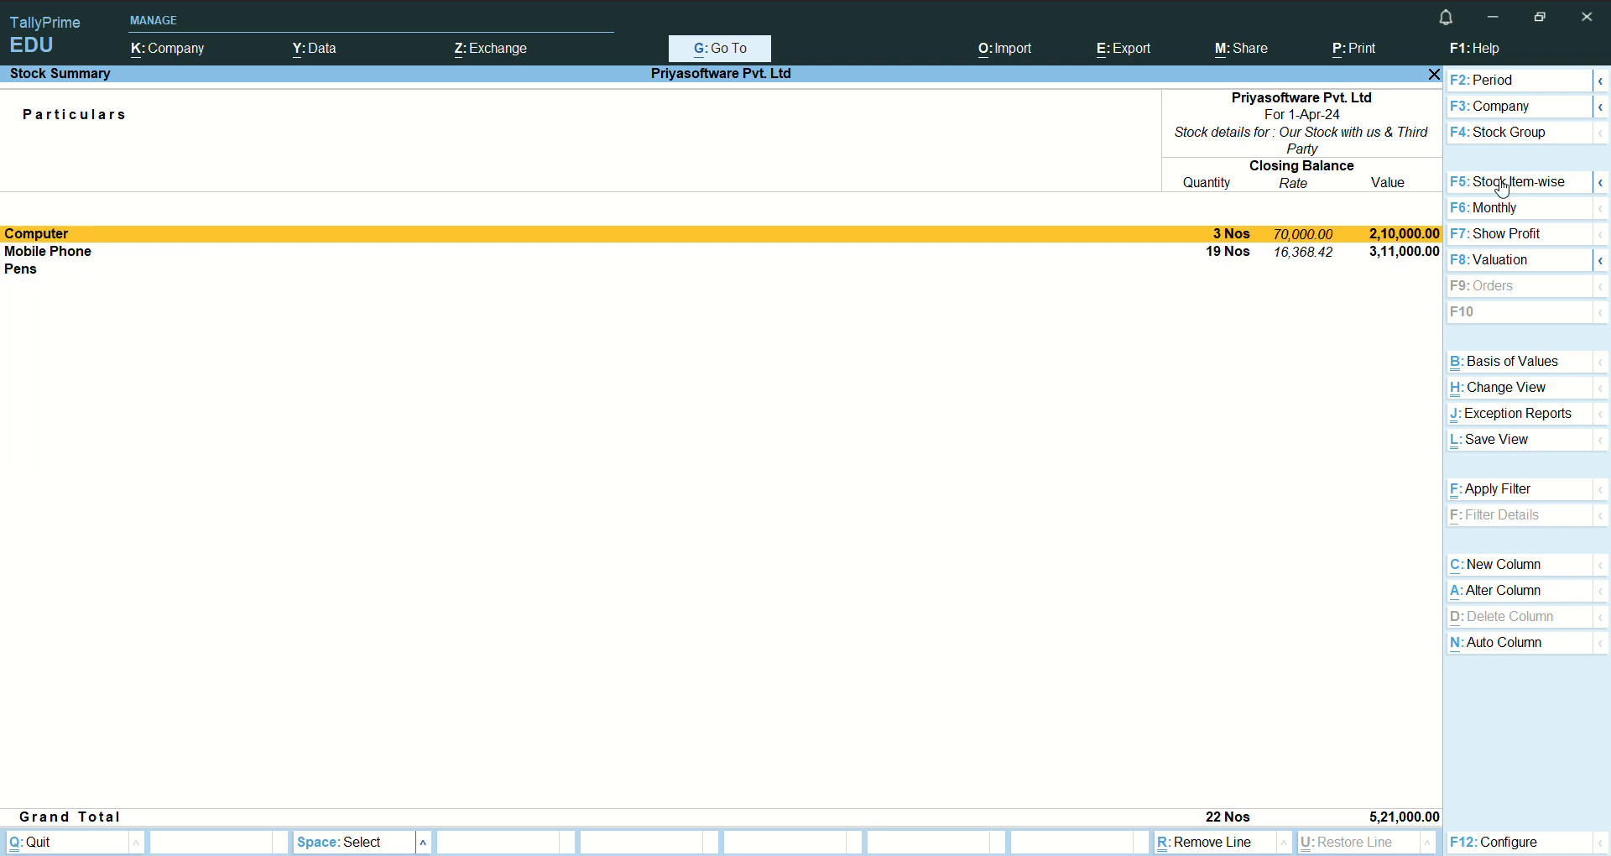
pyautogui.press('Return')
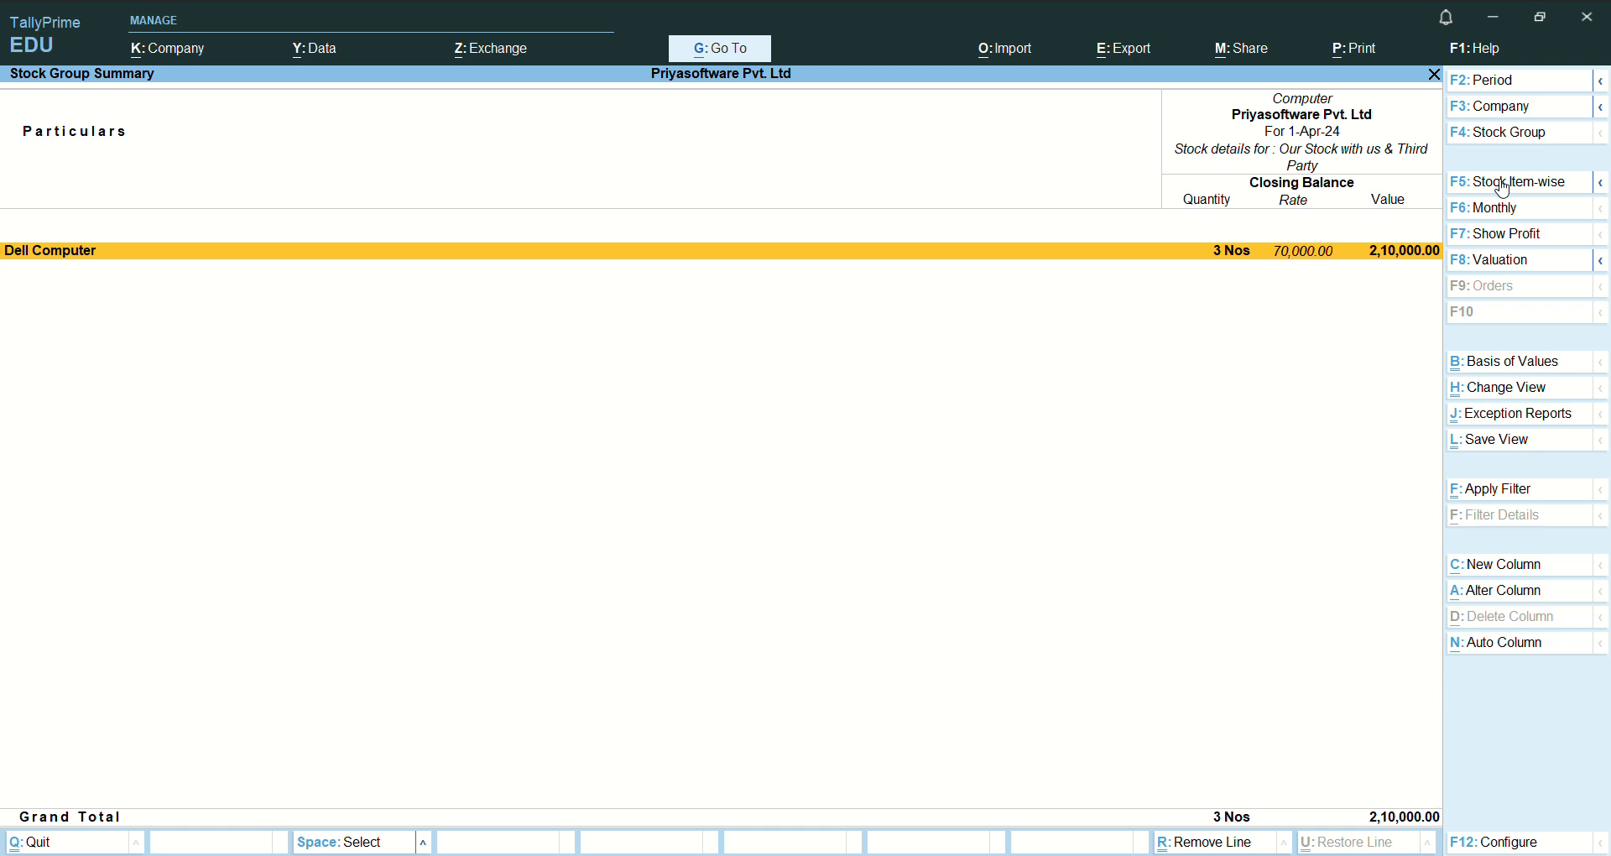
# - Drill from the Dell Computer group through Dell Optiplex Desktop Computer's April vouchers into the Raj Electronics purchase voucher
pyautogui.press('Return')
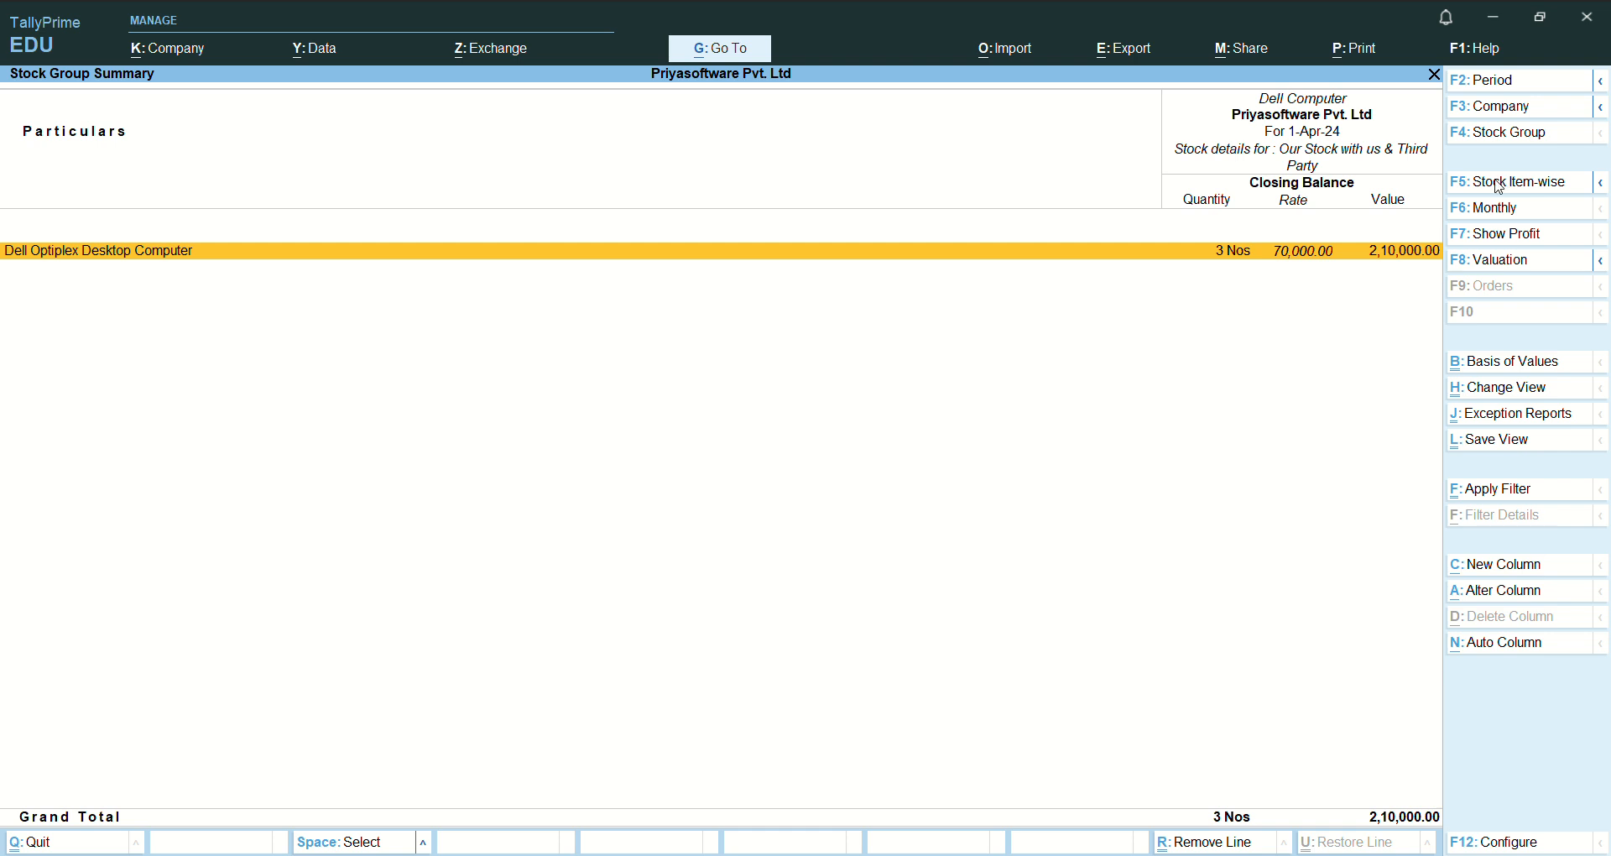
pyautogui.press('Return')
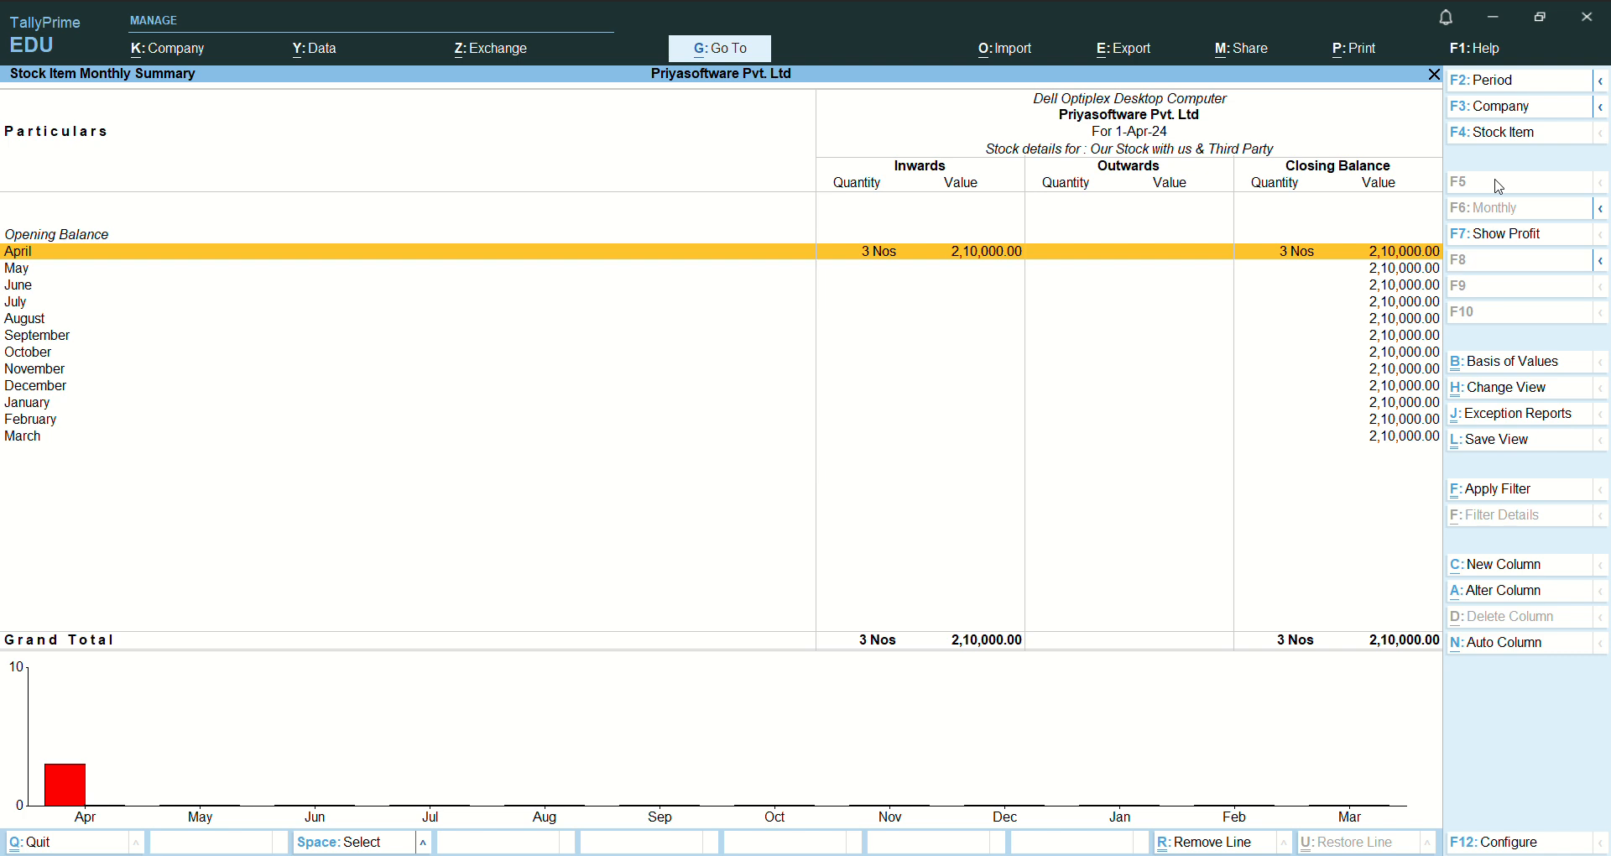
pyautogui.press('Return')
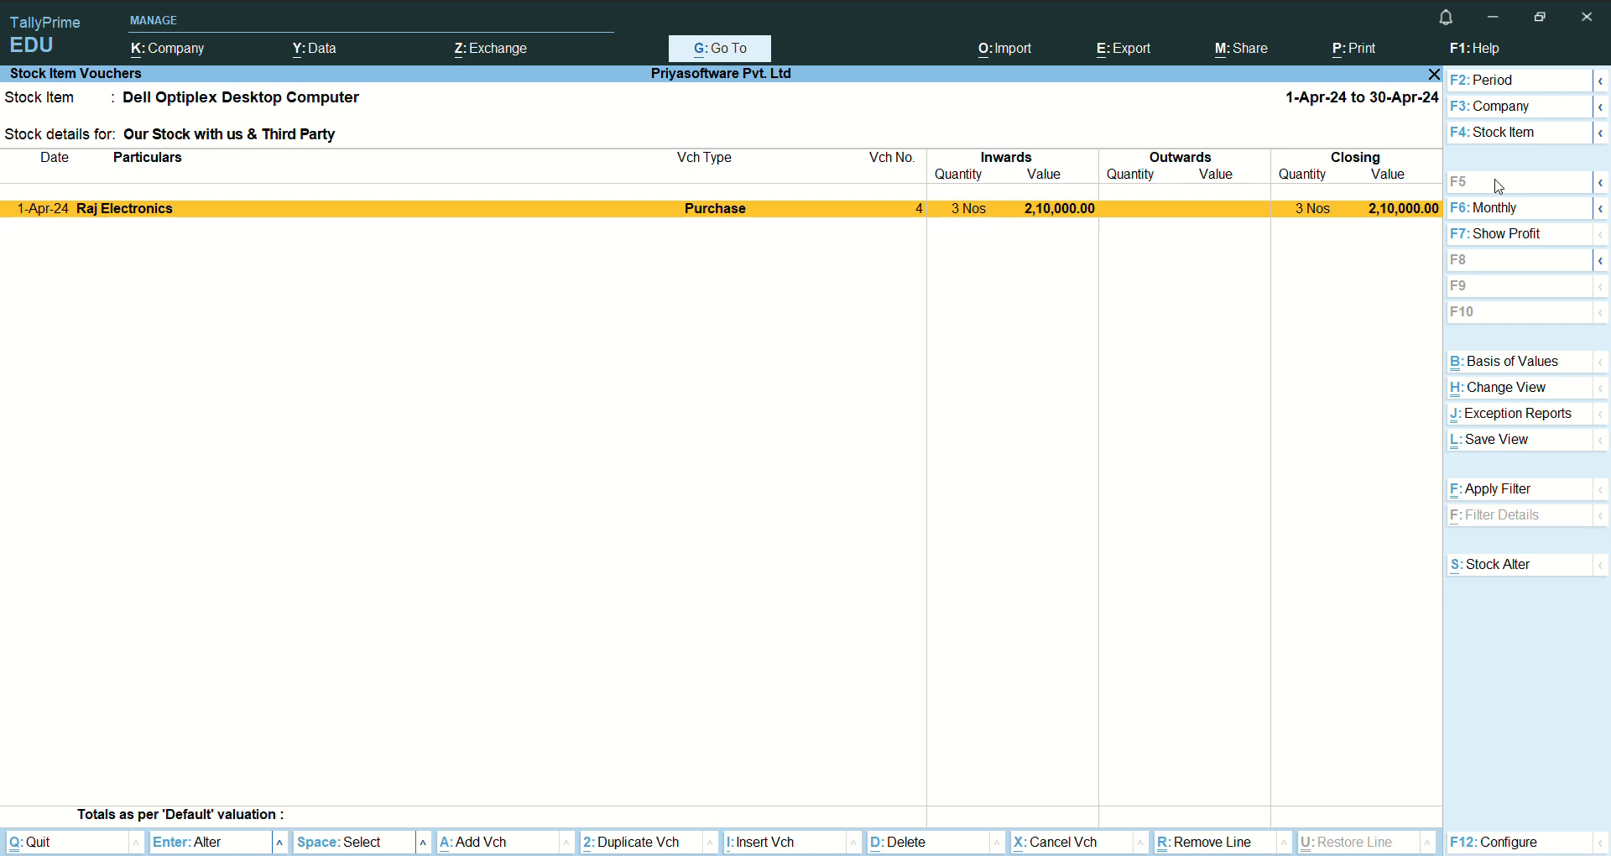
pyautogui.press('Return')
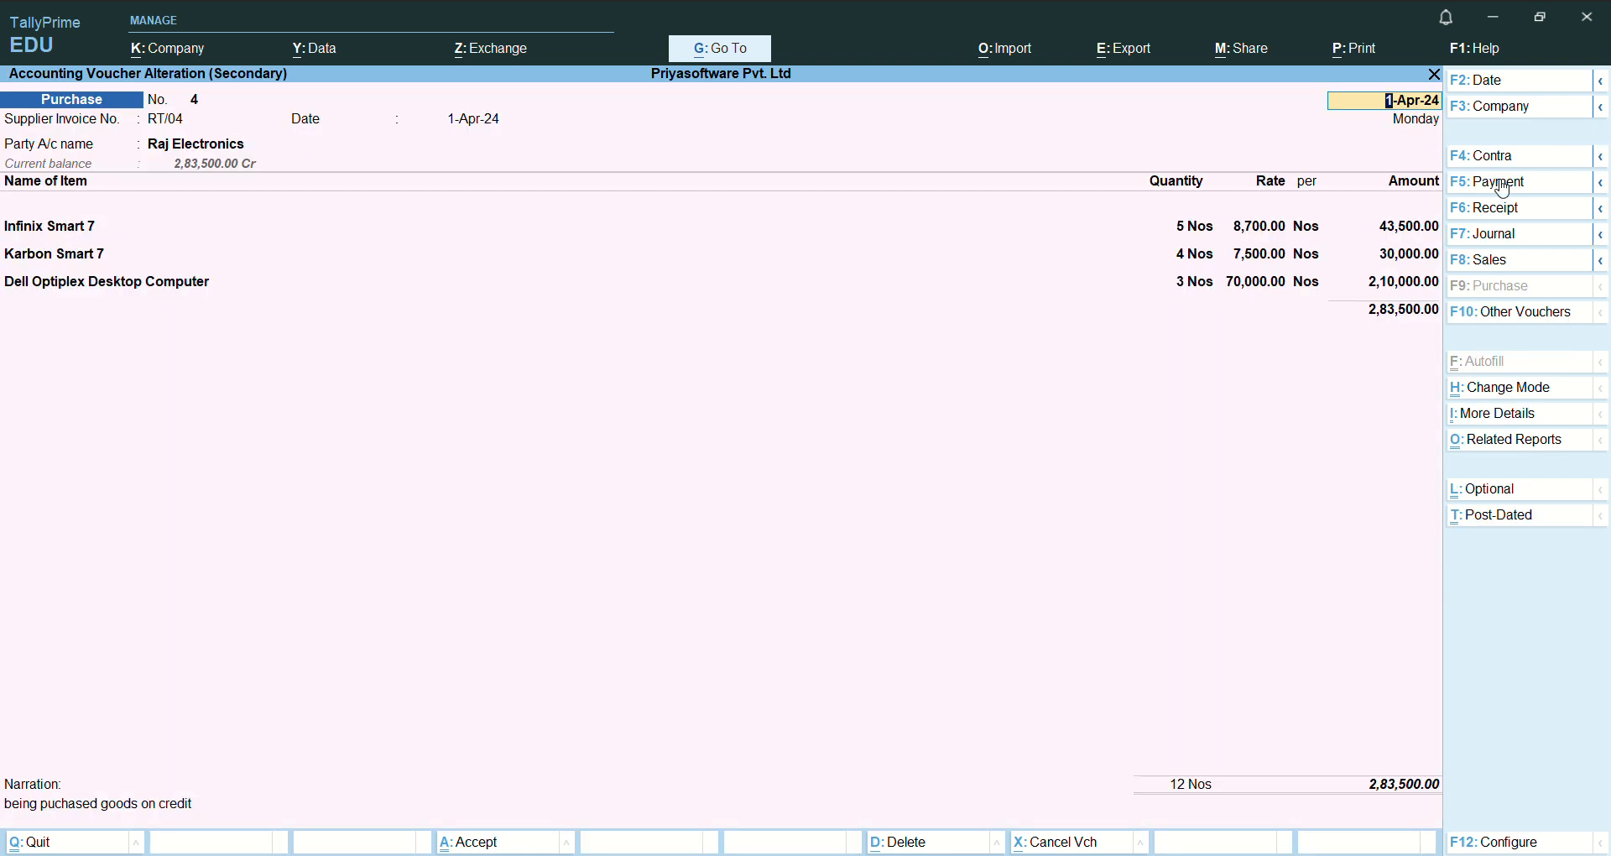
# - Leave the Raj Electronics voucher without altering it, and close the stock reports back to the blank purchase voucher
pyautogui.press('BackSpace')
pyautogui.press('Escape')
pyautogui.press('y')
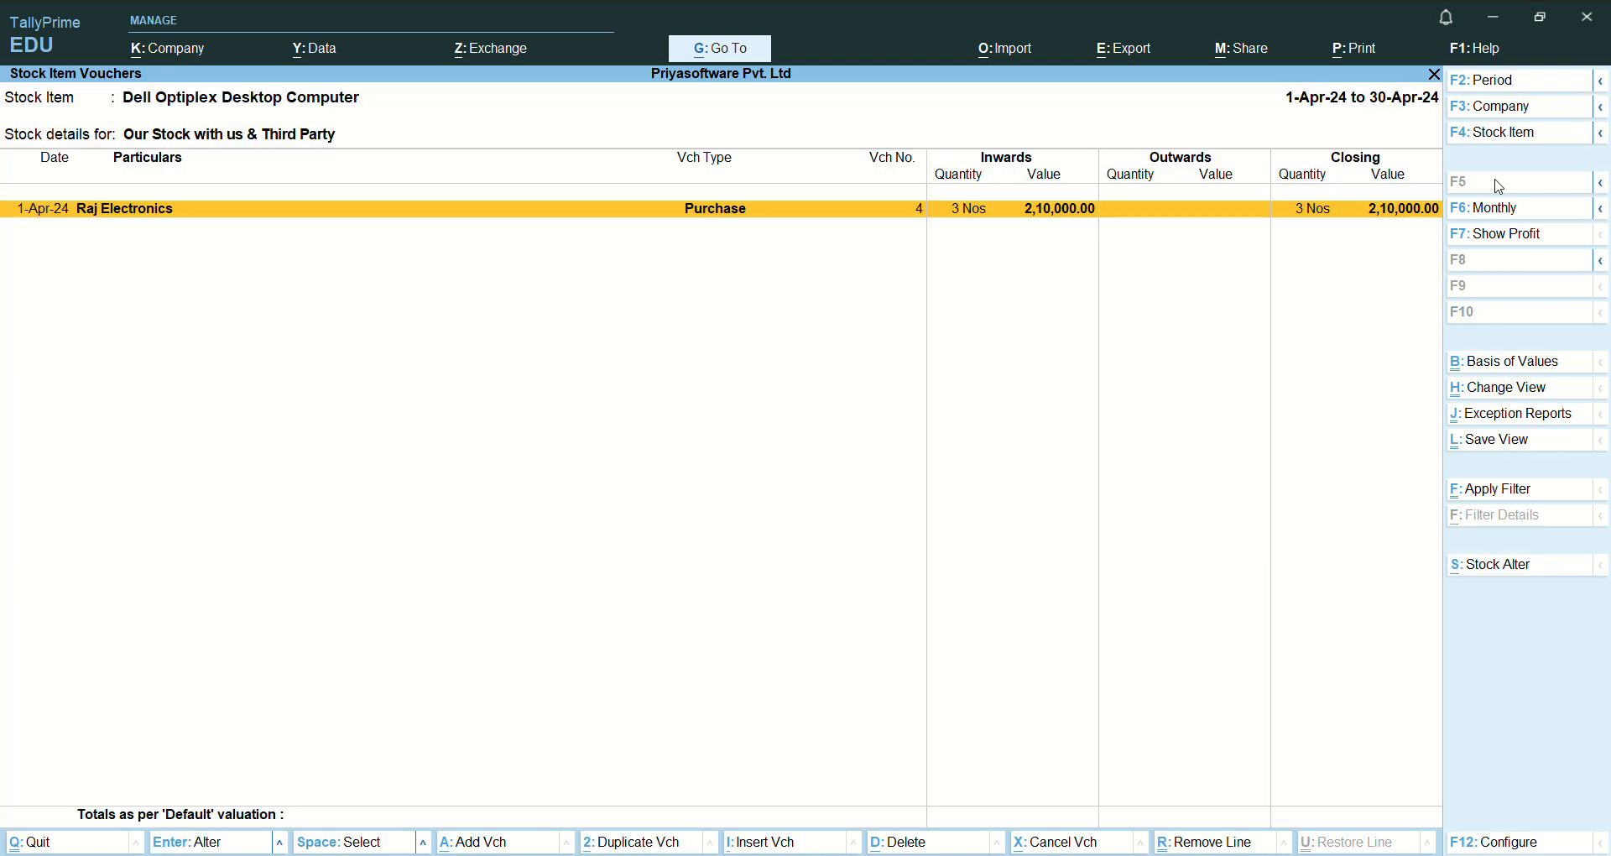
pyautogui.press('Escape')
pyautogui.press('Escape')
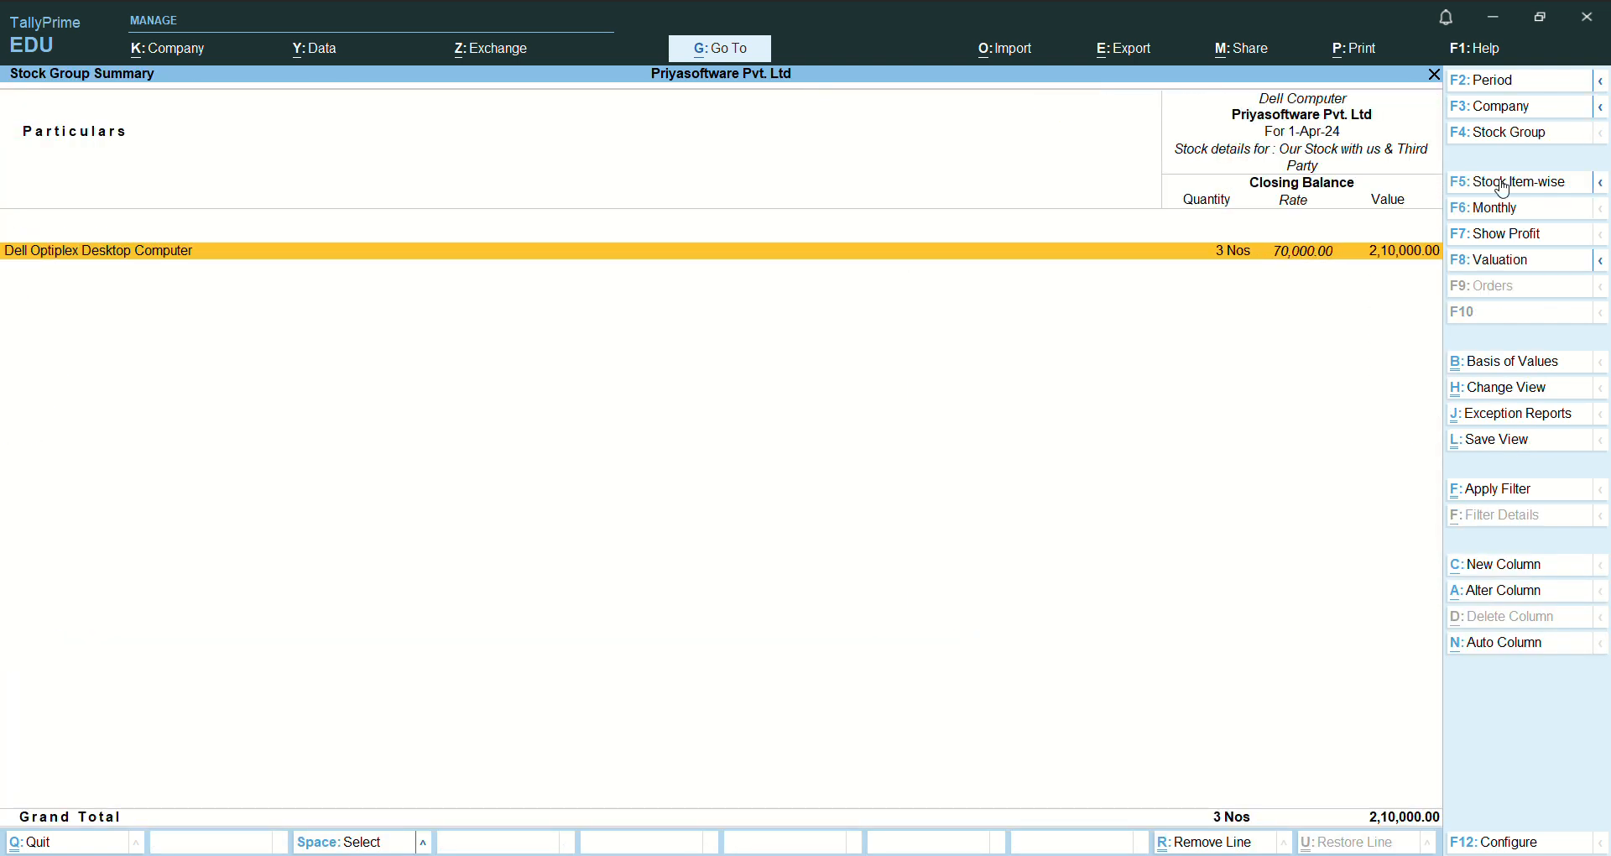
pyautogui.press('Escape')
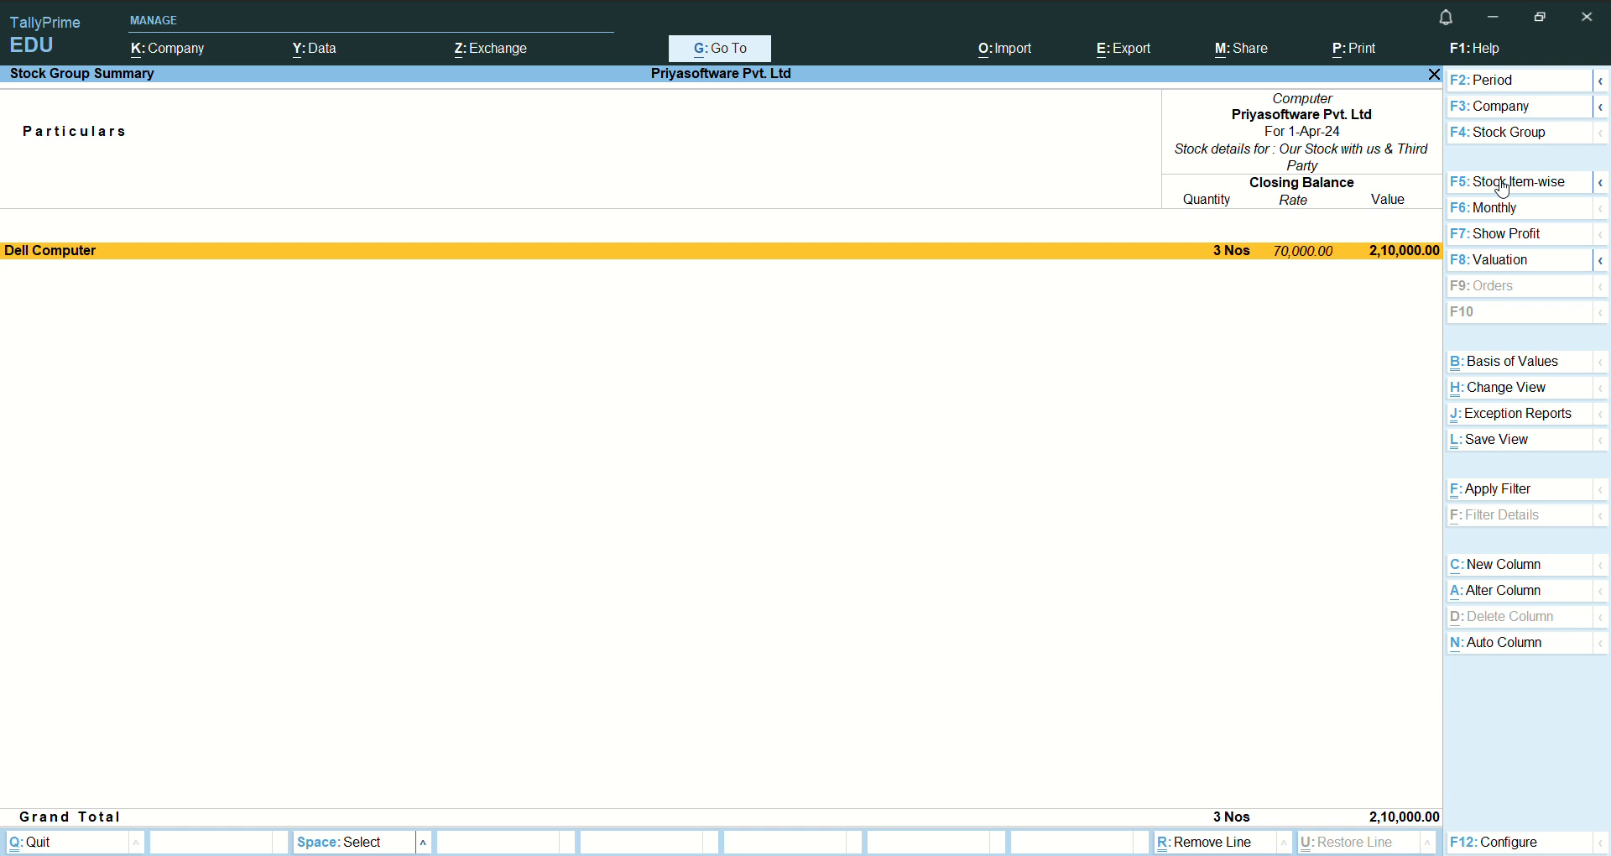
pyautogui.press('Escape')
pyautogui.press('Escape')
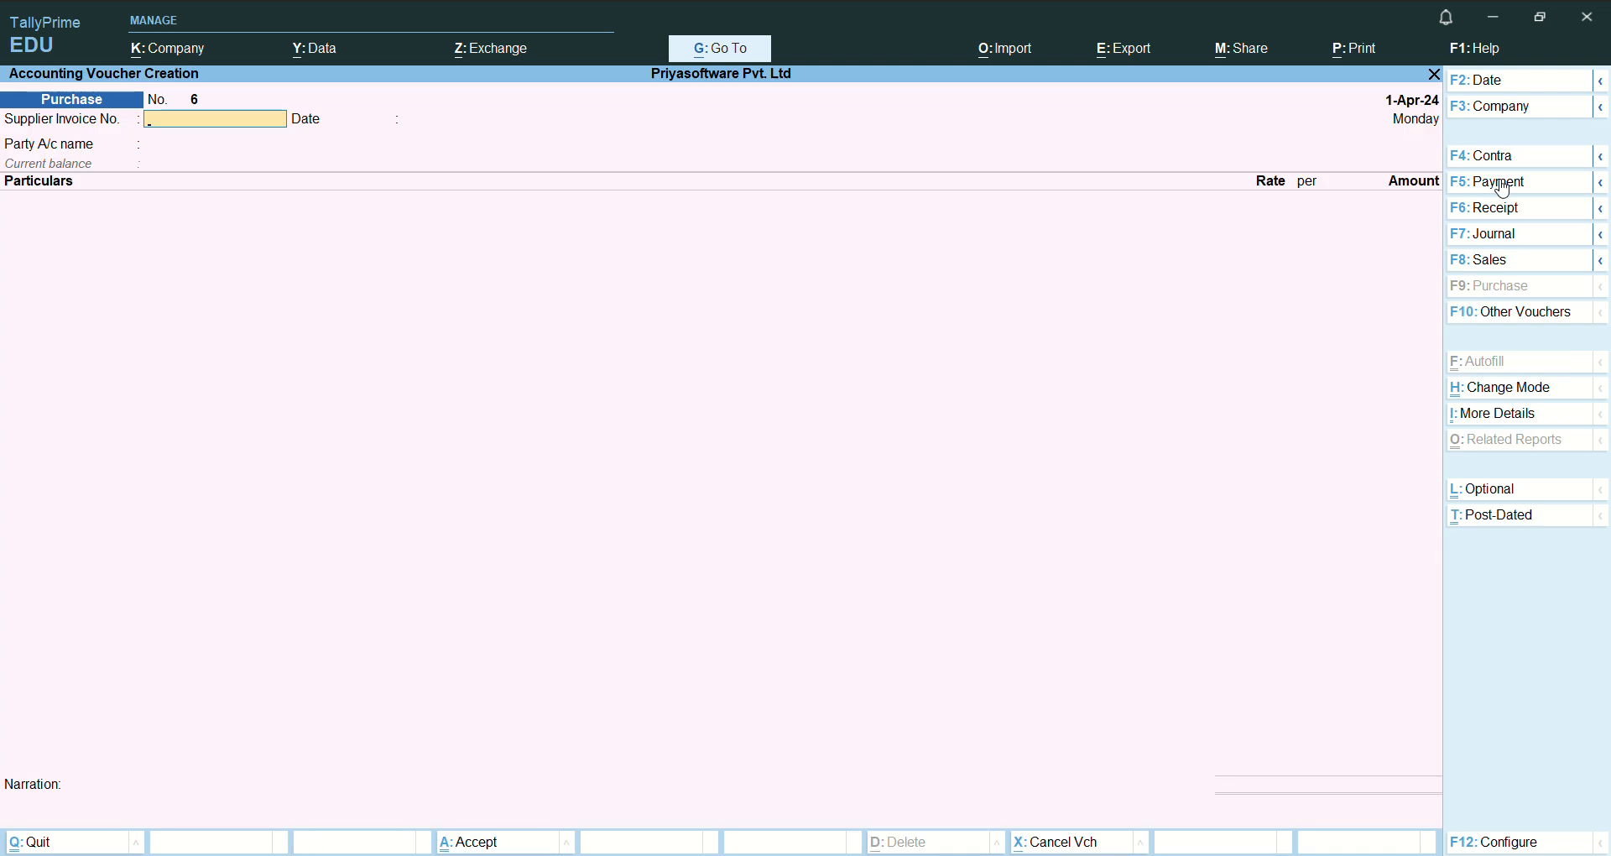
# - Find the Stock Query report and open it for the item One Plus Nord 3 Mobile
pyautogui.hotkey('alt', 'g')
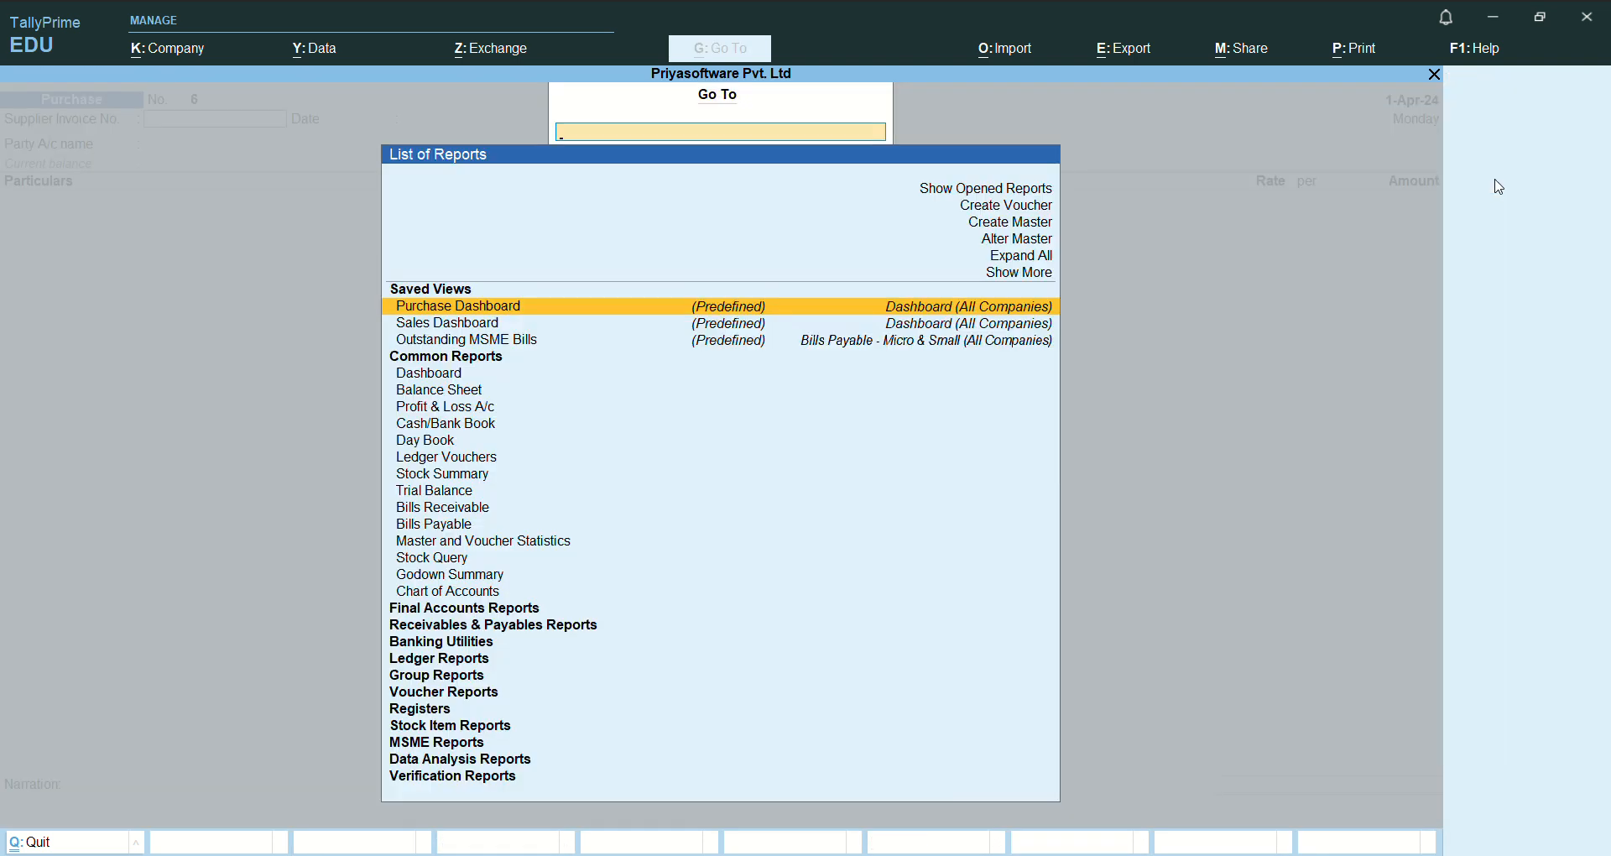
pyautogui.write('S')
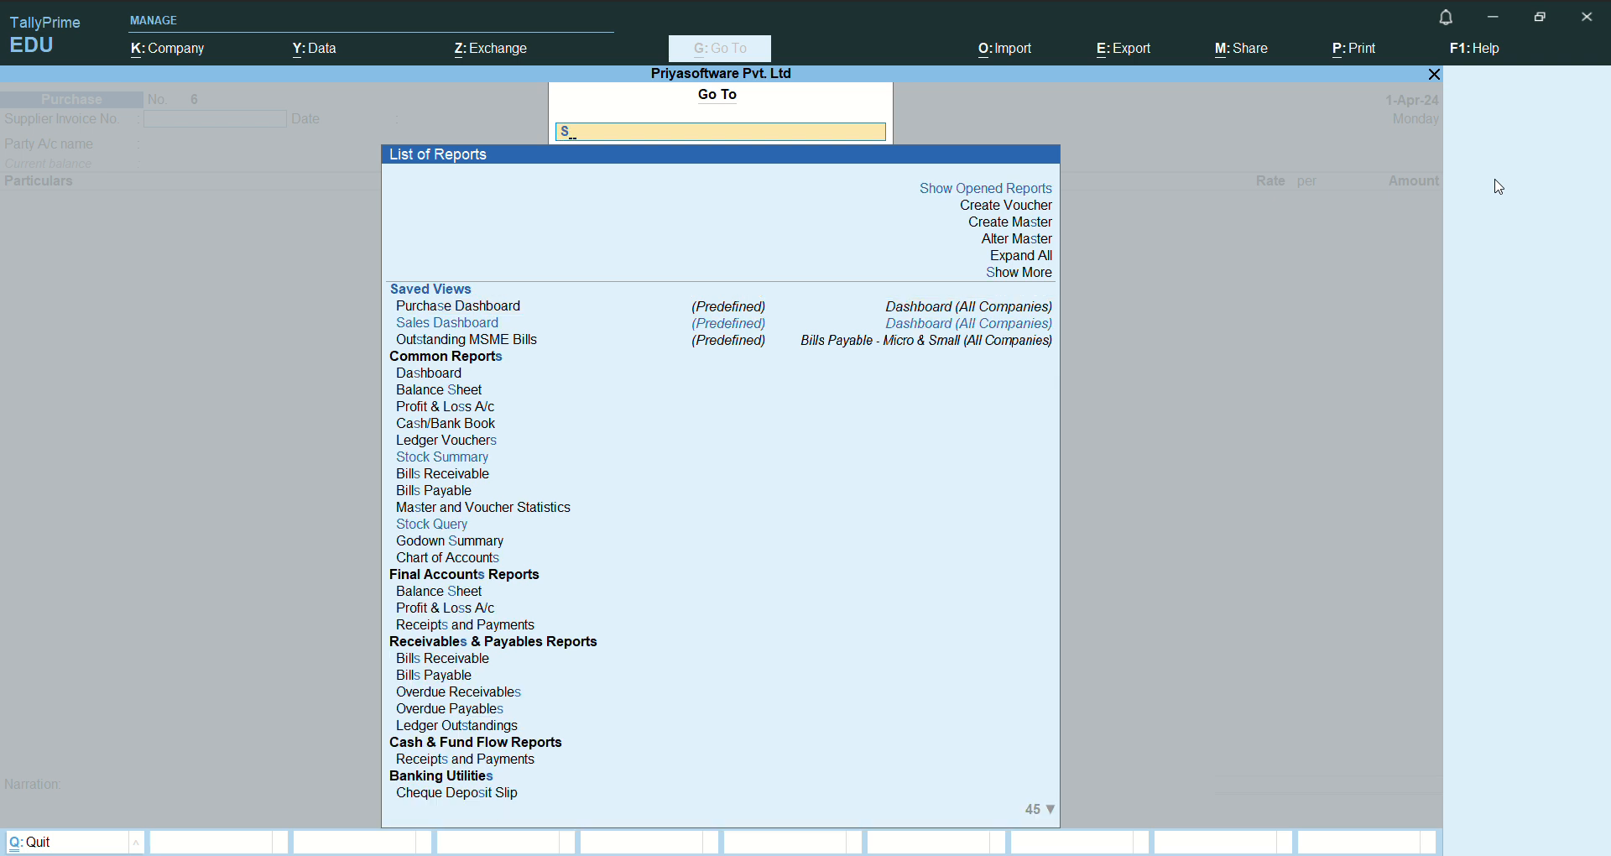
pyautogui.write('tock')
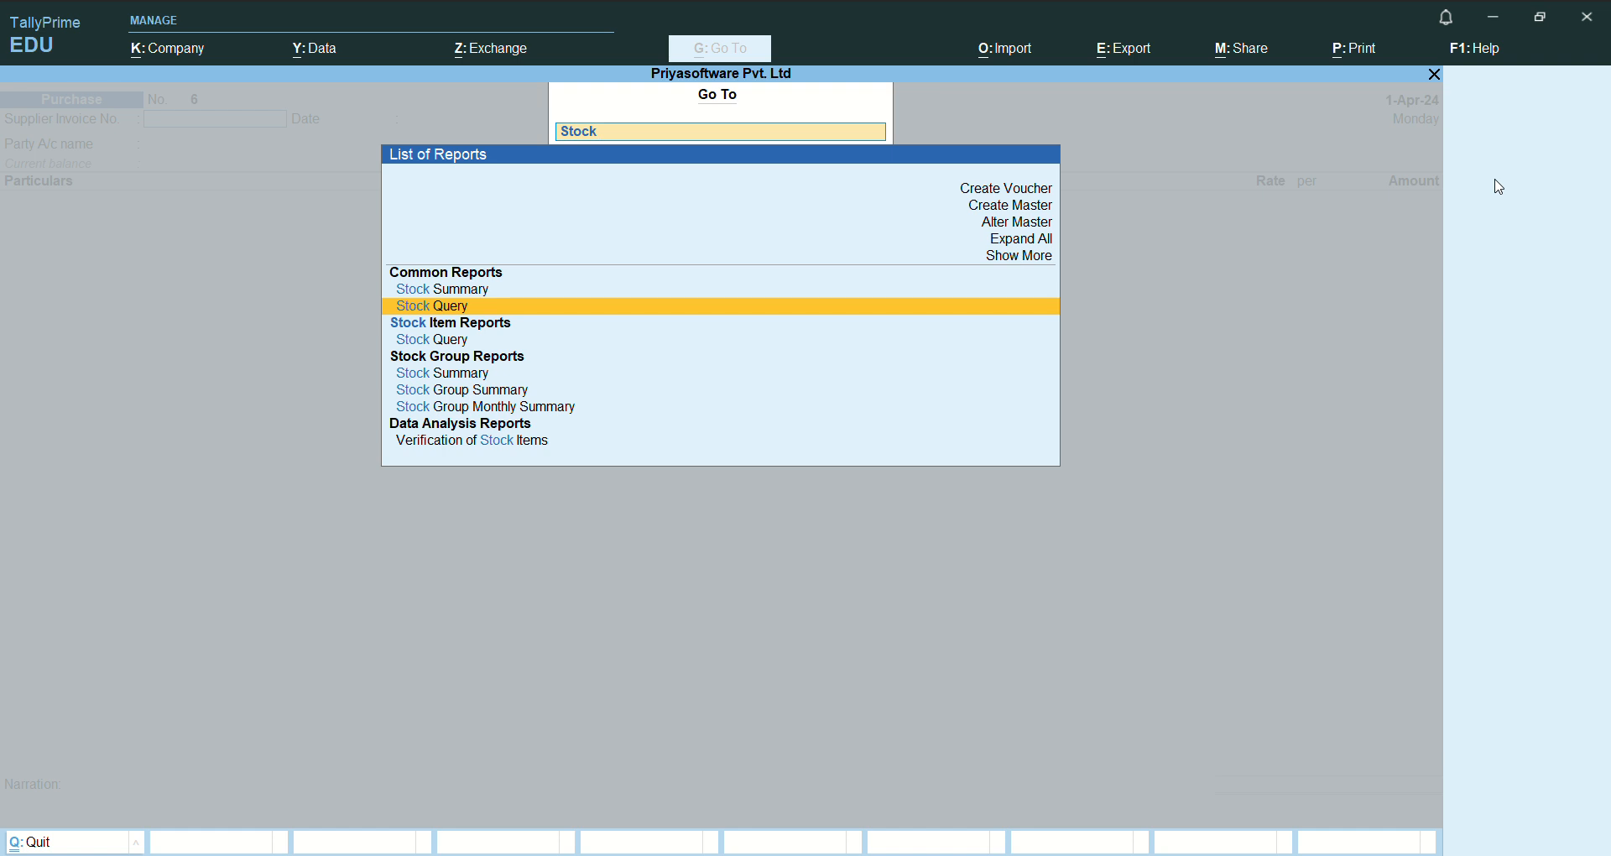
pyautogui.press('Return')
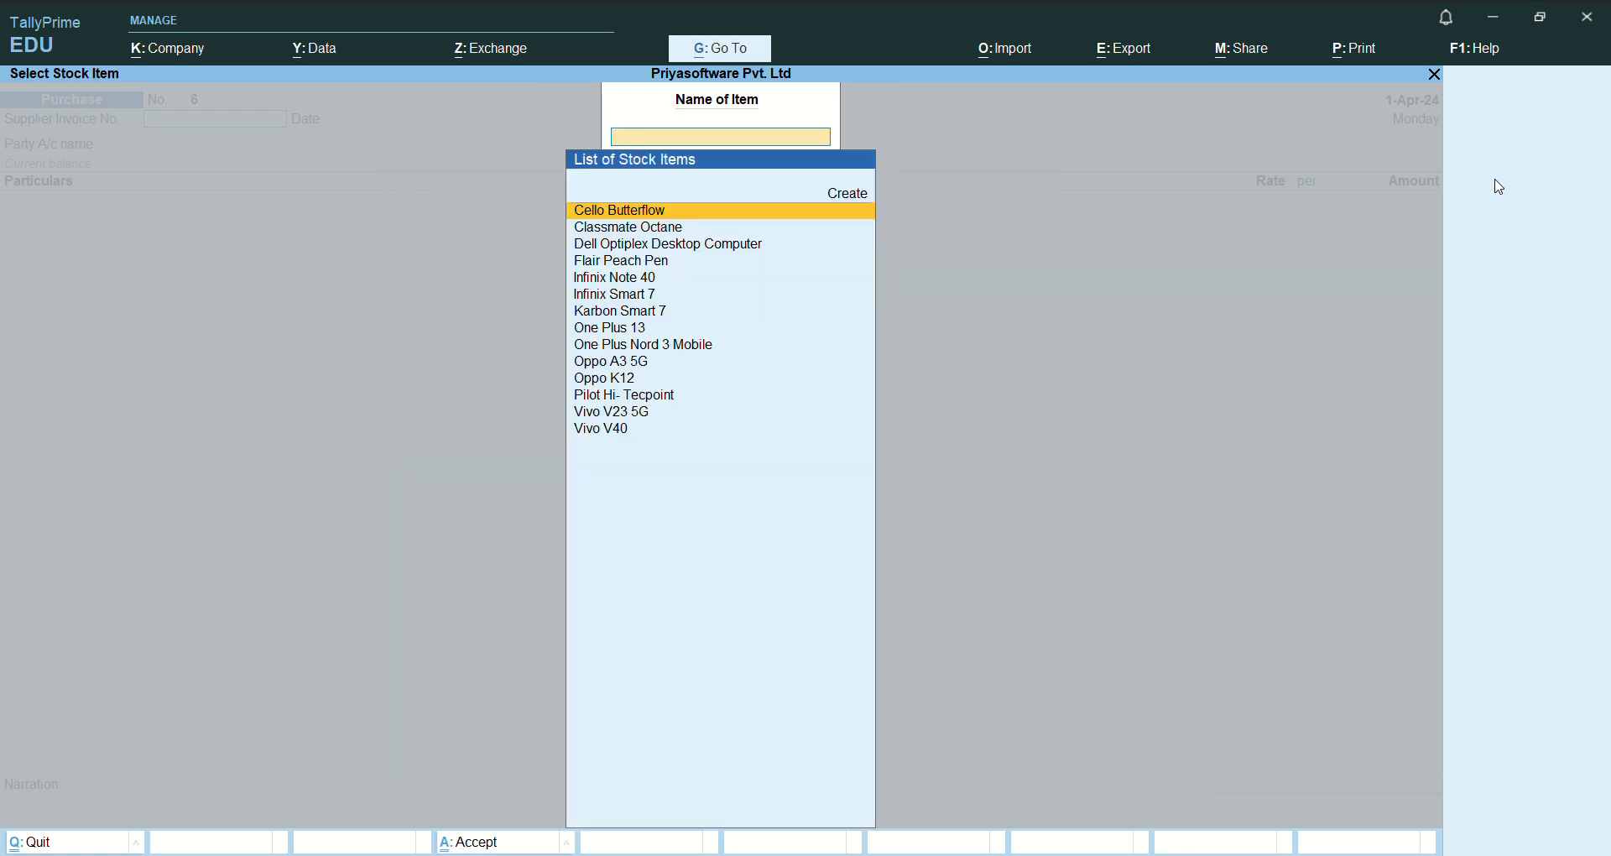
pyautogui.press('Down')
pyautogui.press('Down')
pyautogui.press('Down')
pyautogui.press('Down')
pyautogui.press('Down')
pyautogui.press('Down')
pyautogui.press('Down')
pyautogui.press('Down')
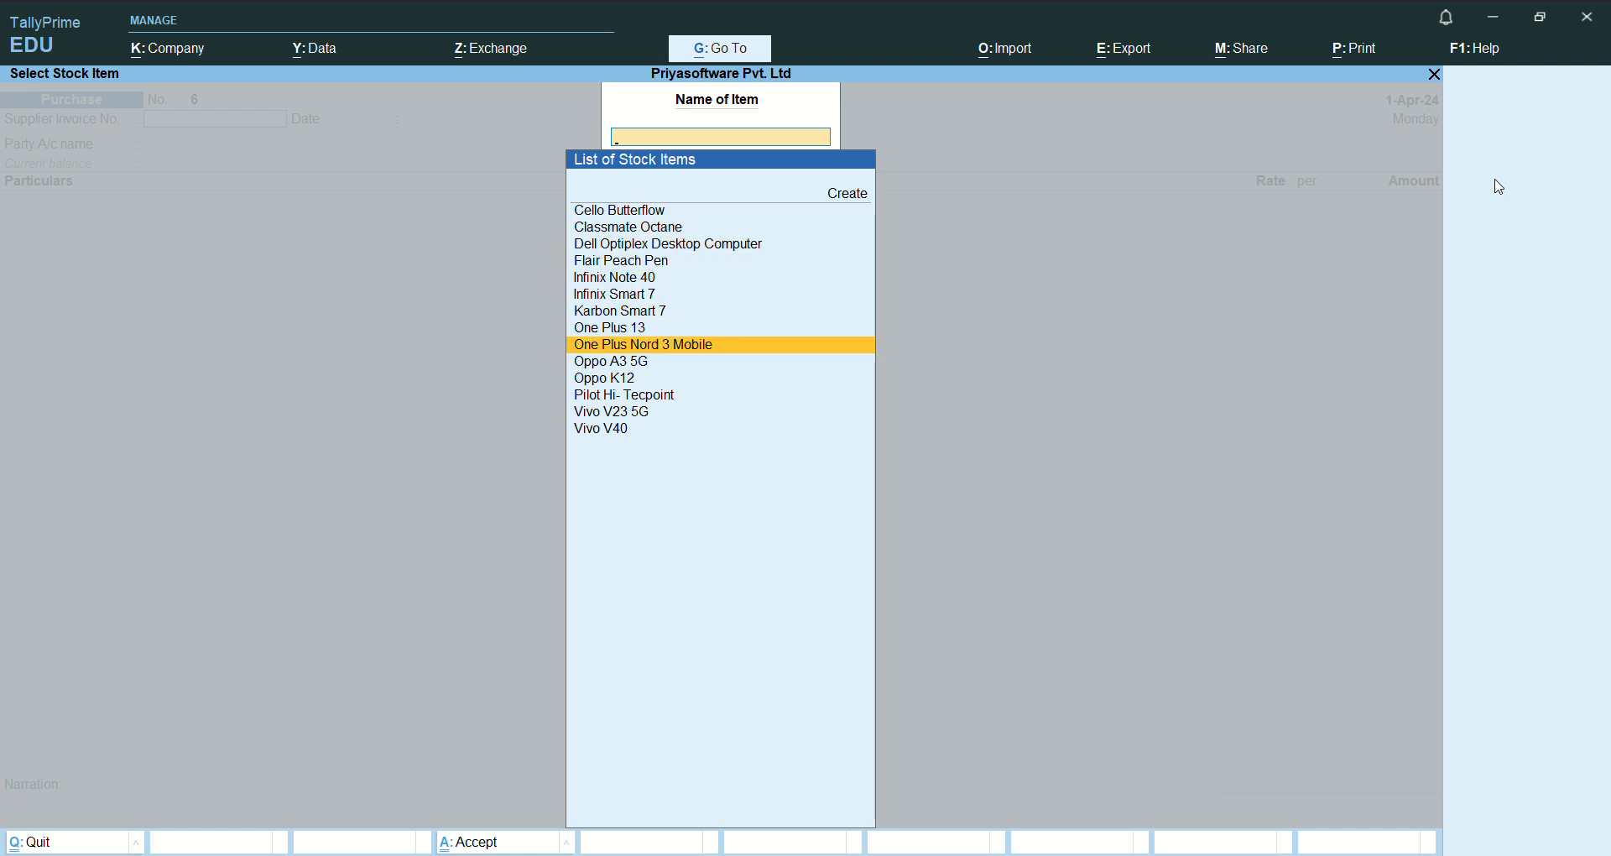
pyautogui.press('Return')
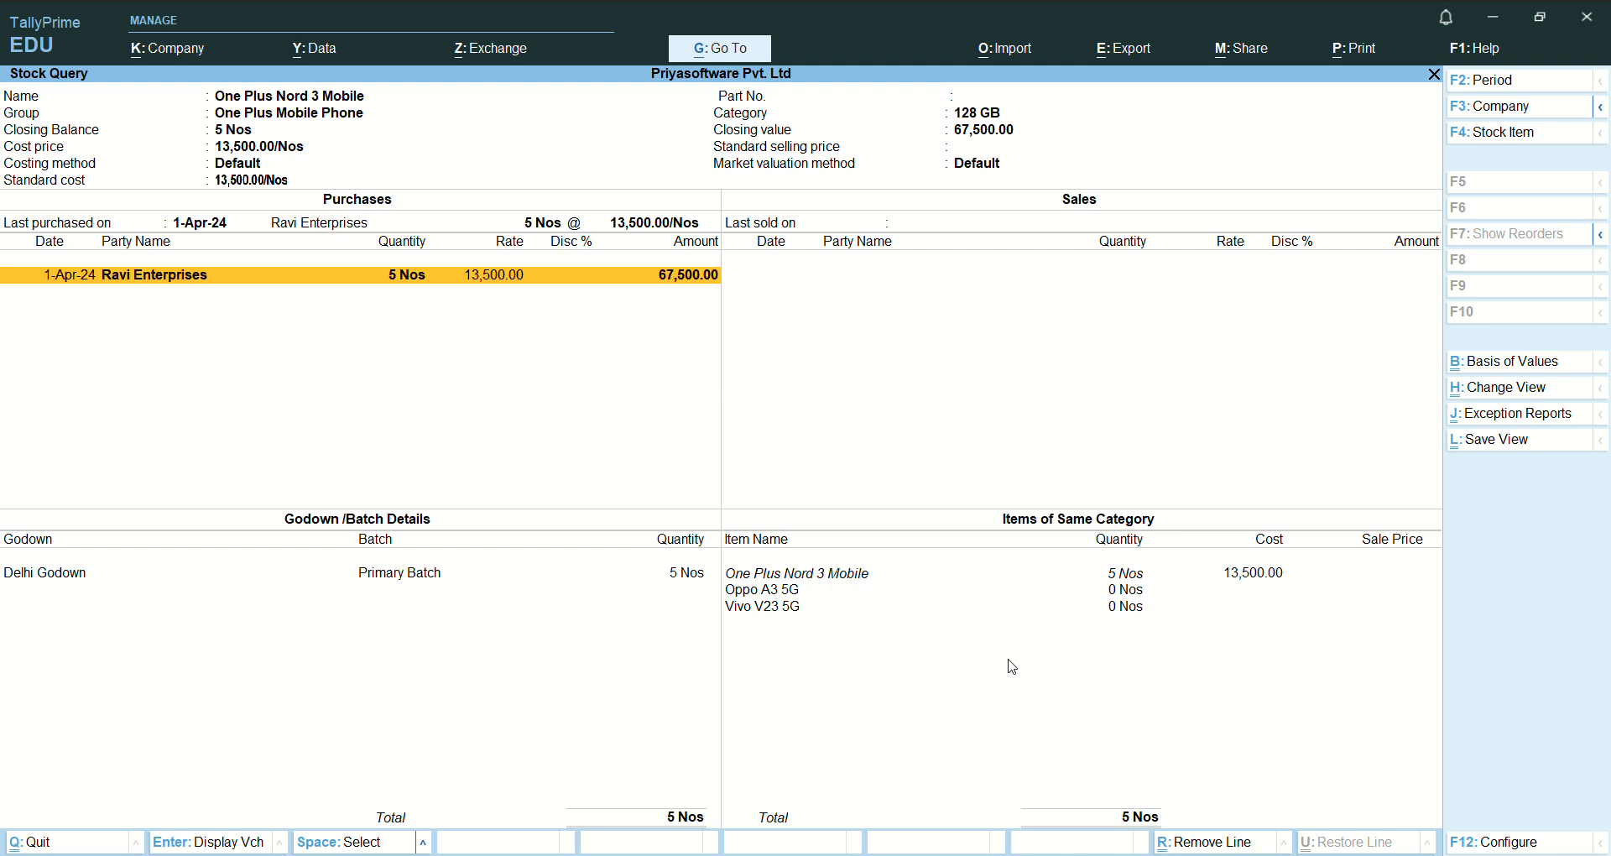
# - Close the Stock Query and quit the blank purchase voucher back to the Gateway of Tally
pyautogui.press('Escape')
pyautogui.press('Escape')
pyautogui.press('Escape')
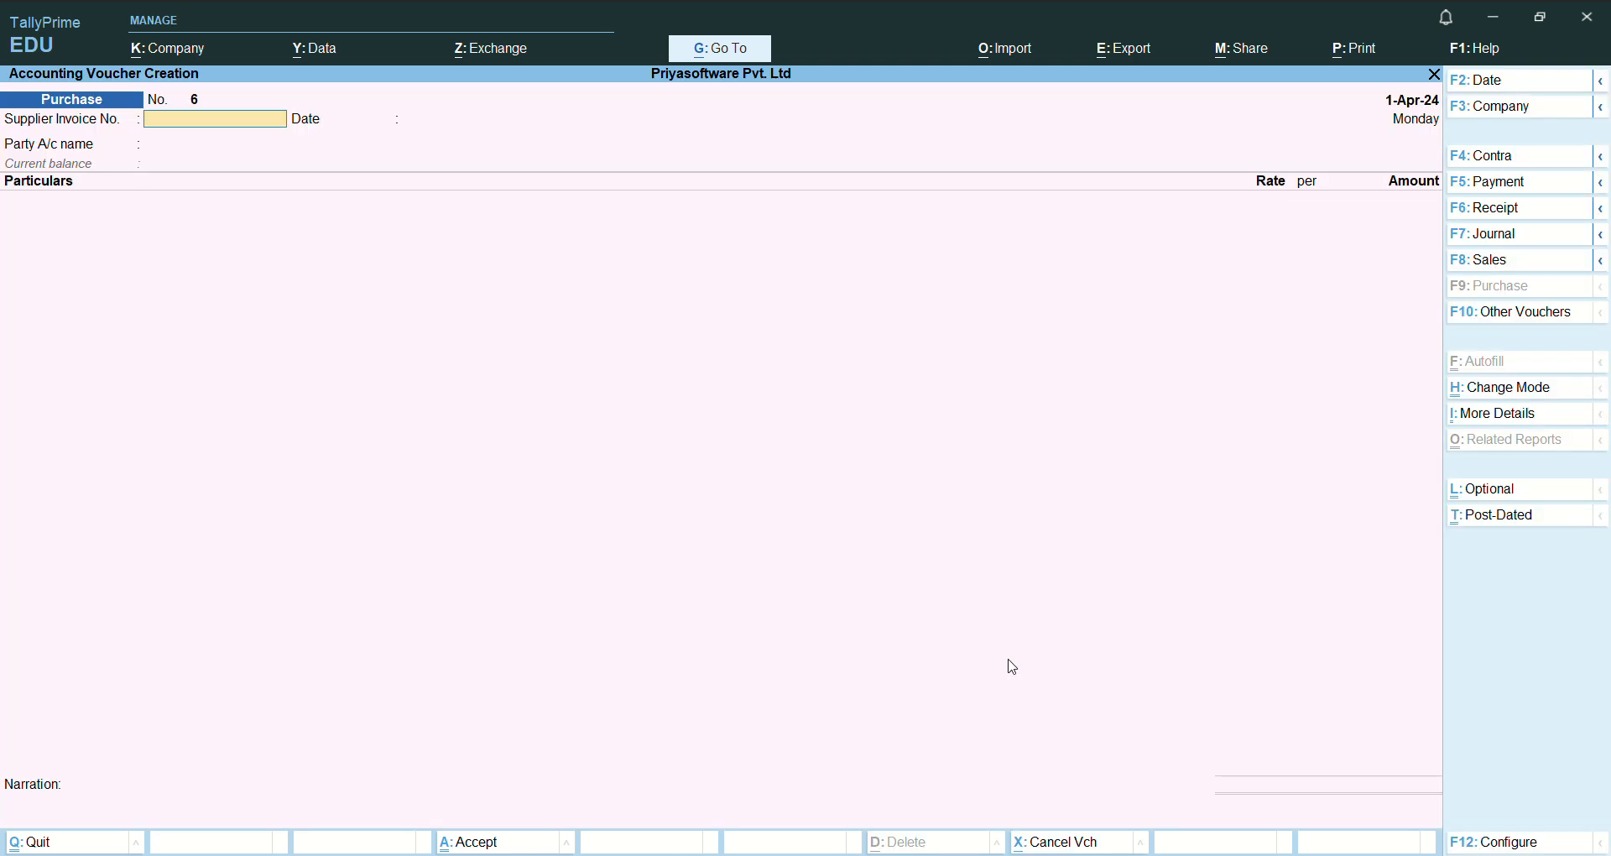
pyautogui.press('Escape')
pyautogui.press('y')
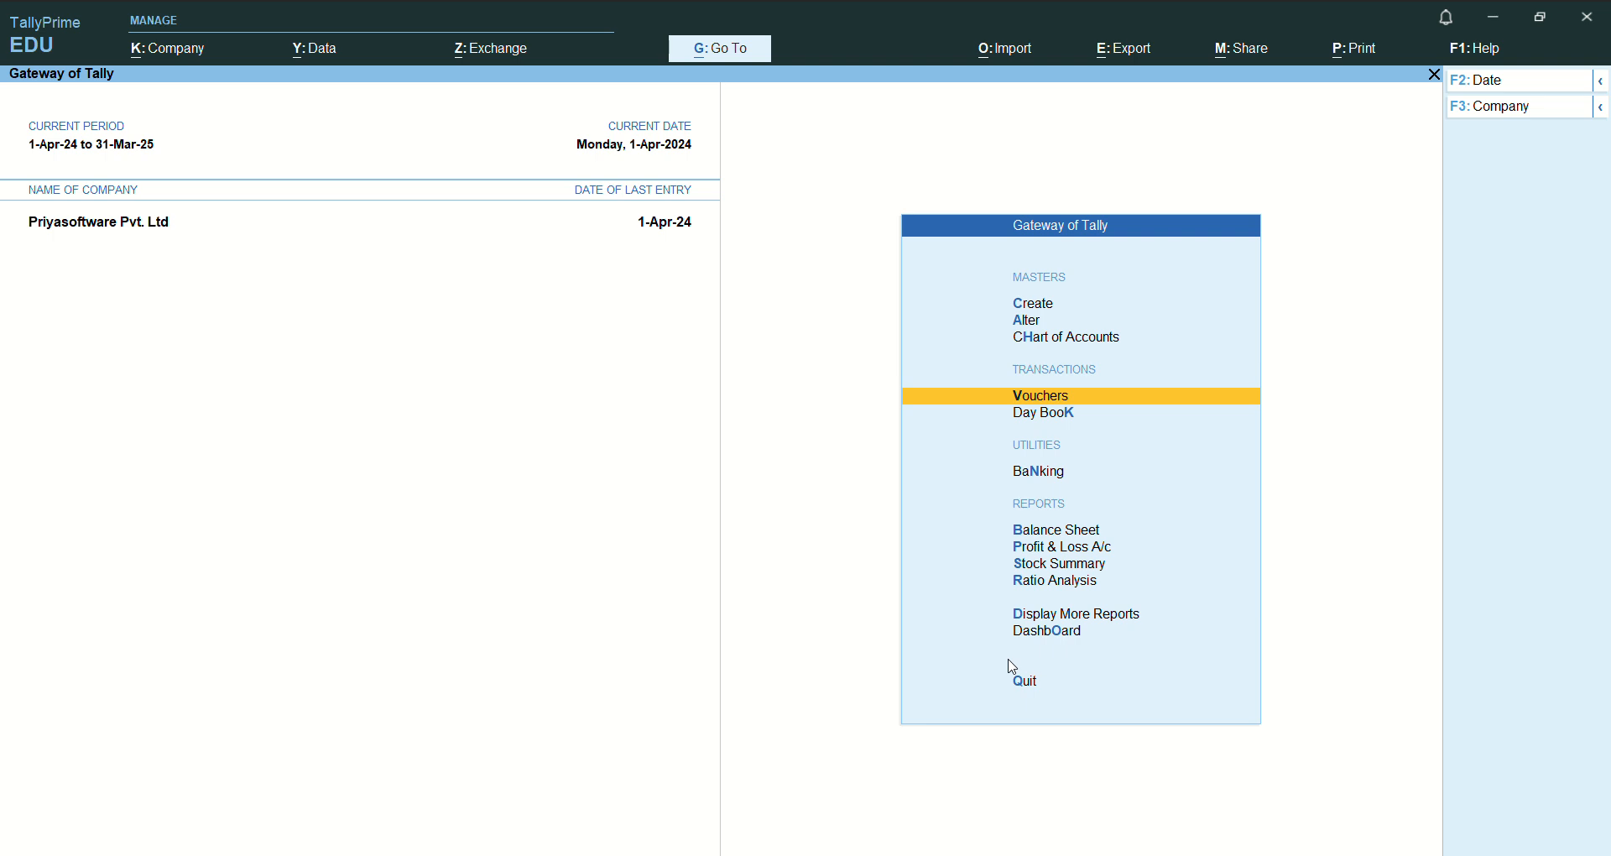
# - Look through the Statements of Inventory reports, including Stock Query and Movement Analysis, and return to the Display More Reports list
pyautogui.press('Down')
pyautogui.press('Down')
pyautogui.press('Down')
pyautogui.press('Down')
pyautogui.press('Down')
pyautogui.press('Down')
pyautogui.press('Down')
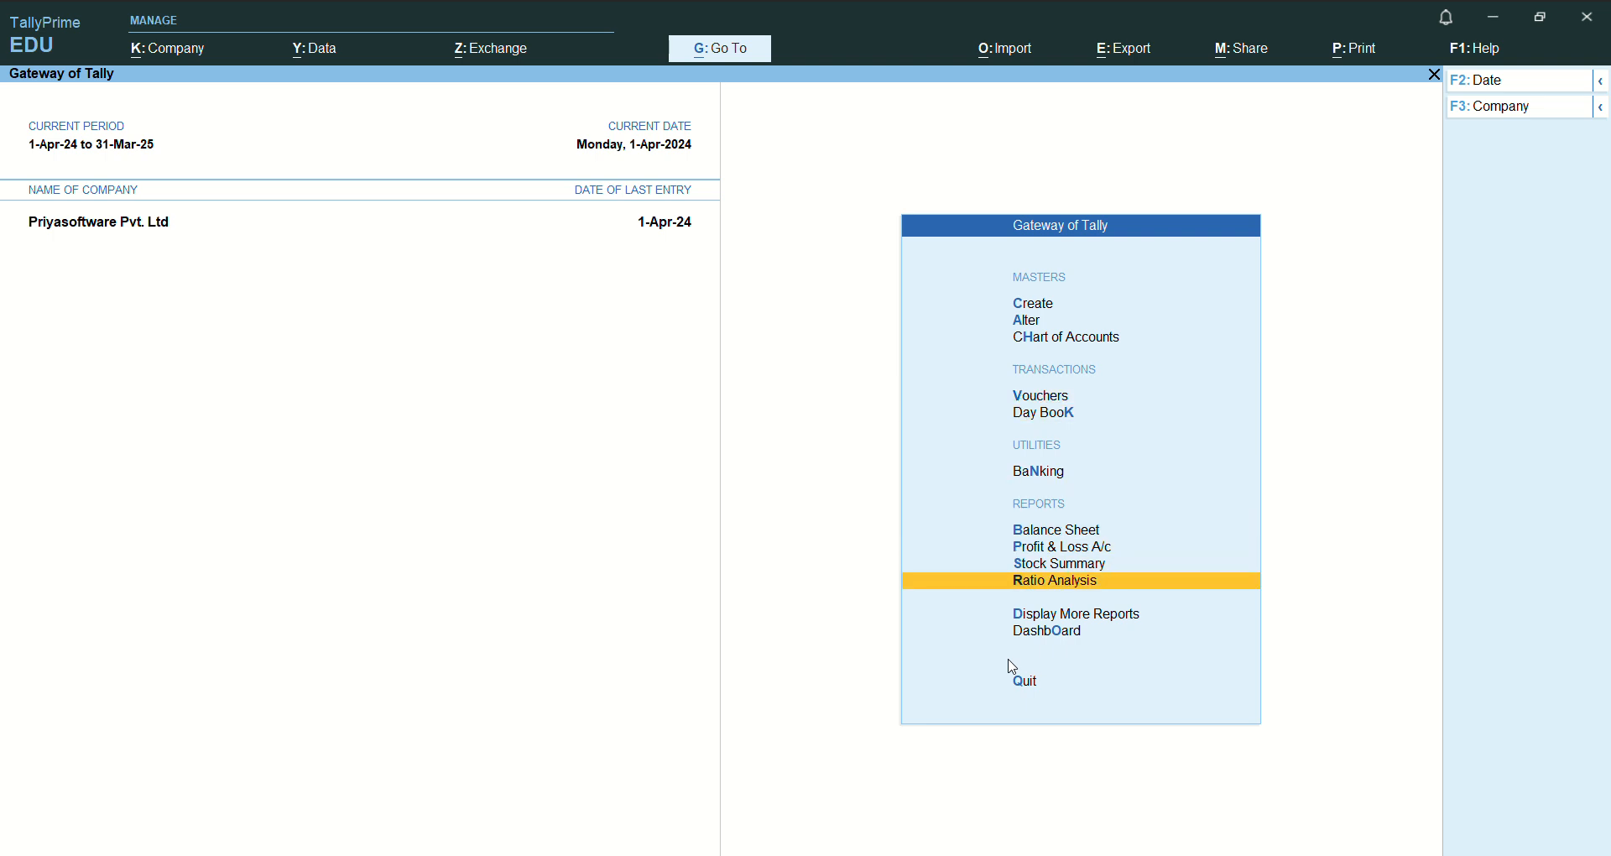
pyautogui.press('Return')
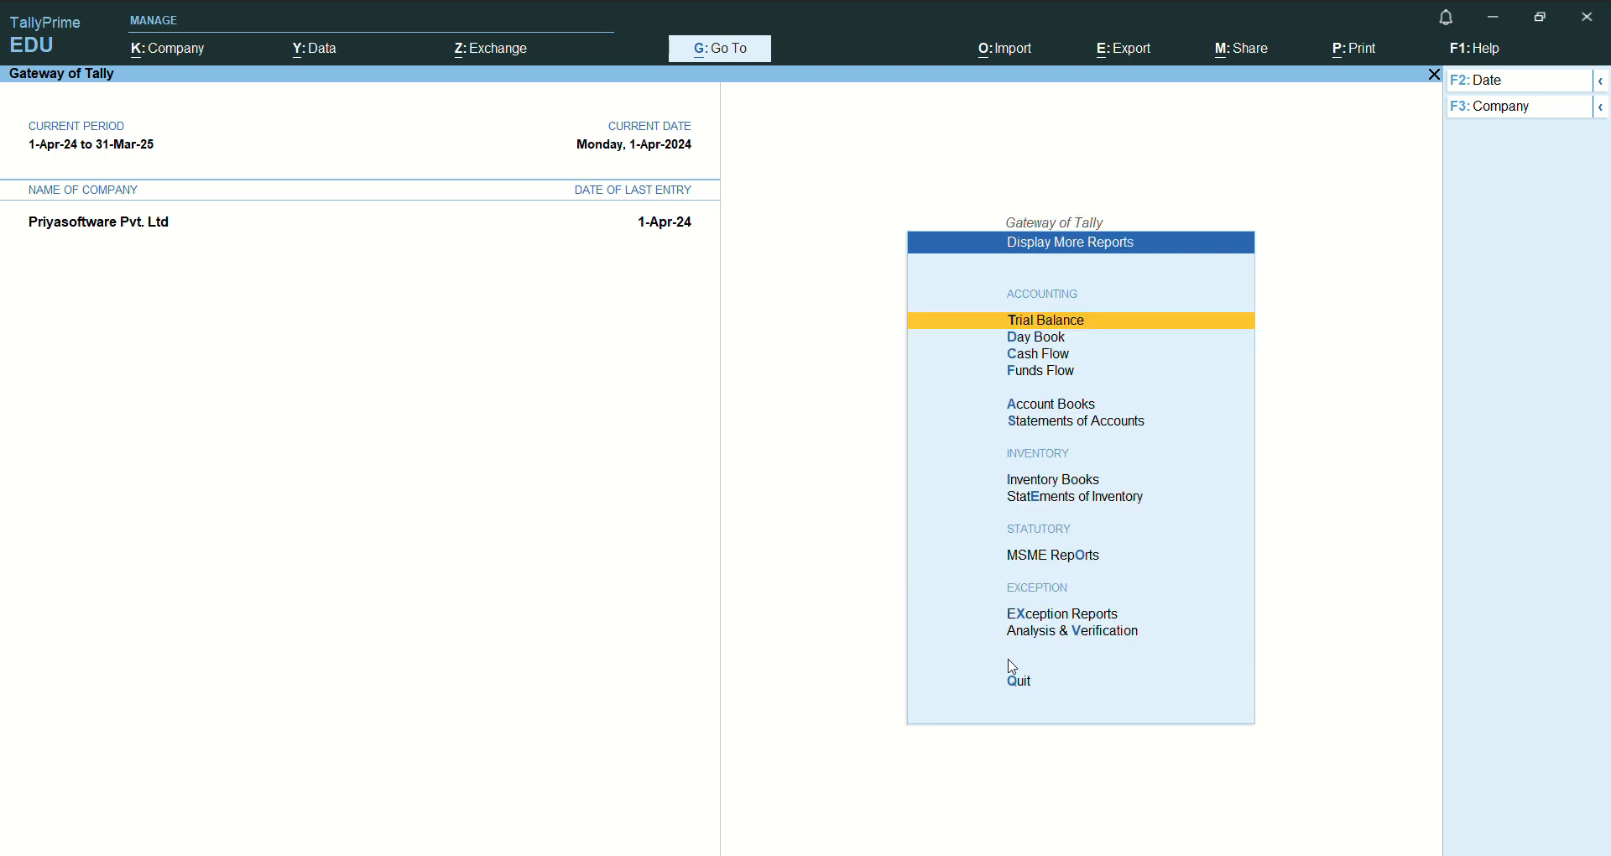
pyautogui.press('Down')
pyautogui.press('Down')
pyautogui.press('Down')
pyautogui.press('Down')
pyautogui.press('Down')
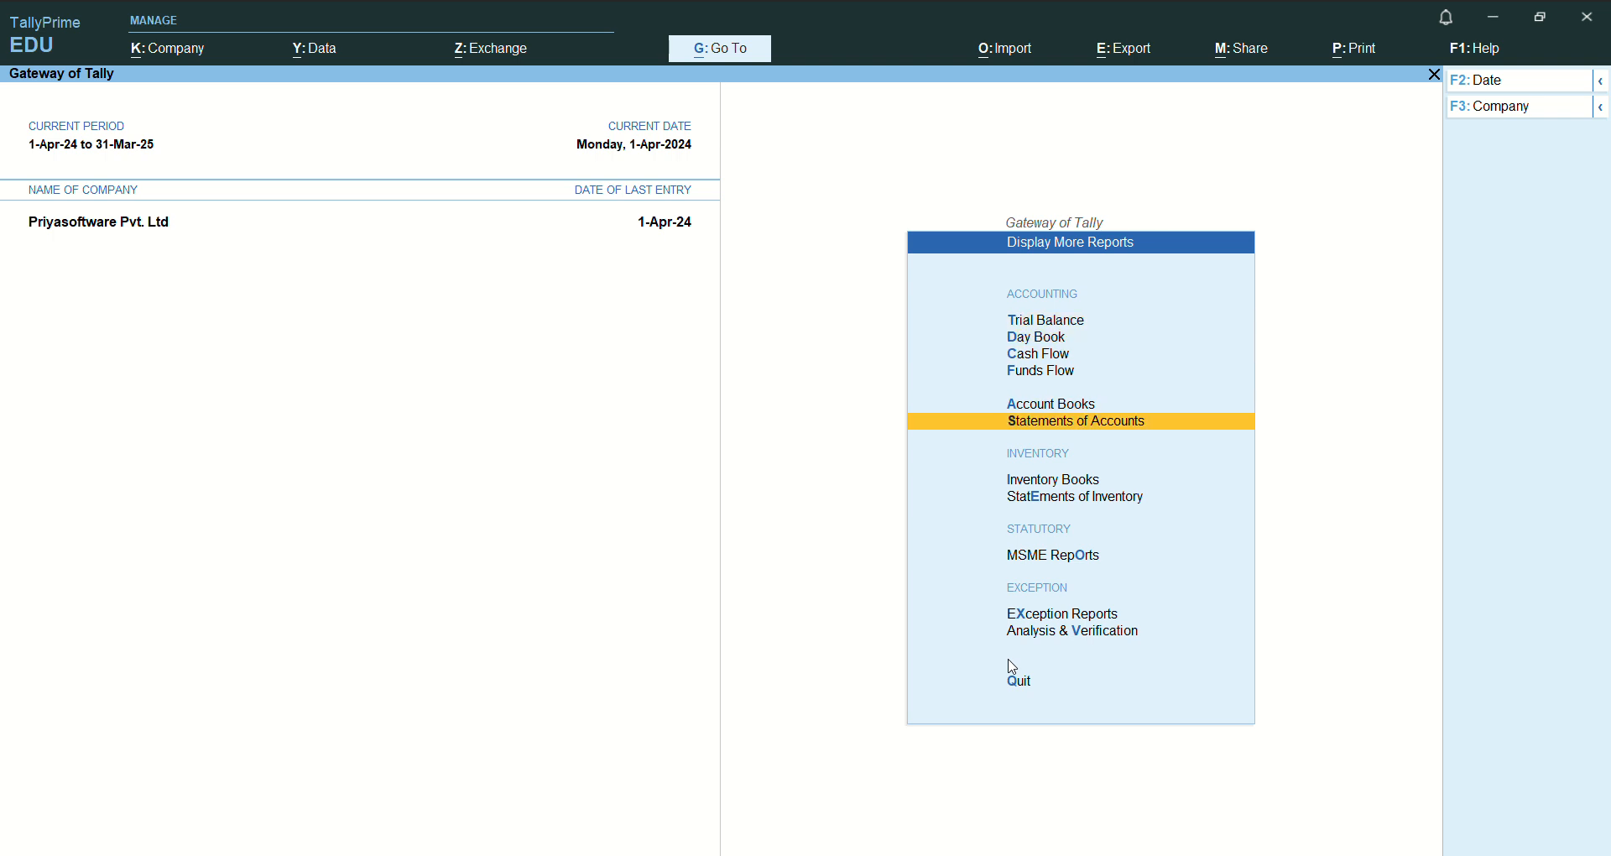
pyautogui.press('Down')
pyautogui.press('Down')
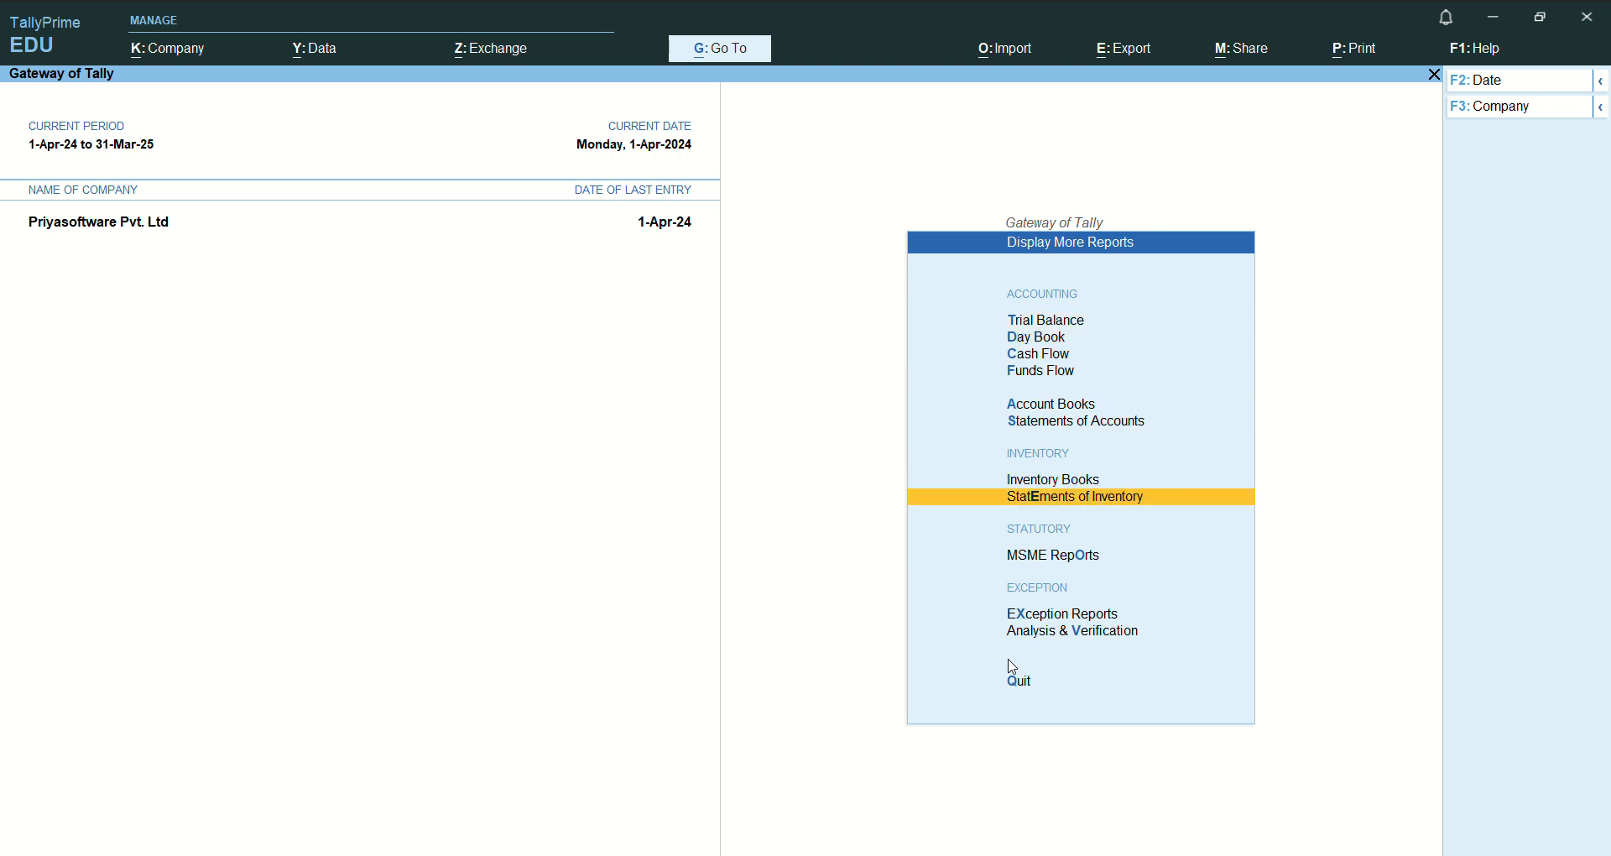
pyautogui.press('Return')
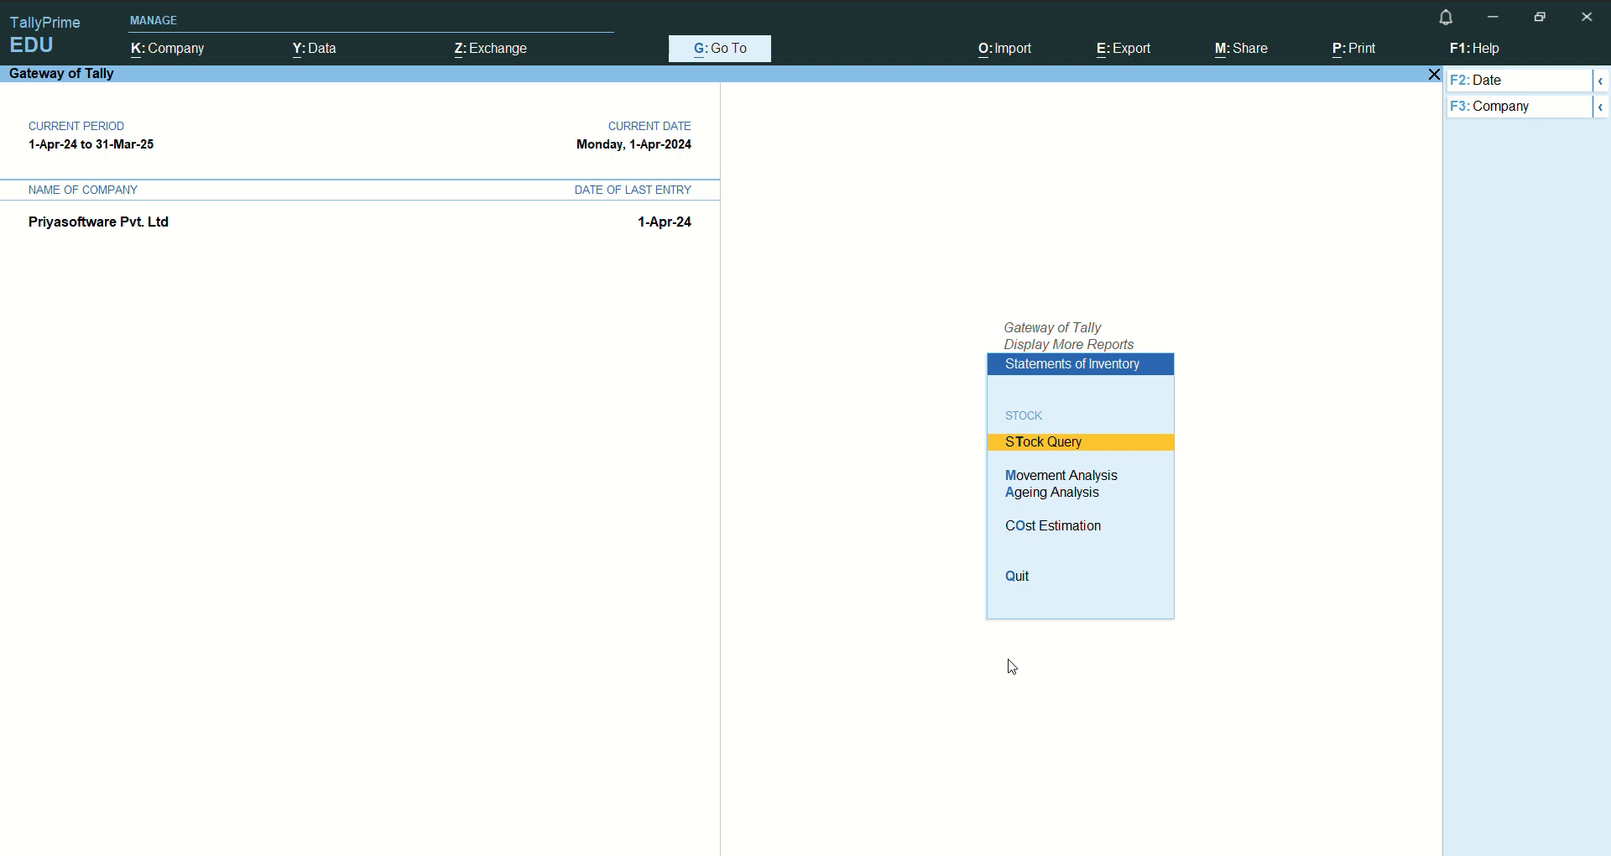
pyautogui.press('Down')
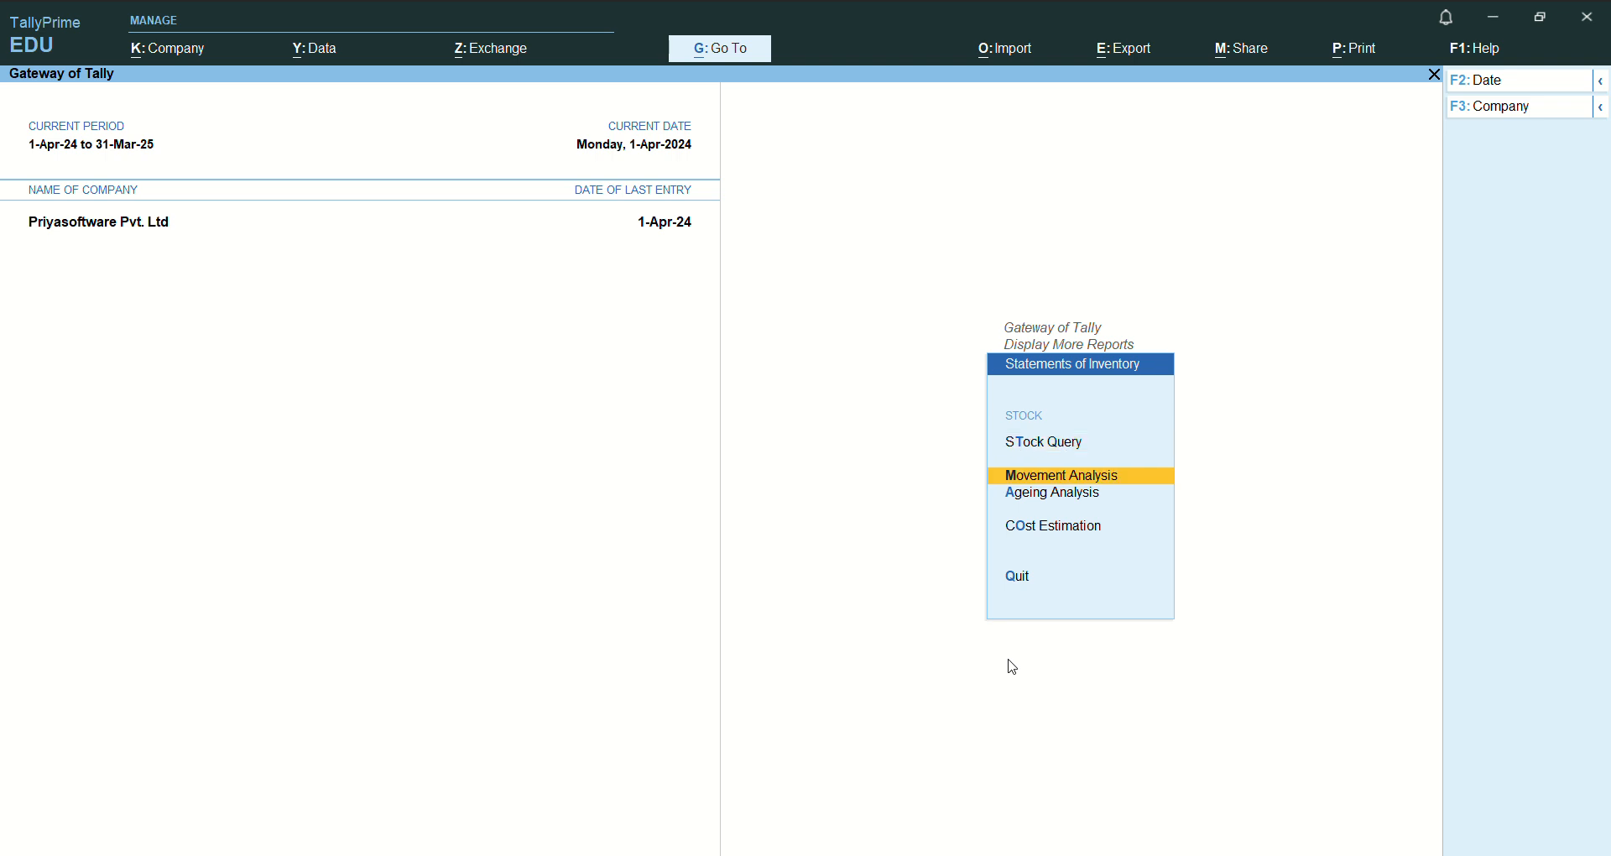
pyautogui.press('Escape')
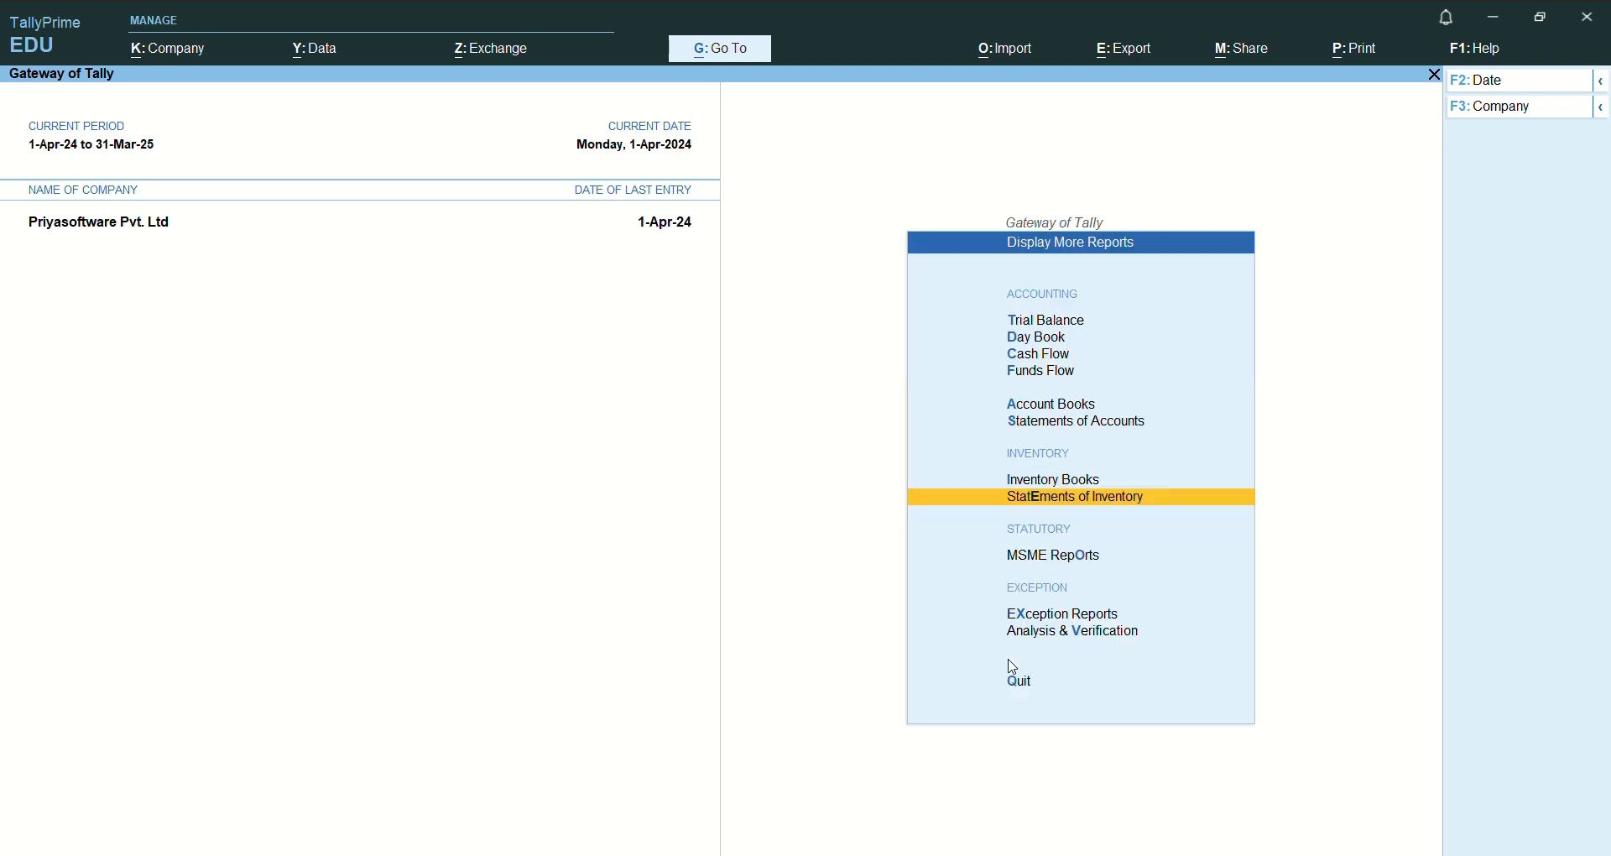
# - Open the Stock Item report from the Inventory Books for the item Infinix Smart 7
pyautogui.press('Up')
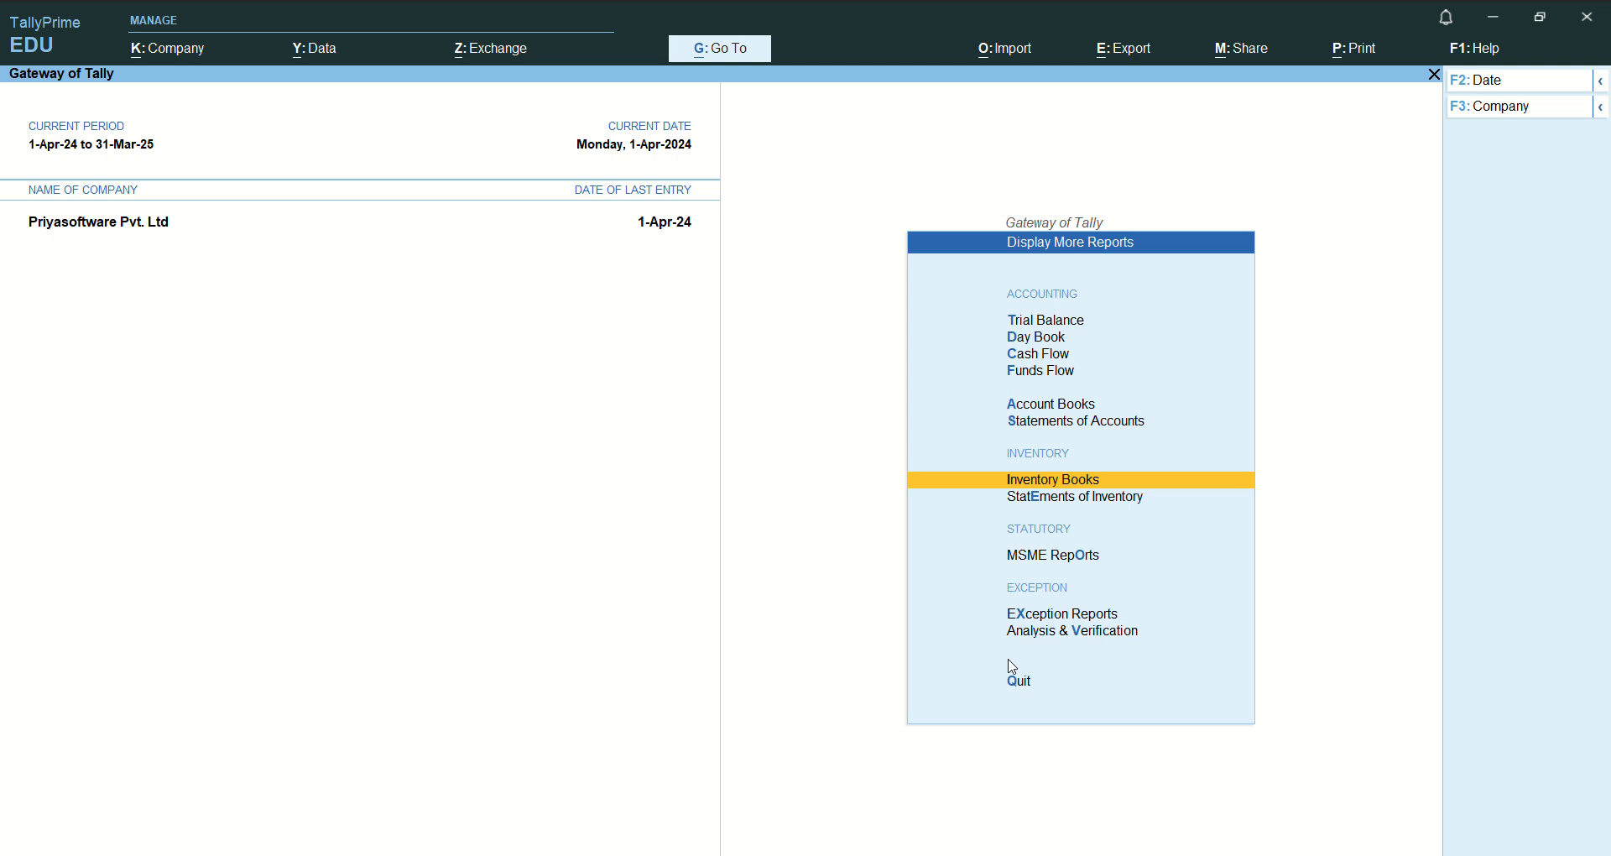
pyautogui.press('Return')
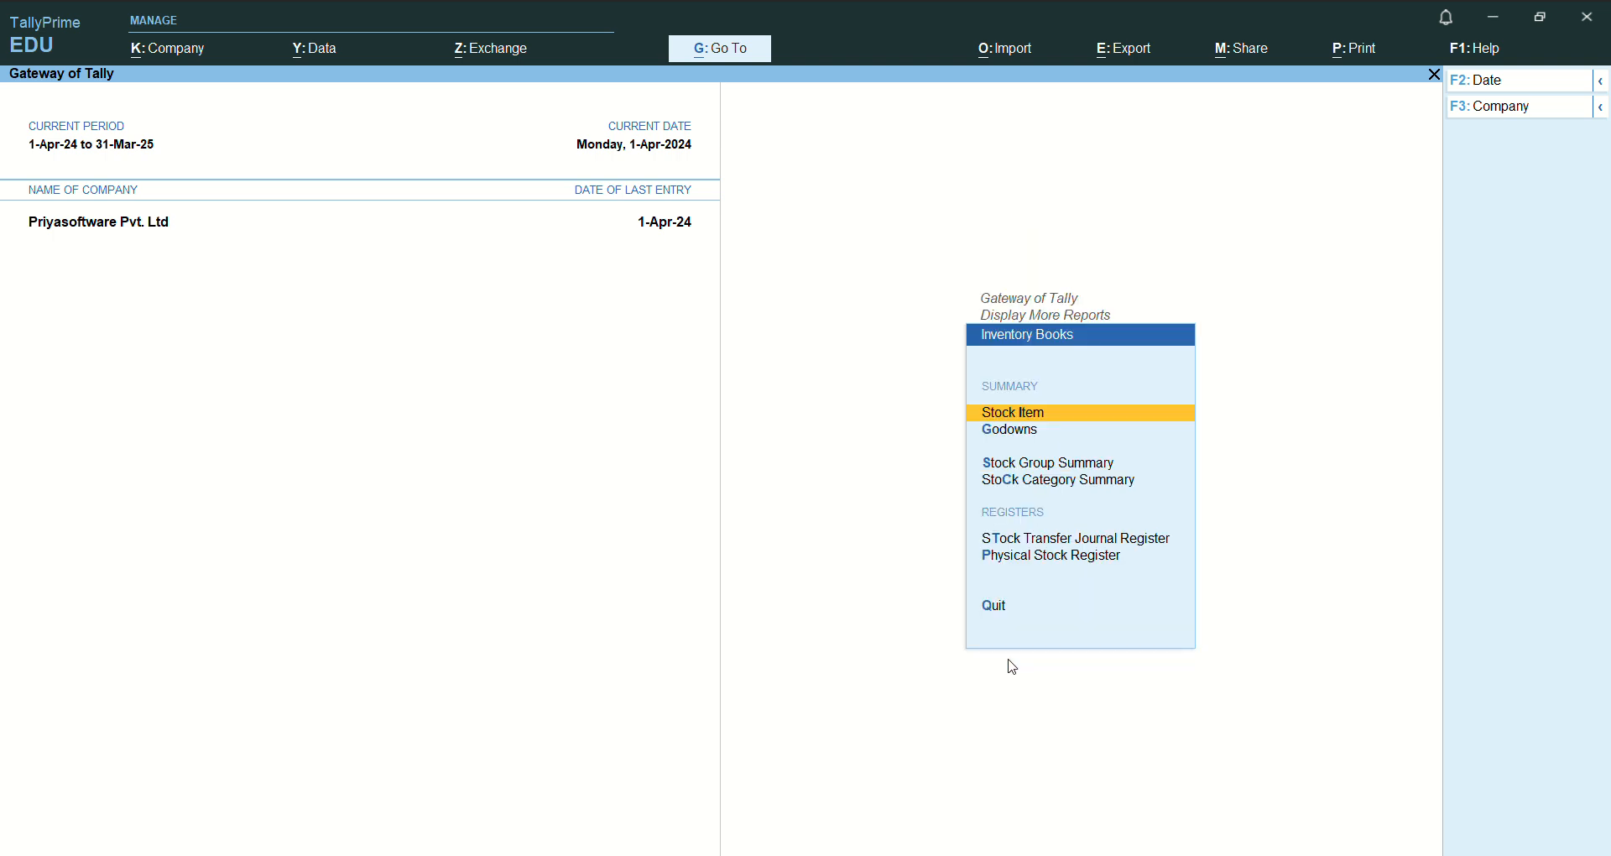
pyautogui.press('Return')
pyautogui.press('Down')
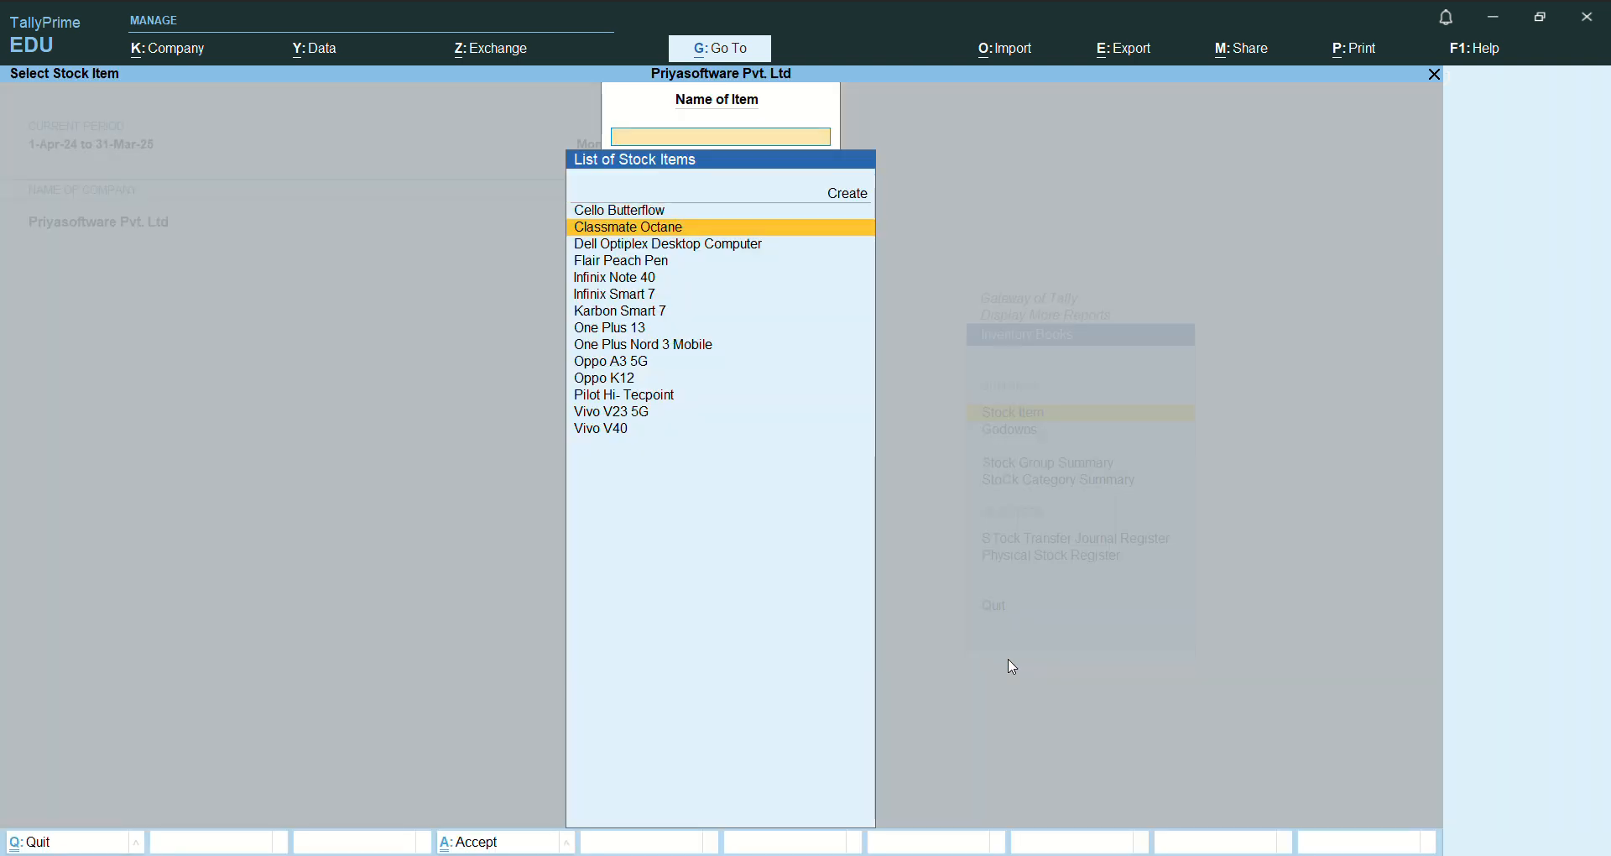
pyautogui.press('Down')
pyautogui.press('Down')
pyautogui.press('Down')
pyautogui.press('Down')
pyautogui.press('Down')
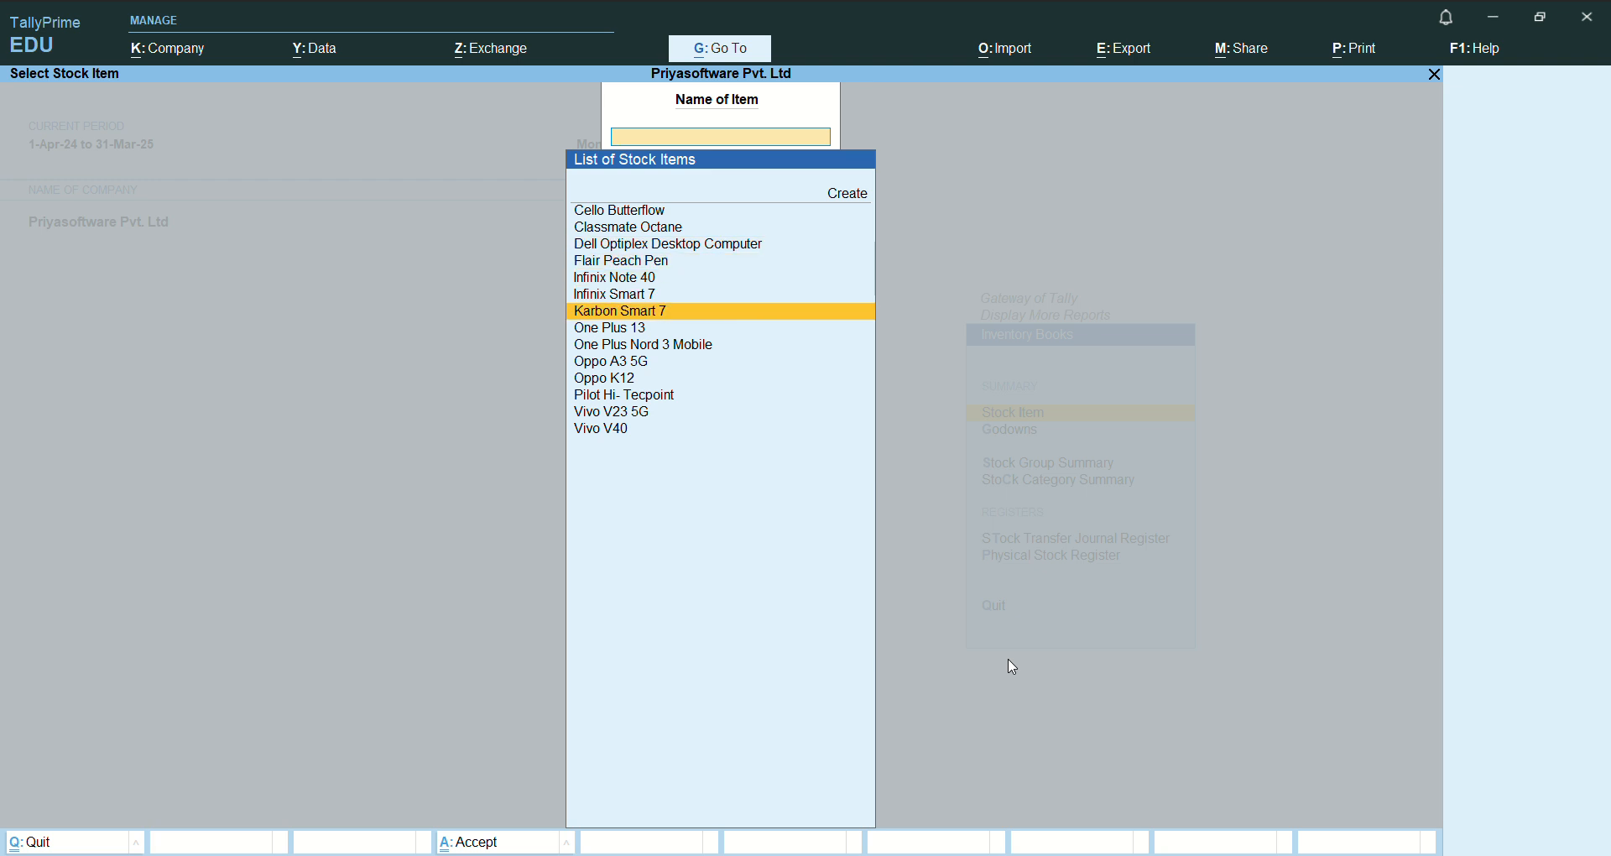
pyautogui.press('Up')
pyautogui.press('Return')
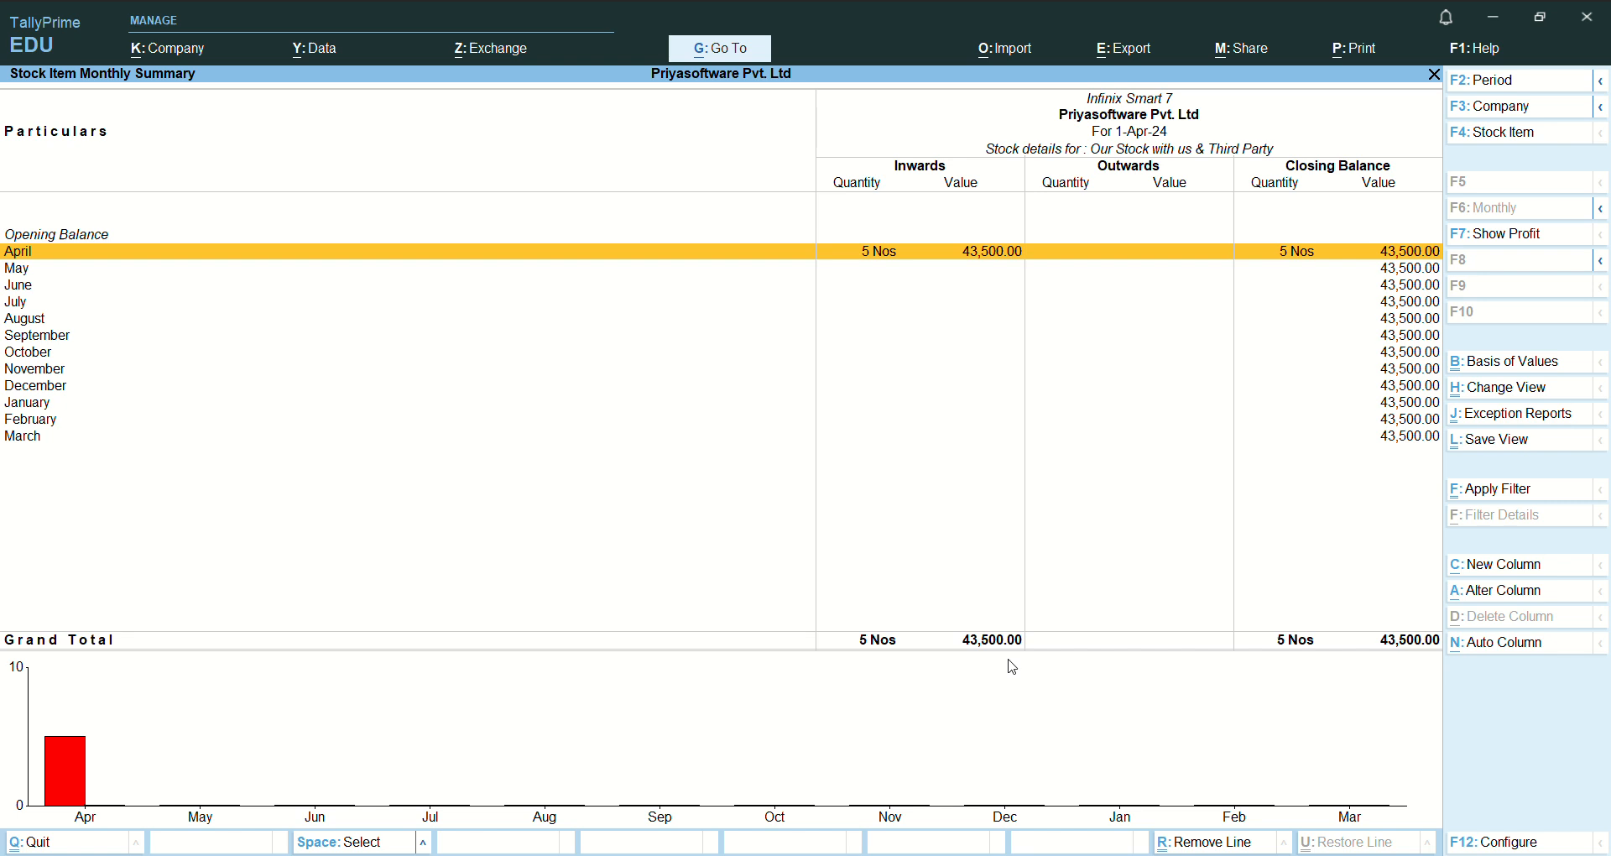
# - Drill from April into the Raj Electronics purchase voucher, and return to the Inventory Books list without altering it
pyautogui.press('Return')
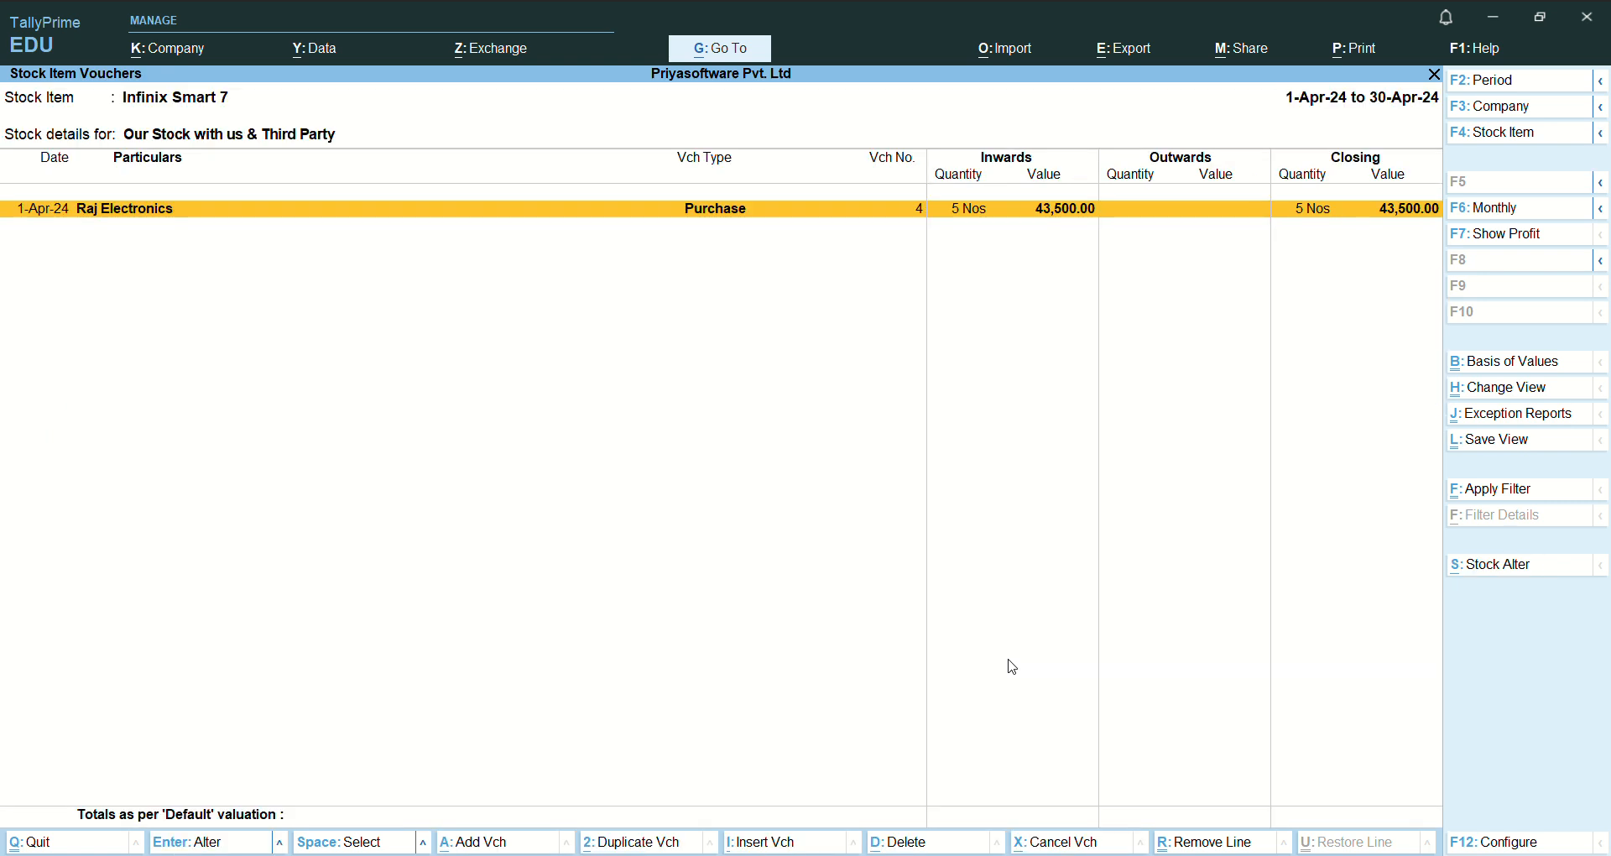
pyautogui.press('Return')
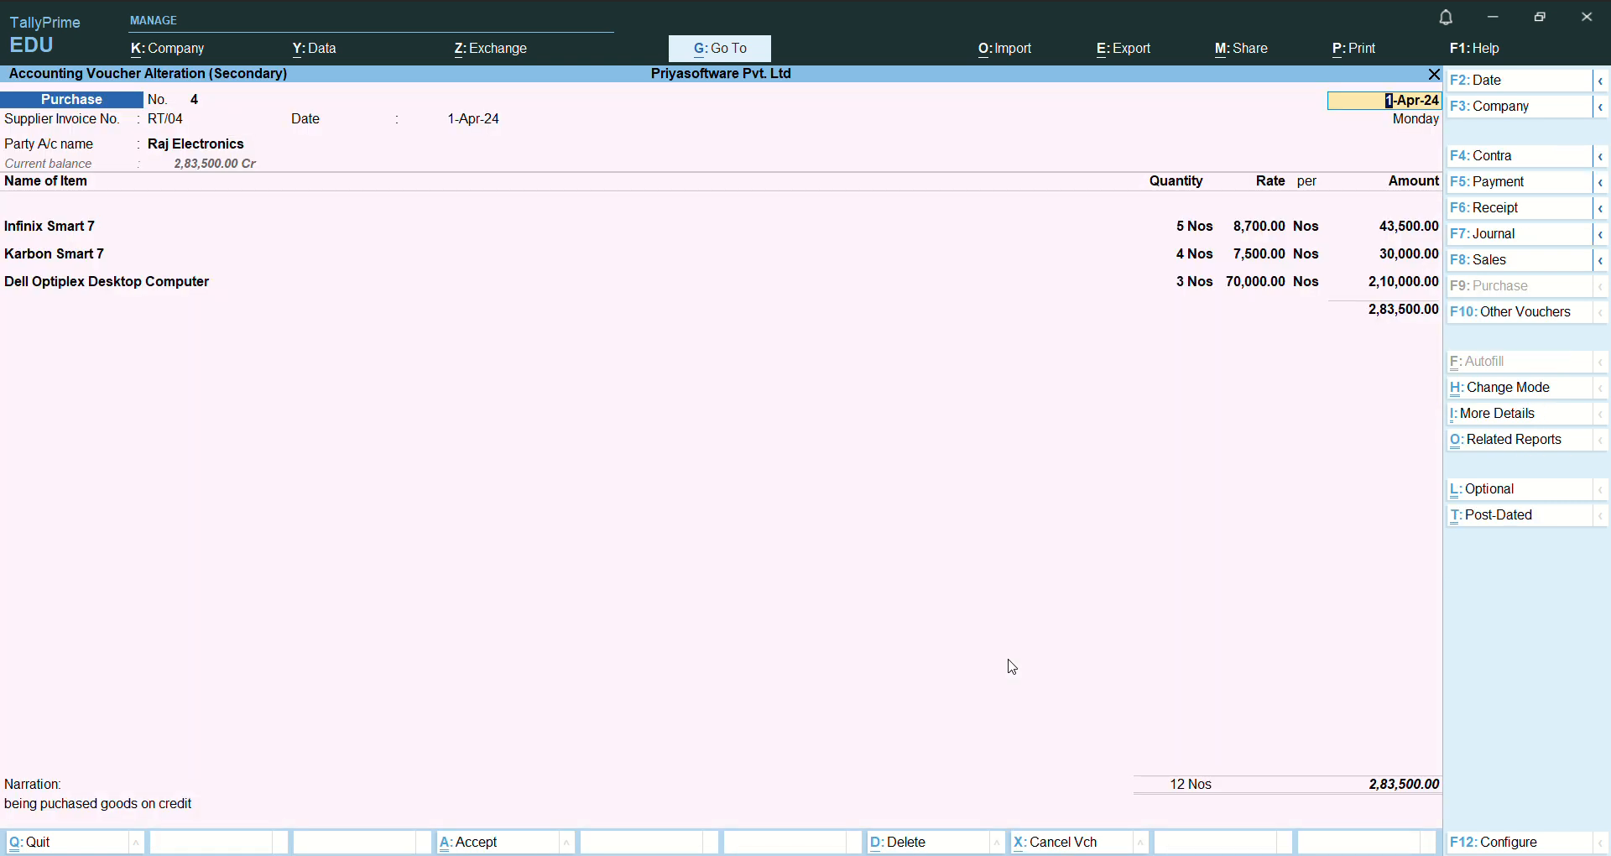
pyautogui.press('Escape')
pyautogui.press('Escape')
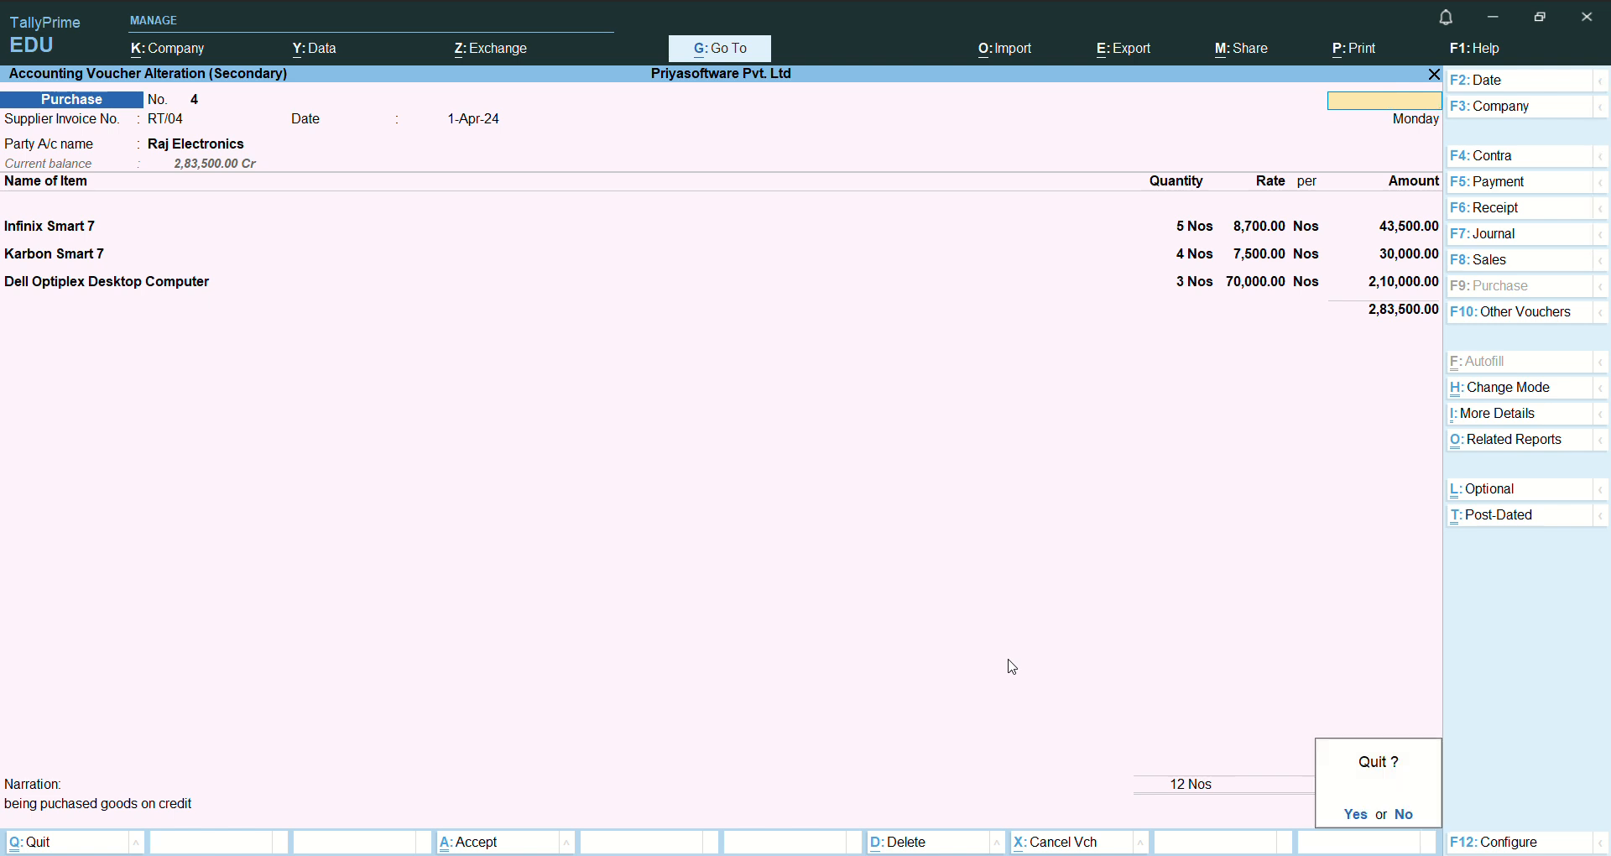
pyautogui.press('y')
pyautogui.press('Escape')
pyautogui.press('Escape')
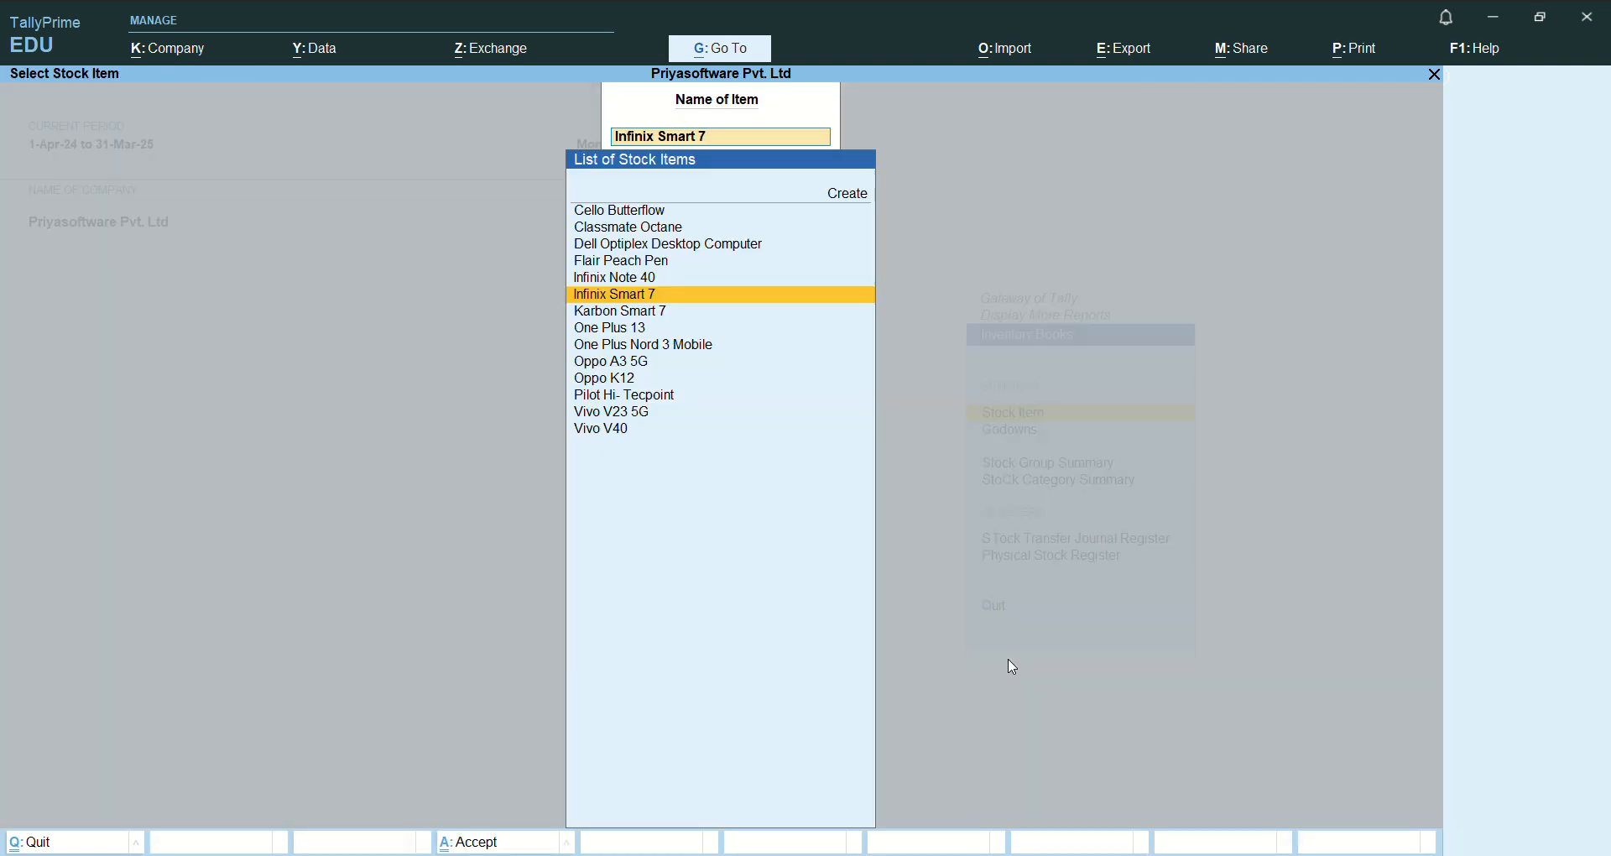
pyautogui.press('Escape')
# - Open the Godowns summary for Delhi Godown and drill through Mobile Phone into the One Plus Mobile Phone group
pyautogui.press('Down')
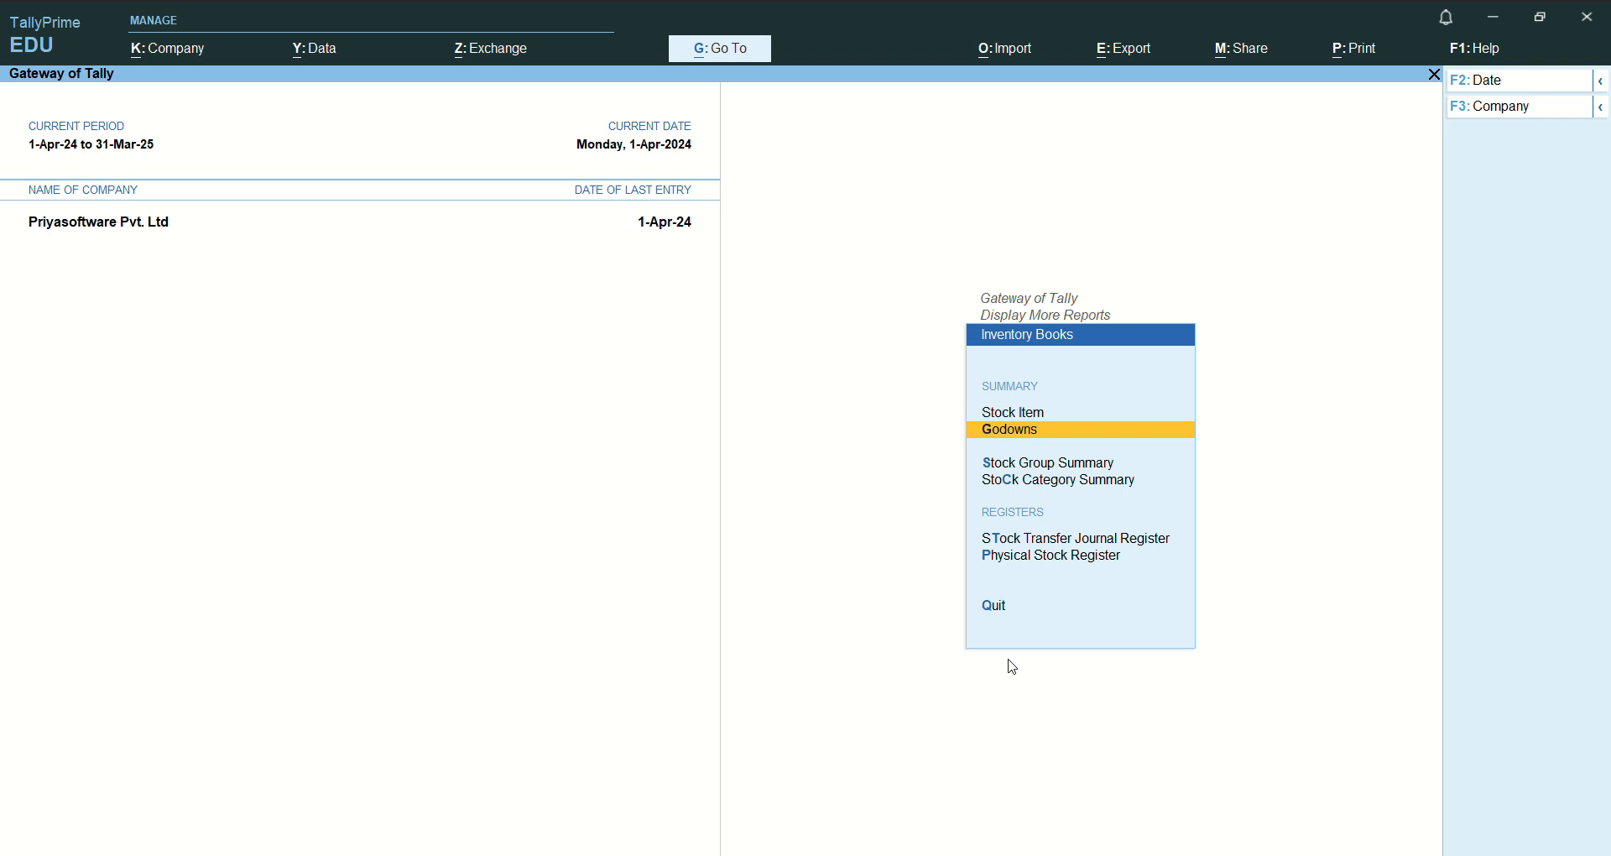
pyautogui.press('Return')
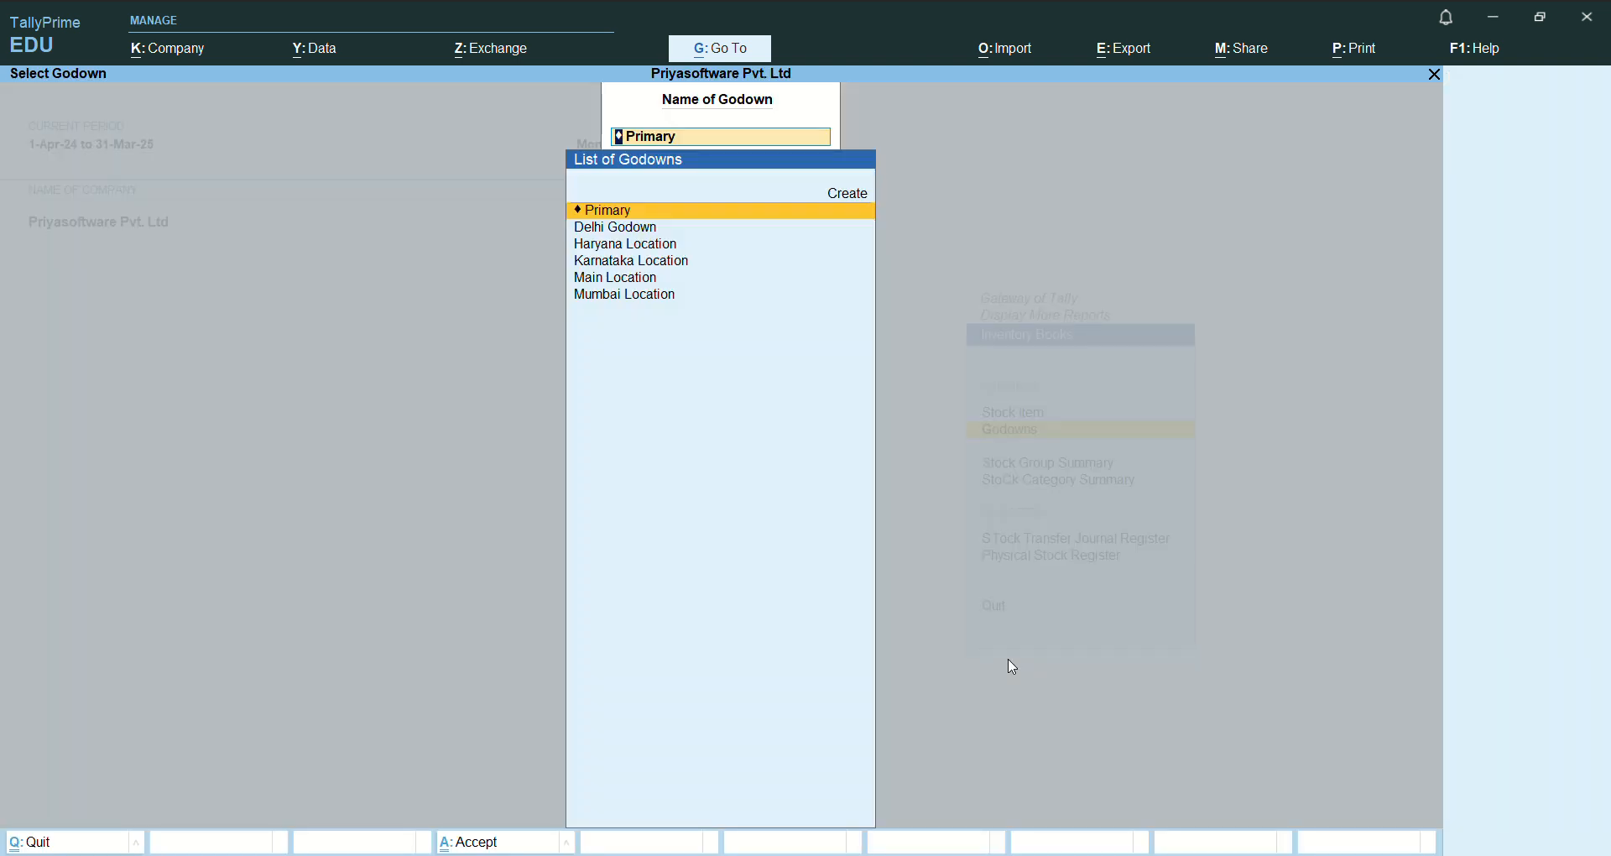
pyautogui.press('Down')
pyautogui.press('Return')
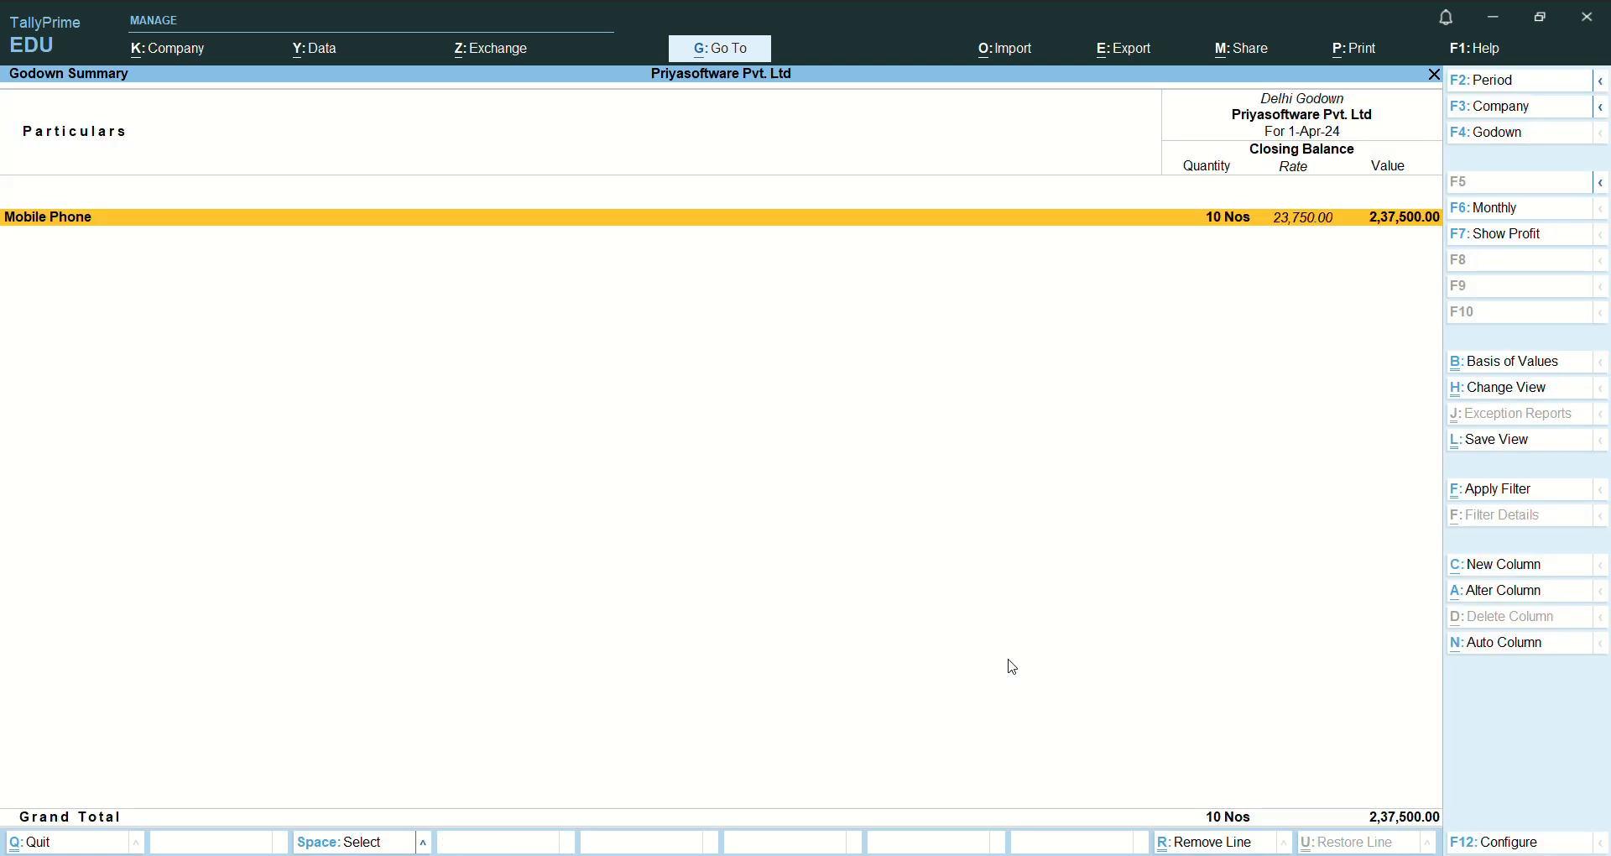
pyautogui.press('Return')
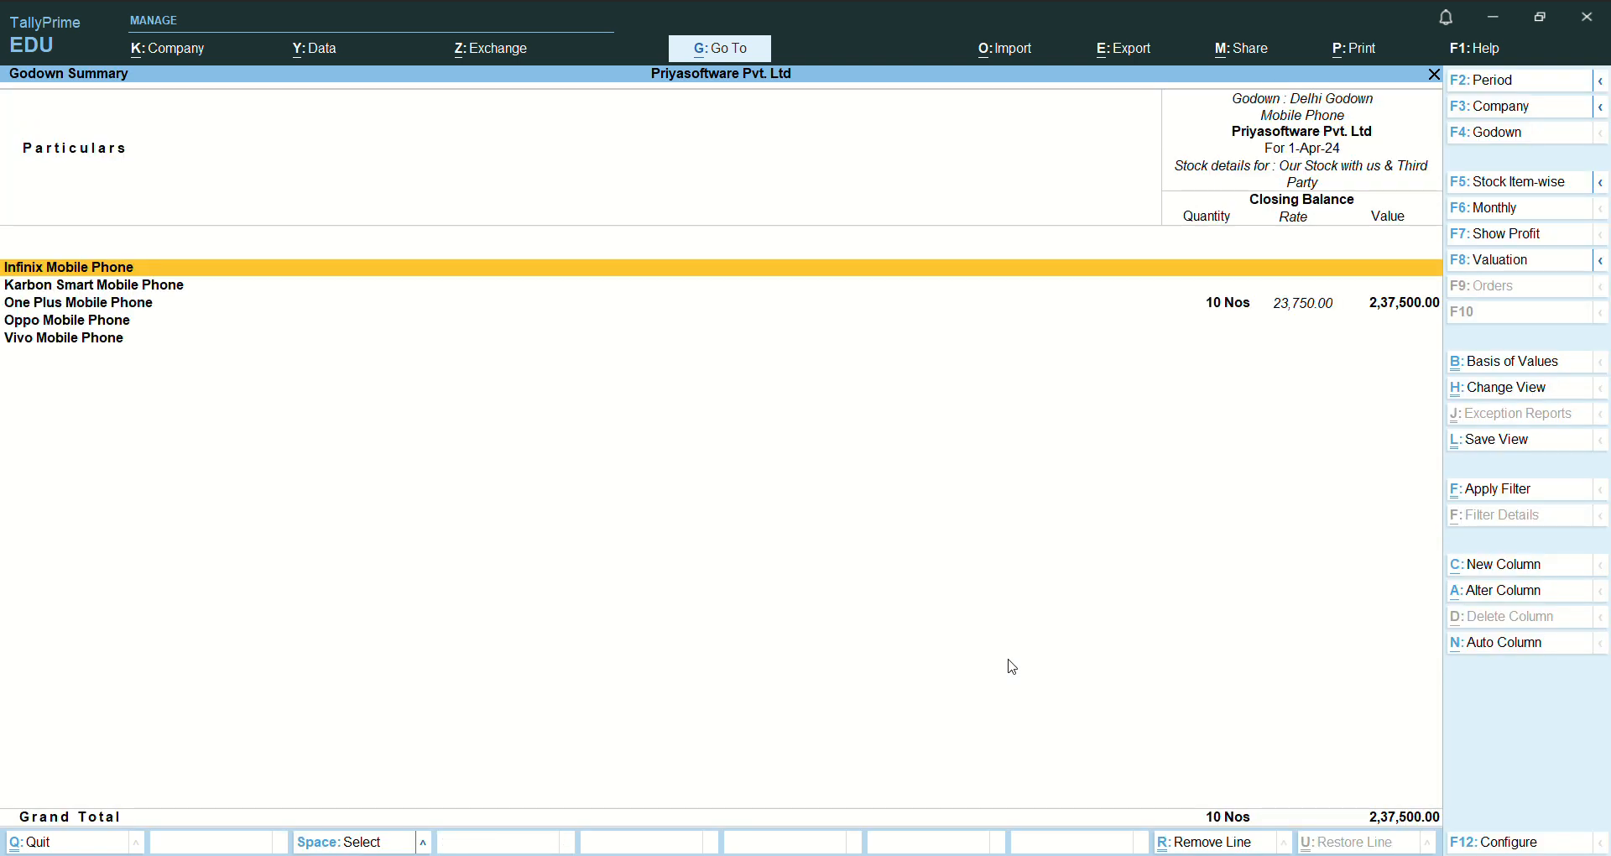
pyautogui.press('Down')
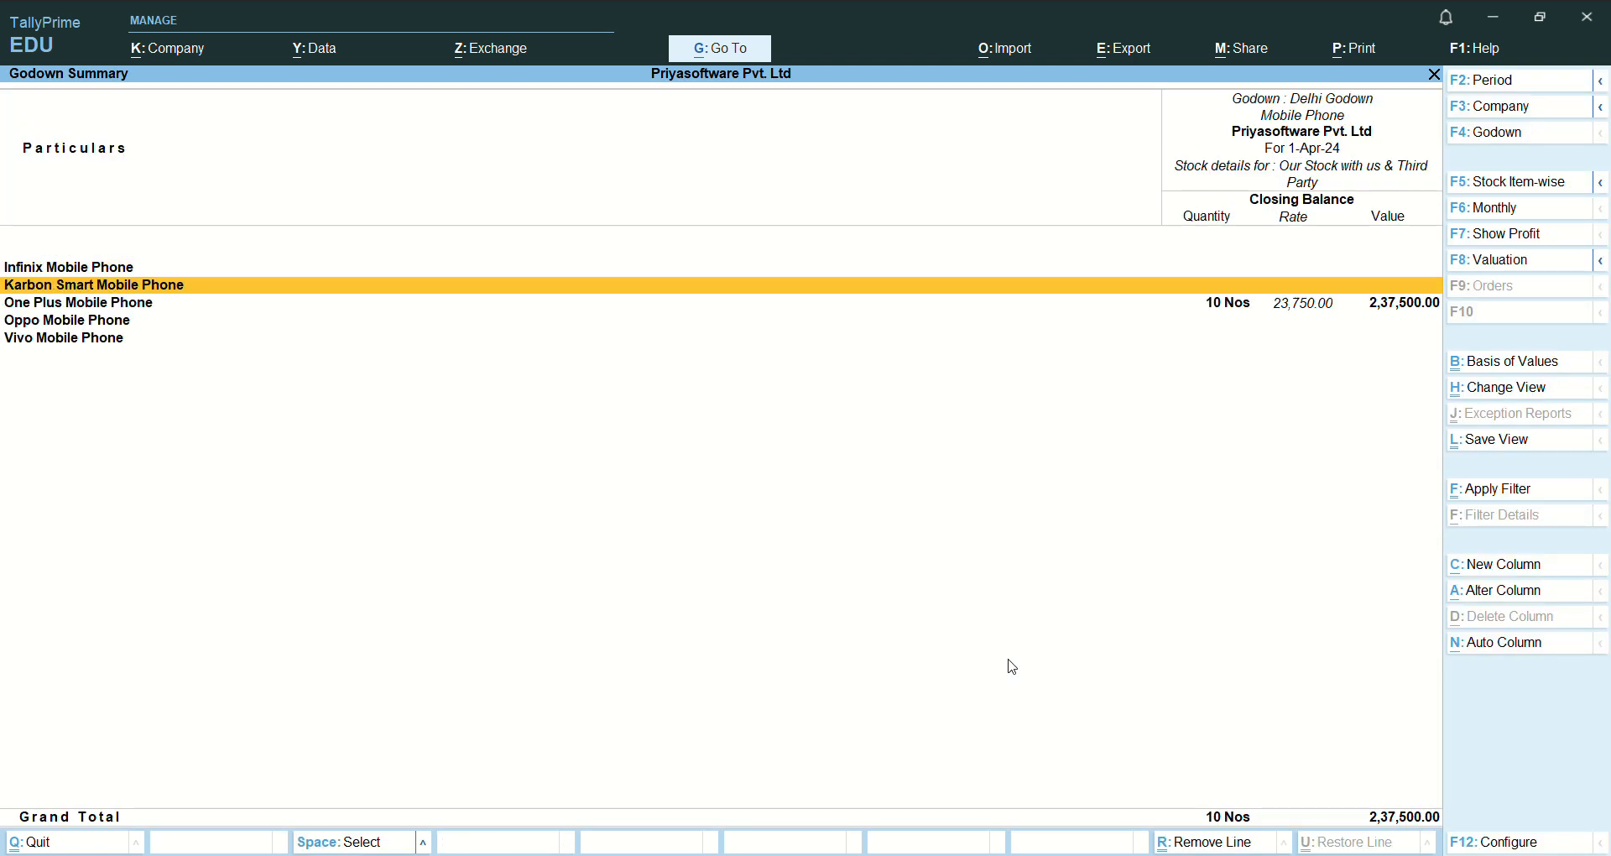
pyautogui.press('Down')
pyautogui.press('Return')
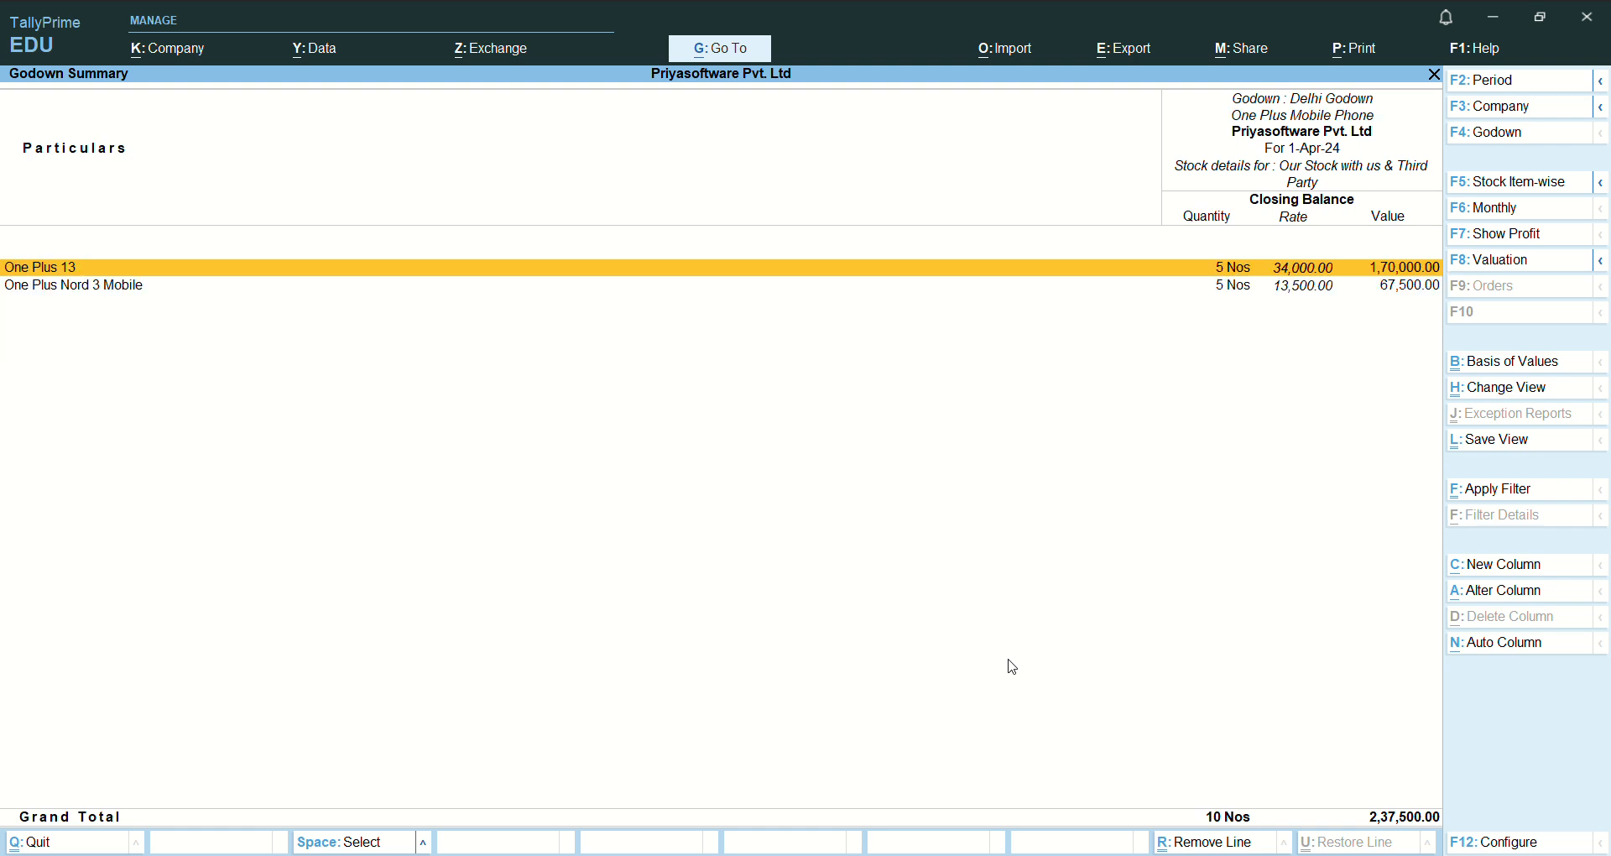
# - Drill from One Plus 13 through its April vouchers in Delhi Godown into the Ravi Enterprises purchase voucher
pyautogui.press('Return')
pyautogui.press('Return')
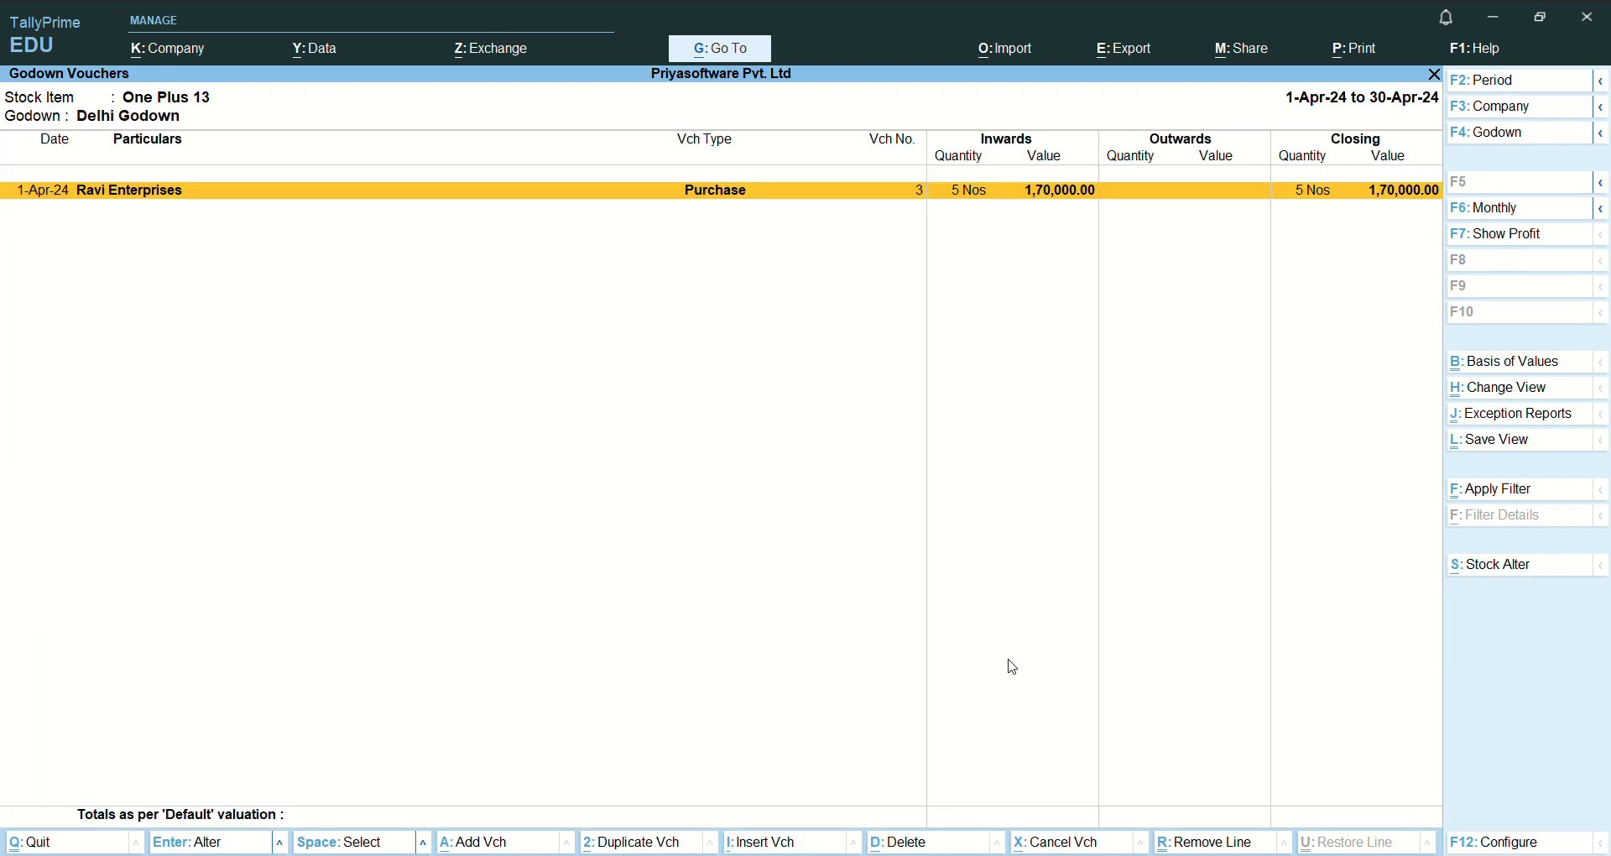
pyautogui.press('Return')
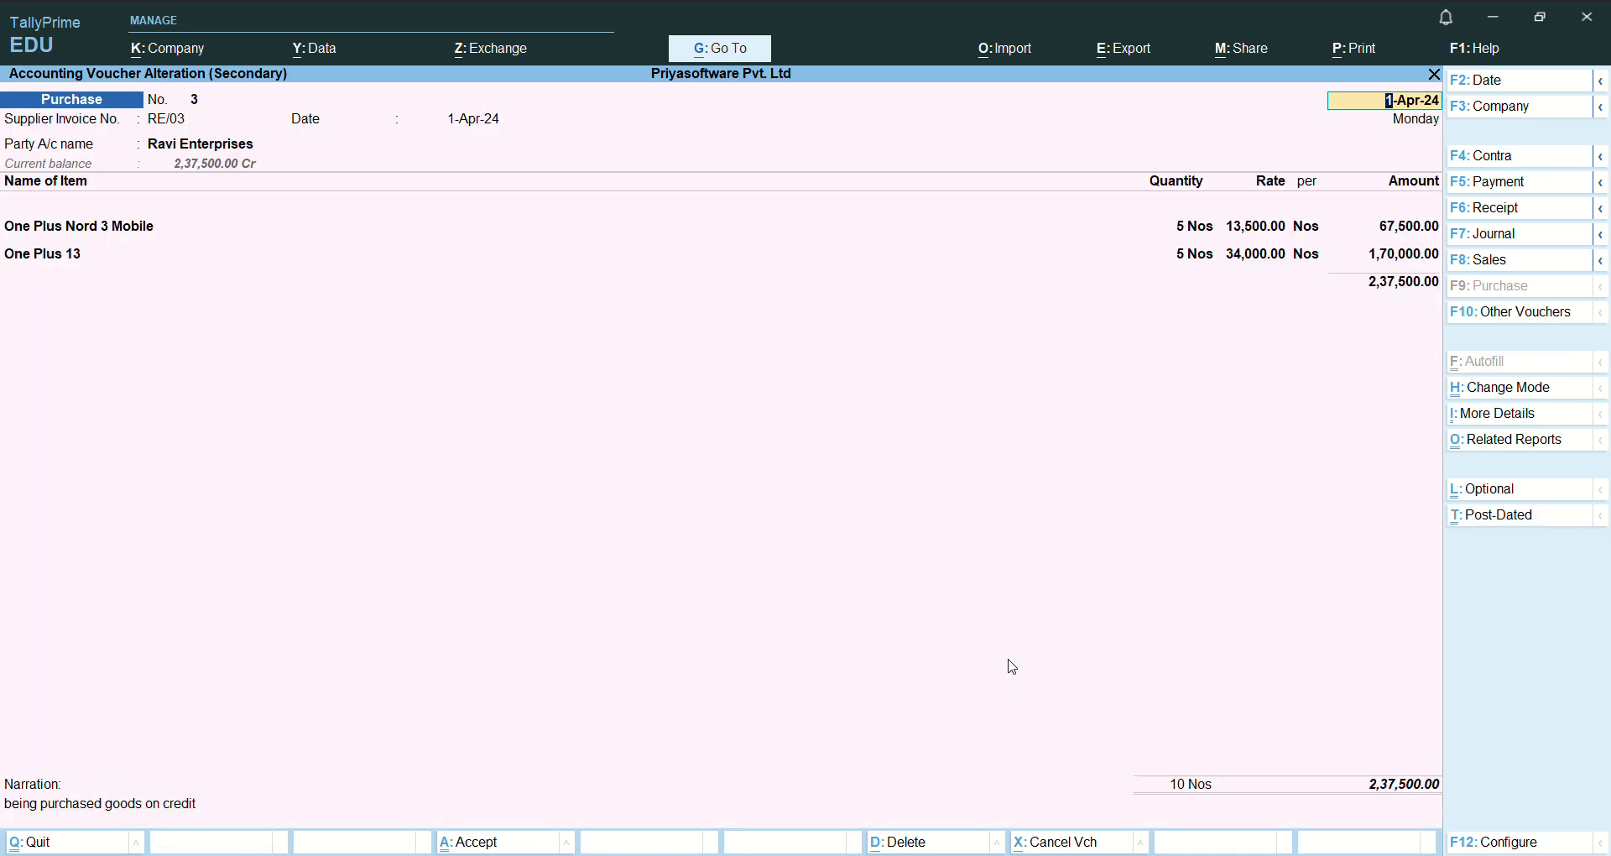
# - Leave the Ravi Enterprises voucher without altering it, and close the godown reports back to the Inventory Books list
pyautogui.press('BackSpace')
pyautogui.press('Escape')
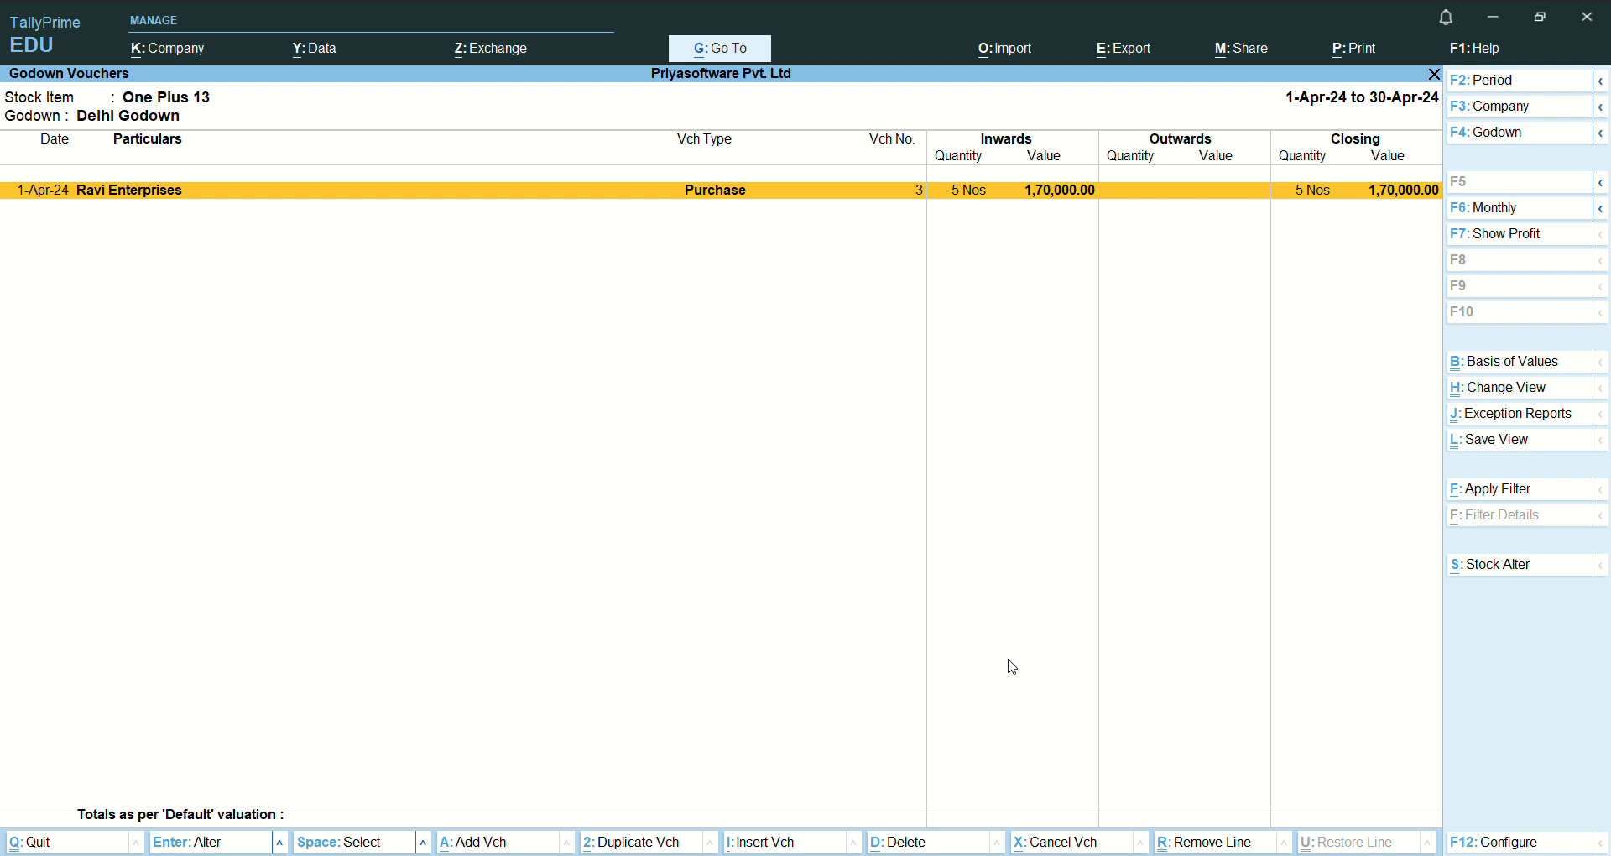
pyautogui.press('Escape')
pyautogui.press('Escape')
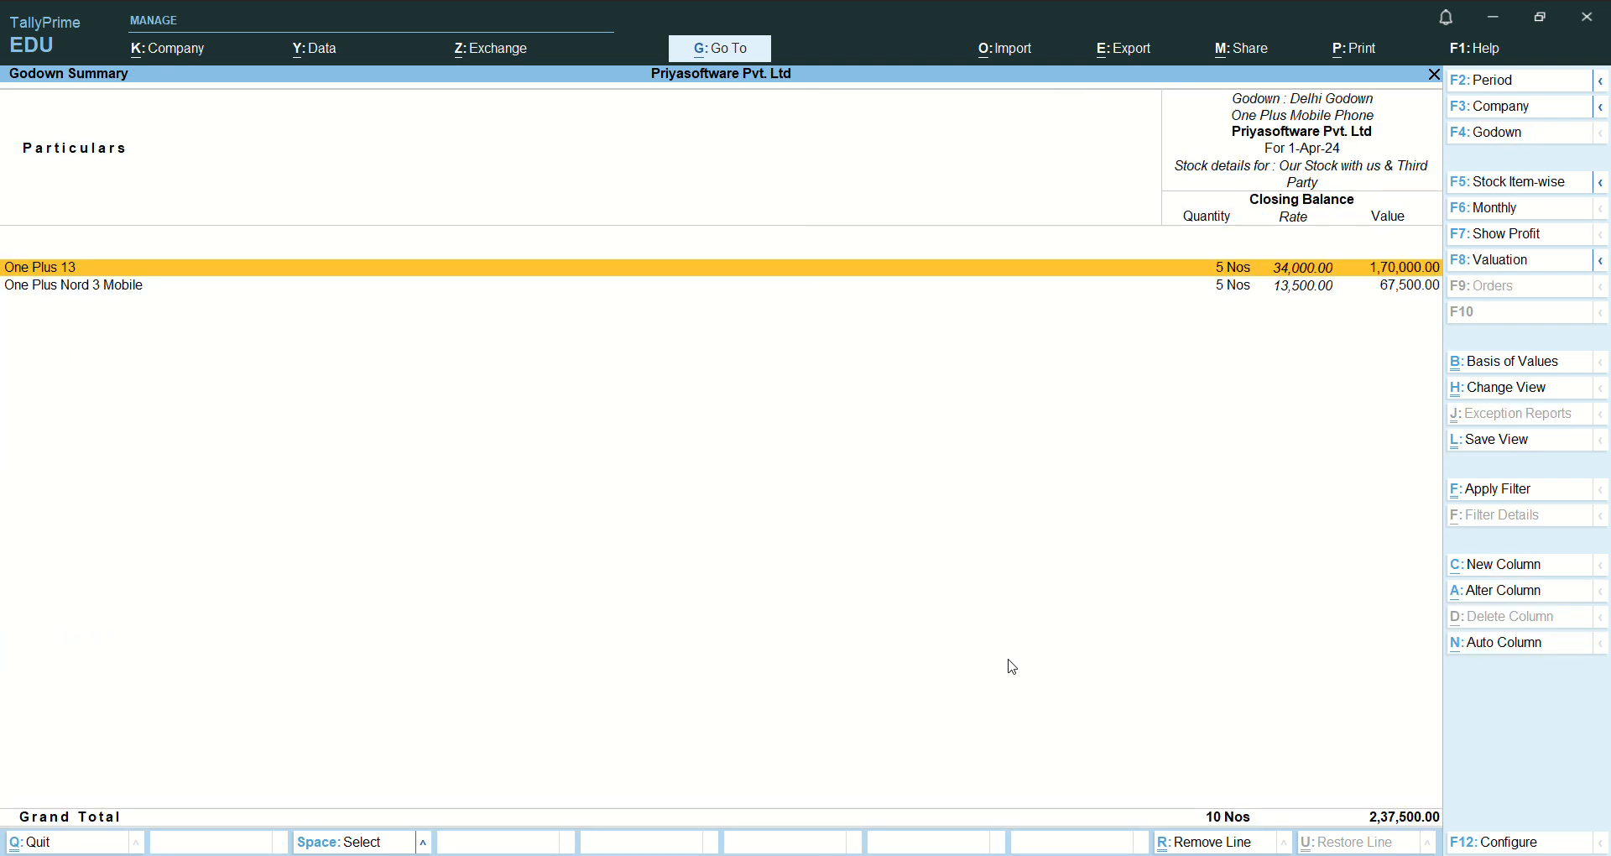
pyautogui.press('Escape')
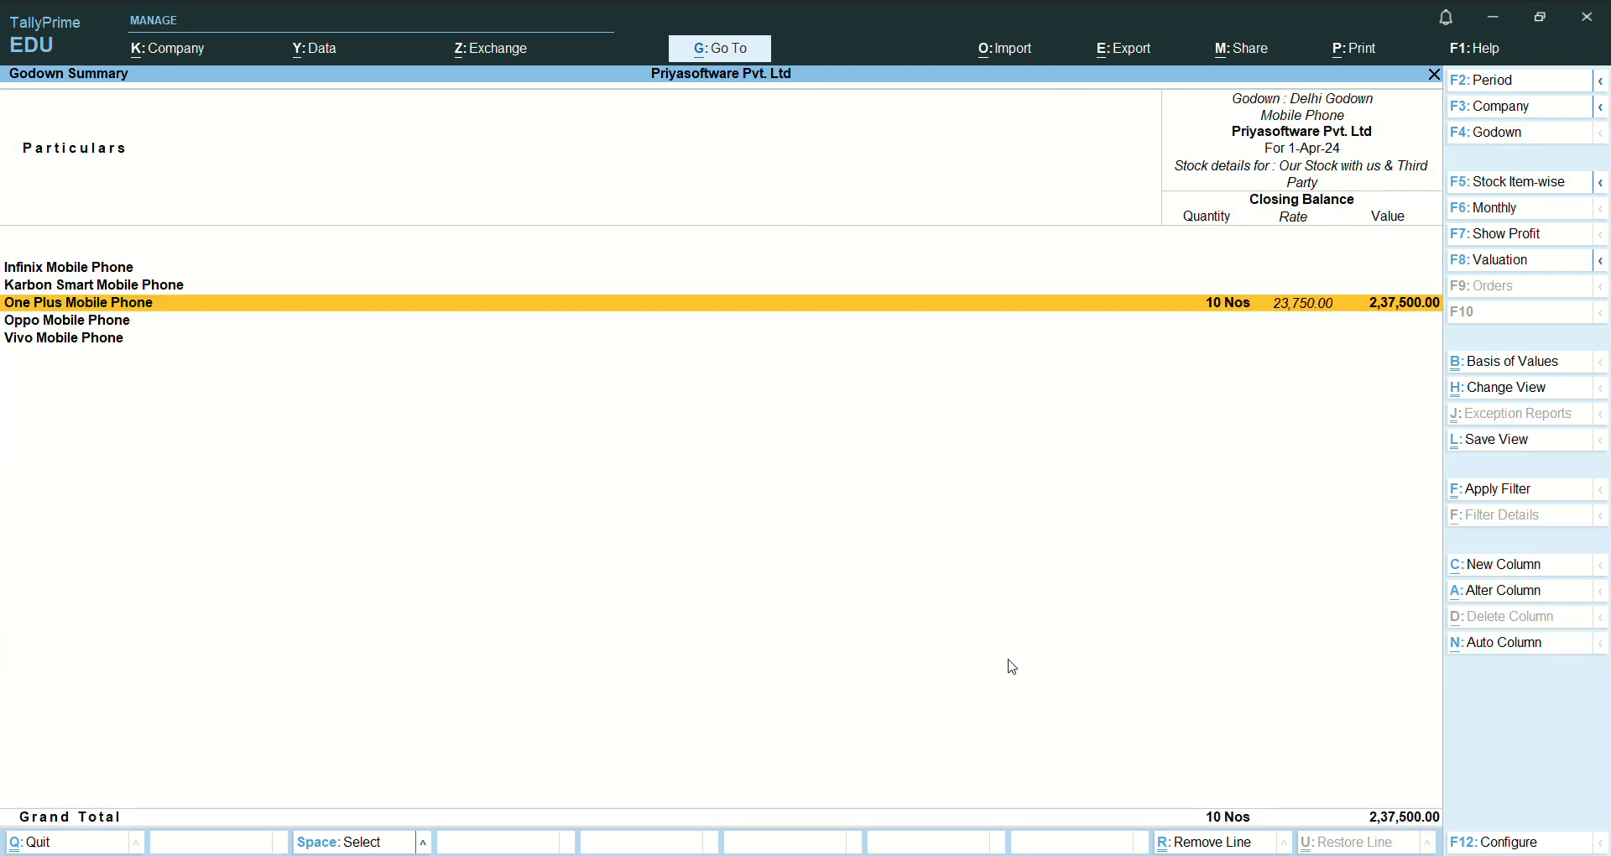
pyautogui.press('Escape')
pyautogui.press('Escape')
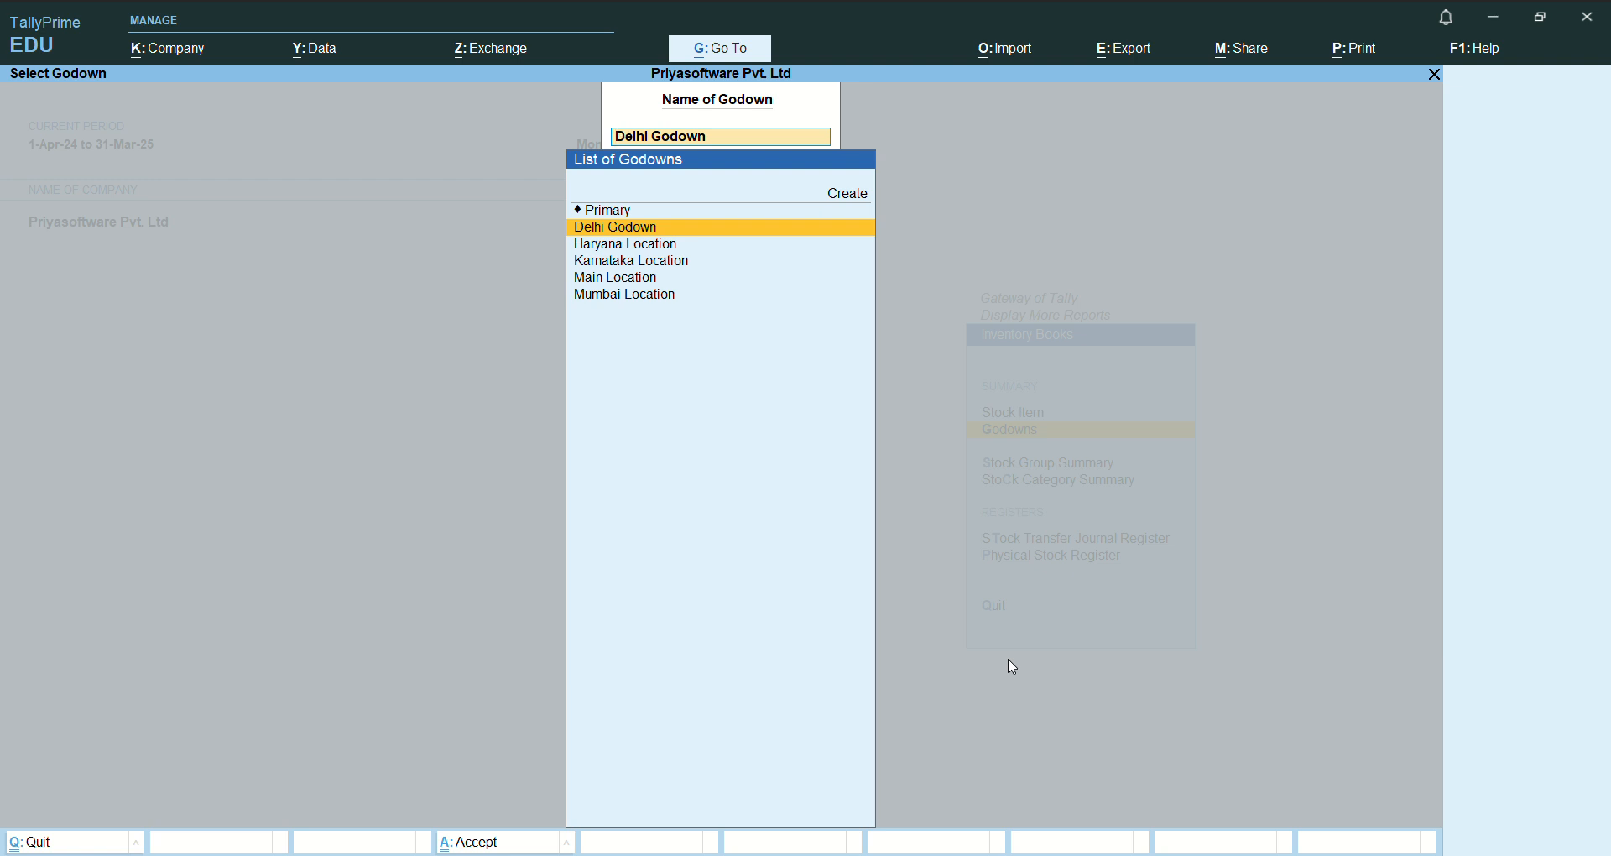
pyautogui.press('Escape')
pyautogui.press('Escape')
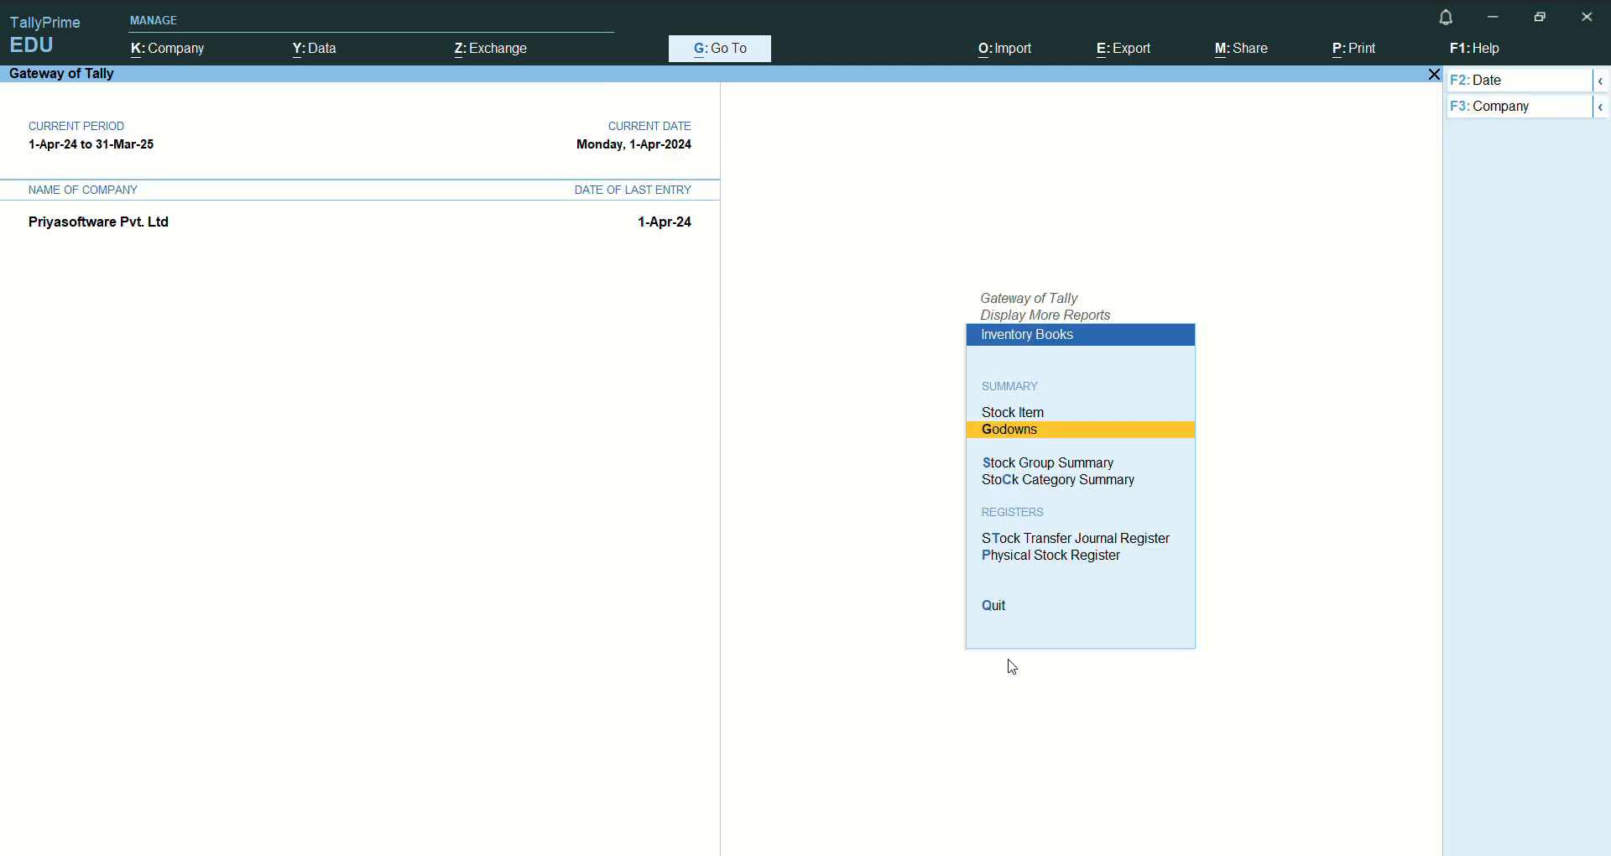
# - Leave Inventory Books and open the Statistics report under Statements of Accounts
pyautogui.press('Down')
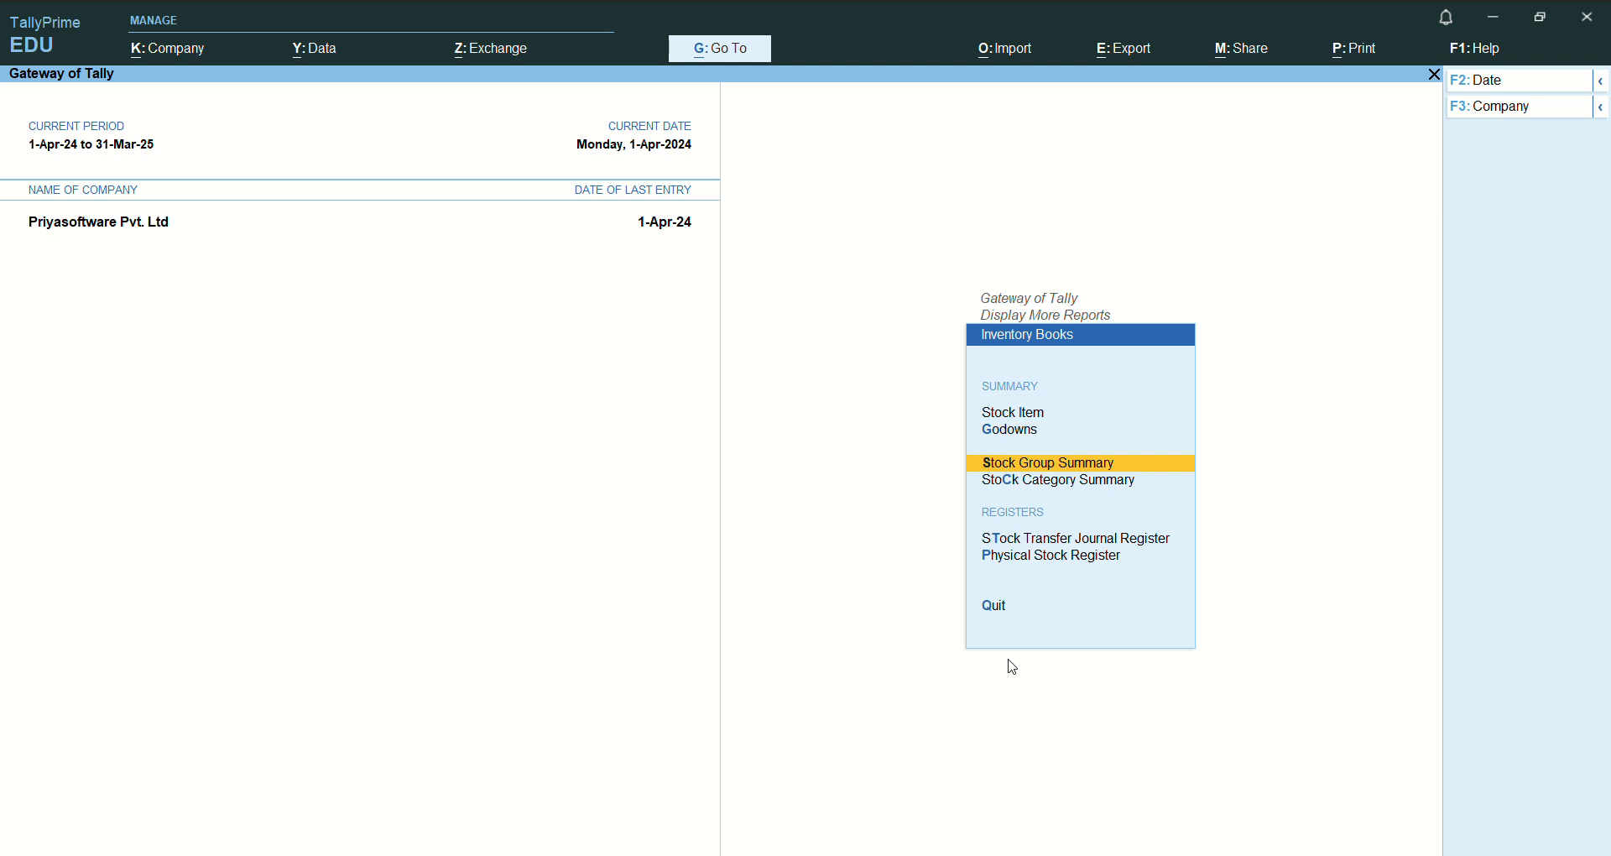
pyautogui.press('Down')
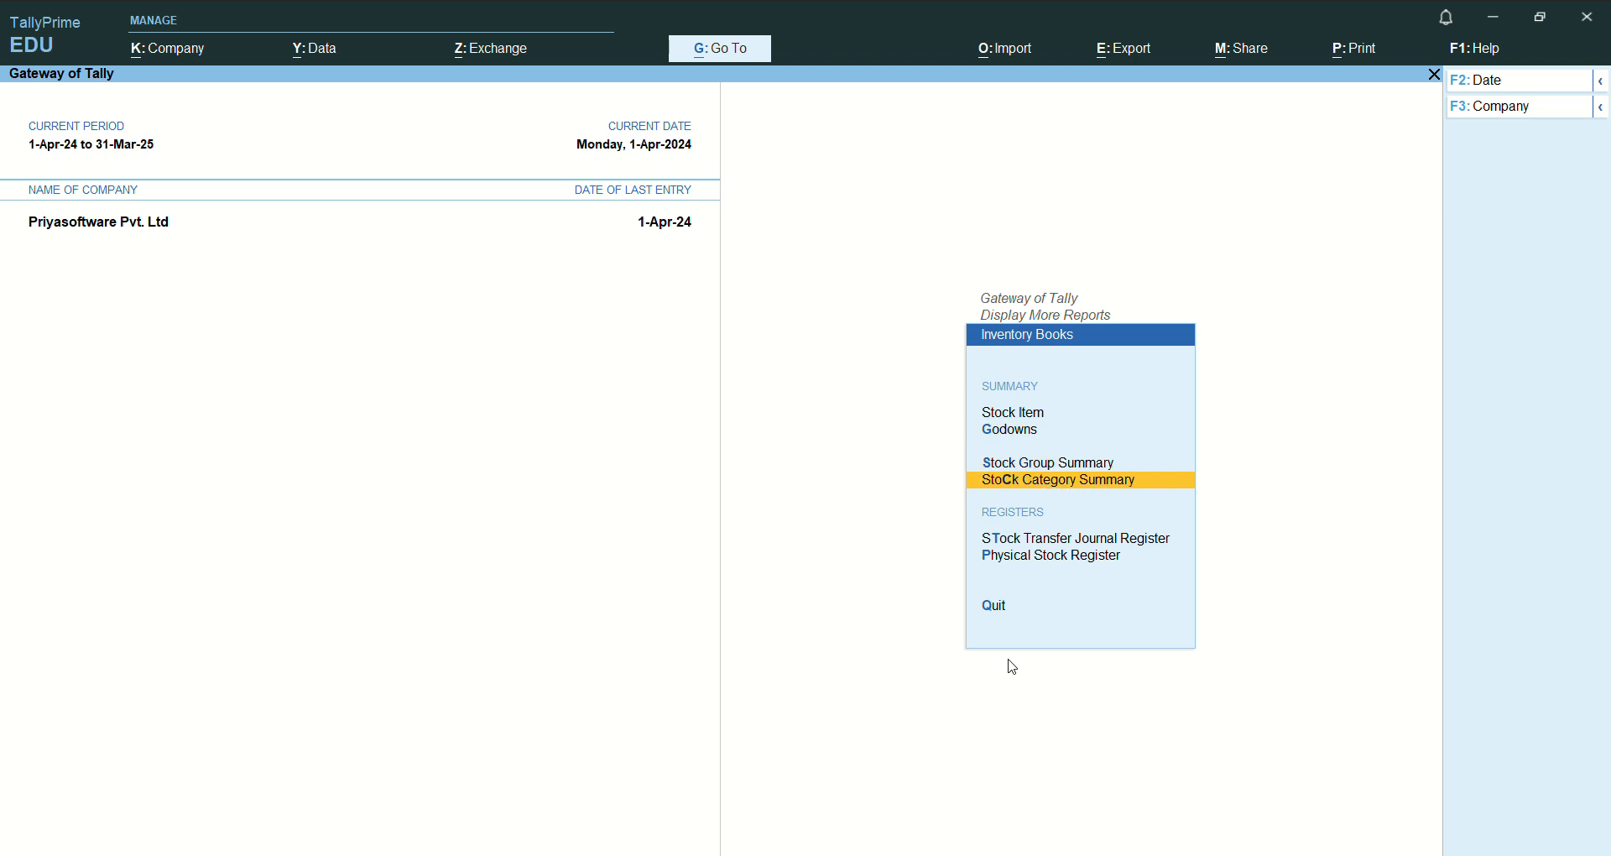
pyautogui.press('Escape')
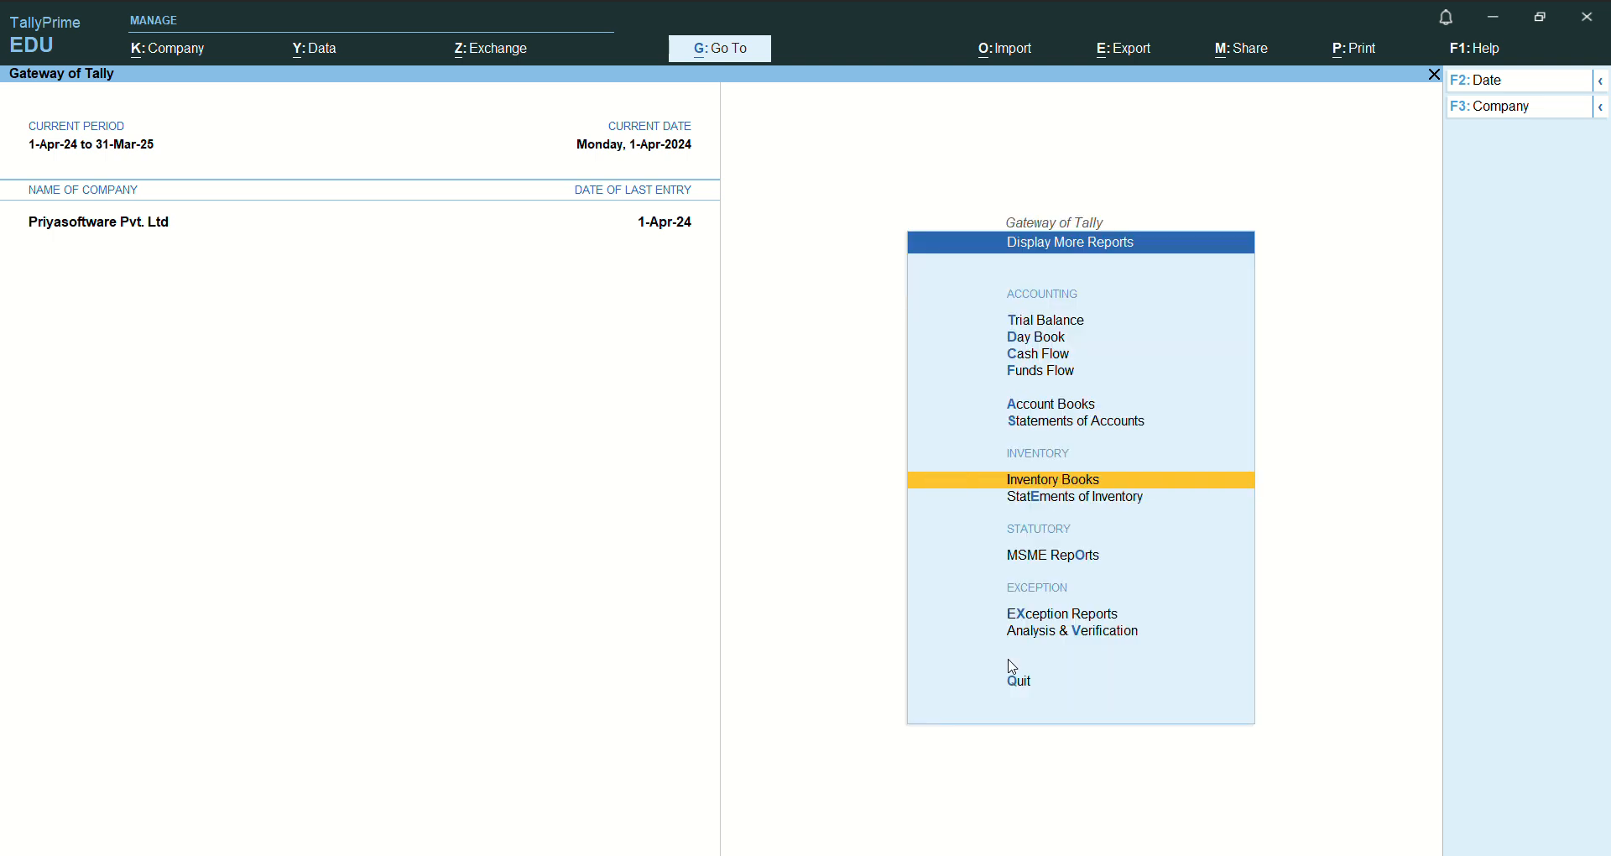
pyautogui.press('Up')
pyautogui.press('Up')
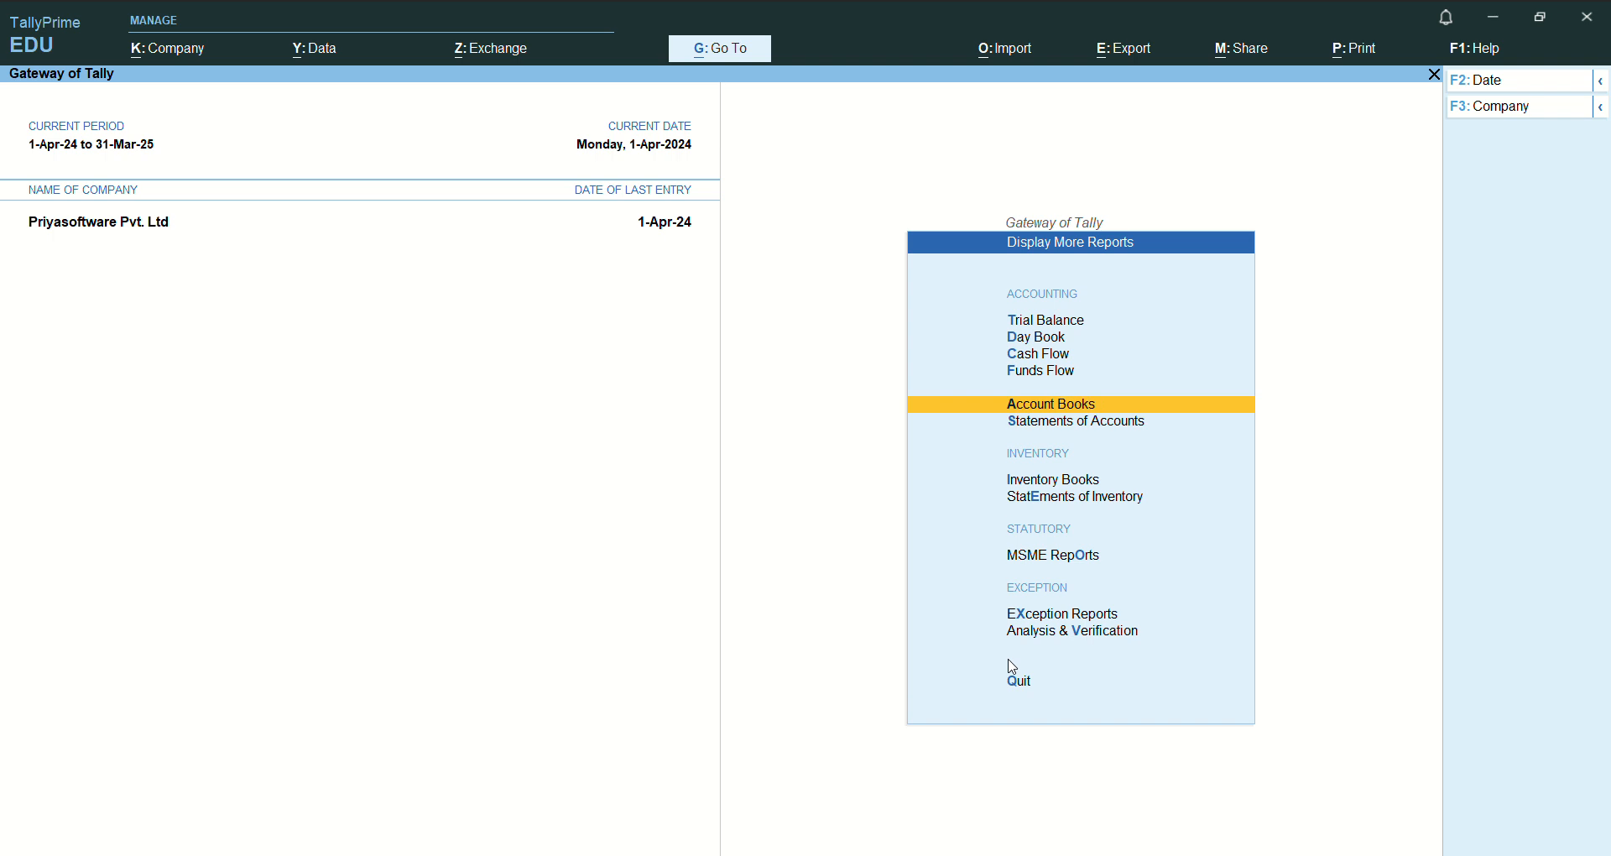
pyautogui.press('Down')
pyautogui.press('Return')
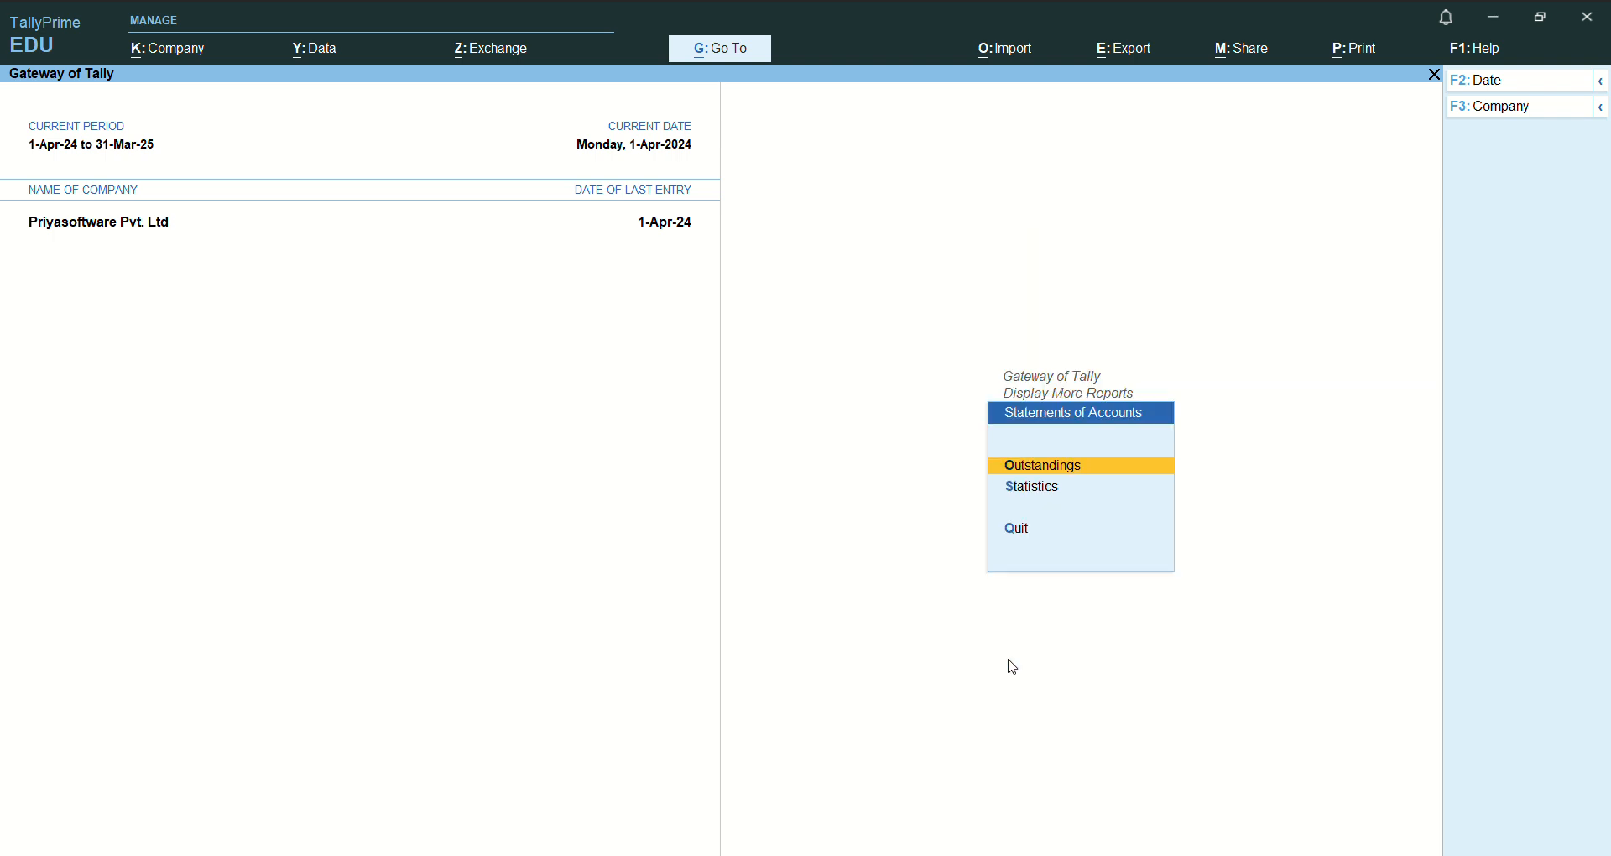
pyautogui.press('Down')
pyautogui.press('Return')
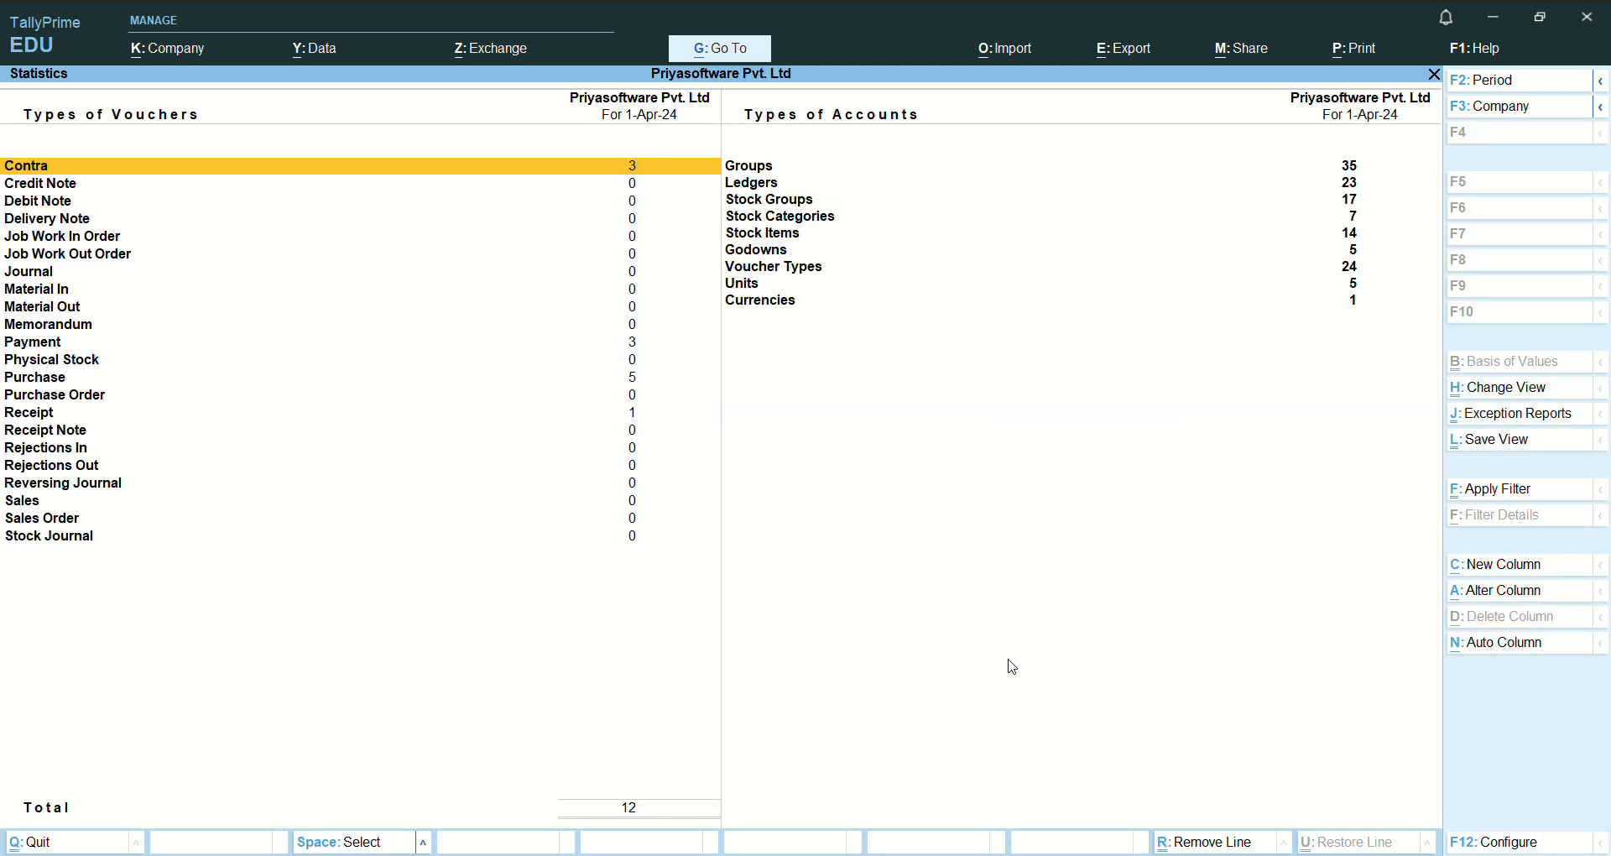
# - Drill from Purchase in Statistics through the April register into the Cash purchase voucher
pyautogui.press('Down')
pyautogui.press('Down')
pyautogui.press('Down')
pyautogui.press('Down')
pyautogui.press('Down')
pyautogui.press('Down')
pyautogui.press('Down')
pyautogui.press('Down')
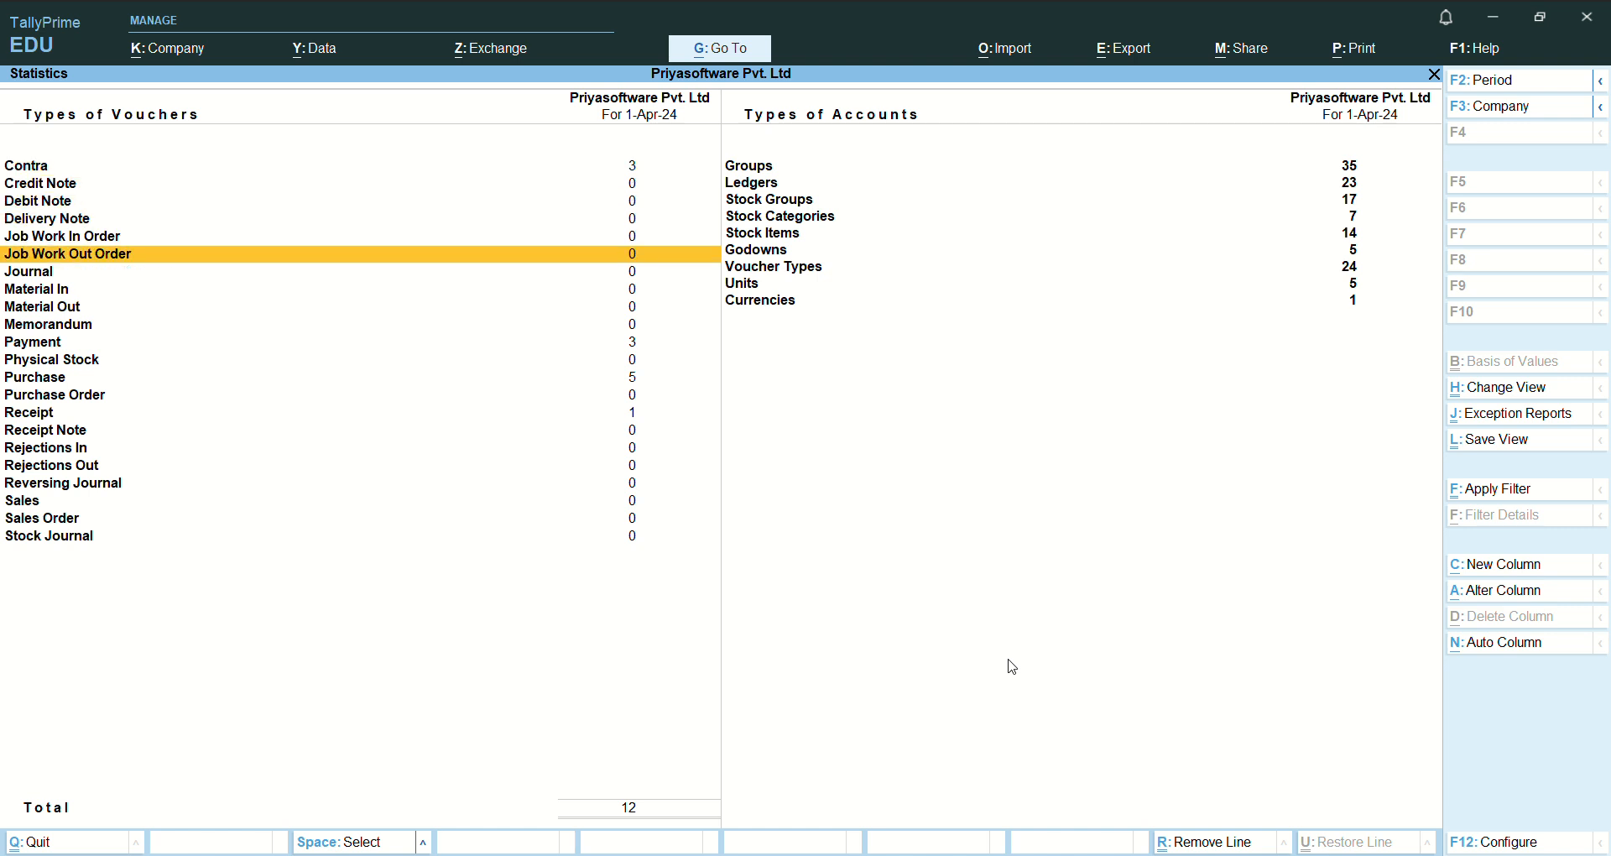
pyautogui.press('Down')
pyautogui.press('Down')
pyautogui.press('Down')
pyautogui.press('Down')
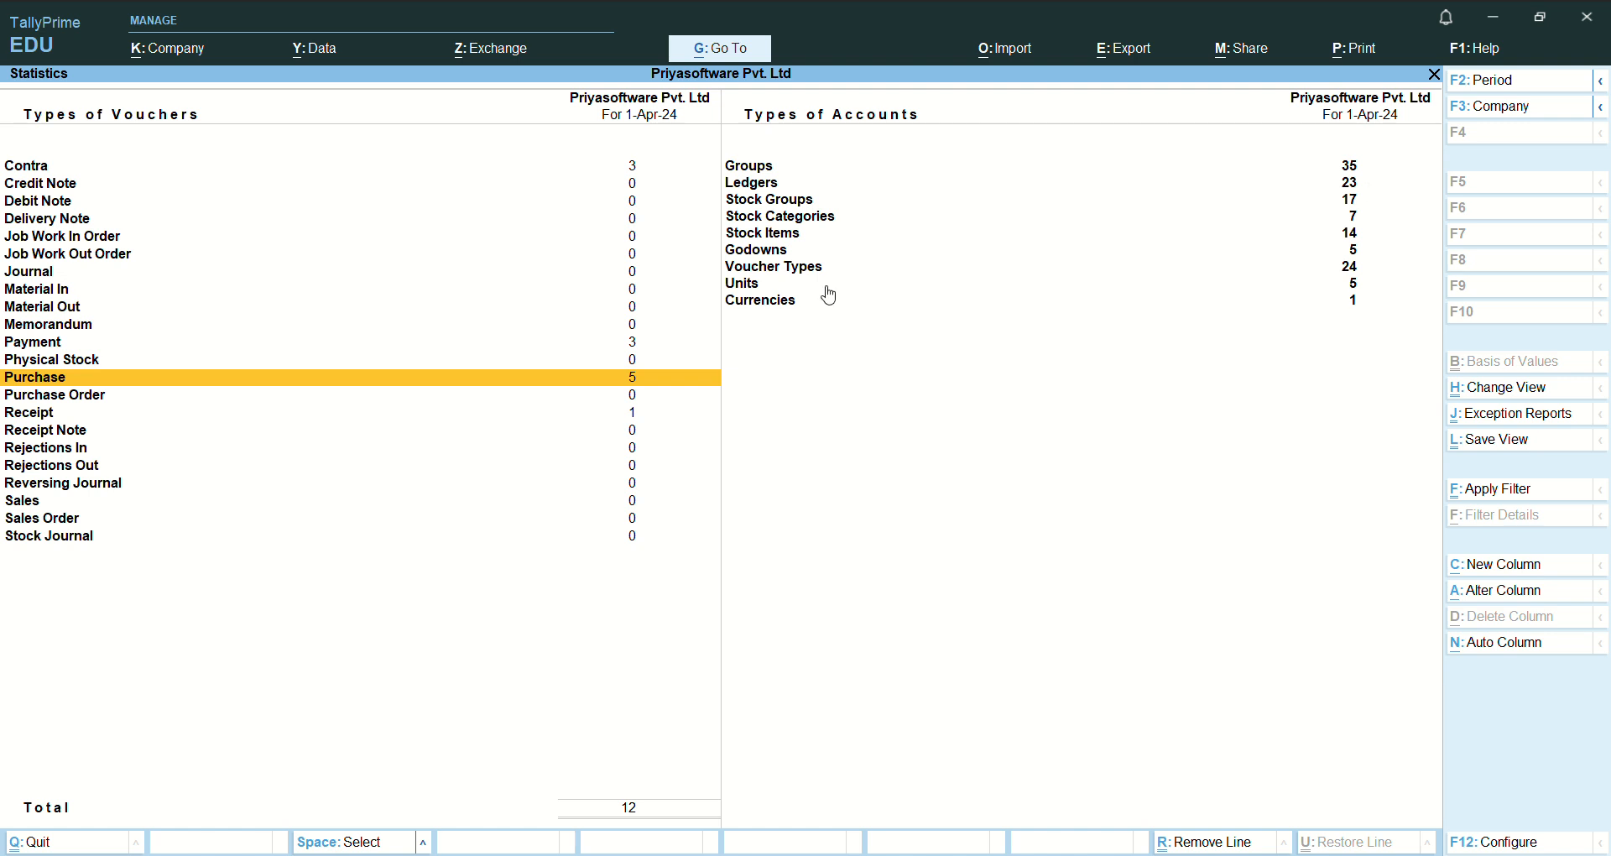
pyautogui.press('Return')
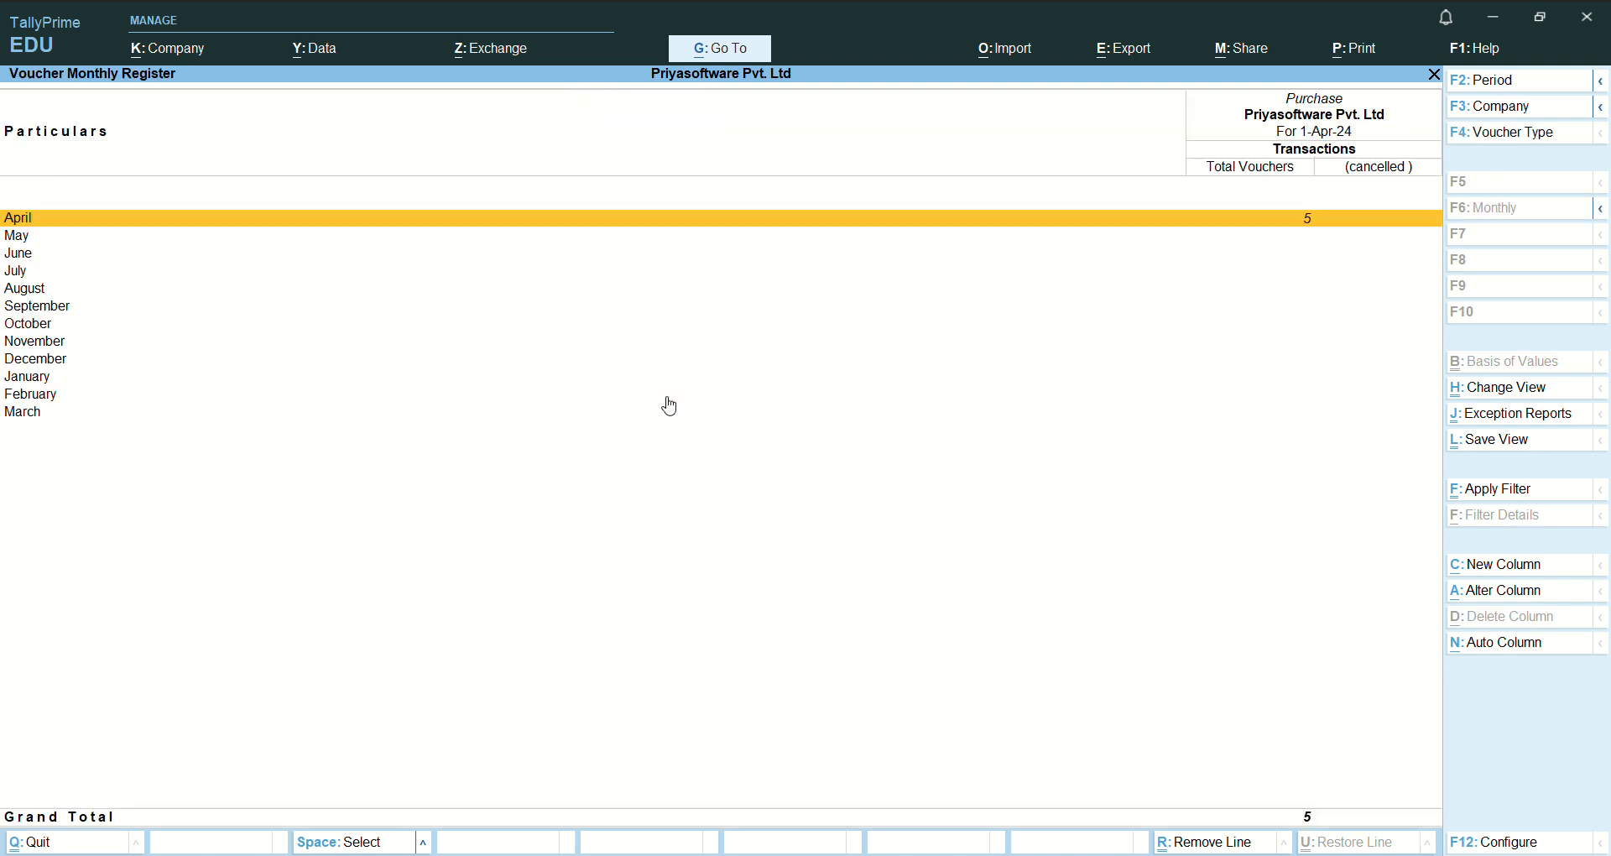
pyautogui.press('Return')
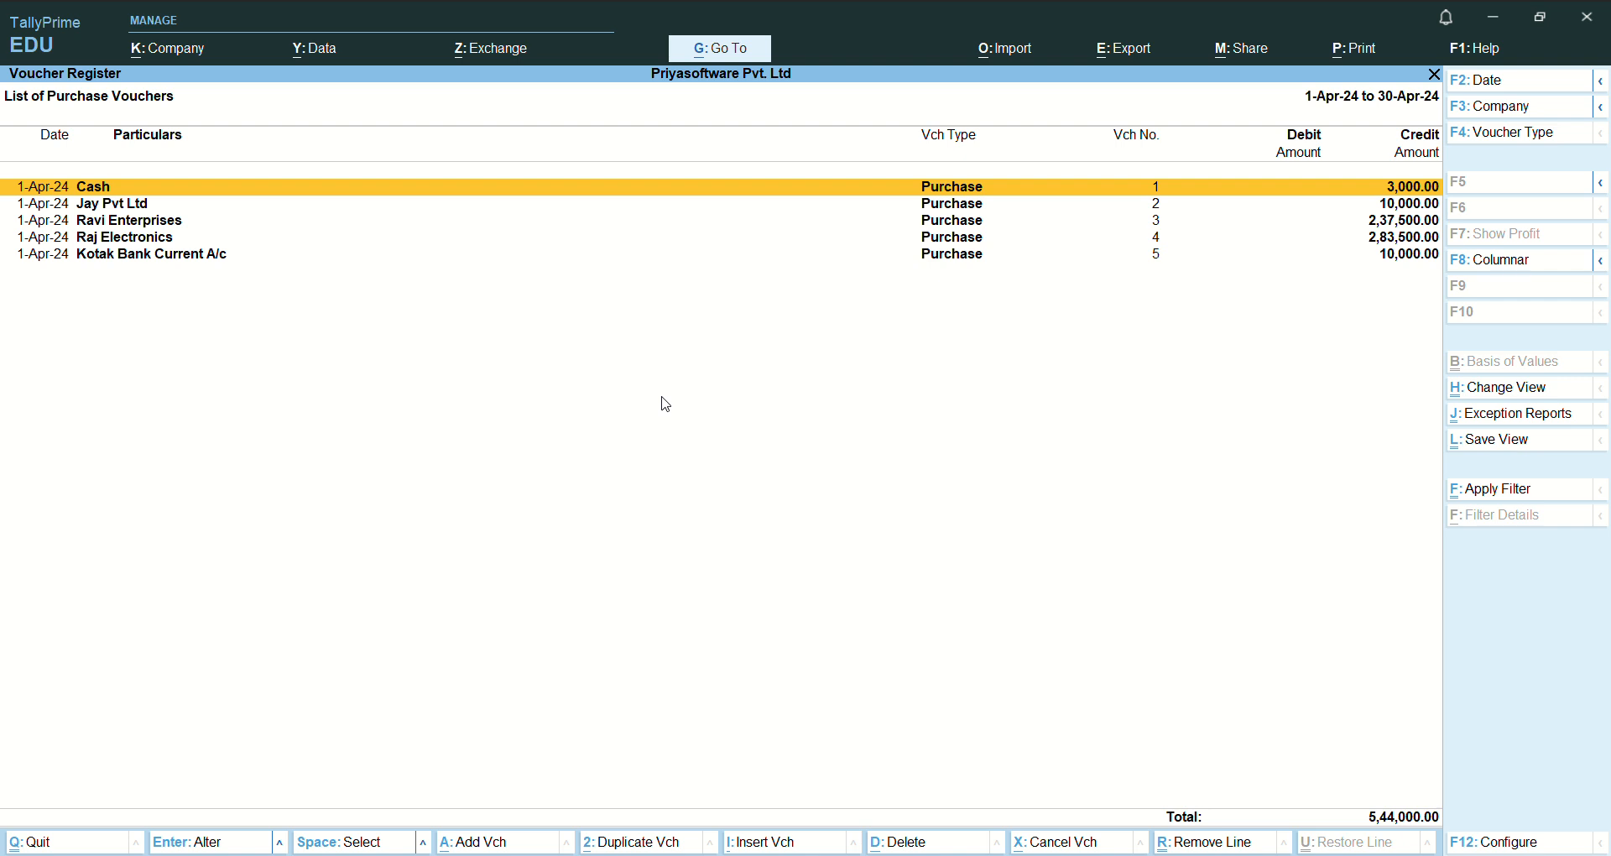
pyautogui.press('Return')
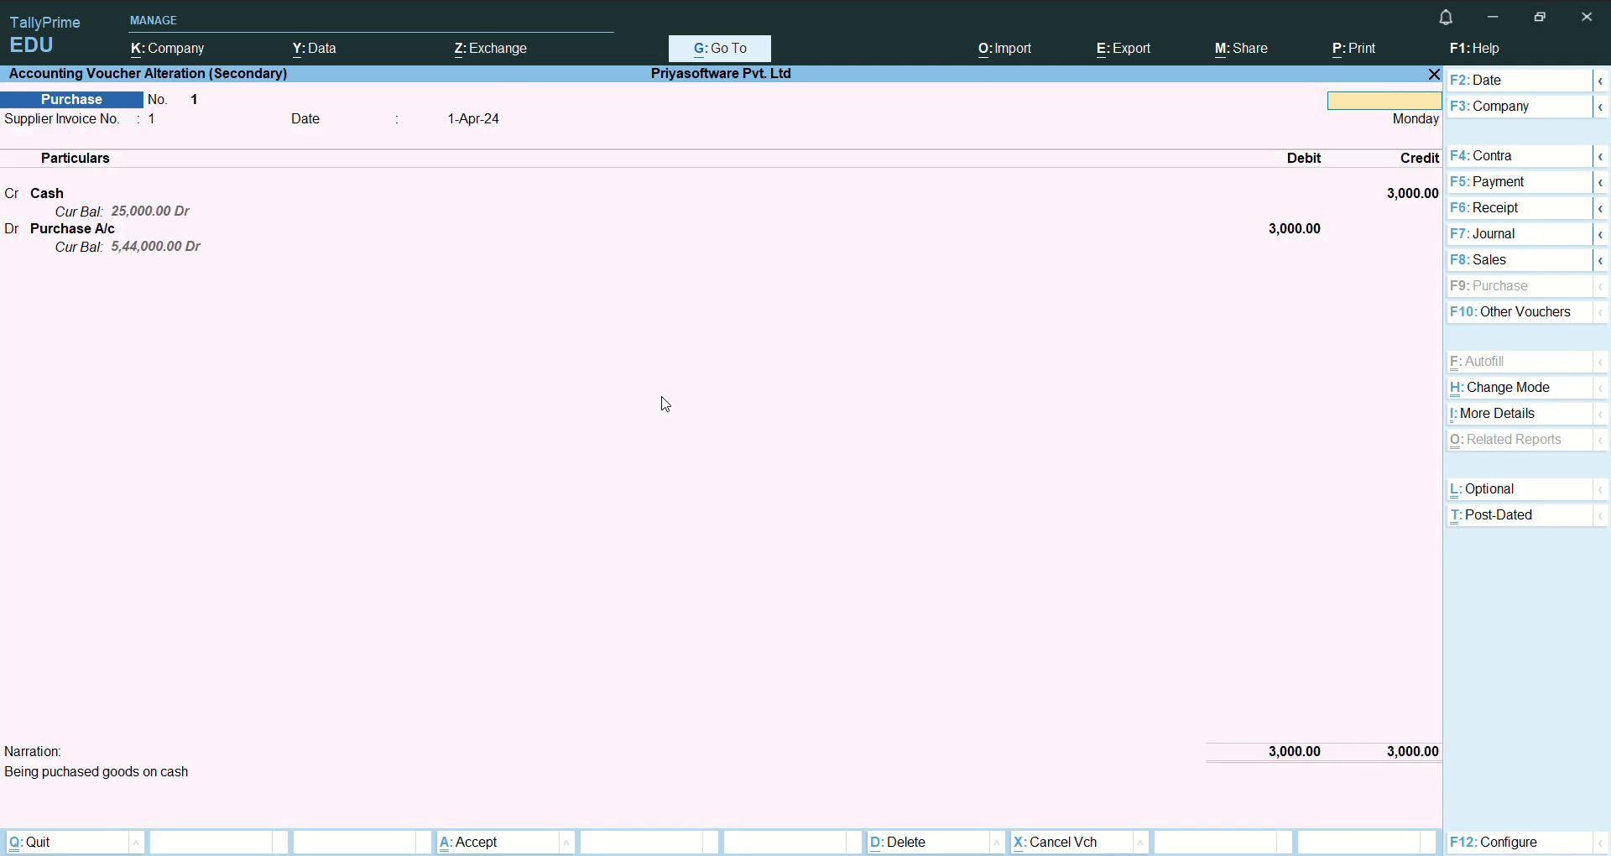
# - Leave the Cash purchase voucher without altering it, and close the reports back to the Gateway of Tally
pyautogui.press('Escape')
pyautogui.press('Return')
pyautogui.press('Escape')
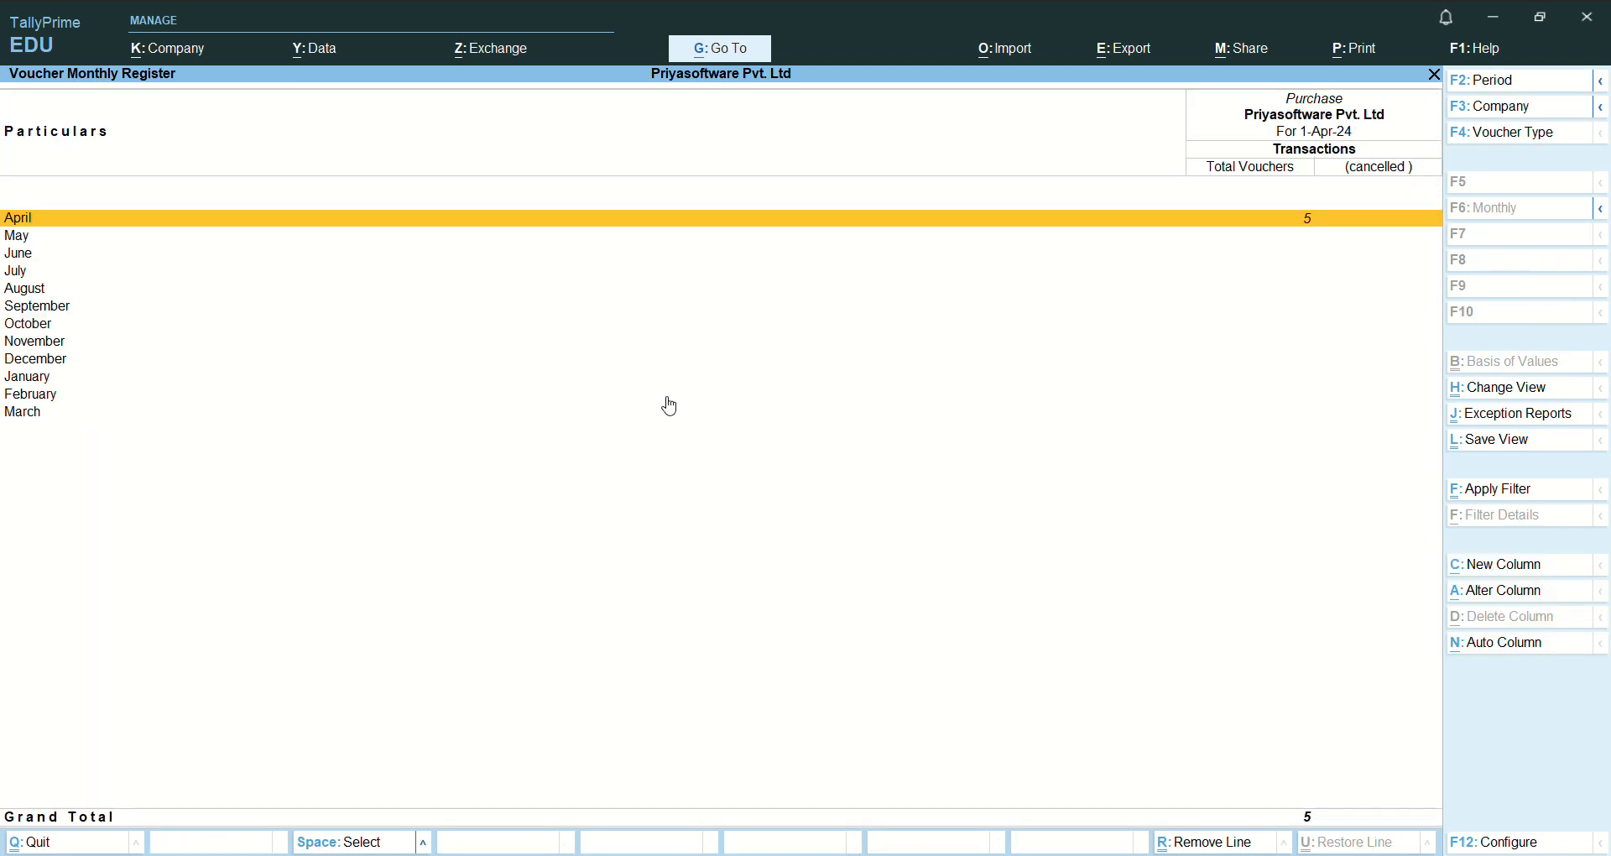
pyautogui.press('Escape')
pyautogui.press('Escape')
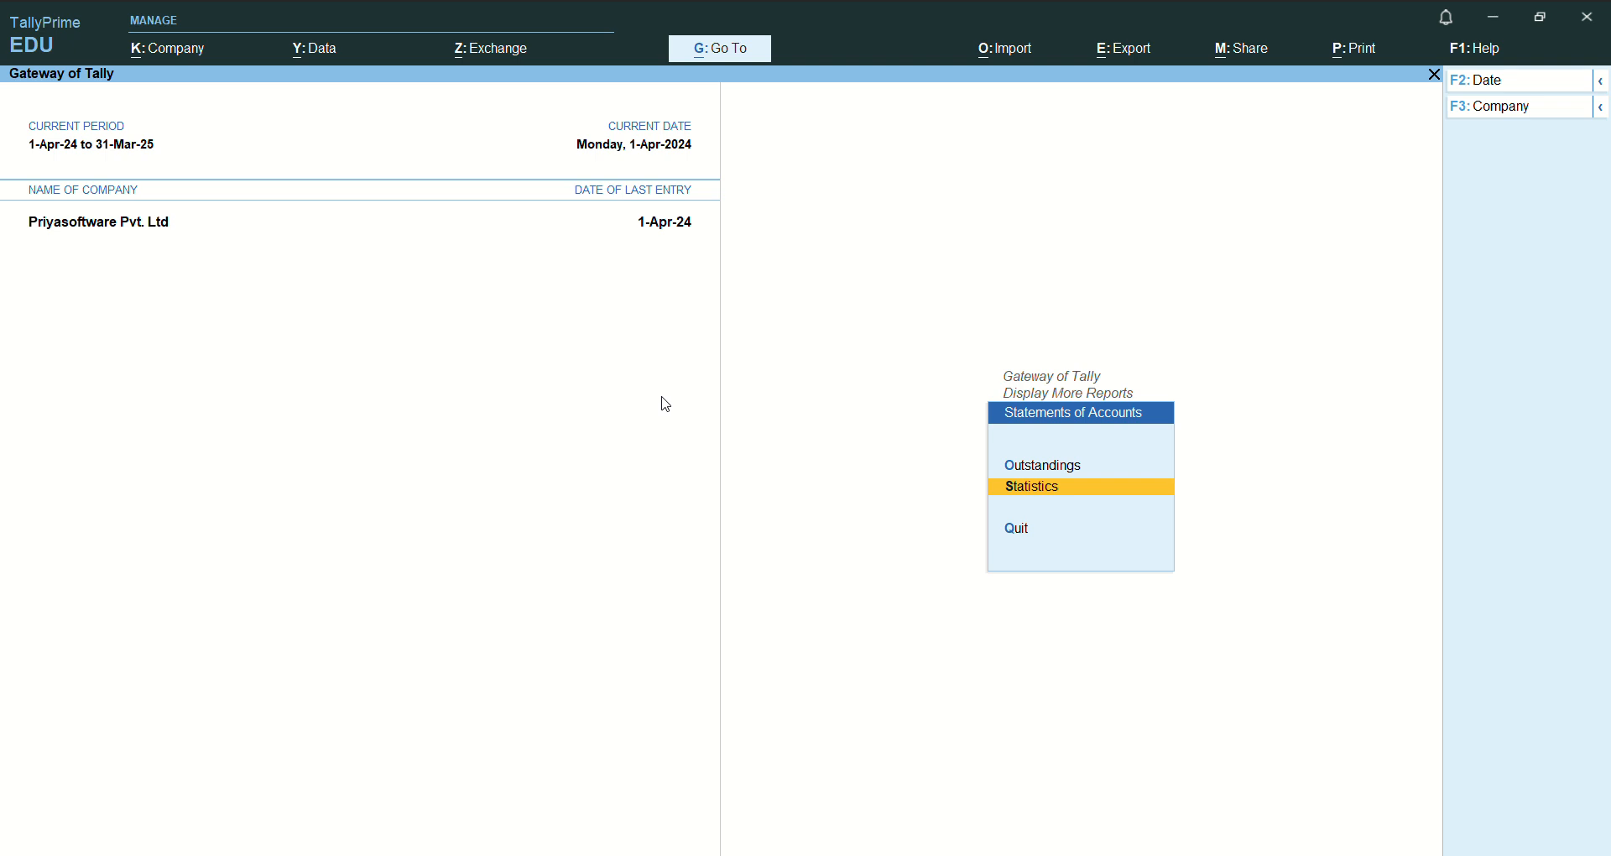
pyautogui.press('Escape')
pyautogui.press('Escape')
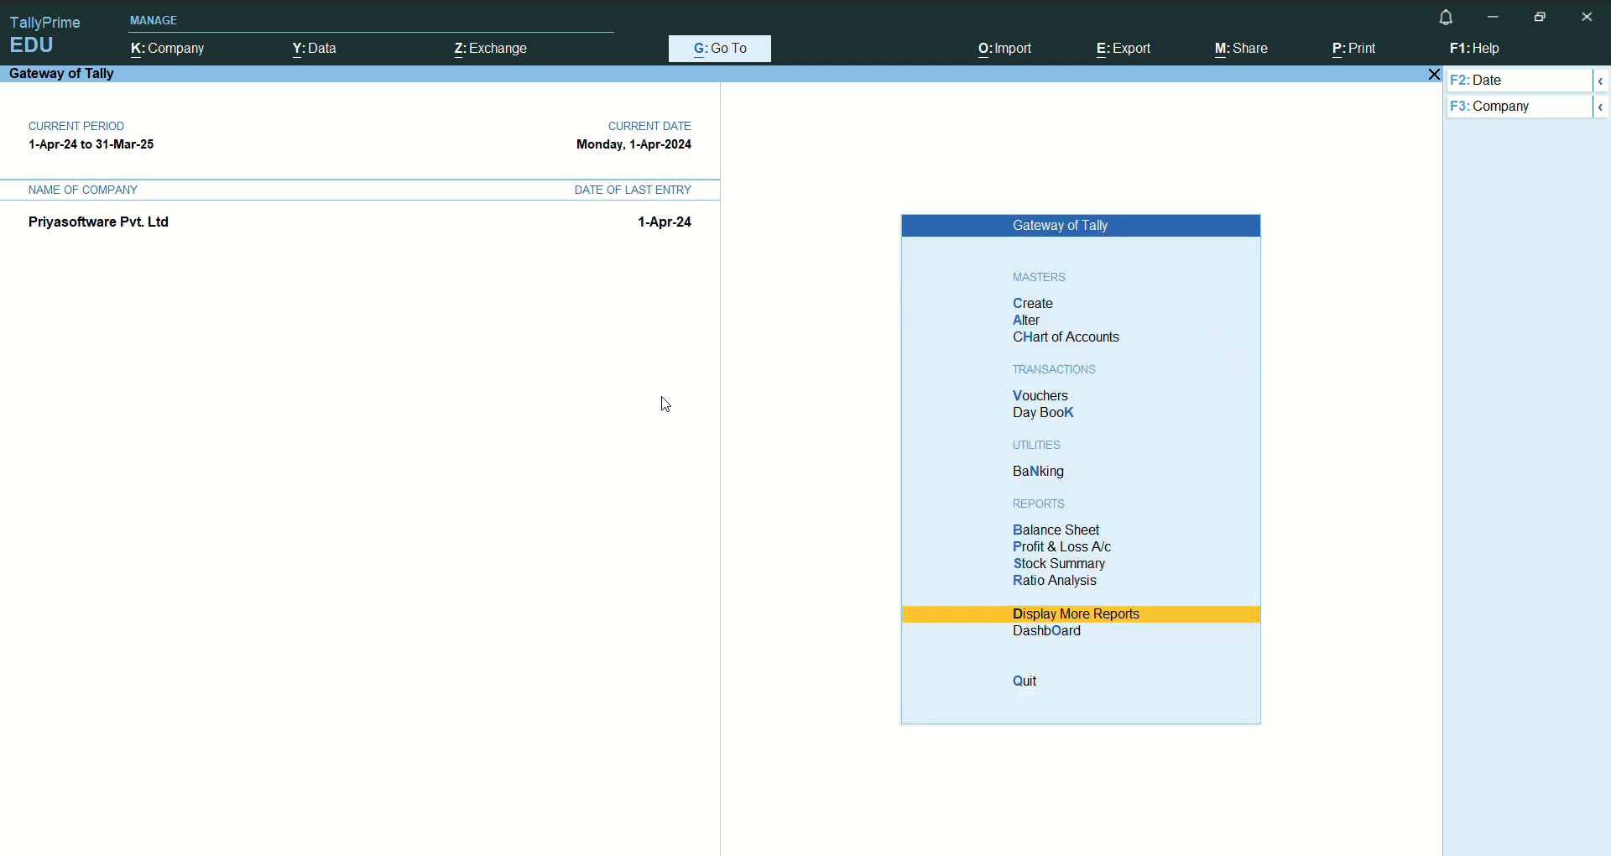
# - Review the voucher entries in the Day Book and return to the Gateway of Tally
pyautogui.press('Up')
pyautogui.press('Up')
pyautogui.press('Up')
pyautogui.press('Up')
pyautogui.press('Up')
pyautogui.press('Up')
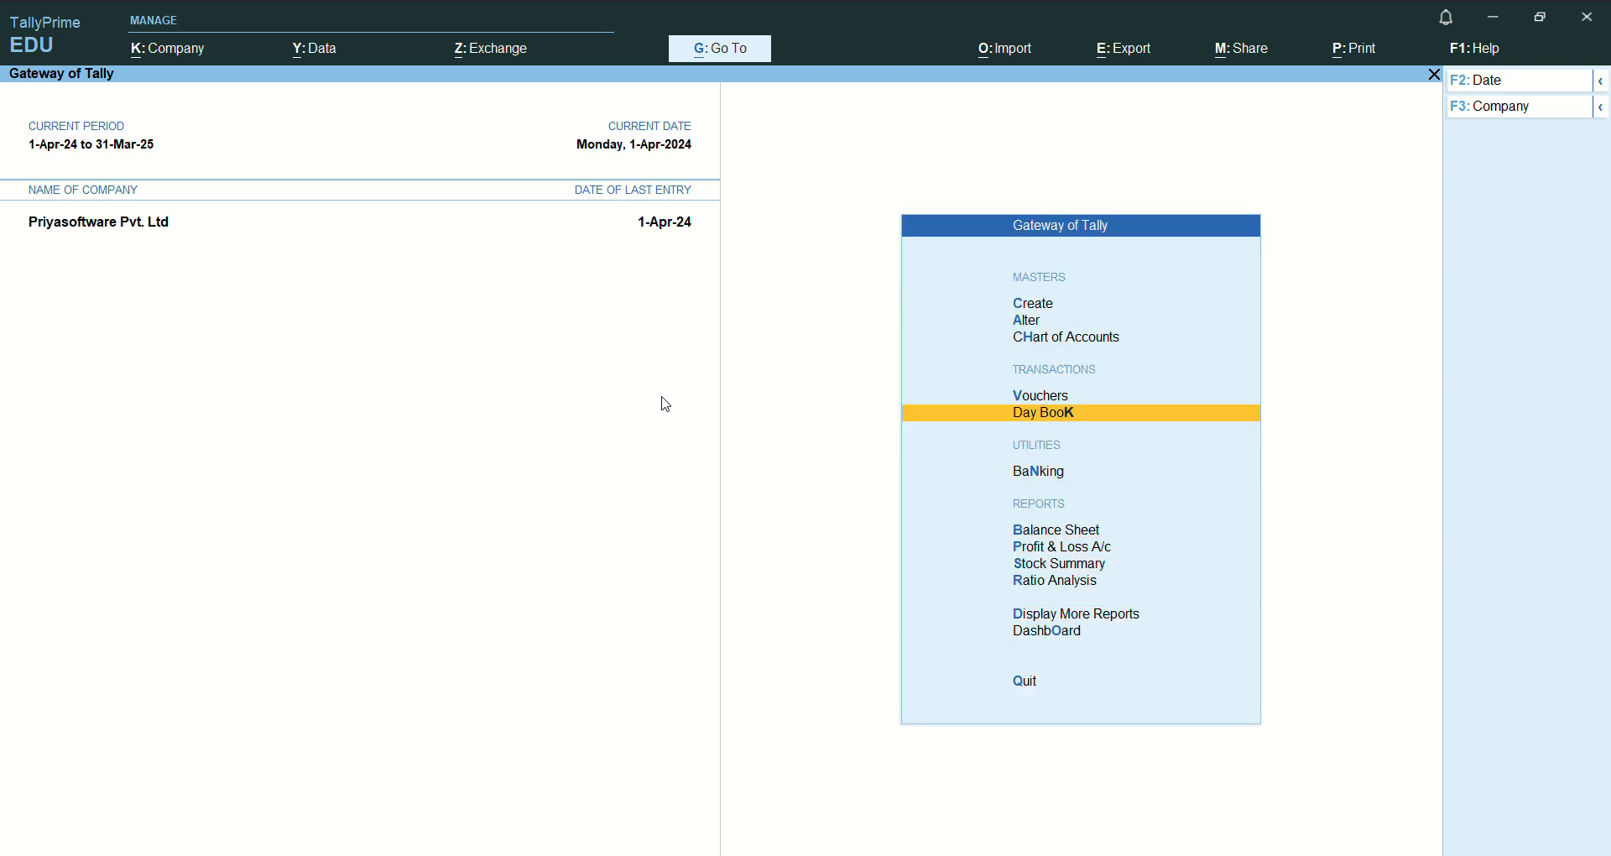
pyautogui.press('Return')
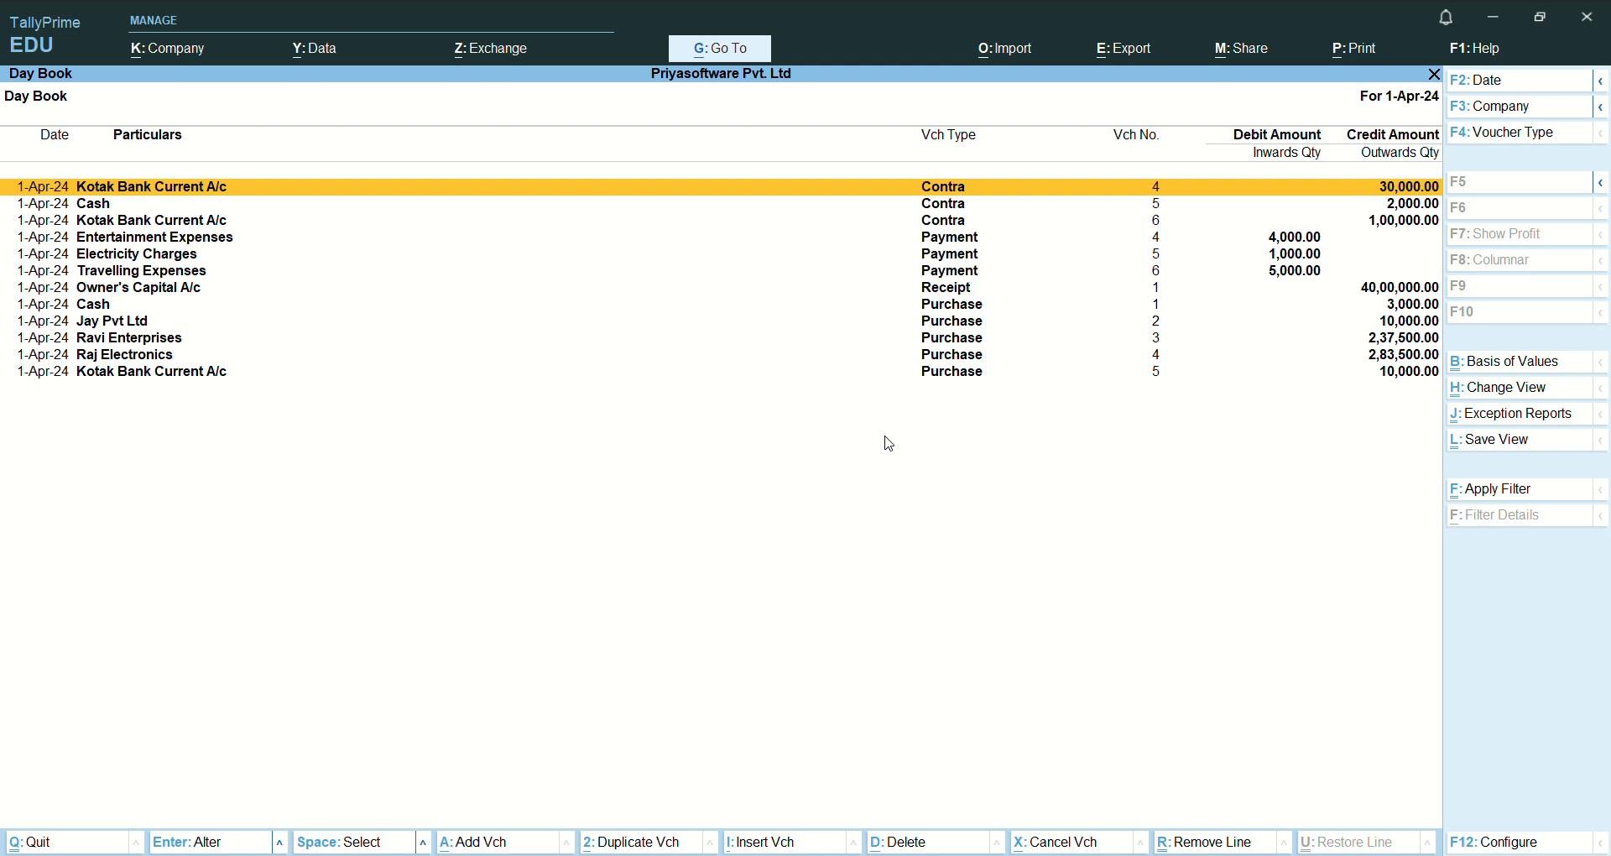
pyautogui.press('Escape')
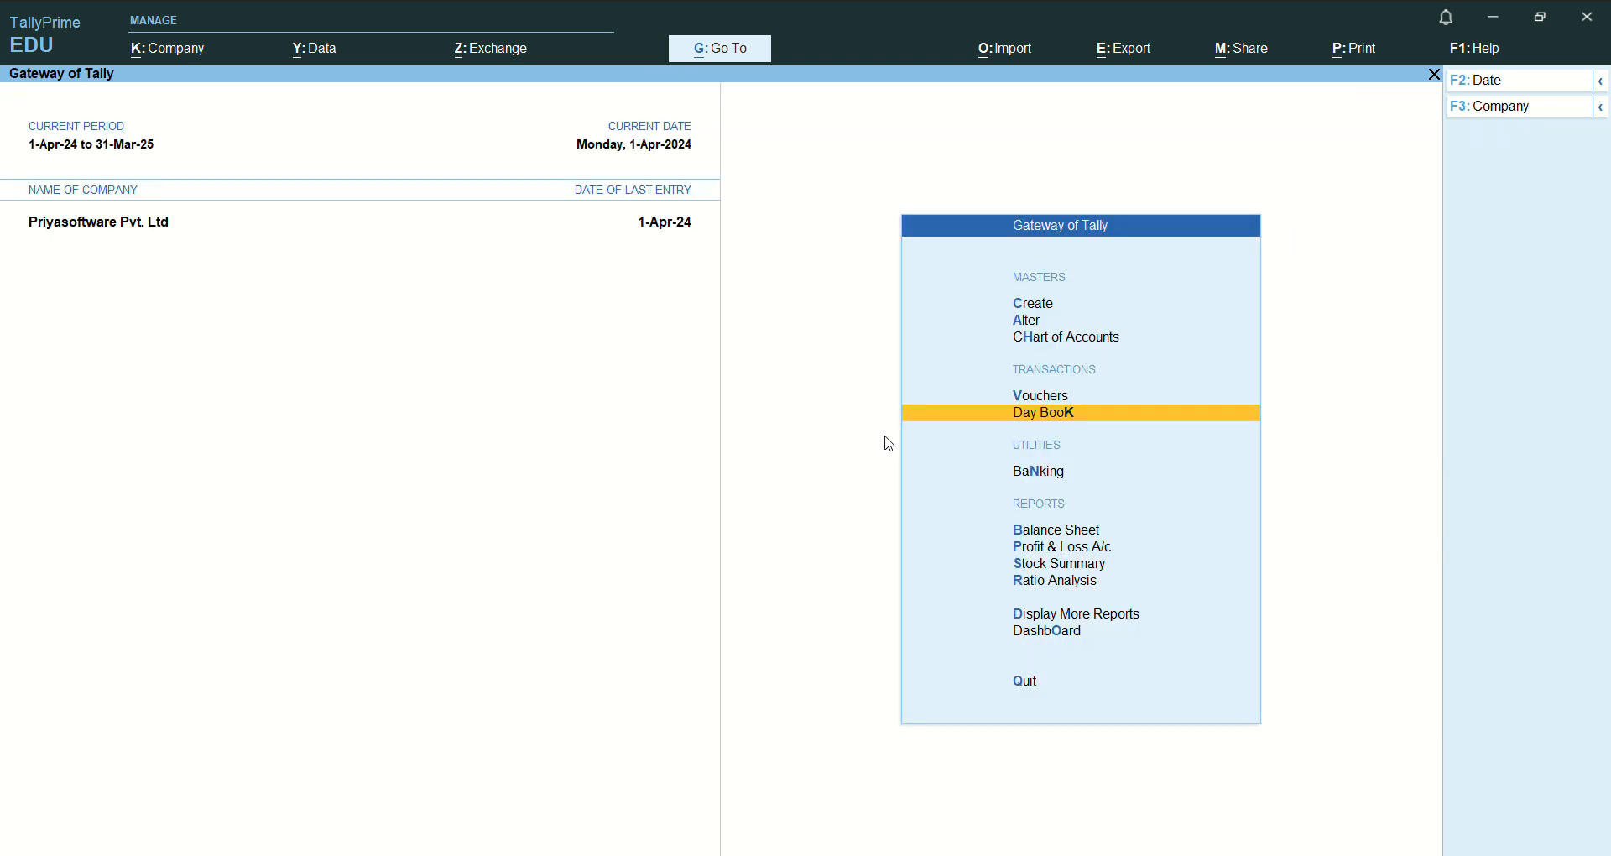
# - Examine the Balance Sheet in detailed view and return to the Gateway of Tally
pyautogui.press('Down')
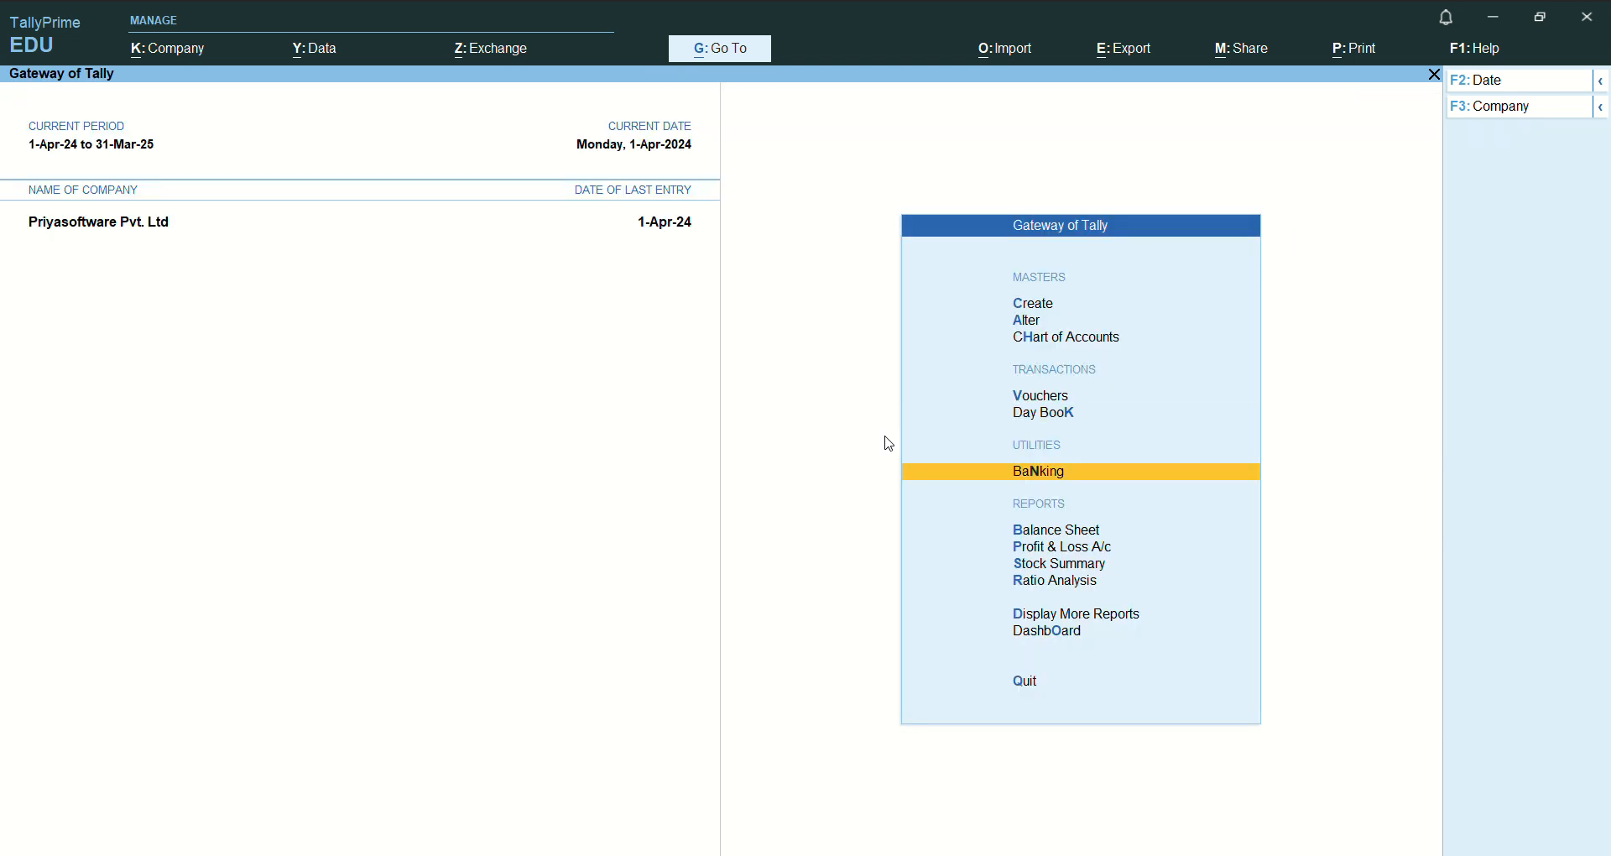
pyautogui.press('Down')
pyautogui.press('Return')
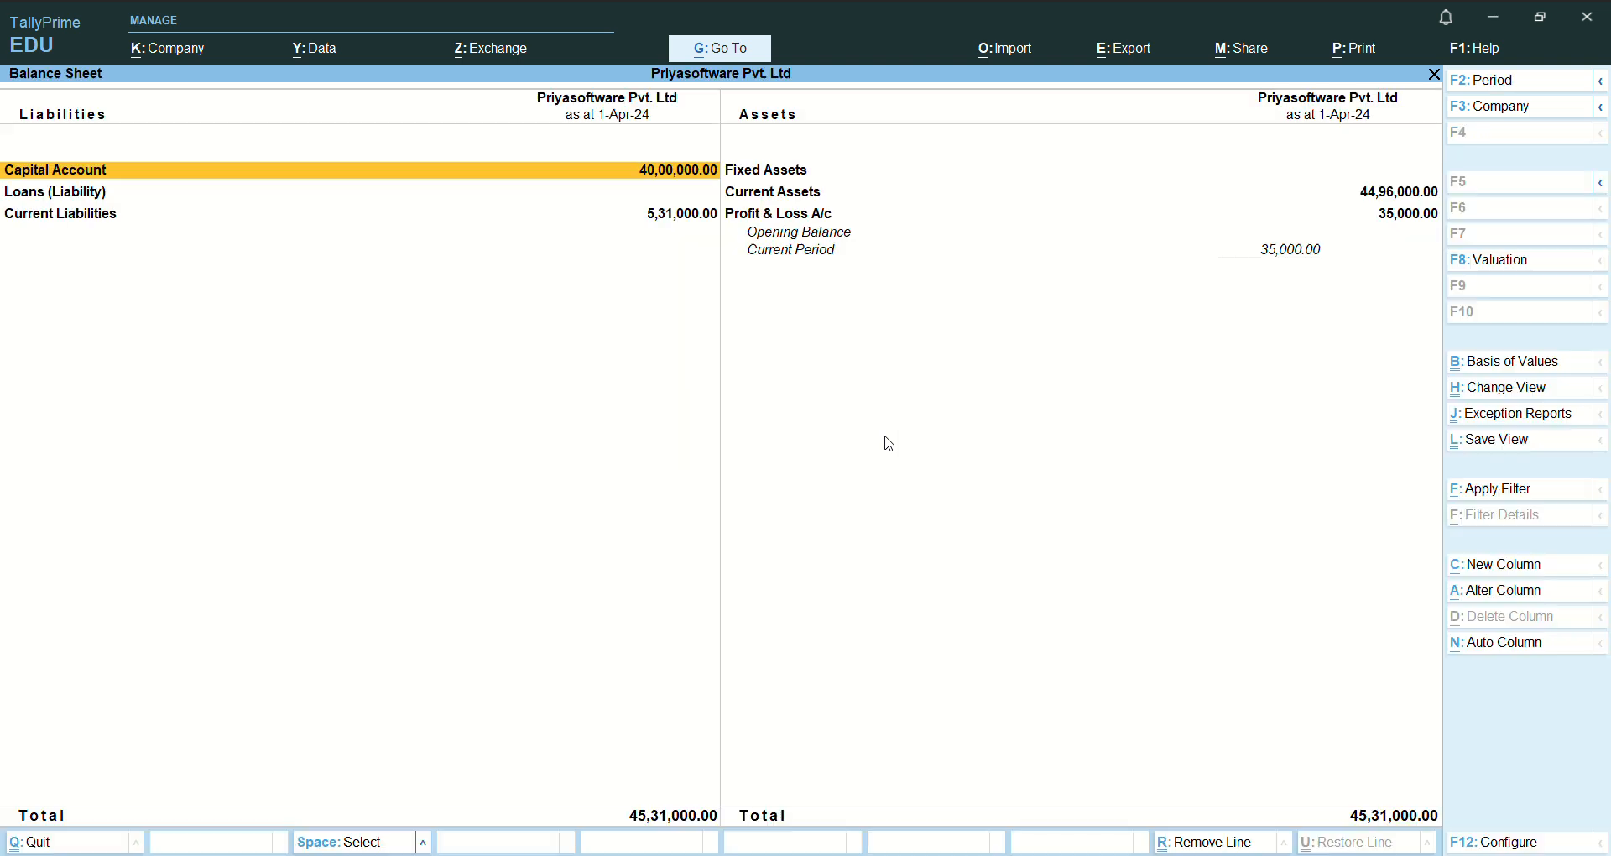
pyautogui.press('alt')
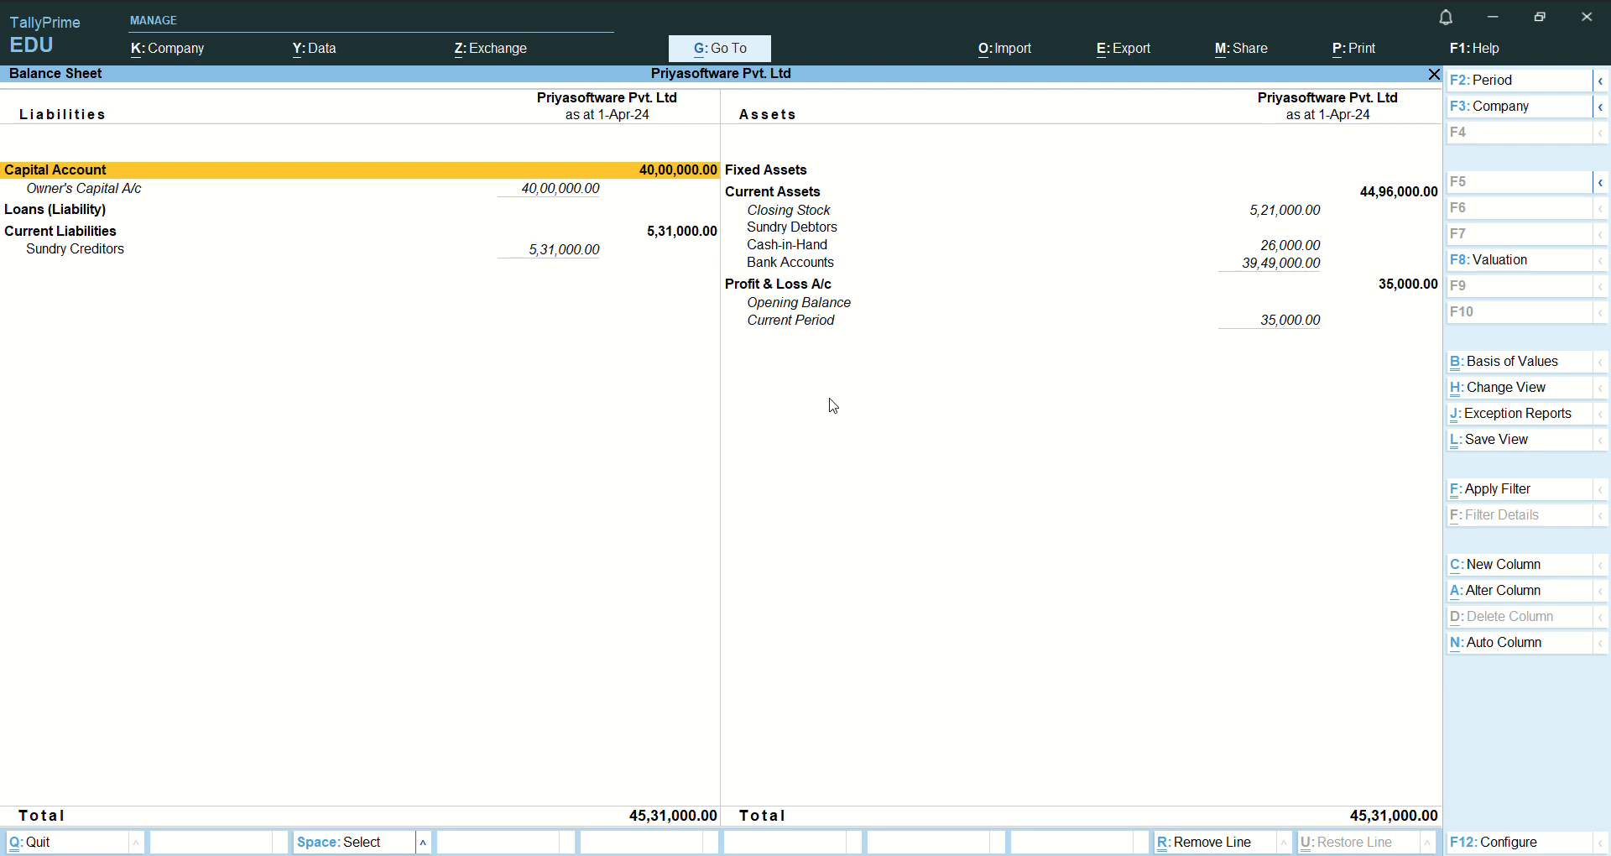
pyautogui.press('Escape')
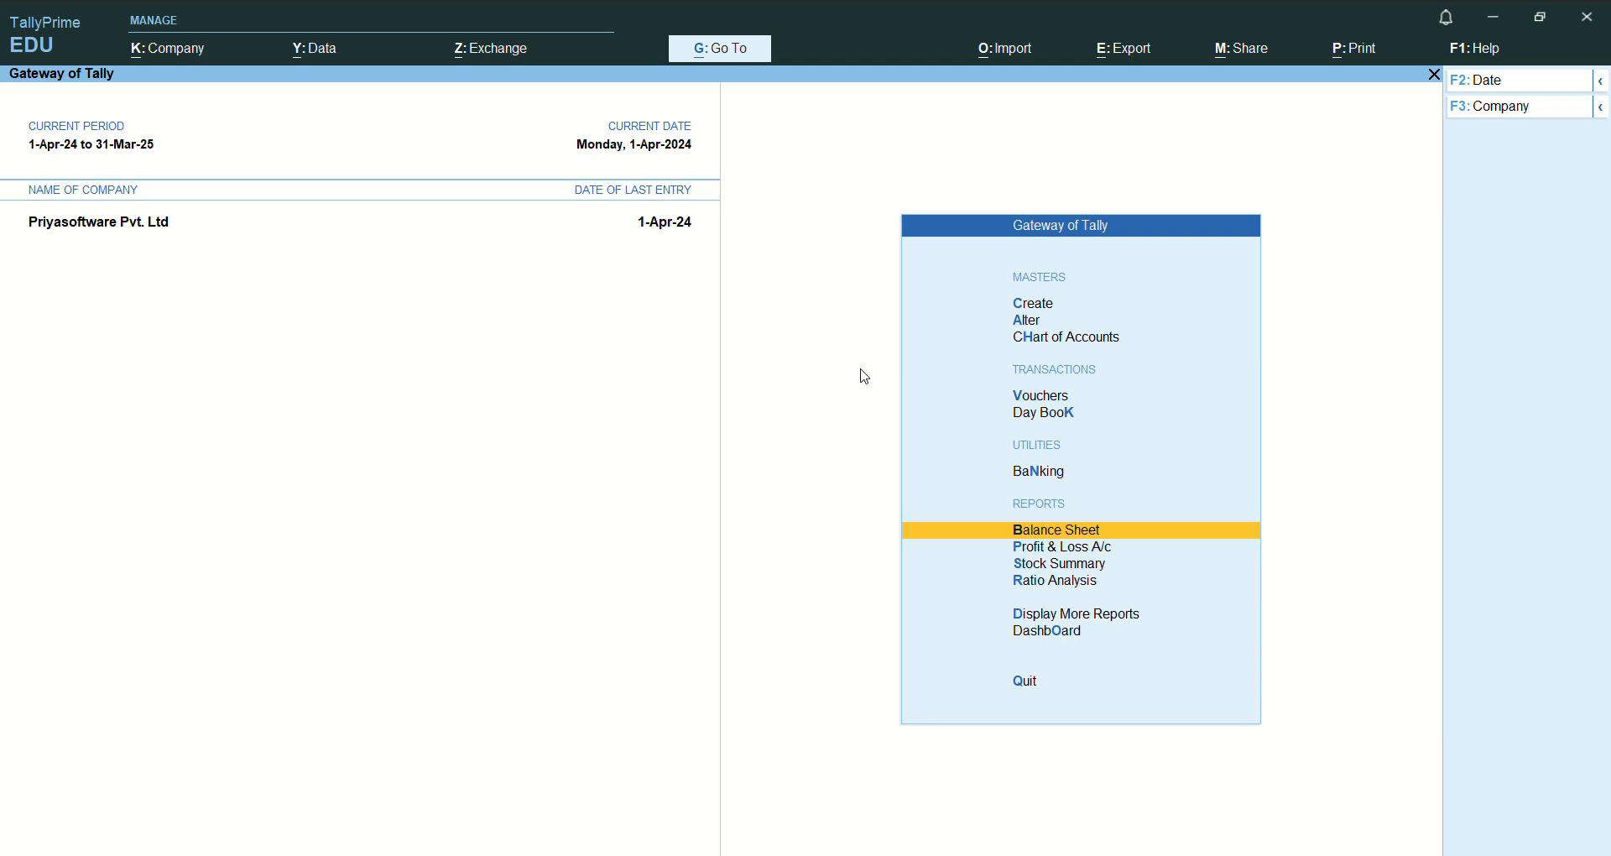
# - Examine the Profit & Loss A/c in detailed view and return to the Gateway of Tally
pyautogui.press('Down')
pyautogui.press('Return')
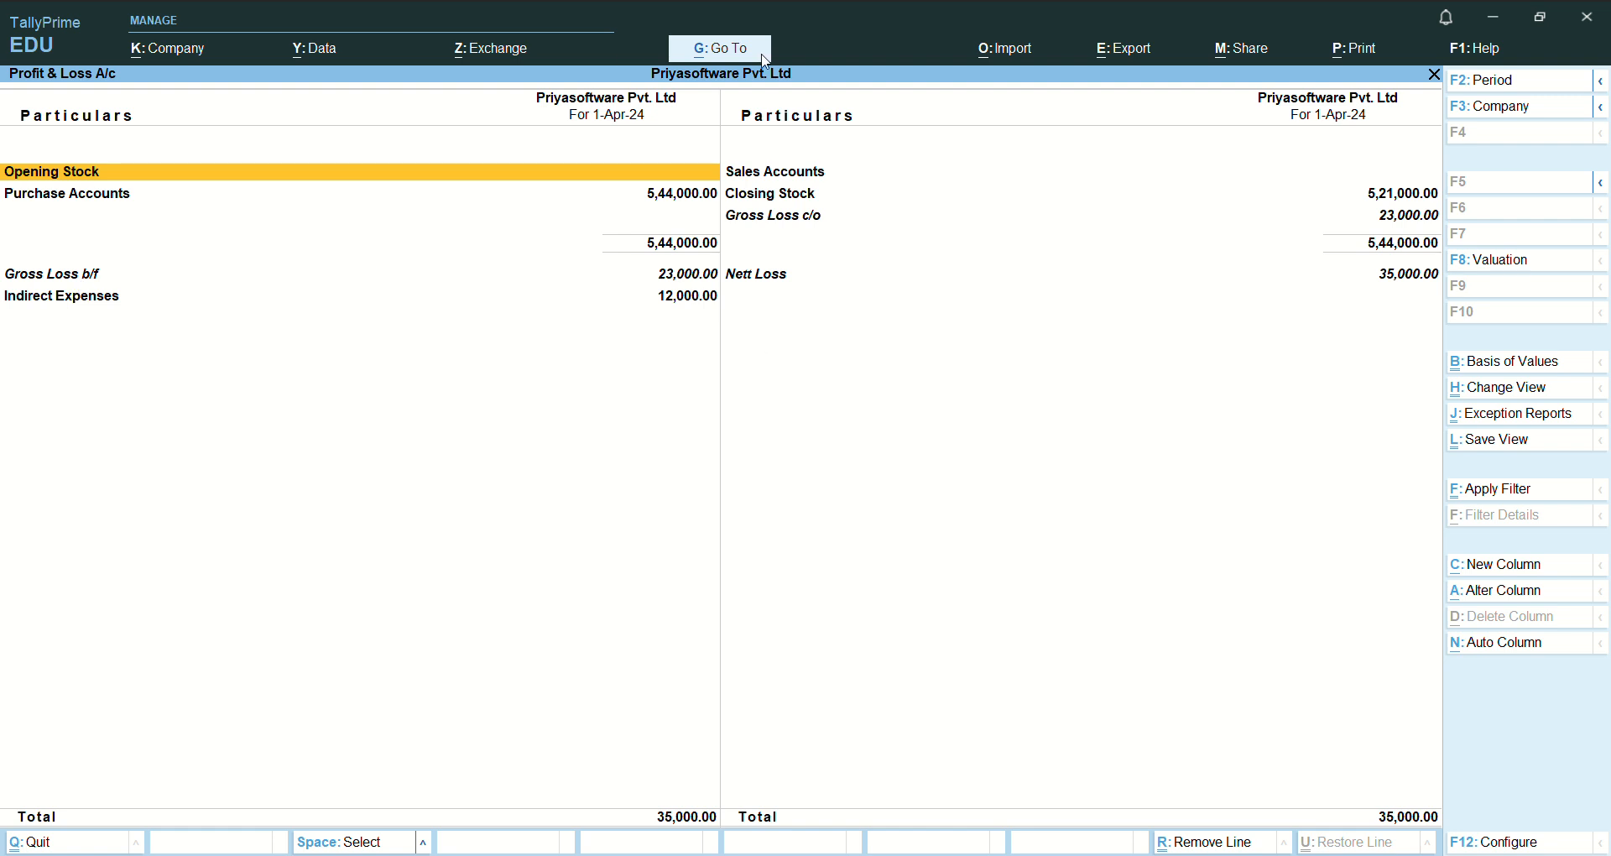
pyautogui.press('alt')
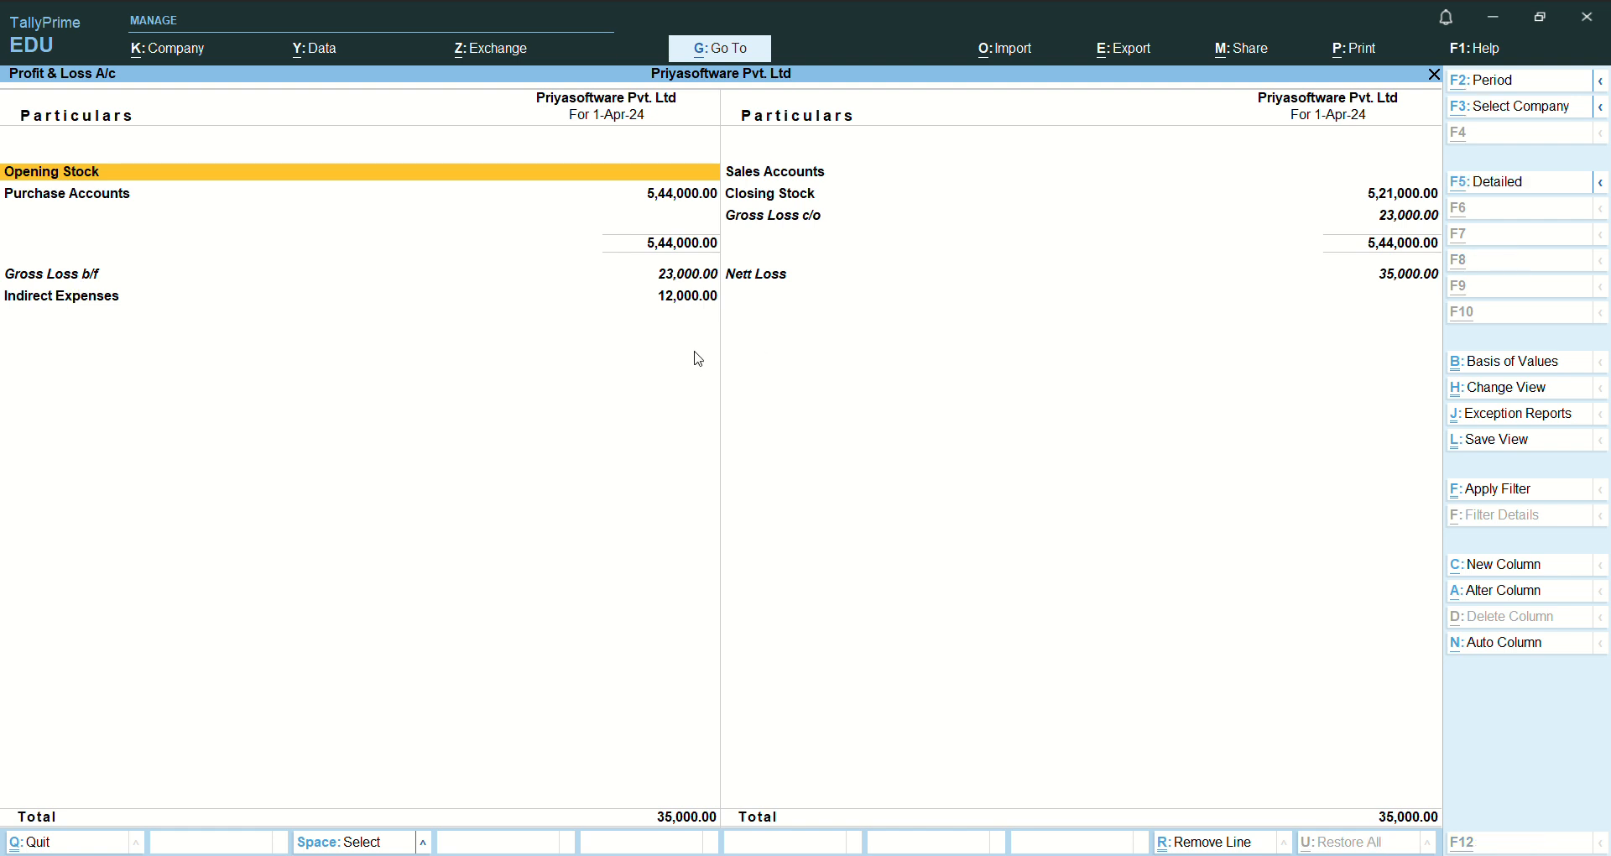
pyautogui.hotkey('alt', 'F5')
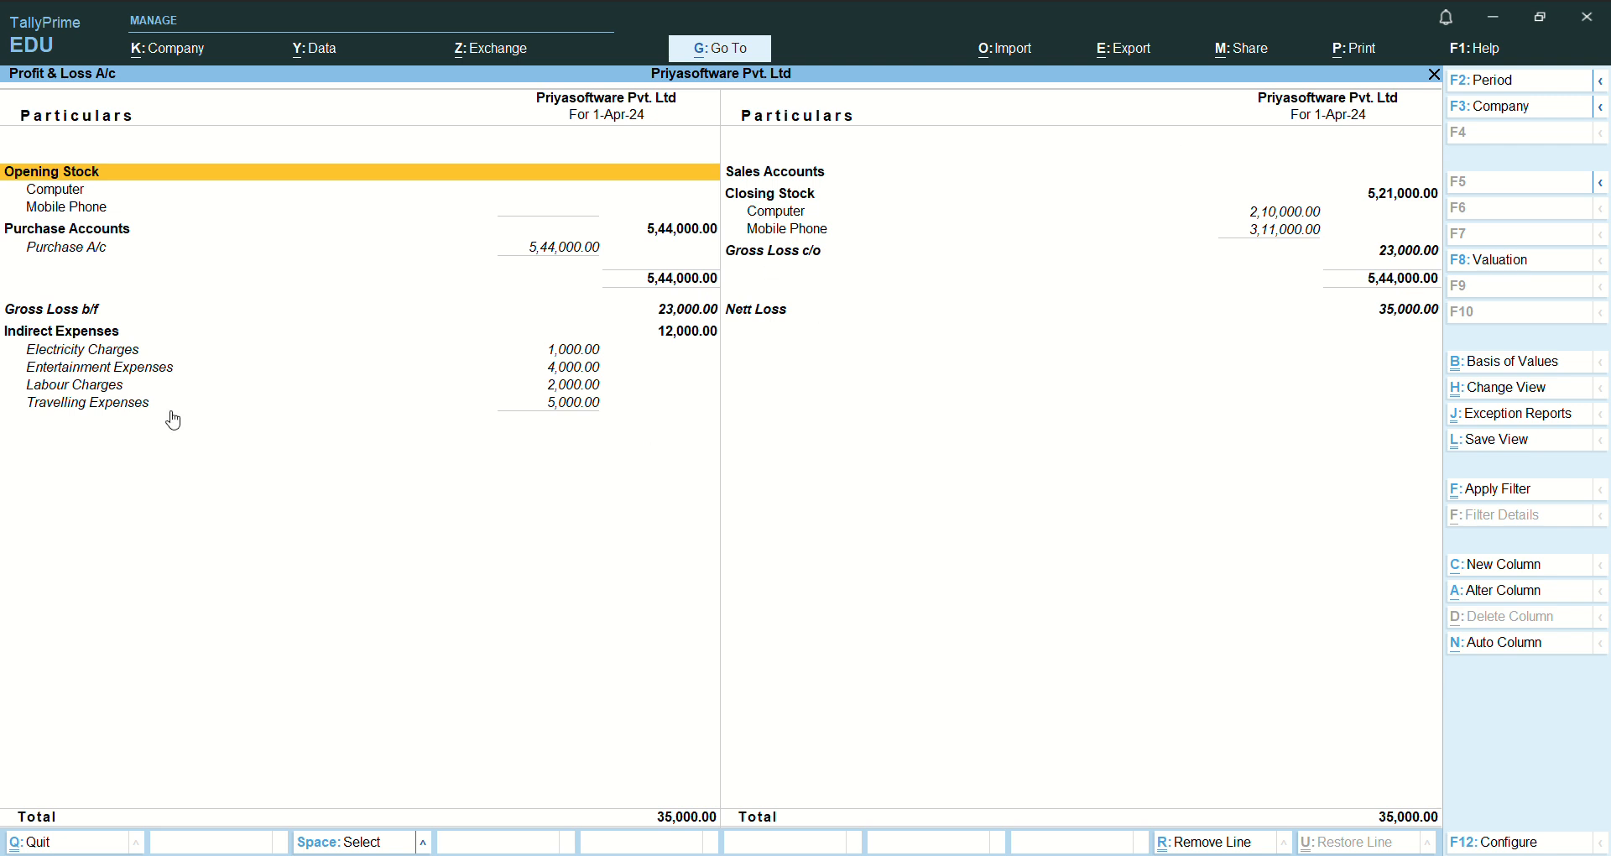
pyautogui.press('Escape')
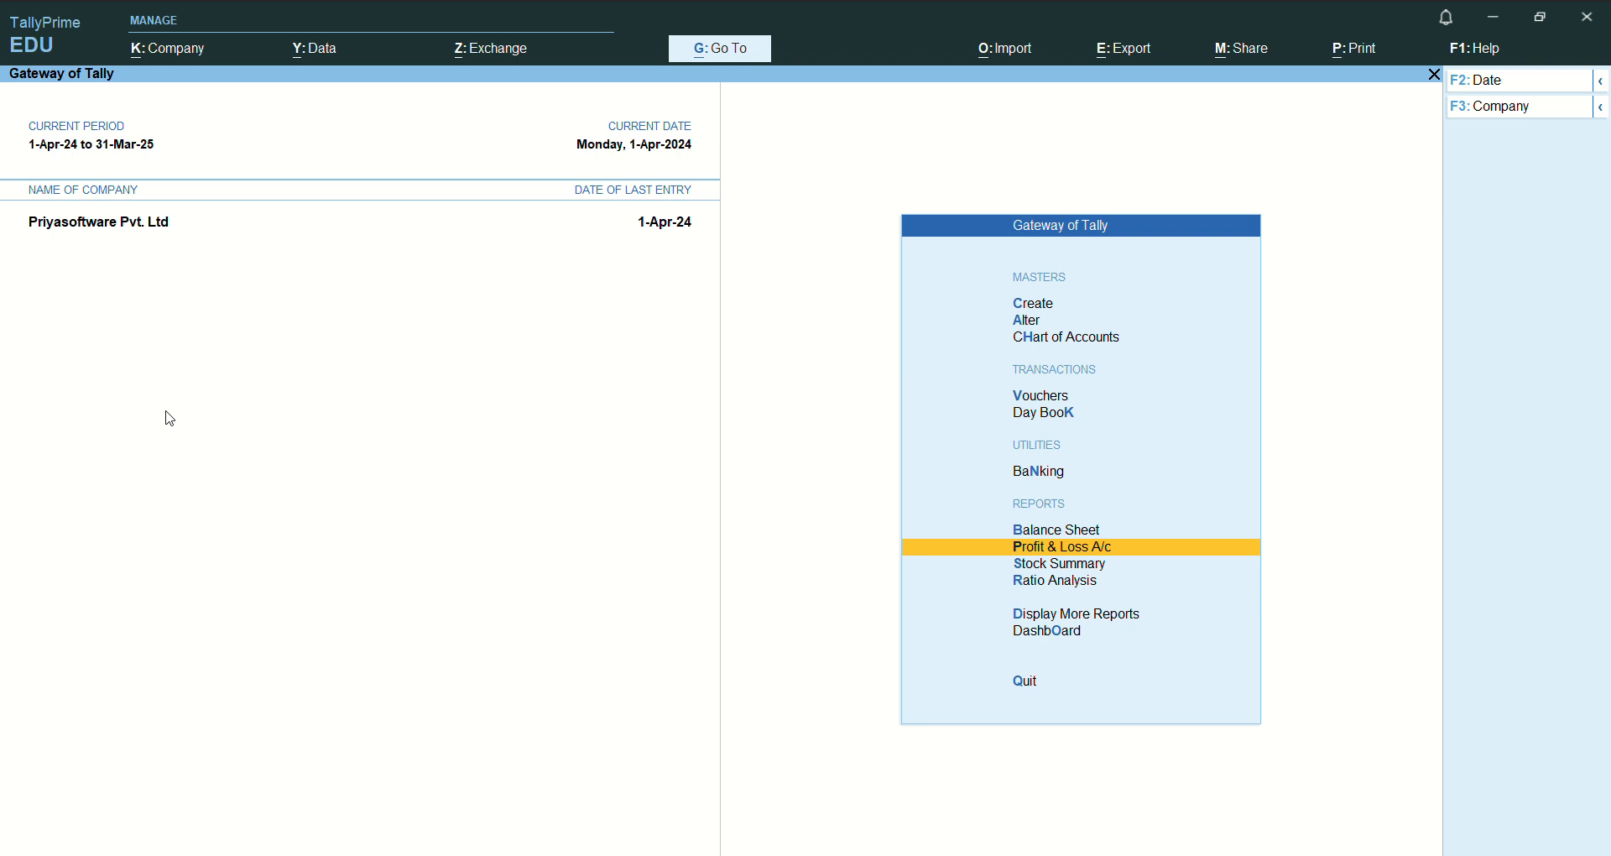
# - Open voucher entry, switch from the Purchase to the Sales voucher type, and quit without recording anything
pyautogui.press('Up')
pyautogui.press('Up')
pyautogui.press('Up')
pyautogui.press('Up')
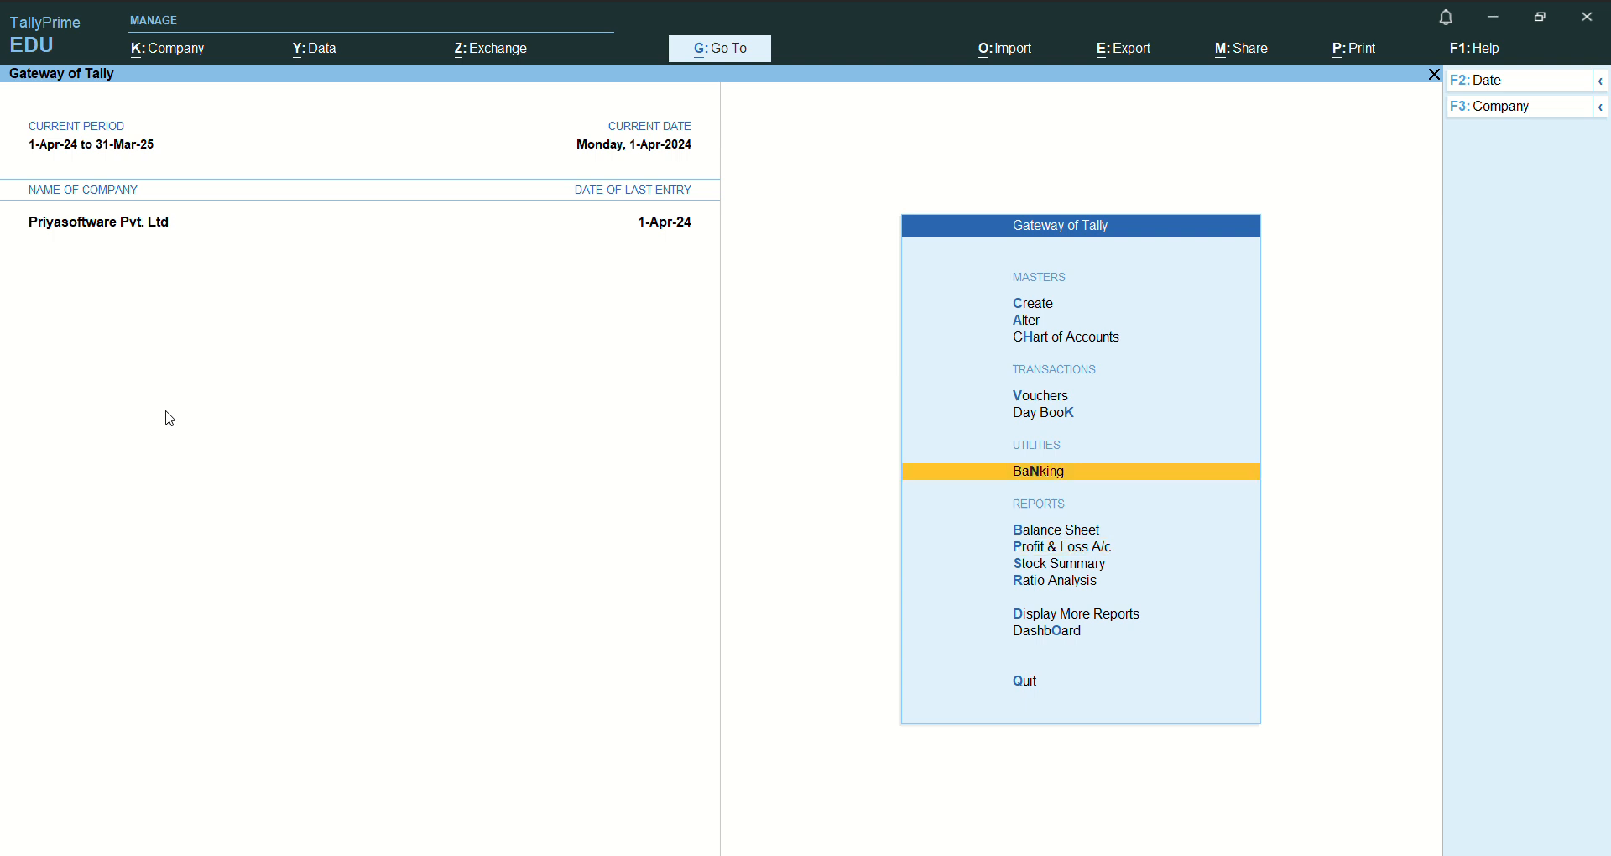
pyautogui.press('Return')
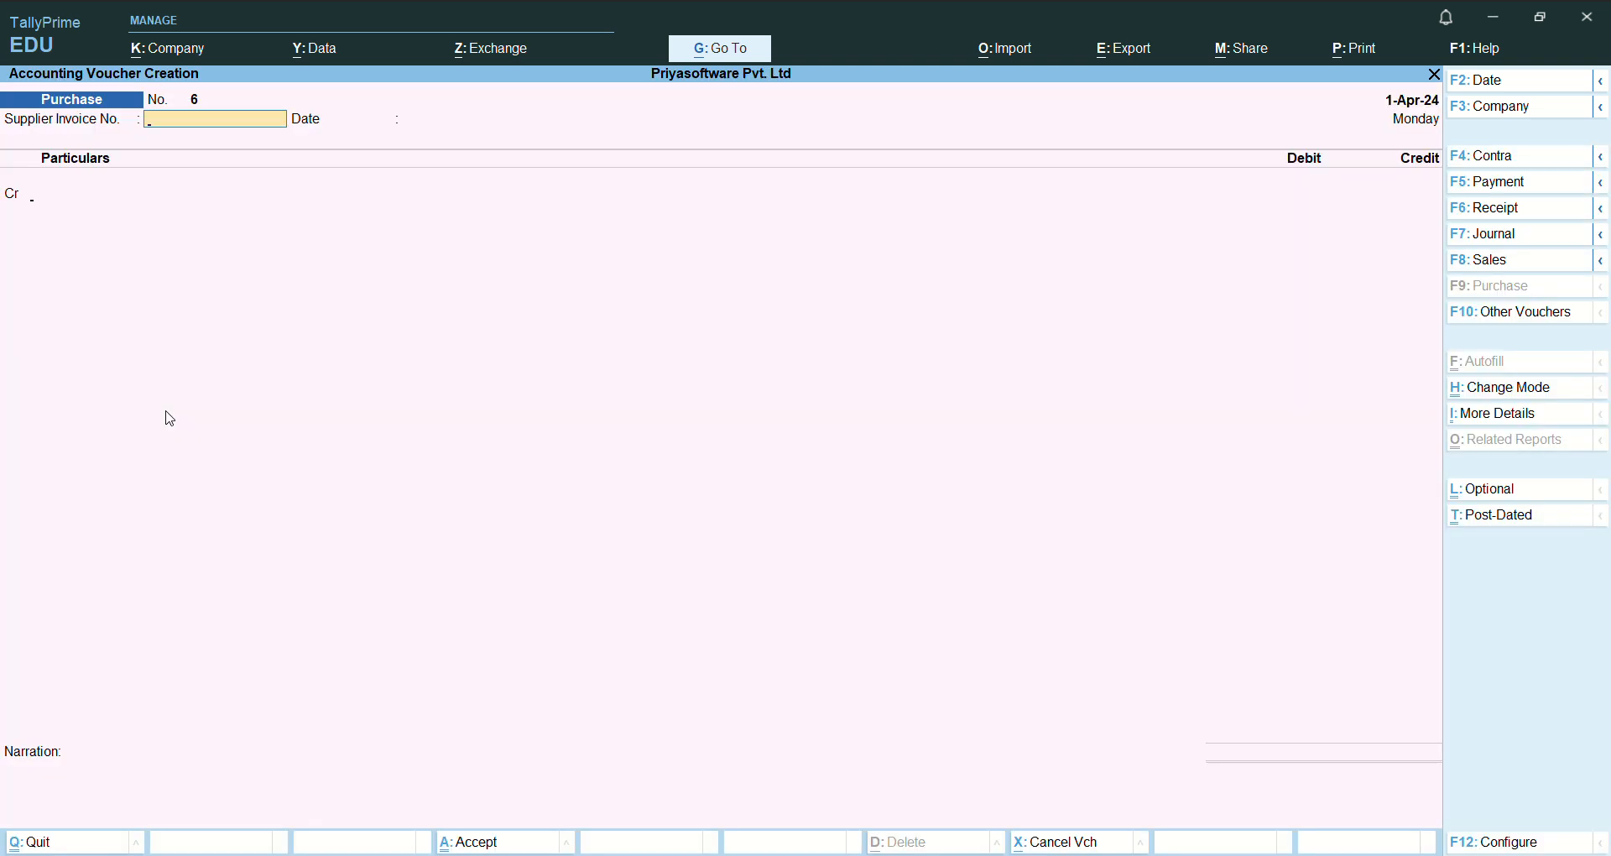
pyautogui.press('Return')
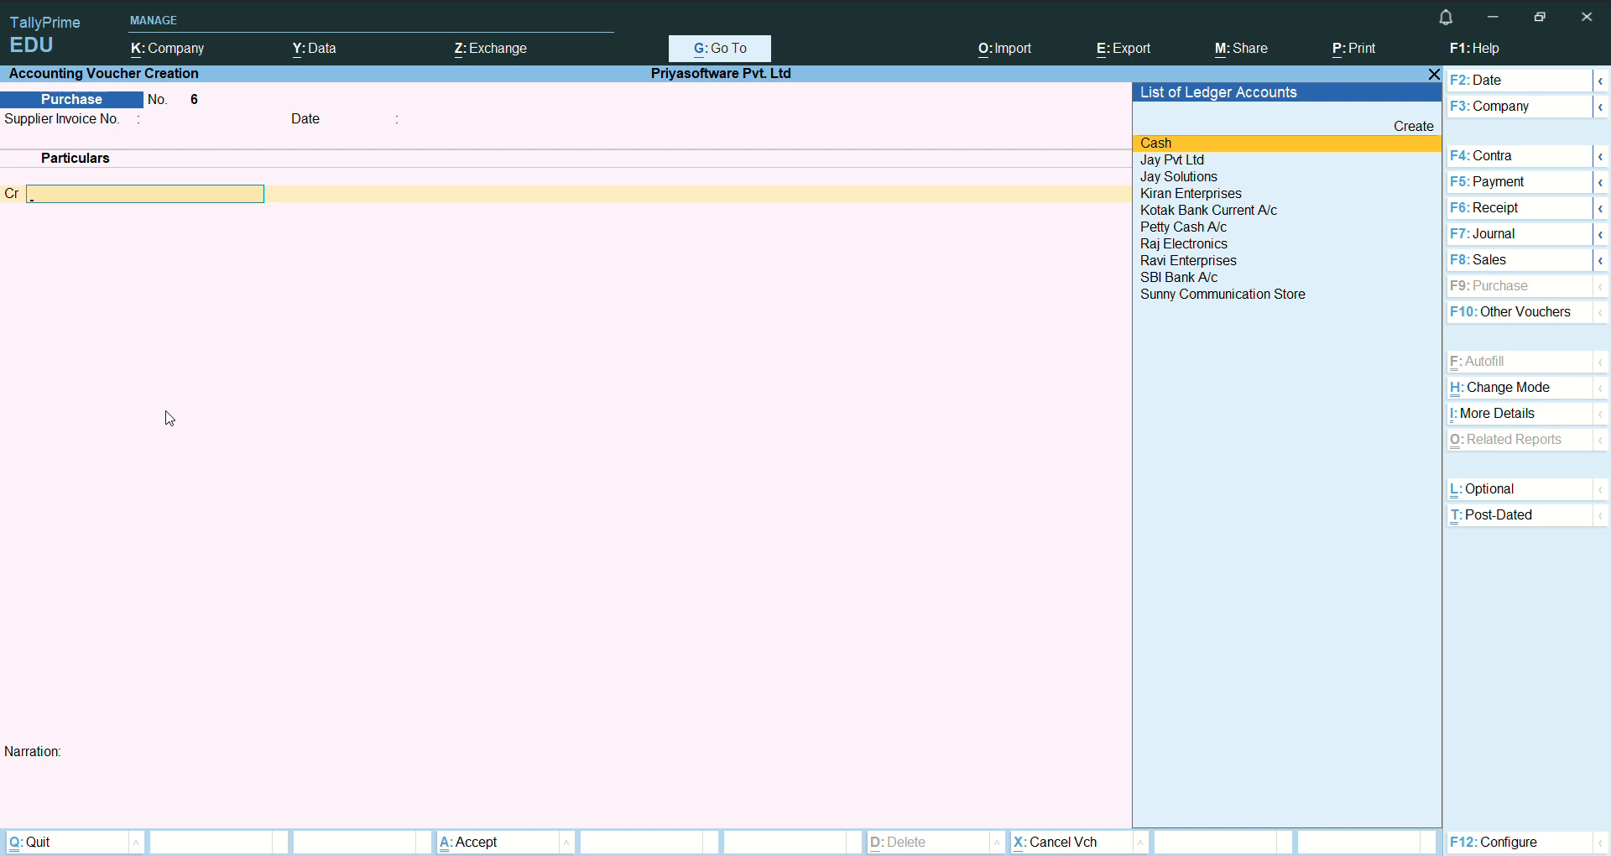
pyautogui.press('F8')
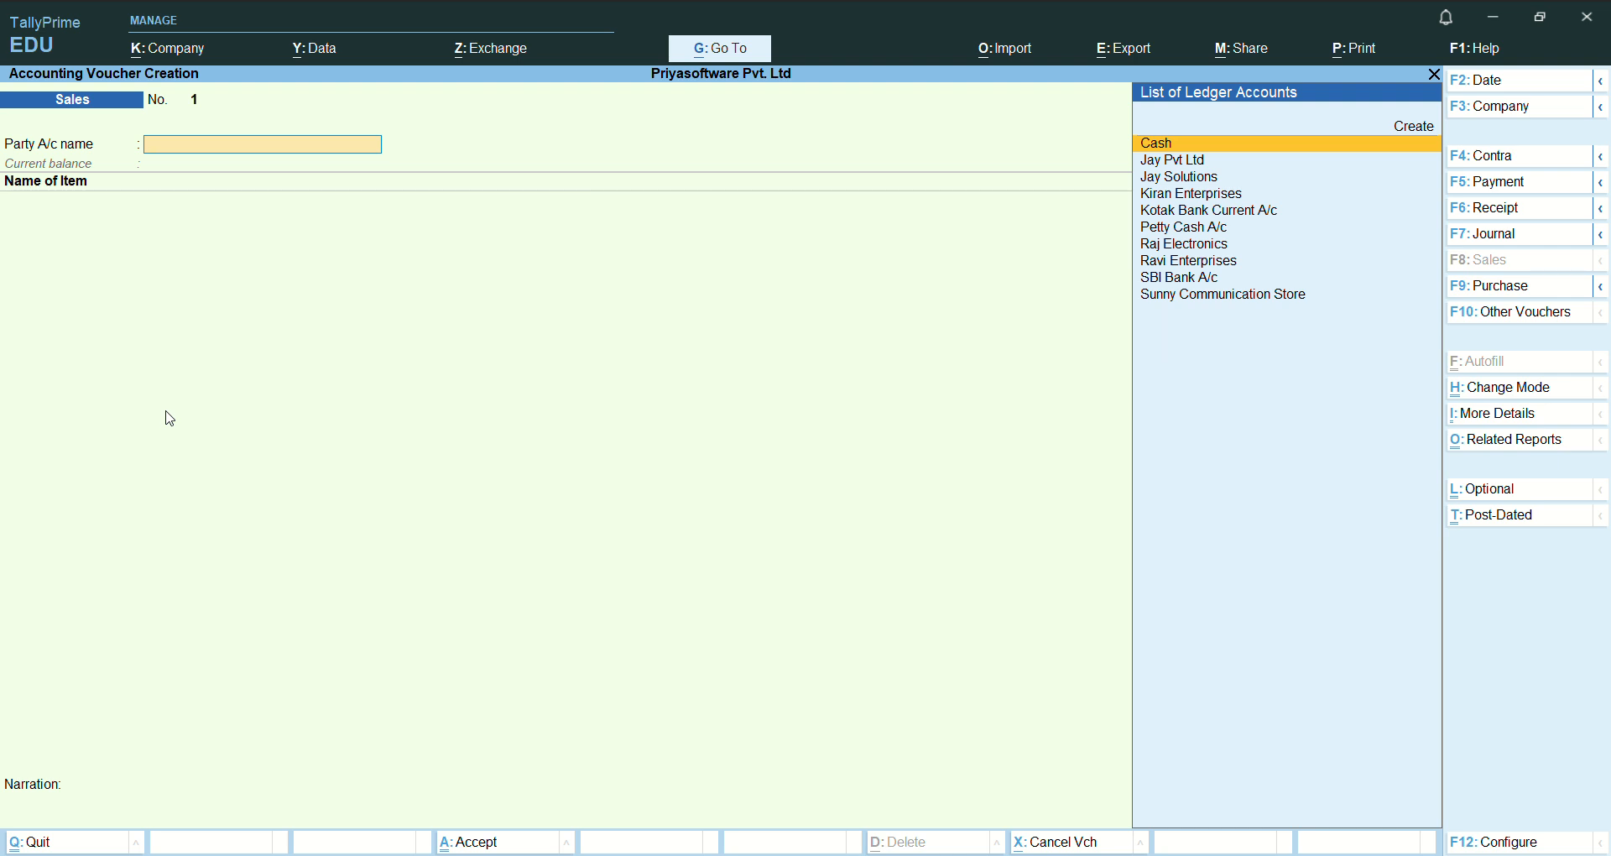
pyautogui.press('Escape')
pyautogui.press('Return')
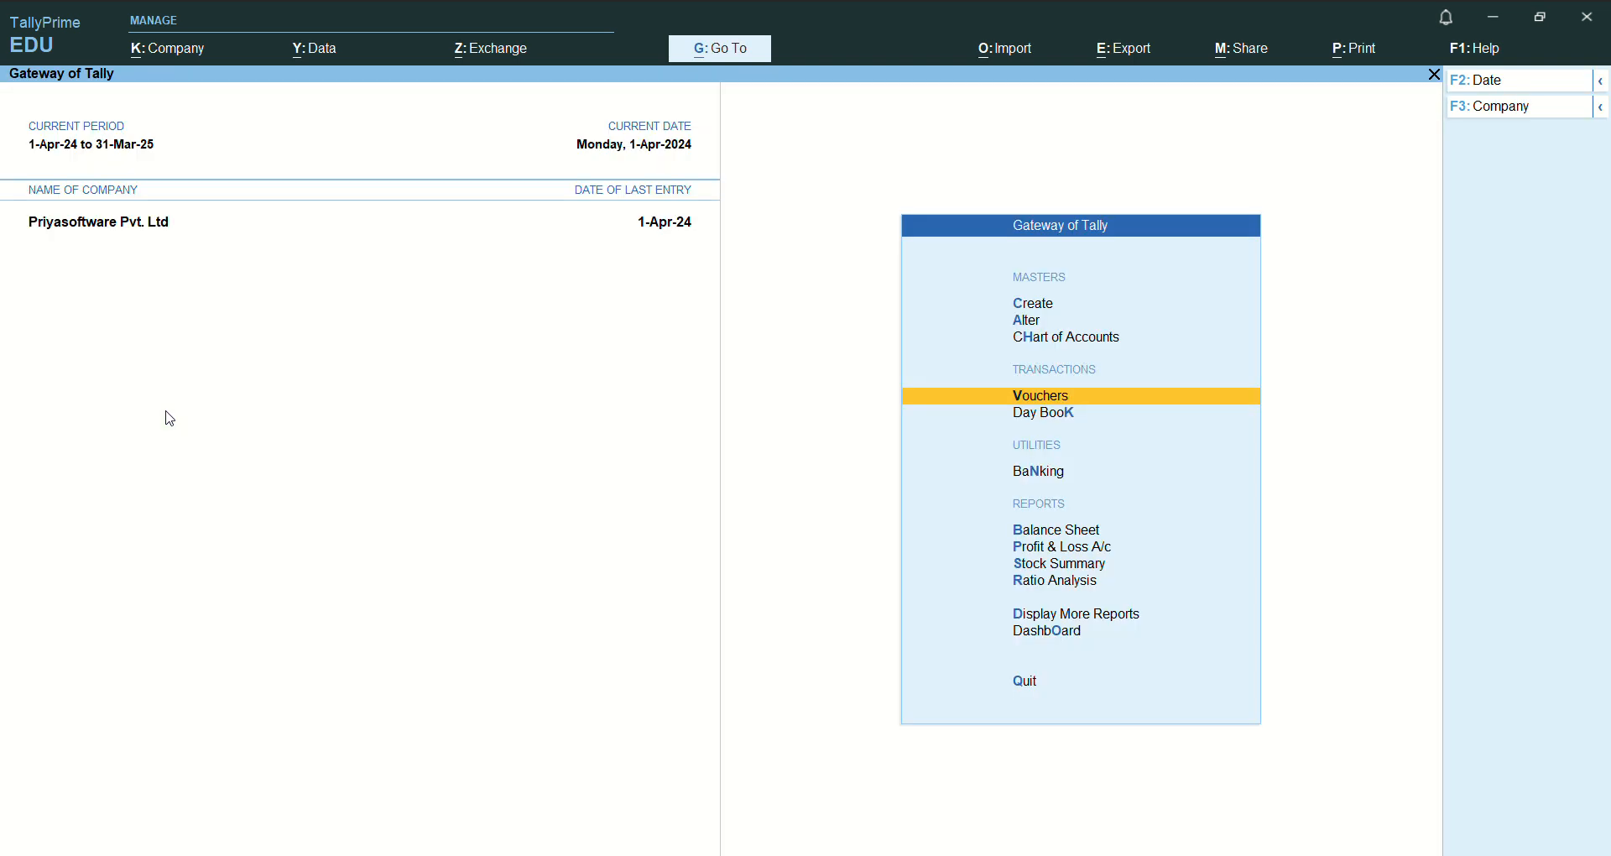